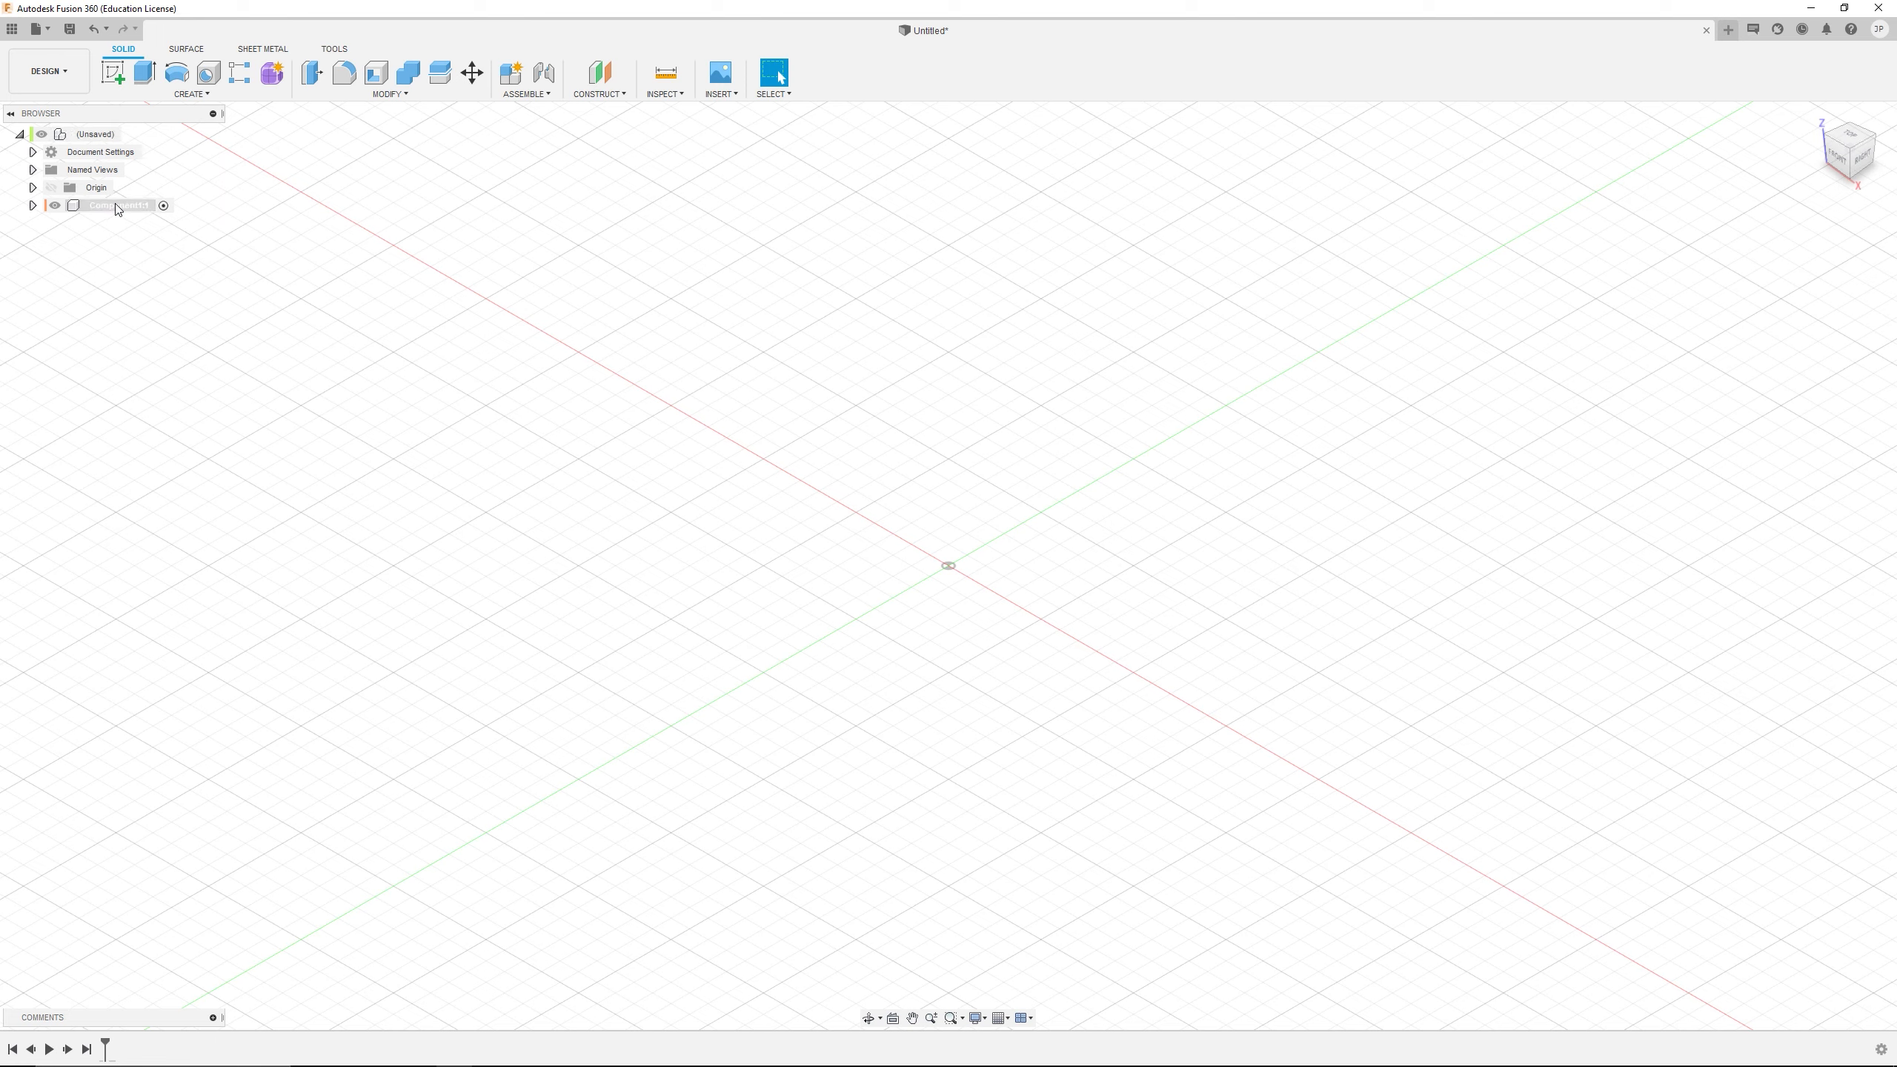
Add three more standard internal components under the top-level assembly
right_click(78, 139)
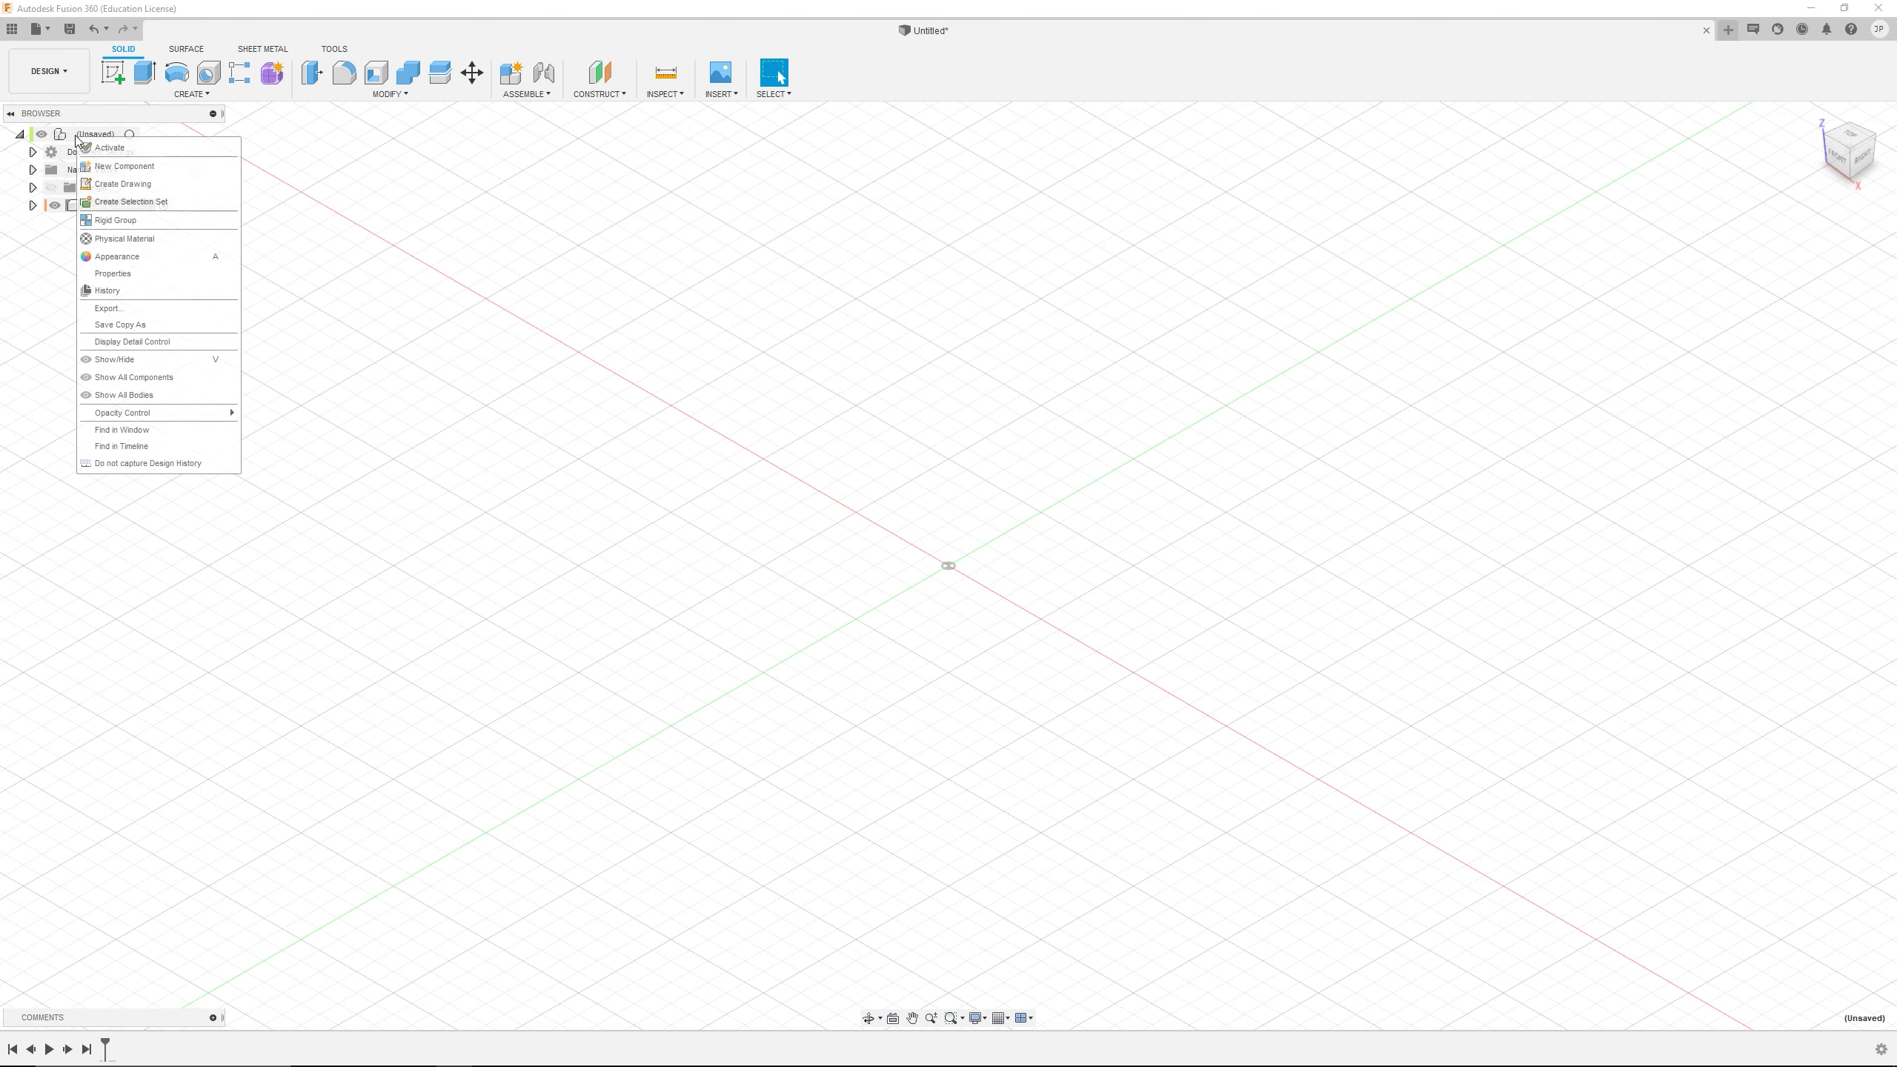
click(127, 166)
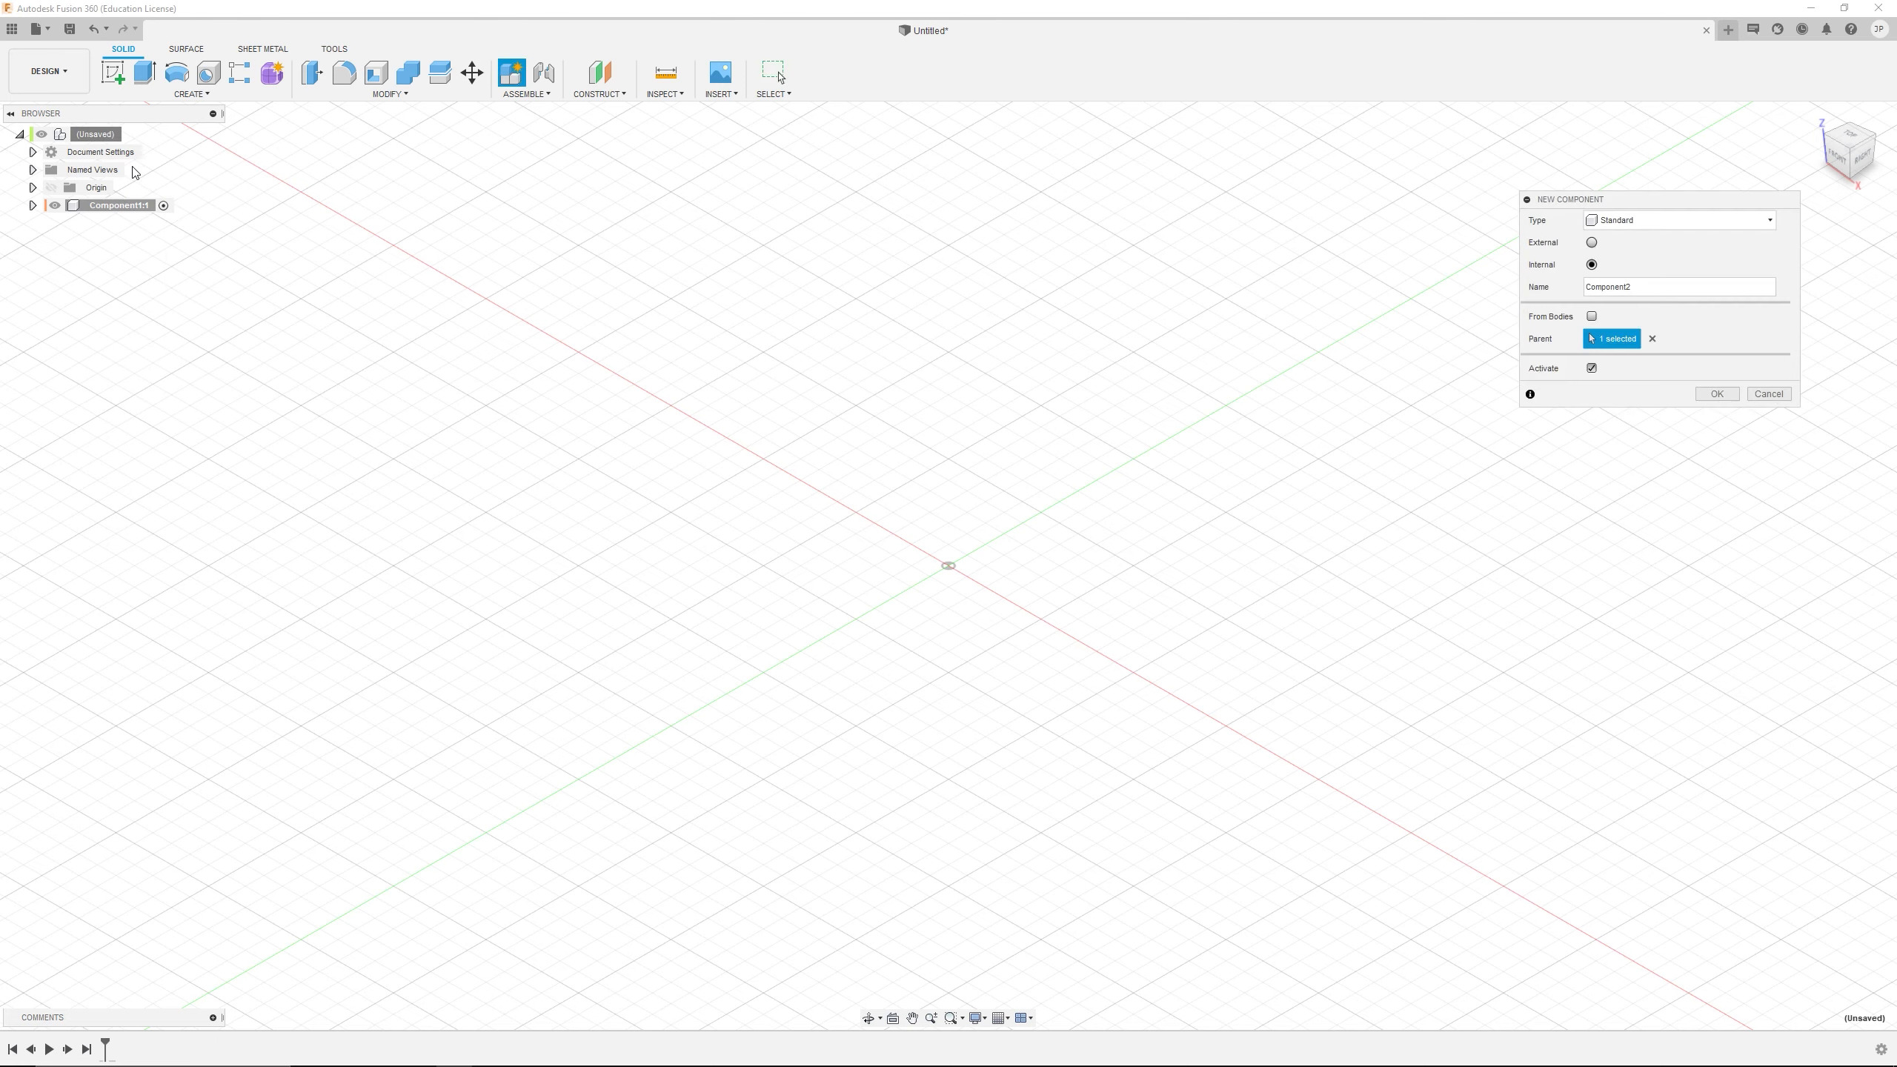
click(1717, 393)
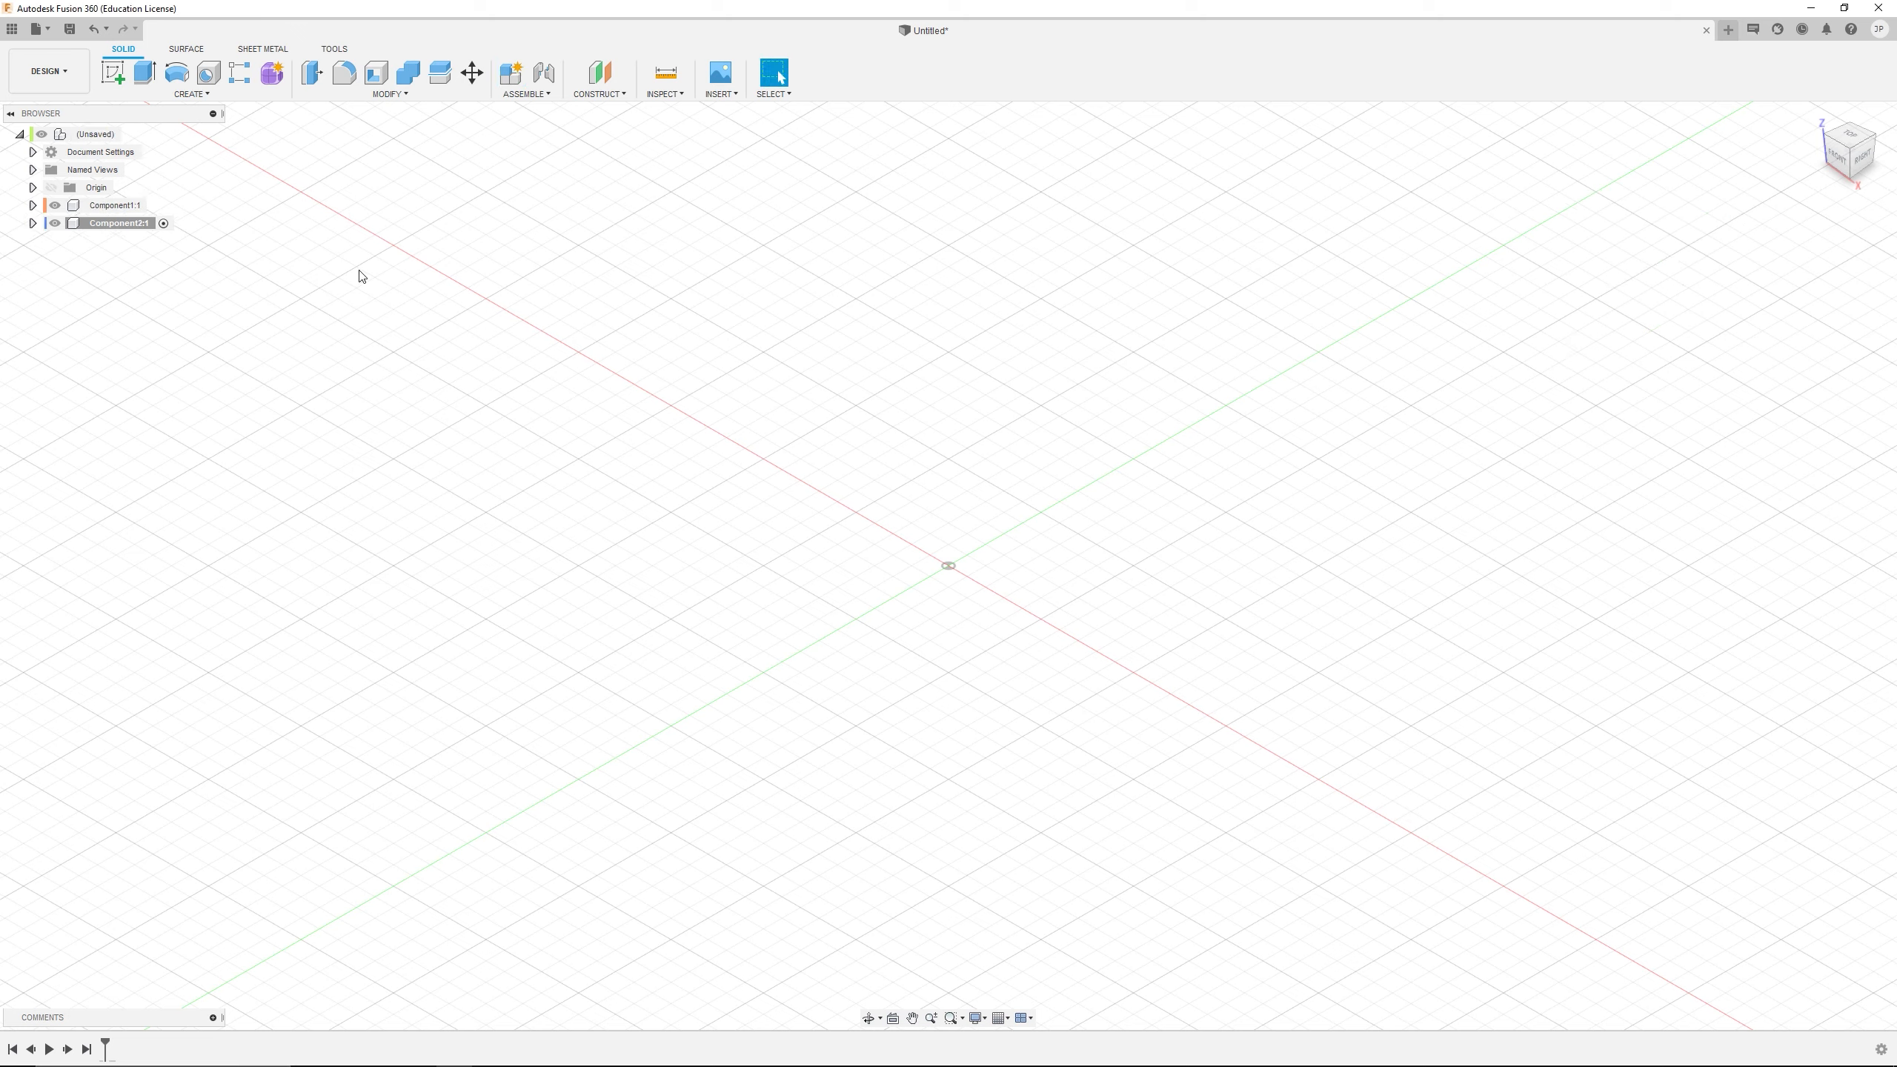
right_click(65, 134)
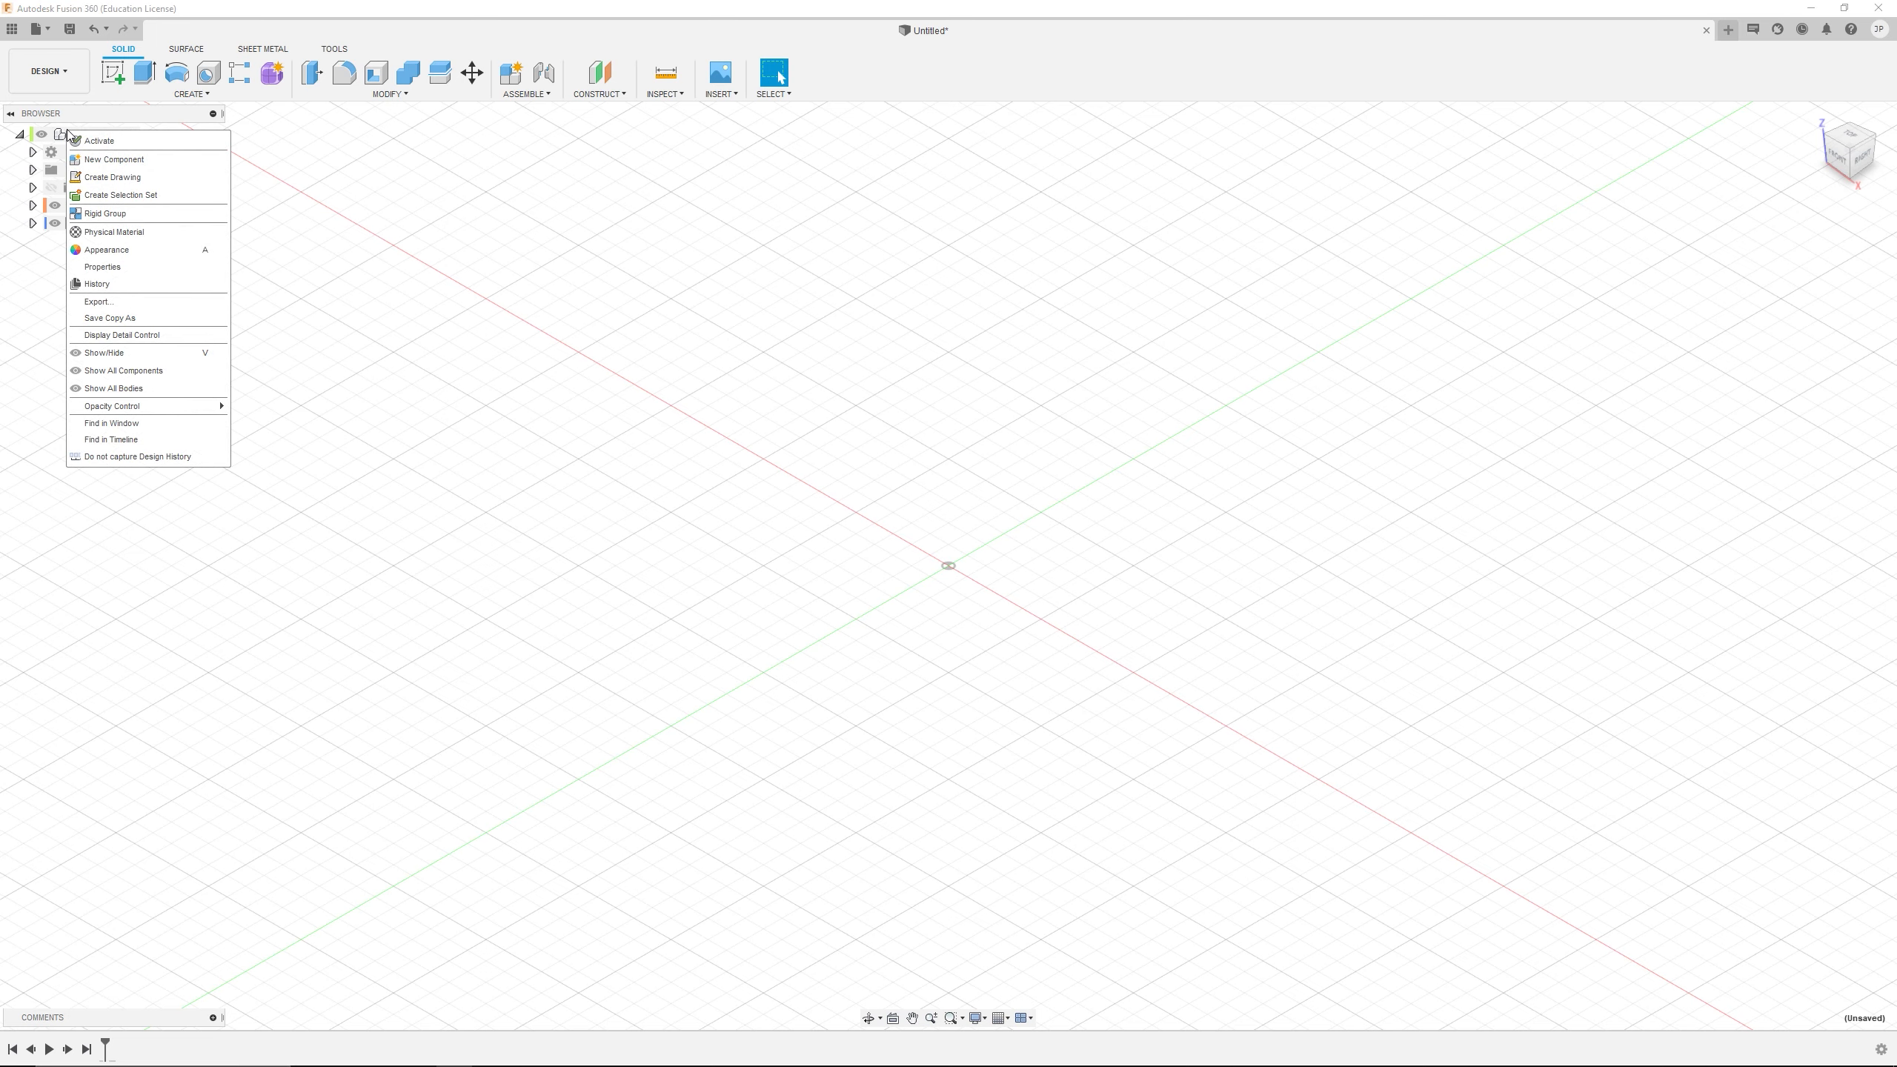
click(163, 160)
click(1722, 395)
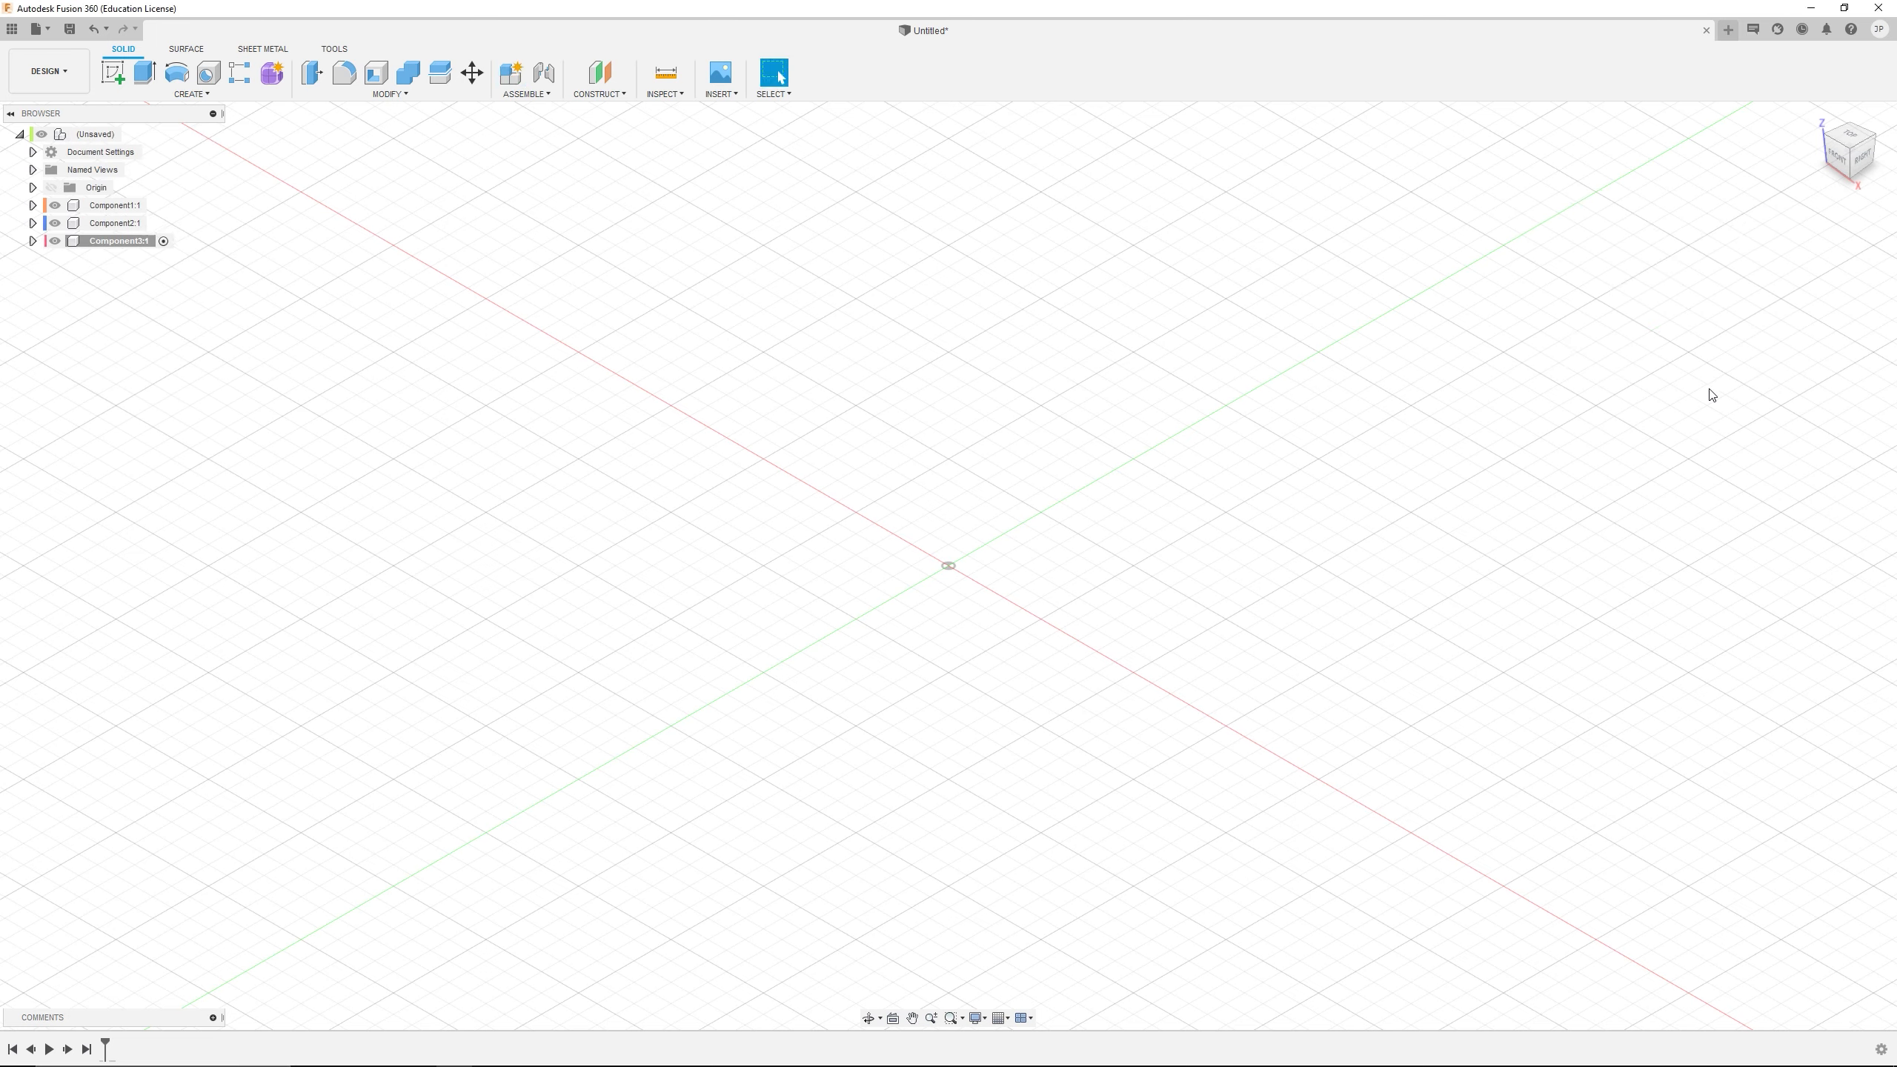
right_click(75, 137)
click(121, 166)
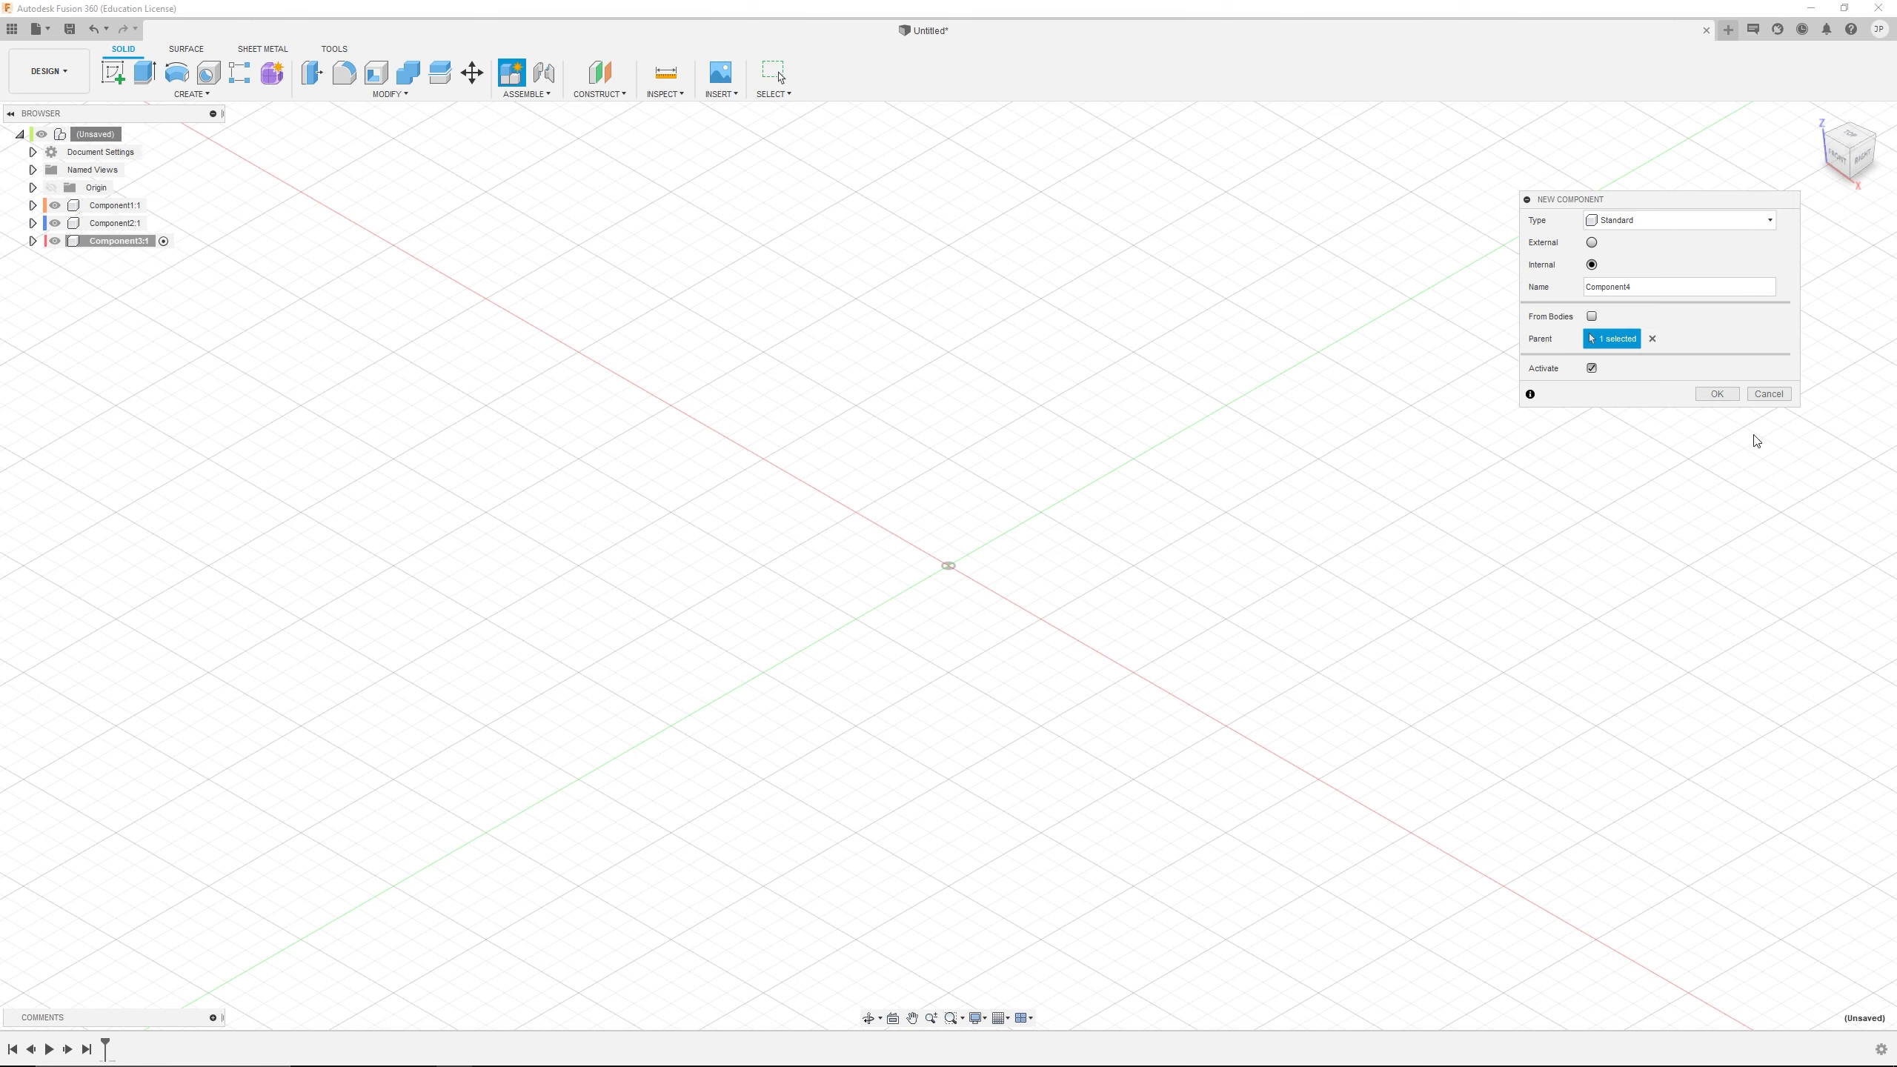
click(1722, 396)
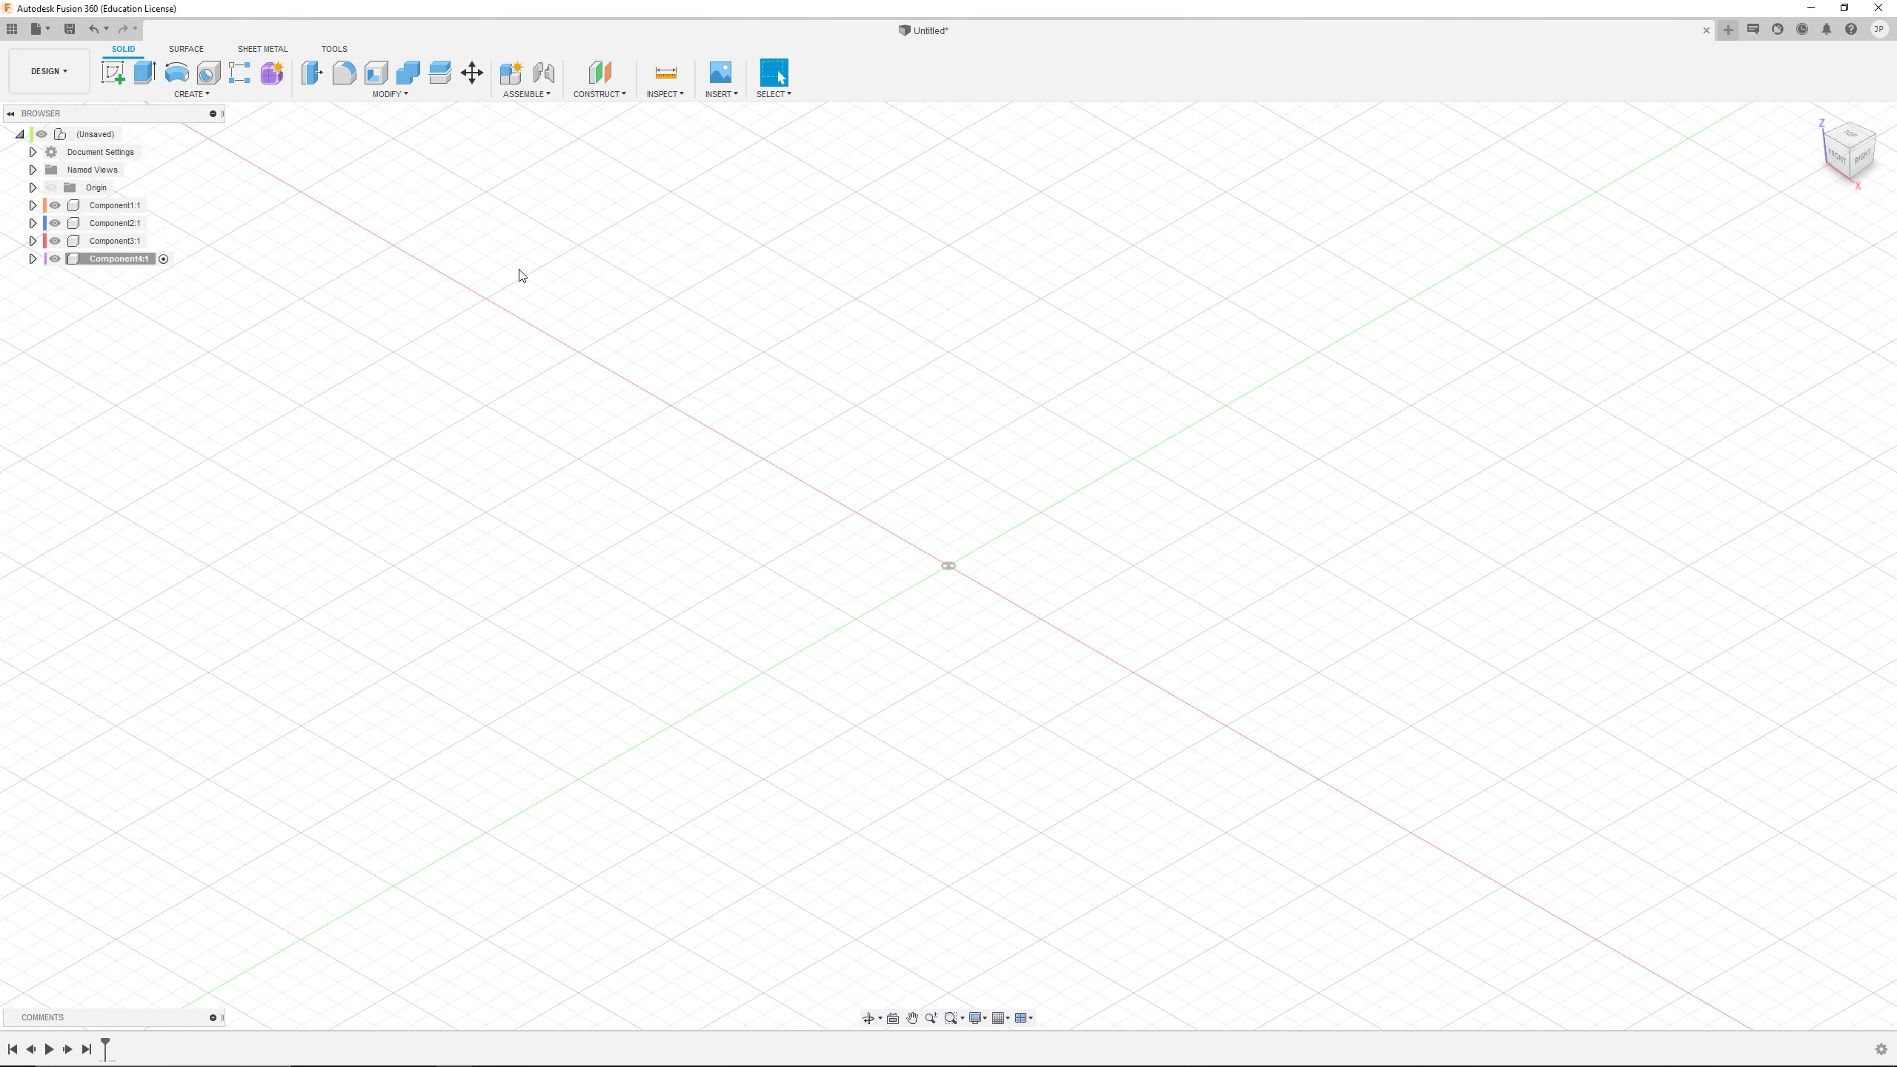
Activate Component1 and ground it in the assembly
click(164, 205)
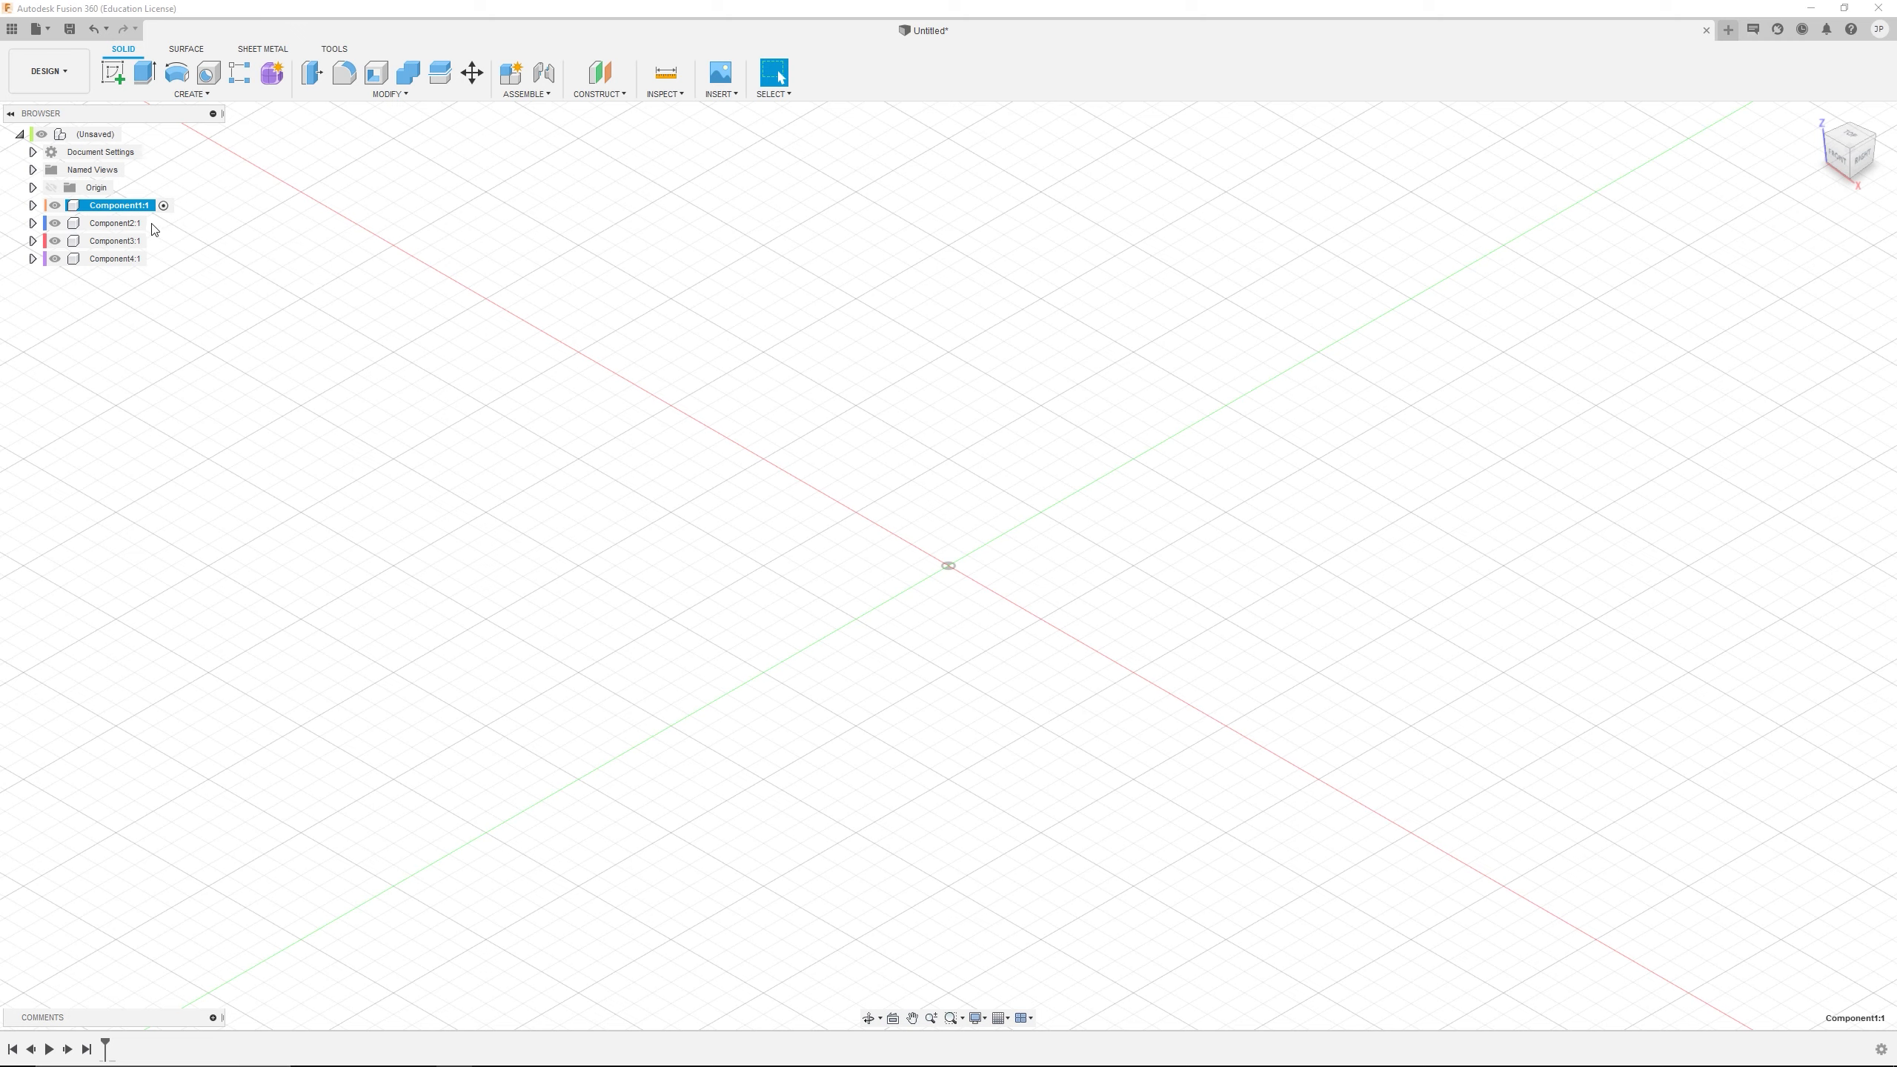
click(282, 268)
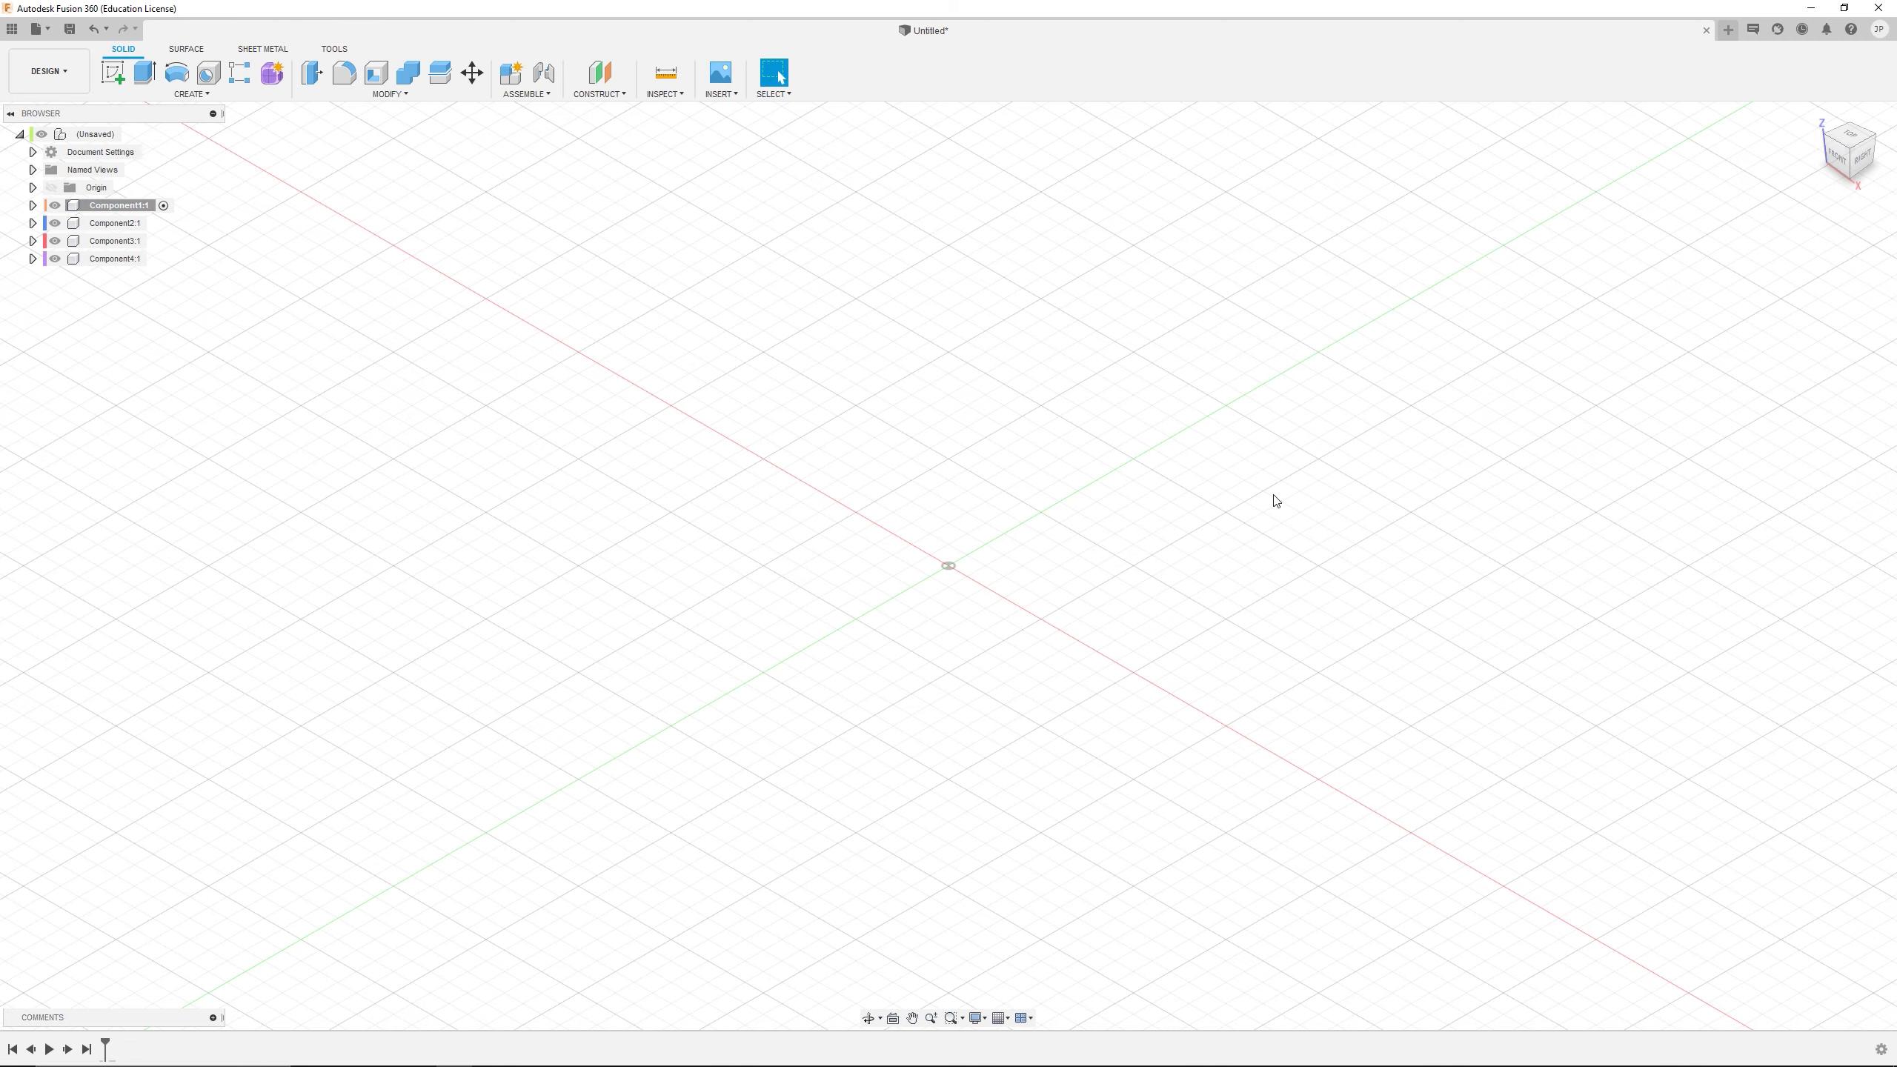
scroll(1107, 382, up, 2)
scroll(729, 534, up, 3)
scroll(941, 624, up, 1)
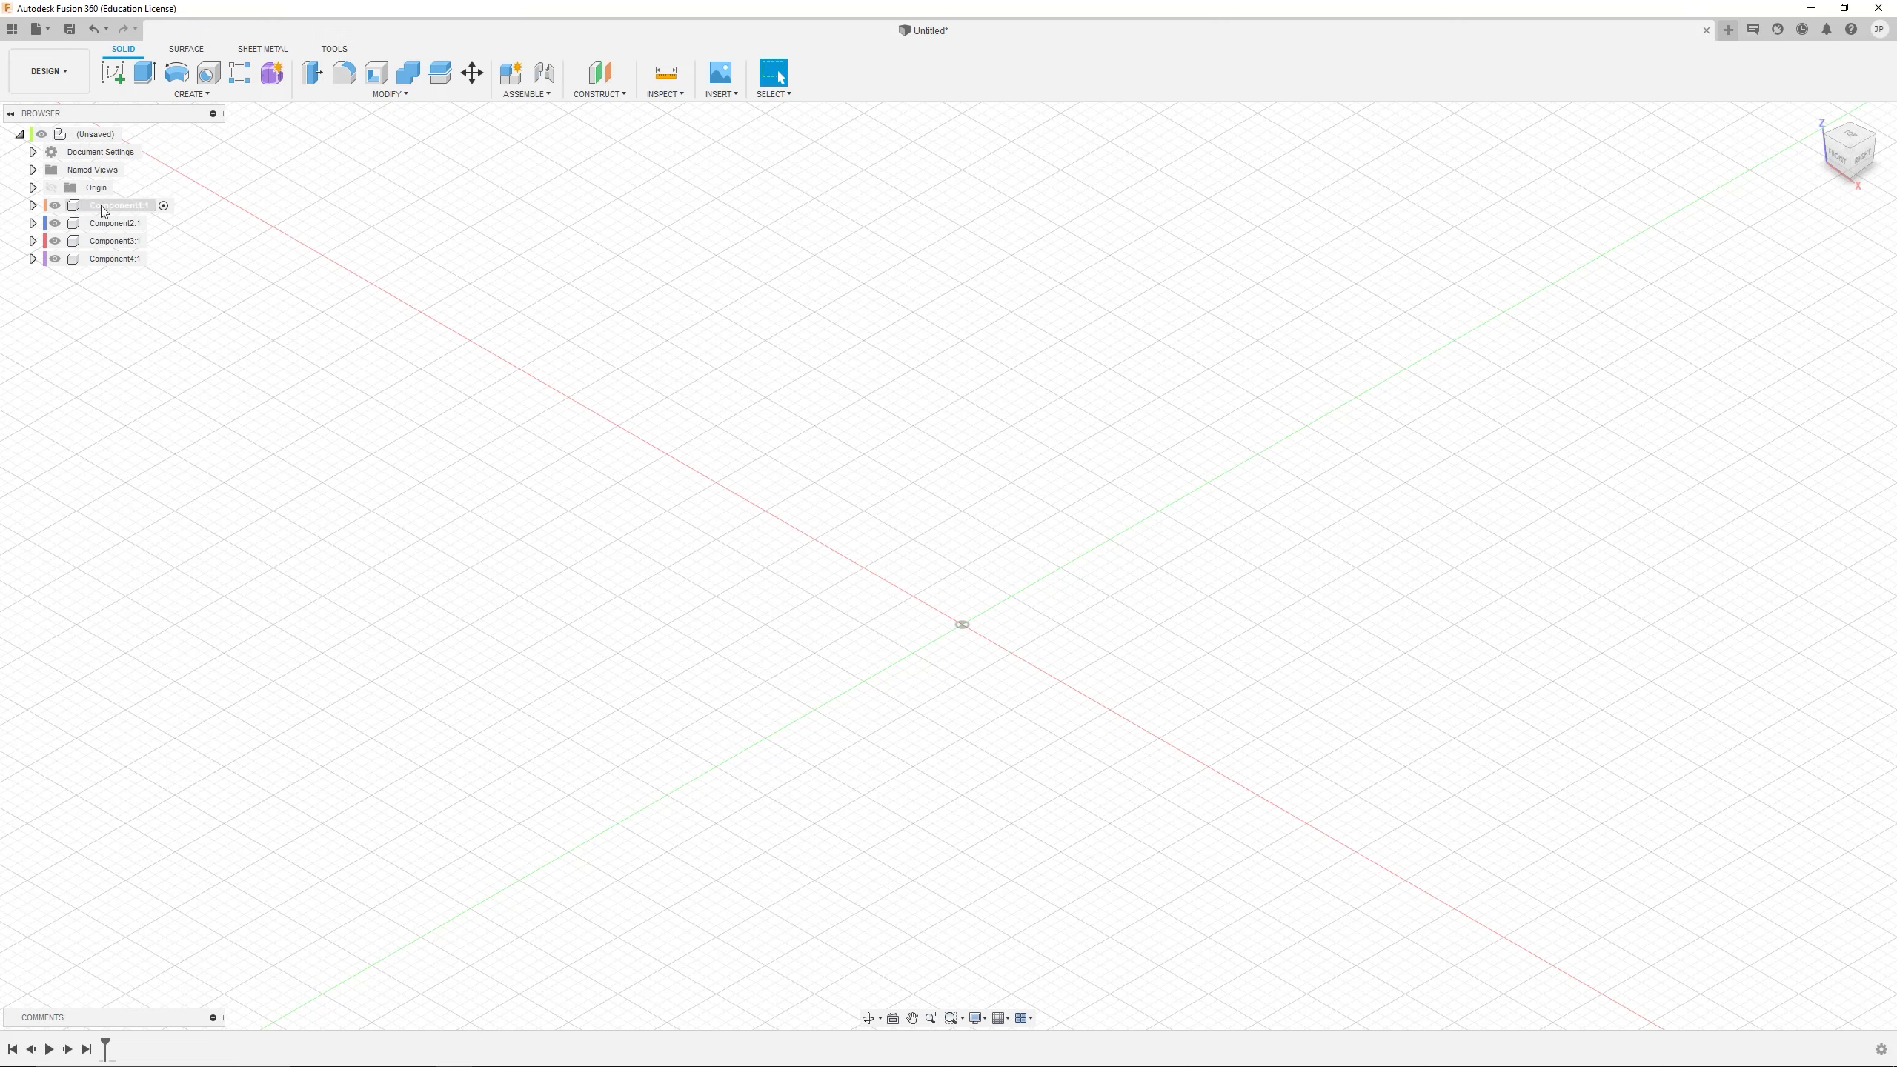
click(140, 208)
right_click(99, 209)
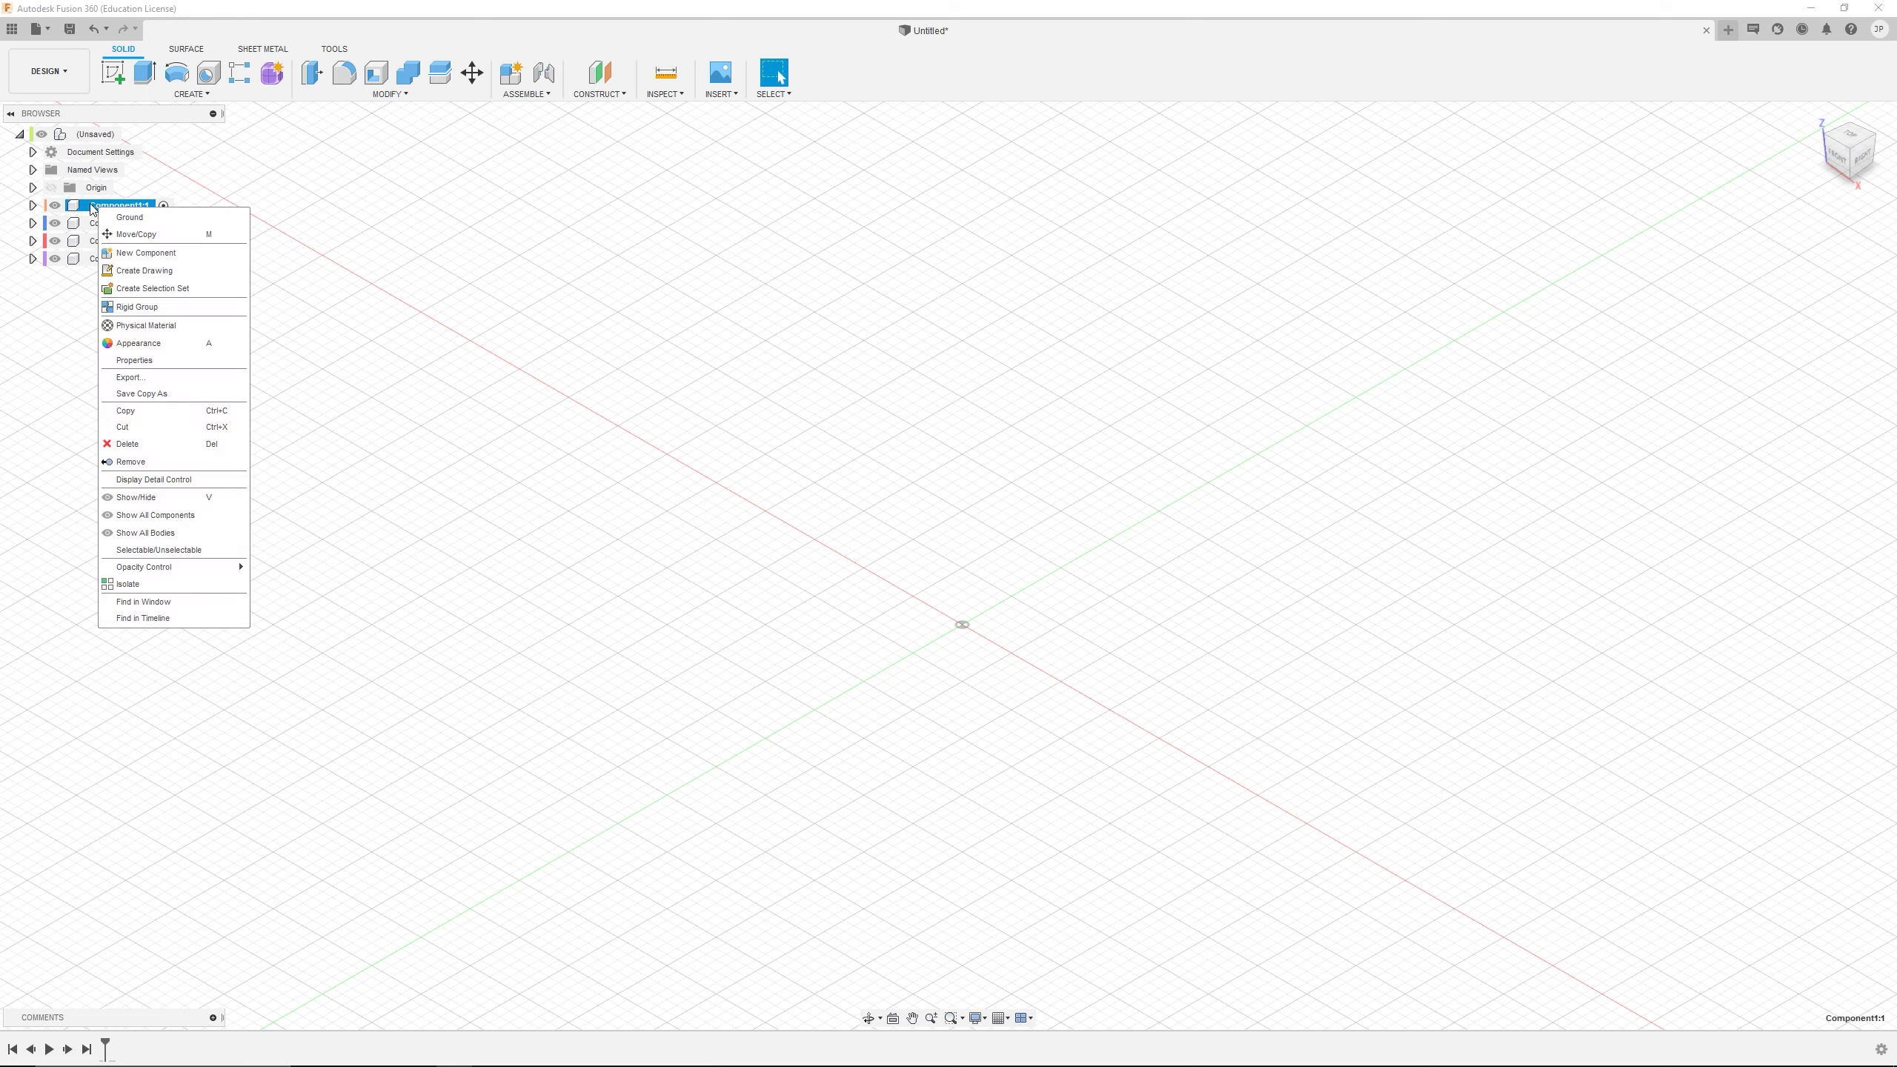
right_click(91, 207)
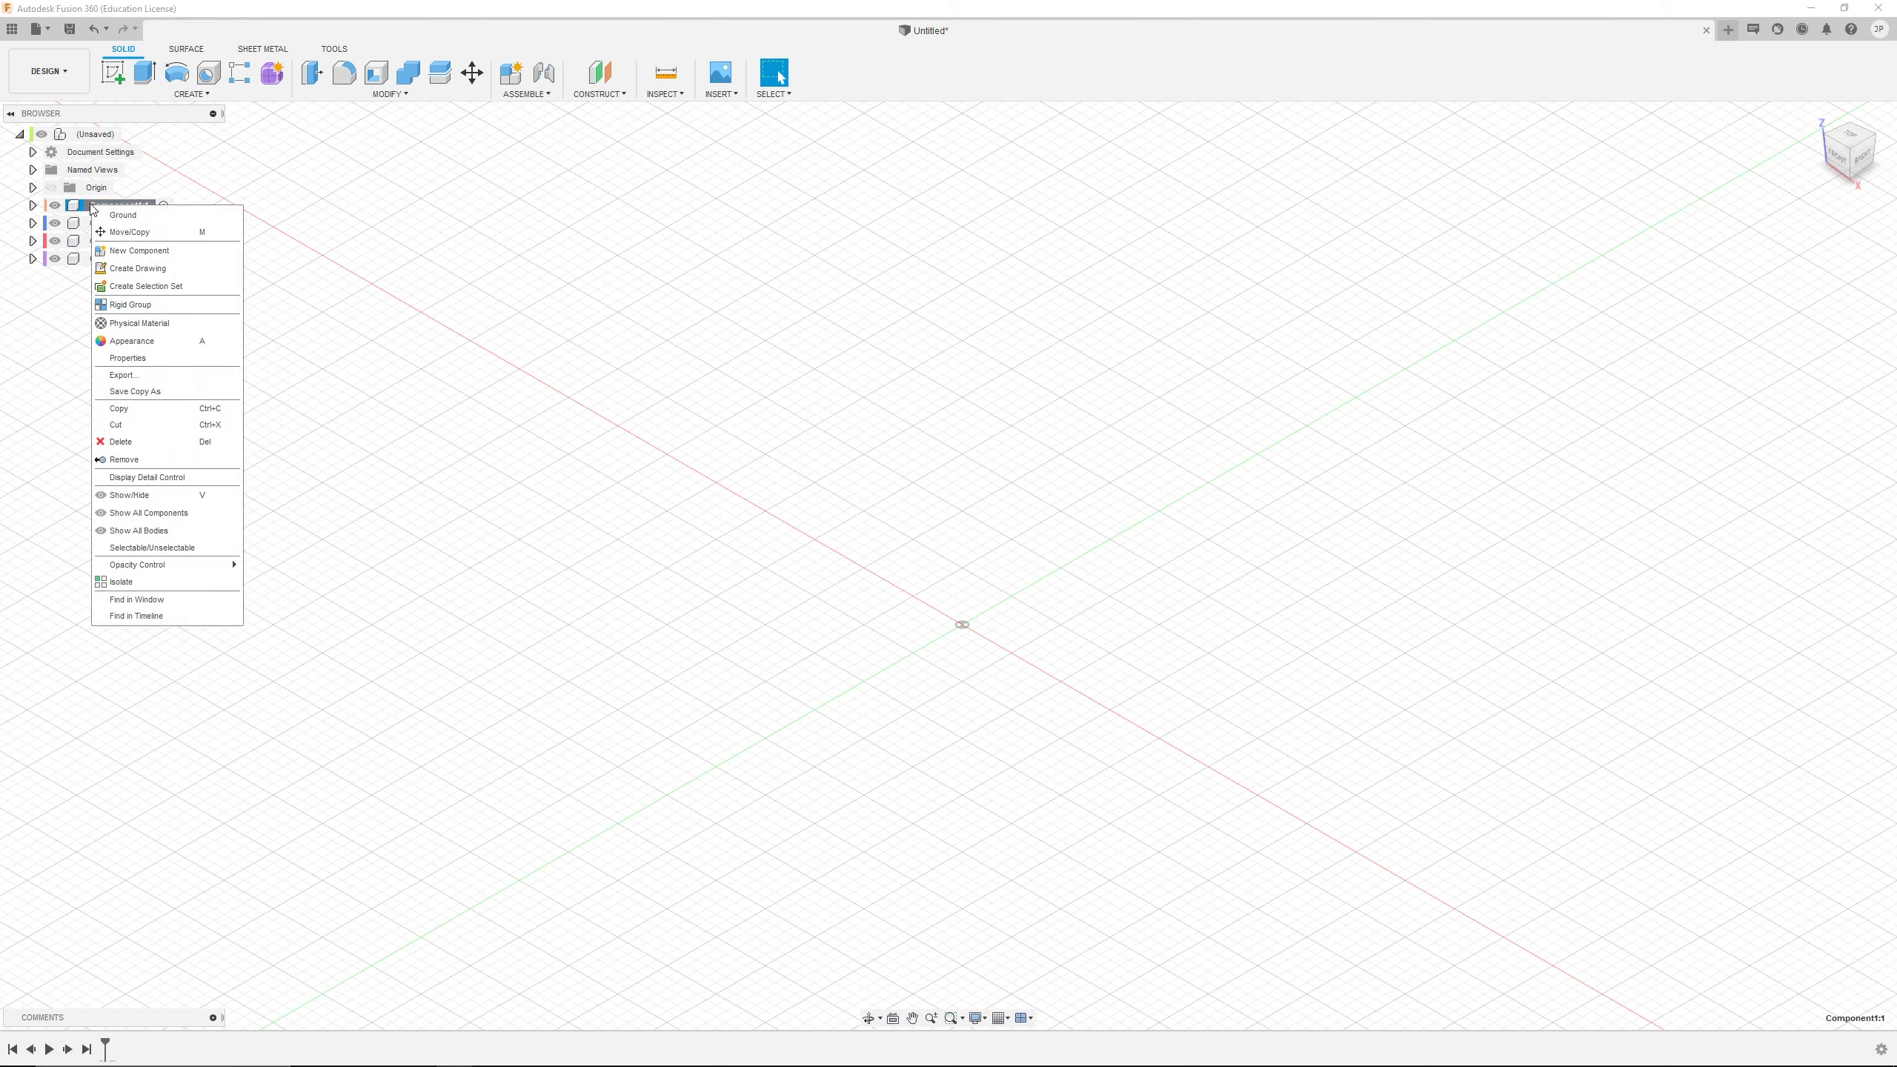
click(141, 216)
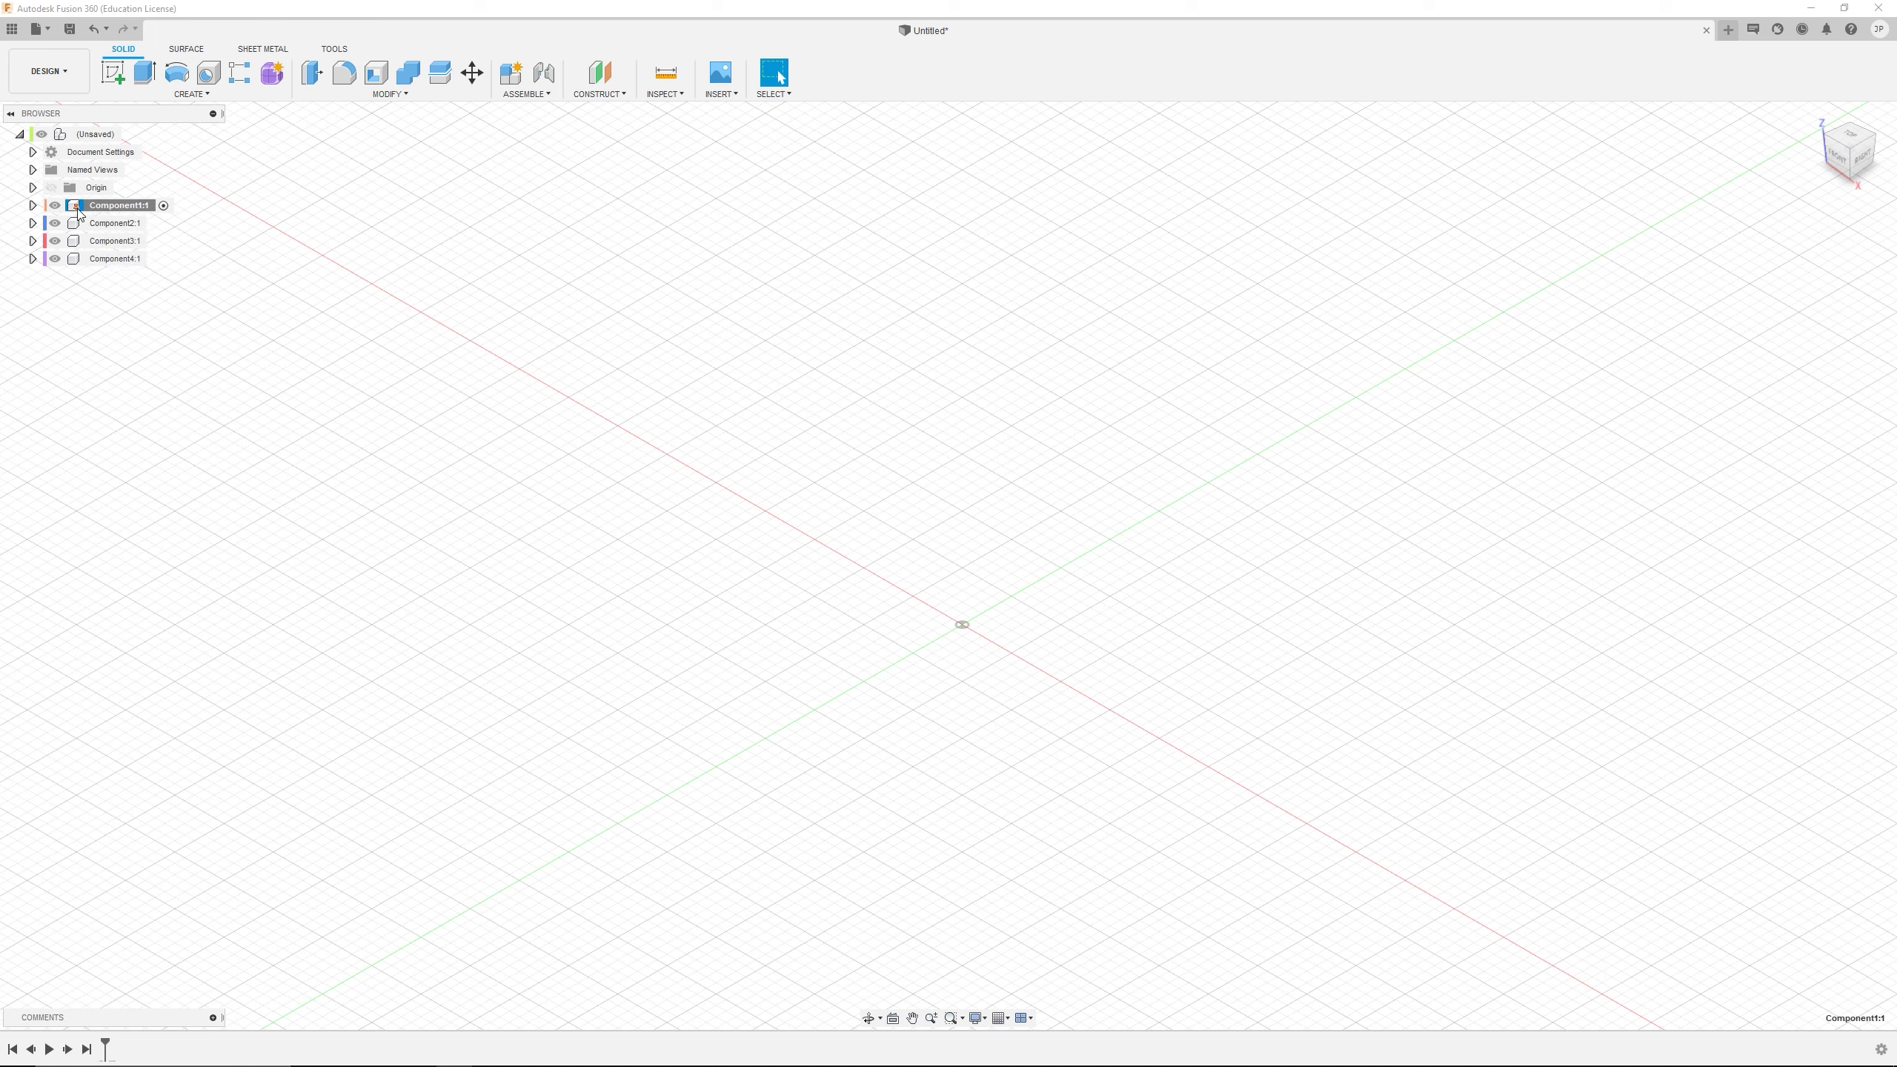
Rename Component1 as BASE PLATE
double_click(116, 212)
text(BASE PLATE)
key(Return)
Compare the origin point and YZ plane of the top-level assembly with those of the BASE PLATE component
click(33, 205)
click(32, 188)
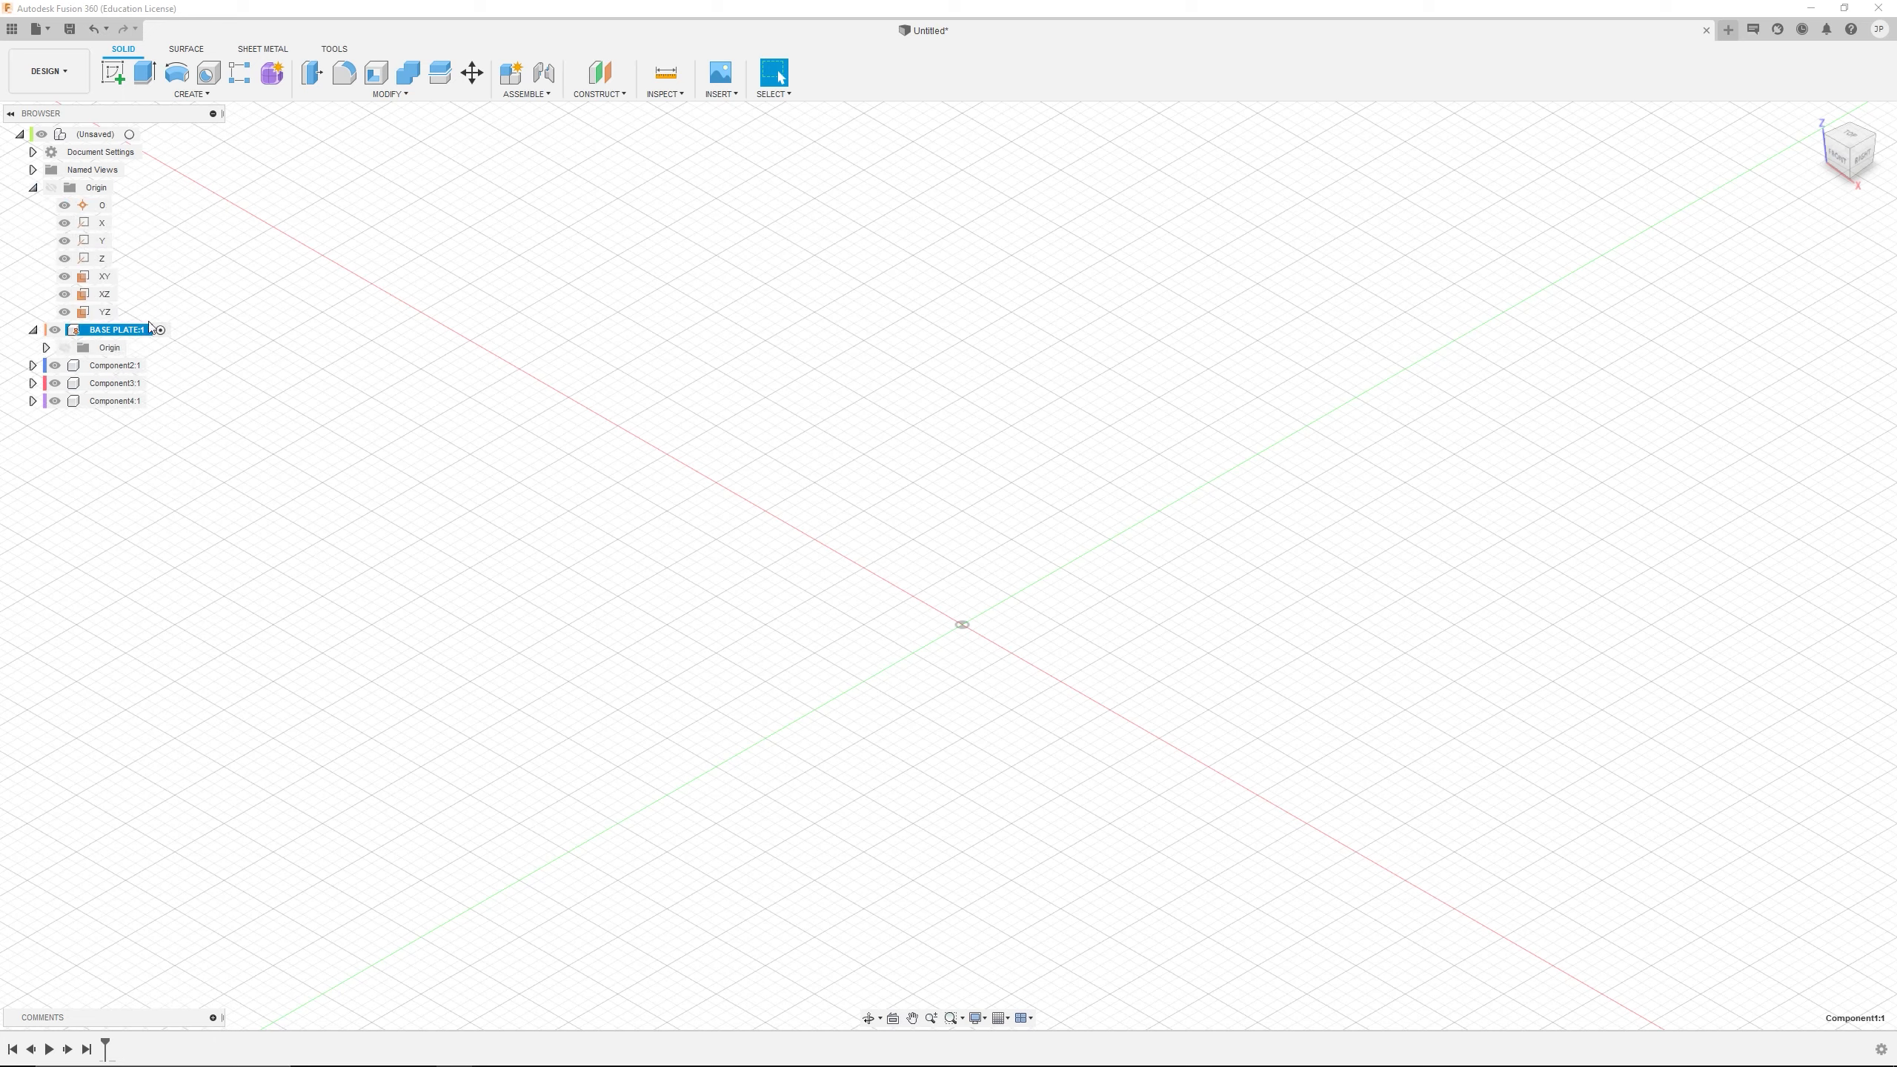
click(105, 312)
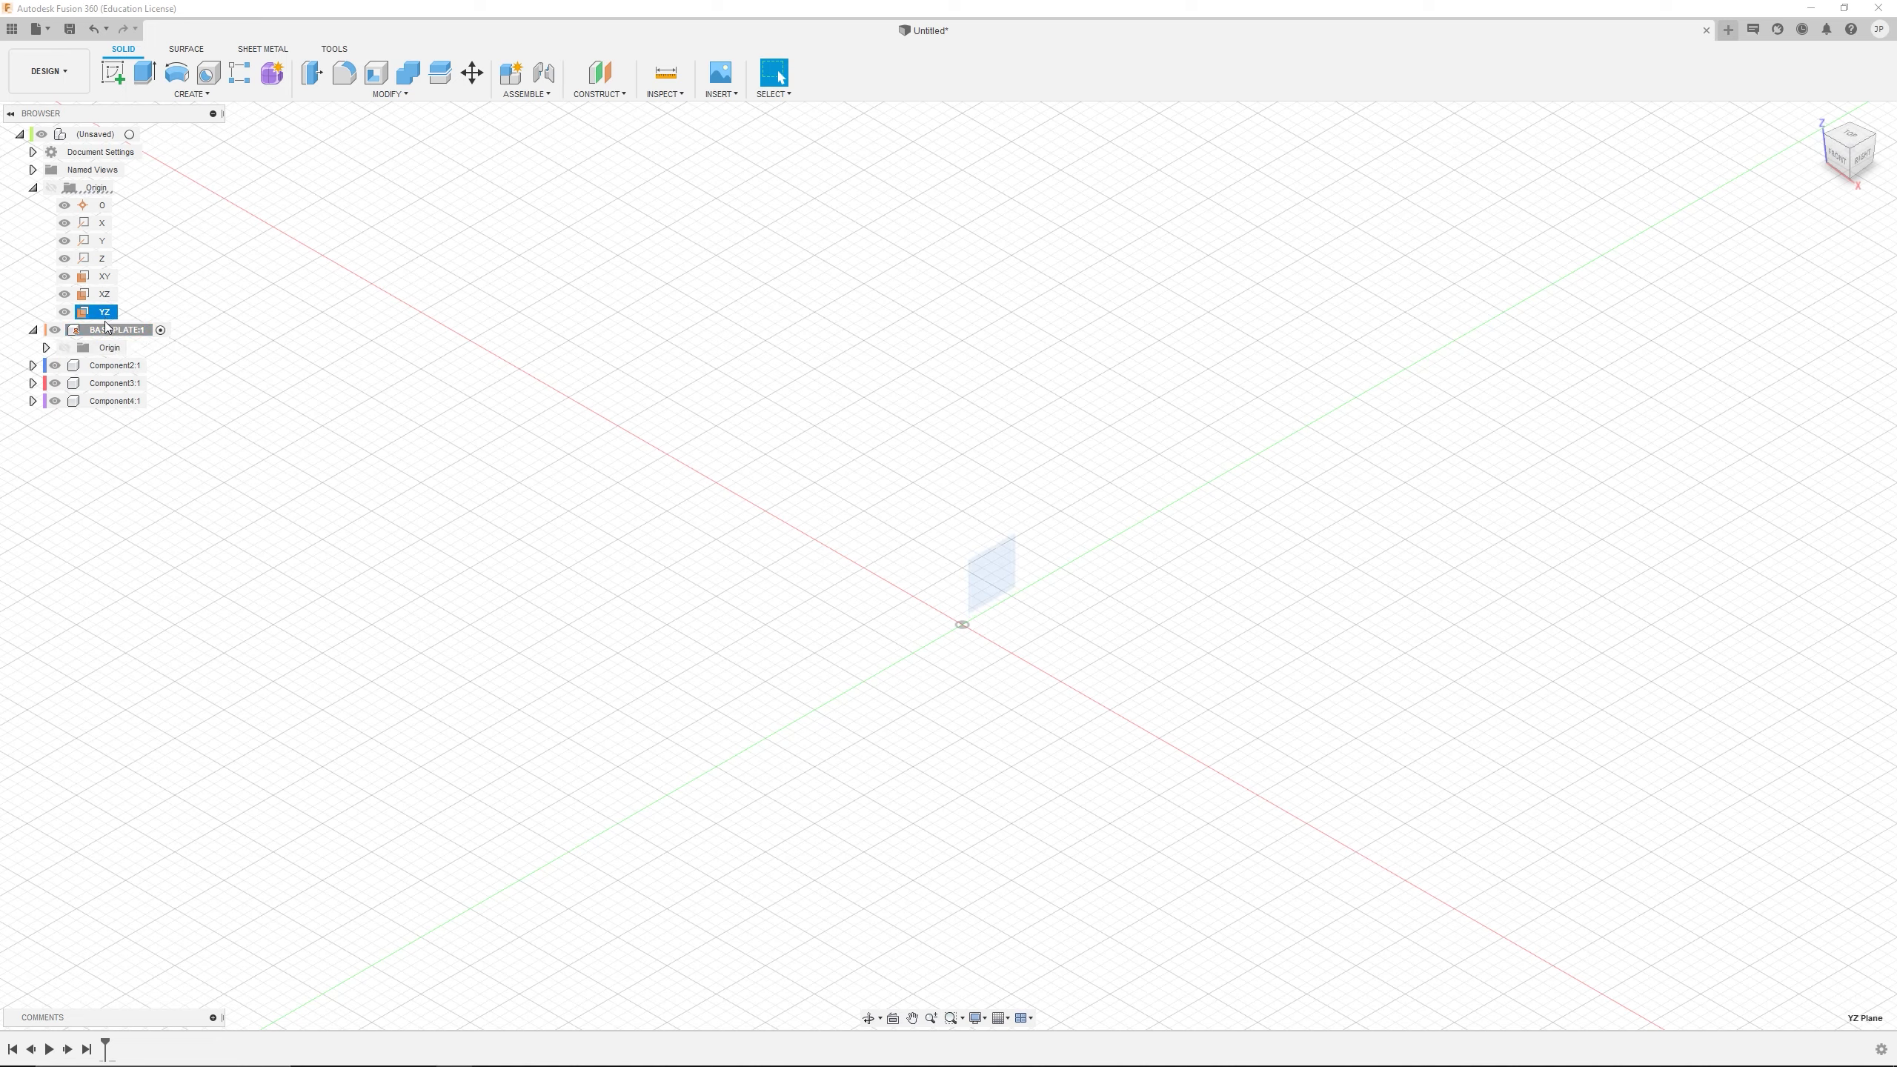
click(107, 328)
click(45, 348)
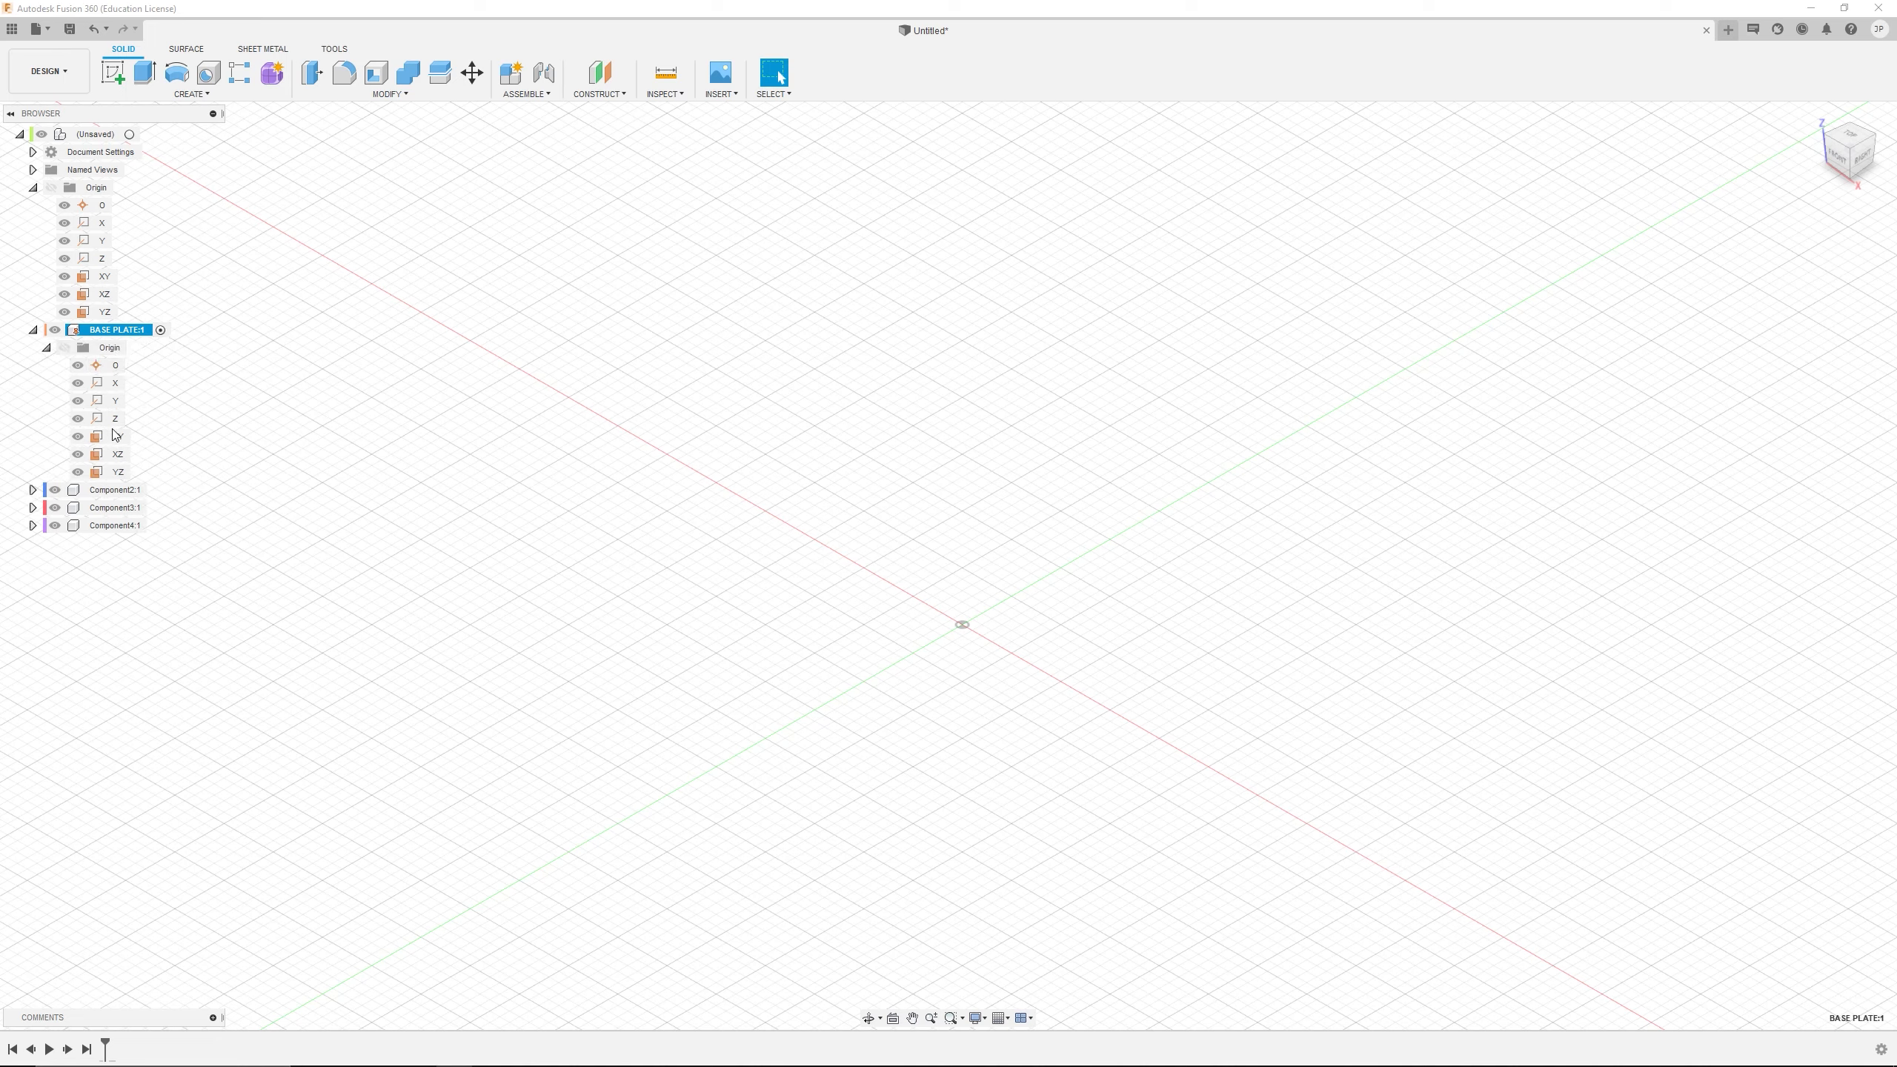
click(117, 472)
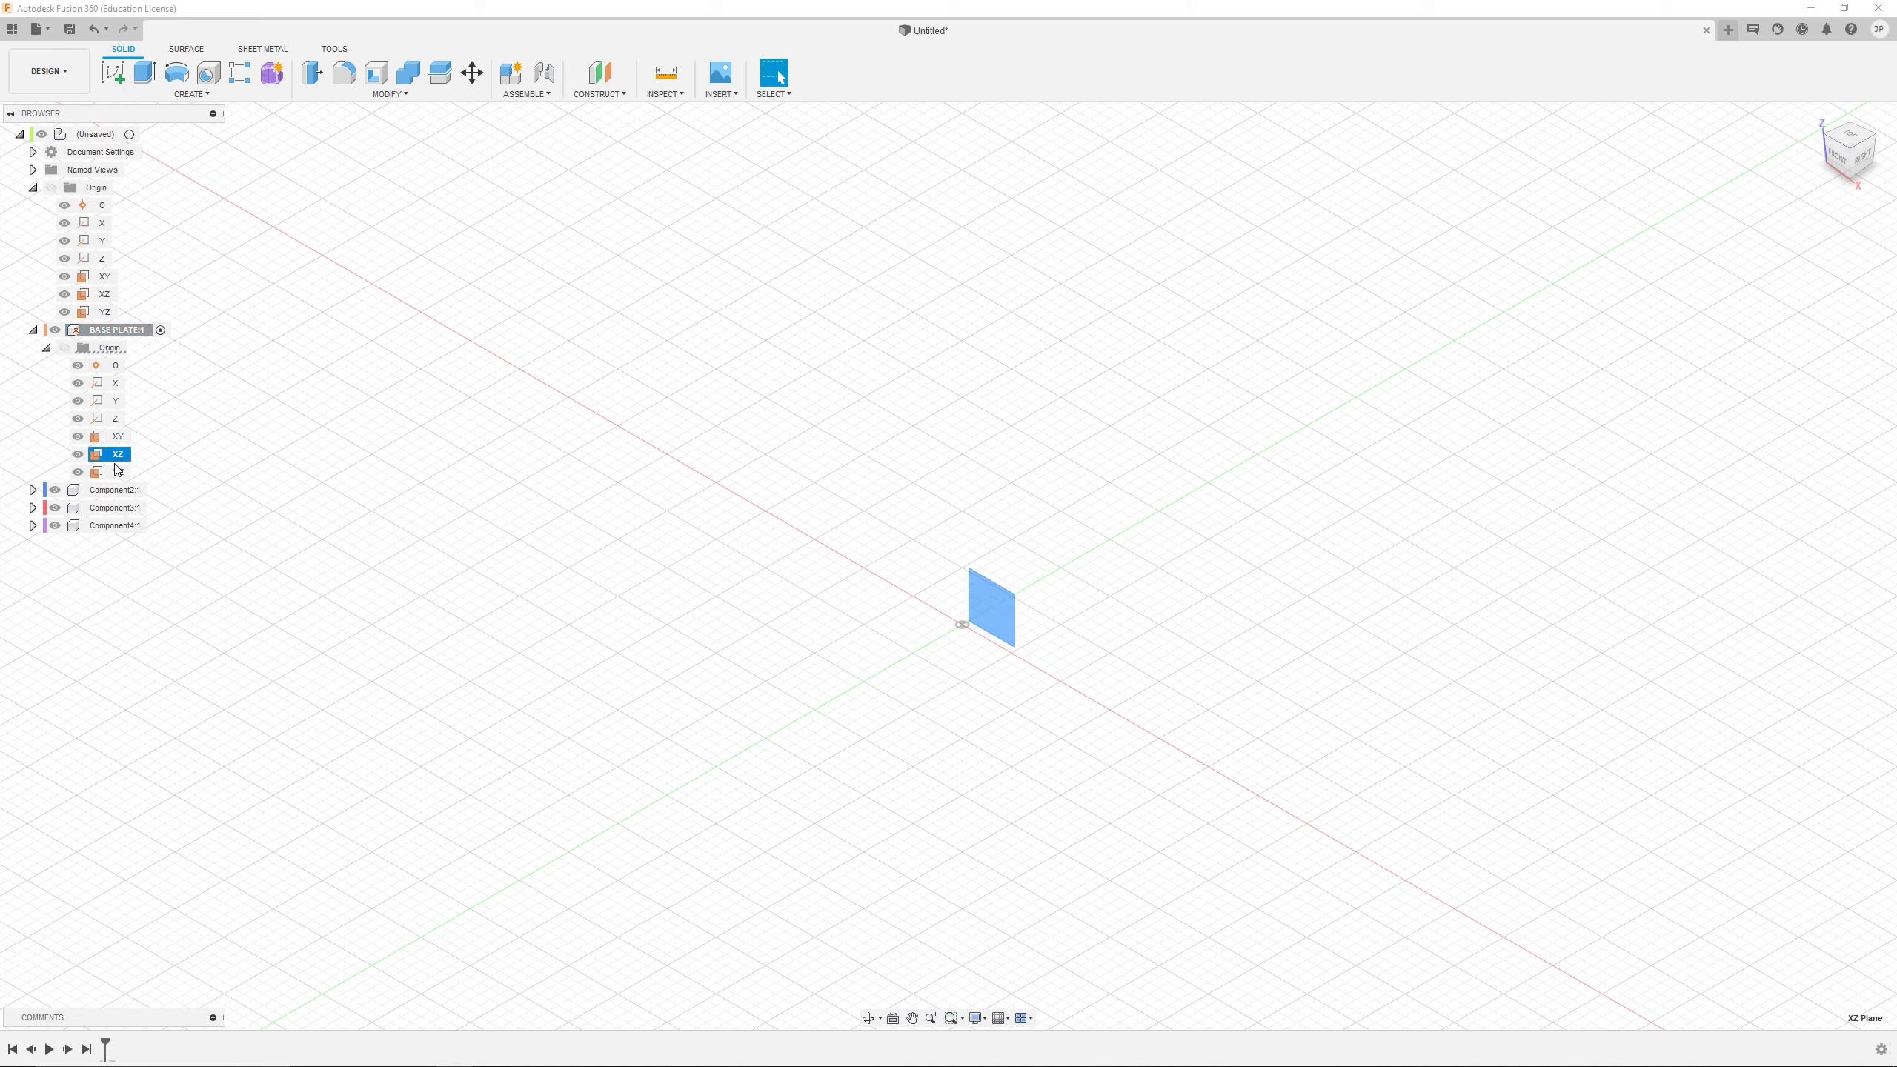
click(115, 365)
click(99, 211)
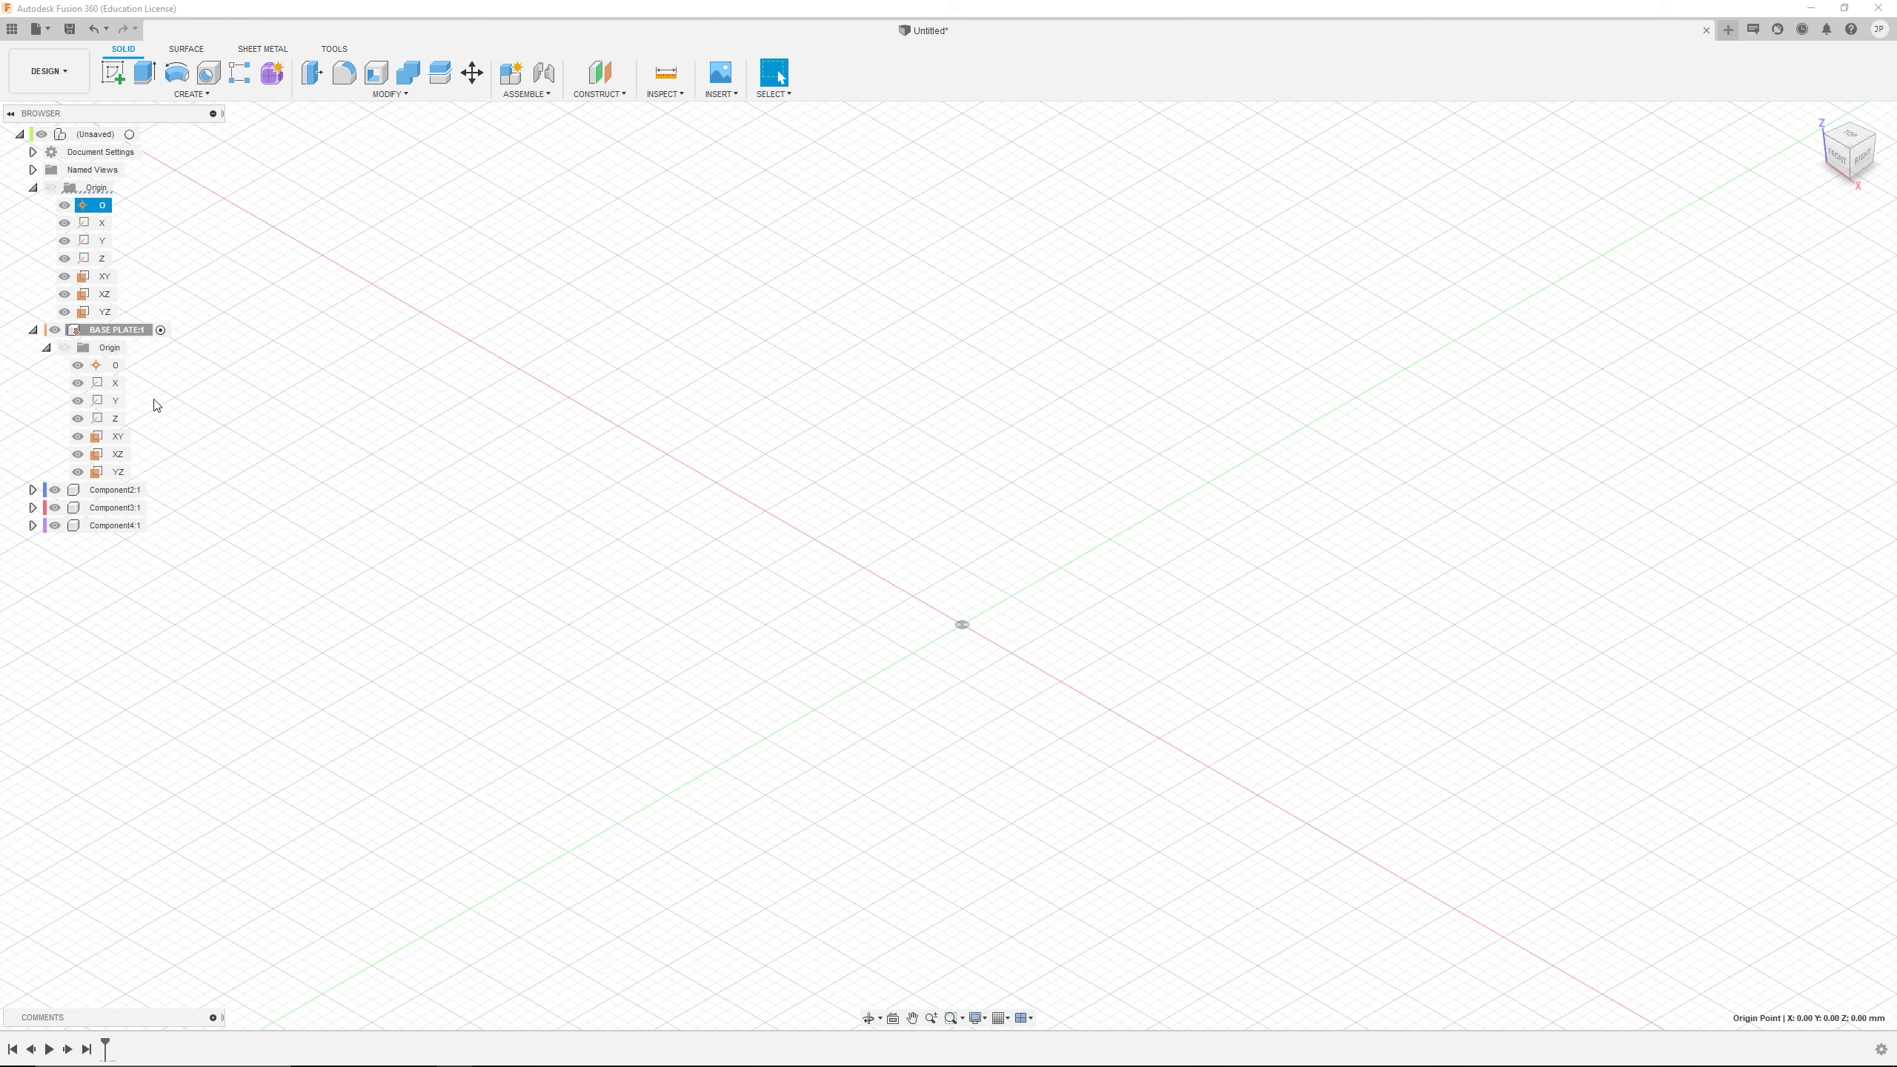
click(112, 347)
click(102, 207)
click(113, 350)
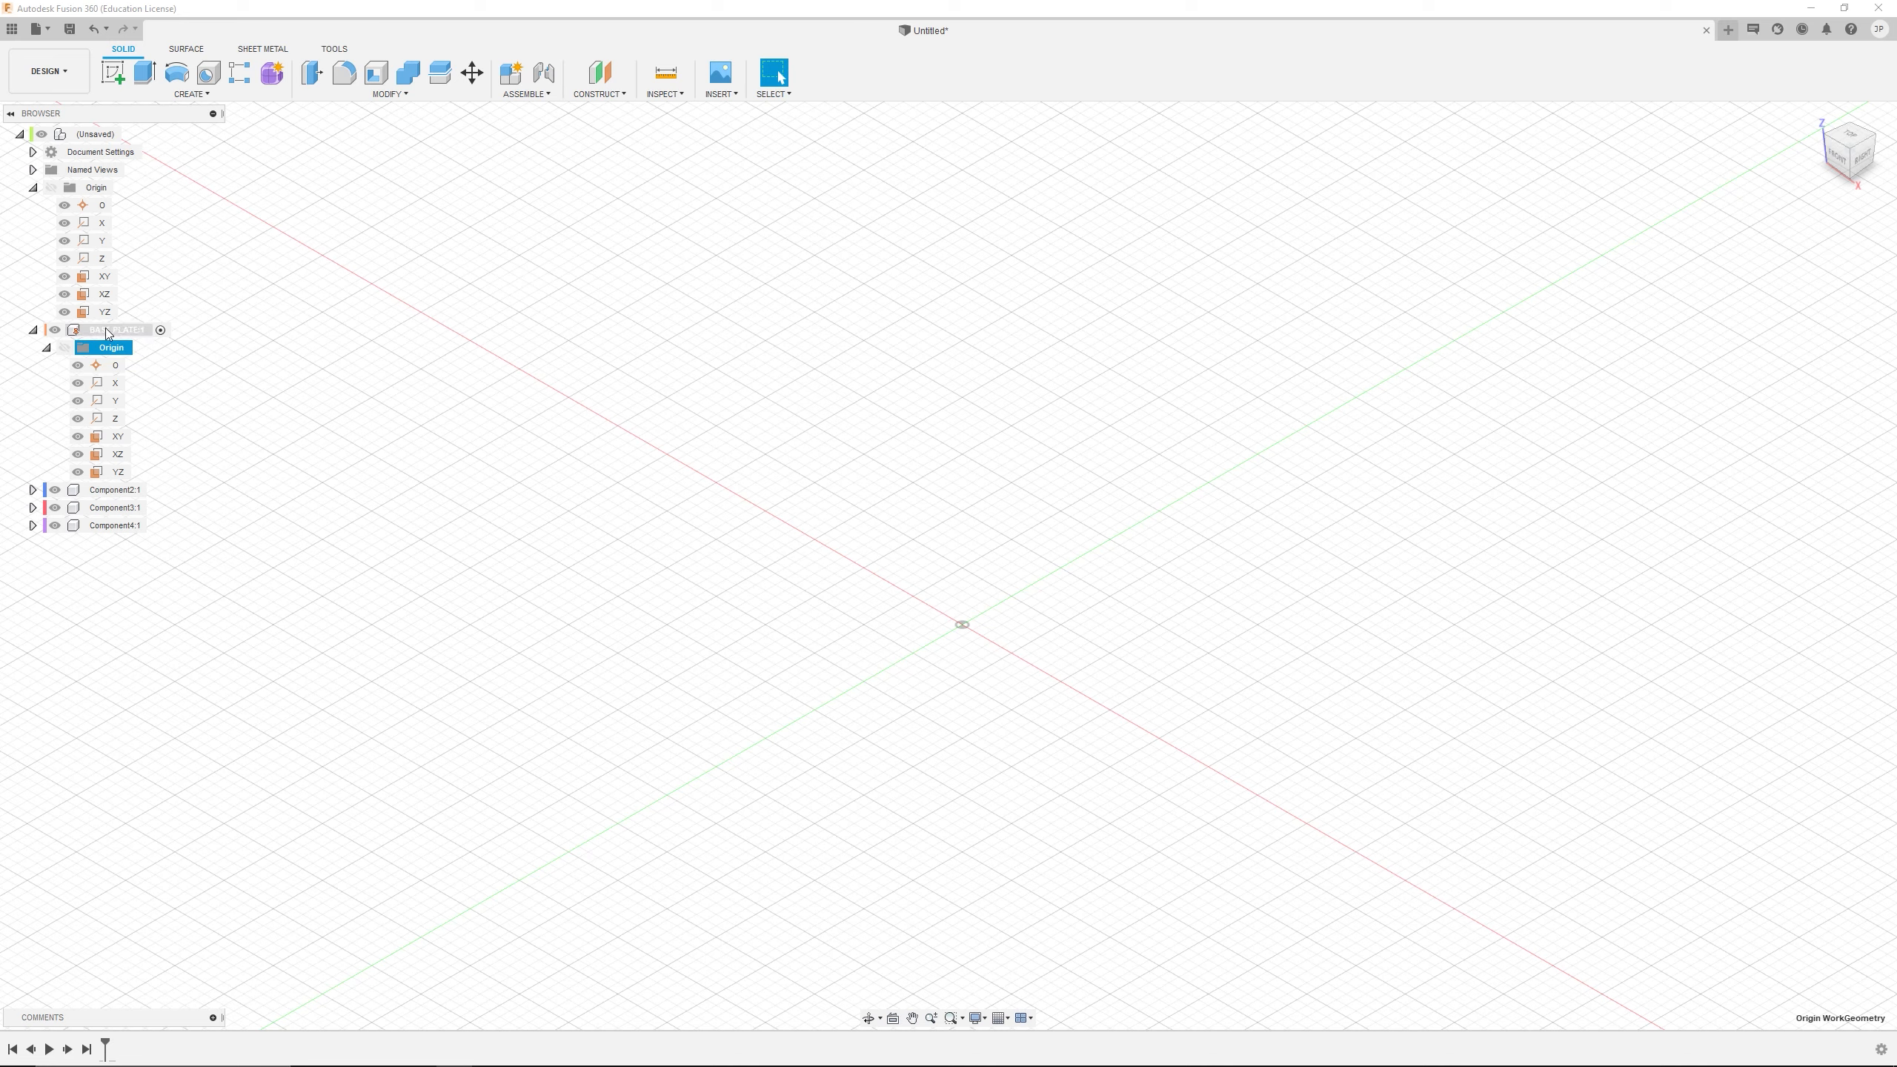
click(33, 188)
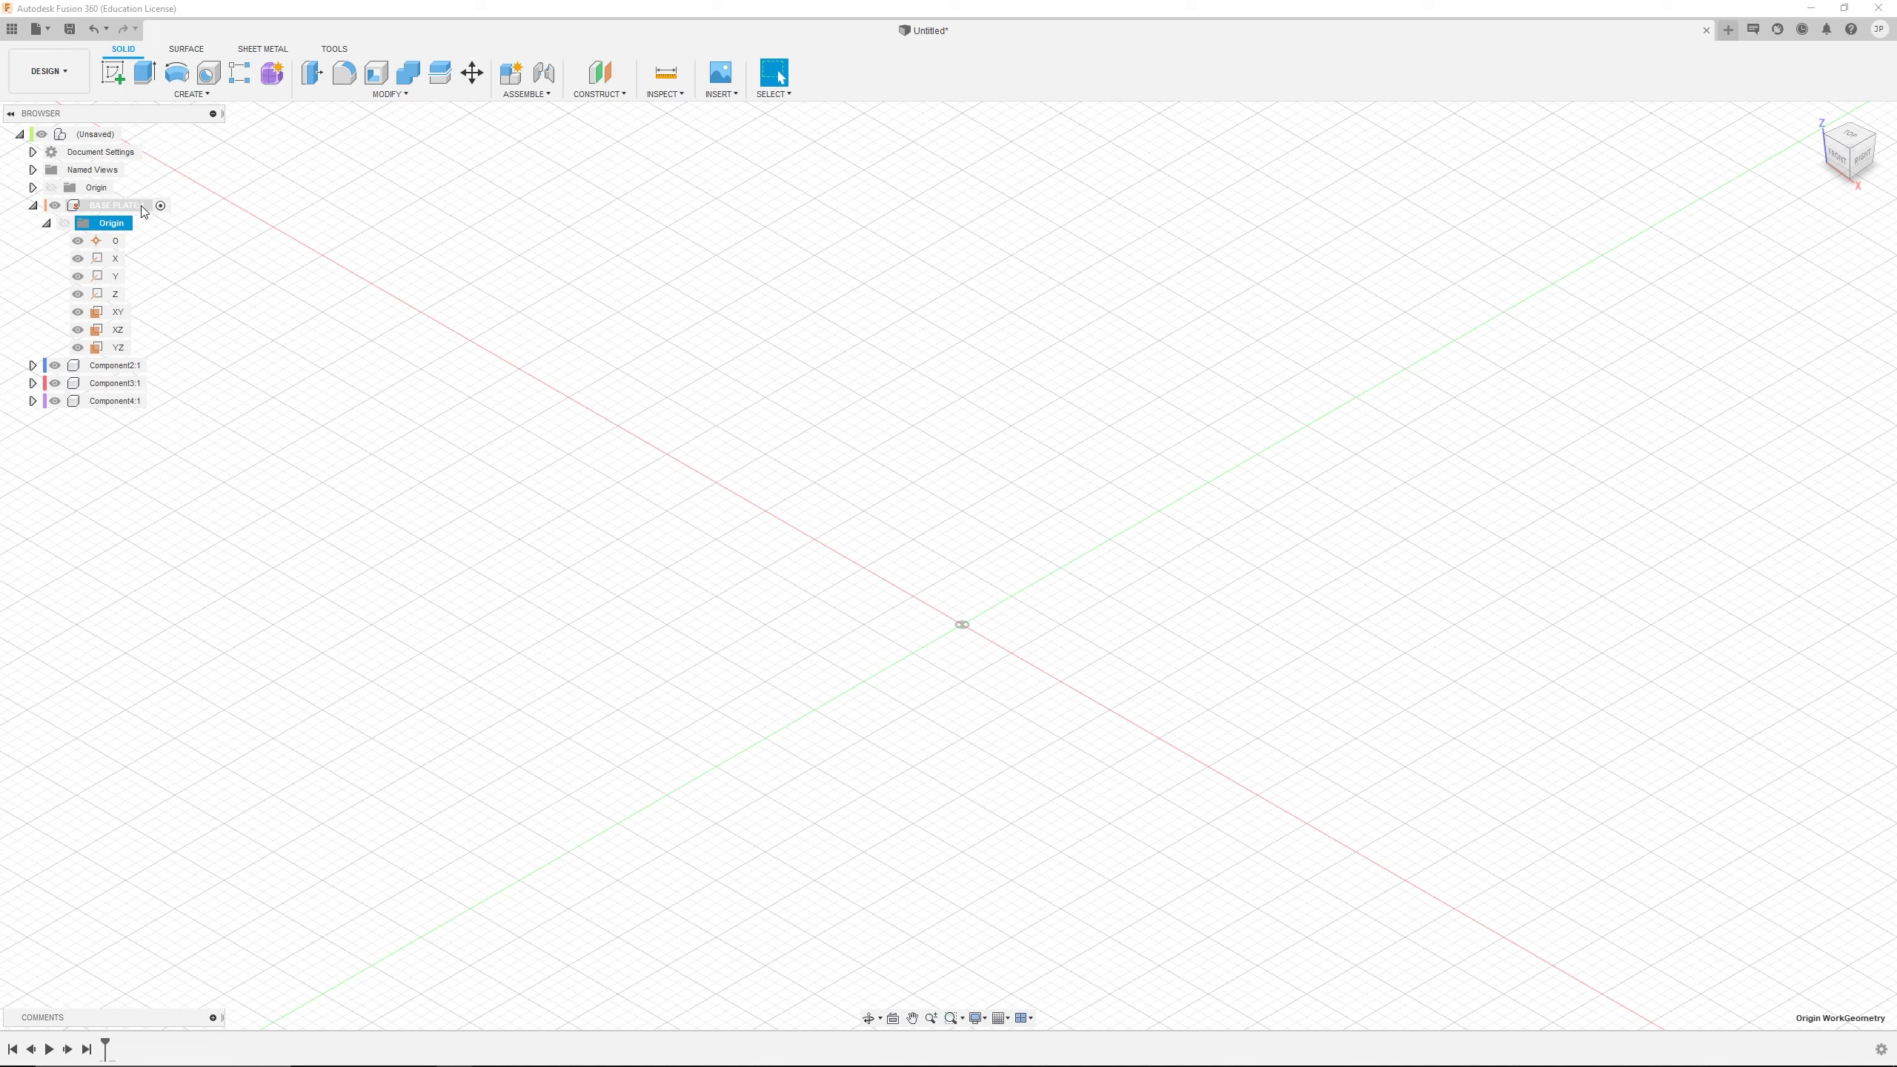
click(33, 206)
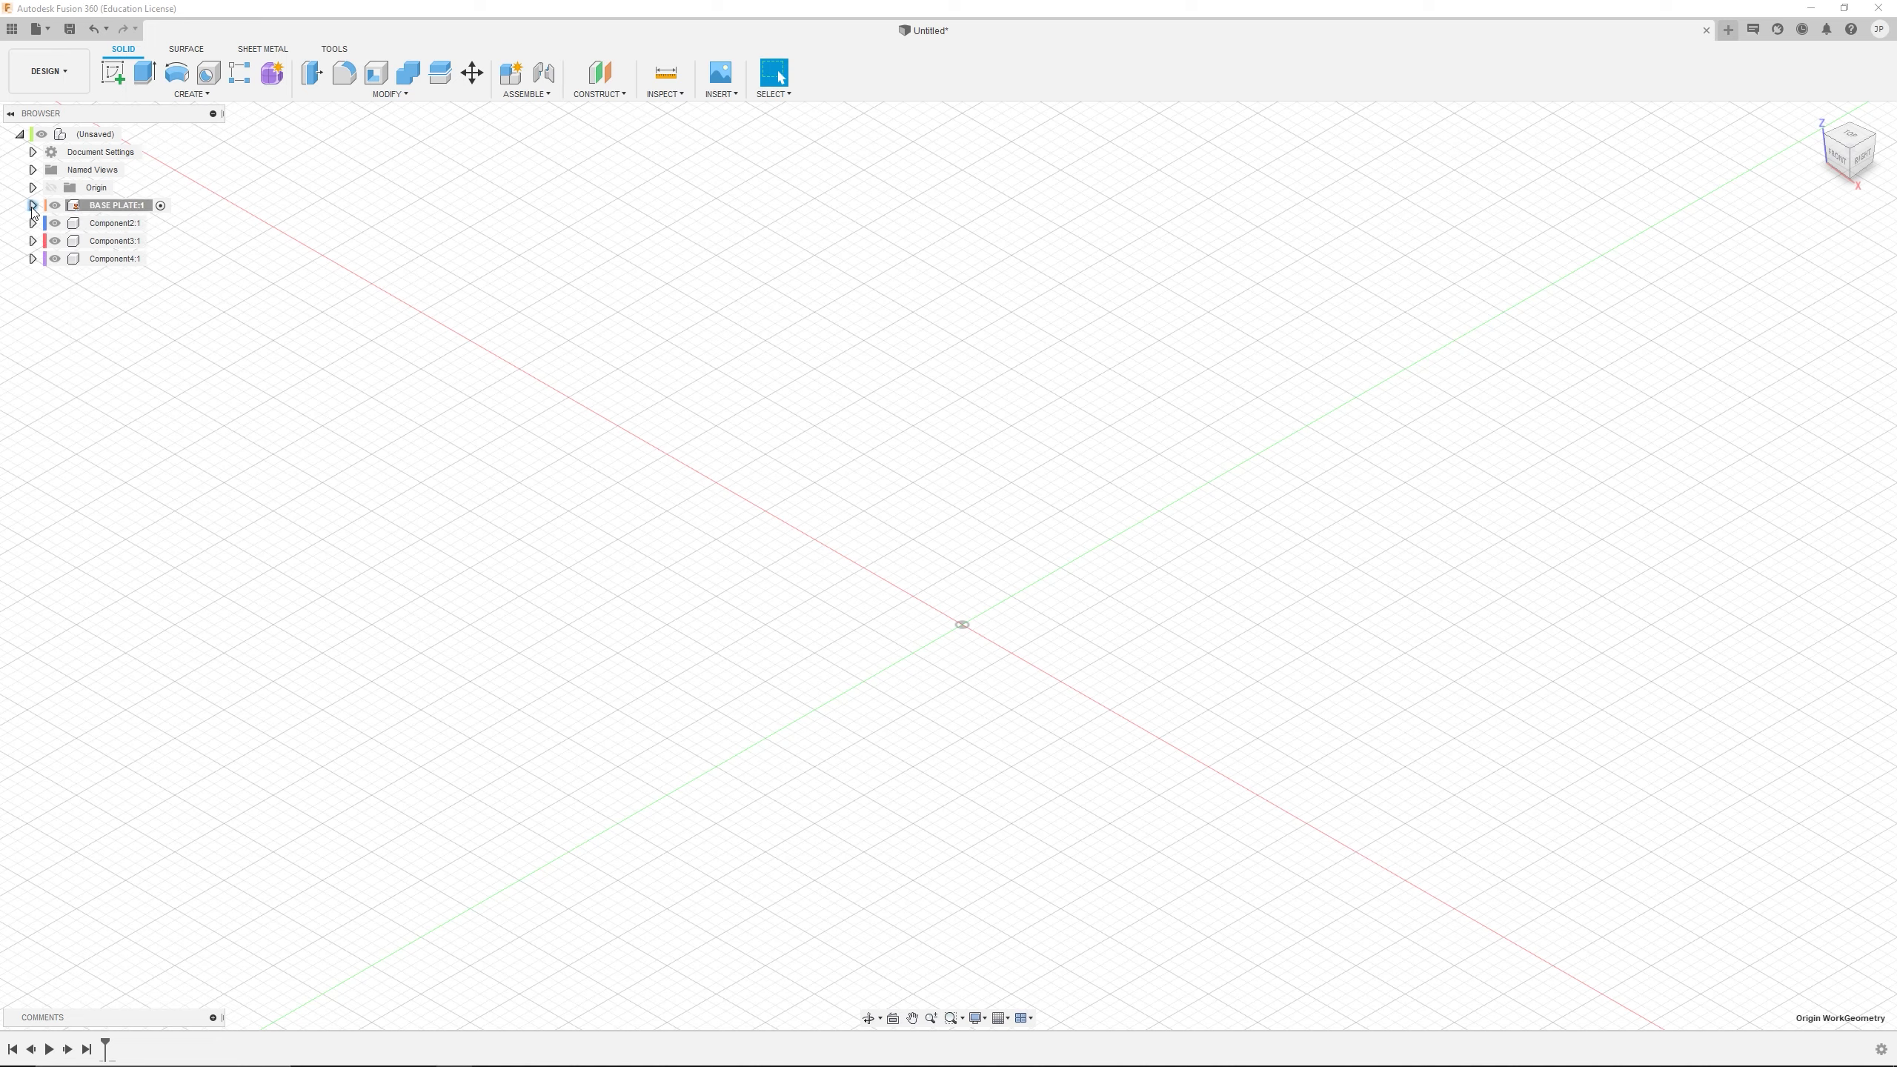
Activate Component3, Component4, the BASE PLATE component and the top-level assembly in turn
click(161, 206)
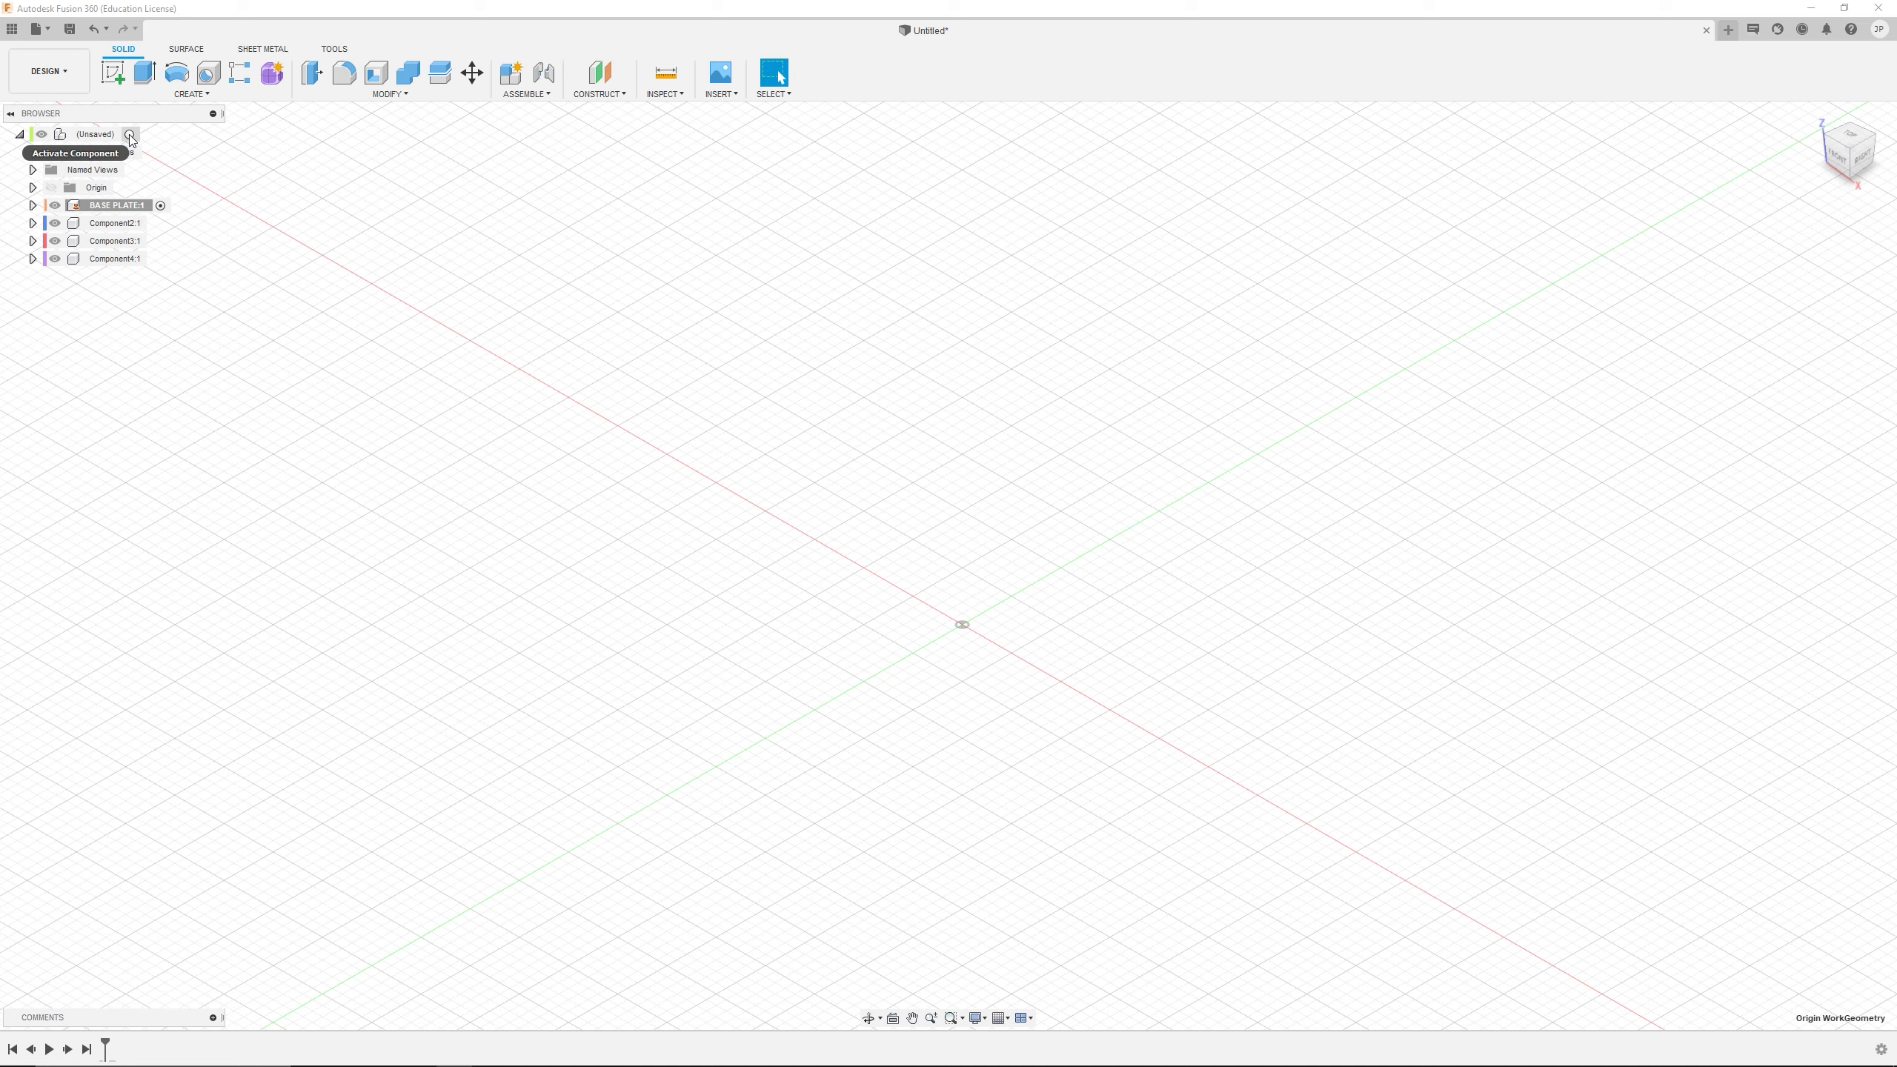
click(155, 241)
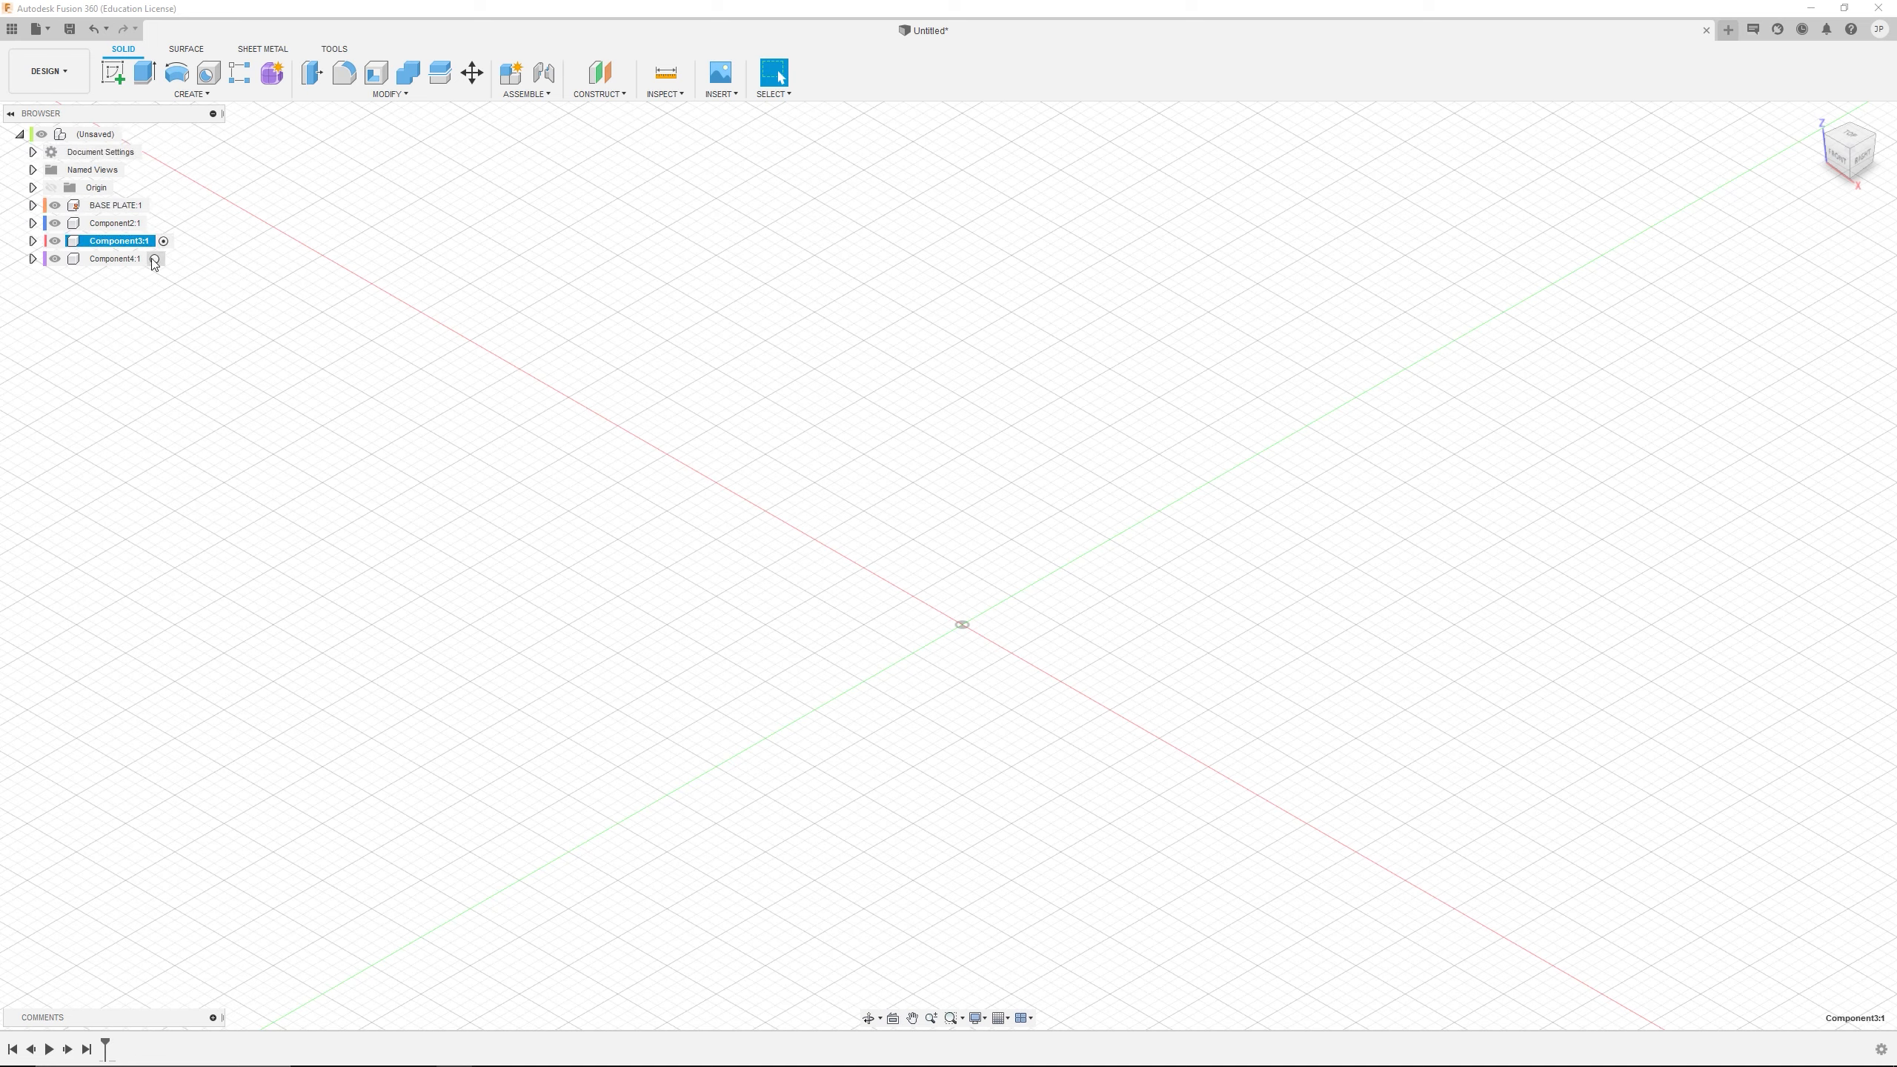
click(155, 259)
click(161, 205)
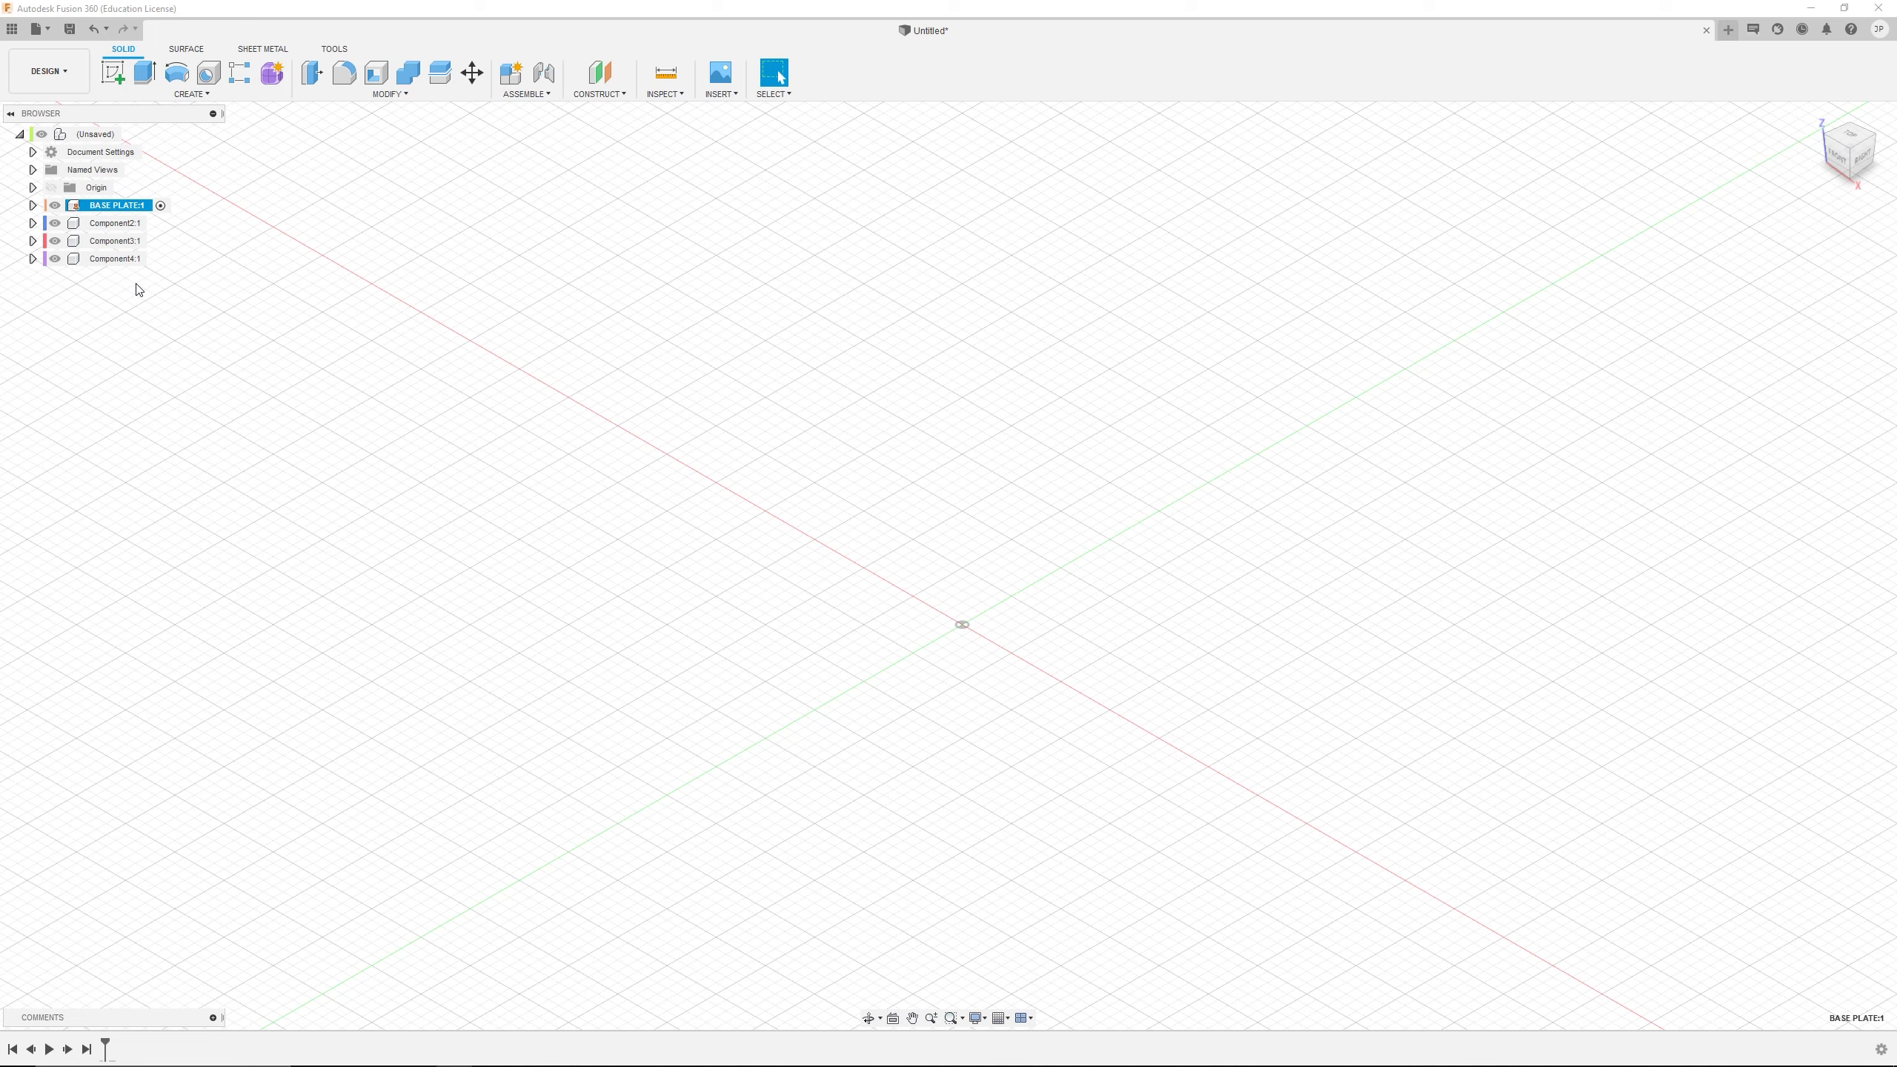
click(32, 205)
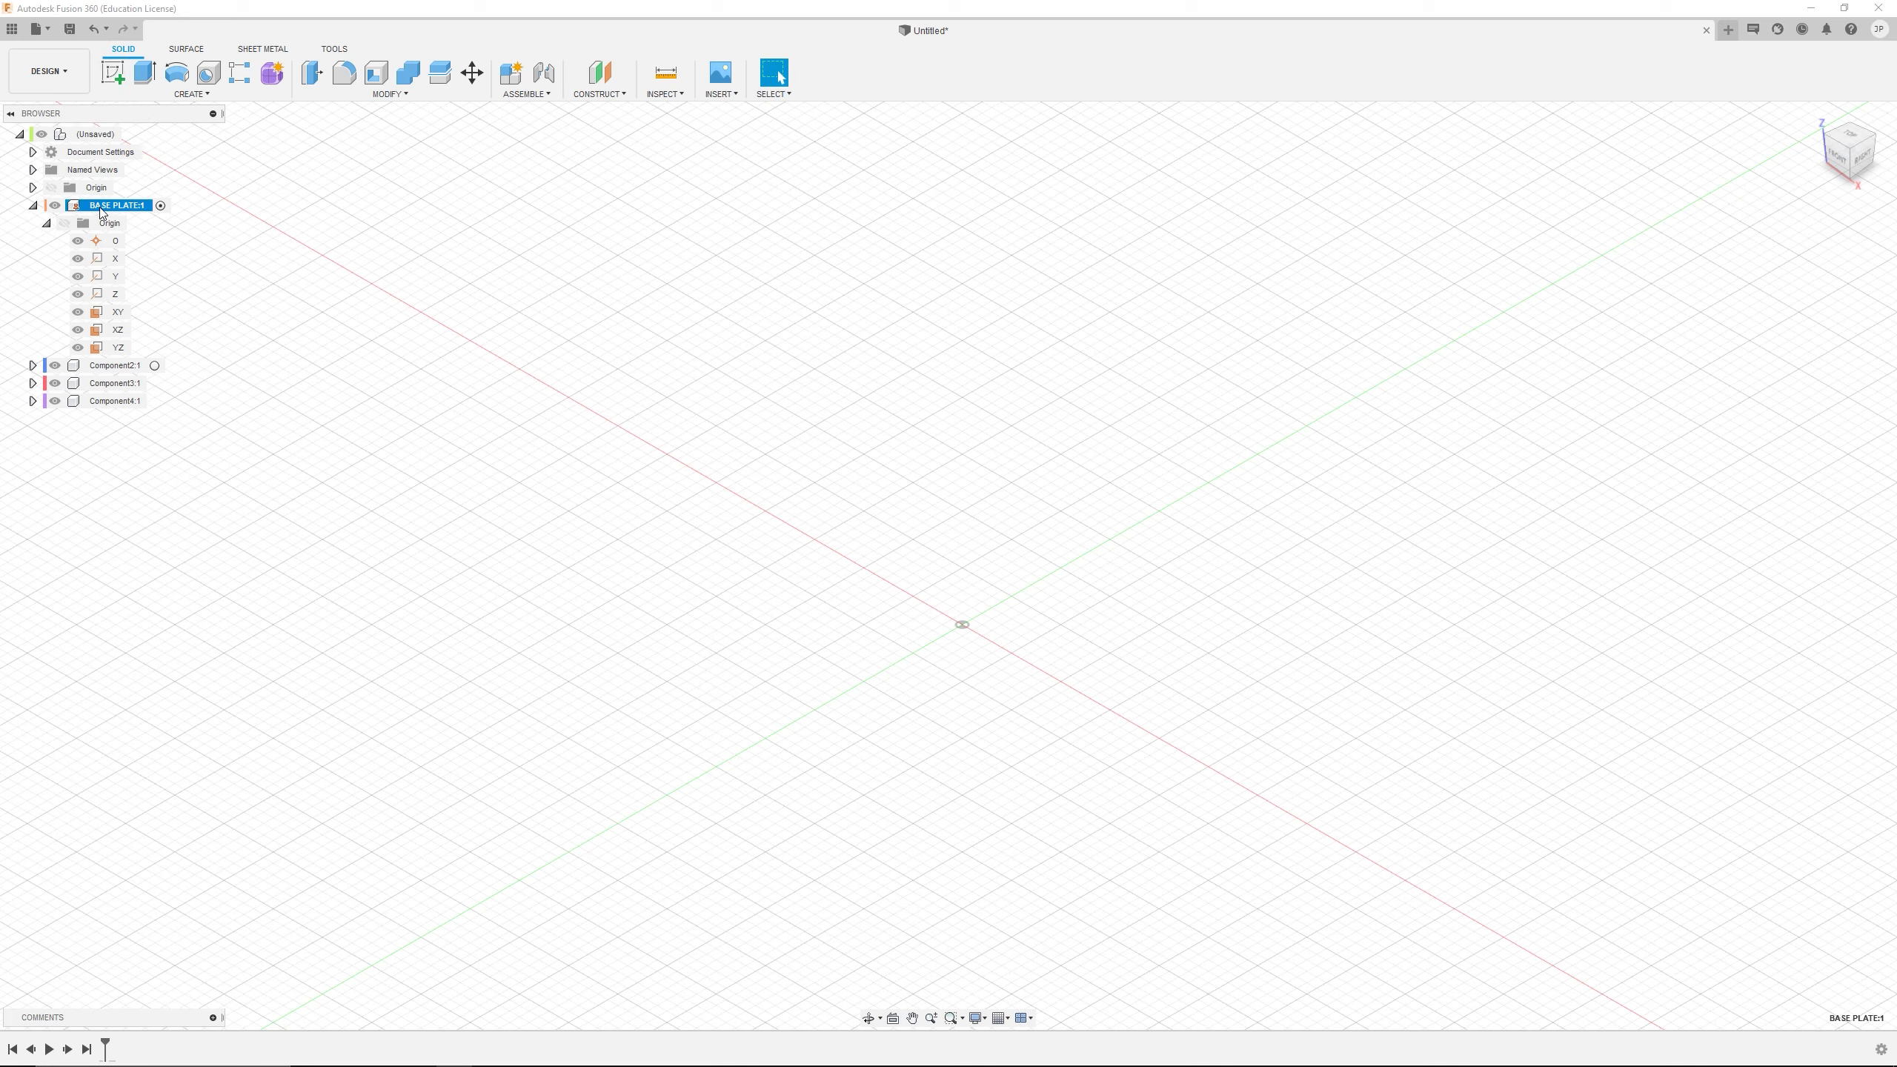
click(162, 206)
click(33, 205)
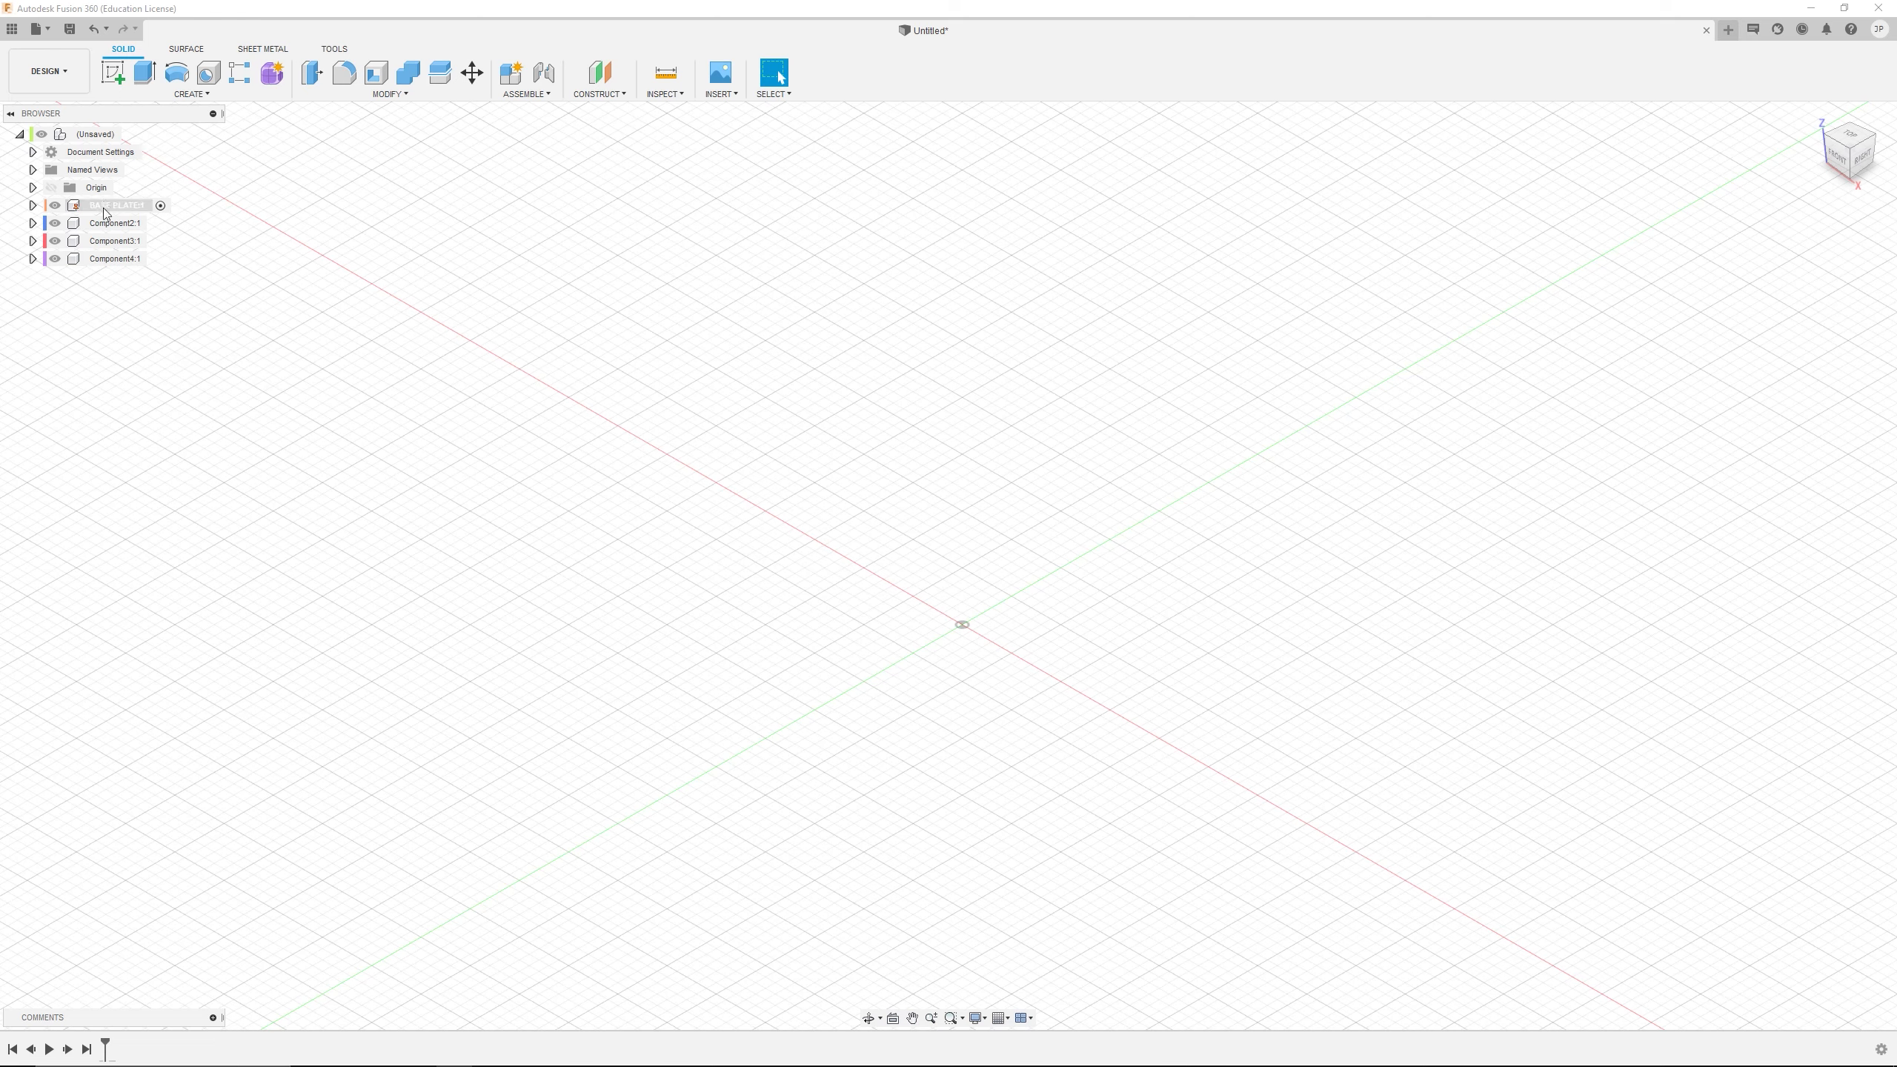
double_click(79, 136)
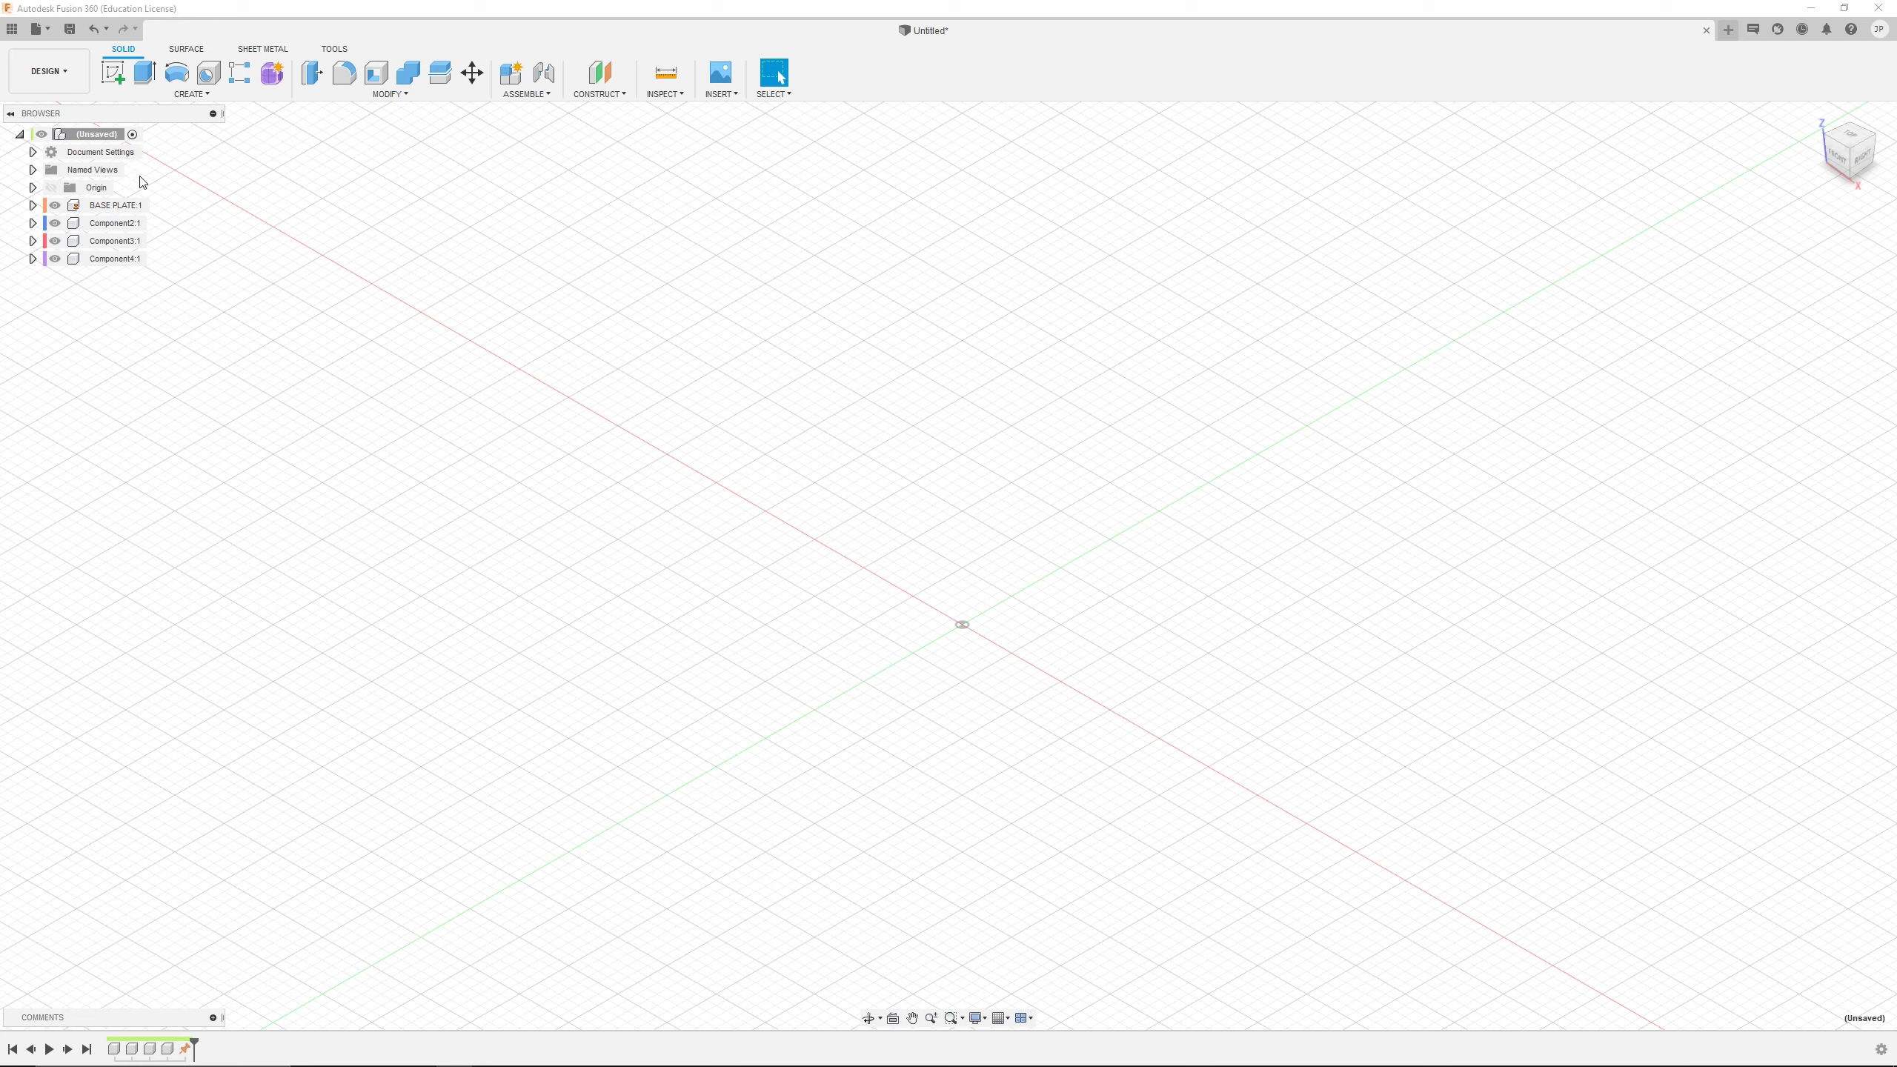
Activate the BASE PLATE component and start a sketch on its XZ origin plane
click(32, 205)
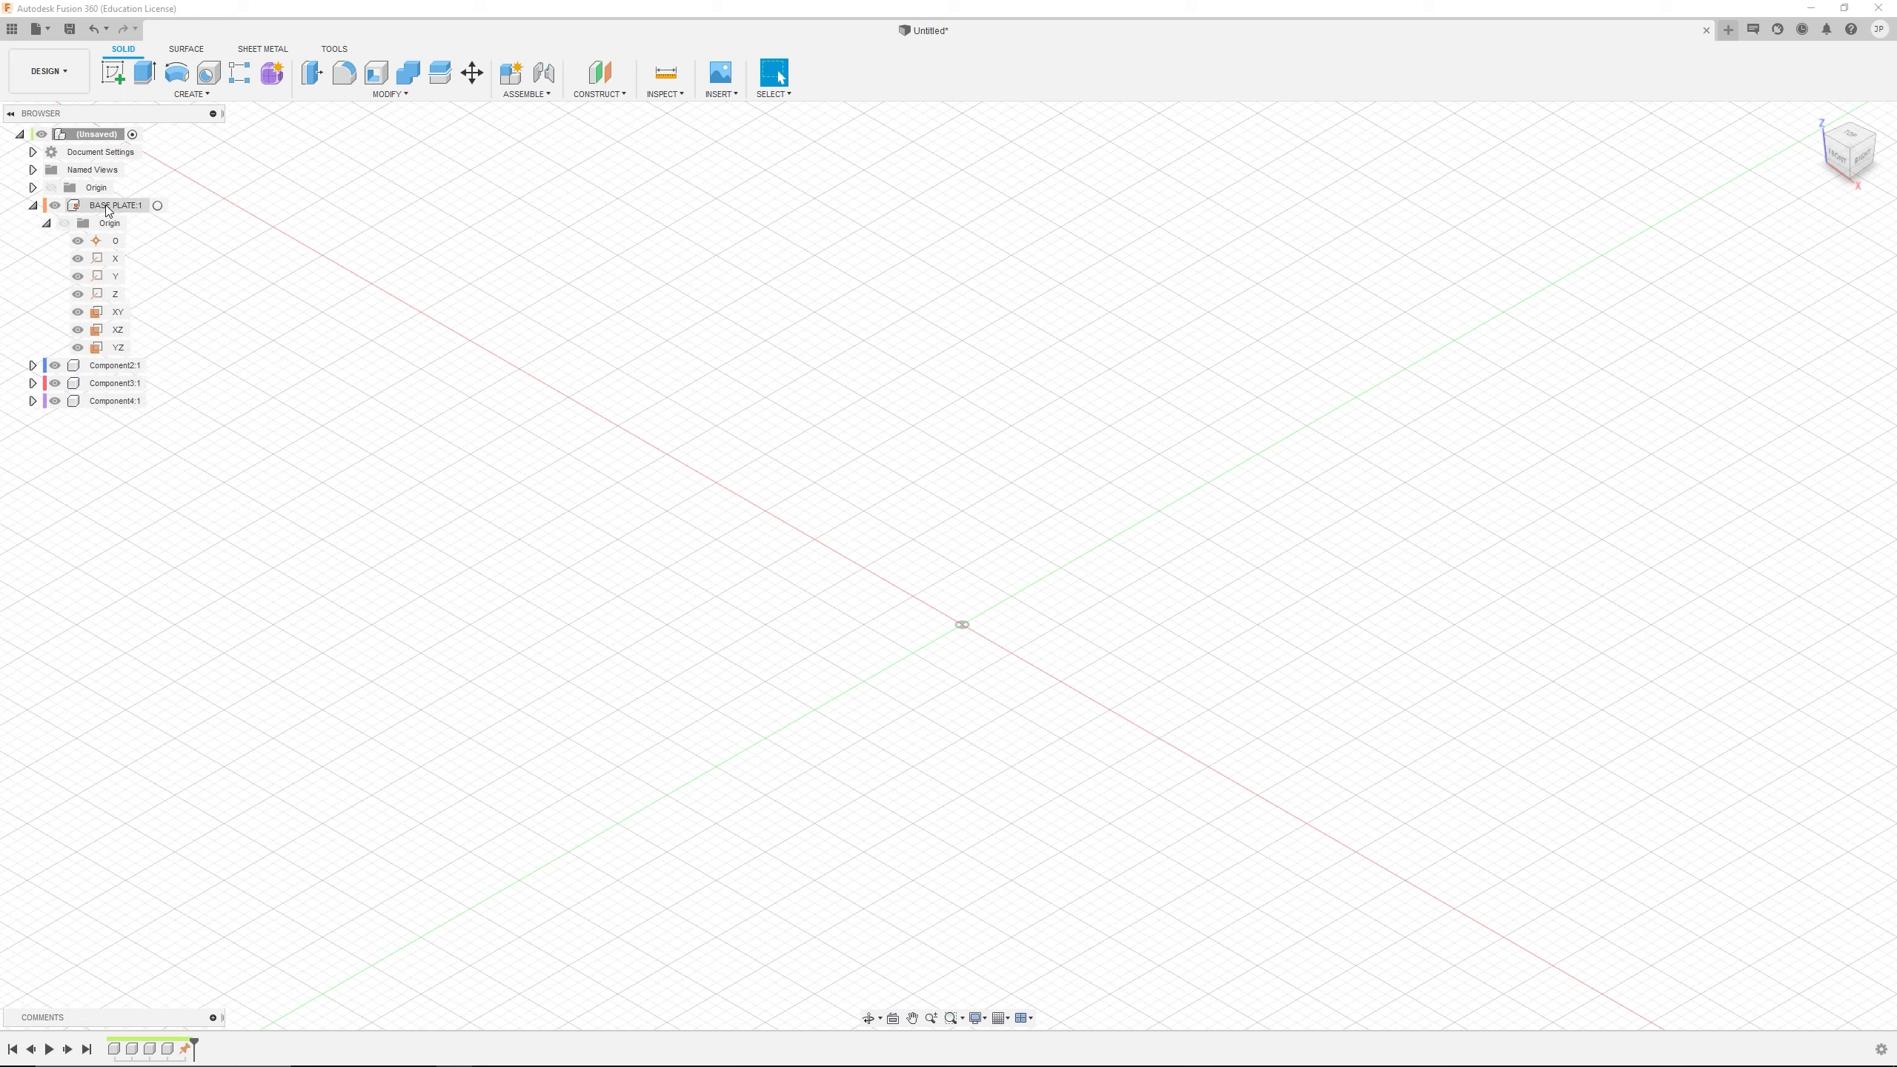
click(158, 205)
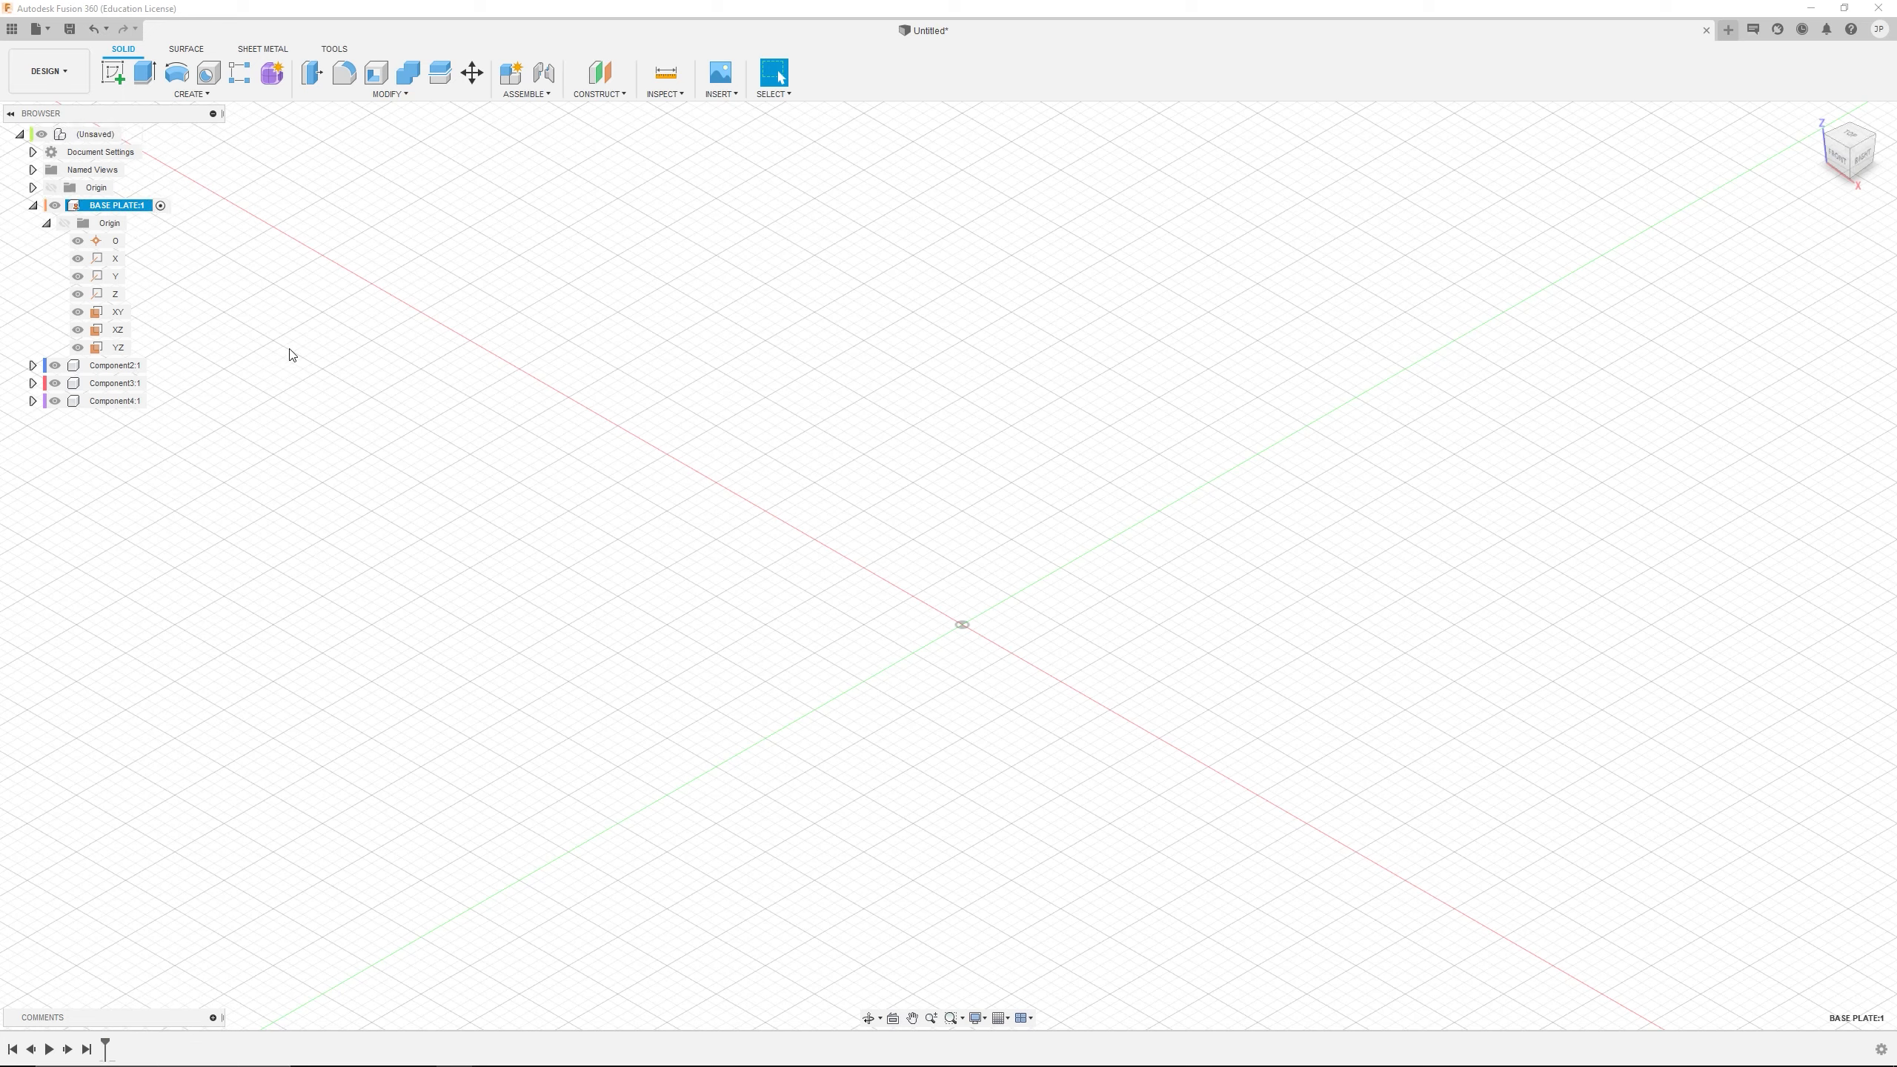
click(110, 73)
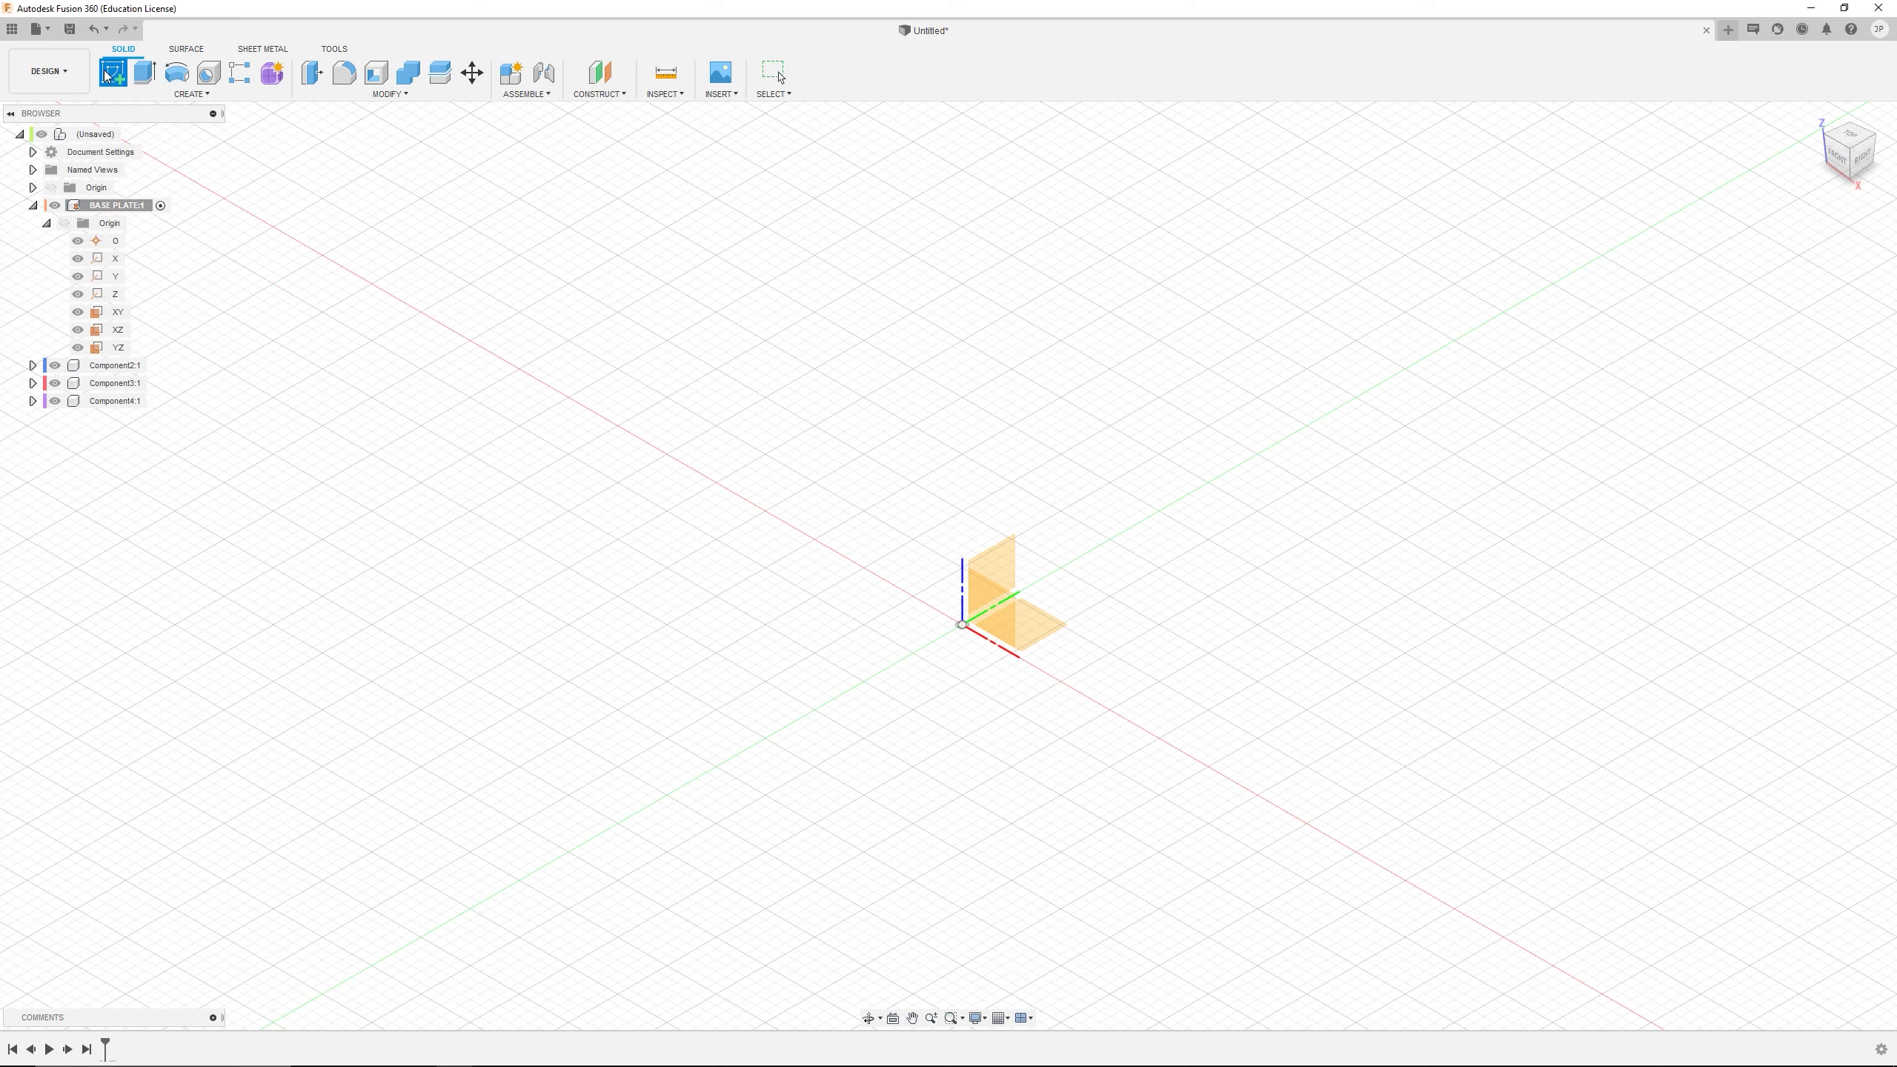
click(1014, 620)
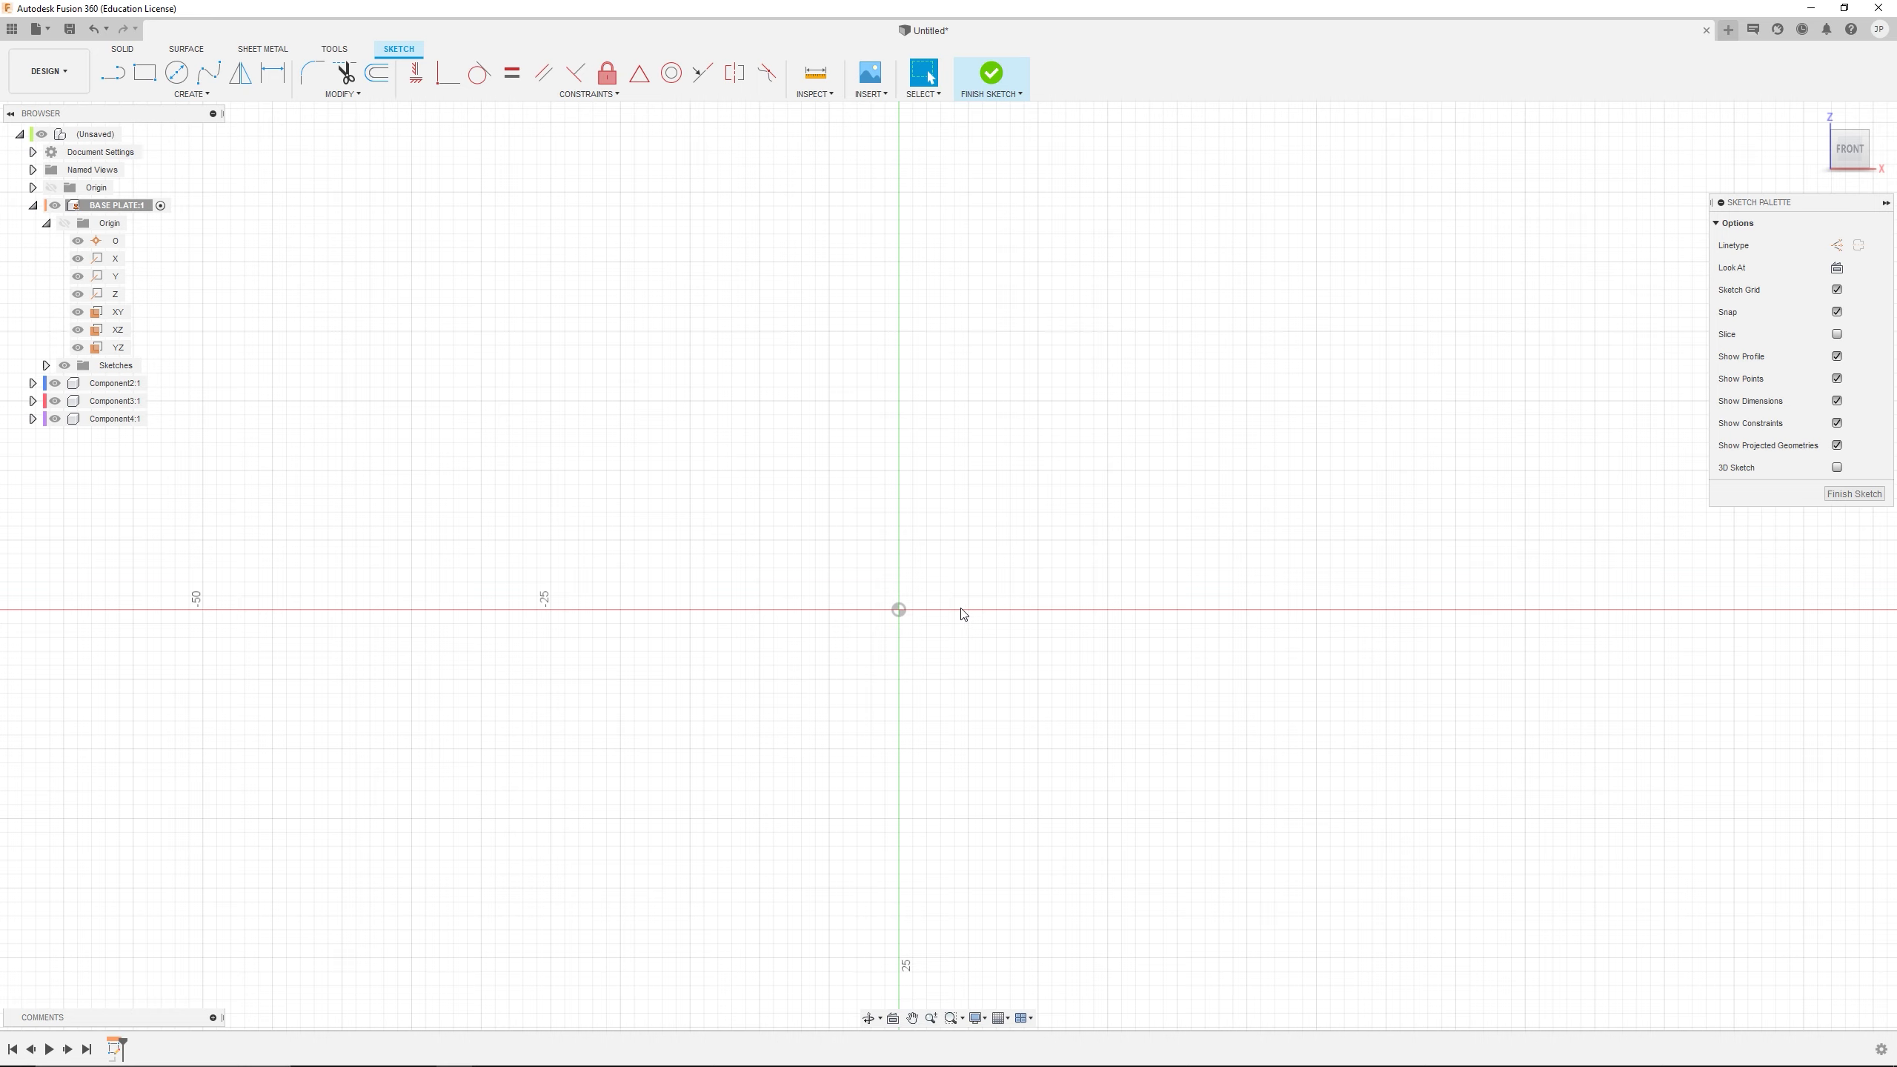
Sketch a two-point rectangle about 32 mm wide and 40 mm high, with its lower edge on the horizontal axis across the origin
click(145, 72)
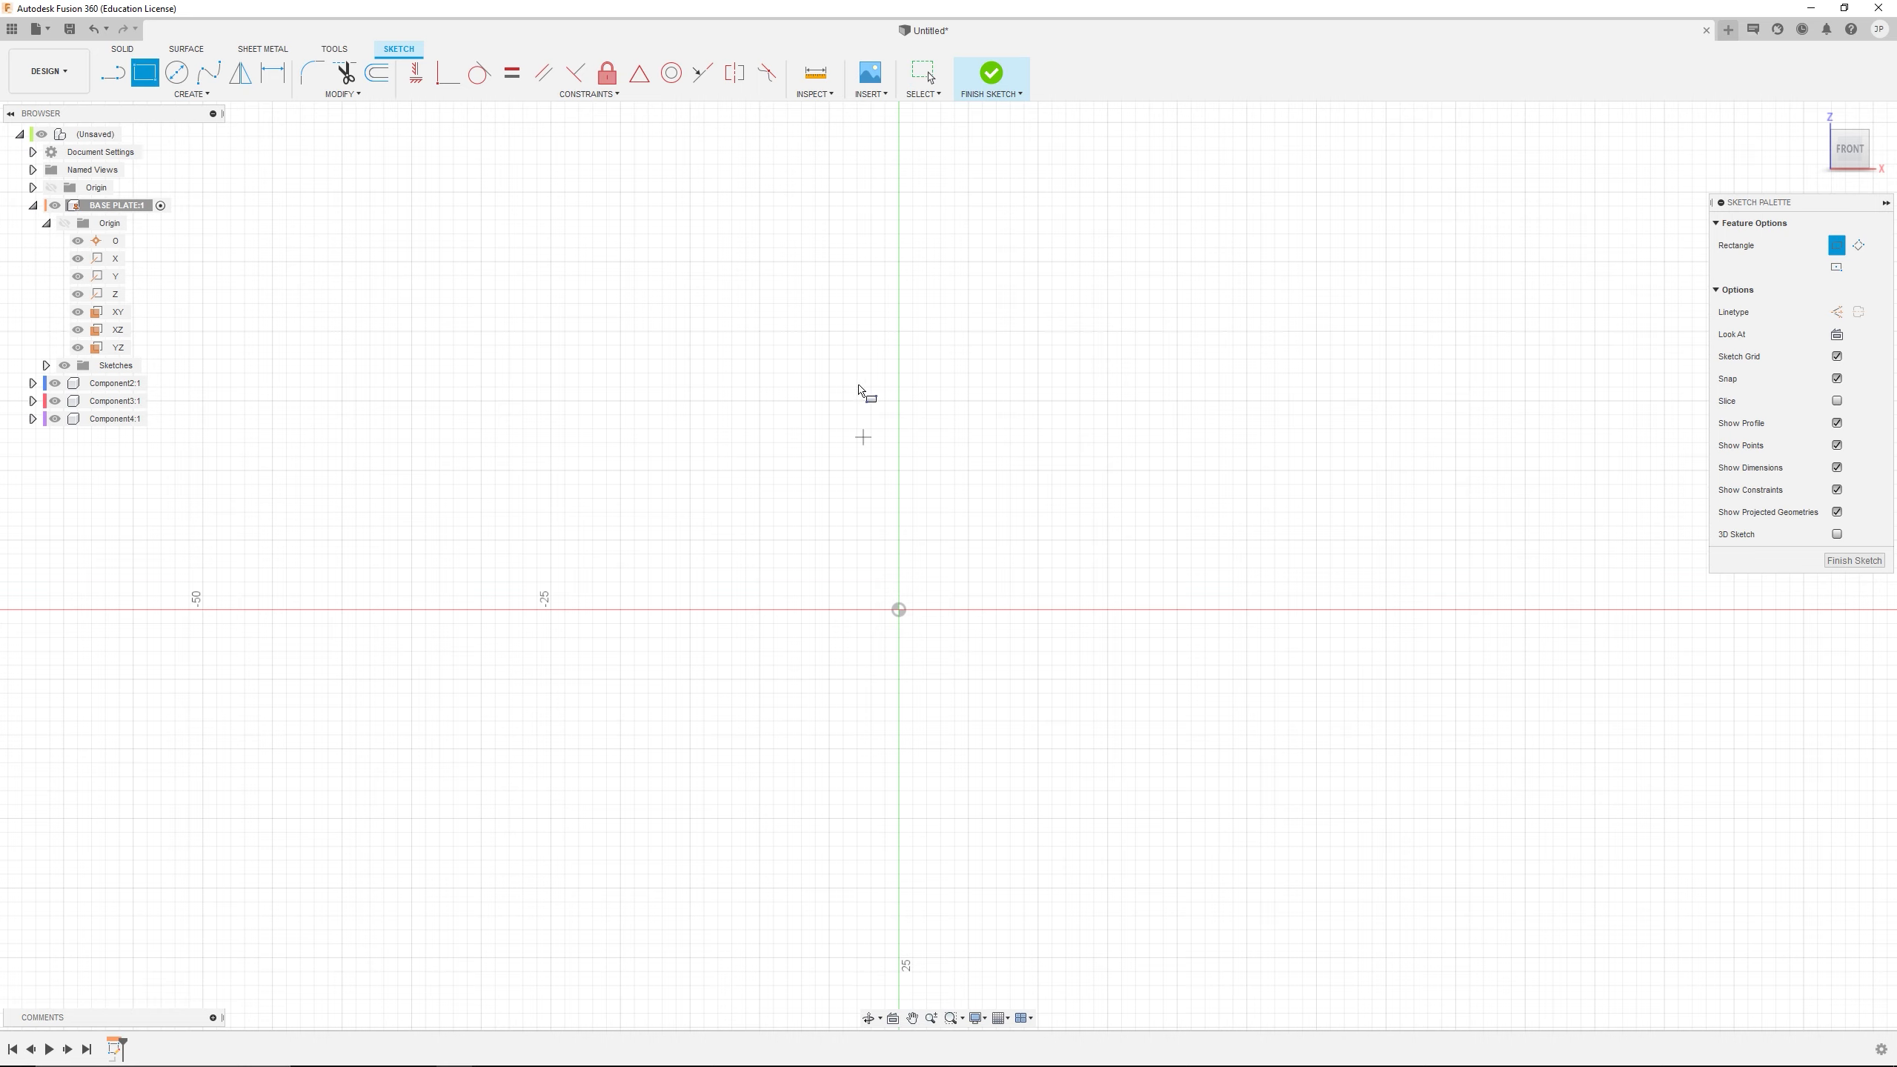
scroll(919, 412, down, 2)
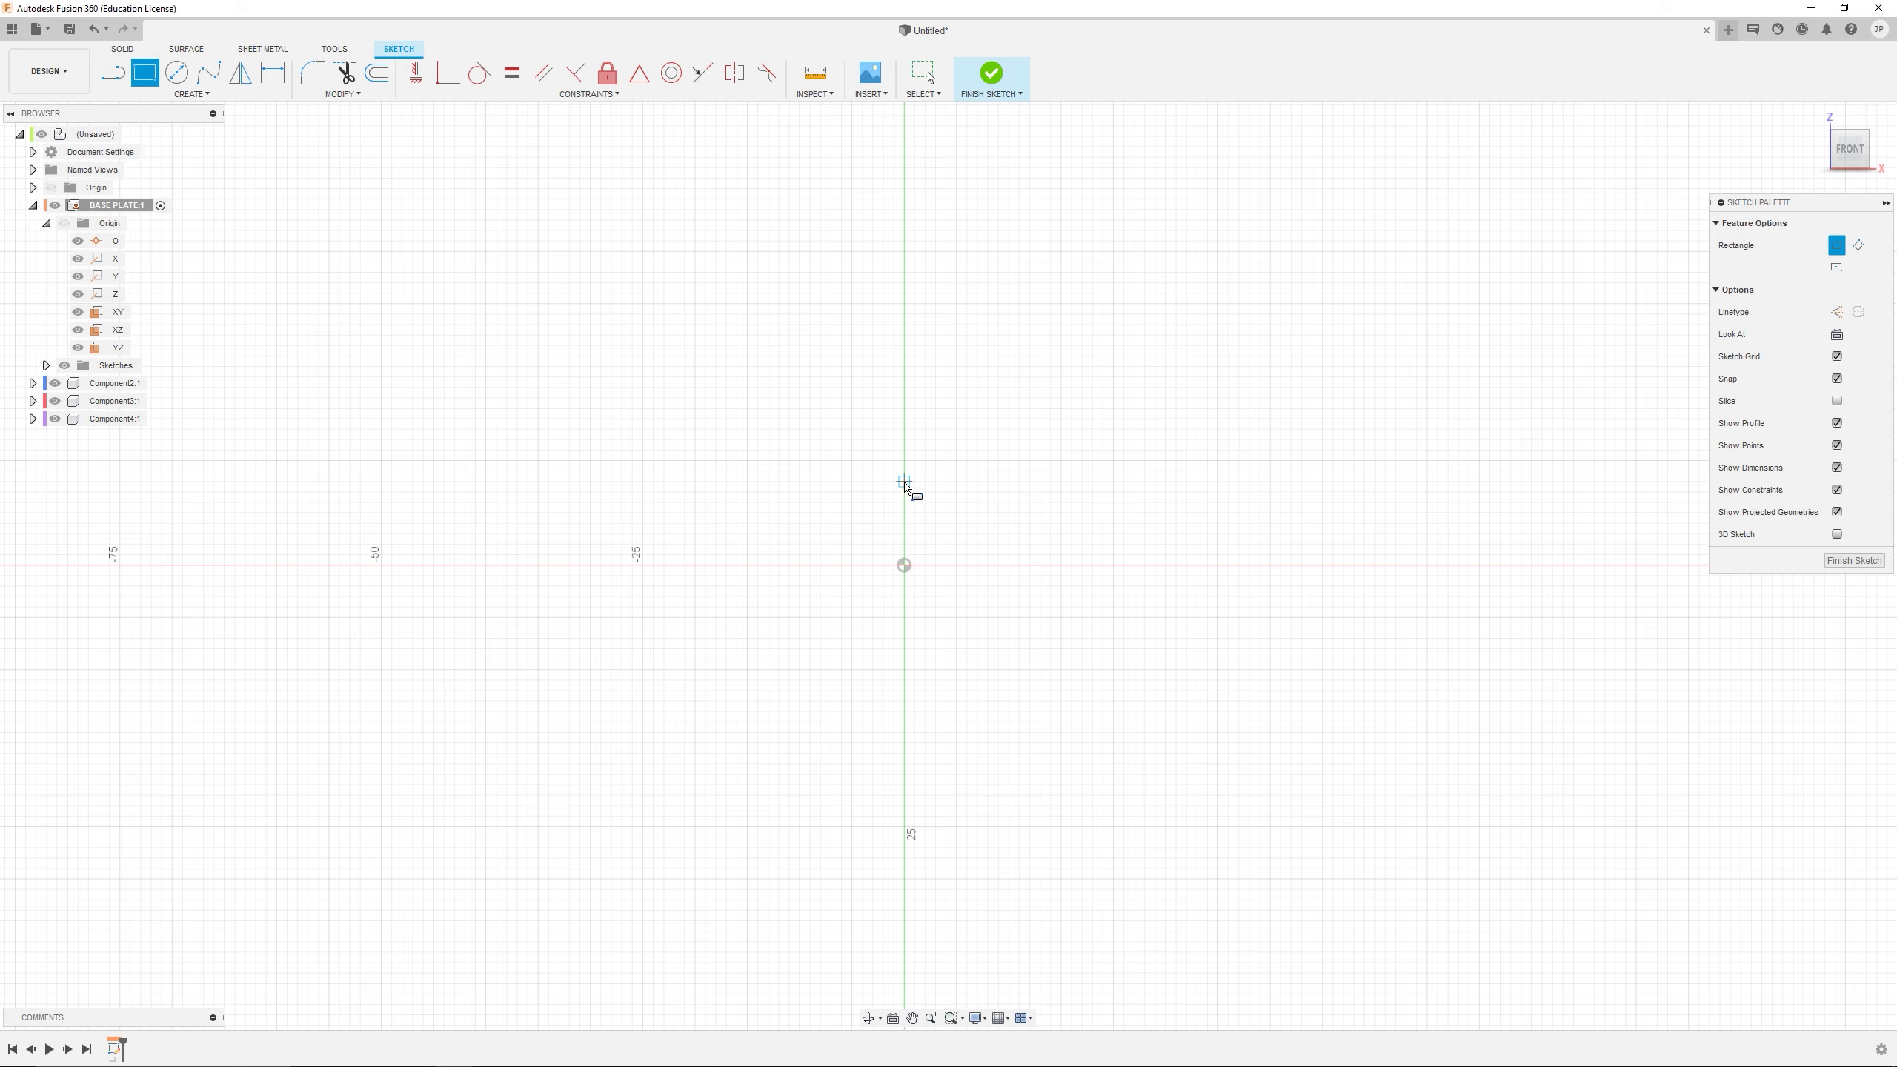
click(737, 565)
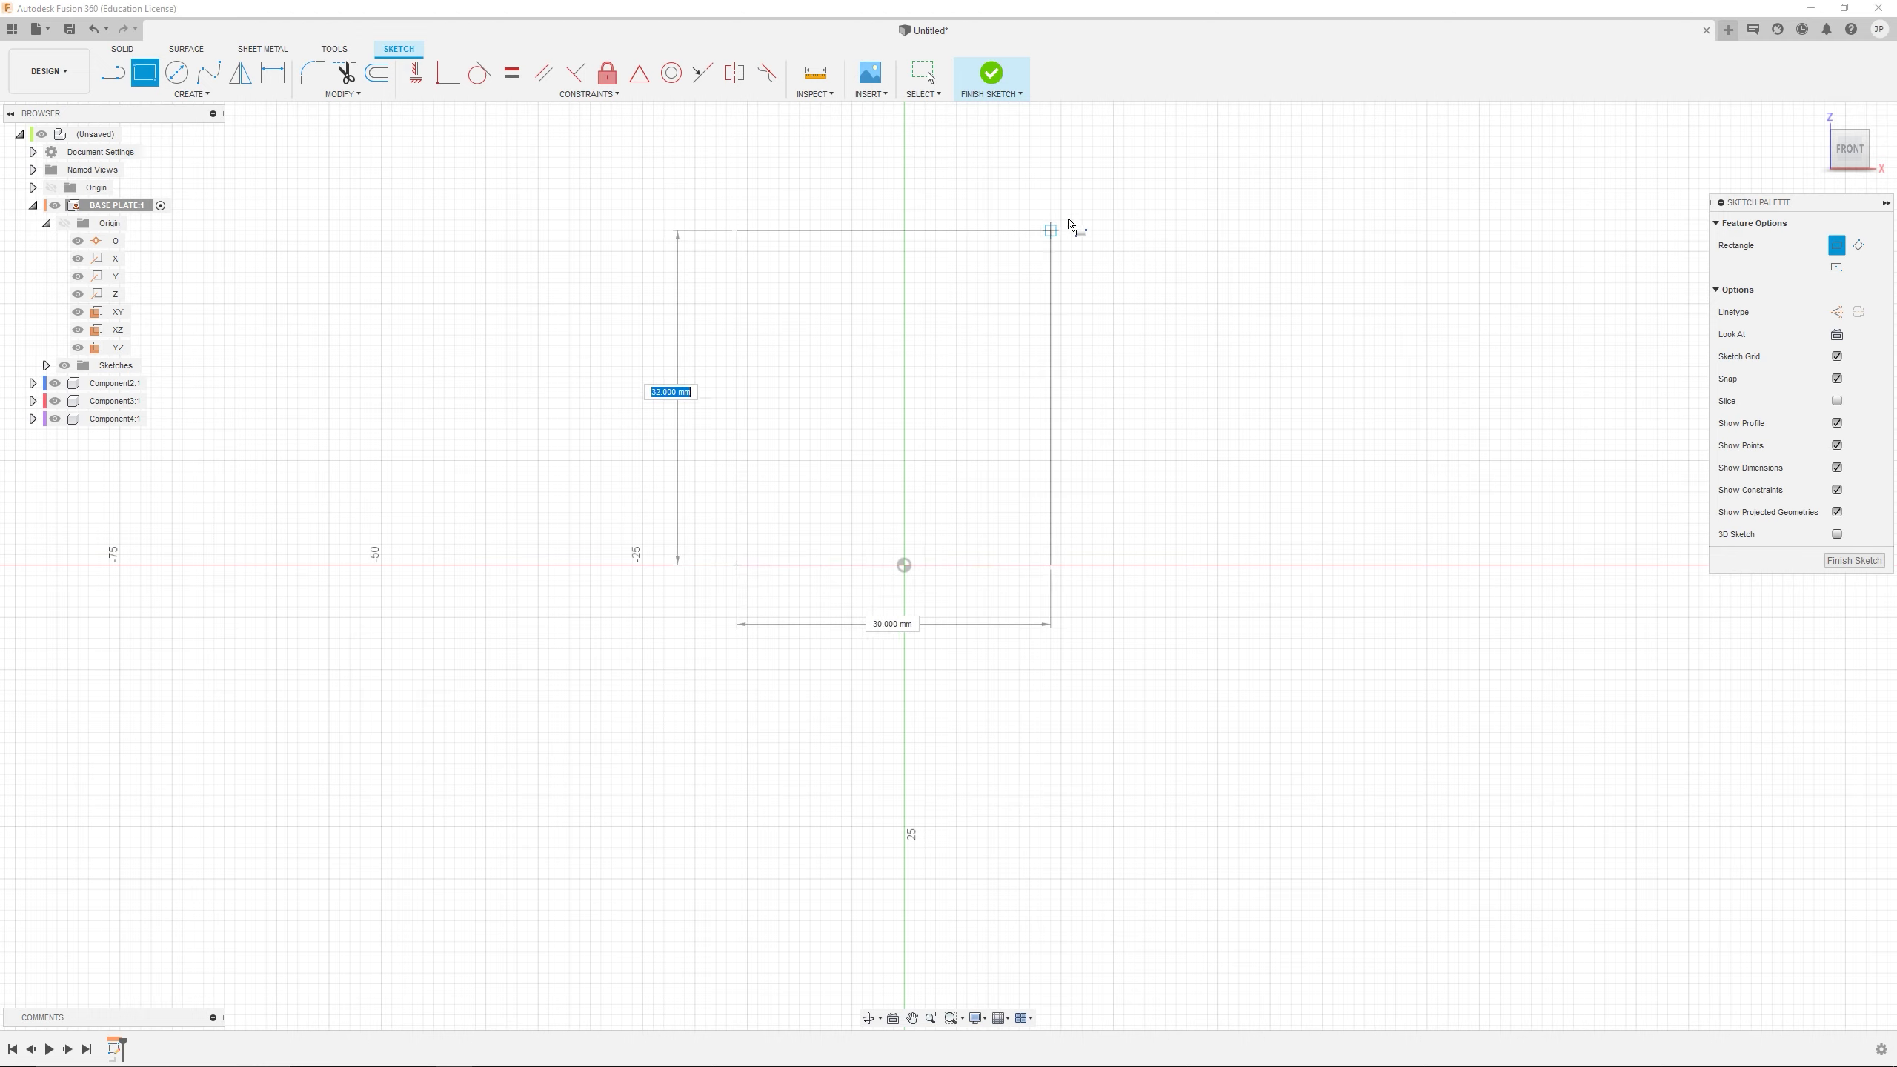
click(1060, 136)
key(Escape)
scroll(907, 354, down, 2)
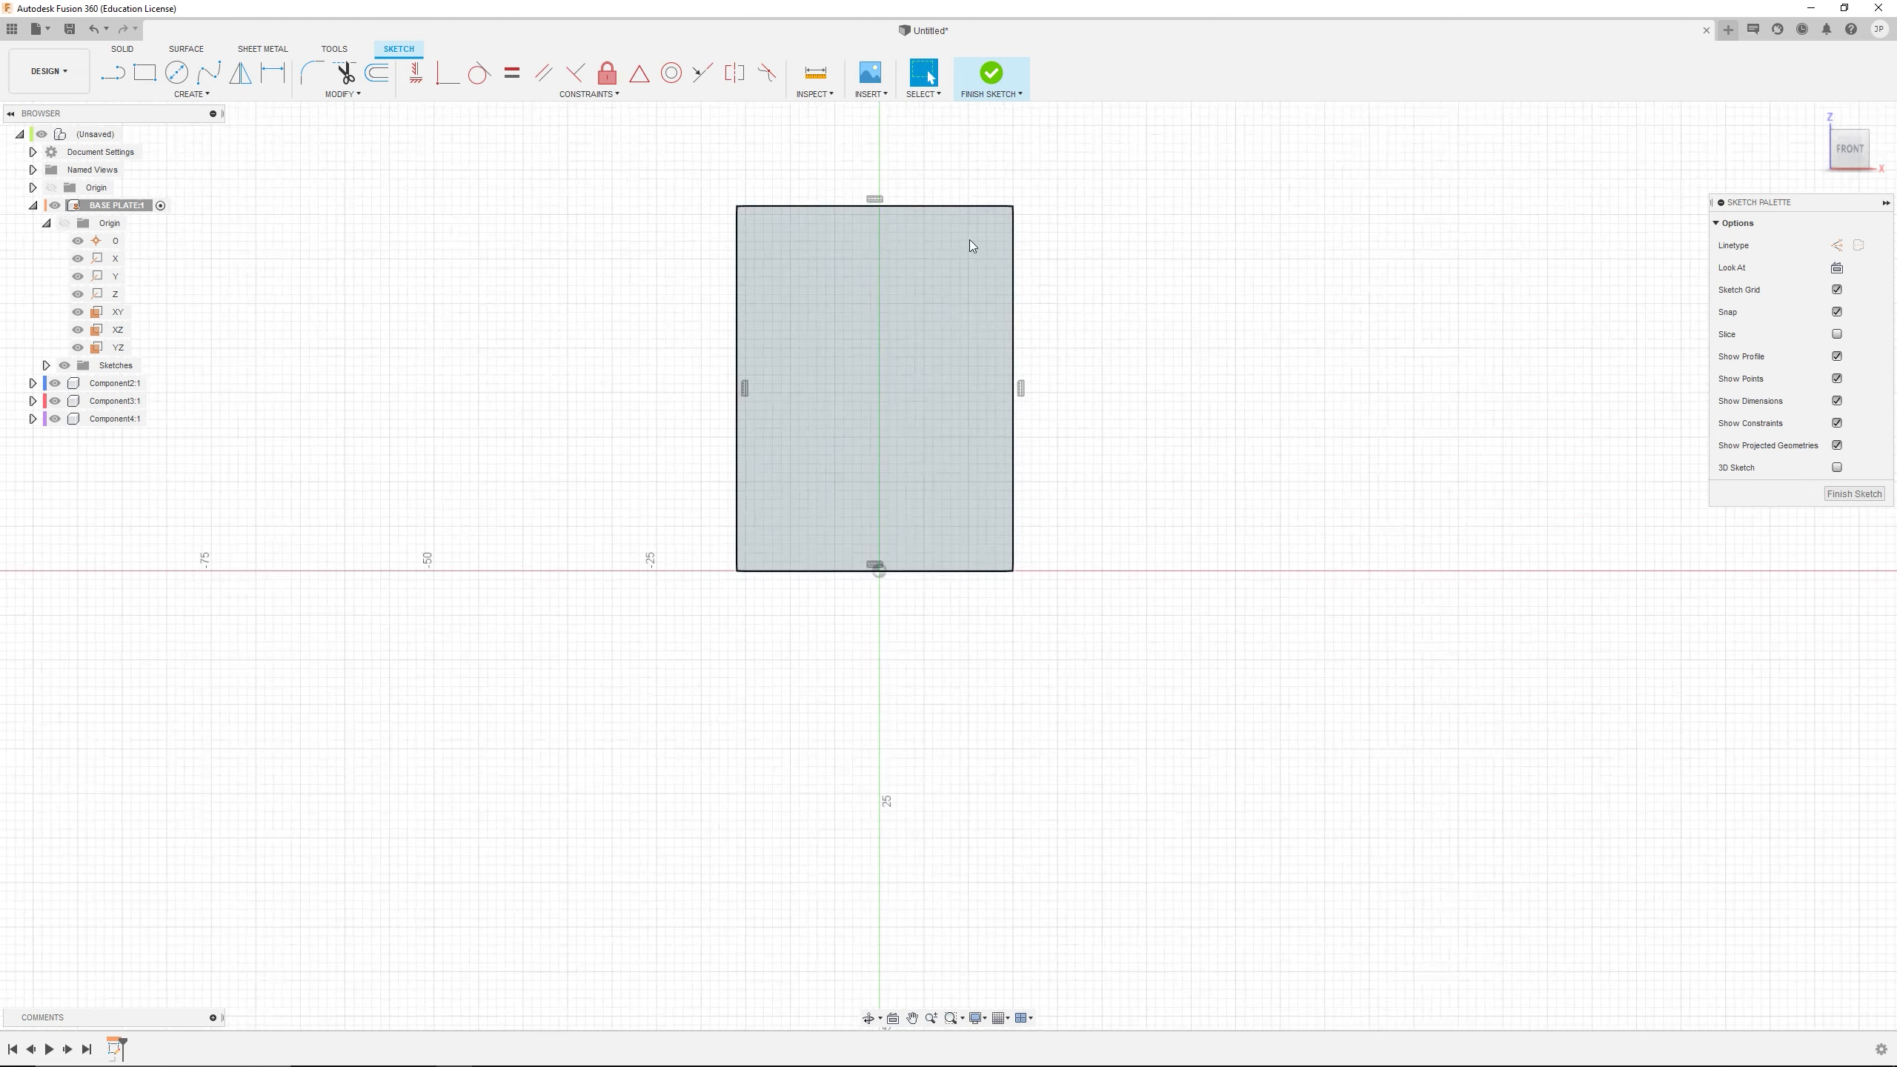
scroll(842, 499, up, 2)
click(842, 500)
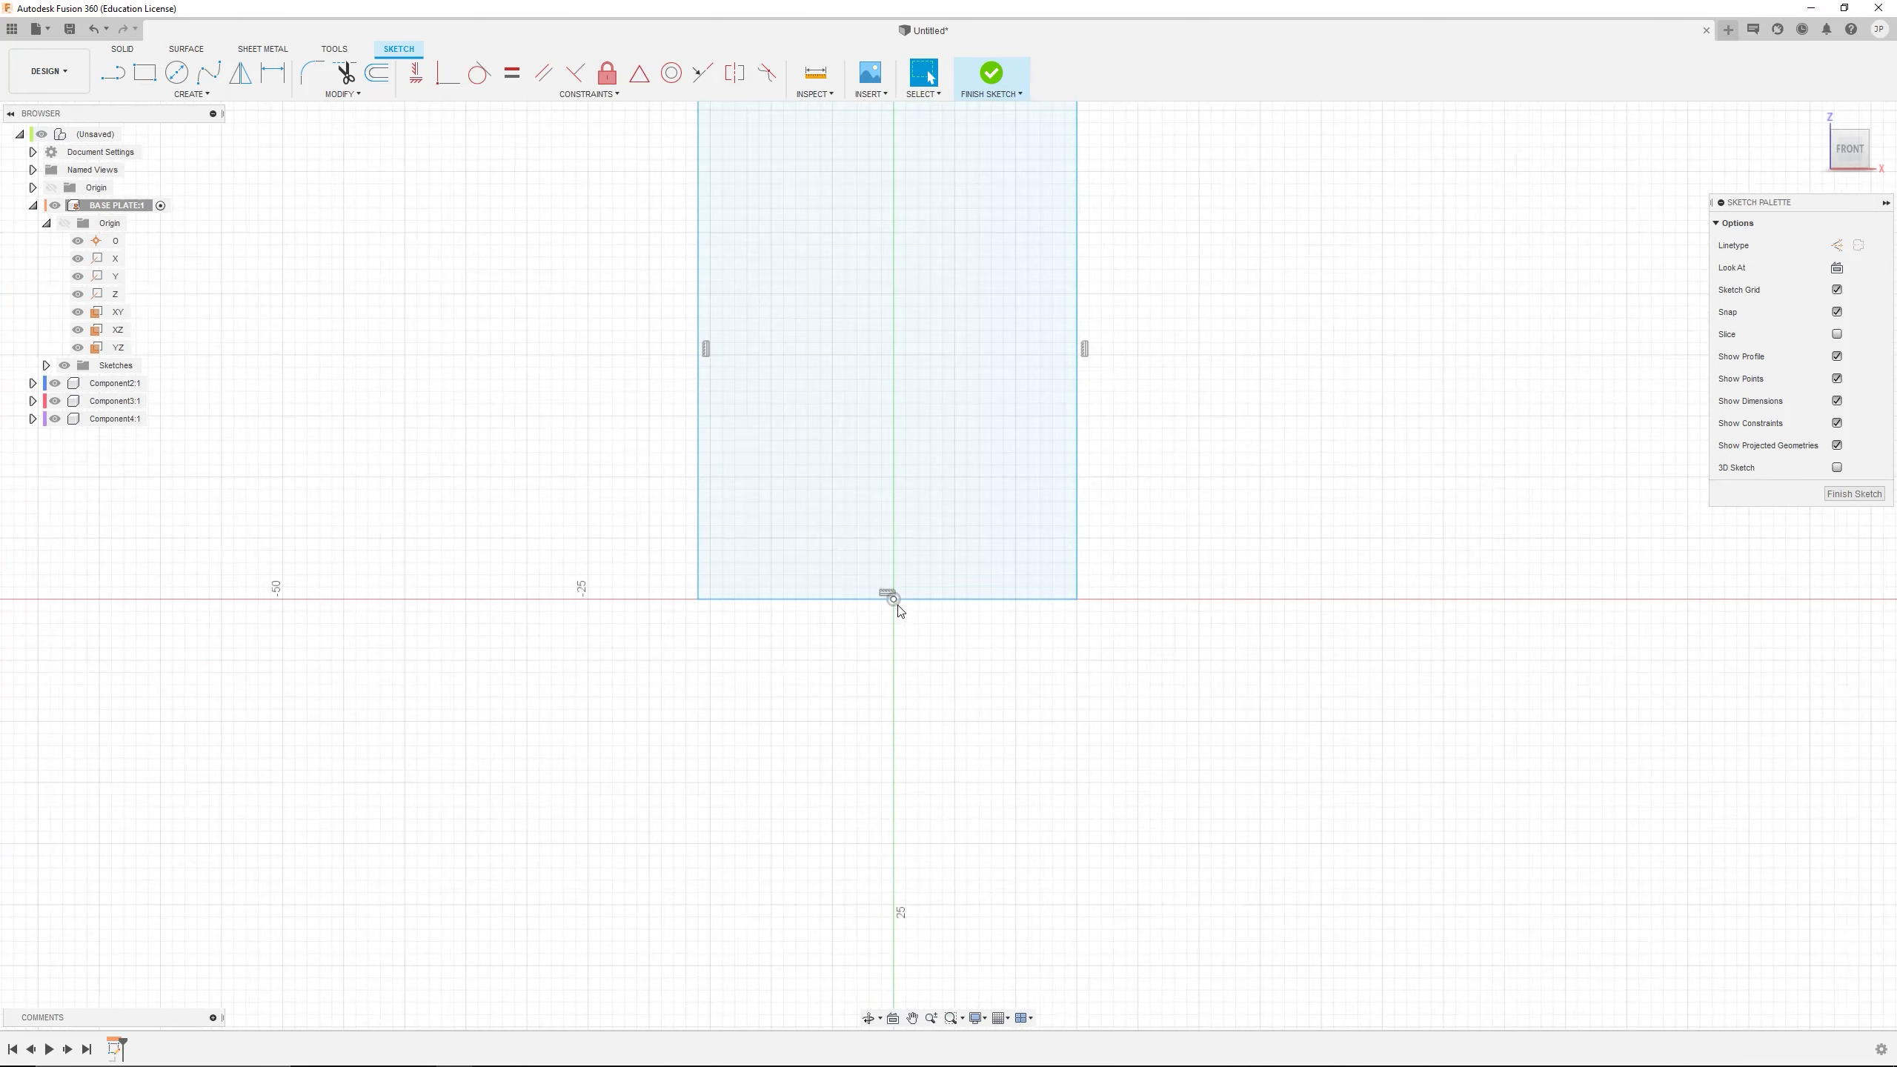
Constrain the midpoint of the rectangle's lower edge to the origin point
click(640, 73)
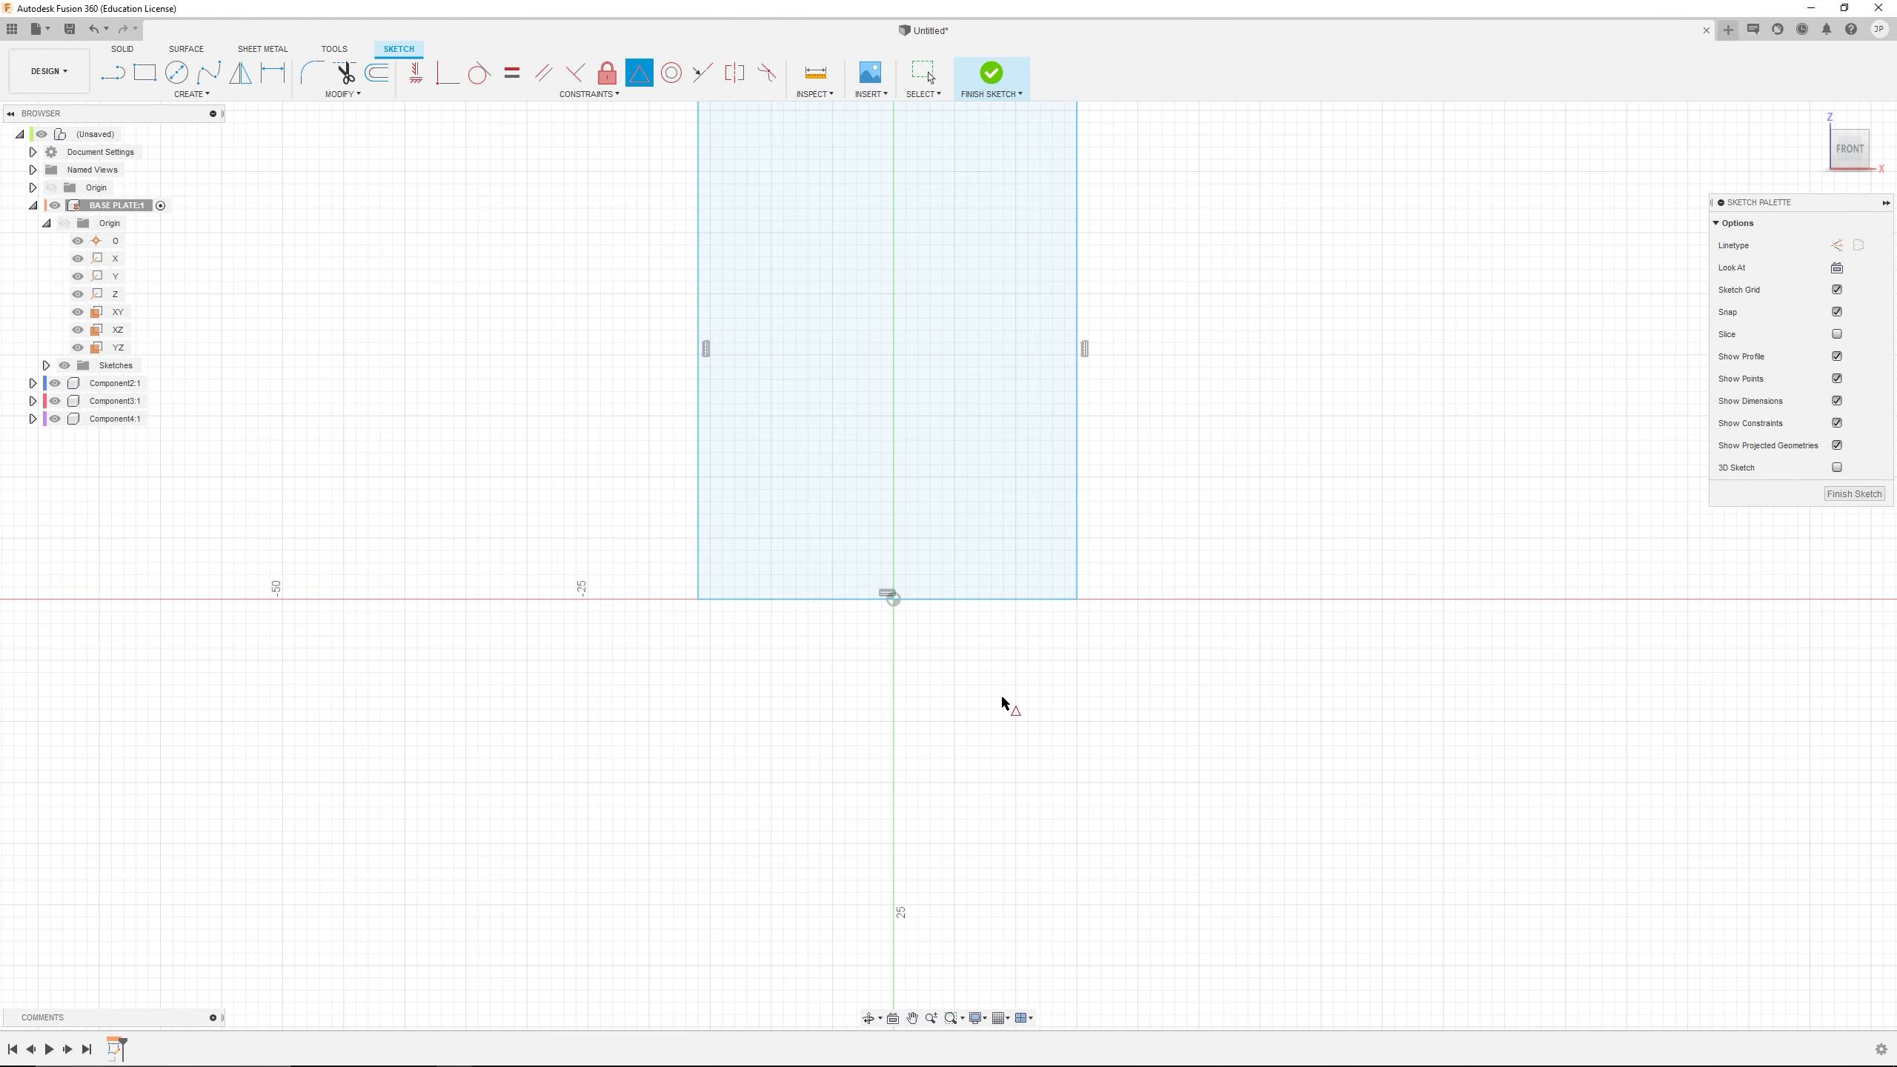
click(894, 601)
click(865, 601)
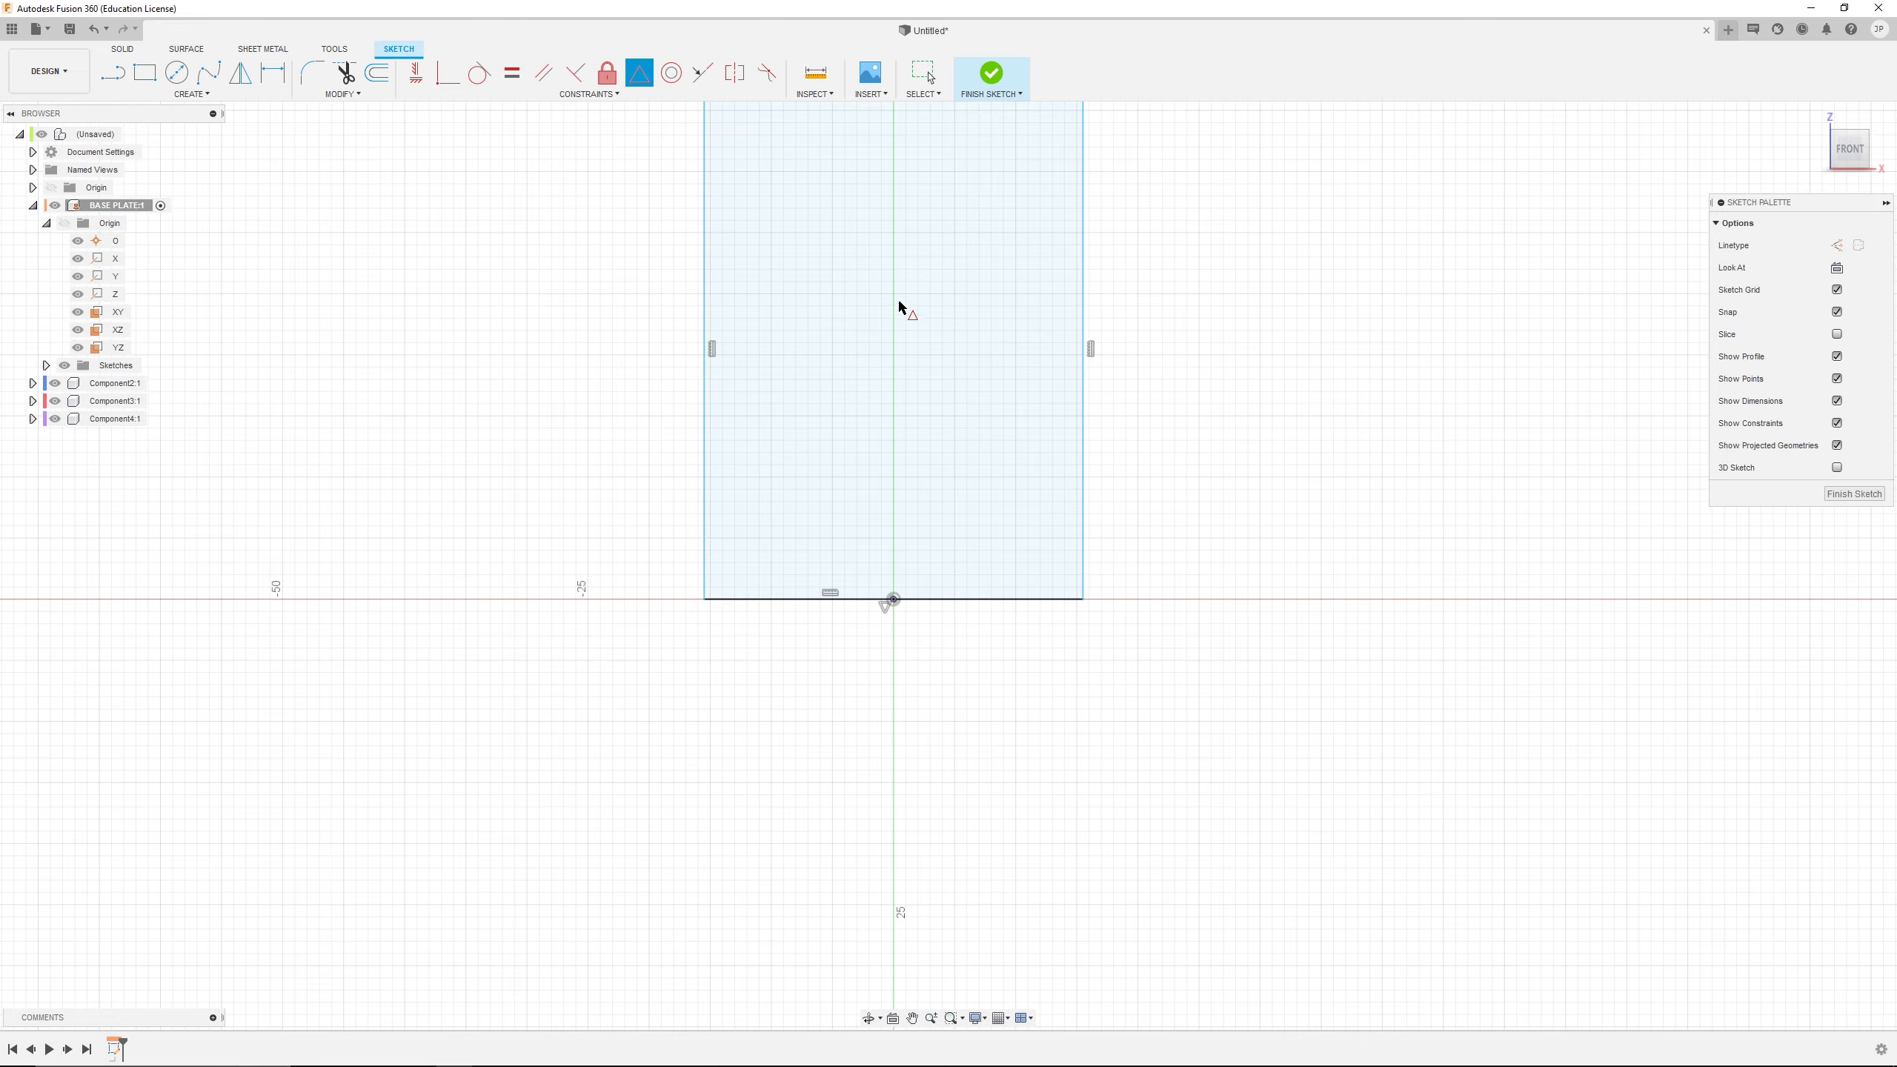
scroll(1033, 211, down, 2)
right_click(1152, 197)
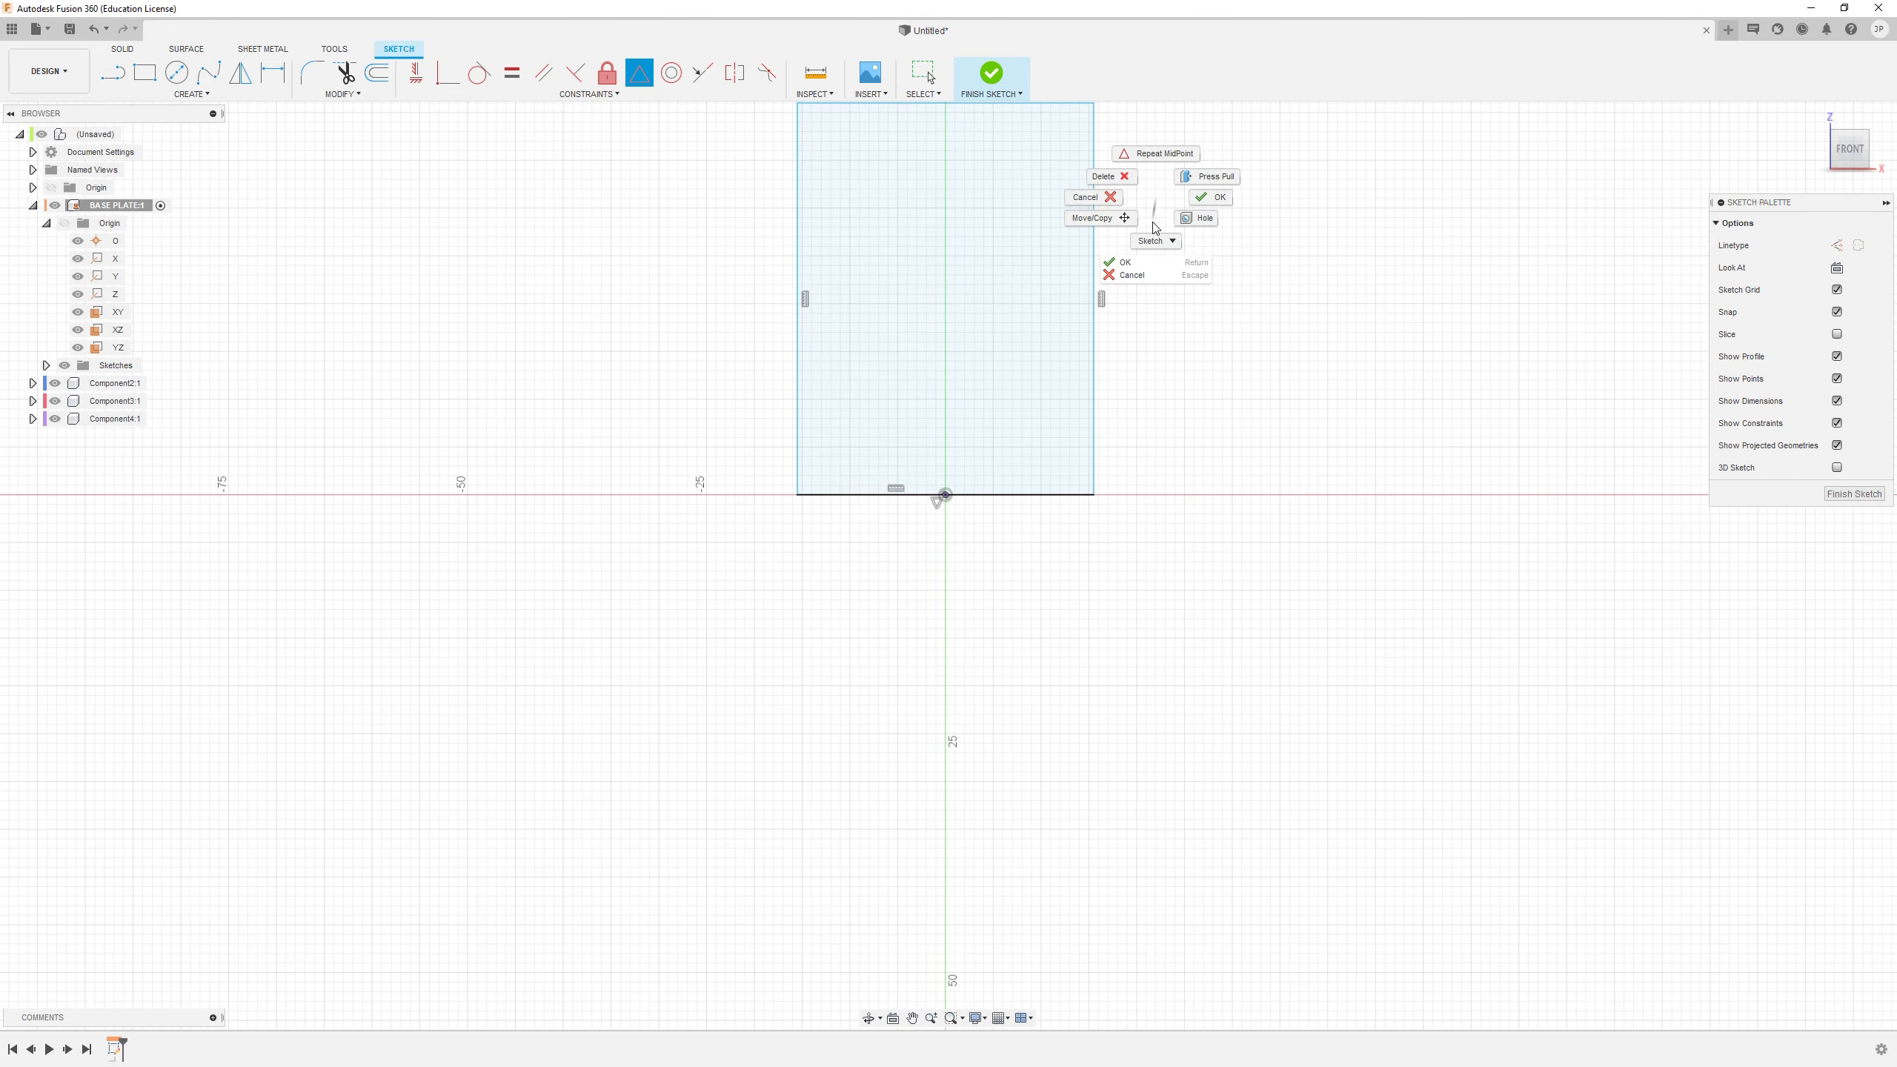
middle_drag(1156, 228, 1046, 396)
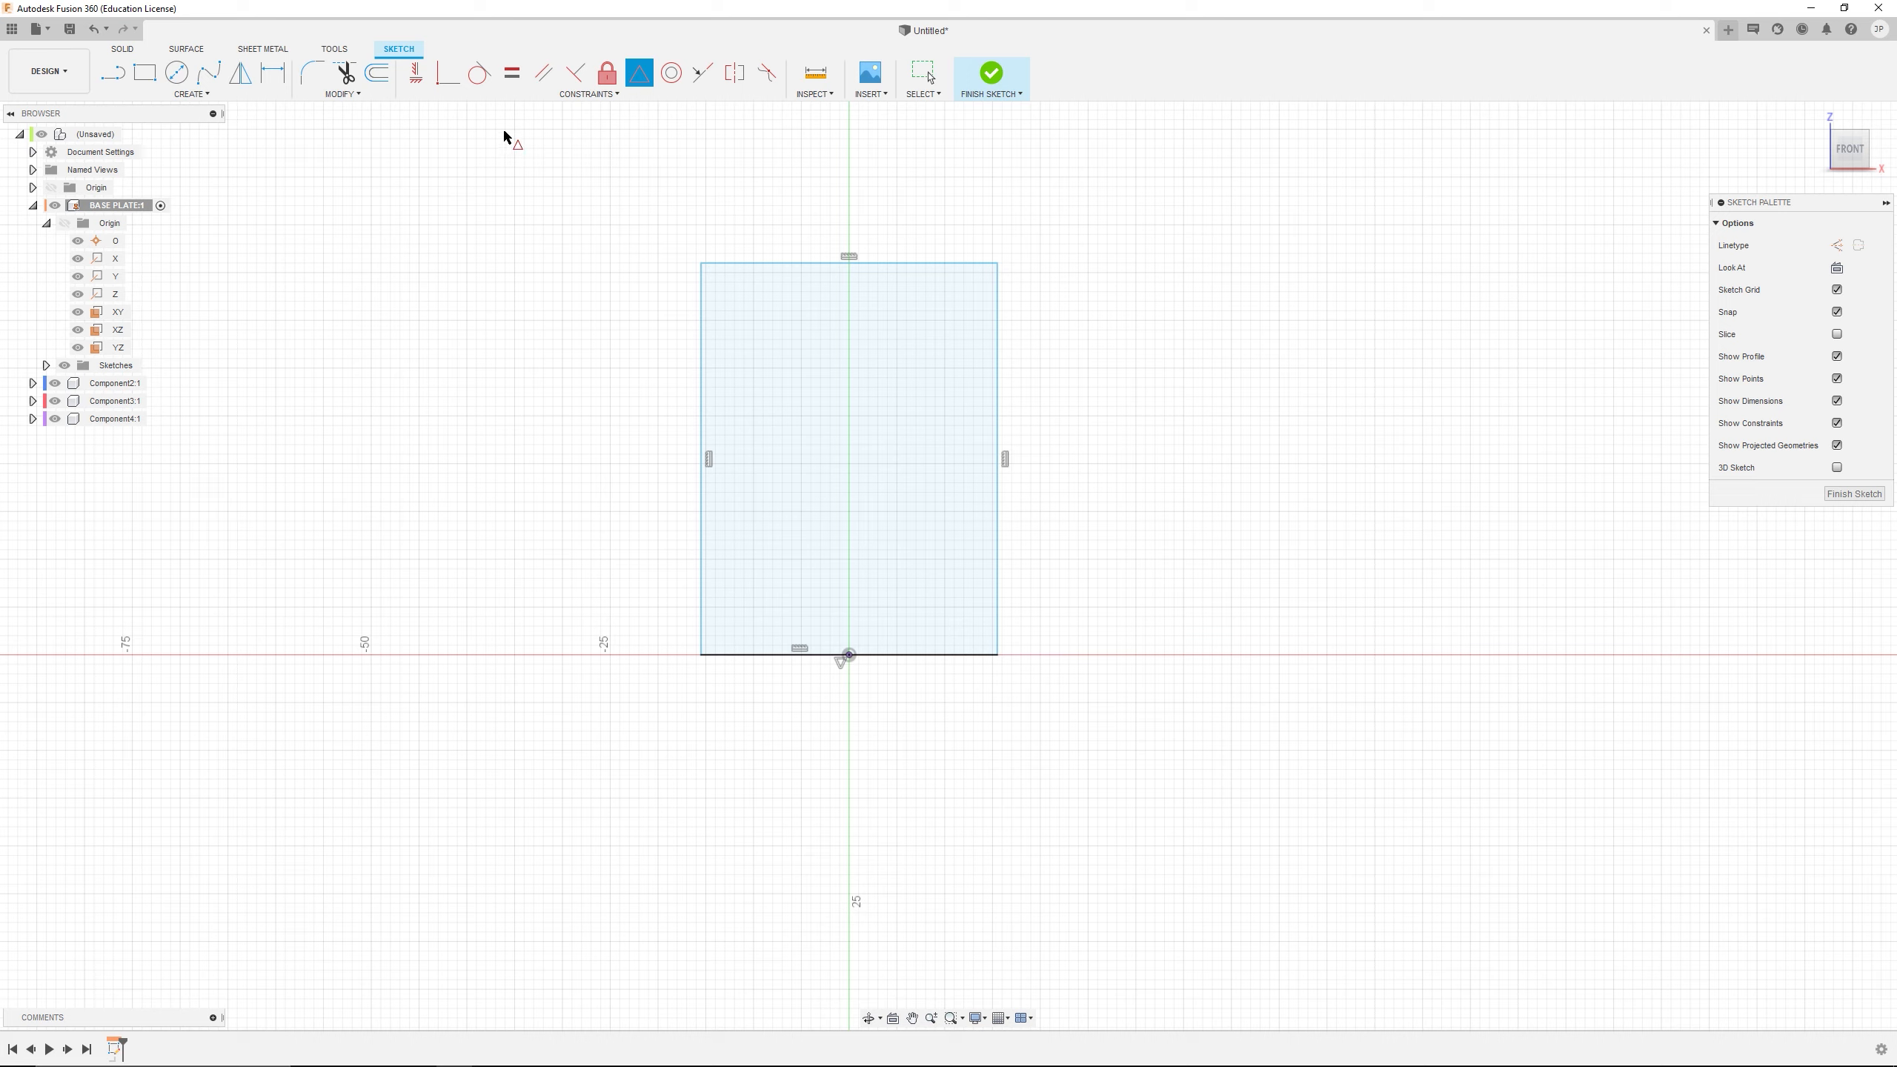
Dimension the rectangle's lower edge to 140 mm and finish the sketch
click(273, 73)
click(928, 655)
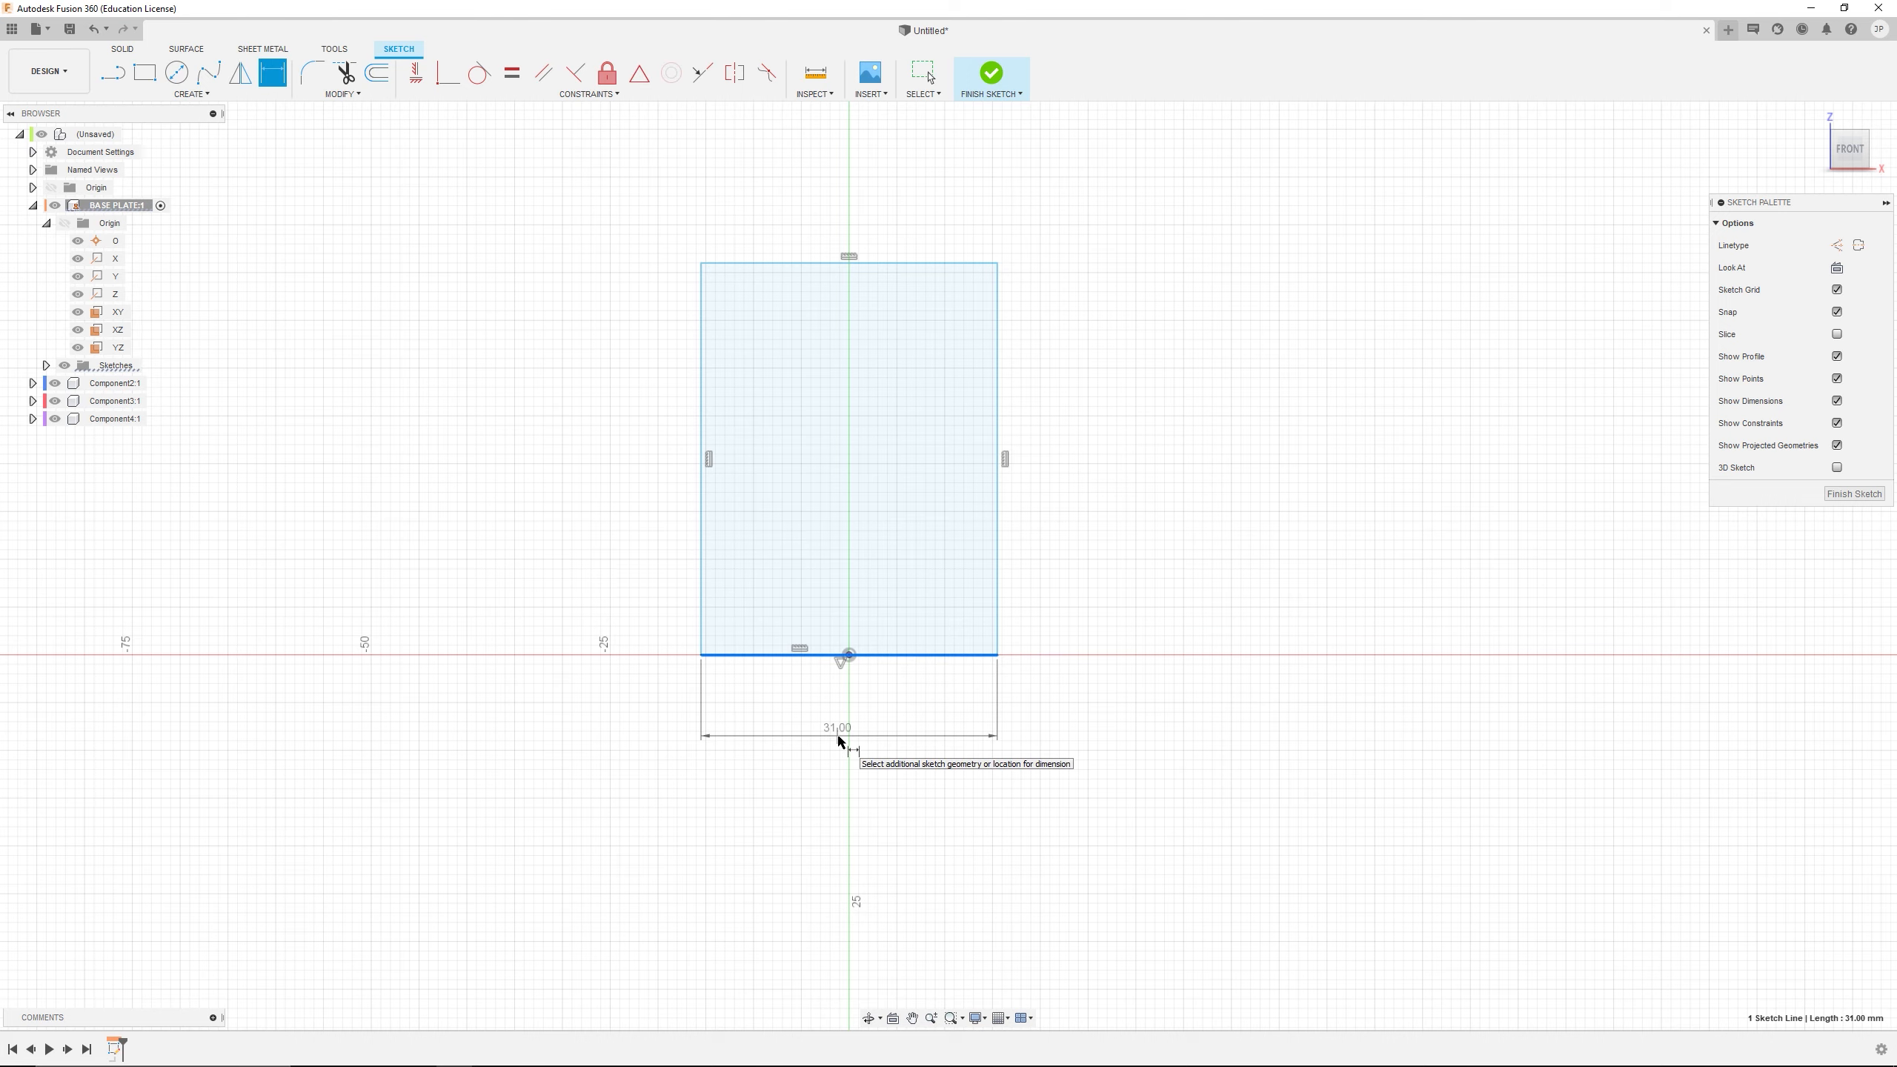
click(839, 741)
text(140)
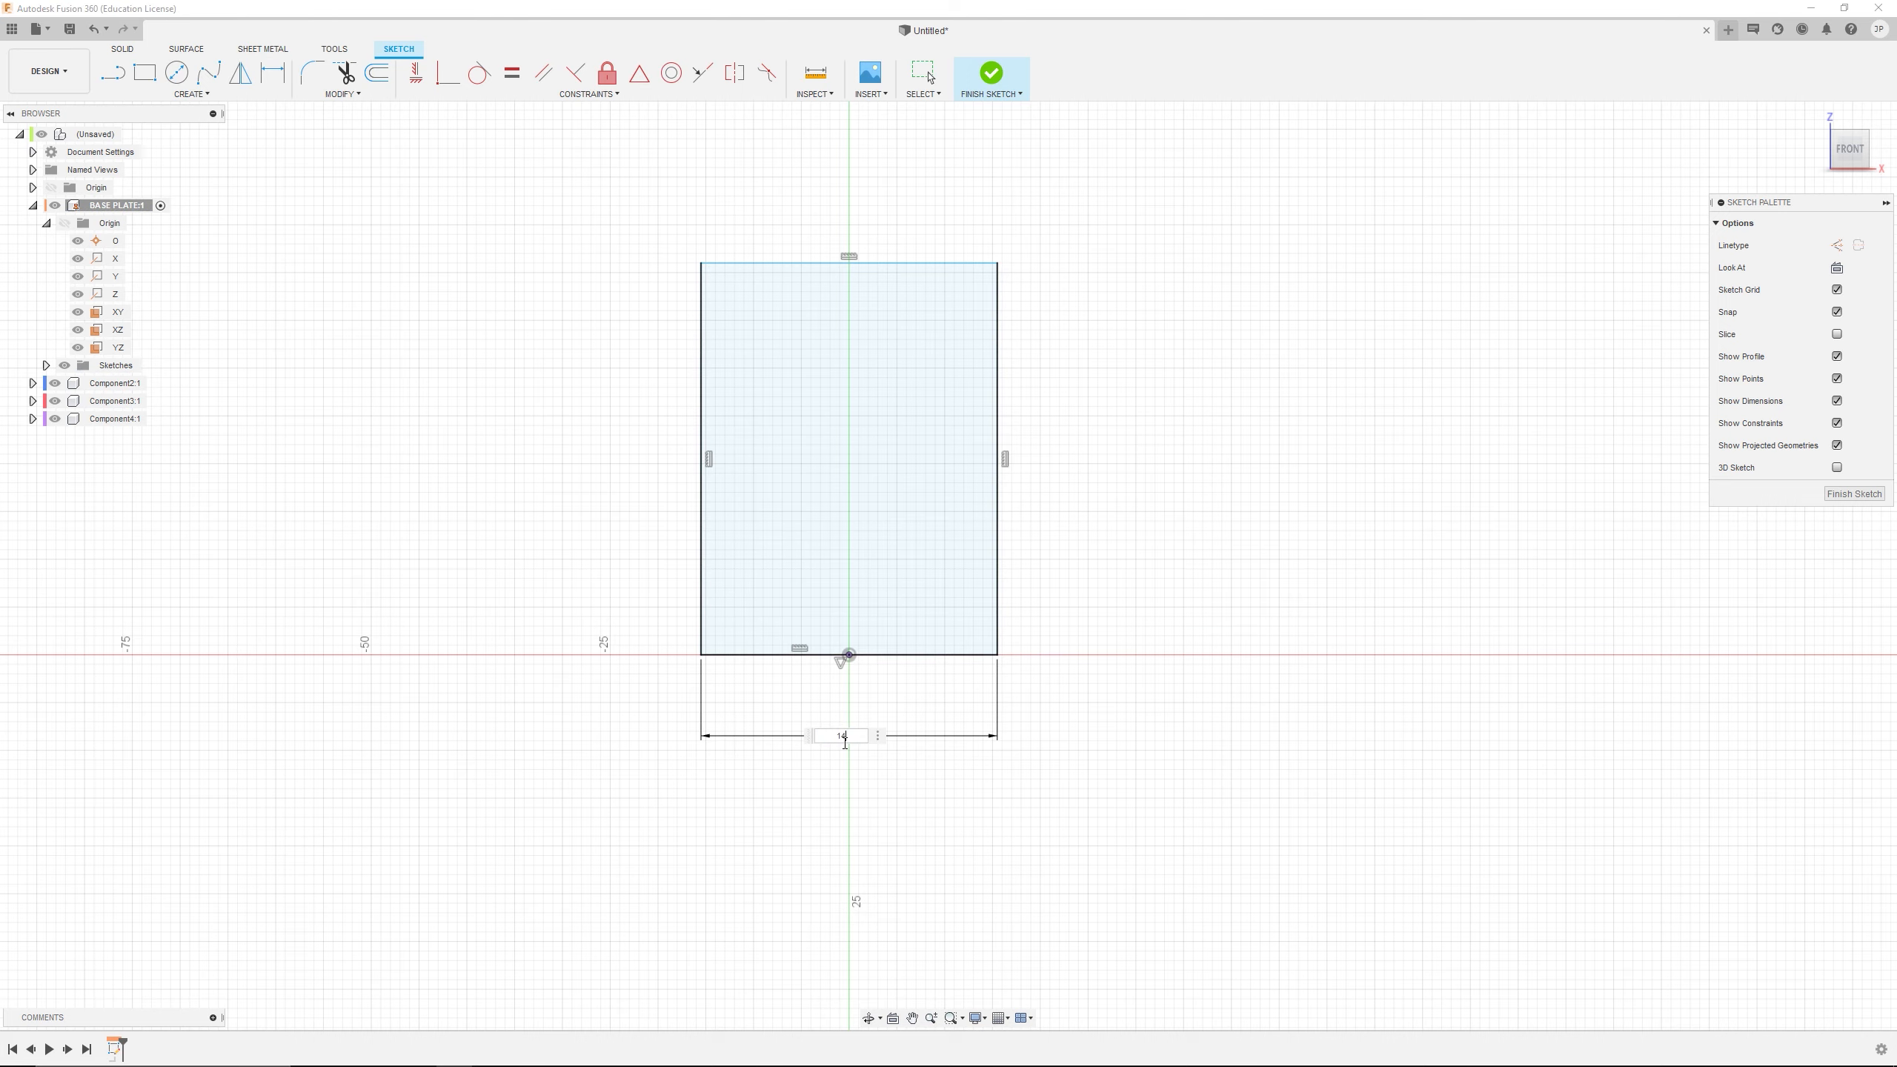
key(Return)
scroll(1005, 396, down, 3)
right_drag(1140, 241, 1135, 301)
middle_drag(1226, 219, 1208, 324)
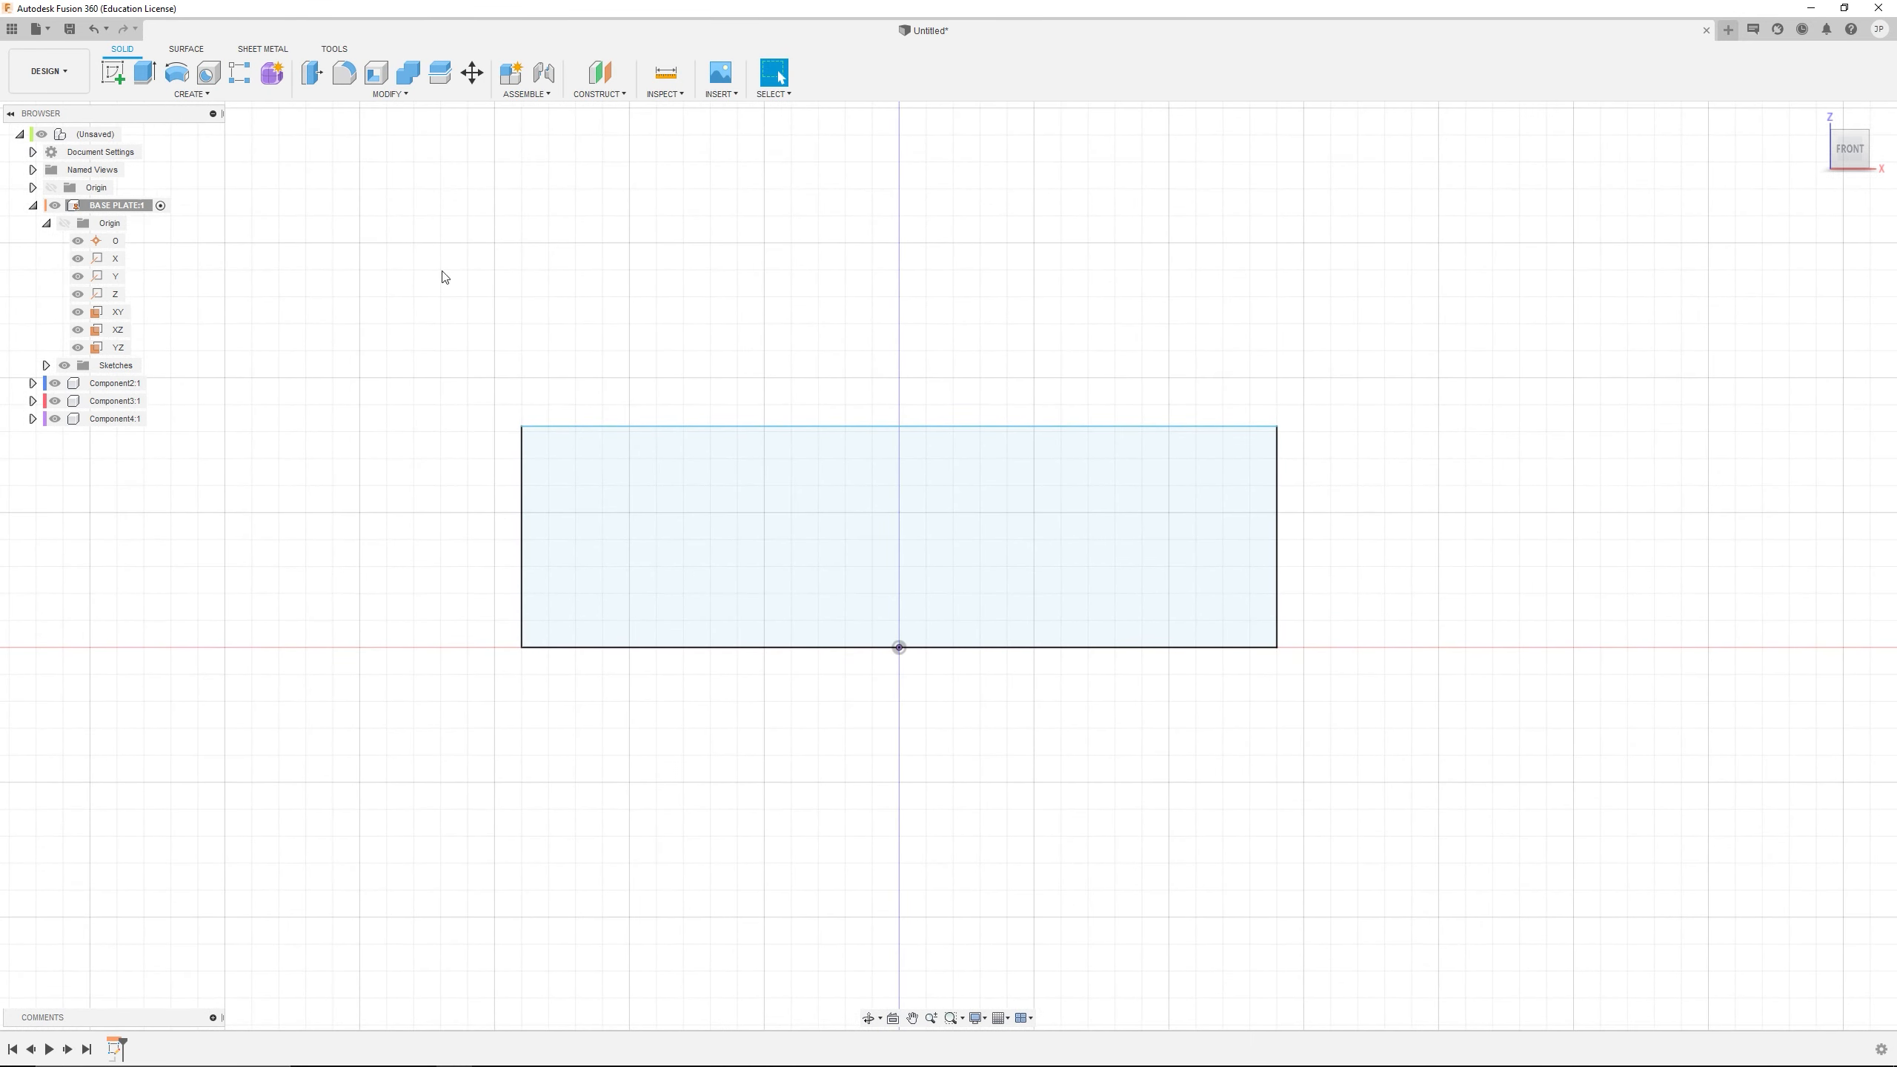
Reopen Sketch1 of the BASE PLATE component for editing and dimension the rectangle's vertical edge to 175 mm
click(45, 365)
right_click(127, 382)
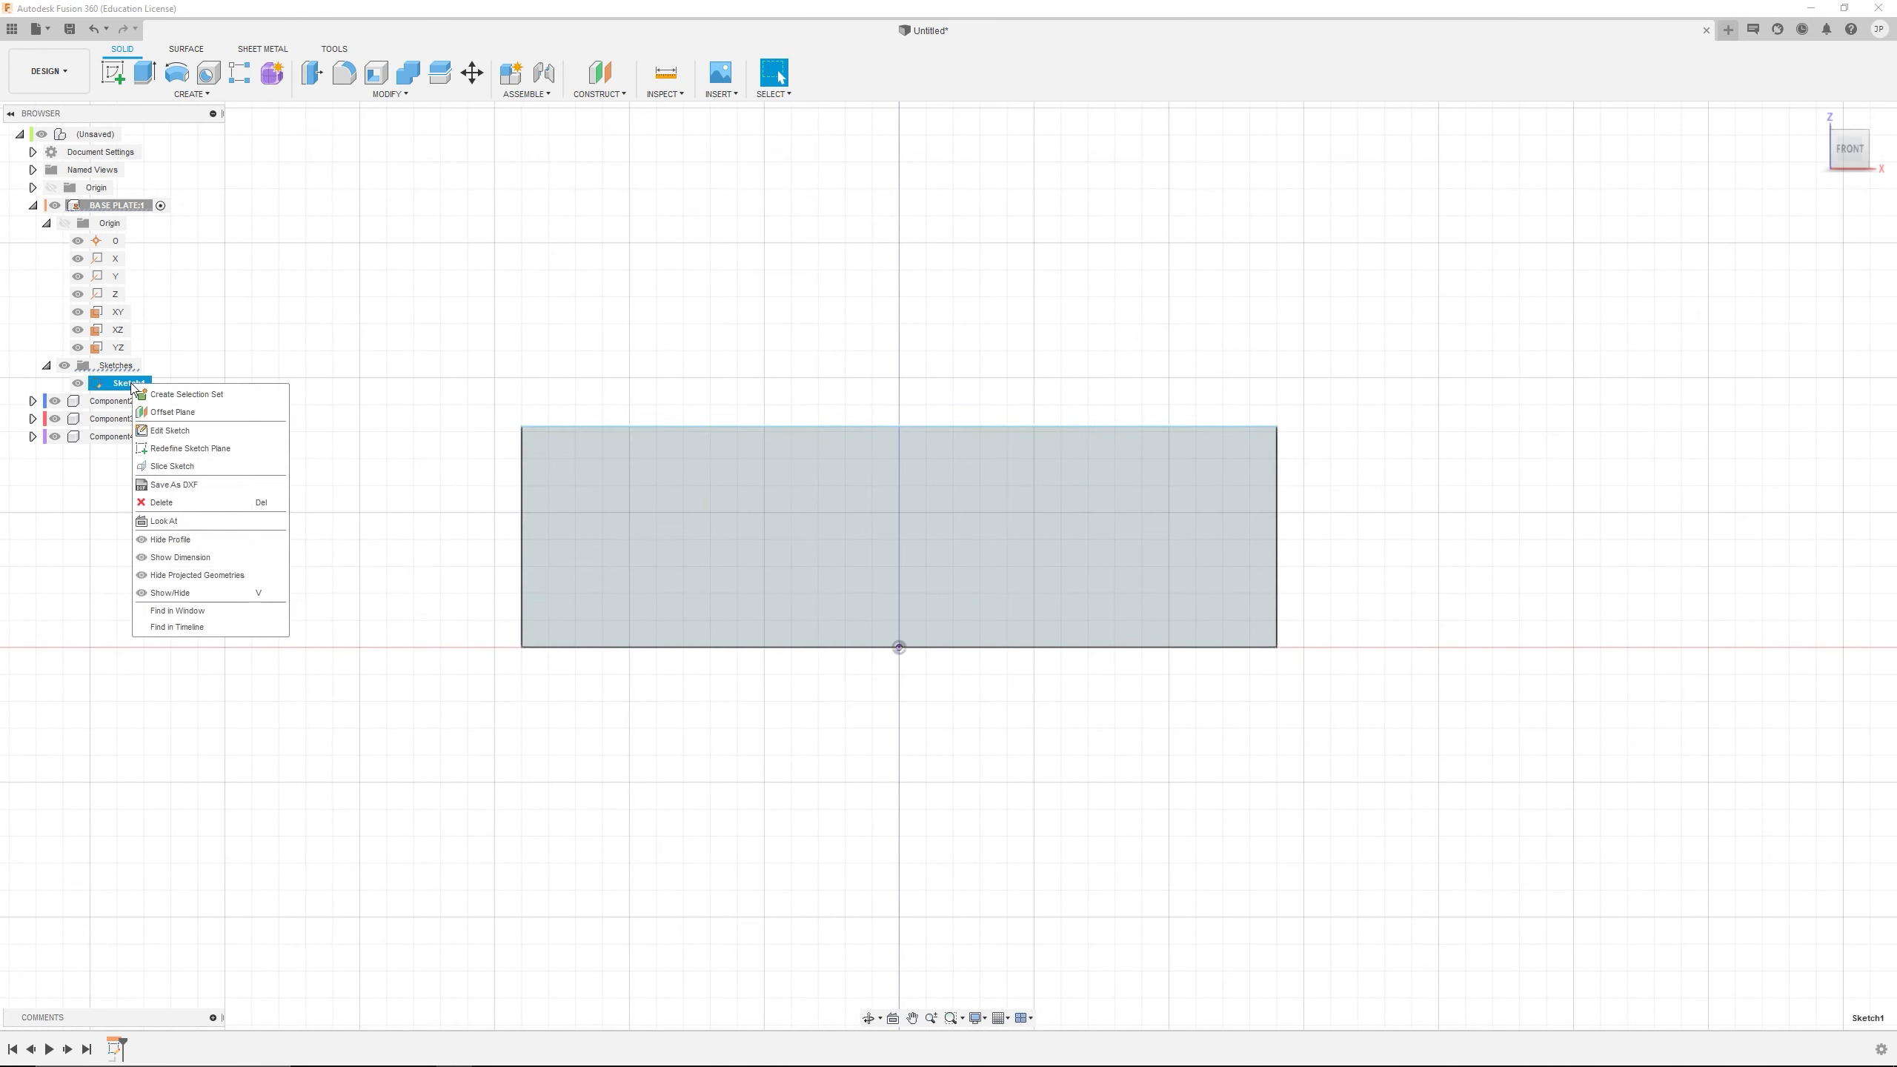
click(167, 431)
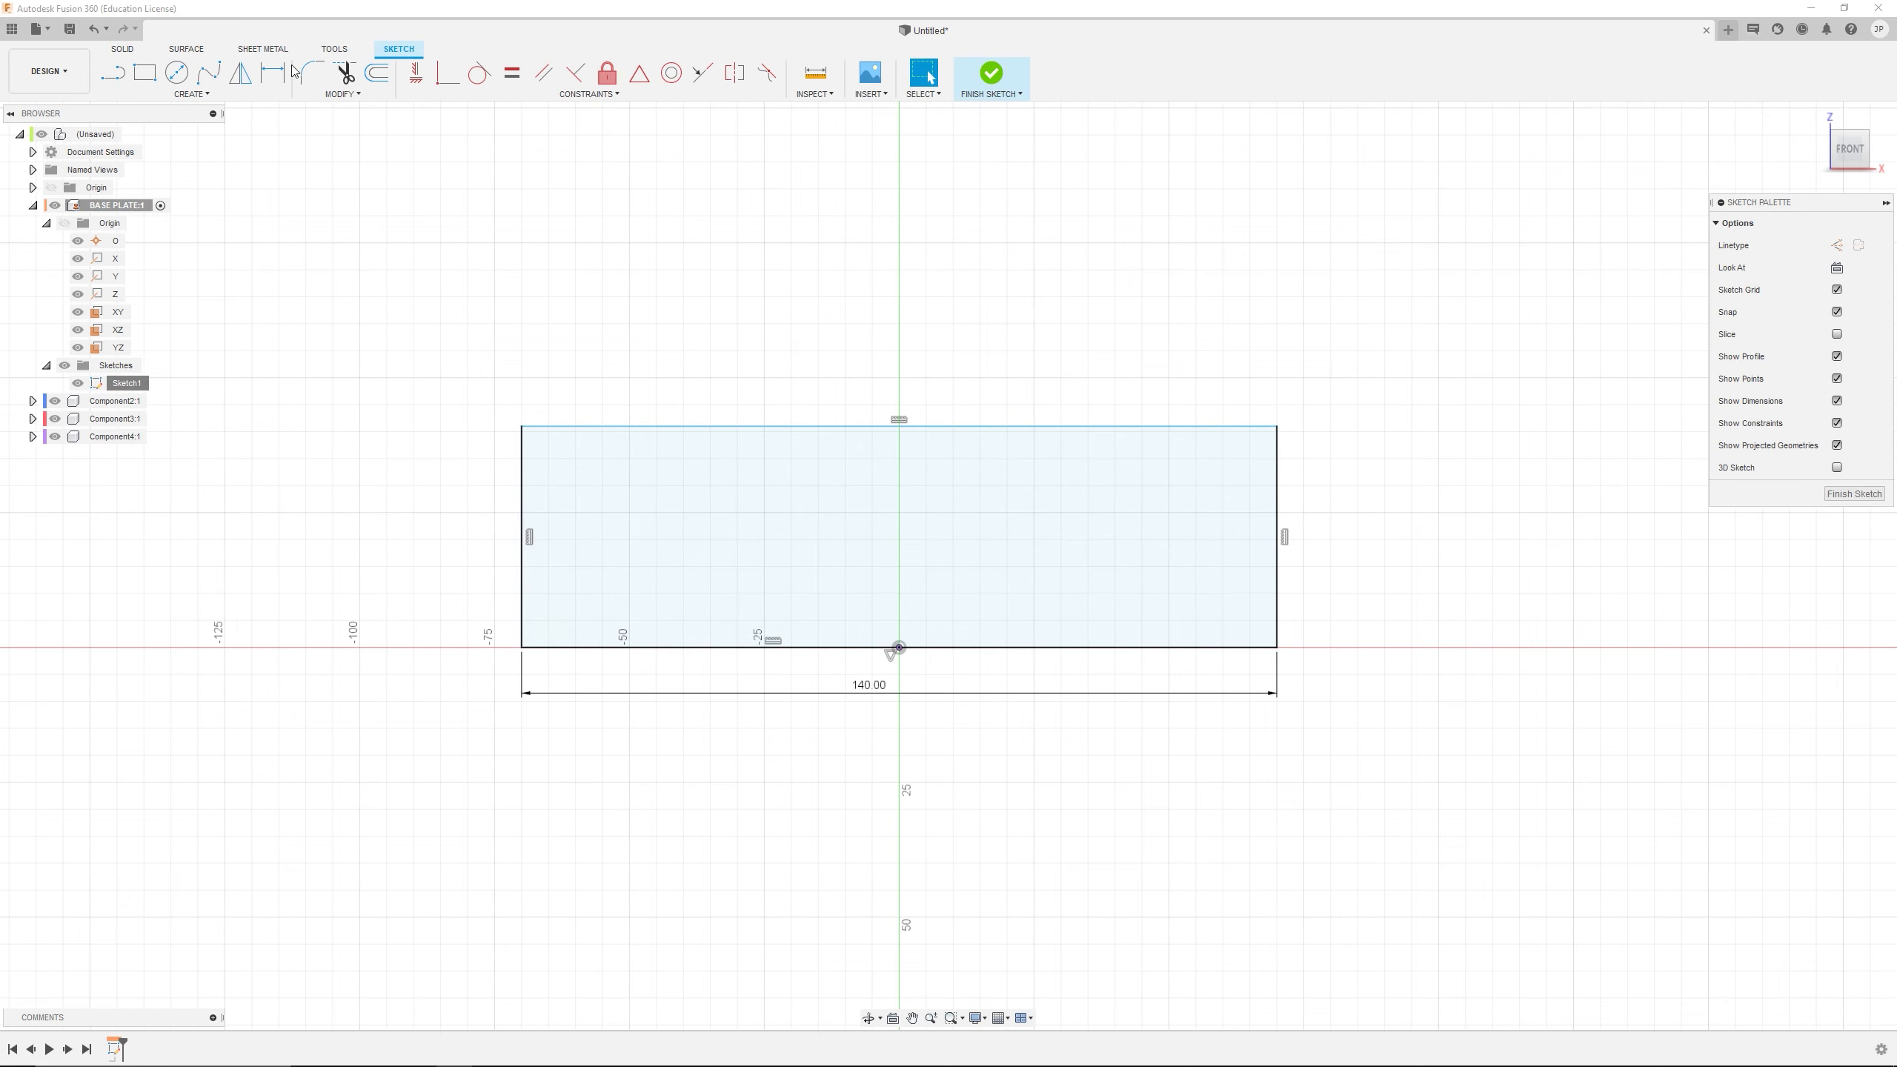
key(d)
click(1278, 535)
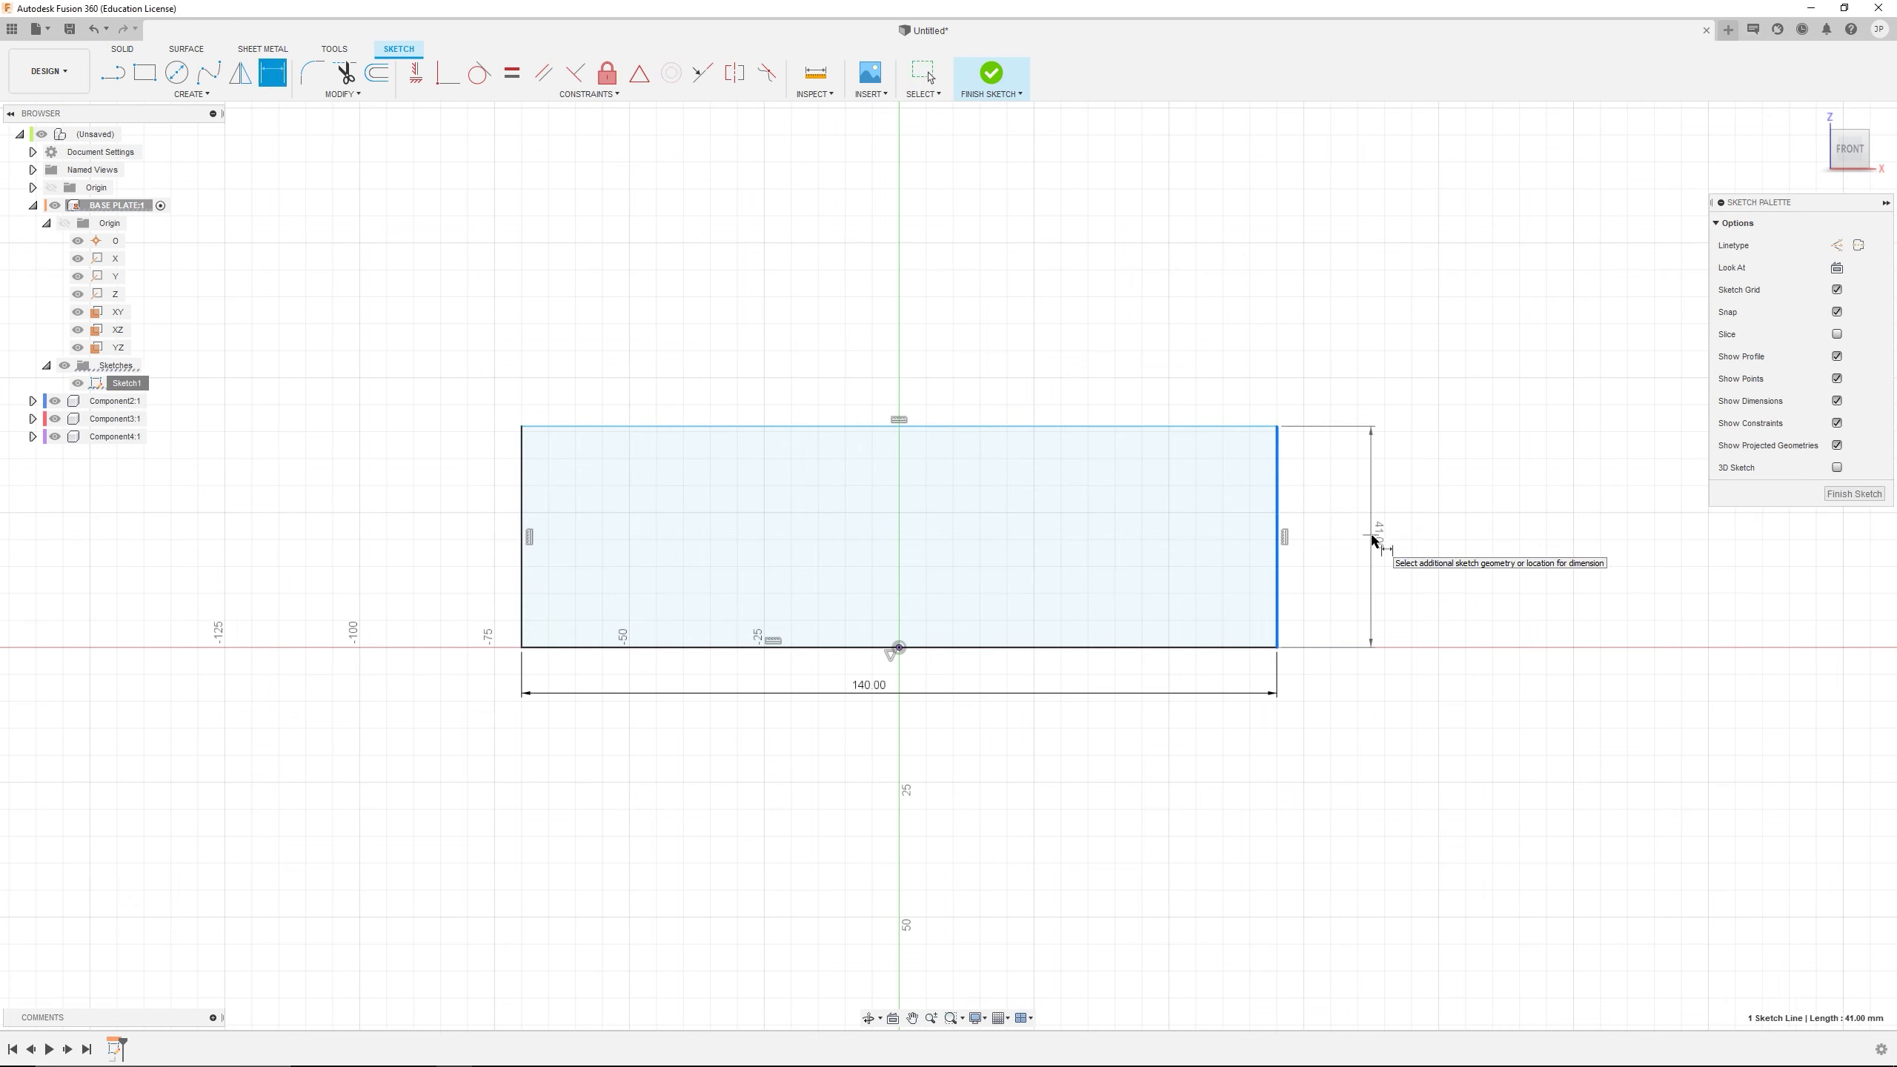
click(1373, 539)
text(175)
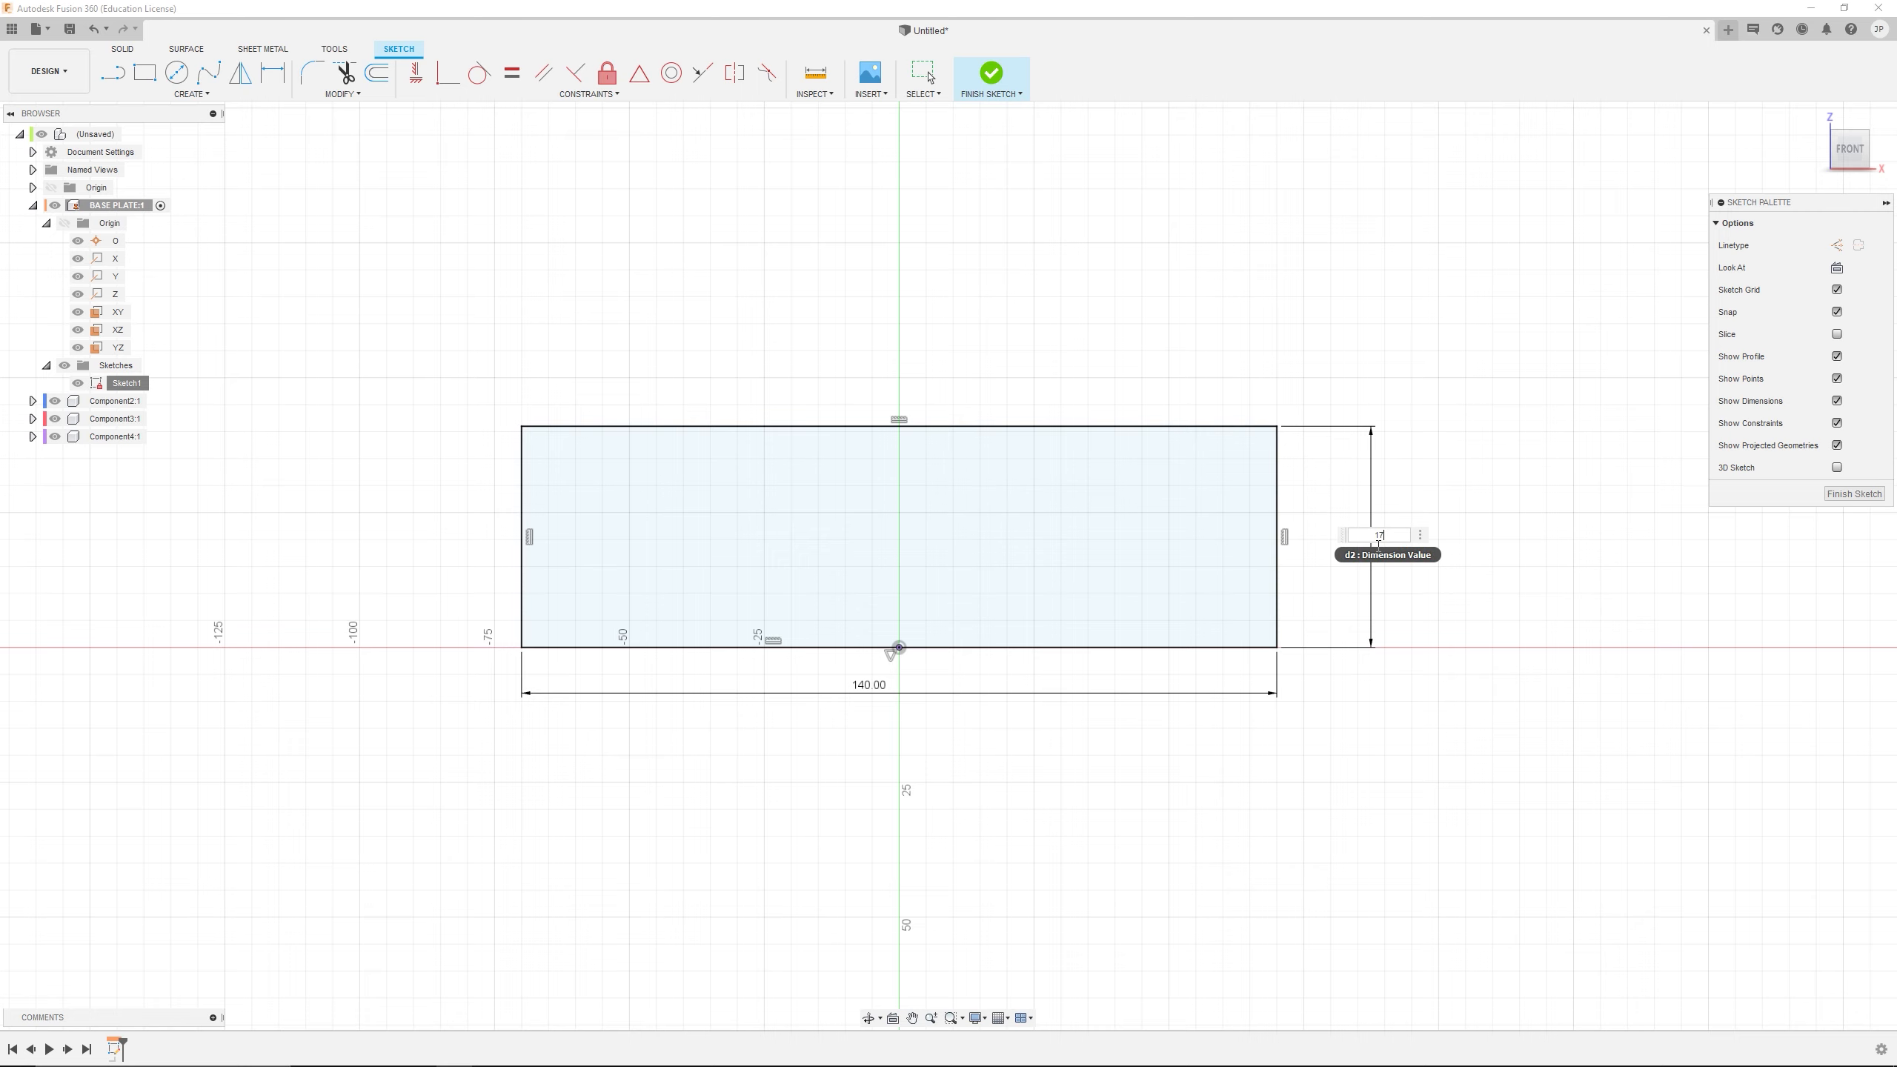
key(Return)
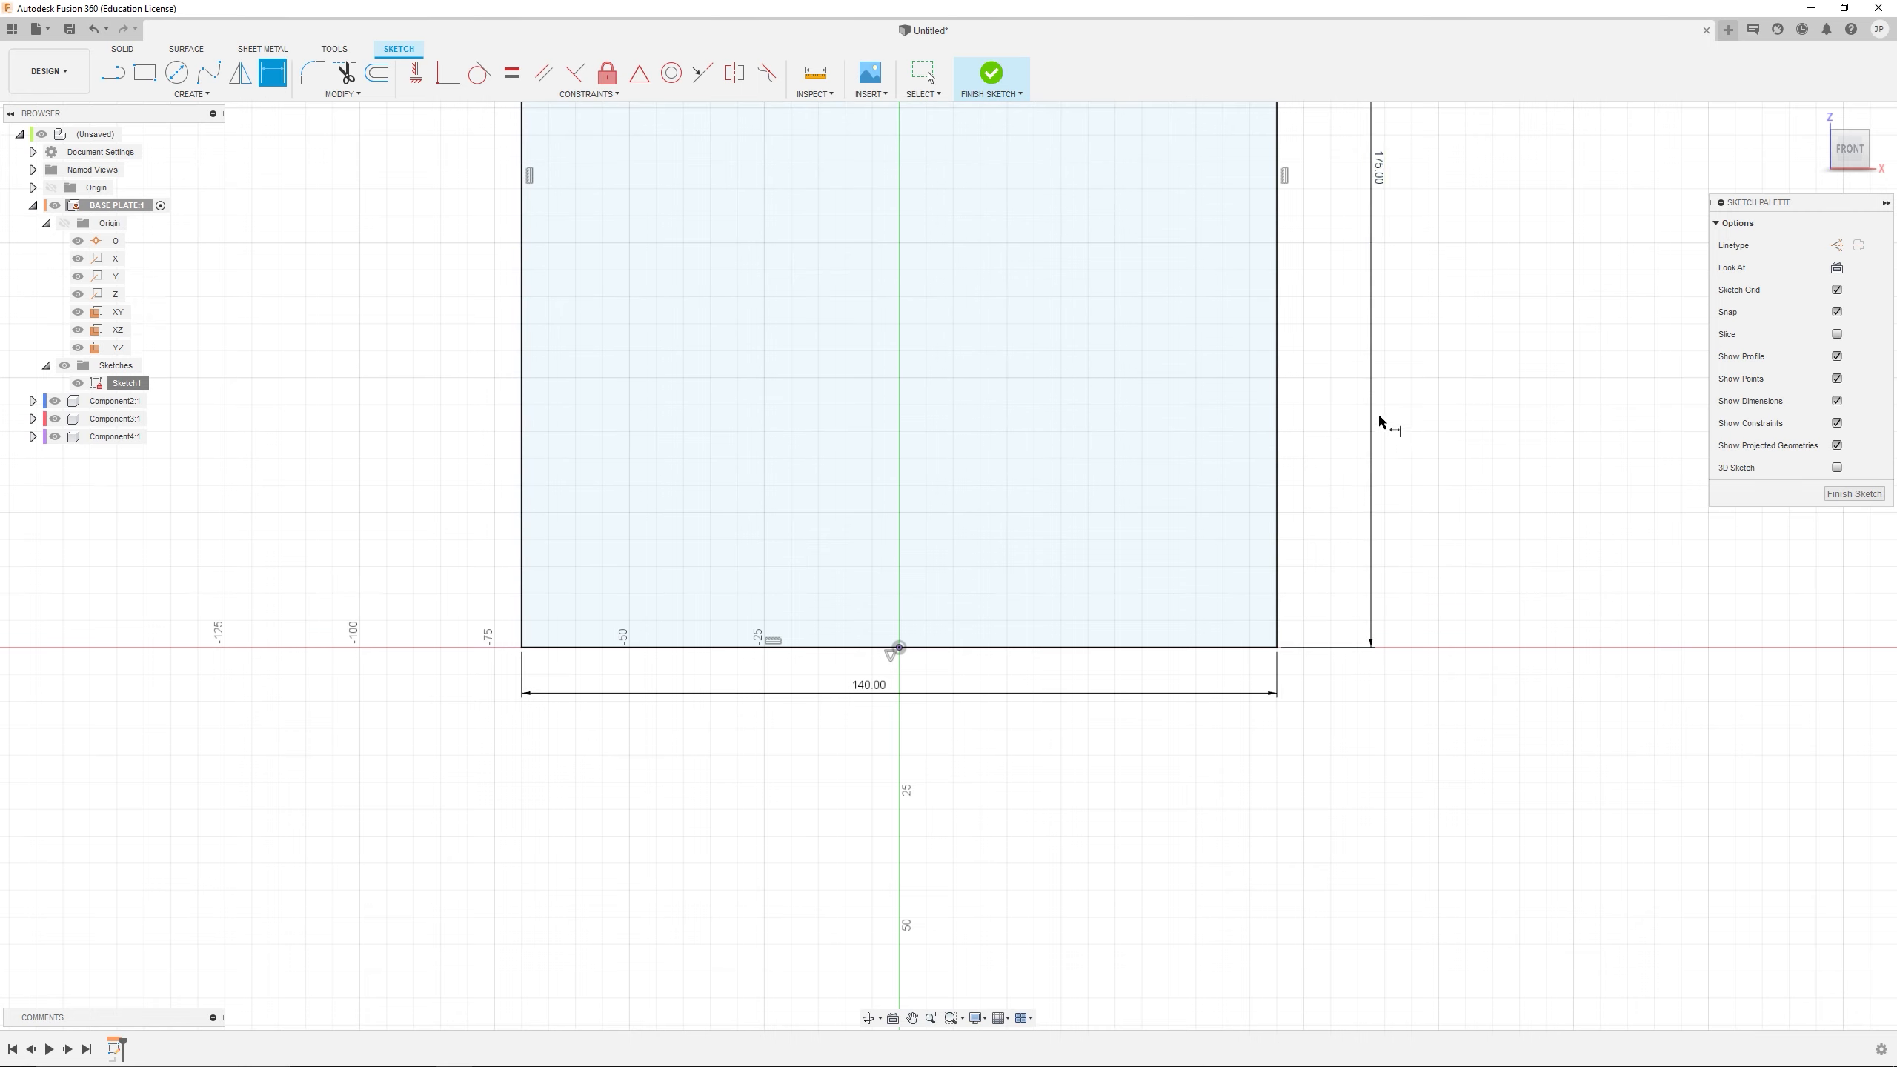
Draw a circle on the vertical axis about 25 mm above the origin and set its diameter to 6 mm
scroll(1381, 424, down, 2)
mouse_move(1381, 424)
middle_down()
mouse_move(1328, 523)
mouse_move(1222, 641)
middle_up()
click(176, 73)
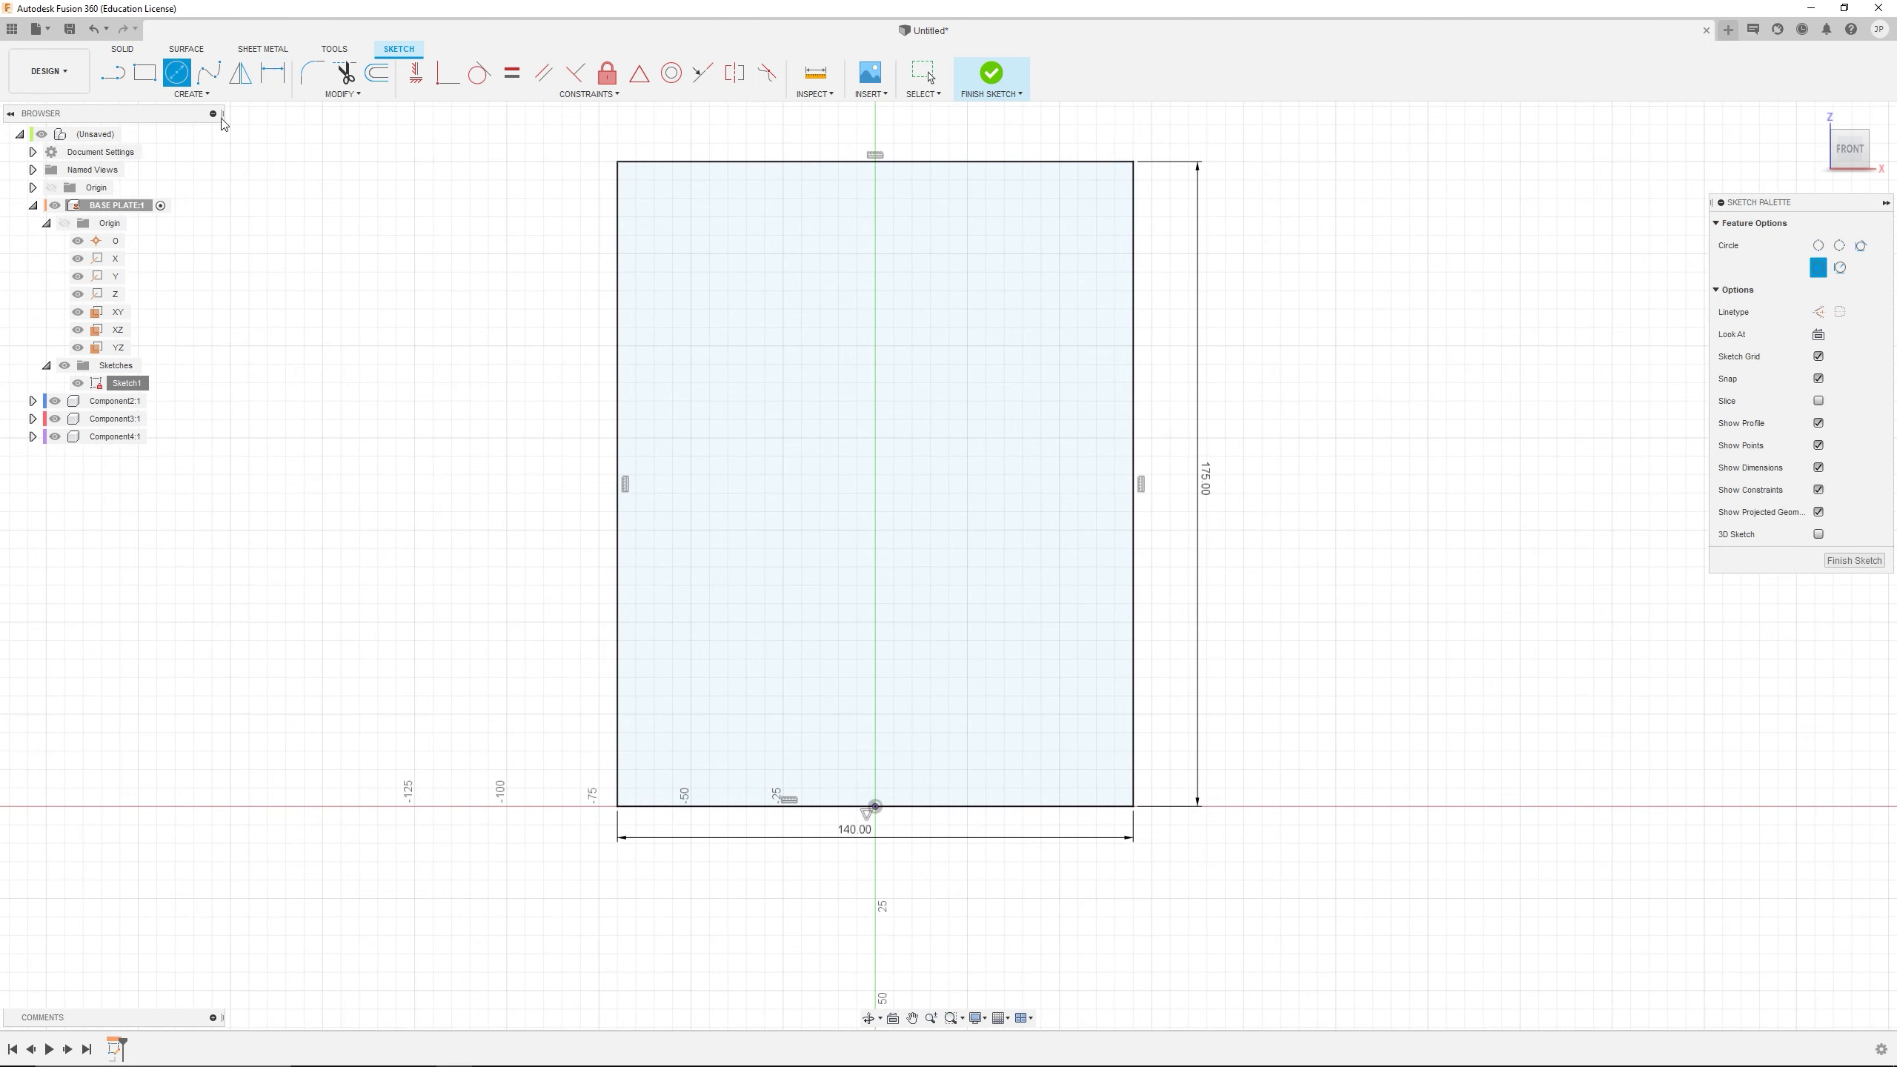
click(875, 715)
click(878, 734)
click(272, 76)
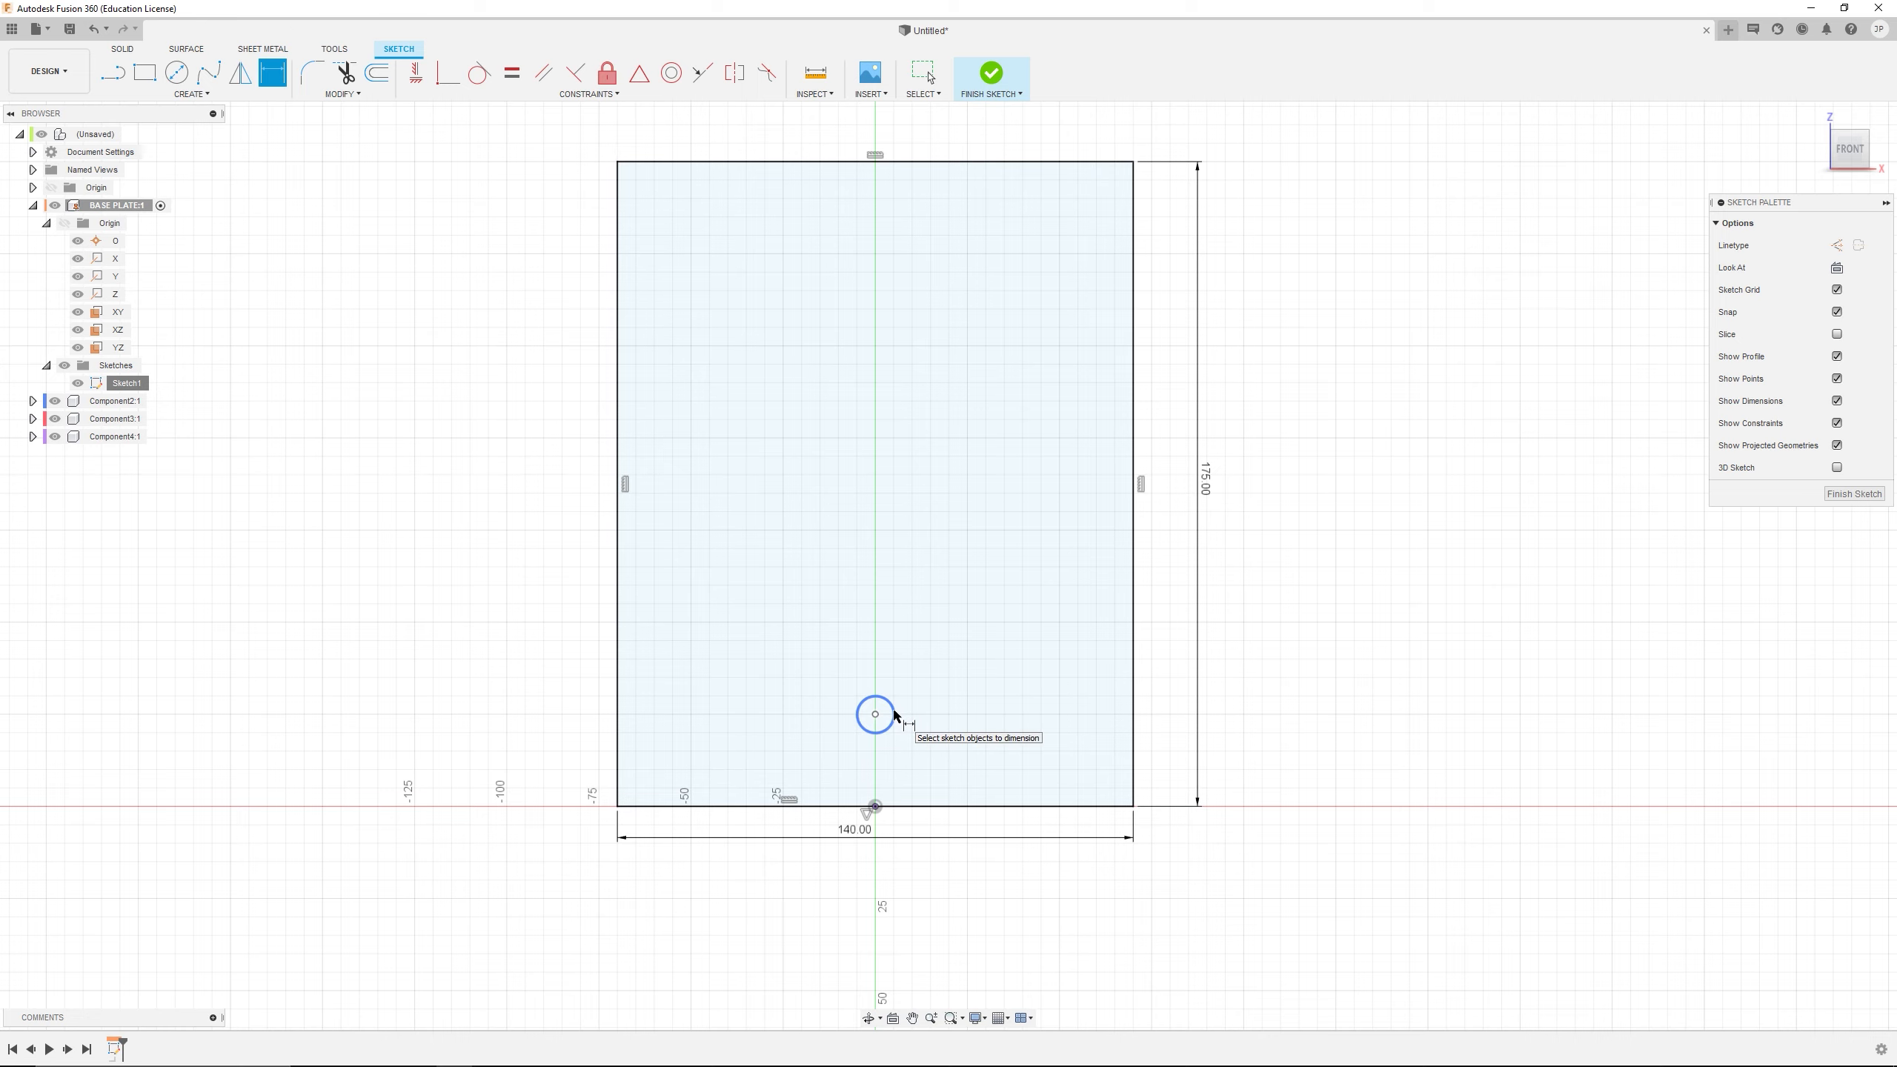
click(894, 715)
click(949, 665)
key(Return)
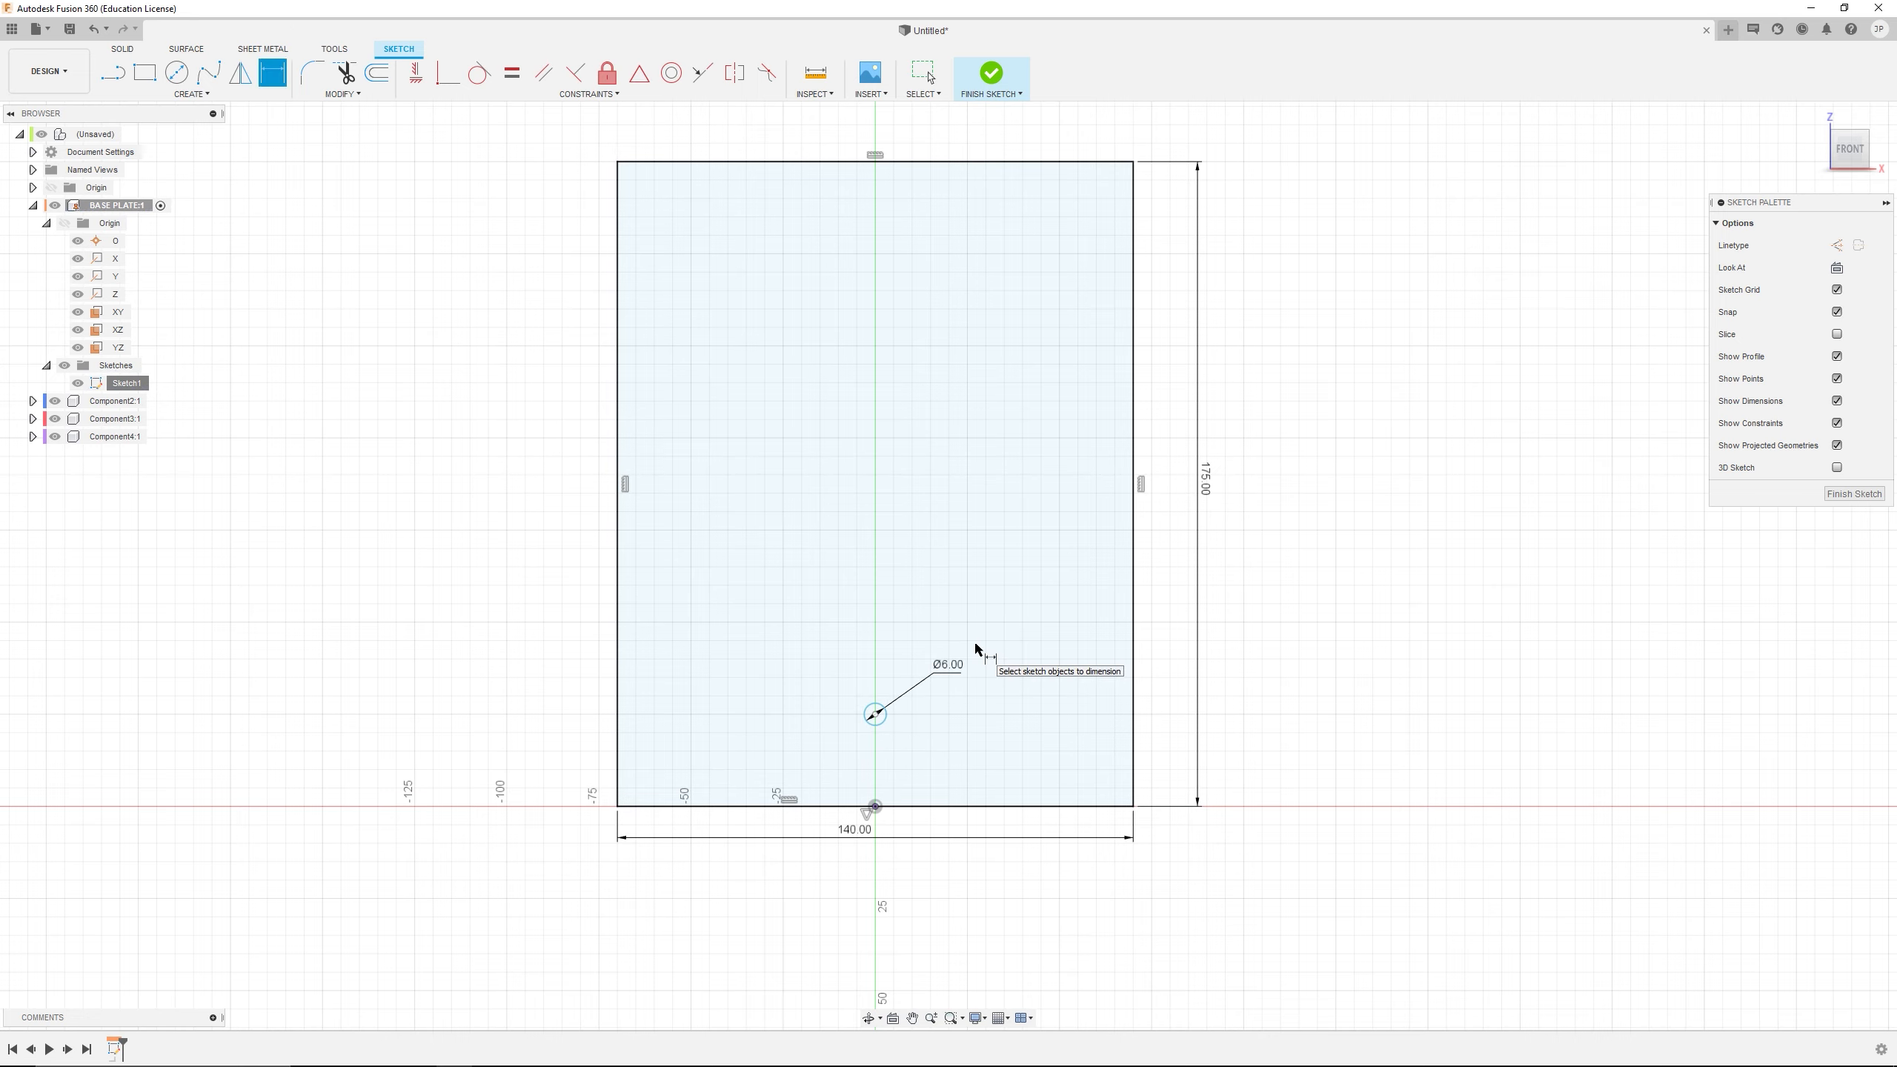
Dimension the circle's centre 22 mm above the rectangle's lower edge
scroll(866, 719, up, 2)
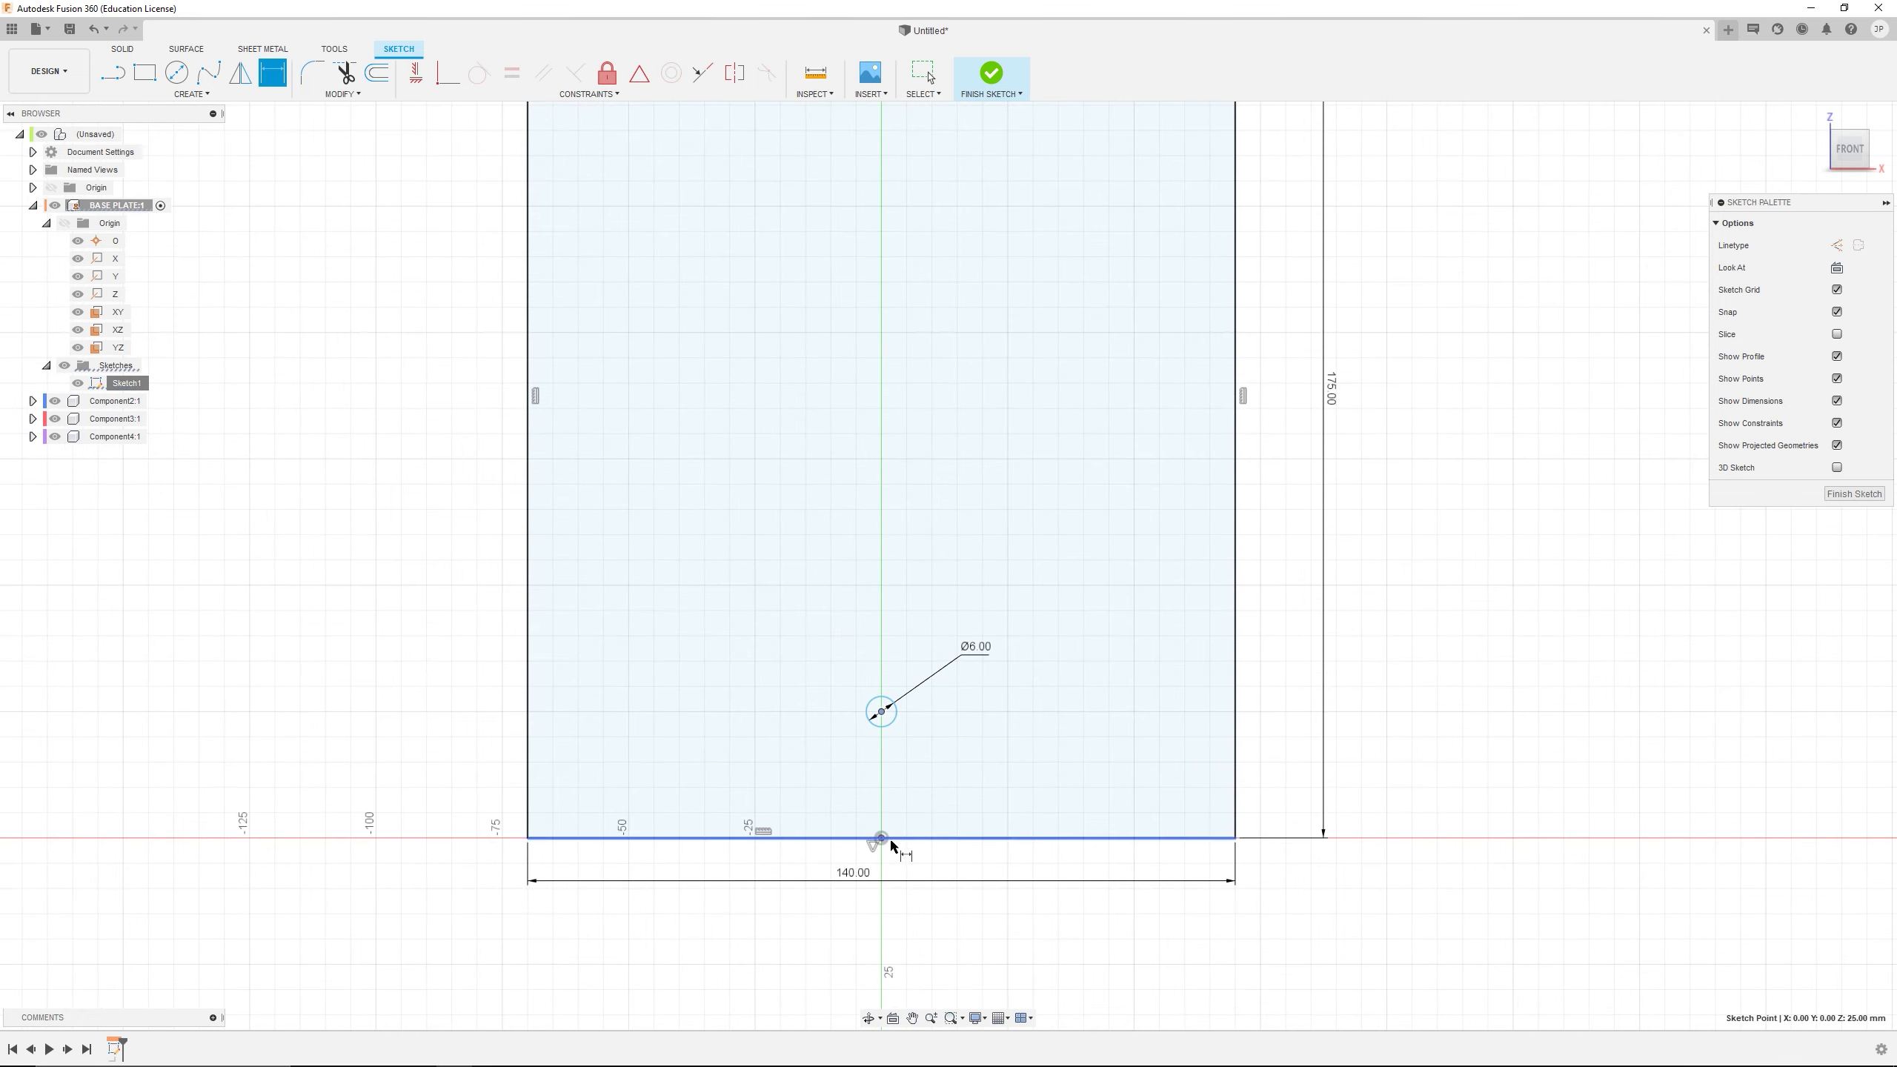
click(889, 838)
click(1020, 781)
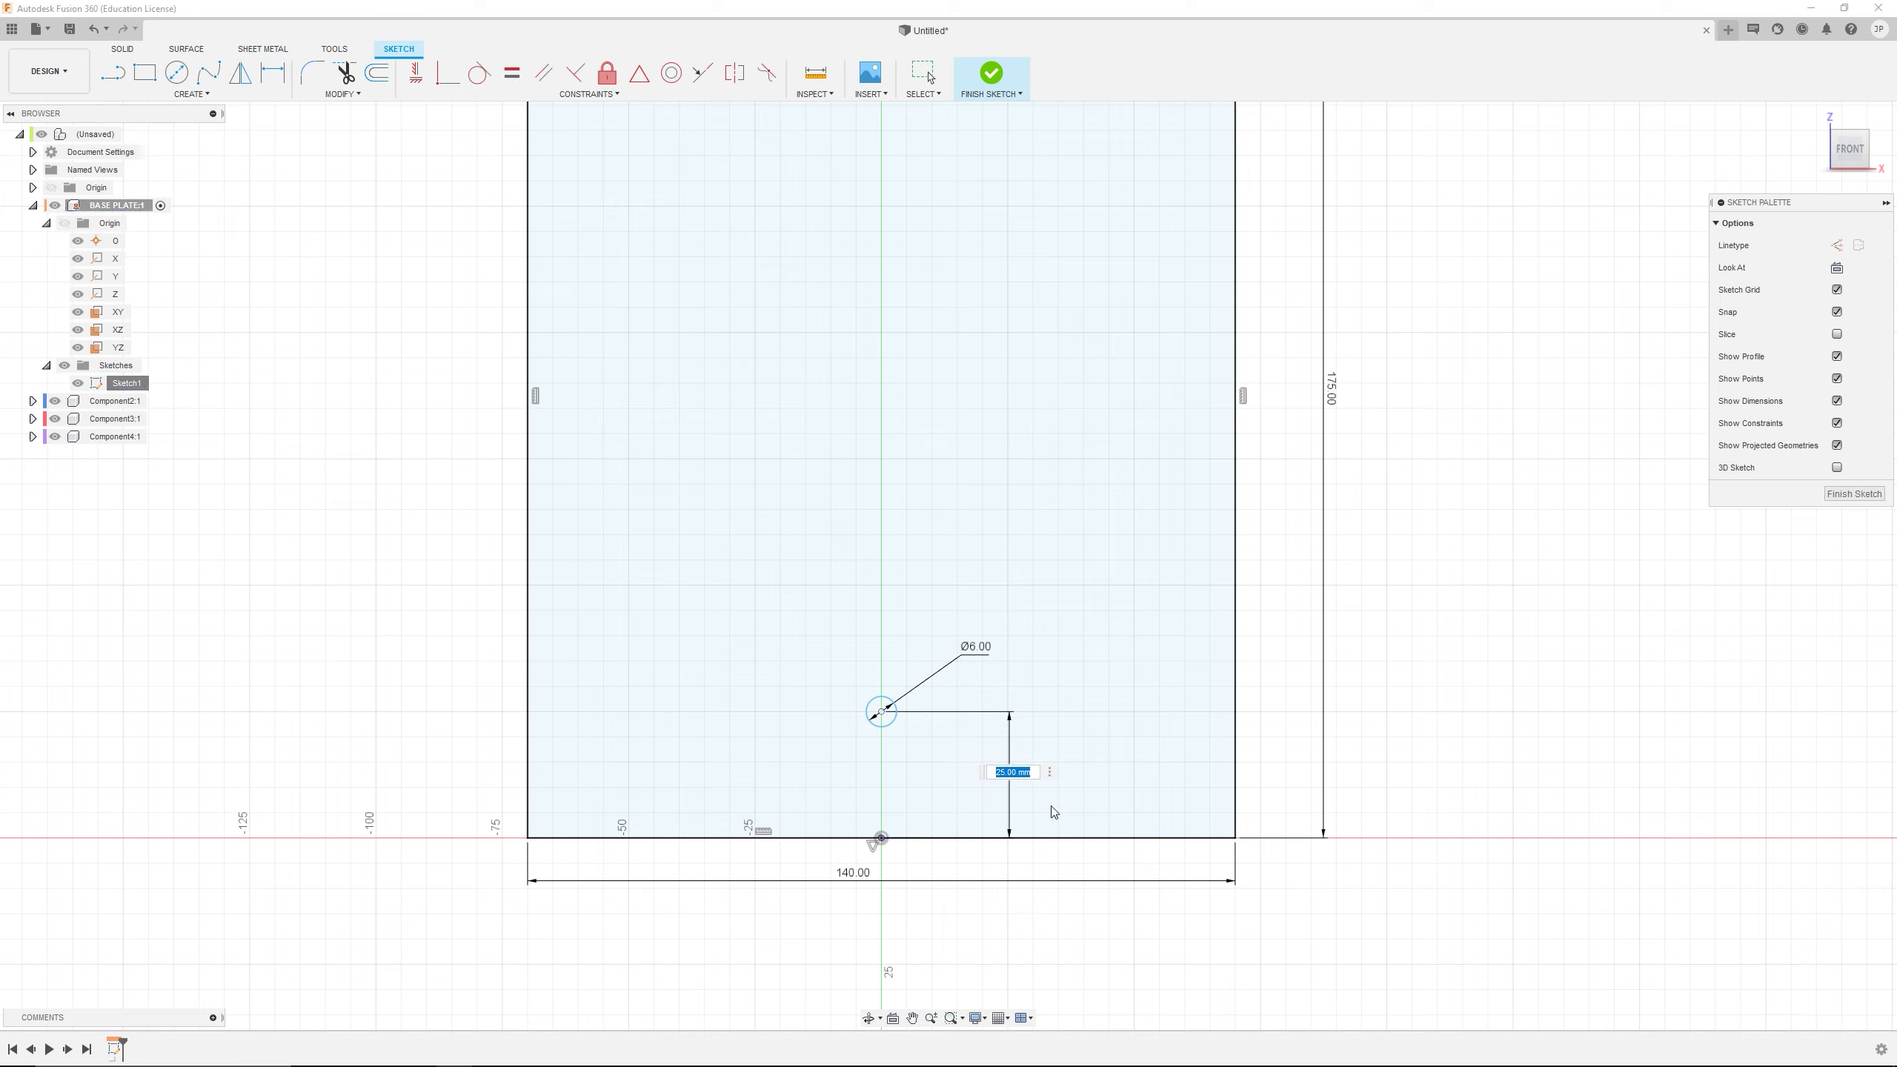
text(22)
key(Return)
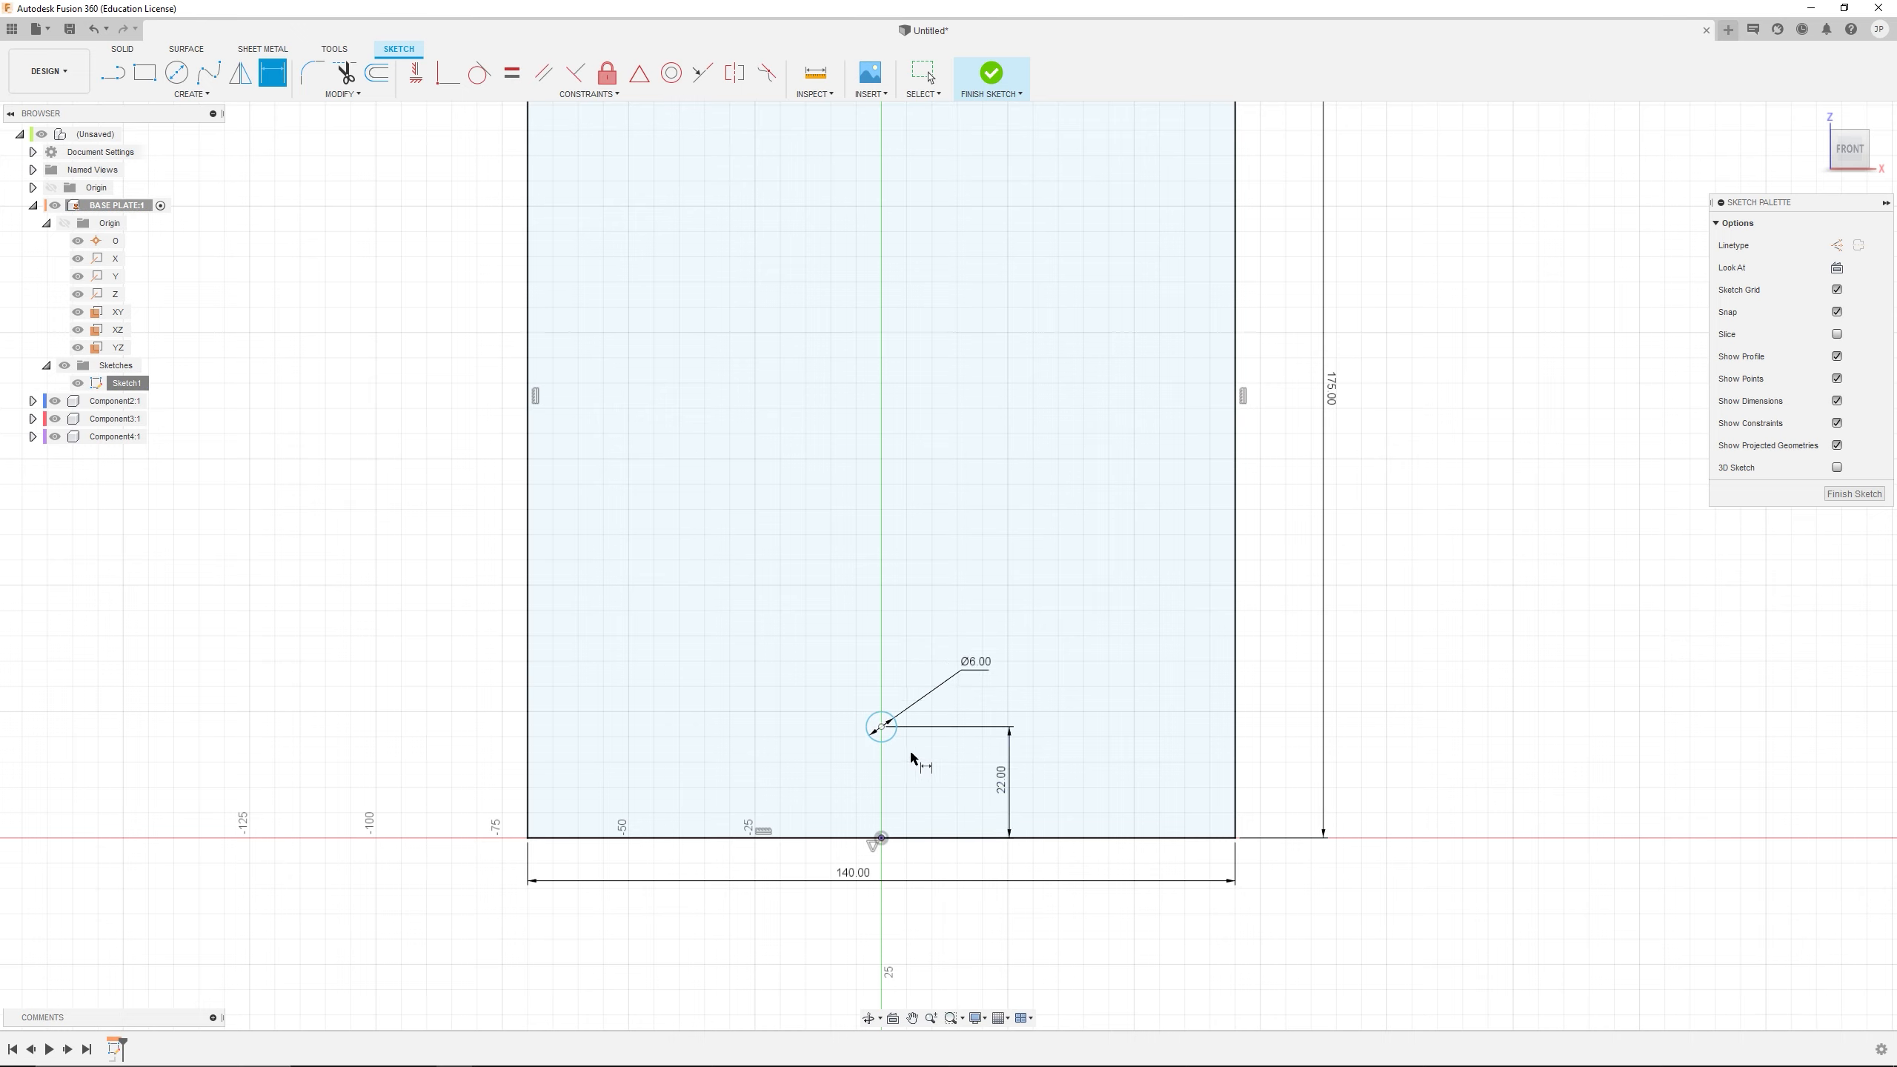
Apply a vertical constraint between the circle's centre and the origin point
key(Escape)
click(882, 728)
click(882, 839)
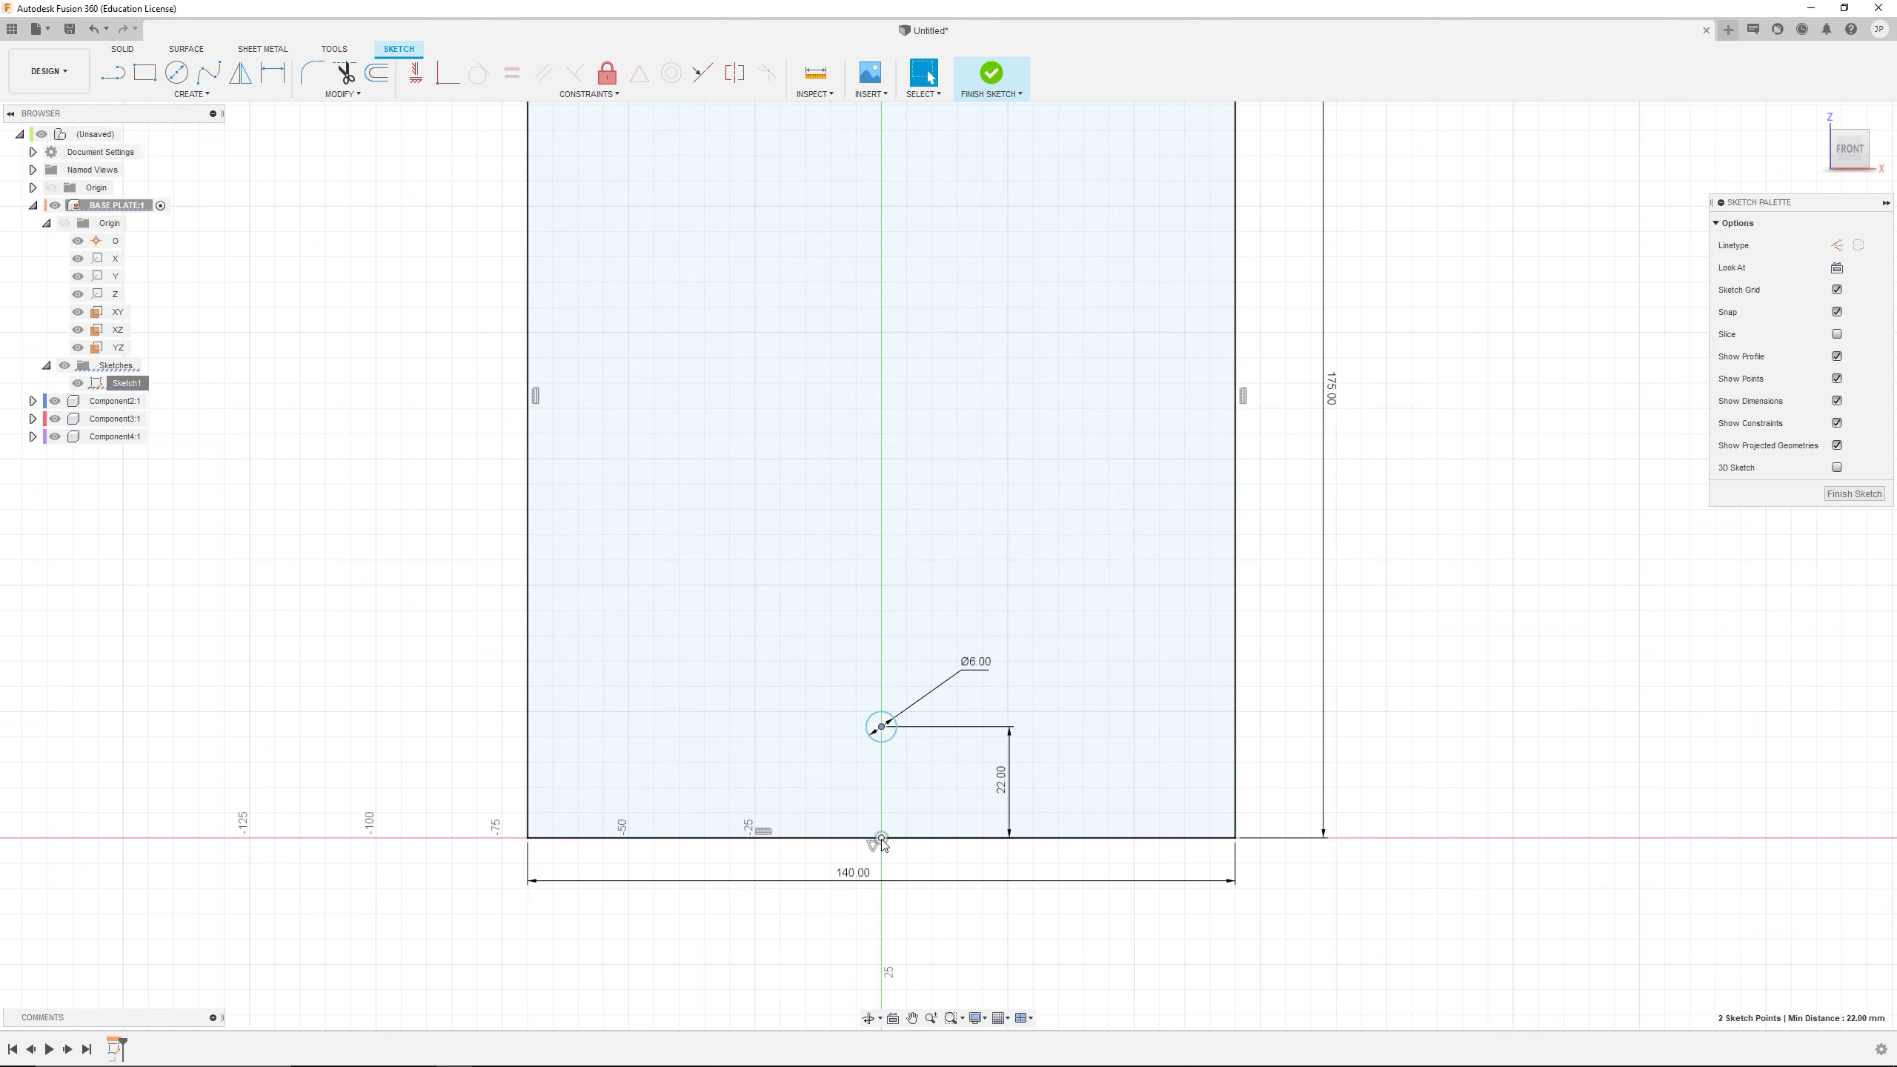
click(416, 73)
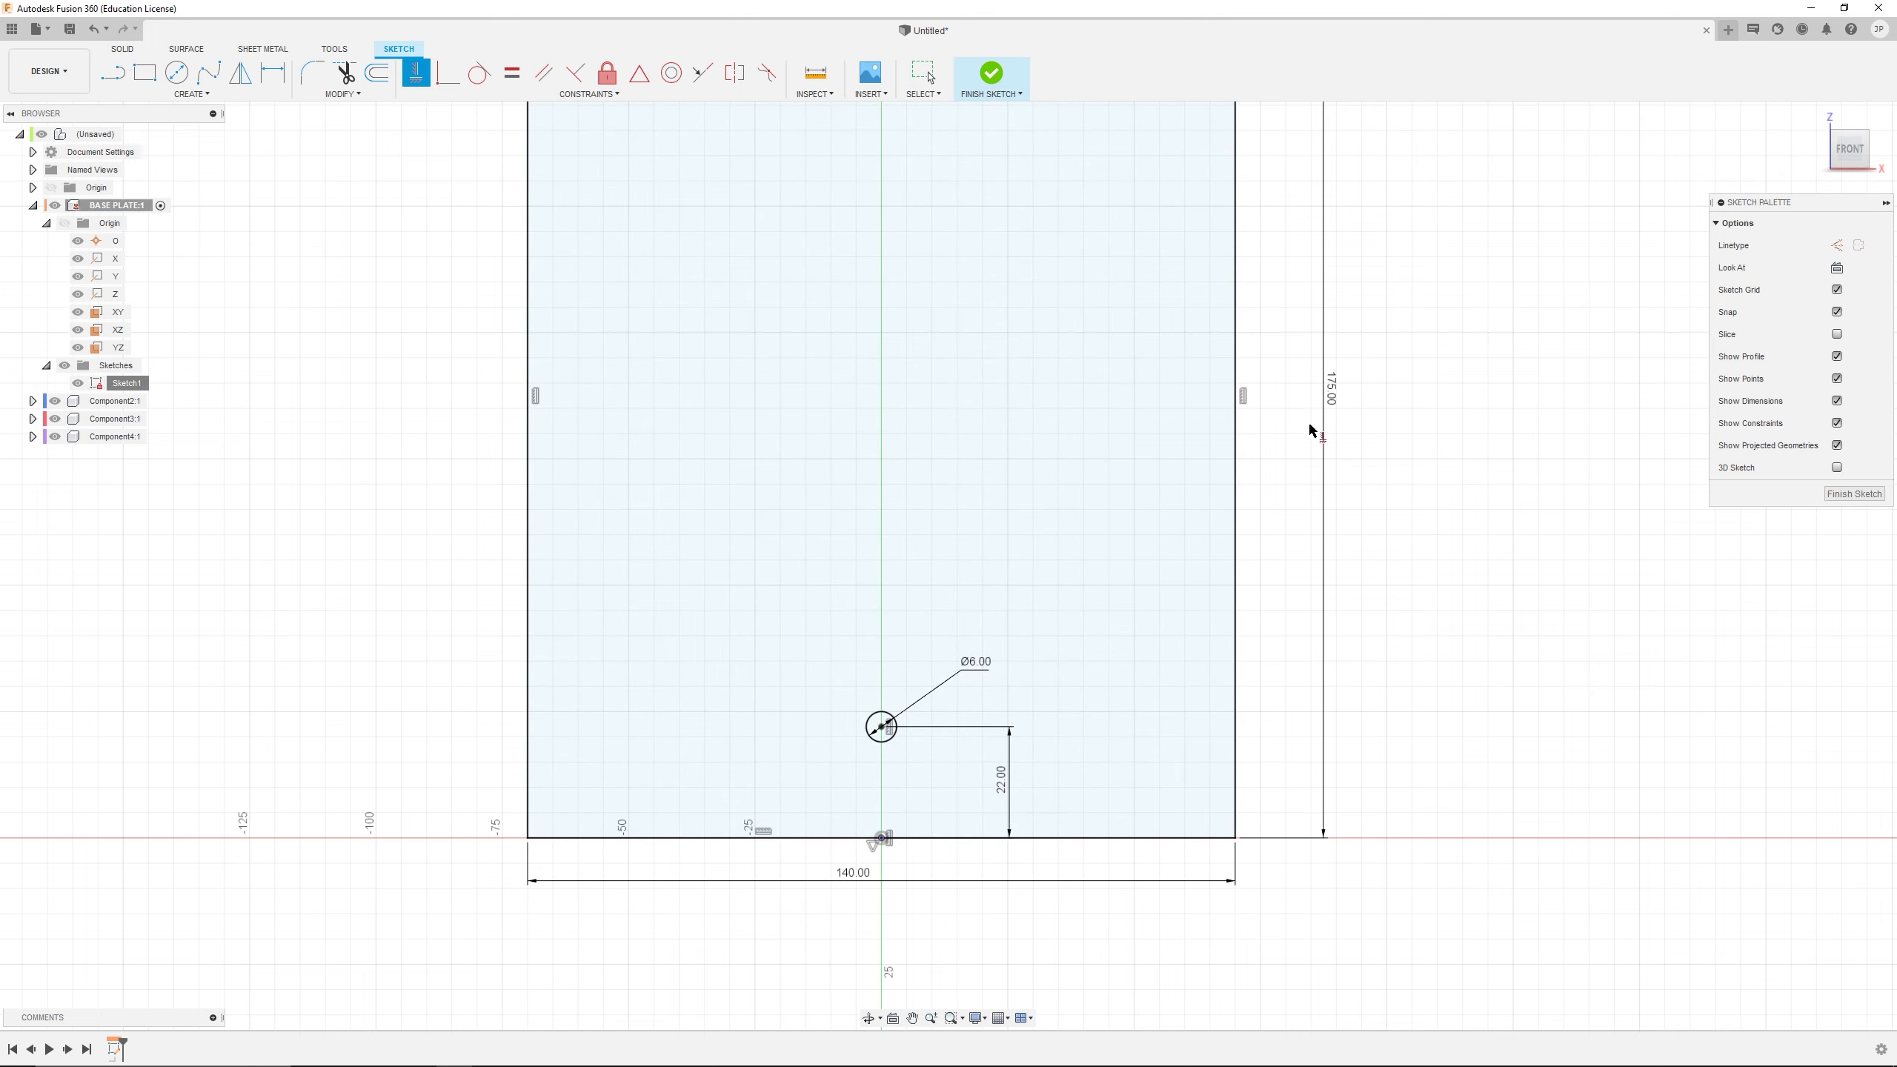
scroll(1285, 336, down, 3)
middle_drag(1368, 321, 1229, 480)
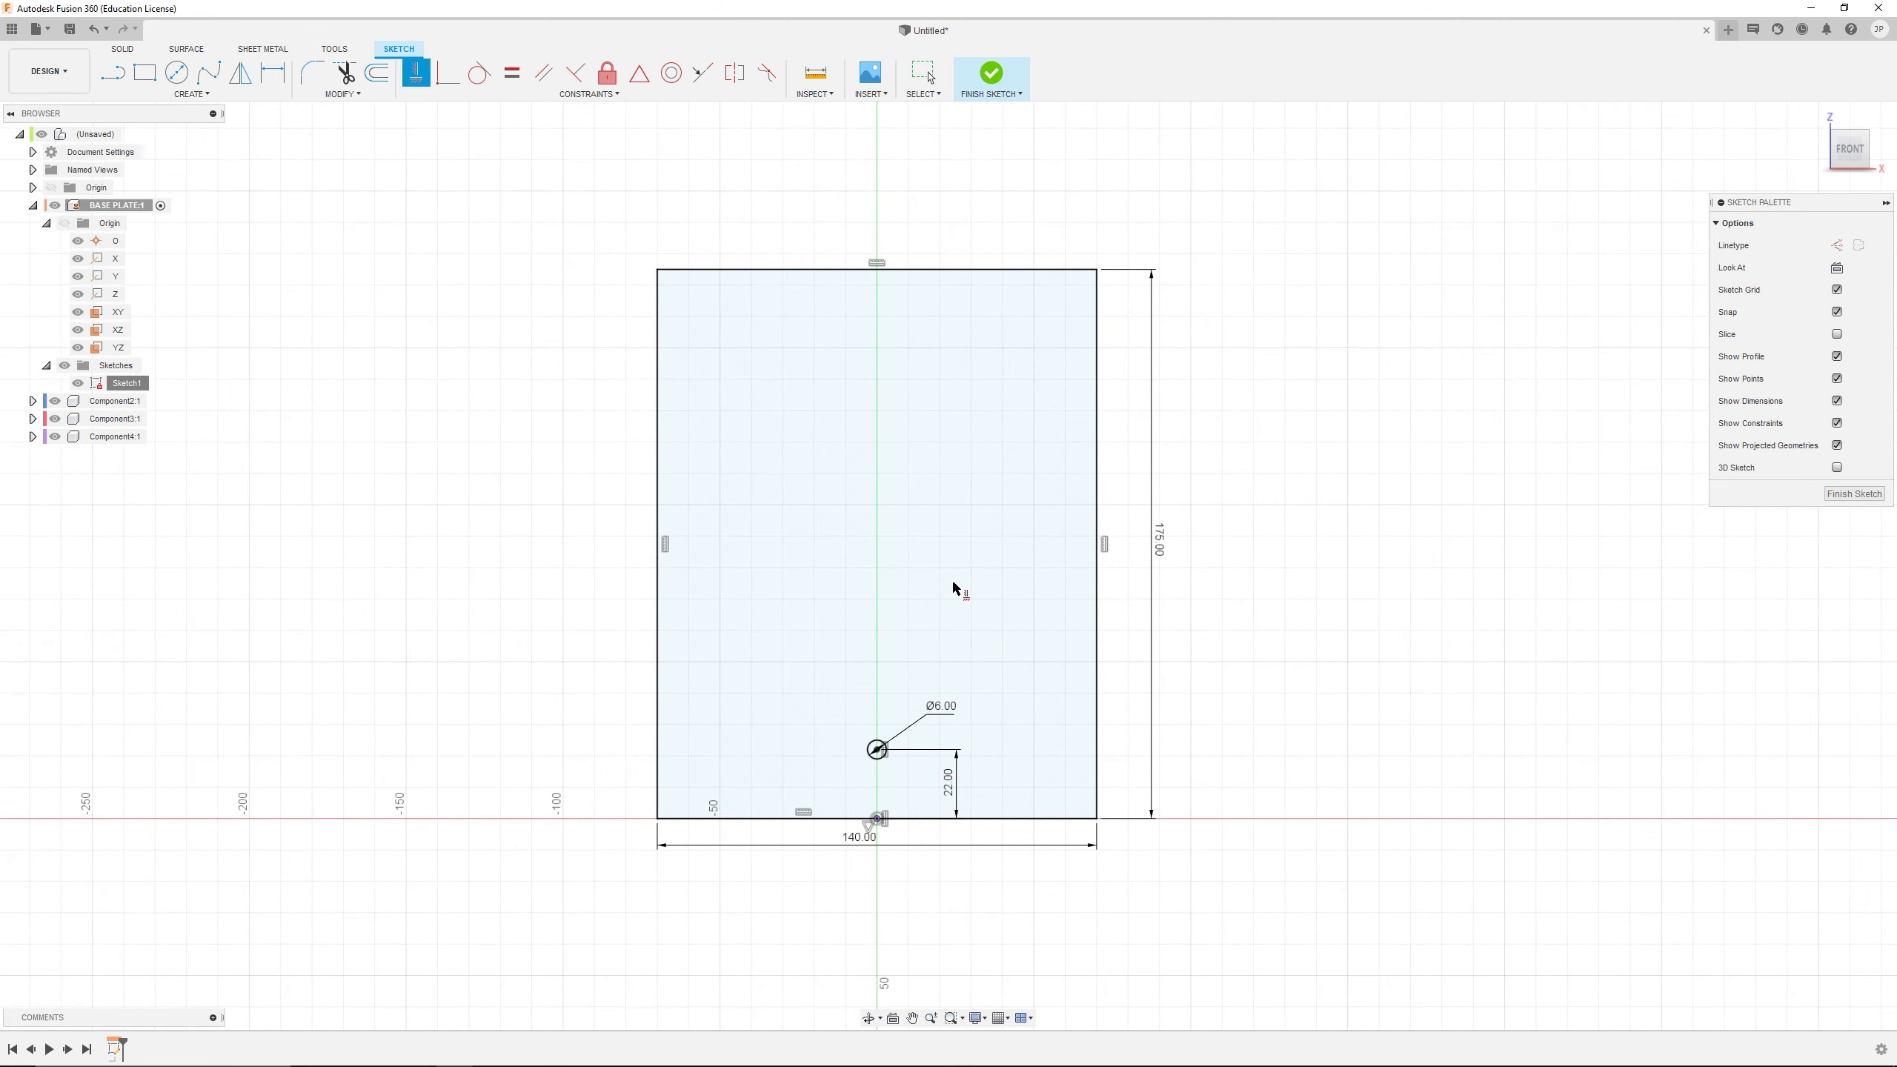
Begin extruding the rectangle and circle profiles together to a distance of 5 mm behind the sketch plane
click(123, 49)
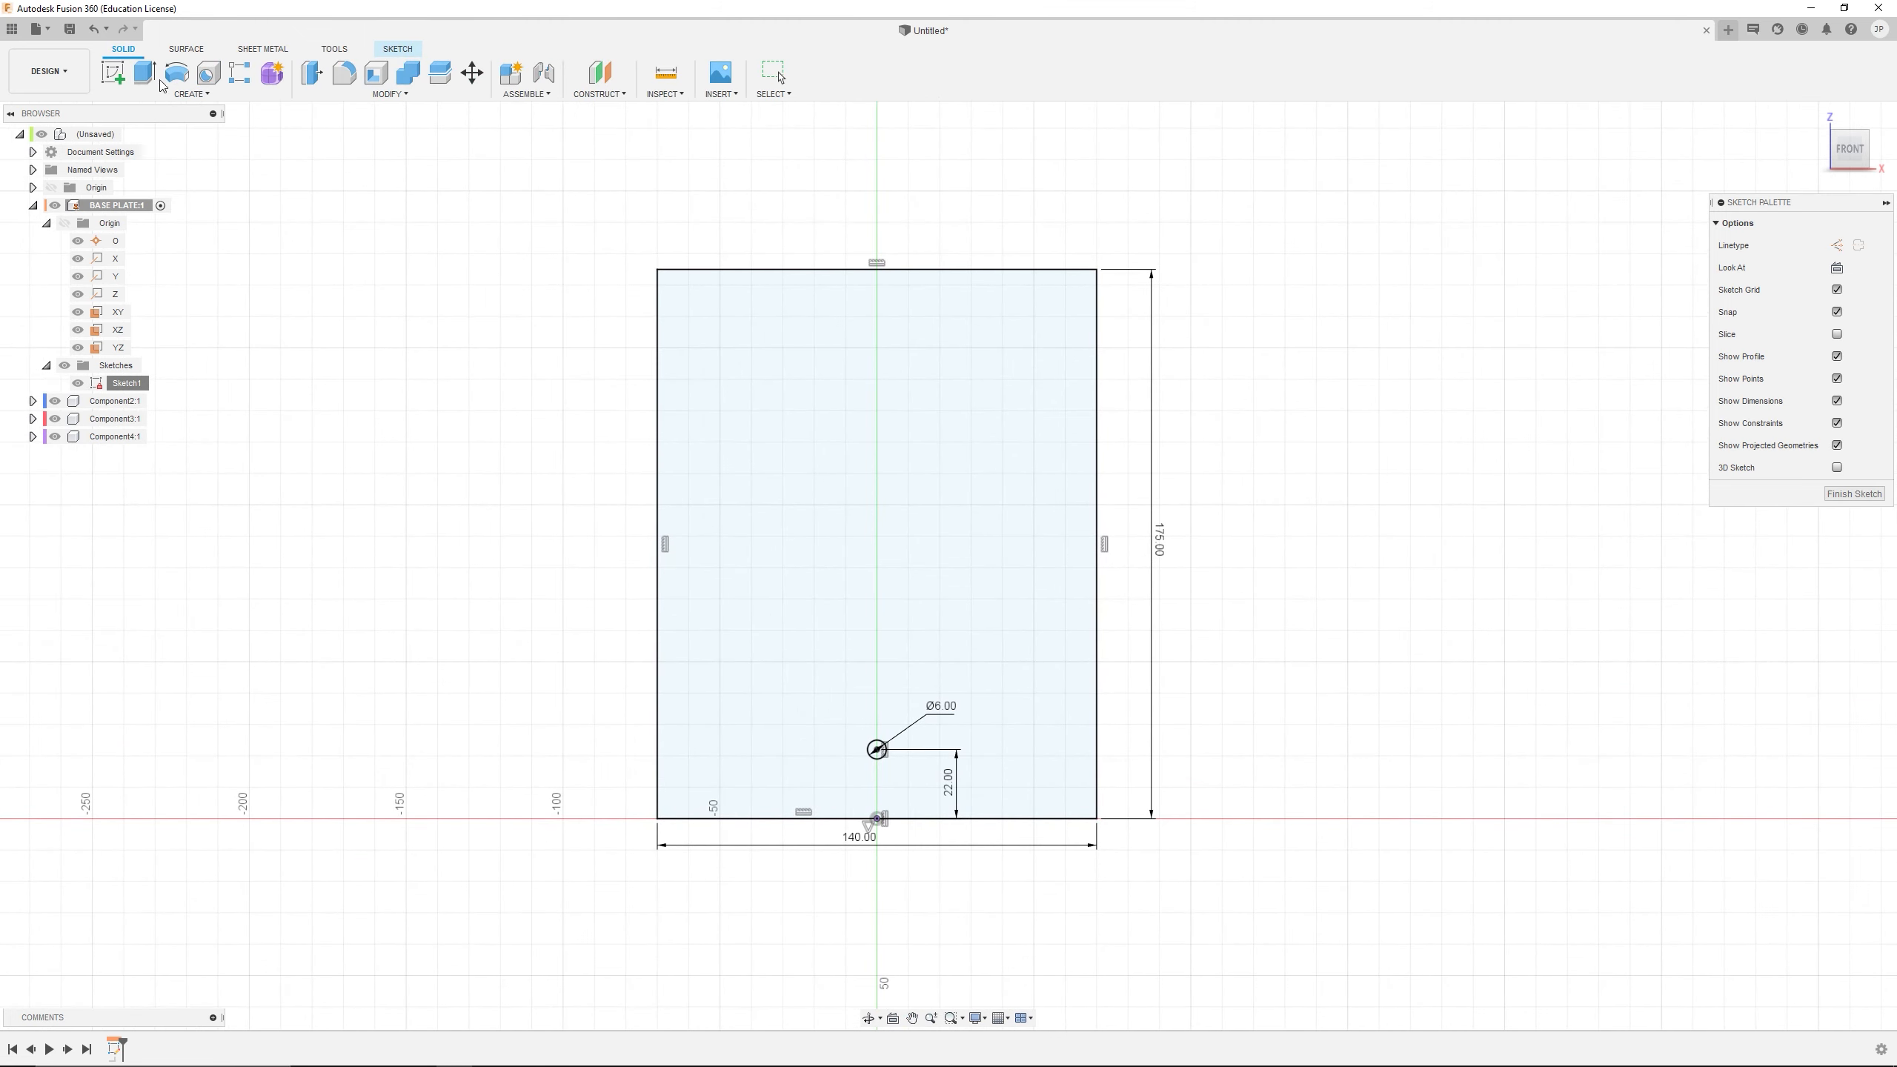
click(146, 74)
click(792, 478)
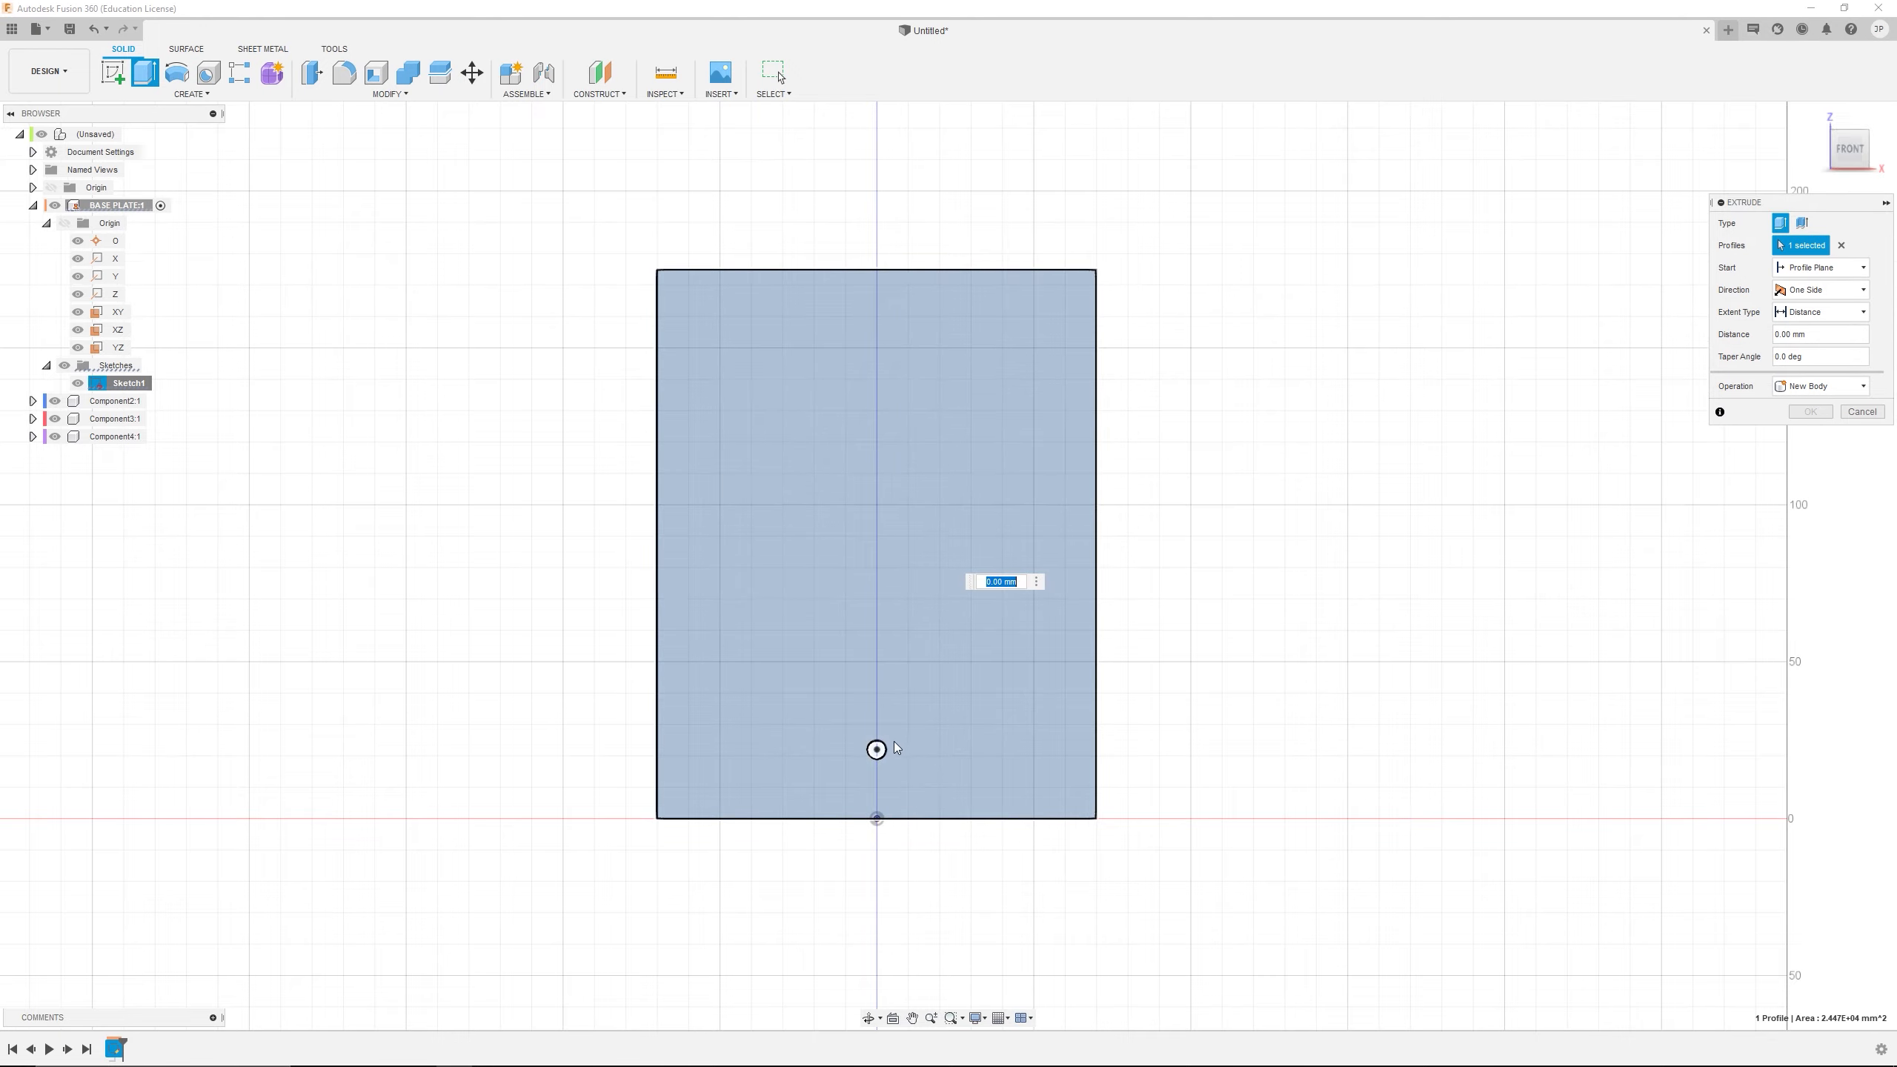
scroll(895, 744, up, 4)
click(860, 759)
scroll(1005, 529, down, 3)
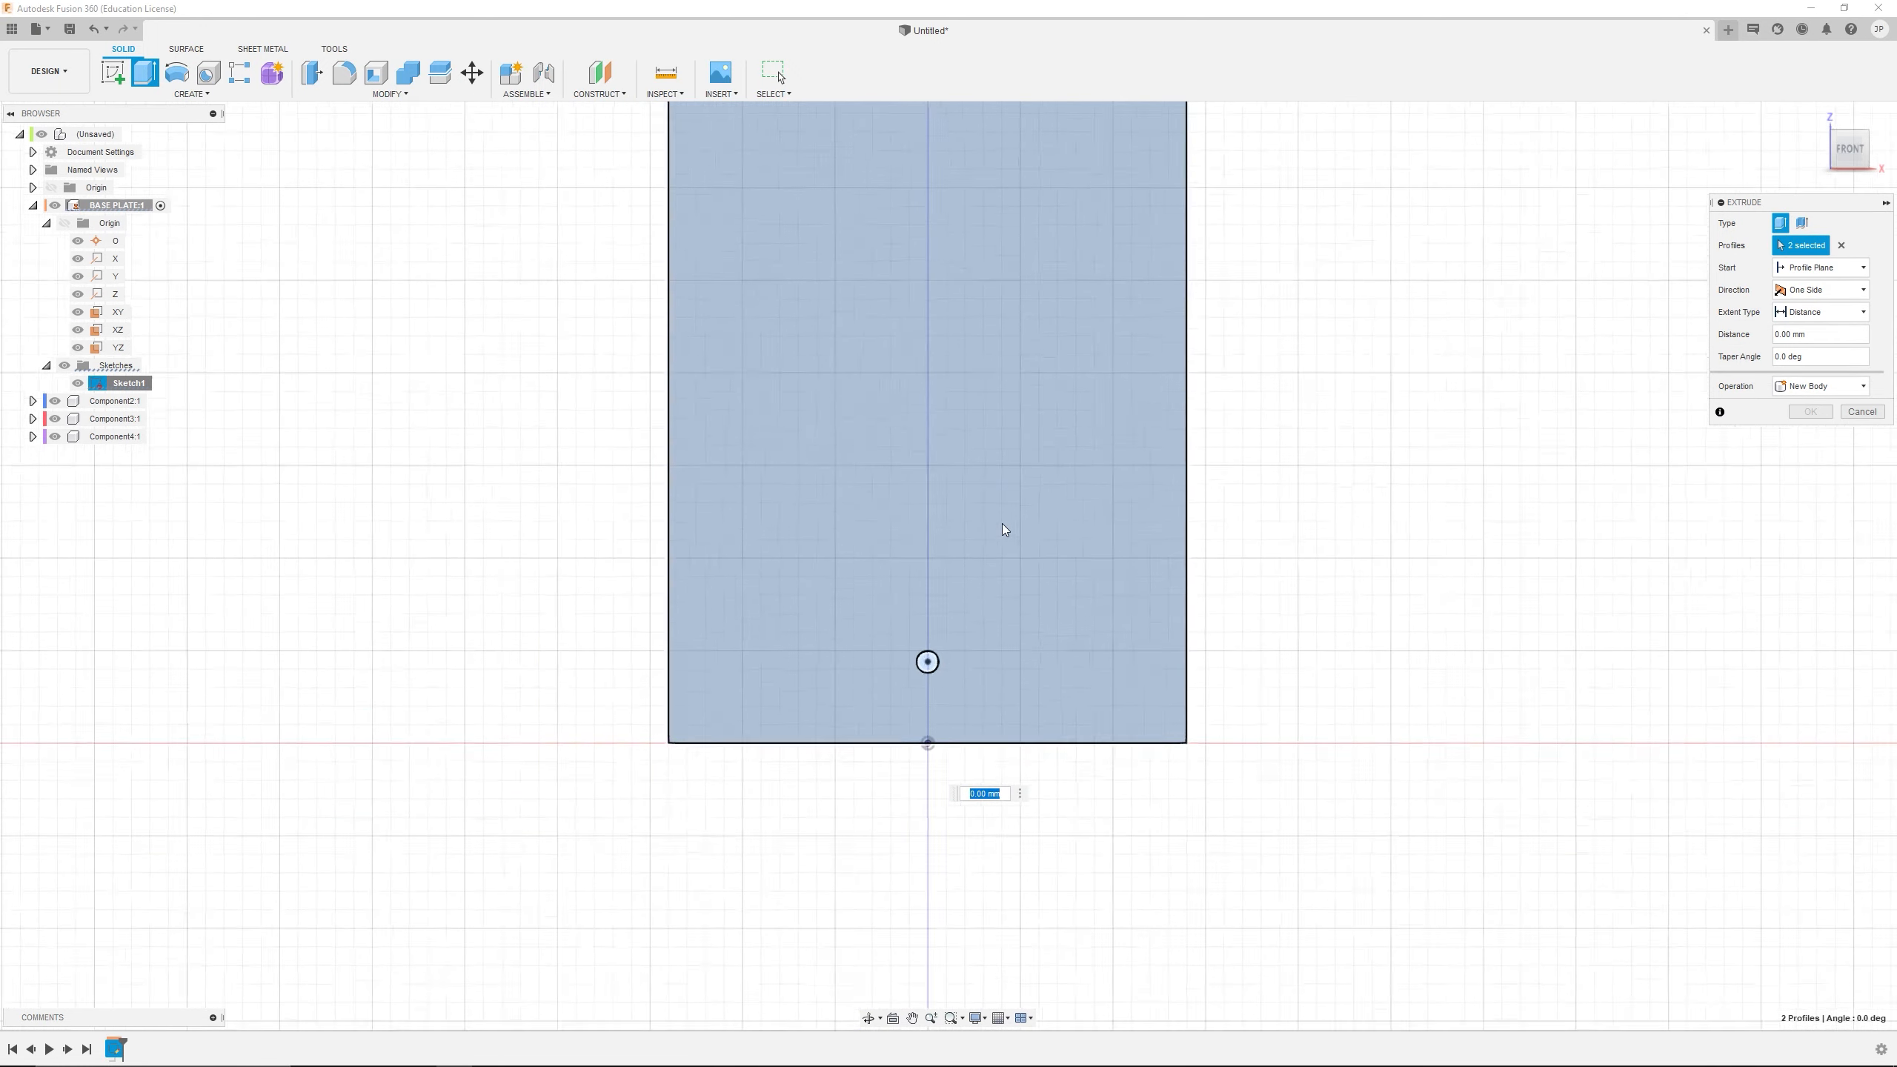
shift+middle_drag(1005, 530, 960, 556)
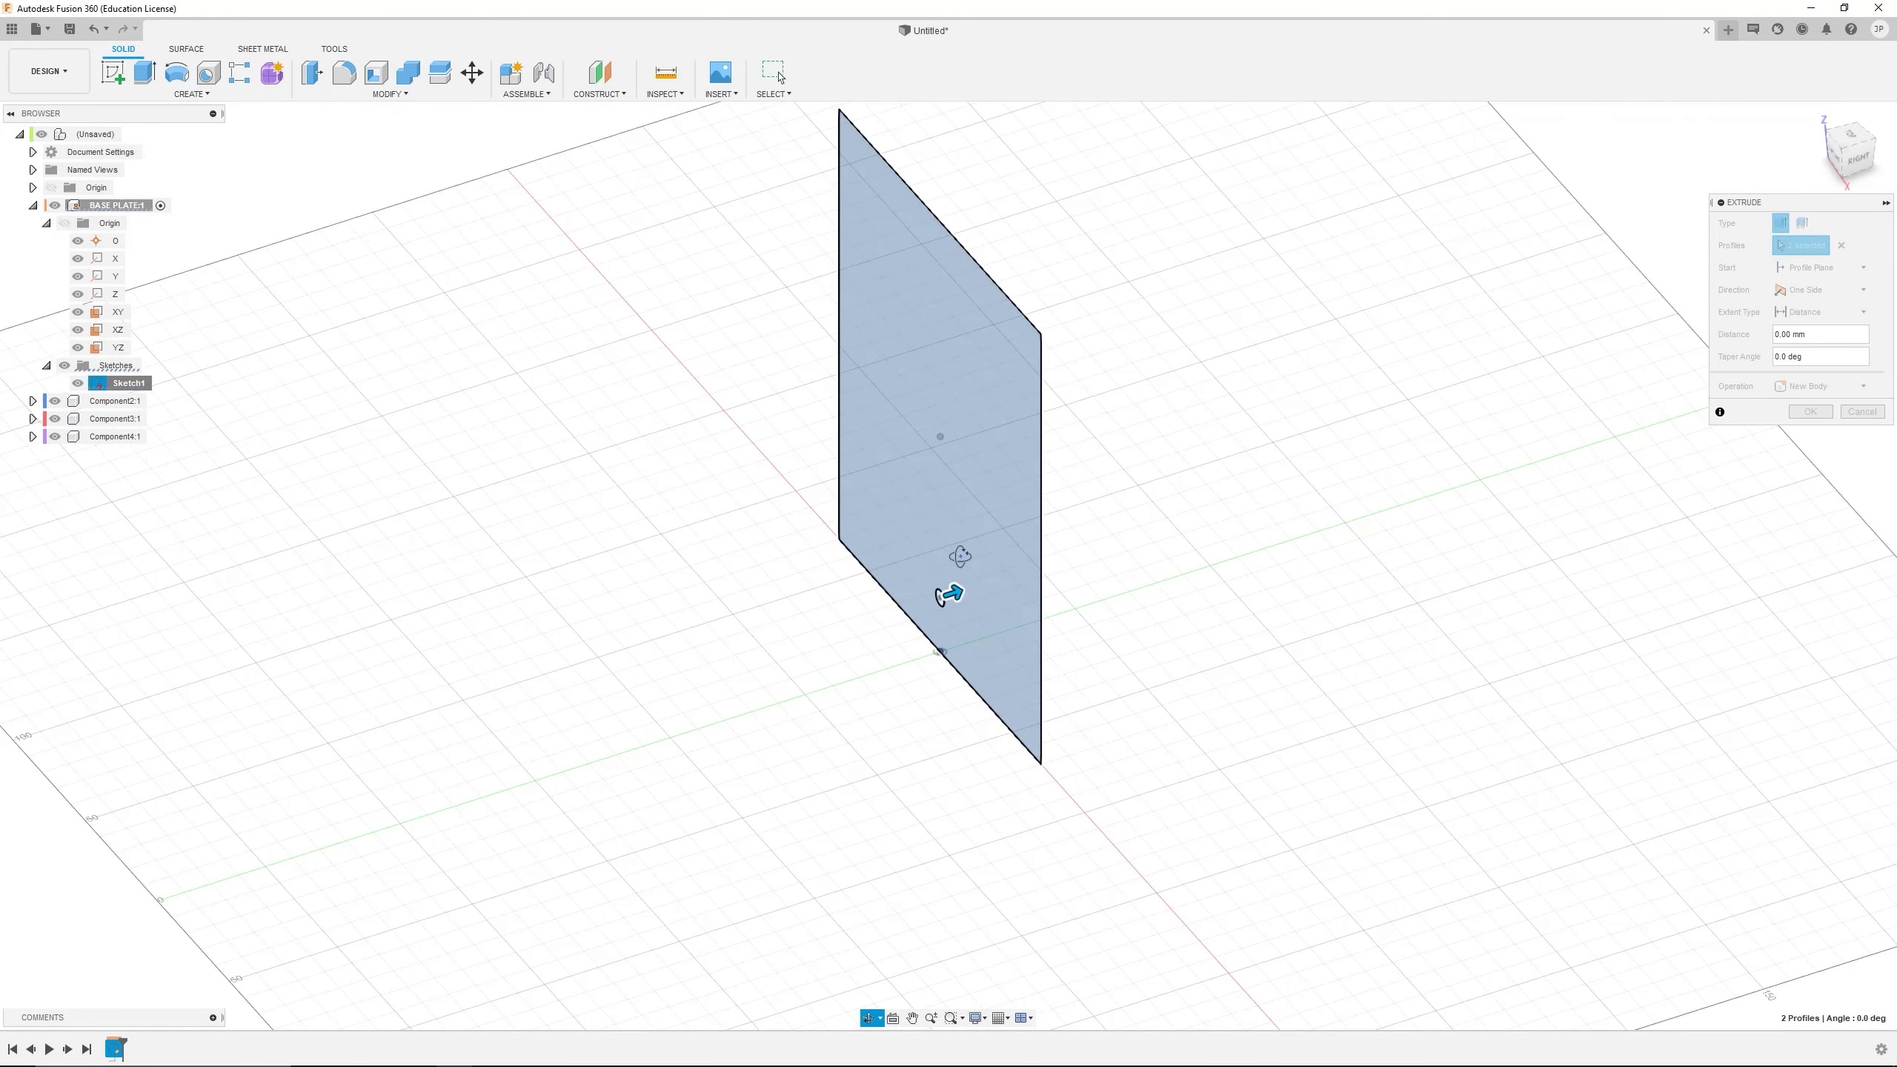
scroll(972, 619, up, 3)
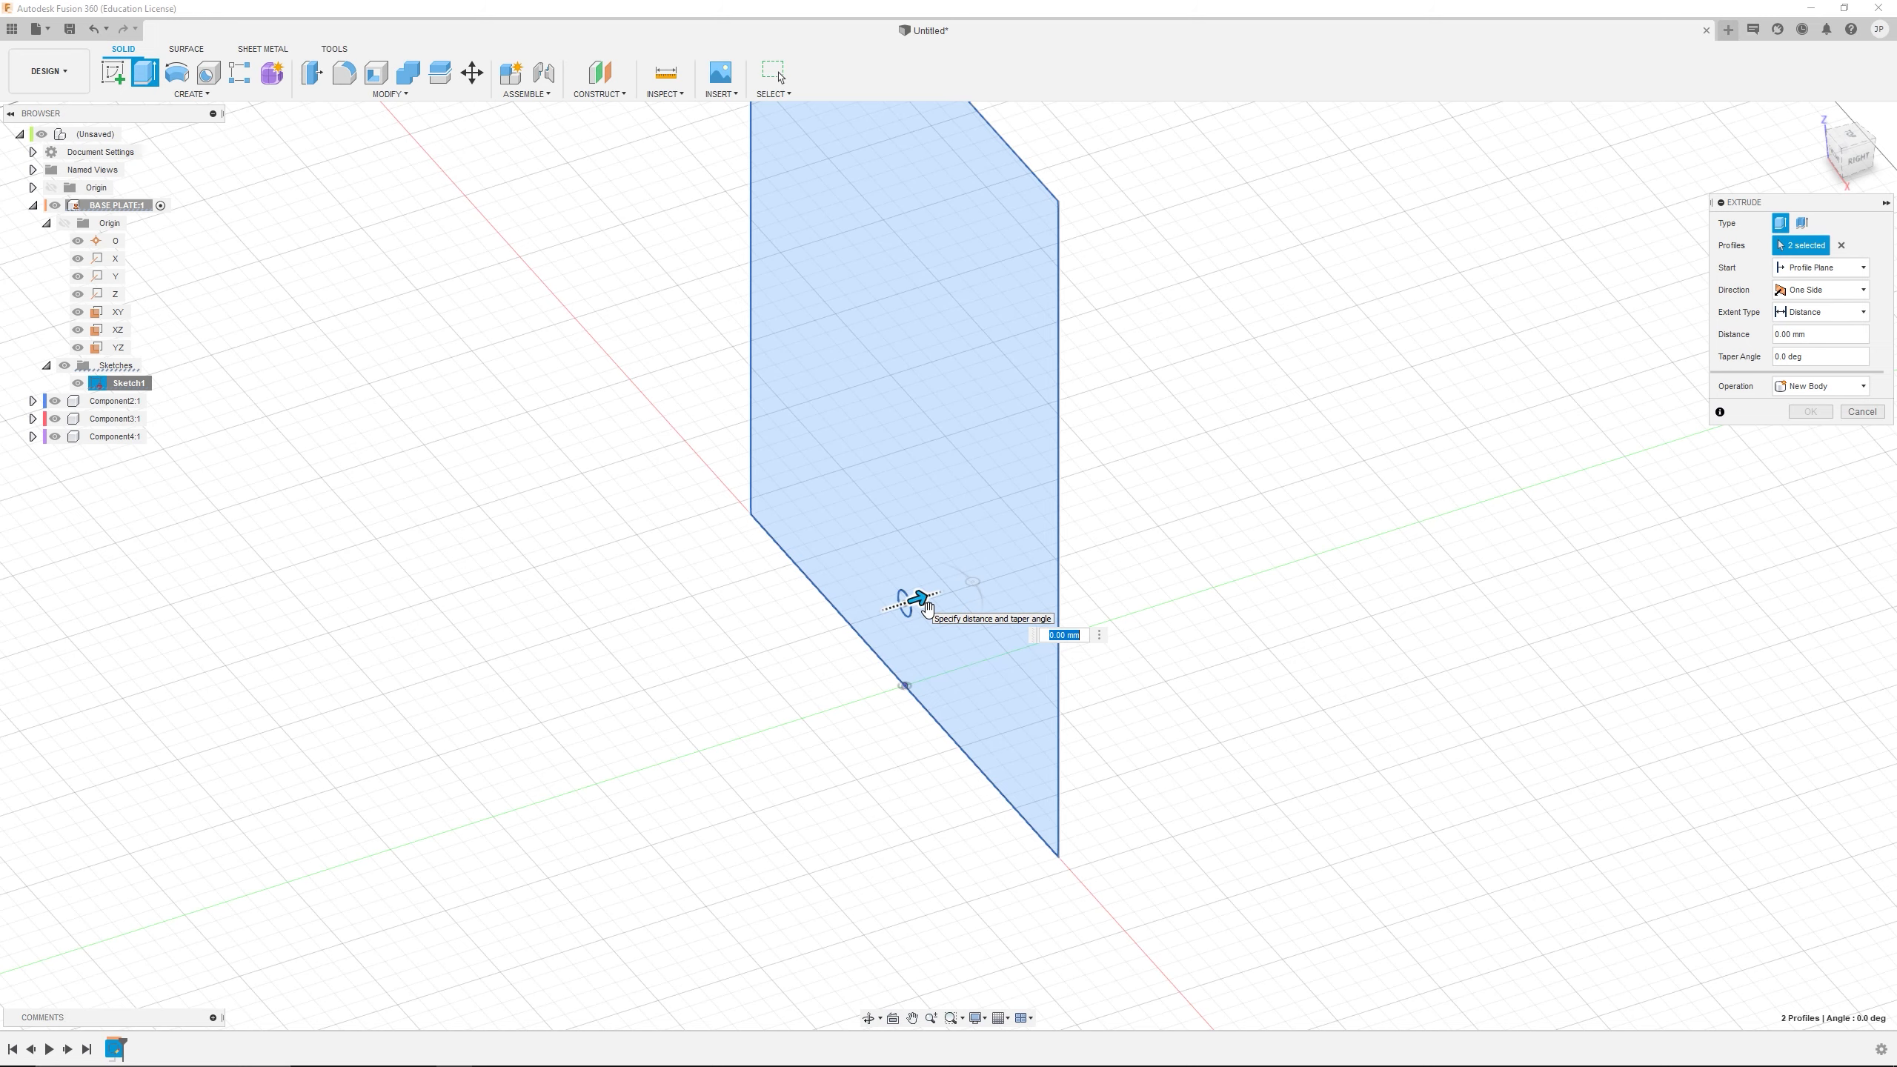
drag(928, 610, 939, 606)
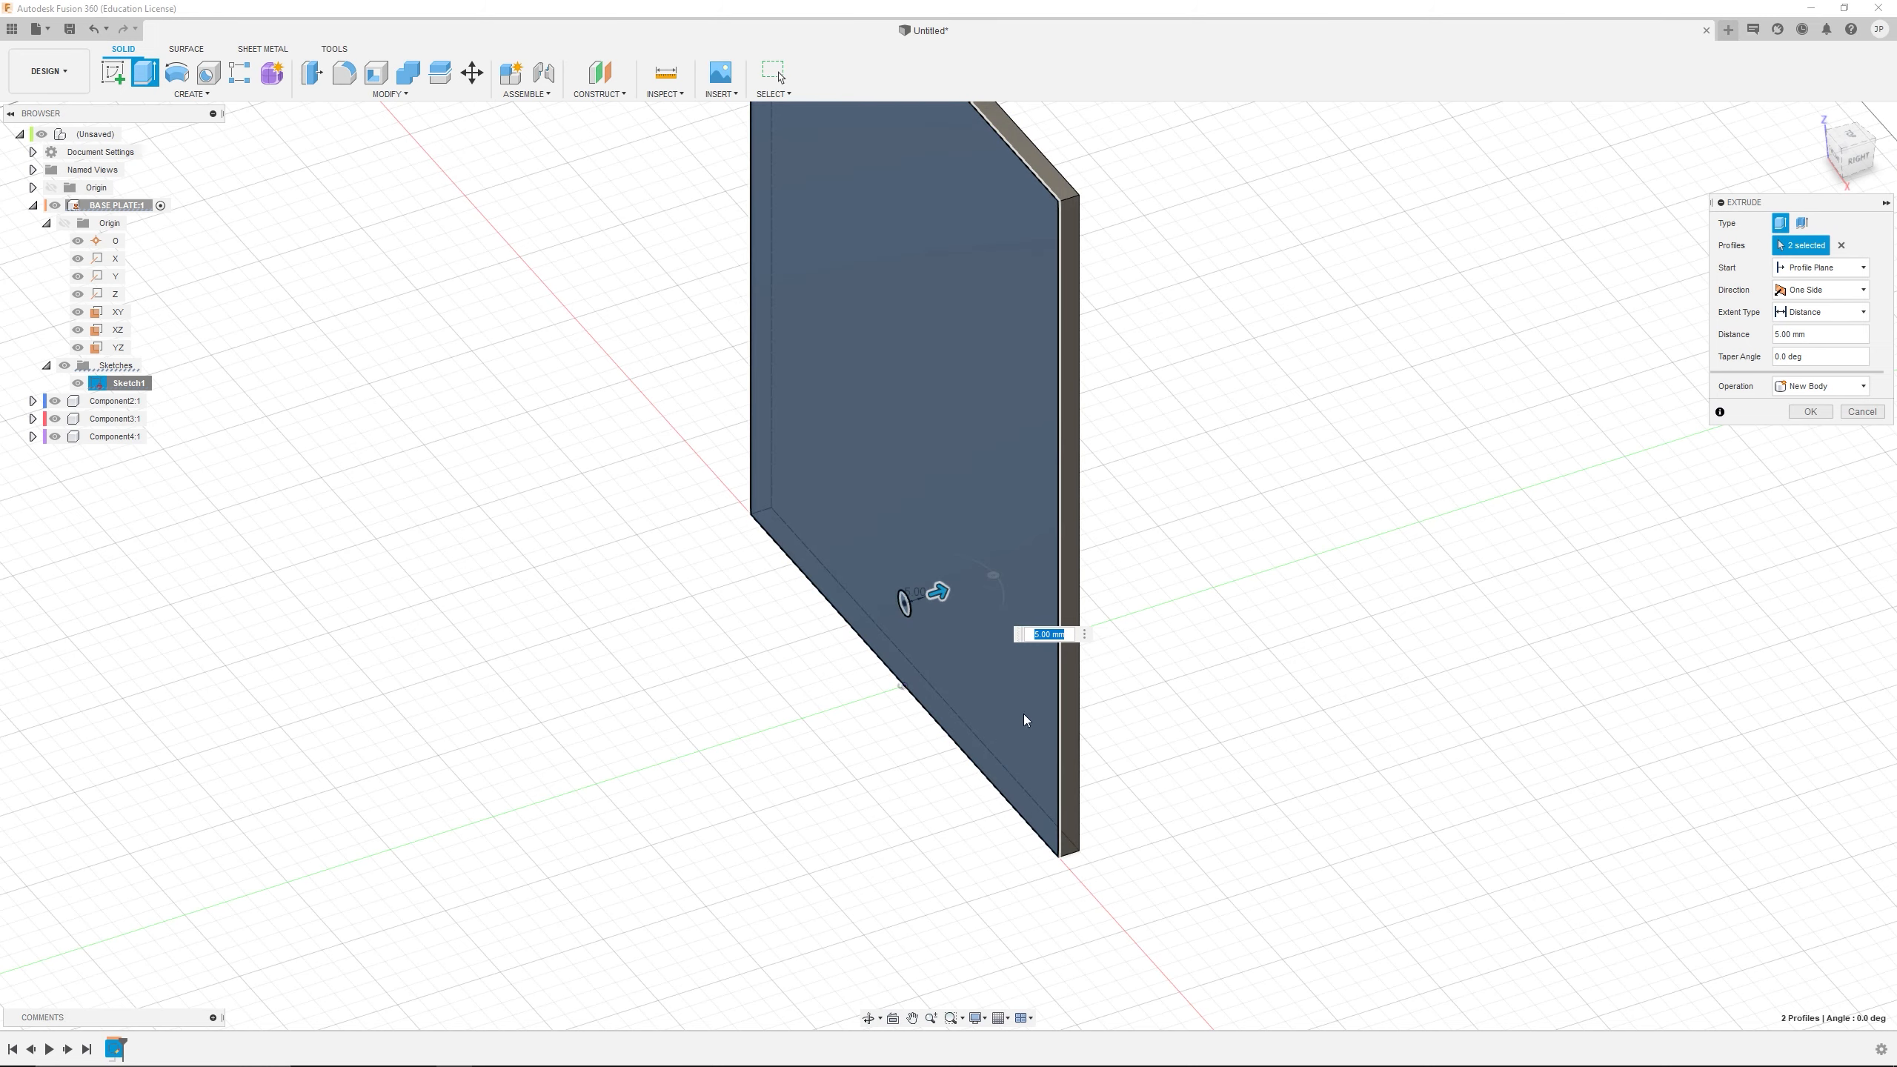
scroll(1137, 819, down, 3)
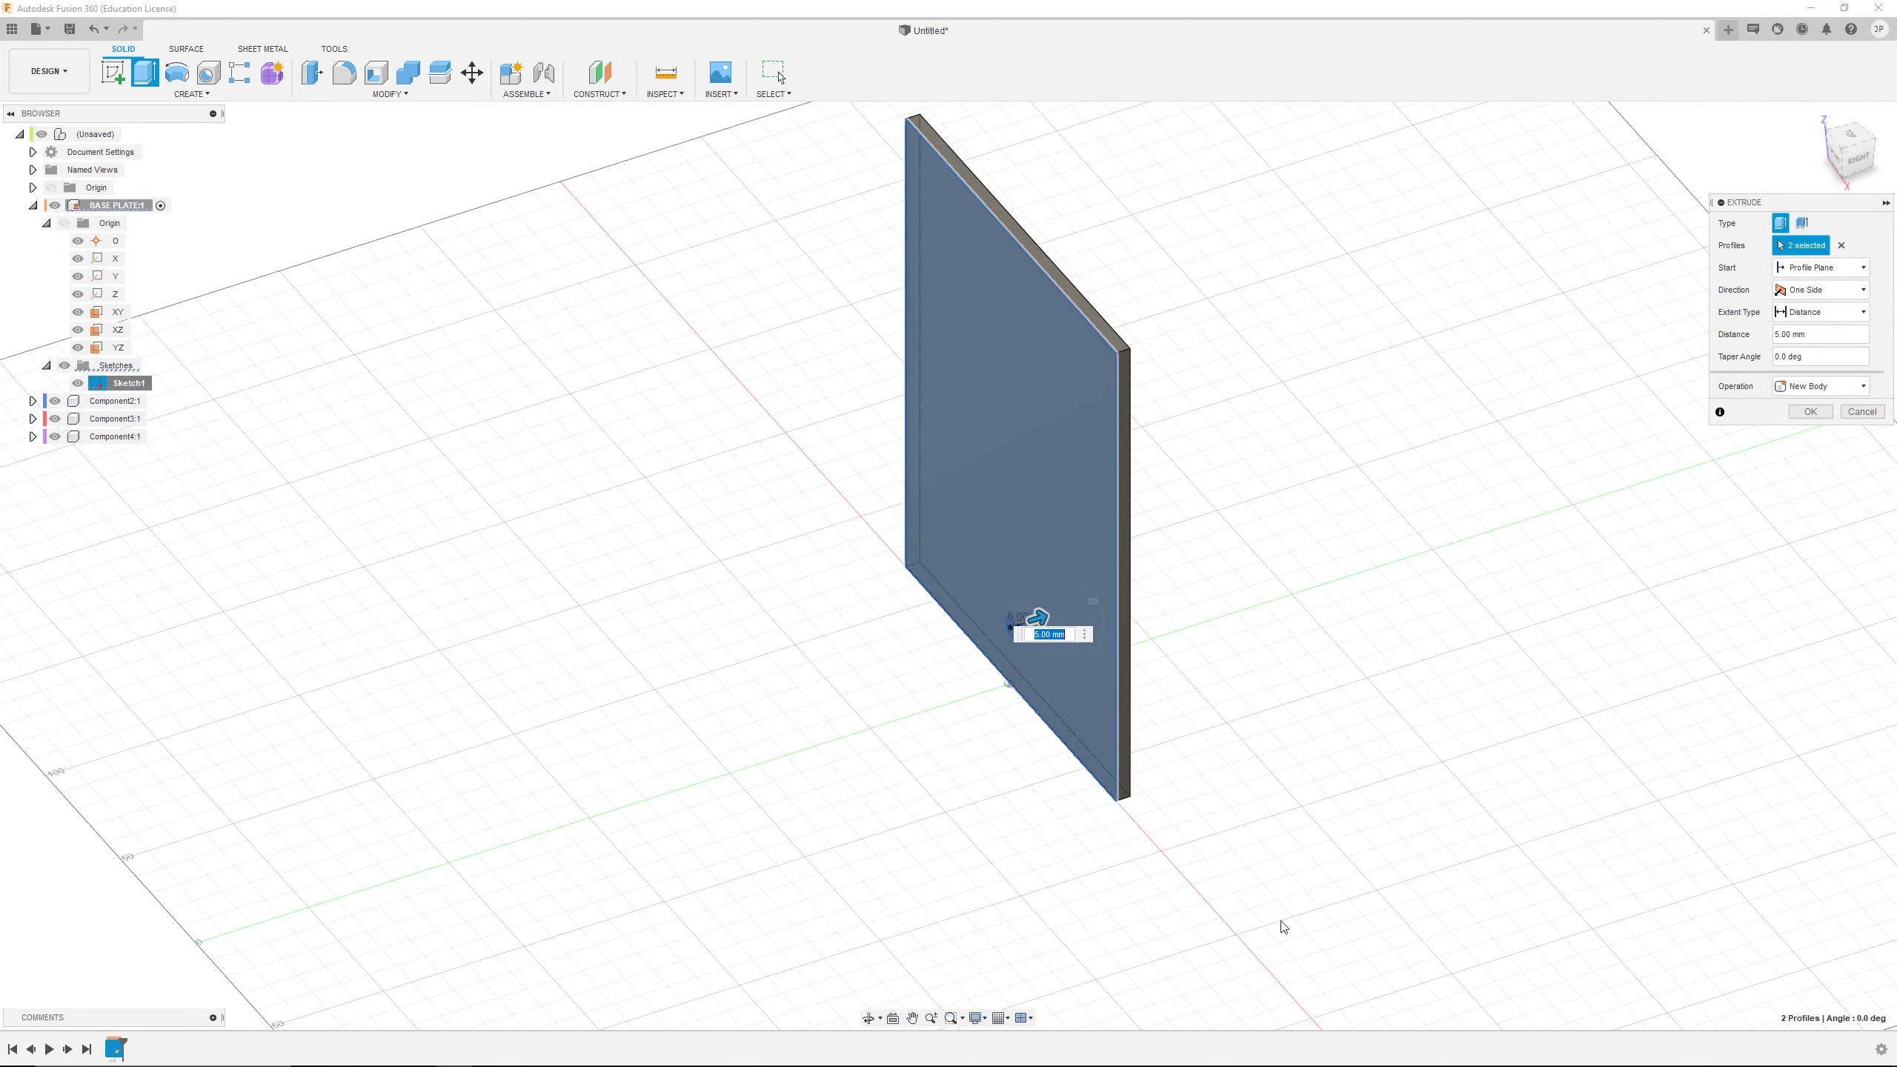
mouse_move(1160, 627)
shift+middle_down()
mouse_move(1131, 619)
mouse_move(1131, 590)
mouse_move(1173, 635)
shift+middle_up()
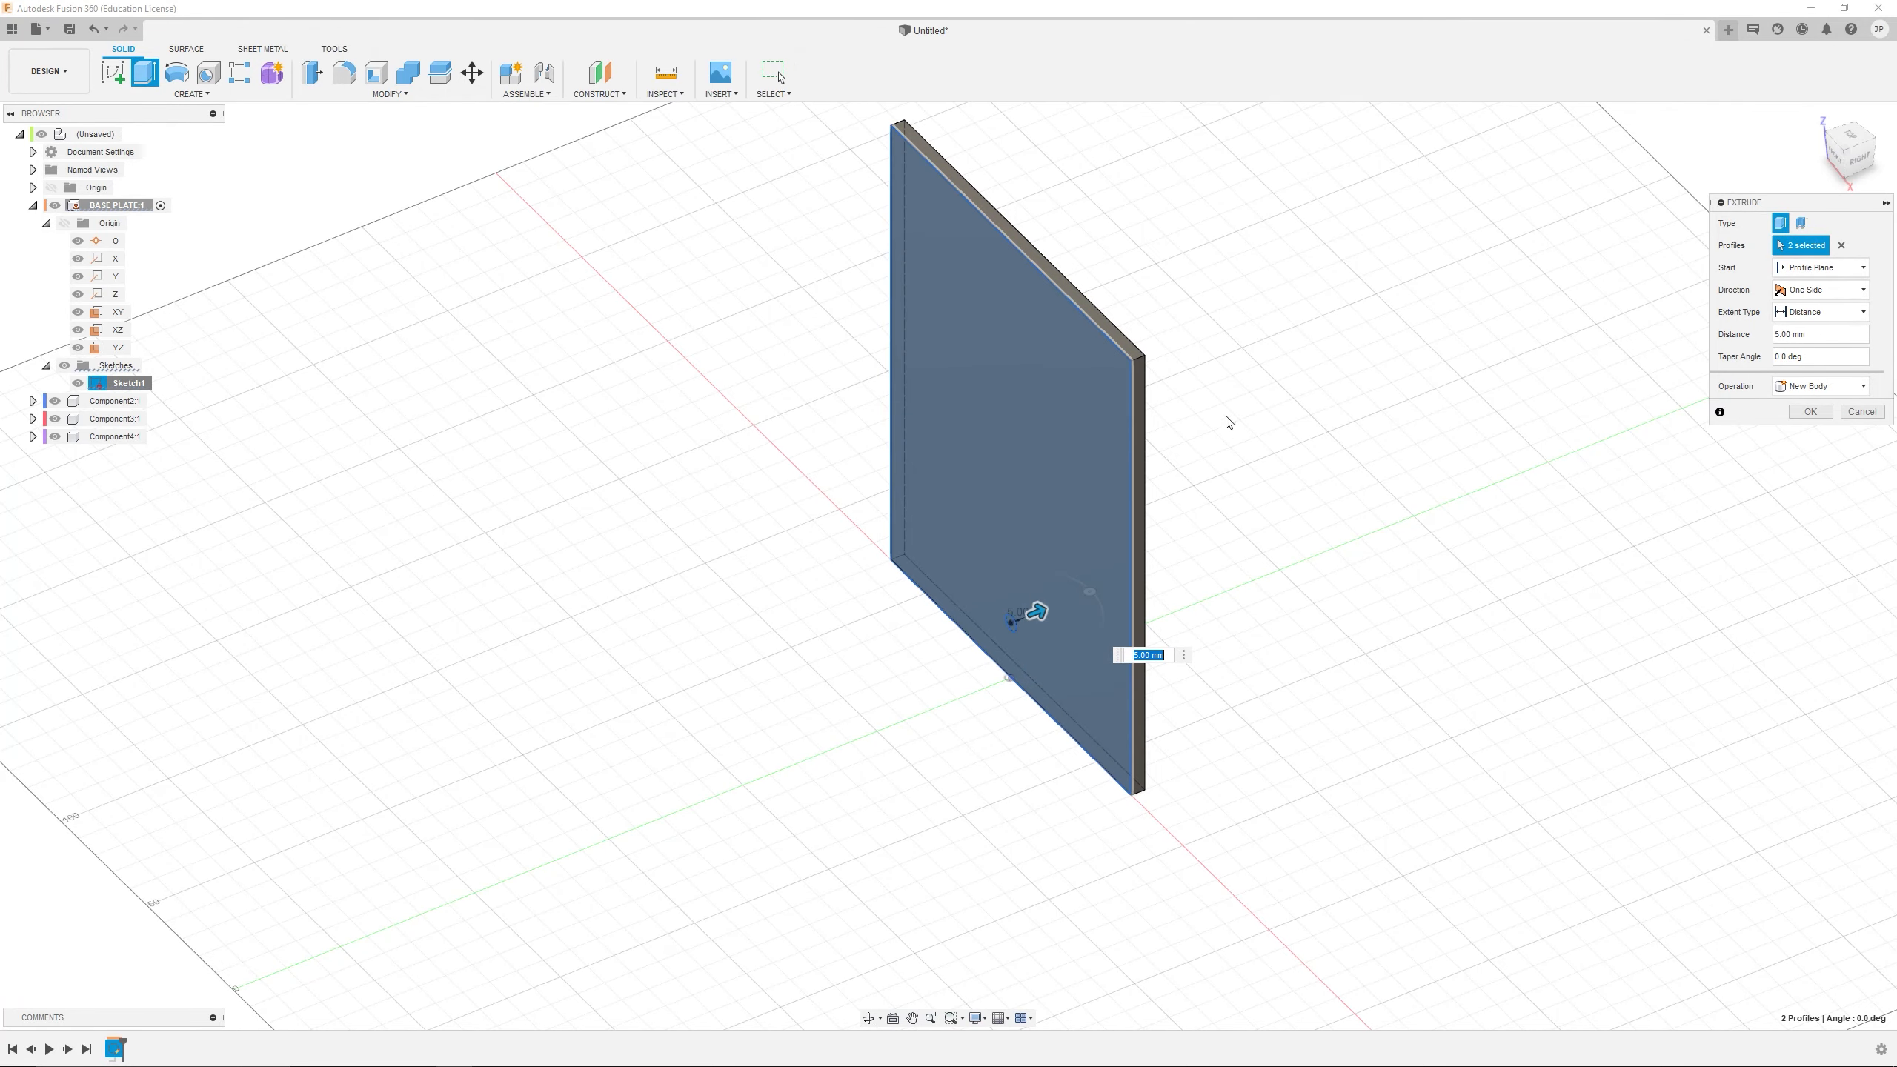
Set the extrusion distance to 10 mm and create the base plate as a new body
scroll(1038, 617, up, 2)
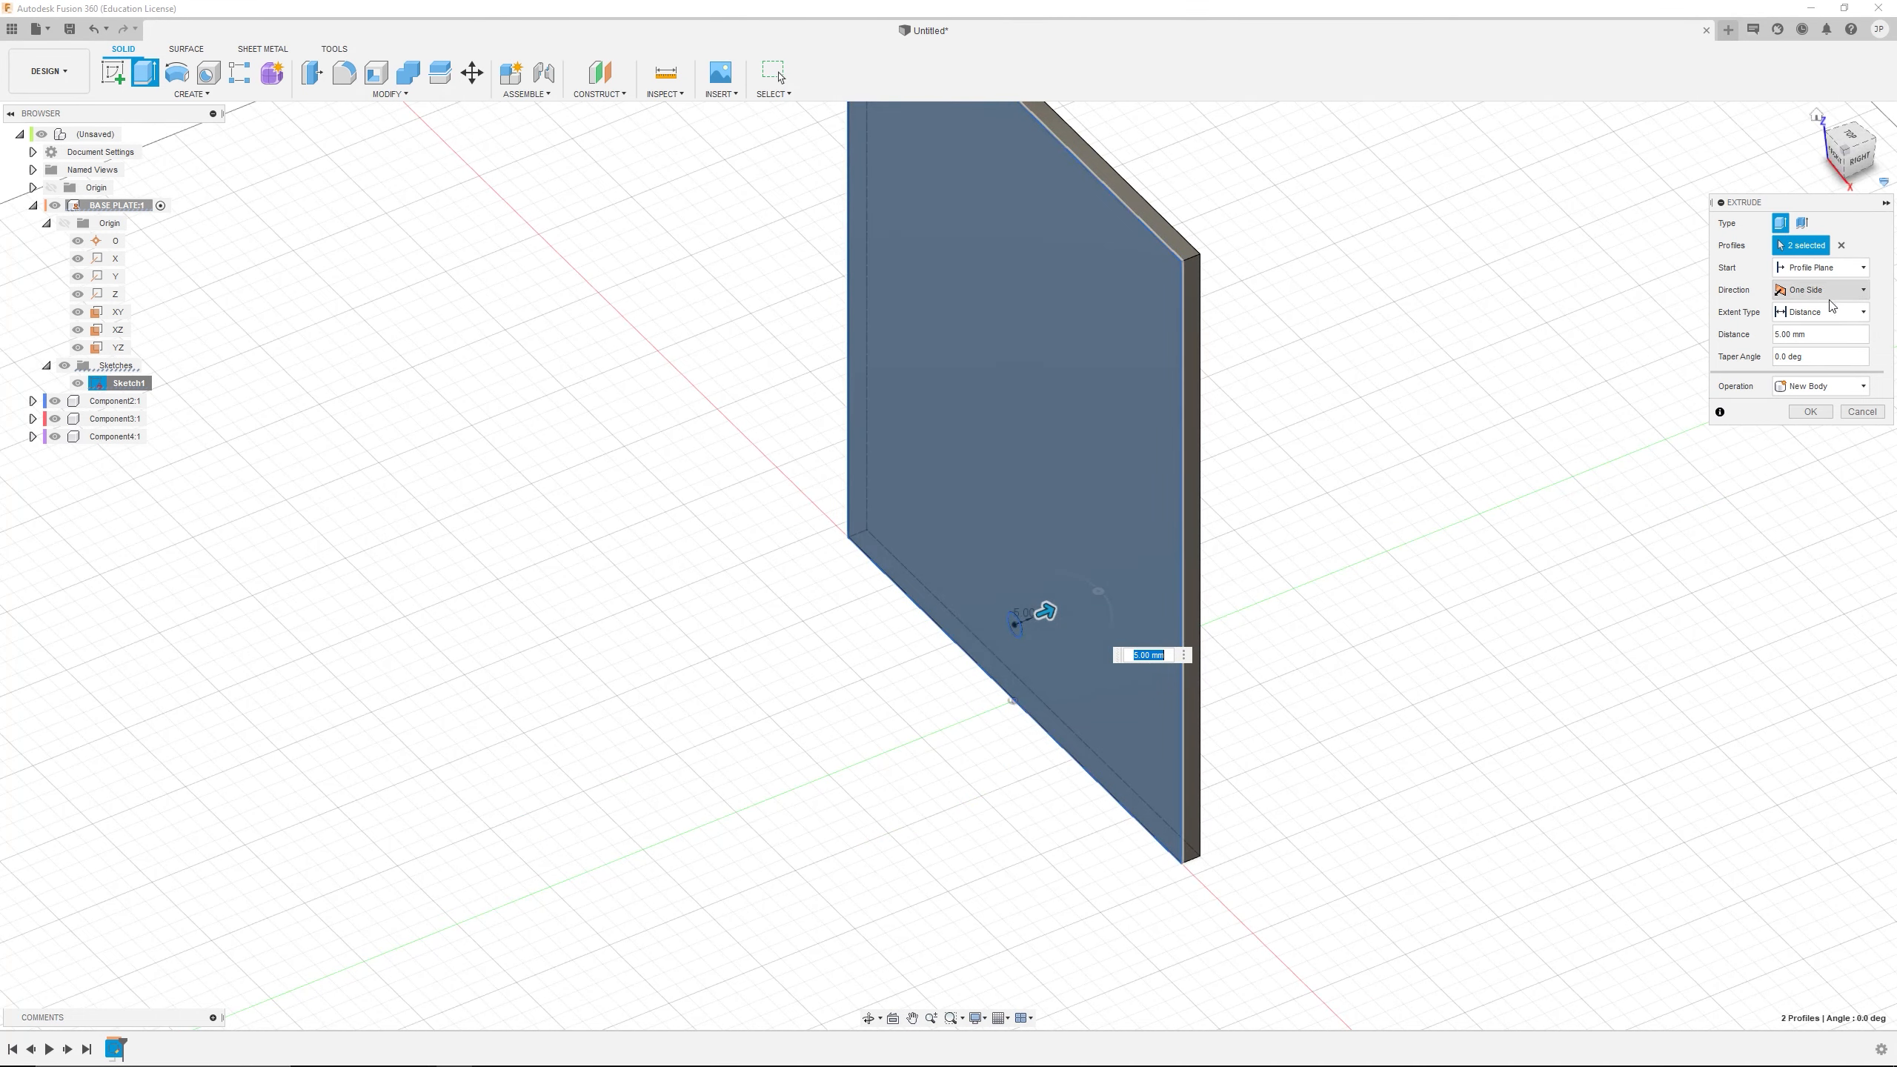
double_click(1818, 342)
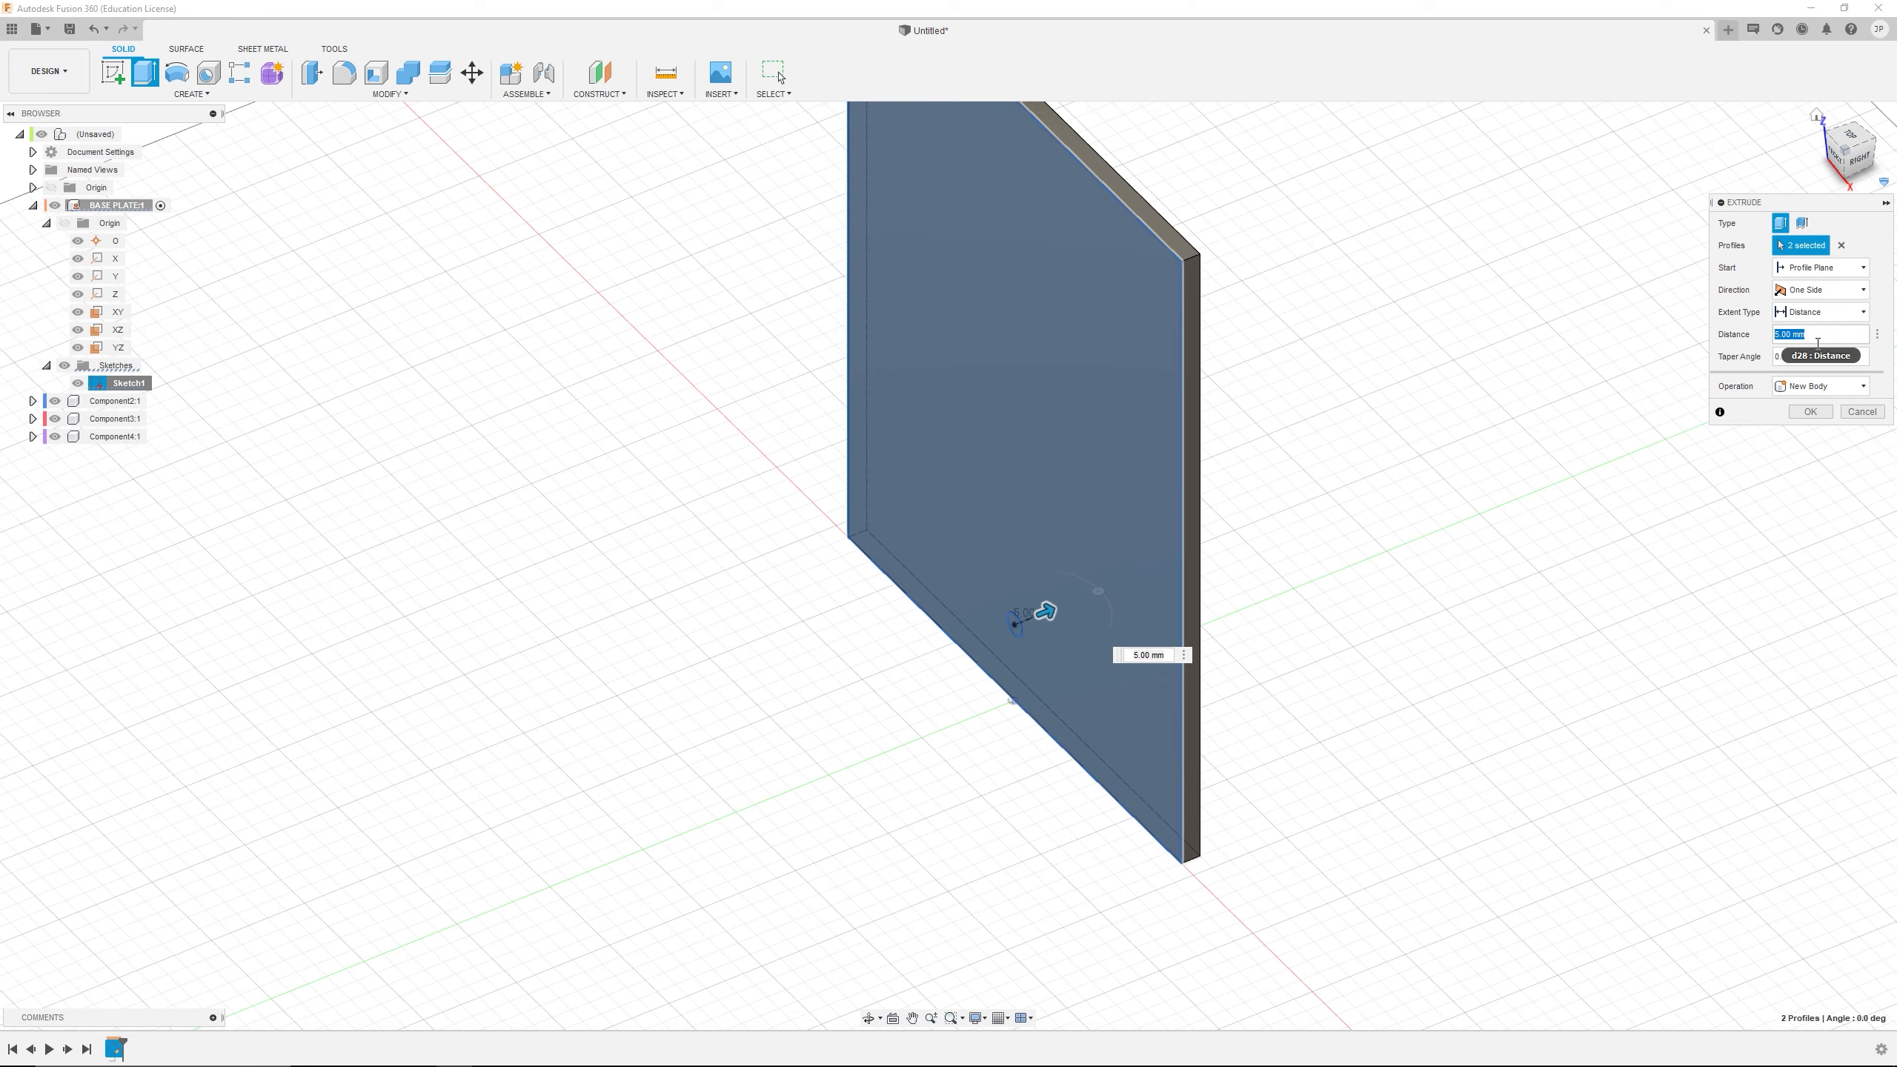
text(10)
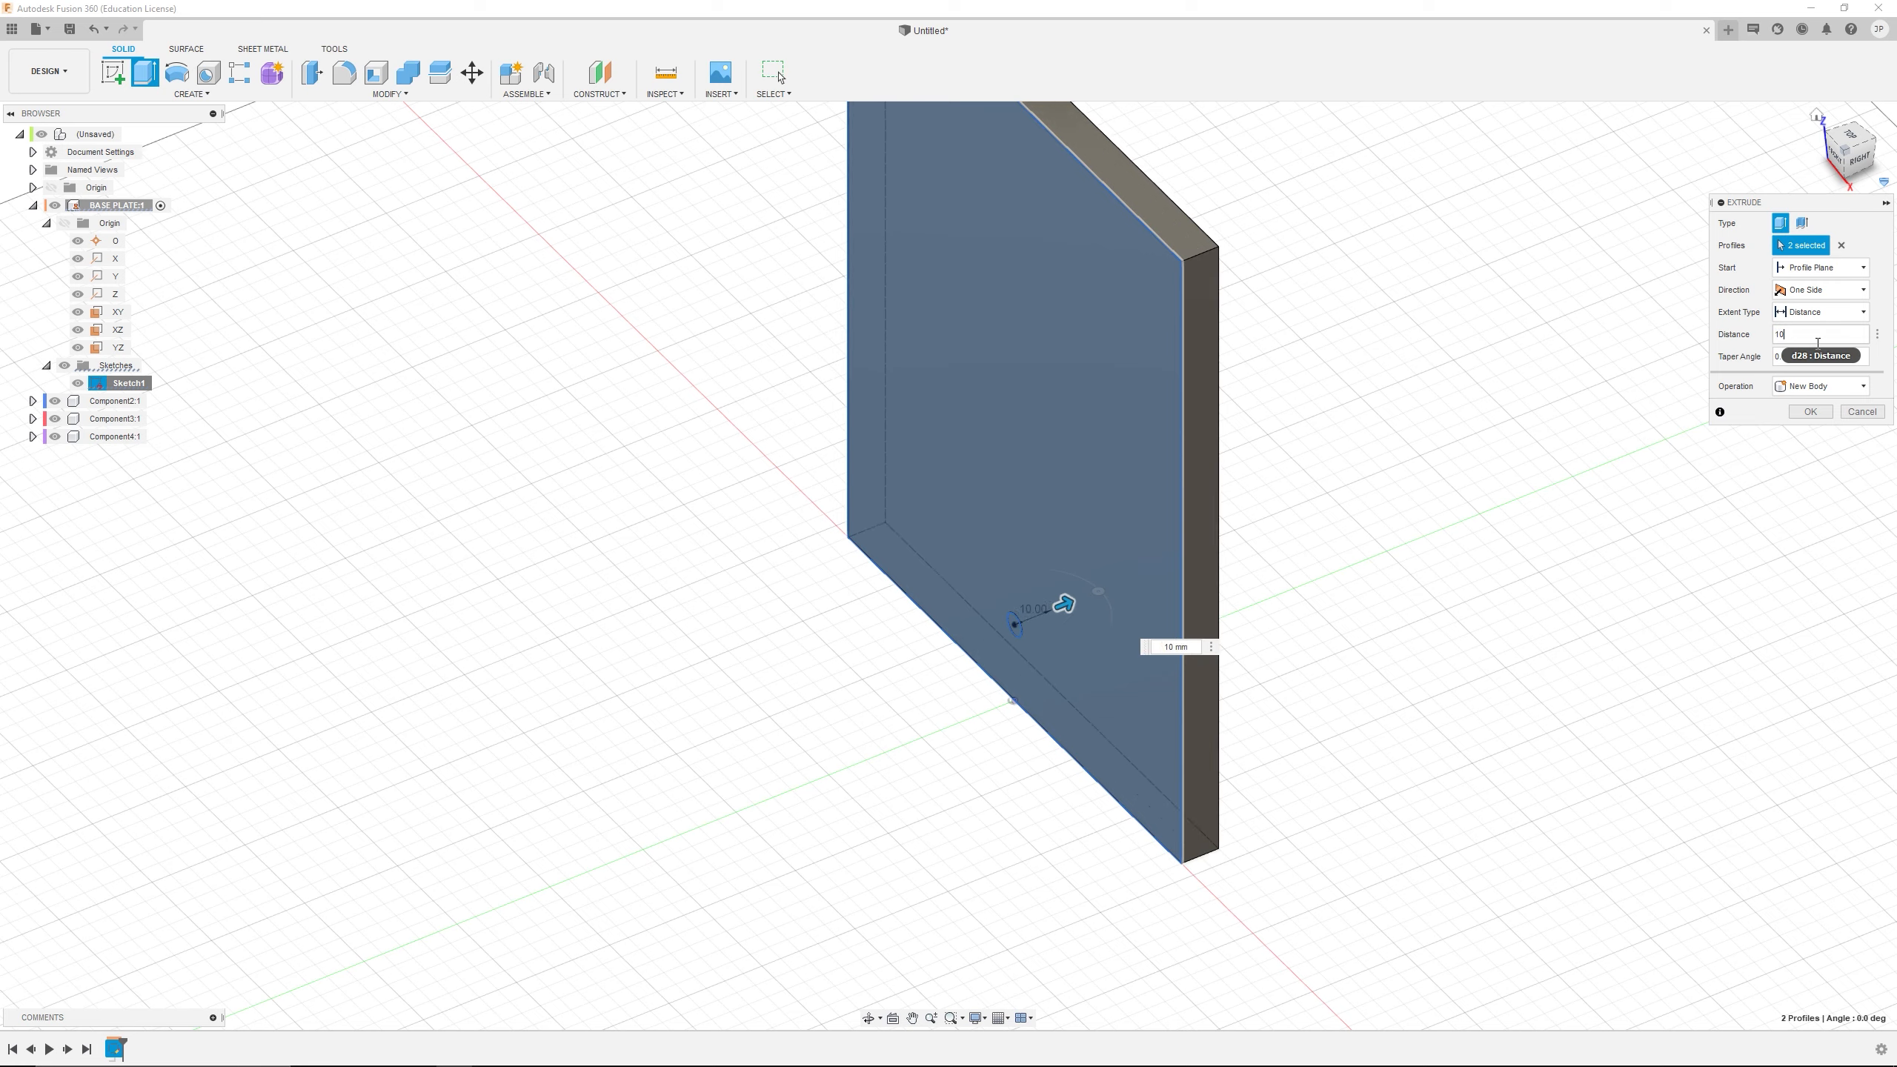
click(1803, 414)
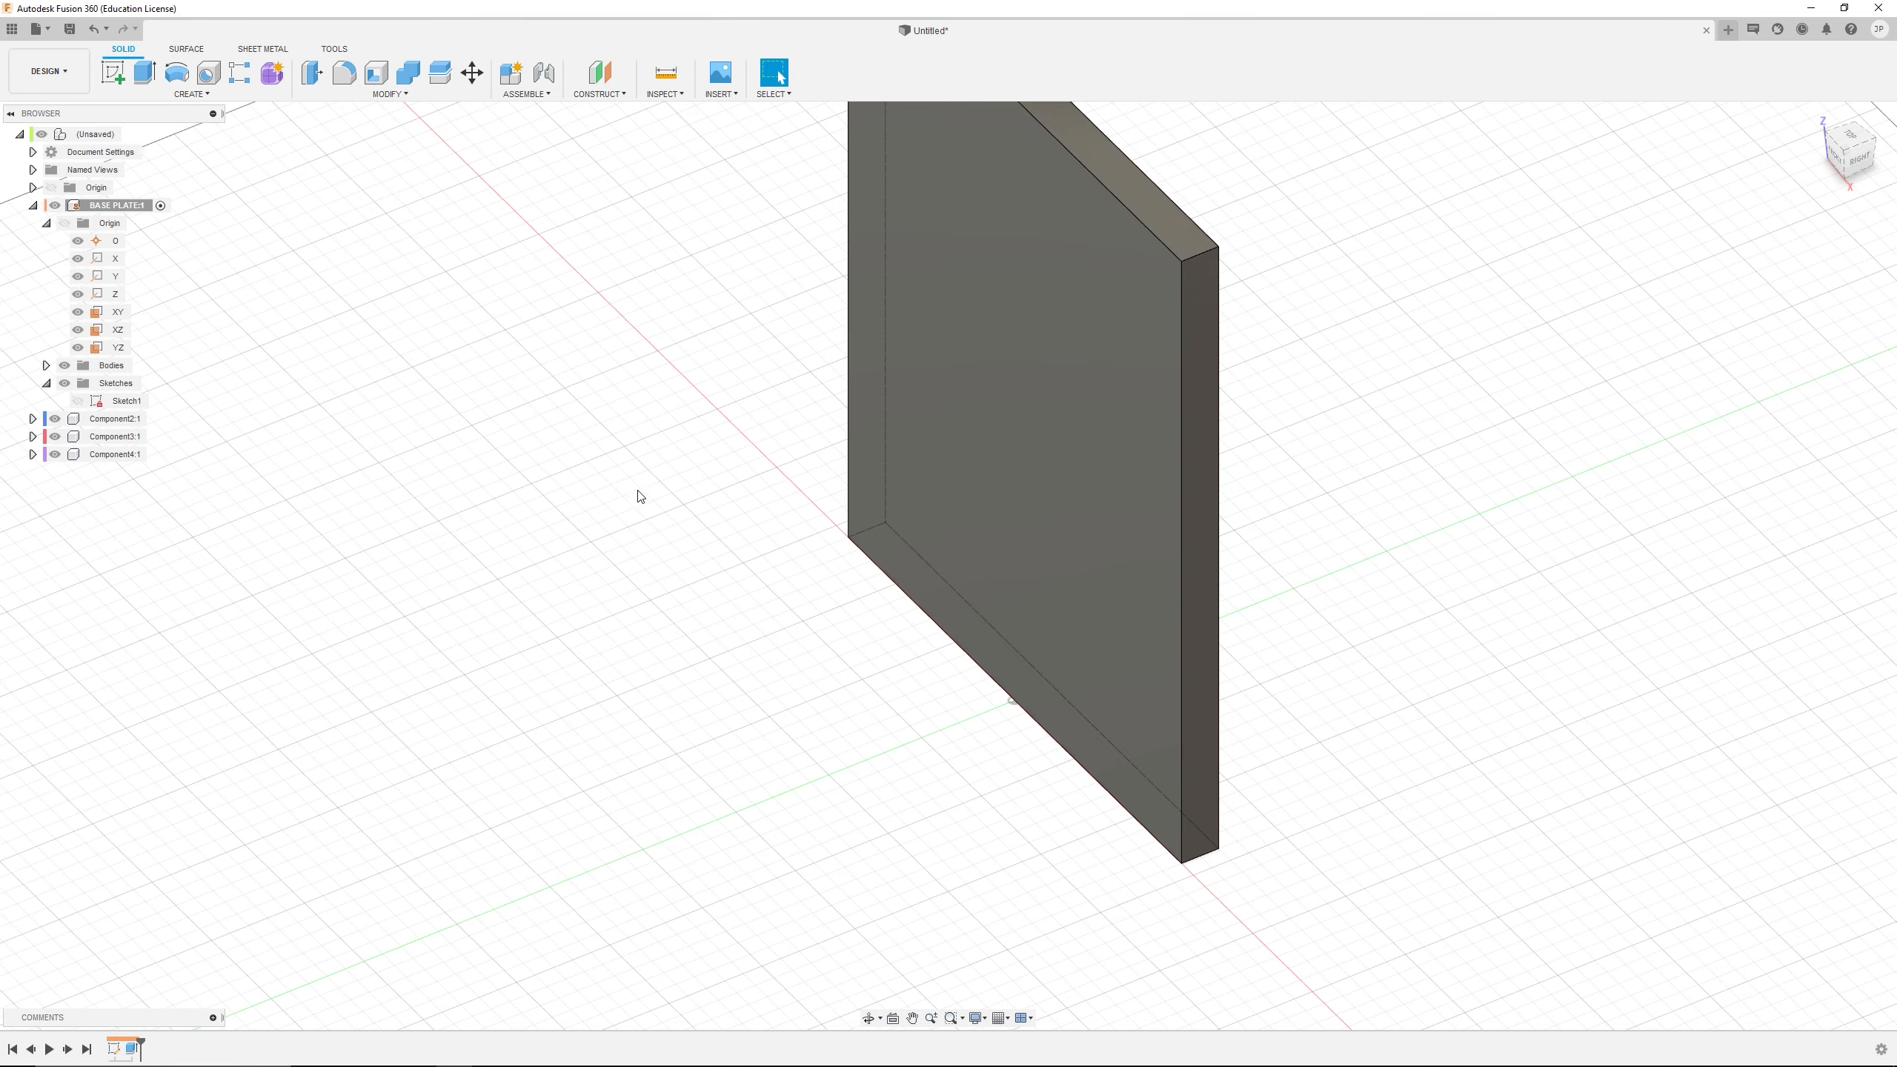
scroll(1220, 373, down, 4)
shift+middle_drag(1220, 372, 1156, 478)
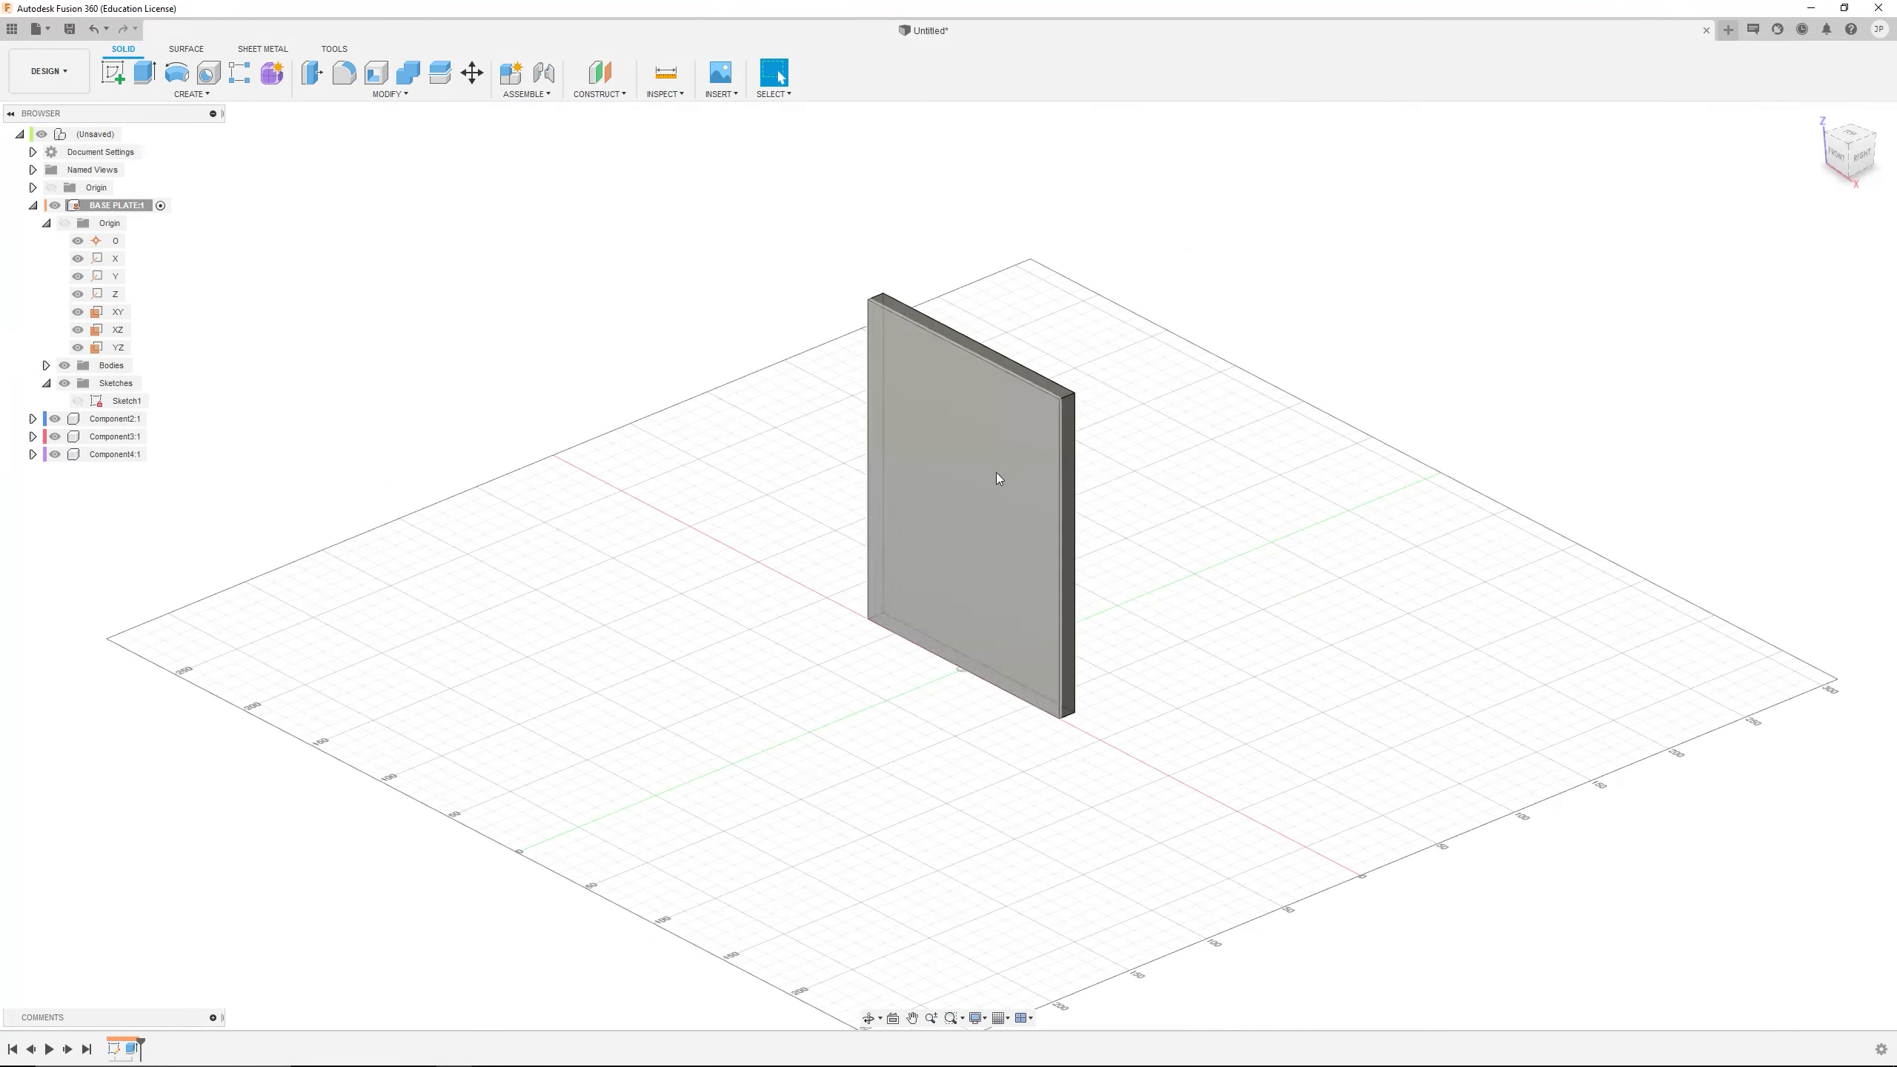
scroll(993, 472, up, 3)
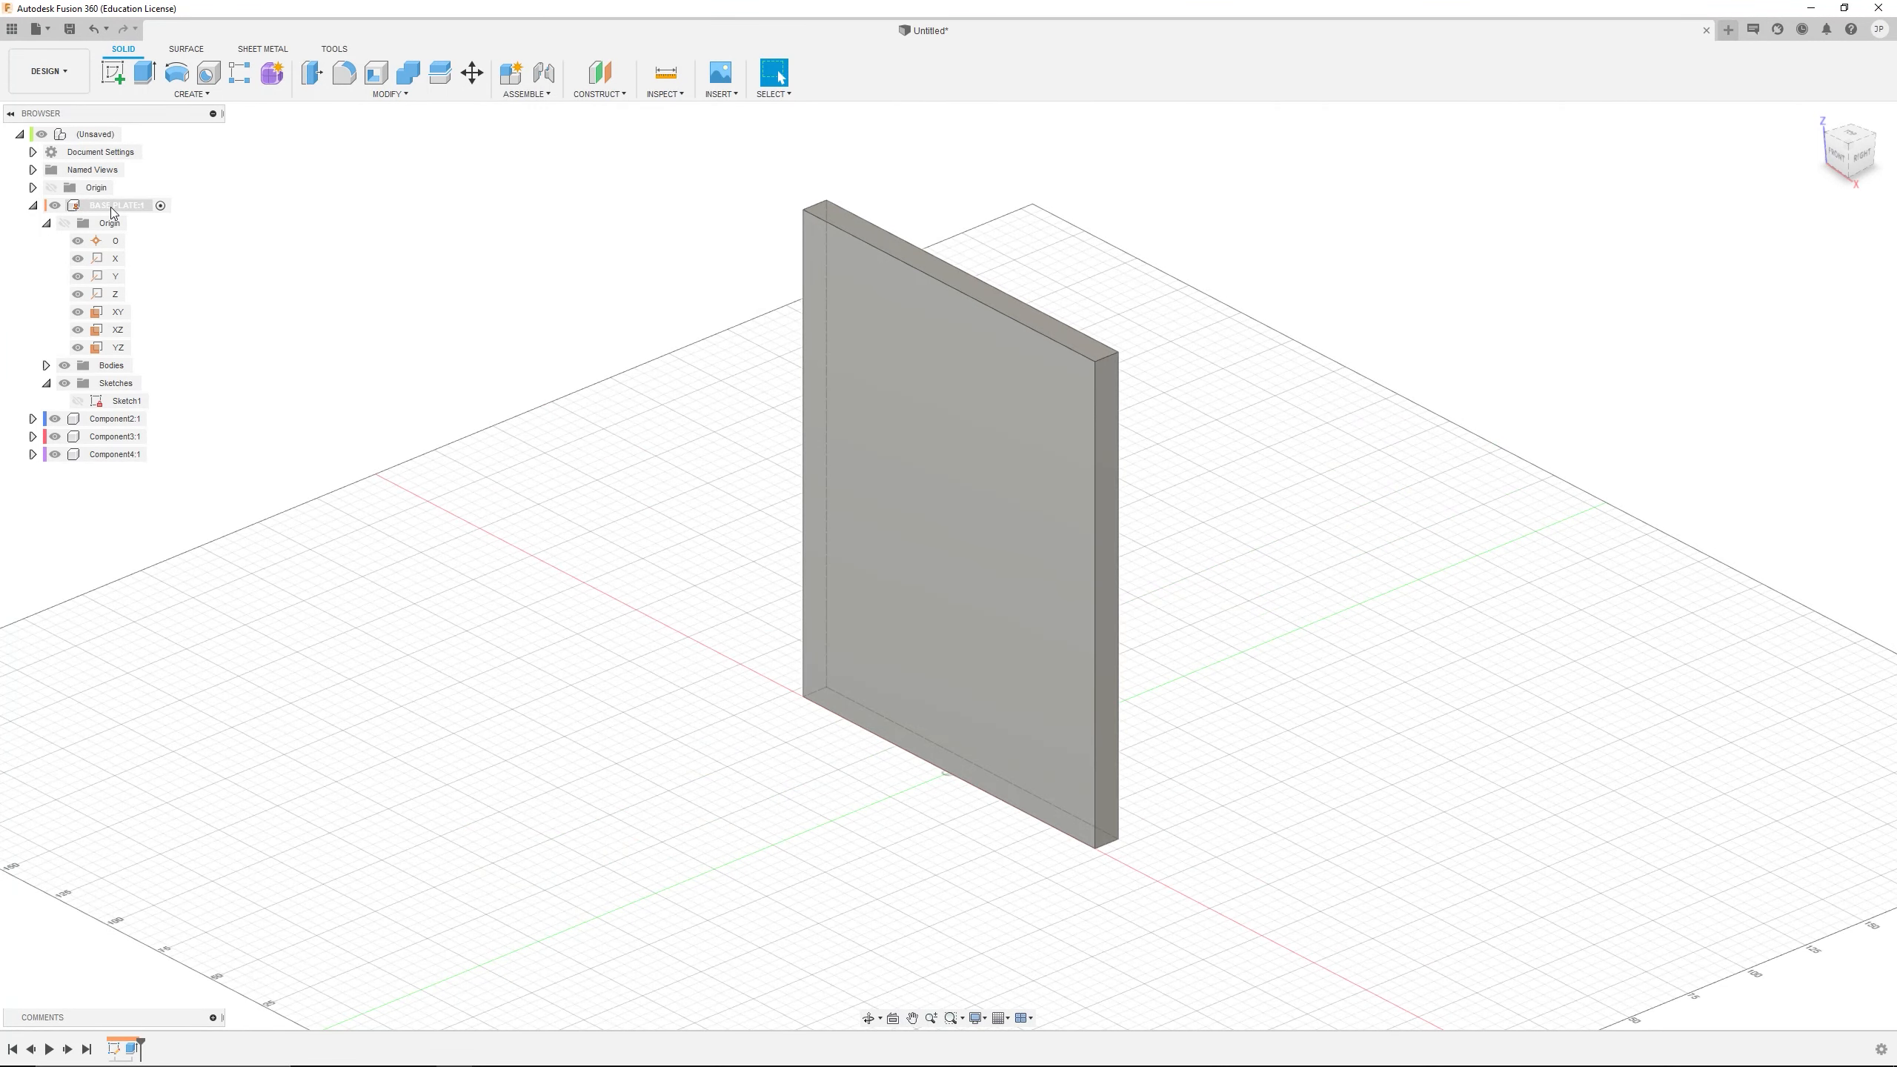
Examine the BASE PLATE component's bodies, sketches and origin contents against the model
click(46, 382)
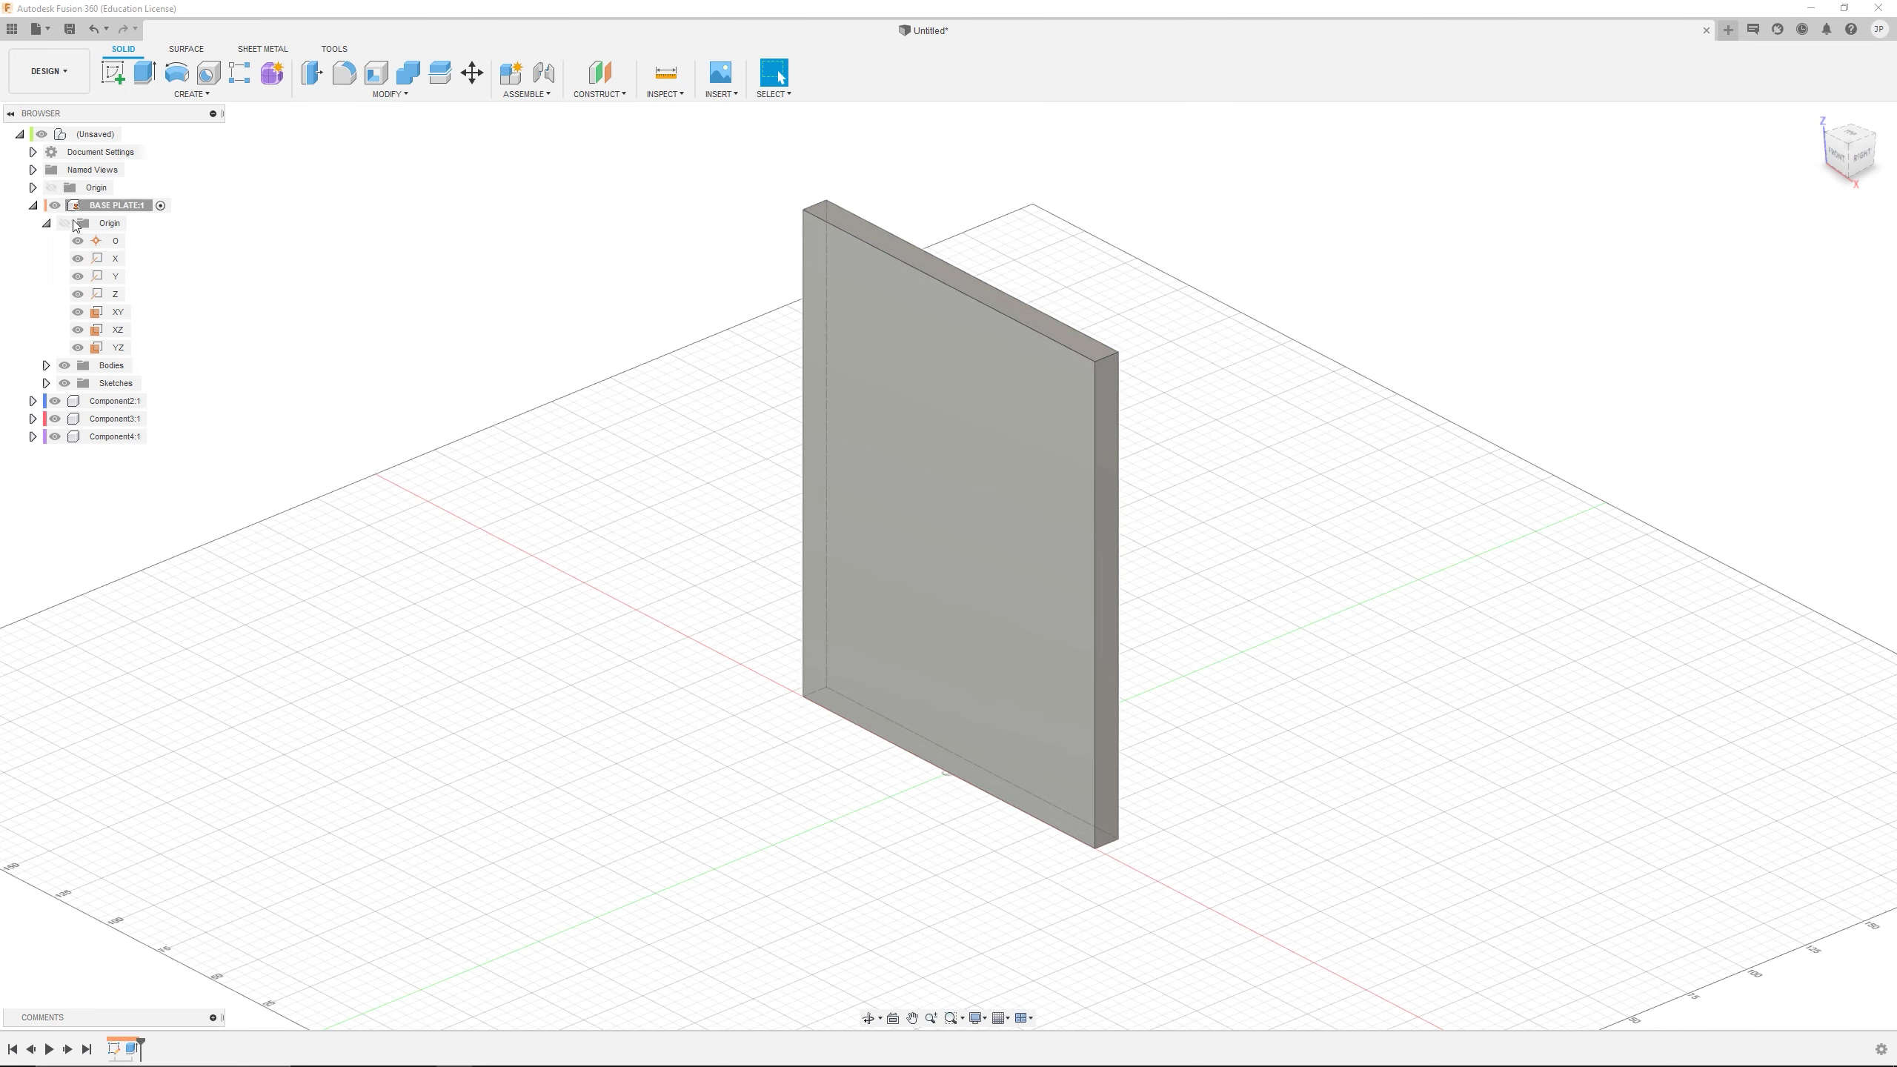
click(45, 365)
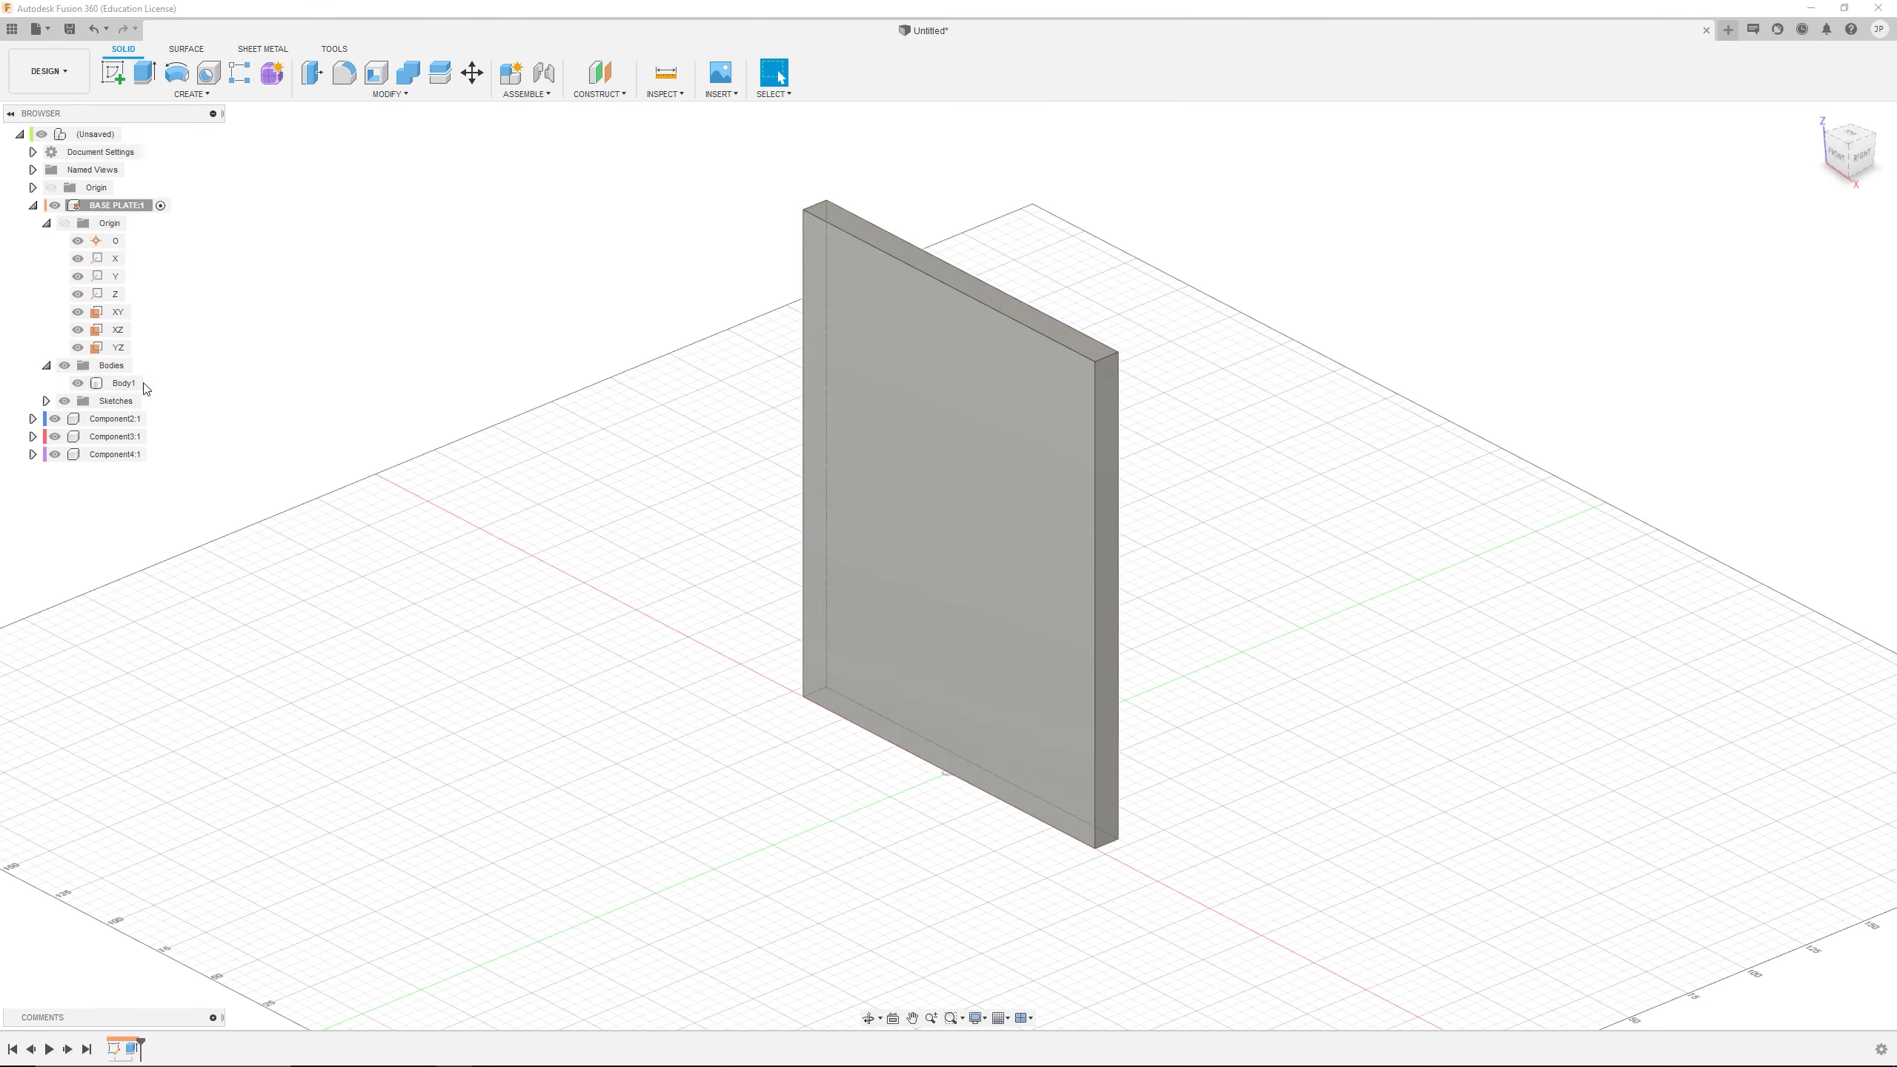
click(34, 206)
click(93, 223)
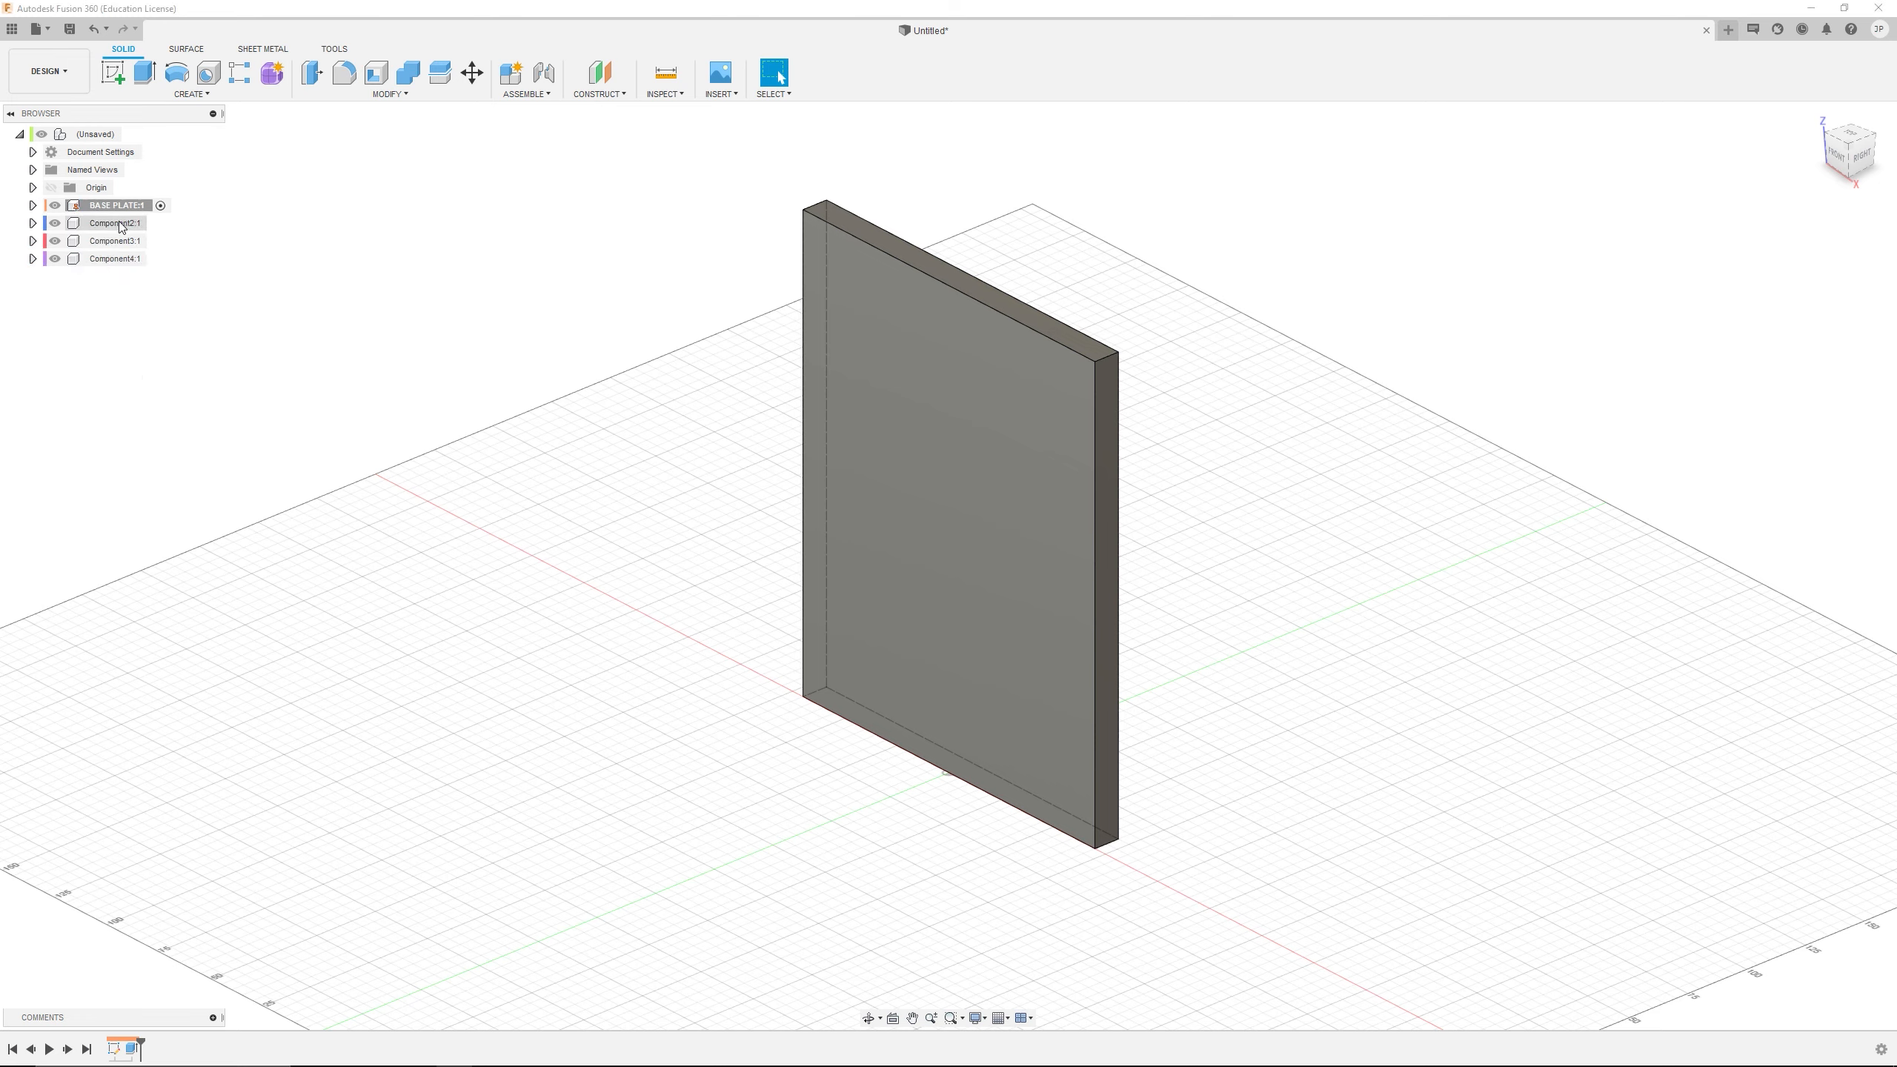
click(293, 229)
click(33, 205)
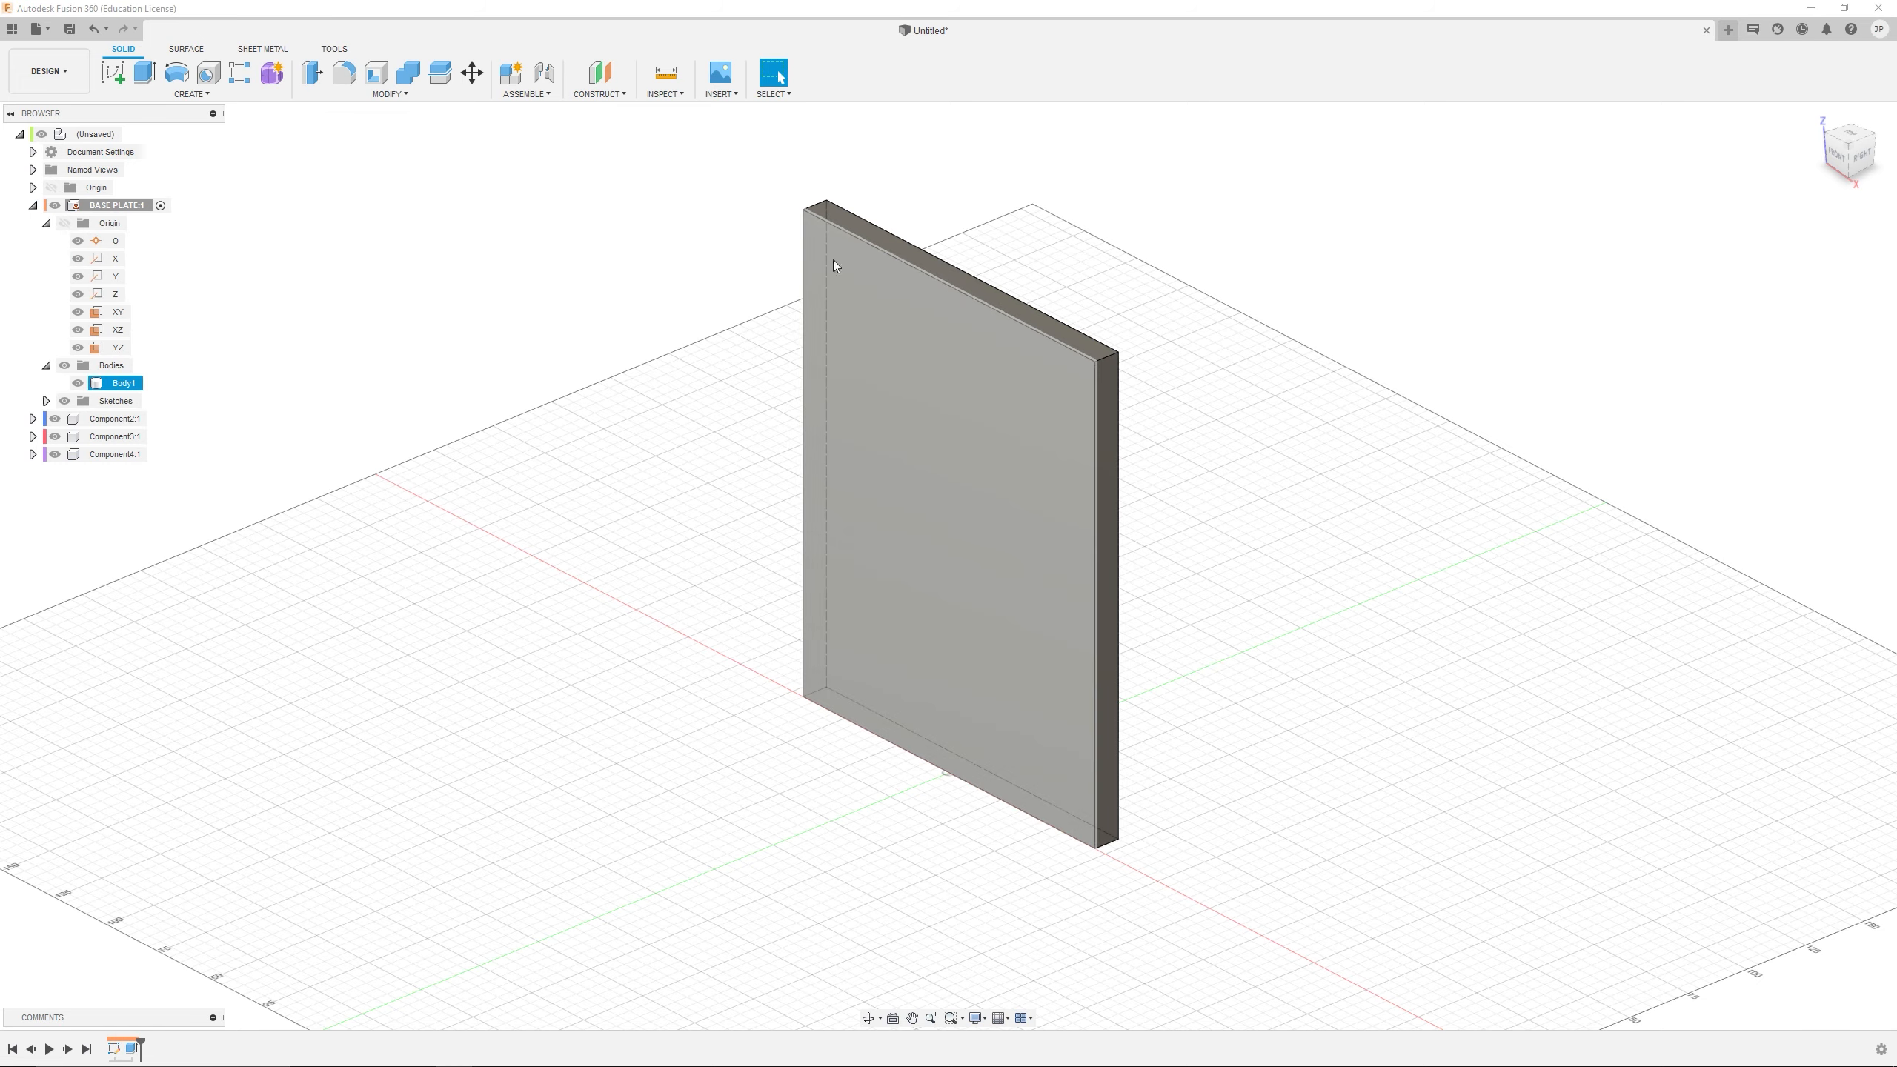
scroll(615, 319, down, 3)
scroll(583, 301, up, 3)
scroll(604, 300, up, 1)
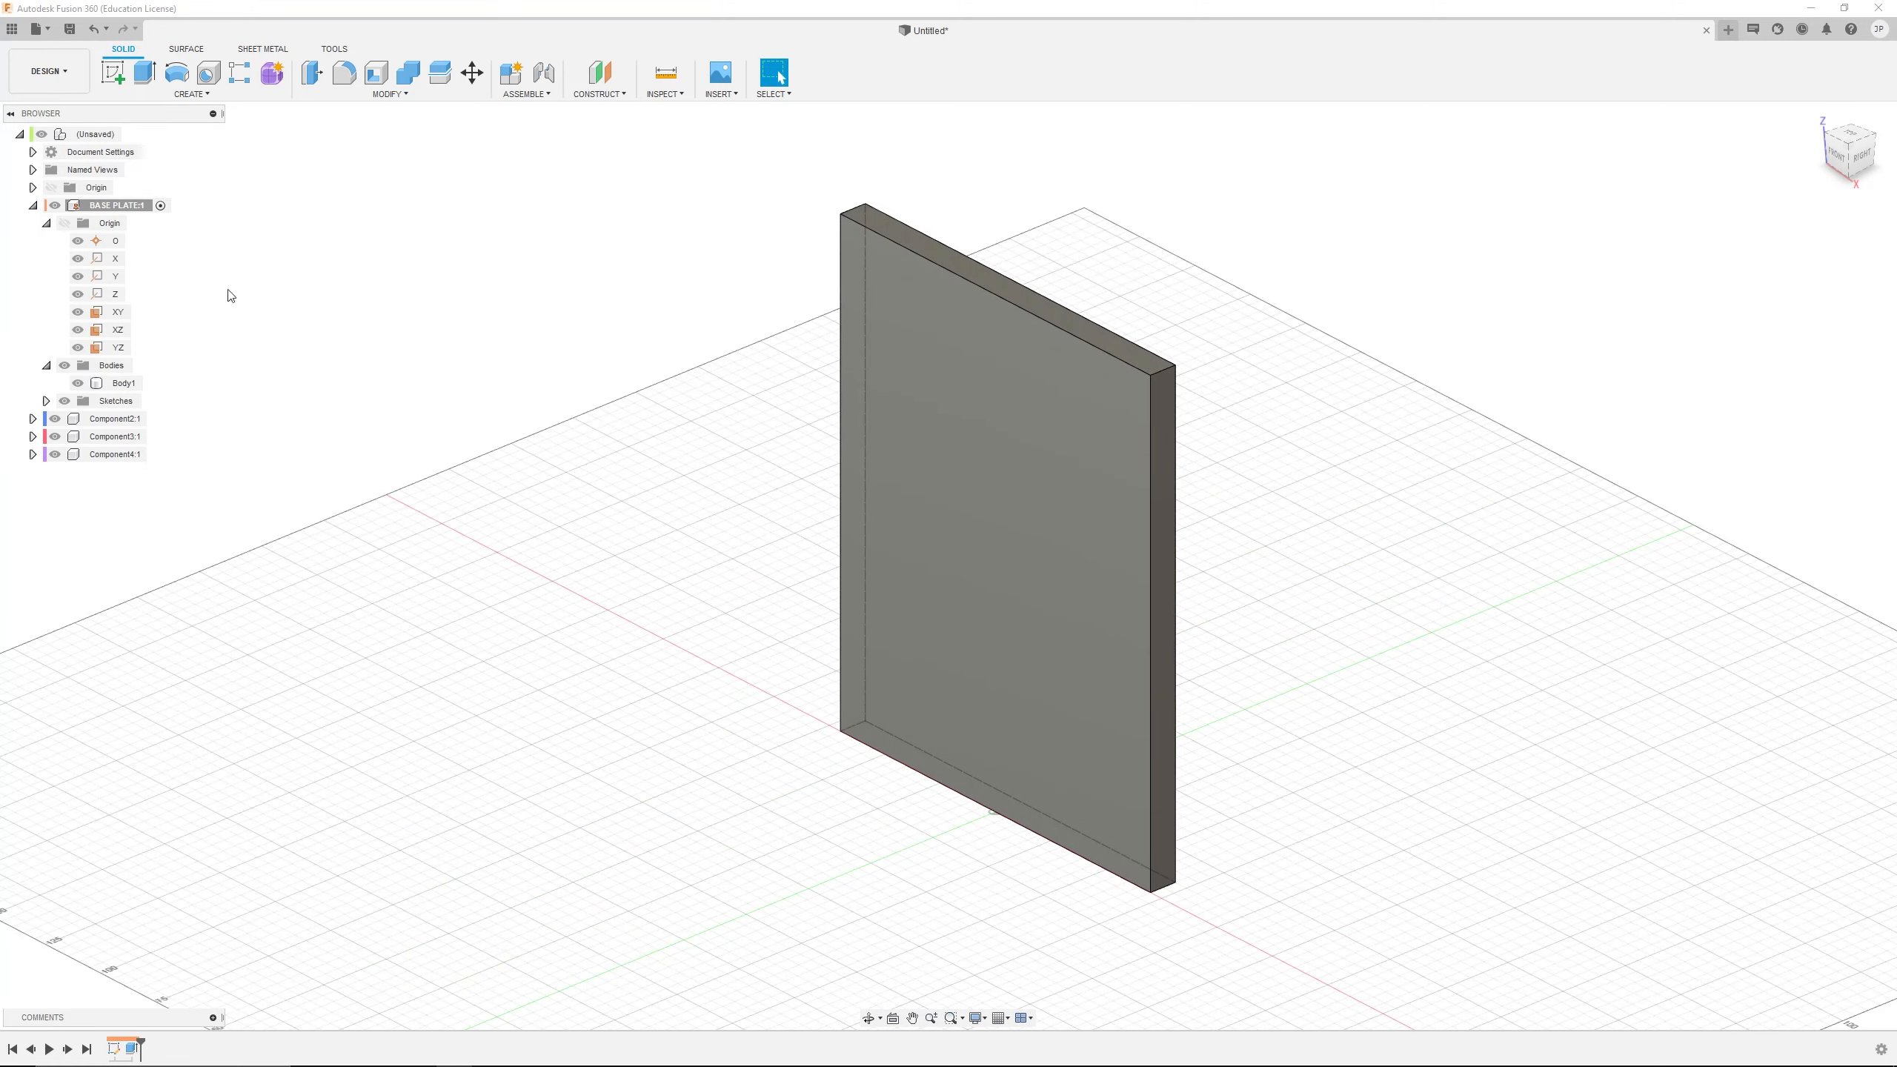
click(83, 241)
click(45, 364)
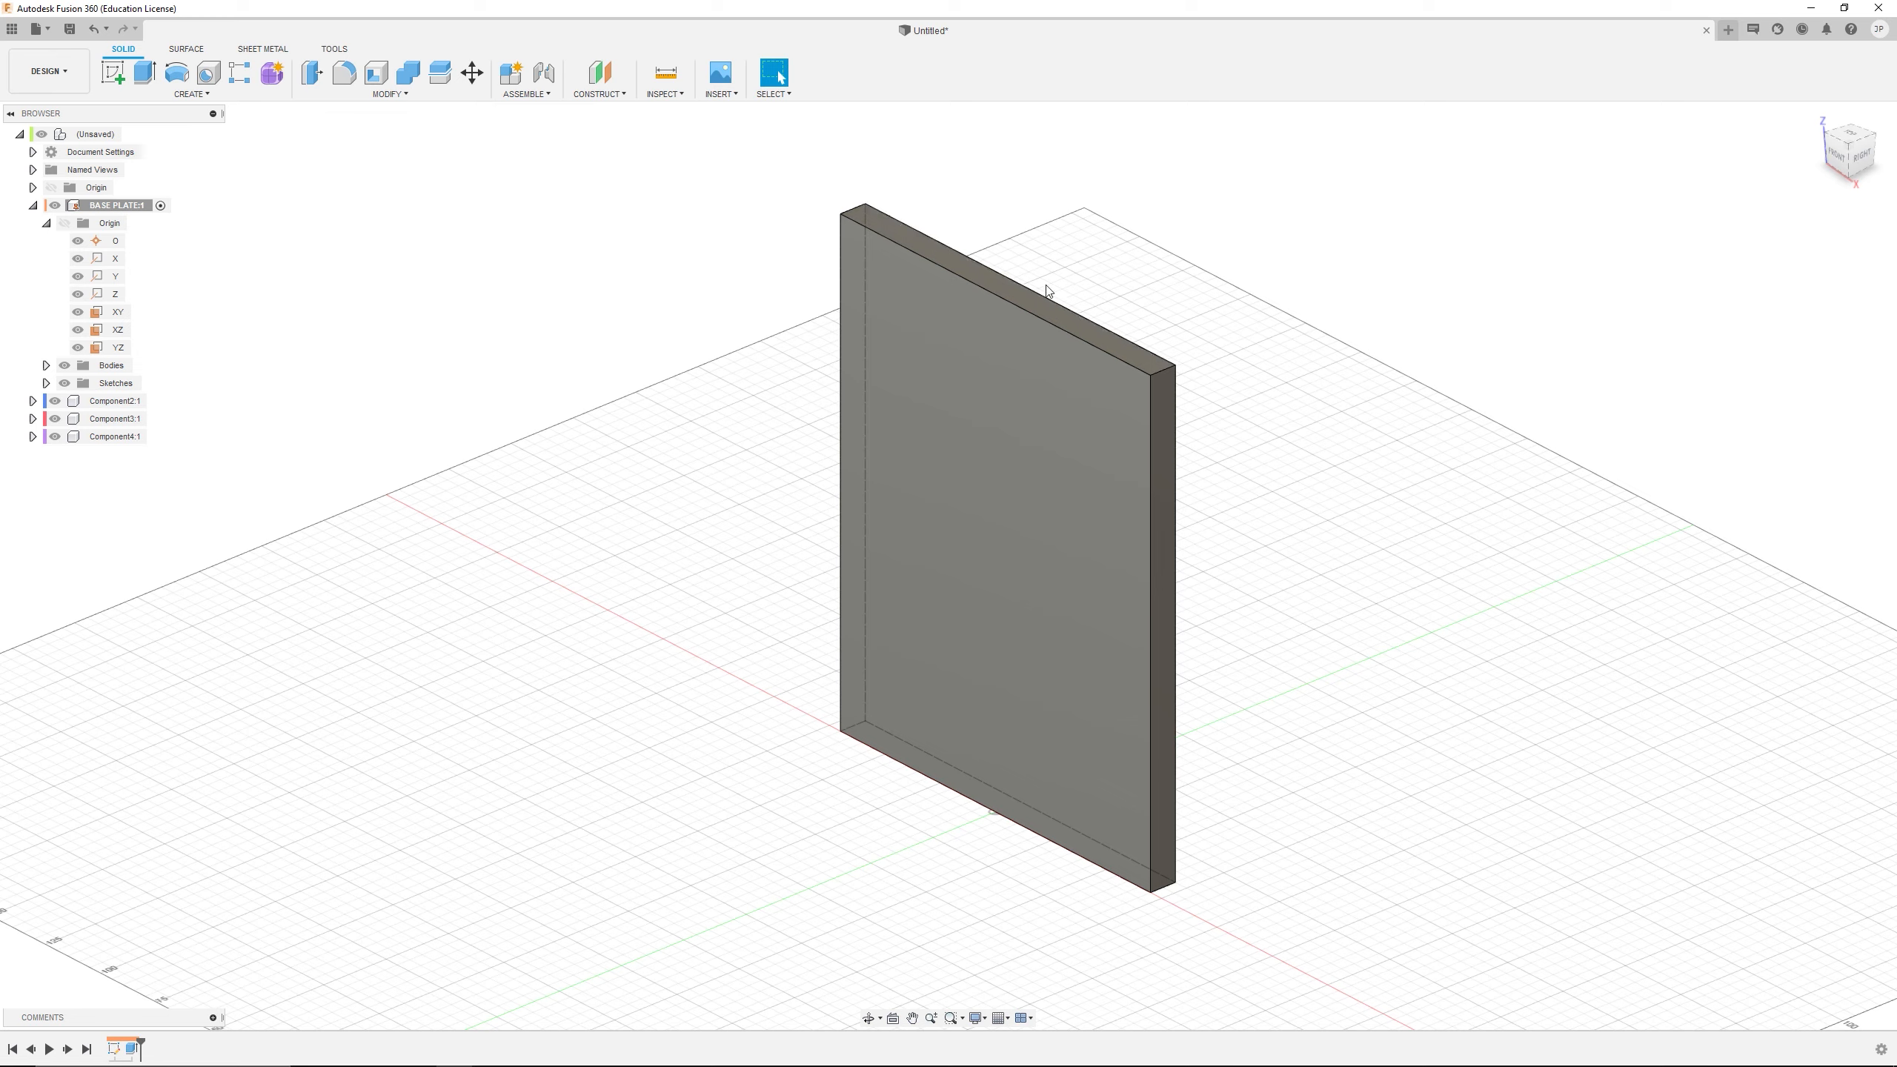
click(113, 73)
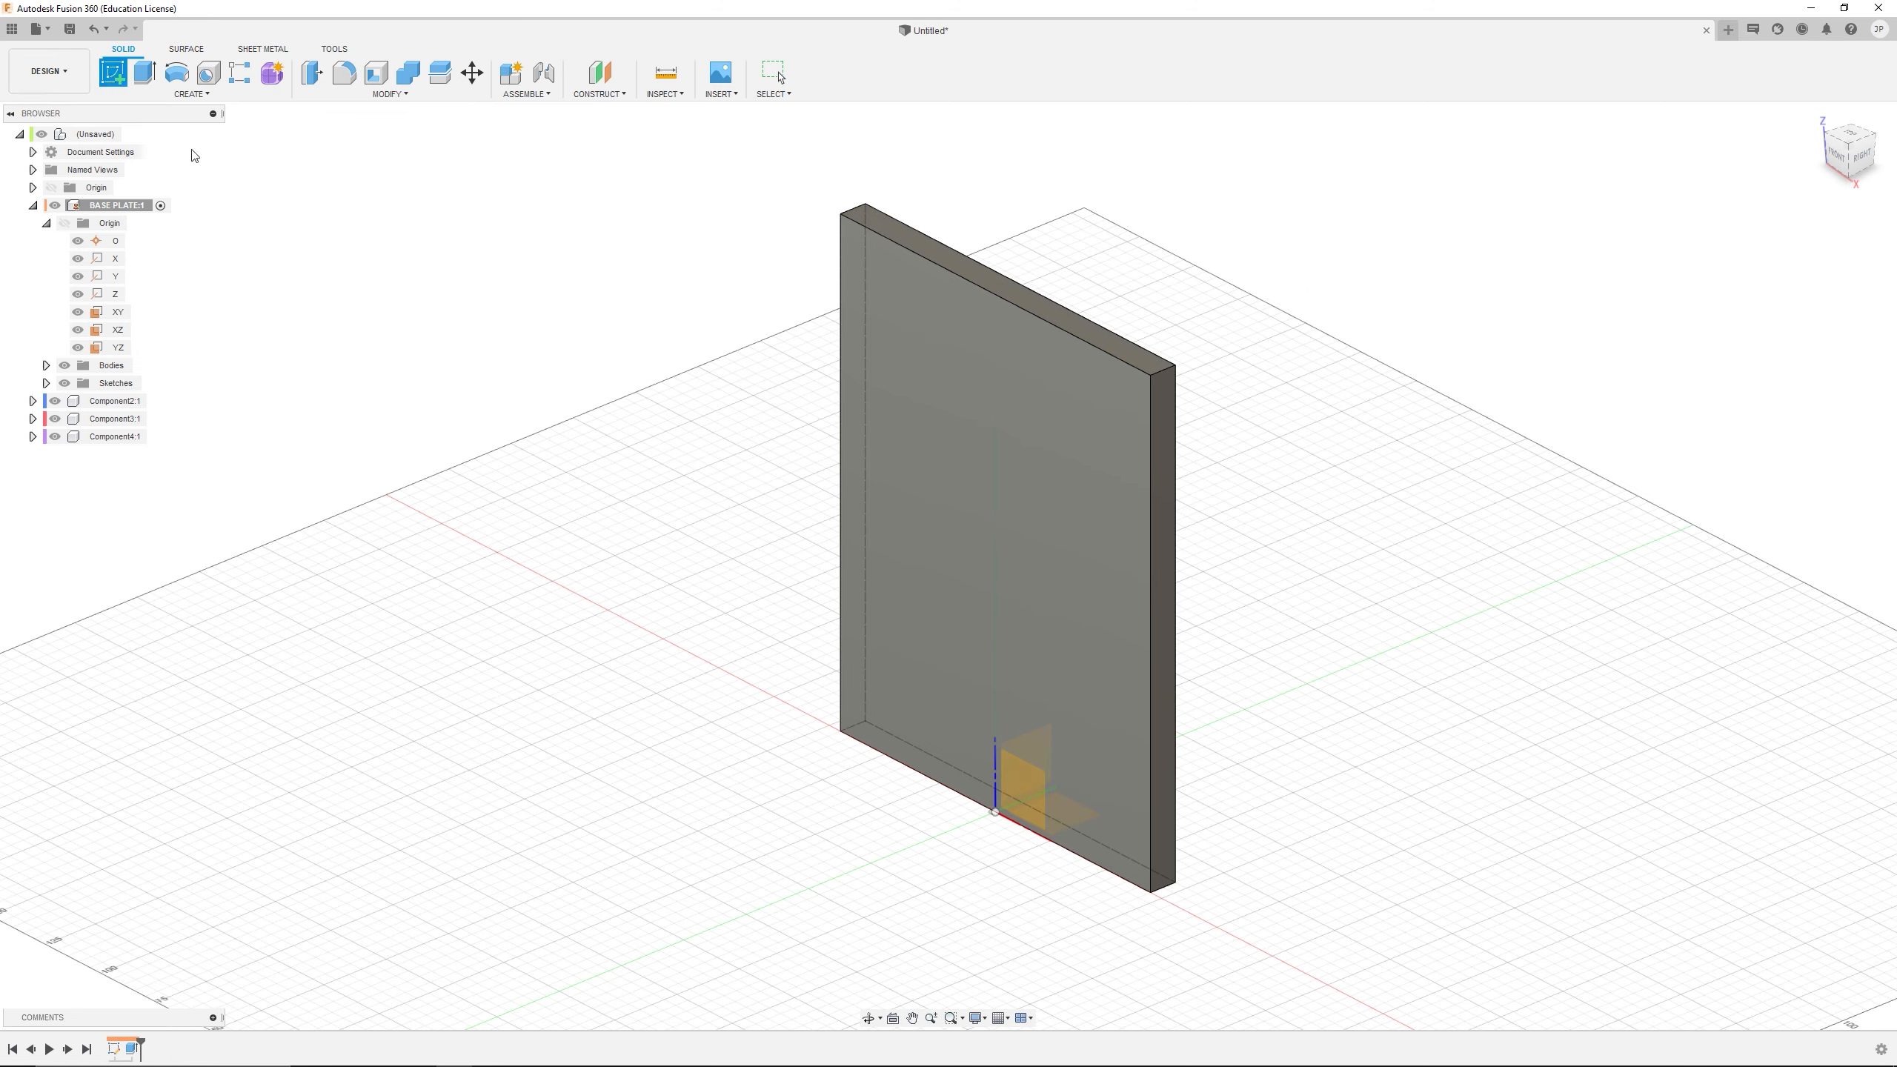
click(1043, 812)
click(1031, 789)
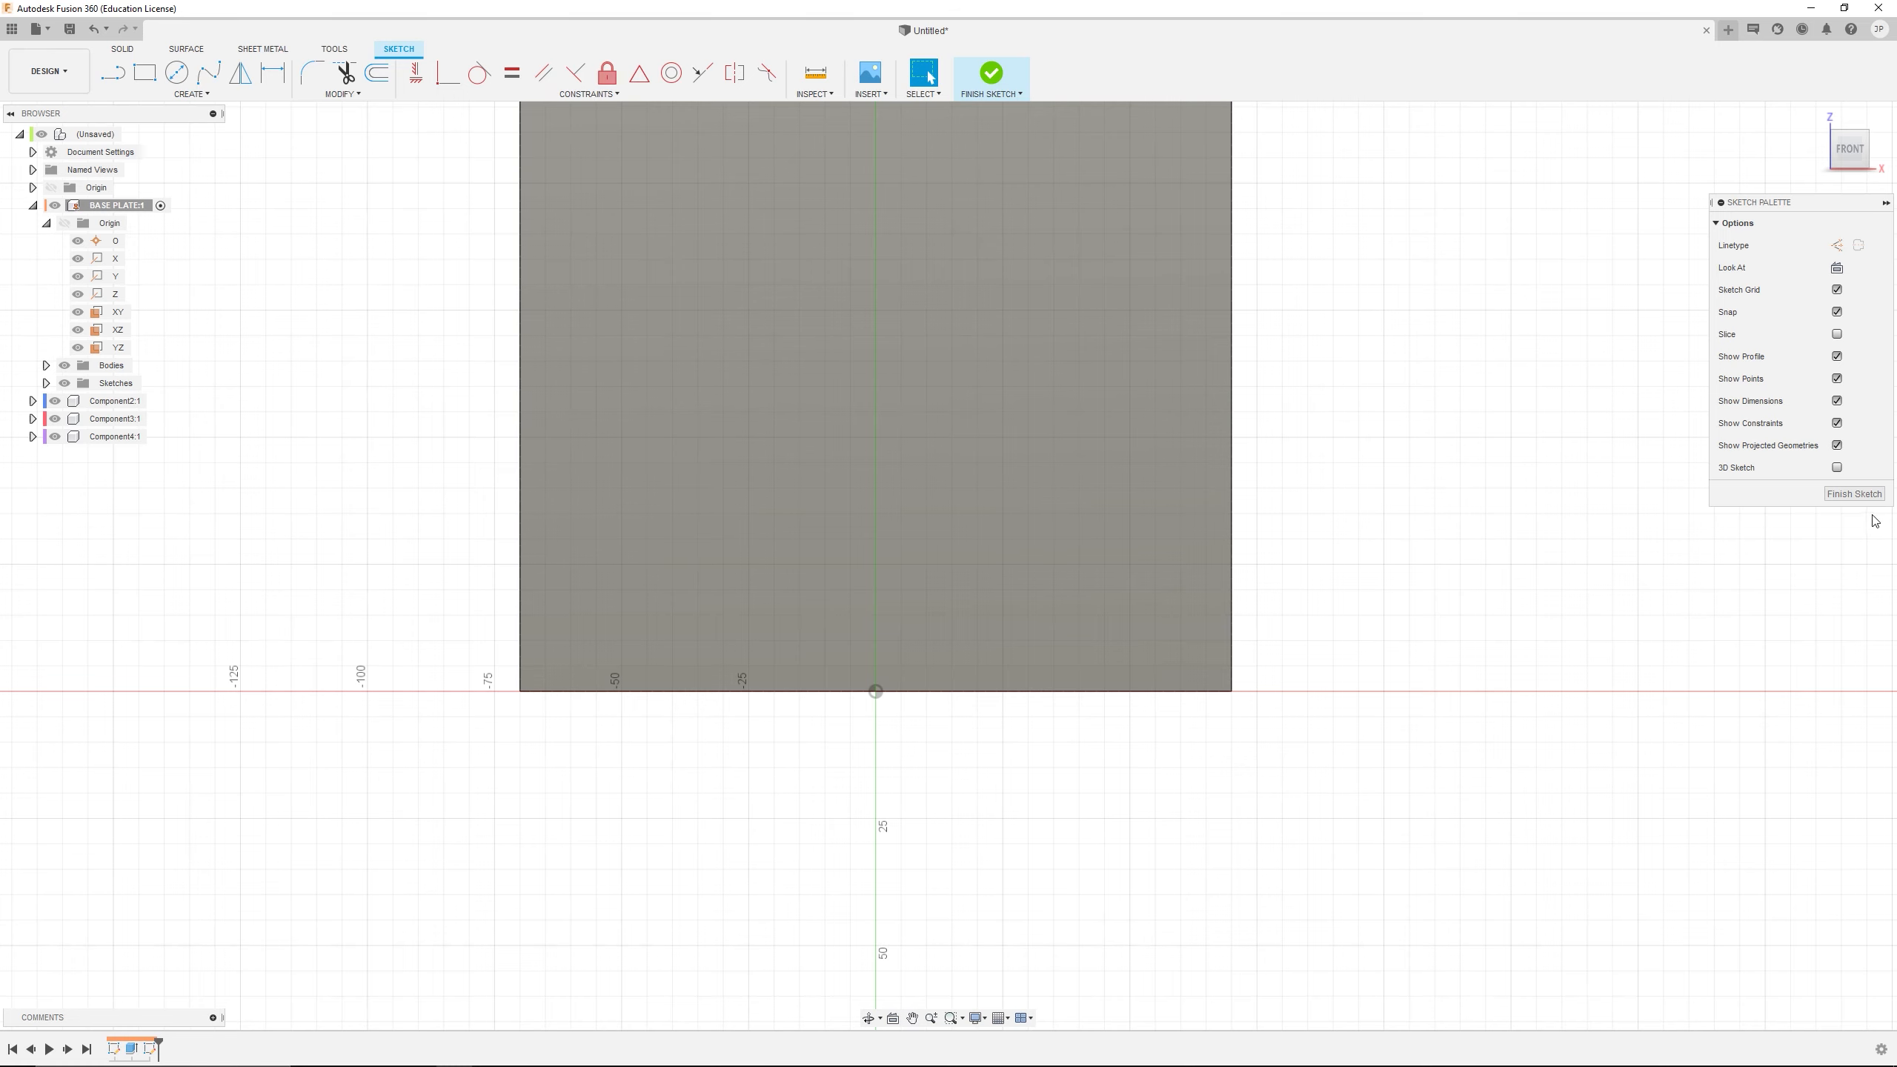
click(1855, 494)
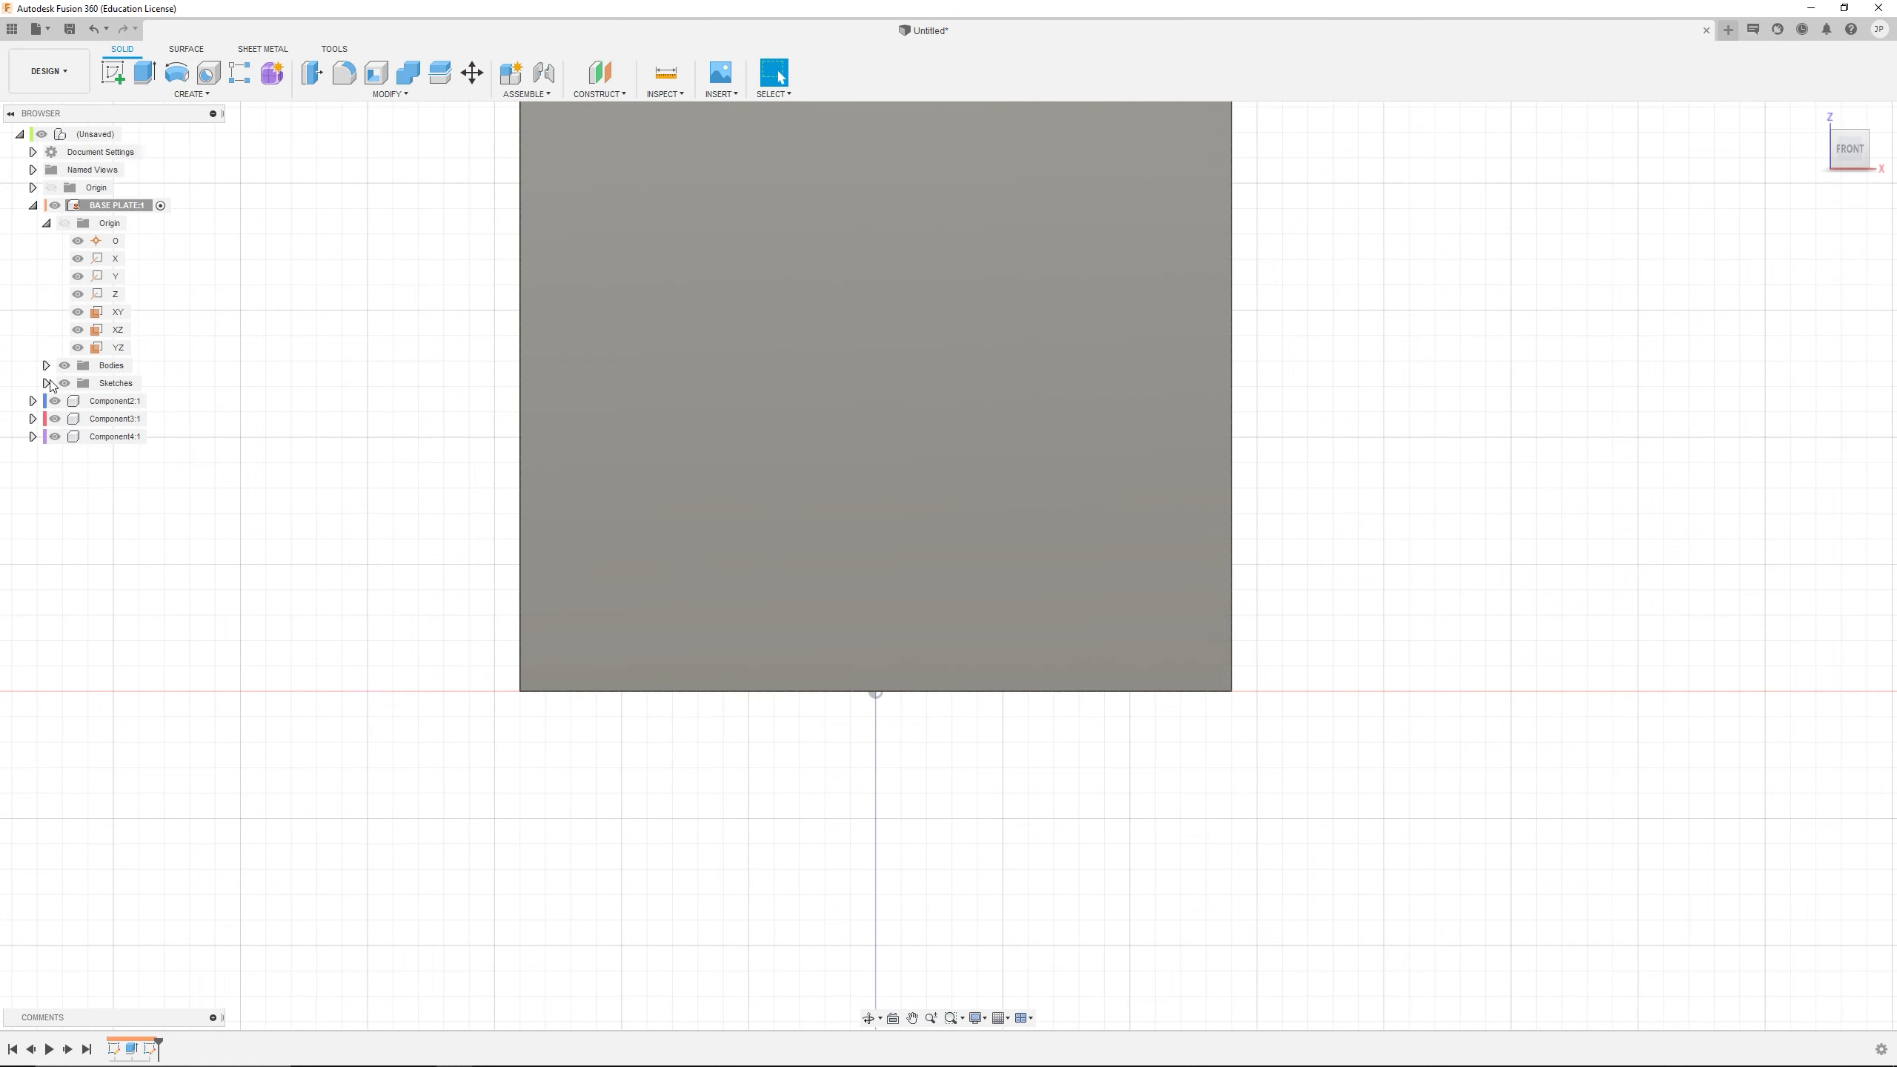
click(46, 384)
right_click(126, 419)
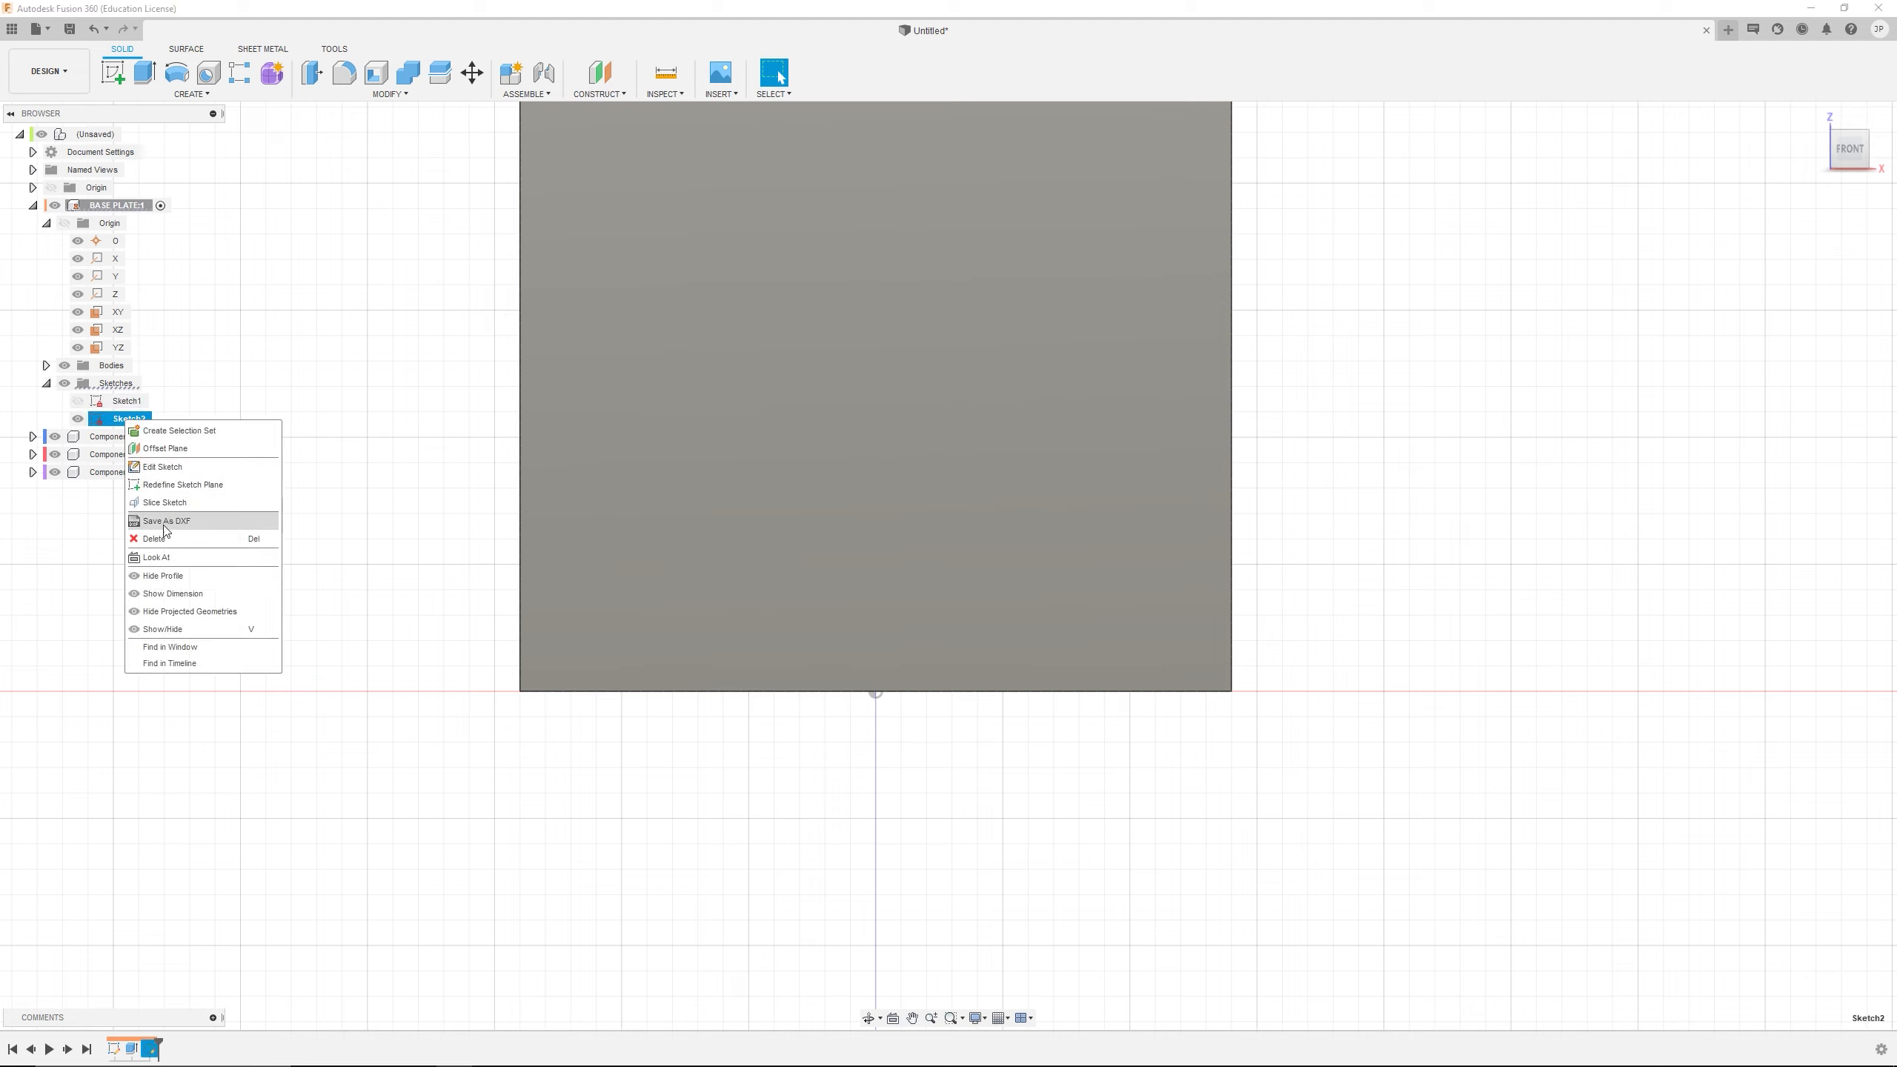
click(162, 538)
Show Sketch1 and extrude its circle profile by -10 mm with the Join operation to form a pin on the plate's front face
click(121, 402)
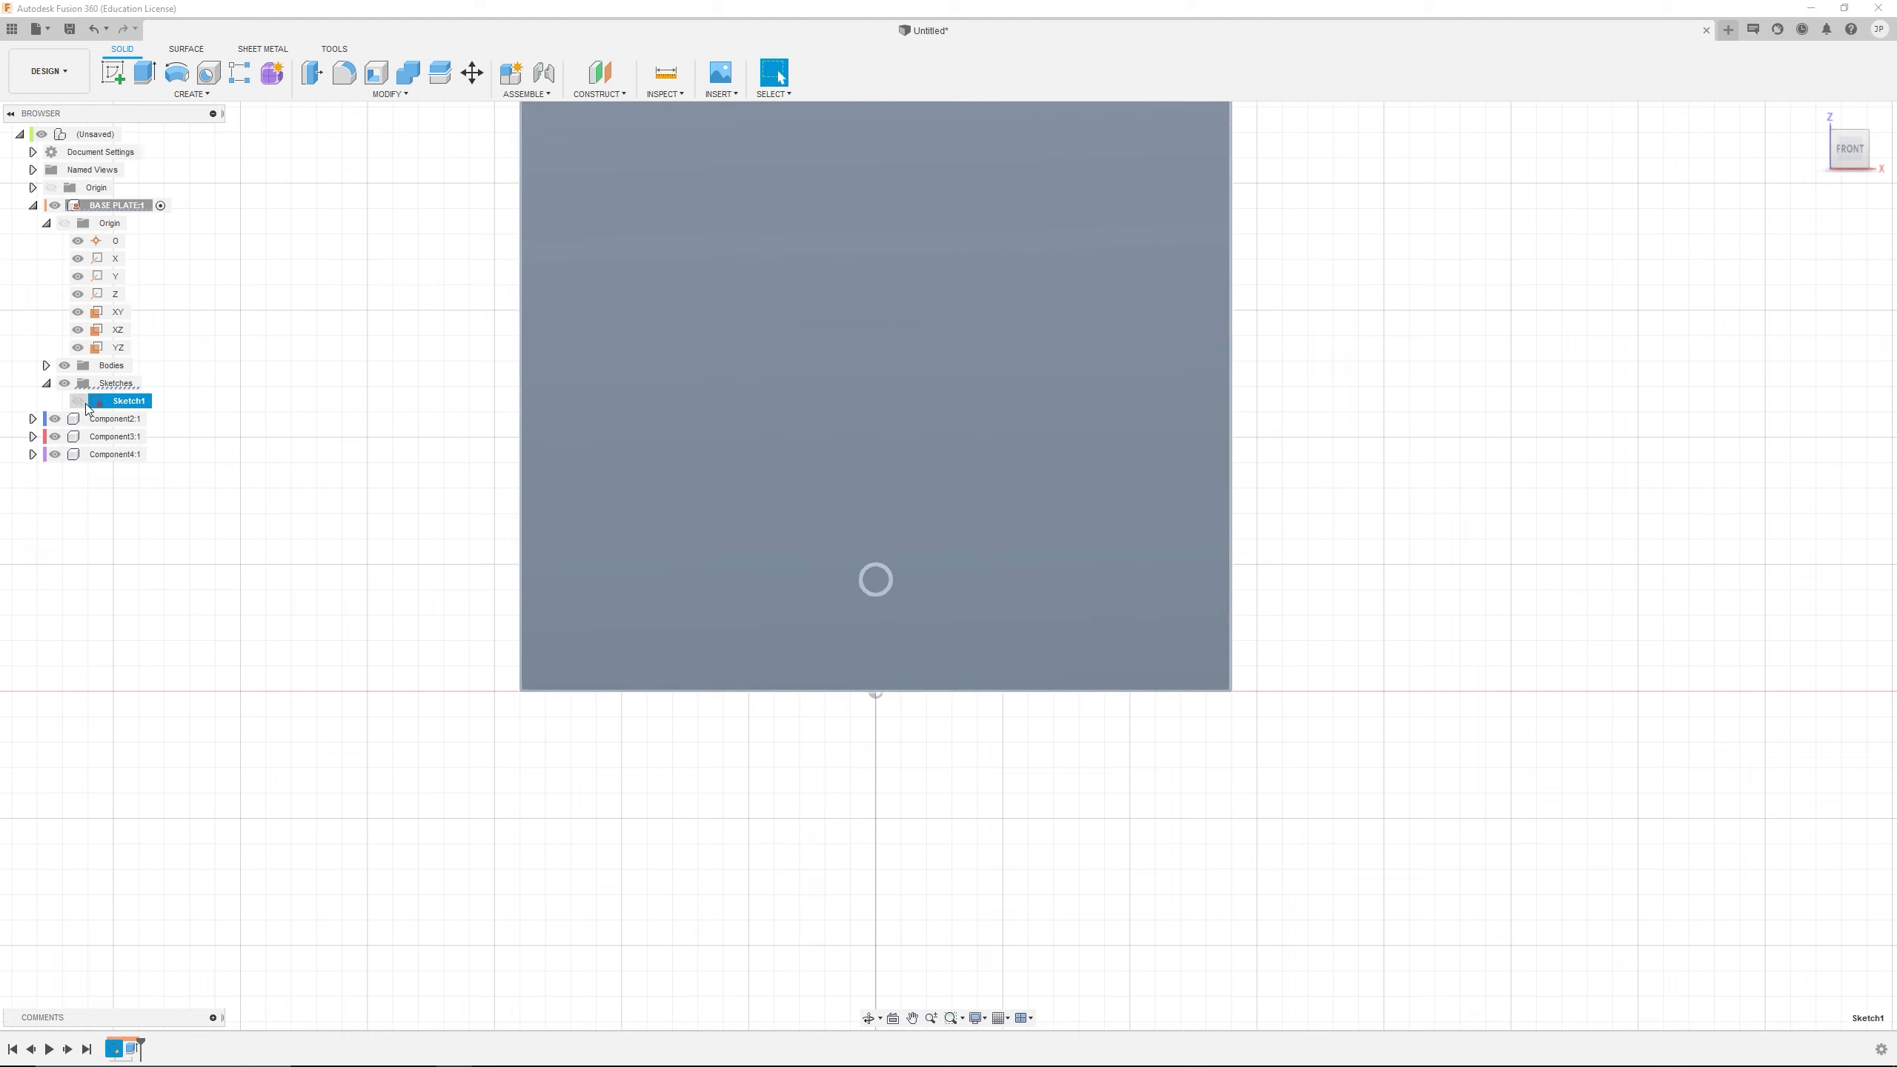
shift+middle_drag(410, 380, 340, 418)
click(340, 419)
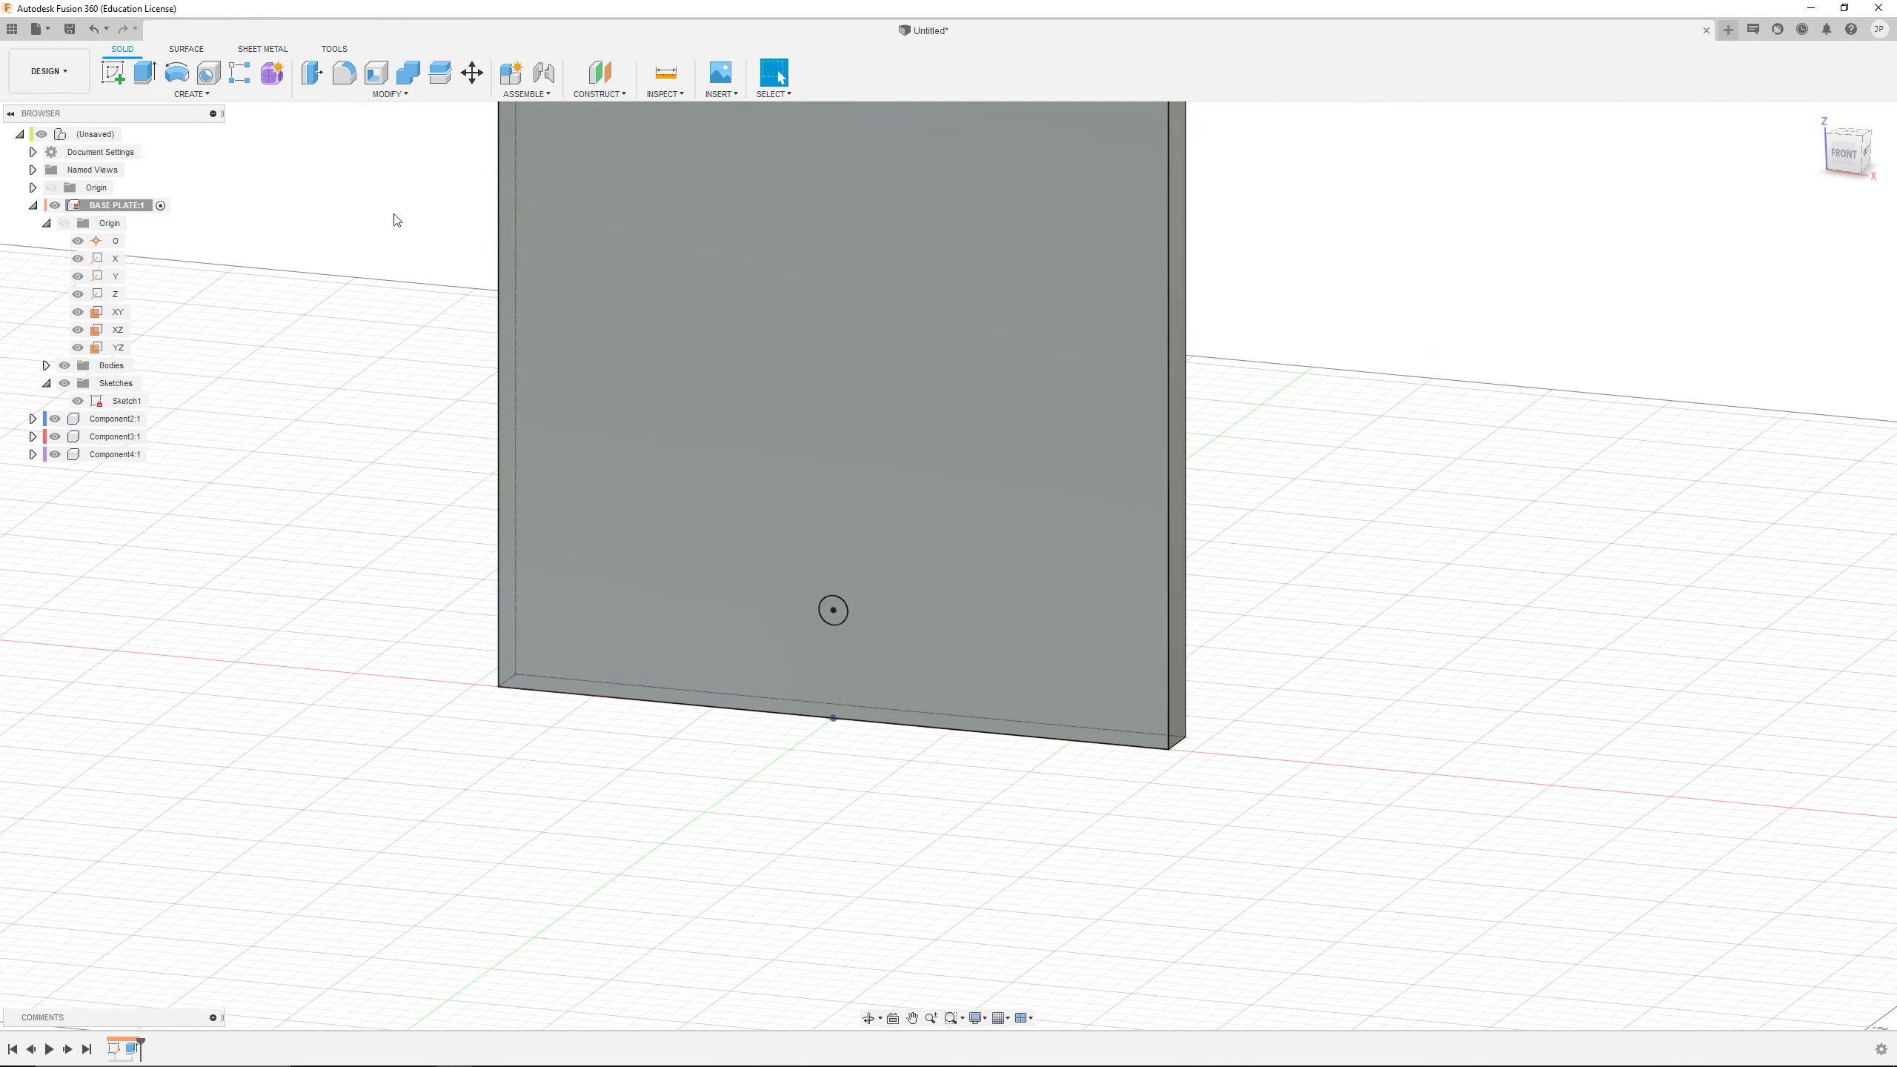
click(145, 73)
click(837, 612)
drag(846, 614, 814, 625)
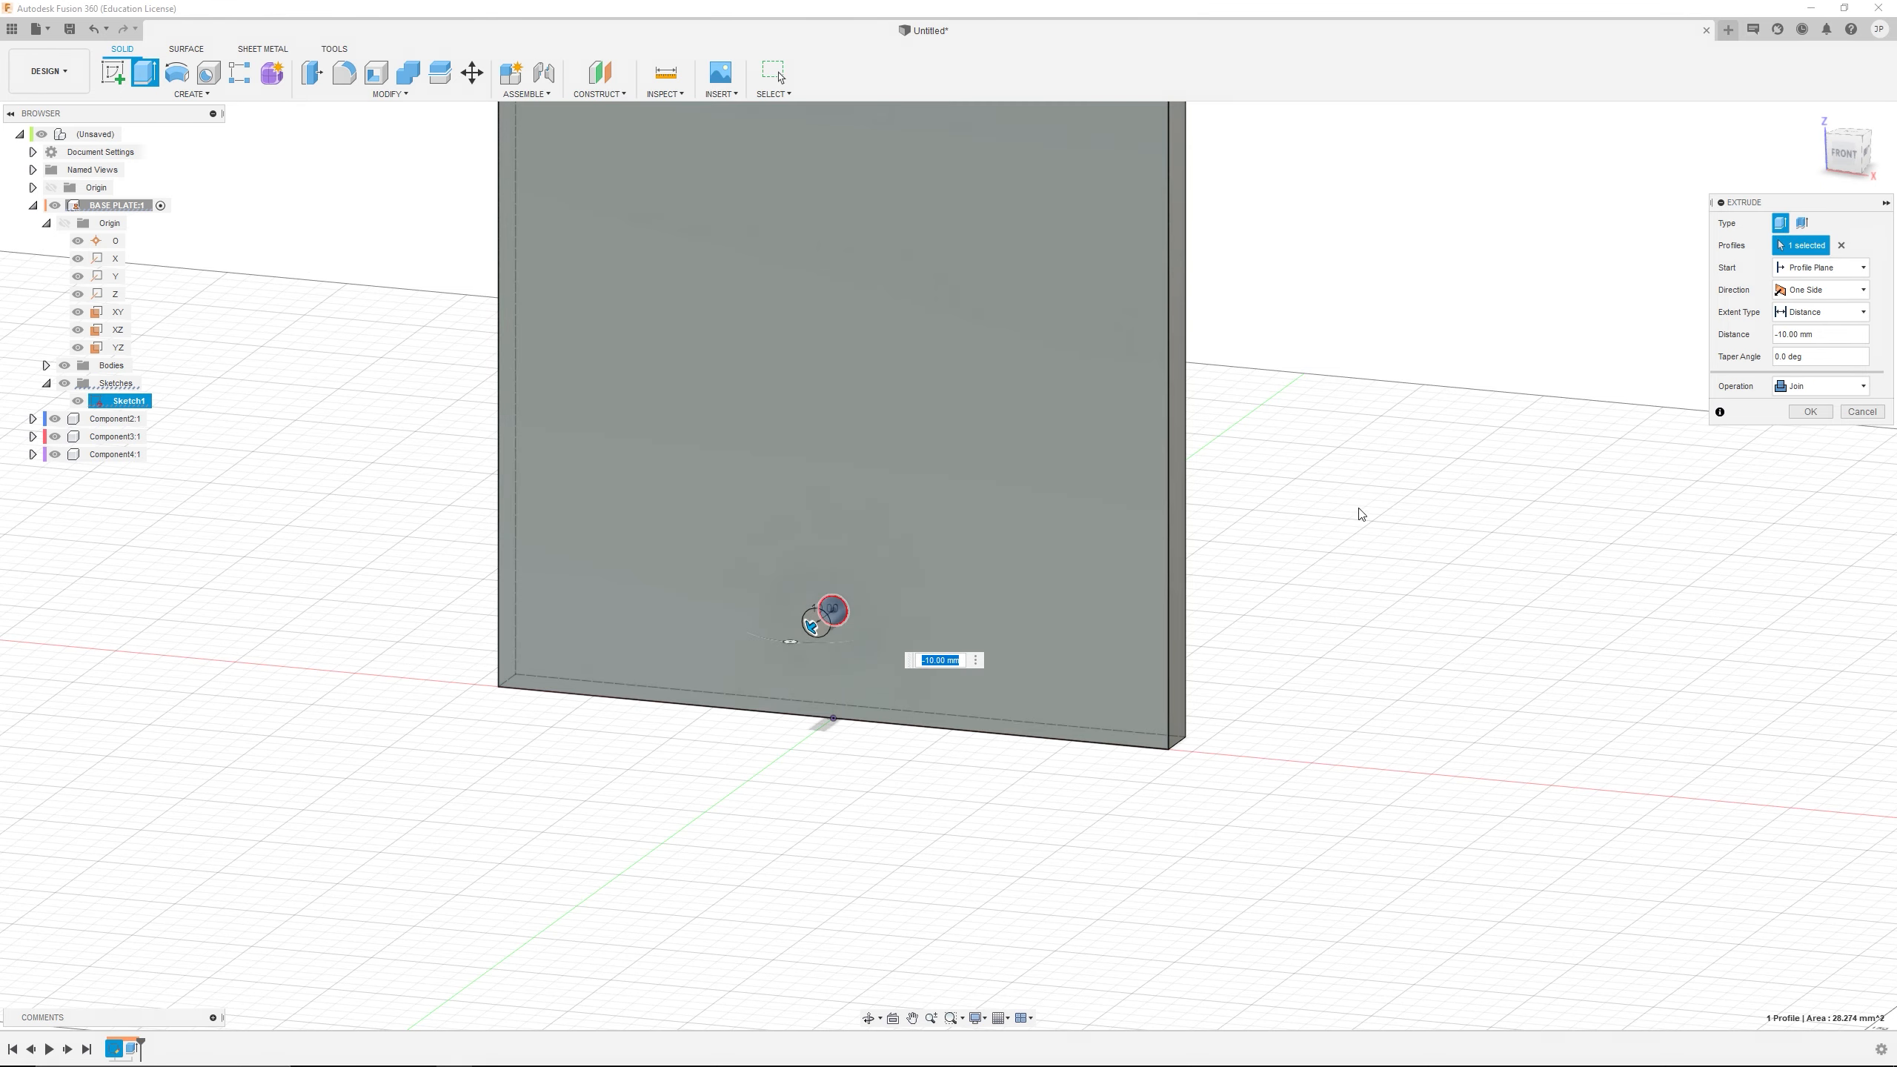
click(1817, 337)
key(ctrl+a)
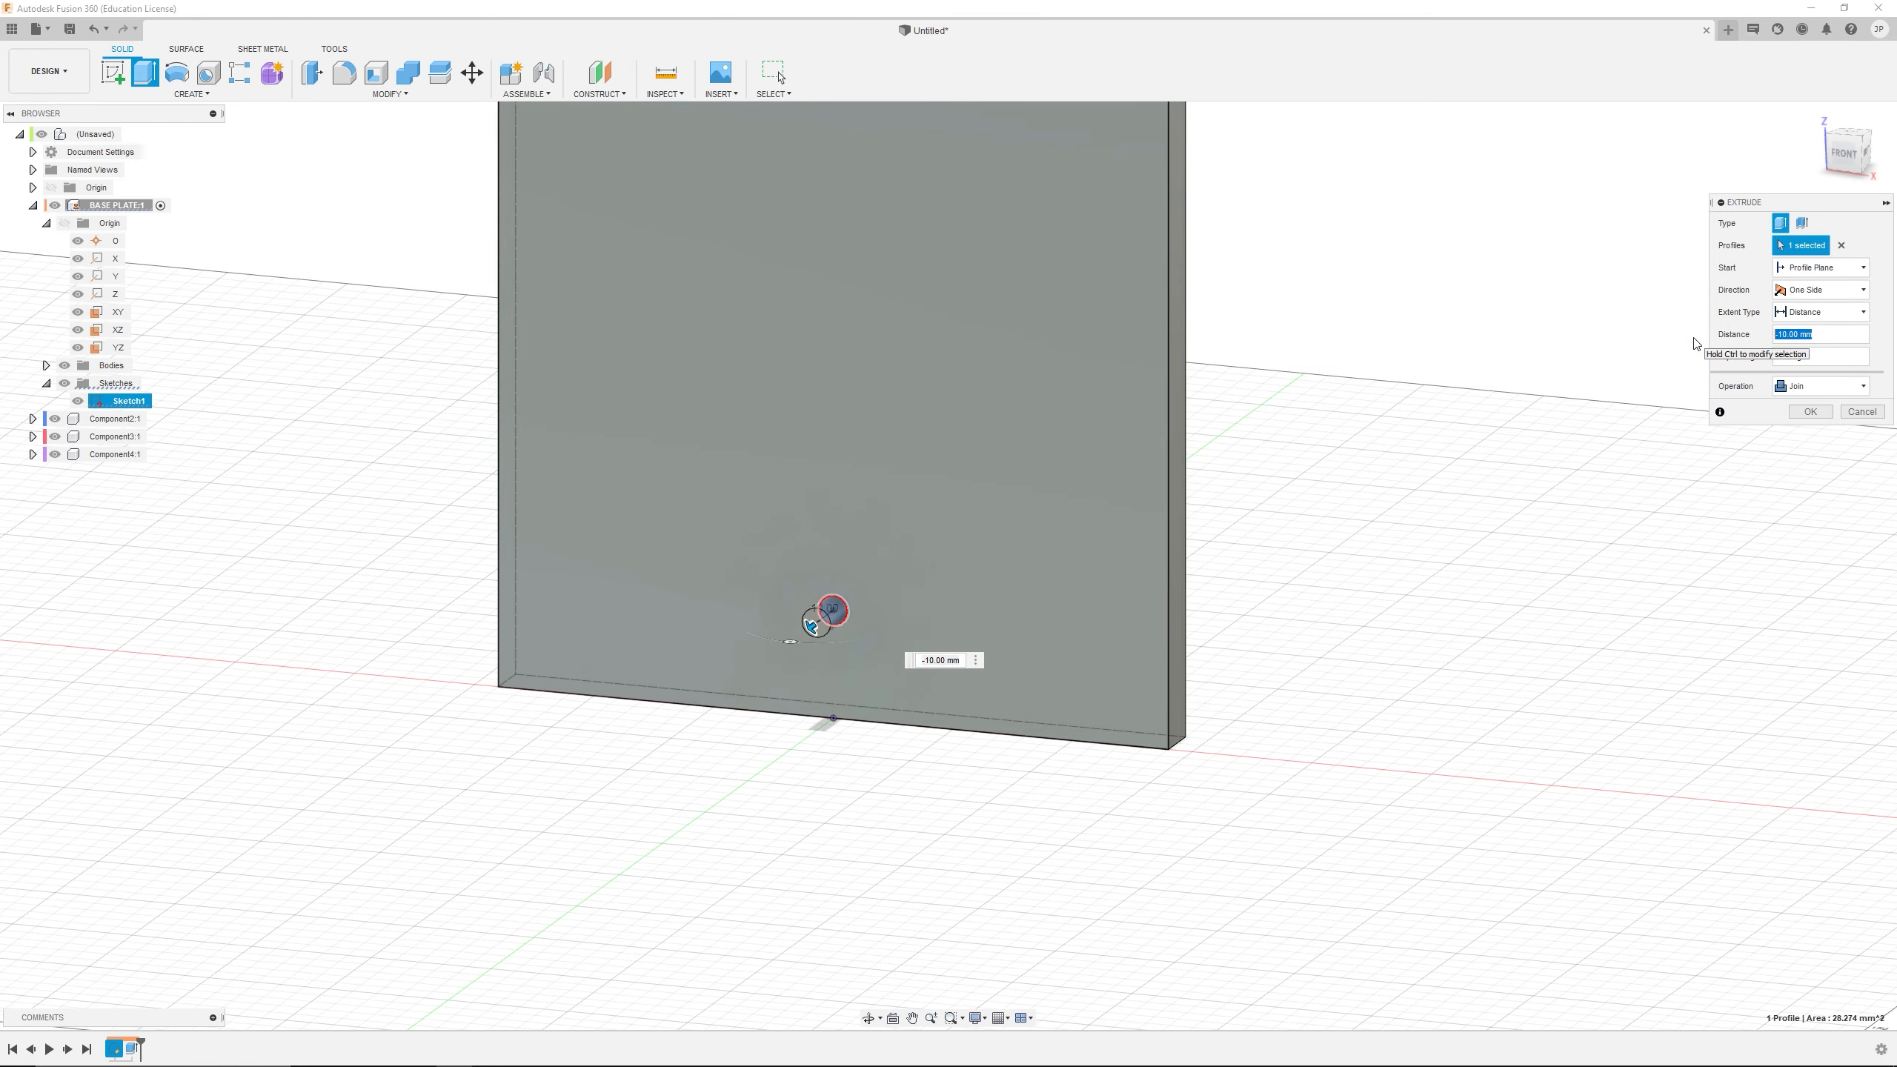
key(Return)
mouse_move(971, 509)
shift+middle_down()
mouse_move(918, 499)
mouse_move(978, 704)
mouse_move(1012, 648)
shift+middle_up()
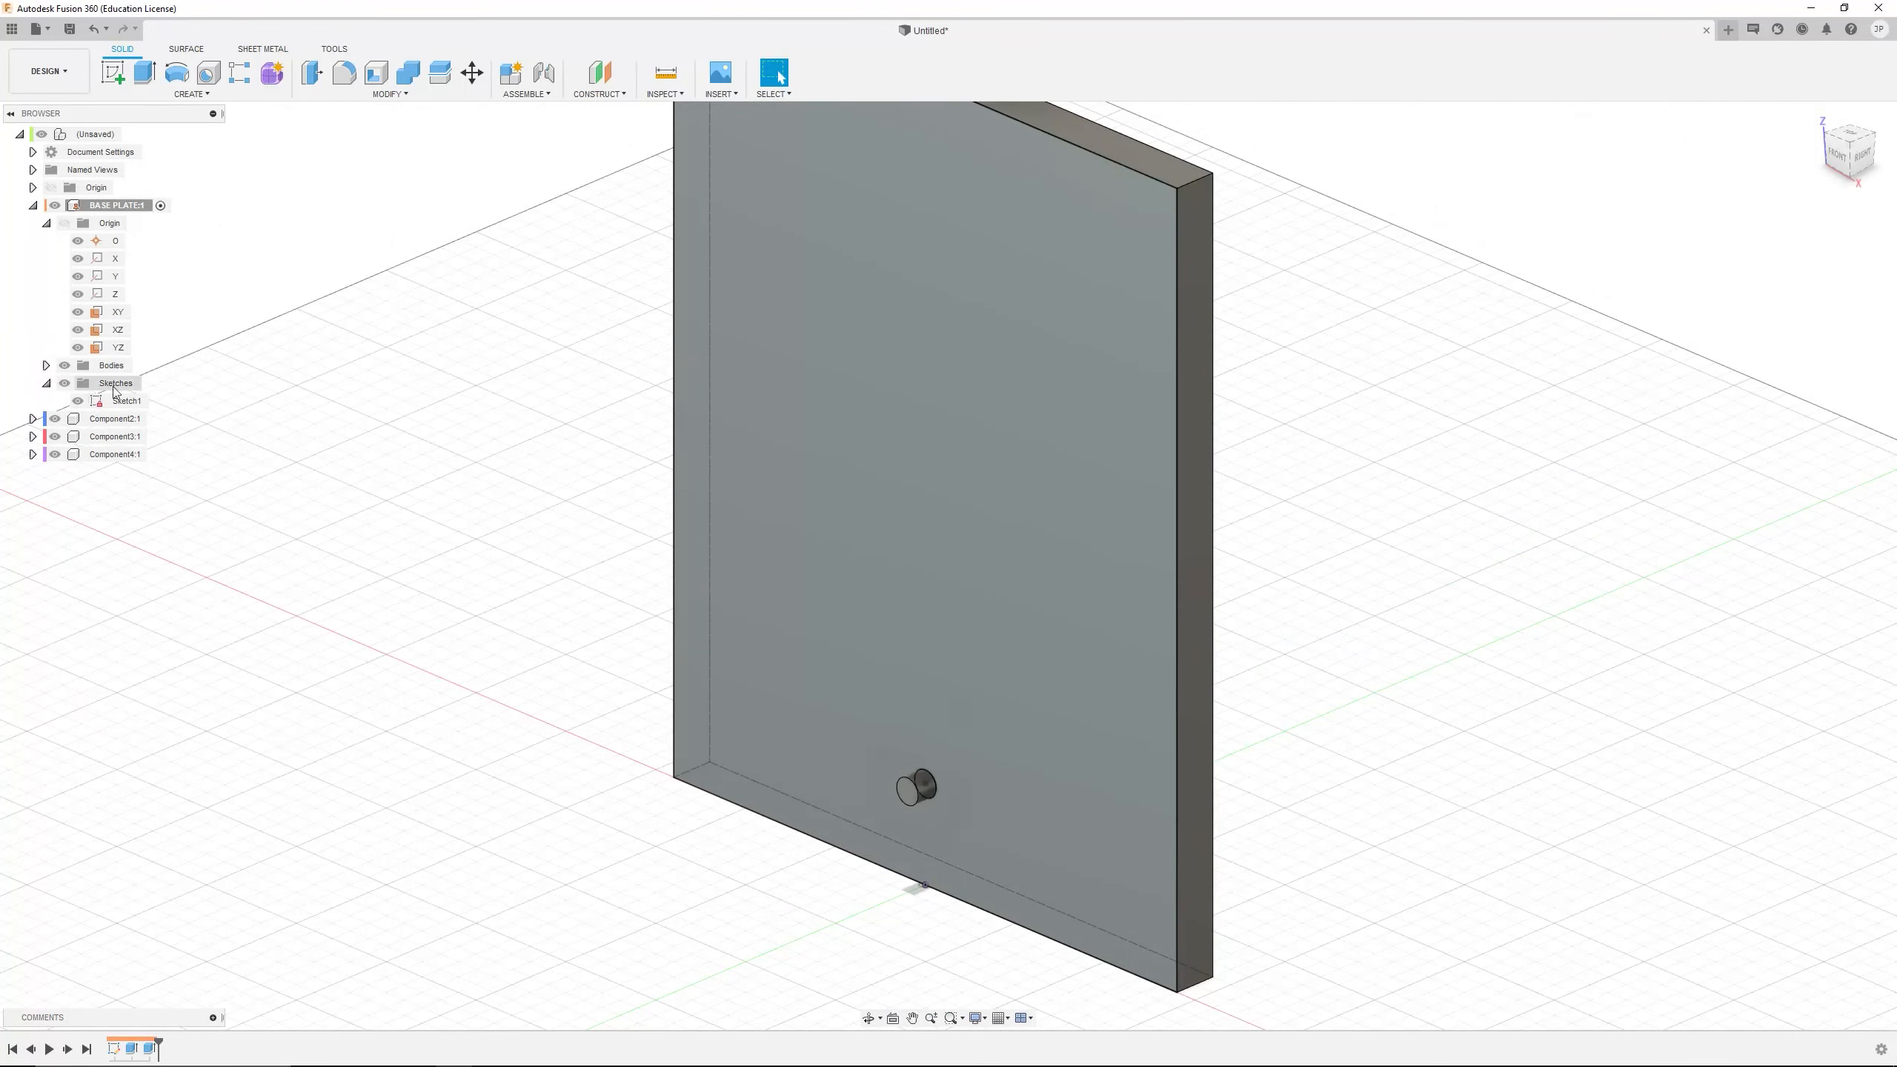
Inspect the pin on the plate, then hide Sketch1 and collapse the BASE PLATE component's contents
click(45, 365)
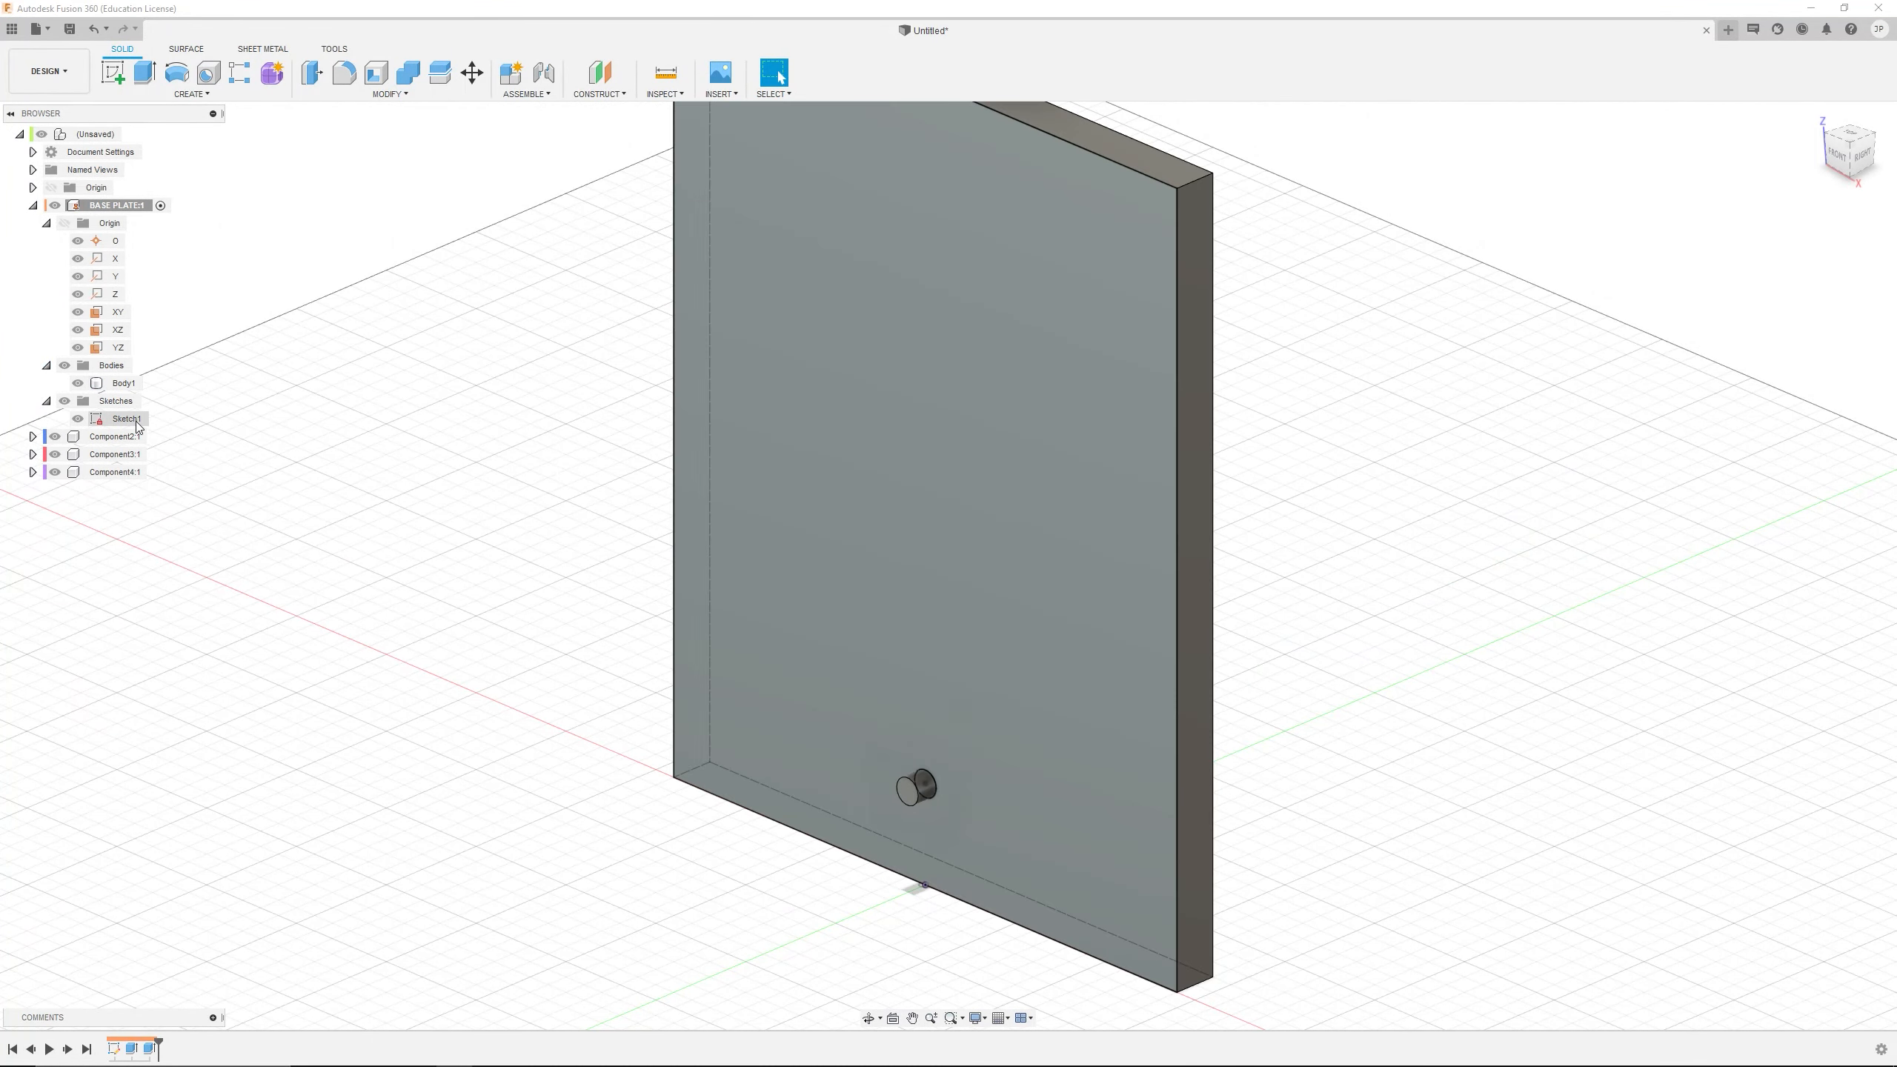
shift+middle_drag(1030, 712, 1050, 725)
scroll(934, 590, up, 3)
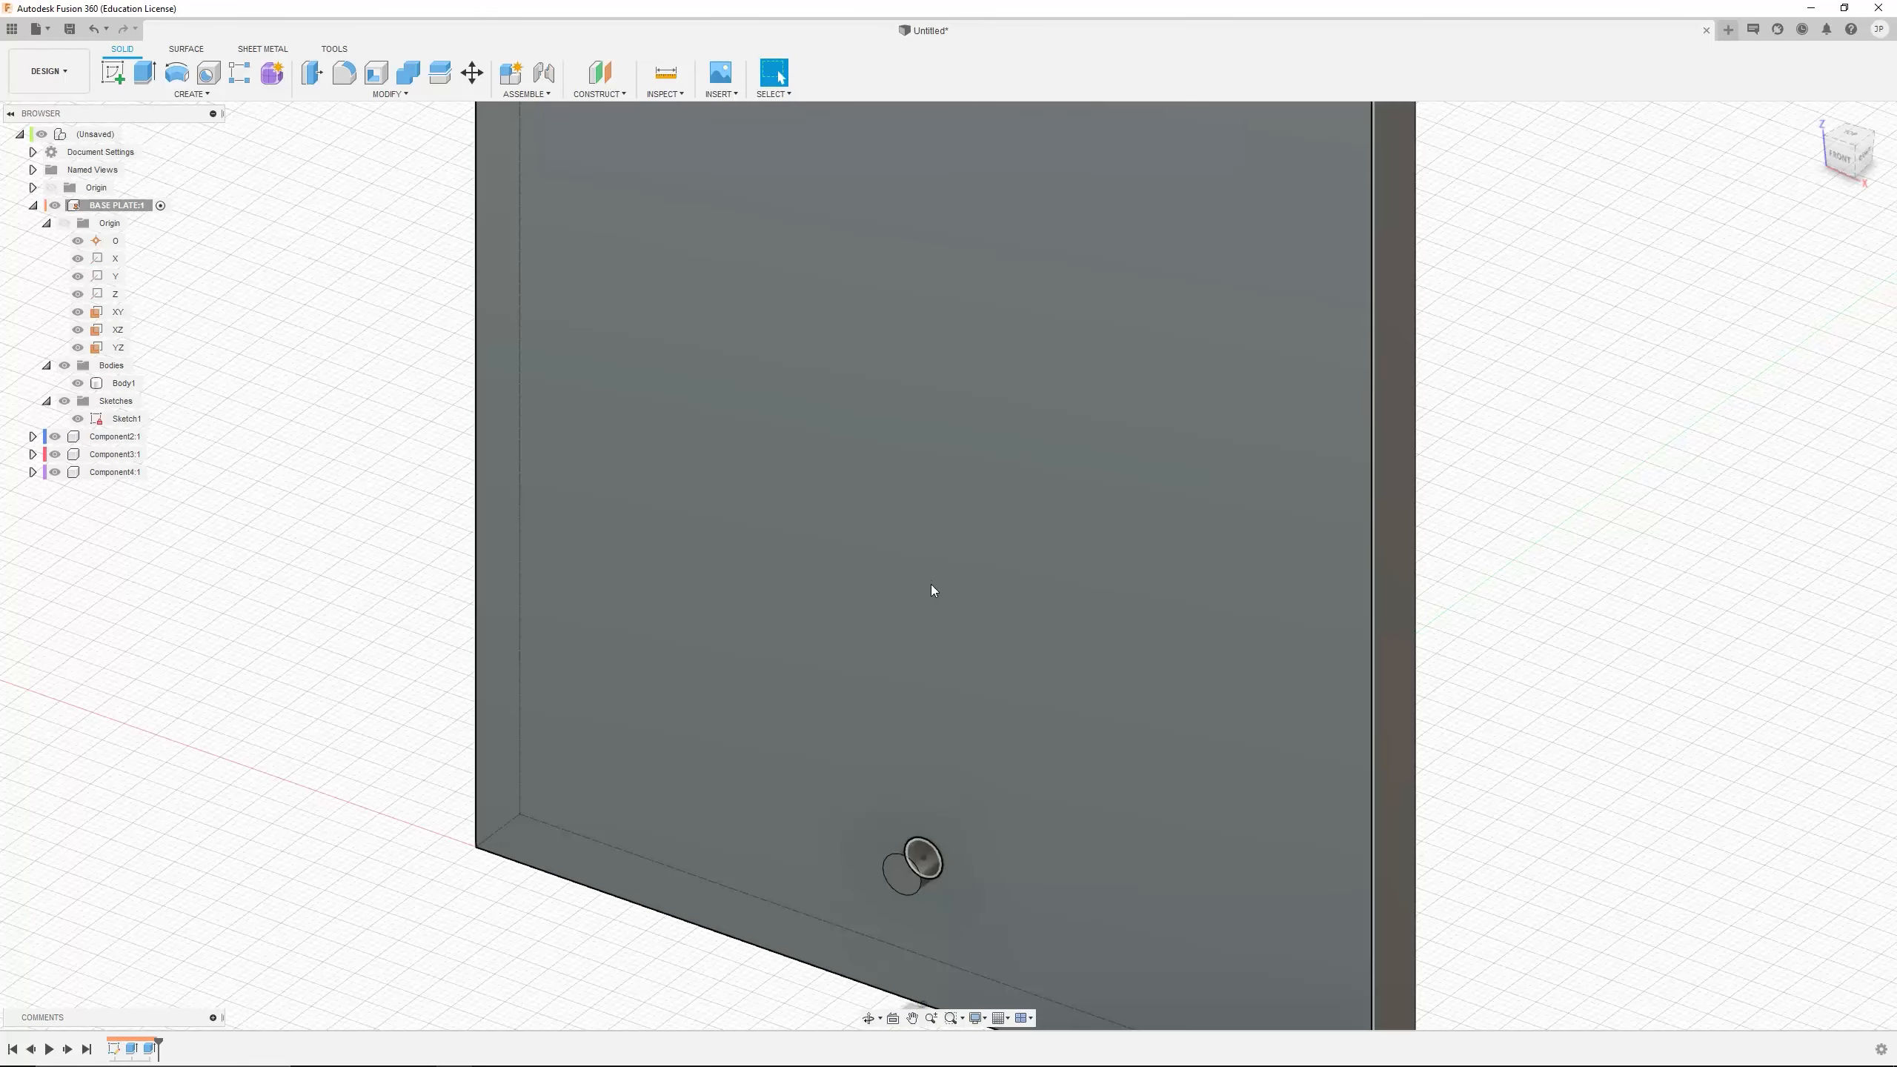
scroll(929, 581, down, 5)
mouse_move(915, 553)
shift+middle_down()
mouse_move(931, 572)
mouse_move(922, 505)
mouse_move(1083, 545)
shift+middle_up()
click(77, 420)
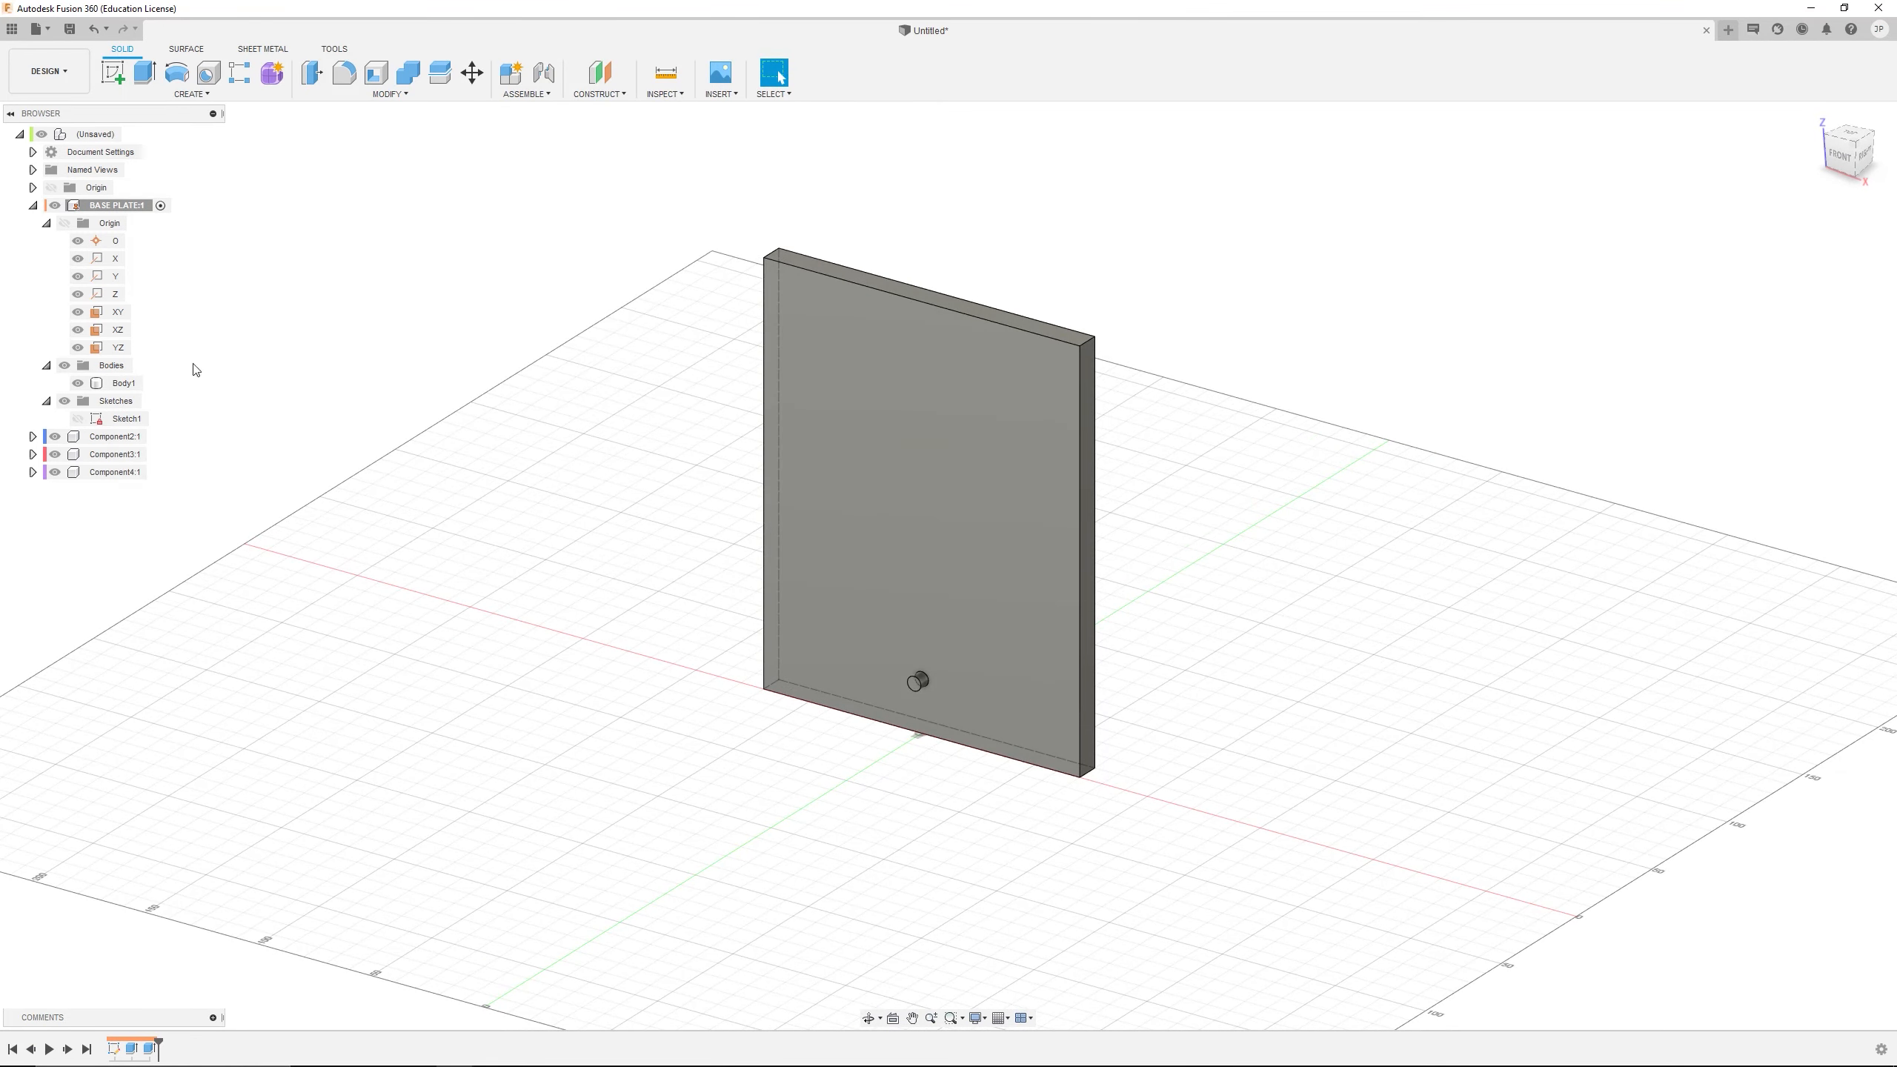
click(46, 366)
click(46, 383)
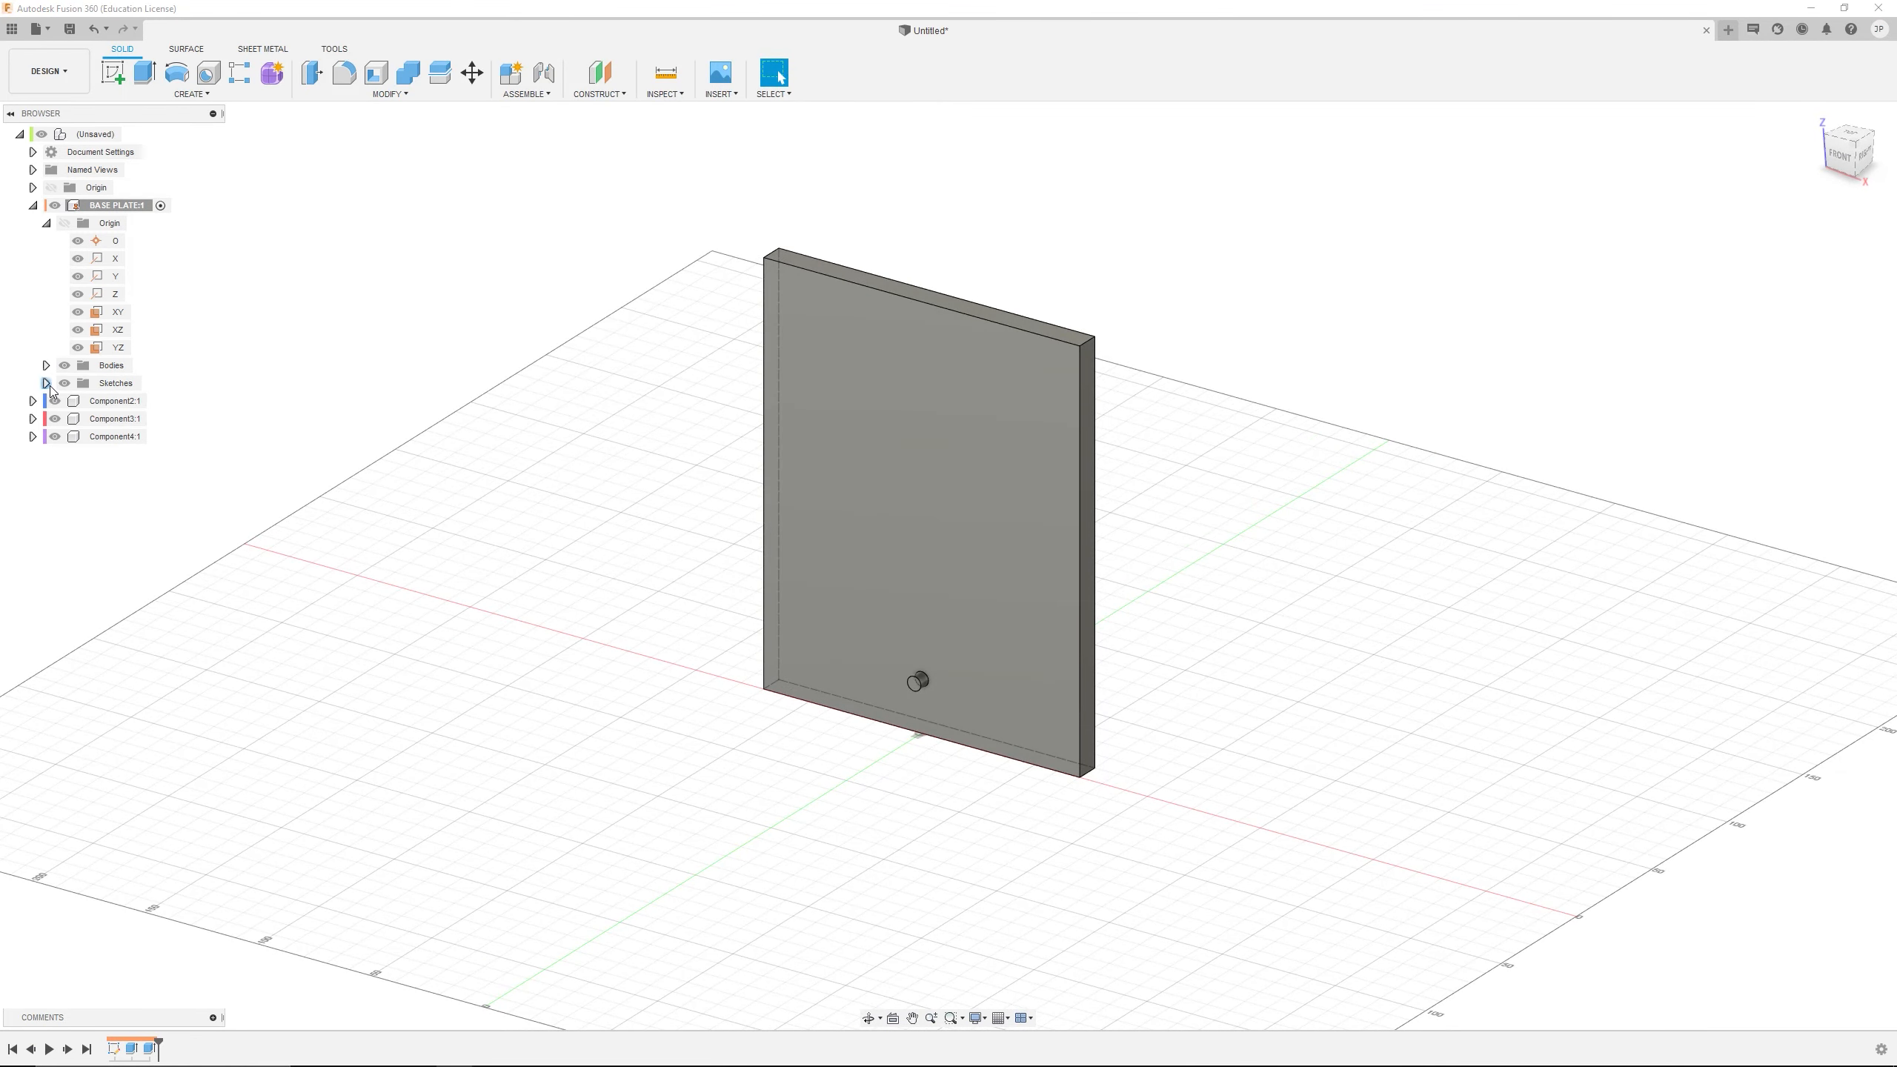
click(33, 205)
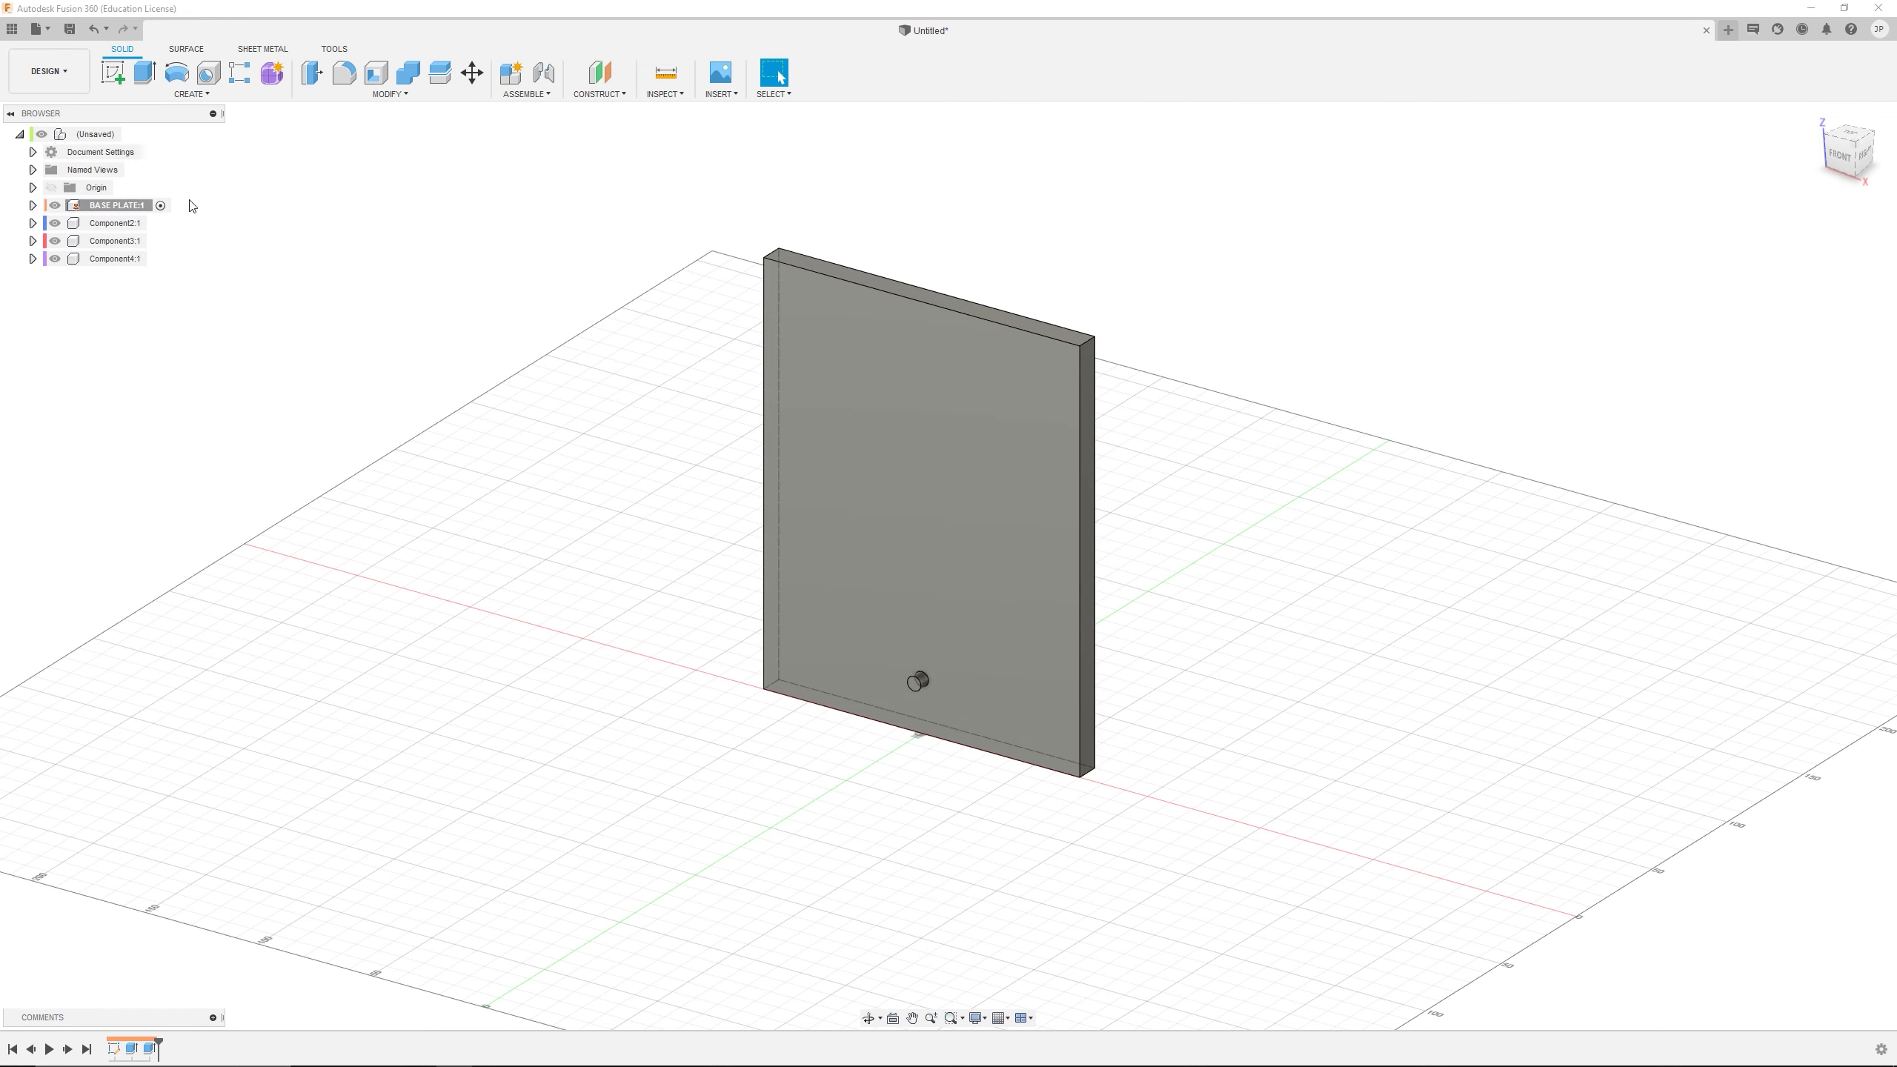
Start saving the design and create a folder named Exercise 3 in the DSGN121 W21 project as its location
click(69, 29)
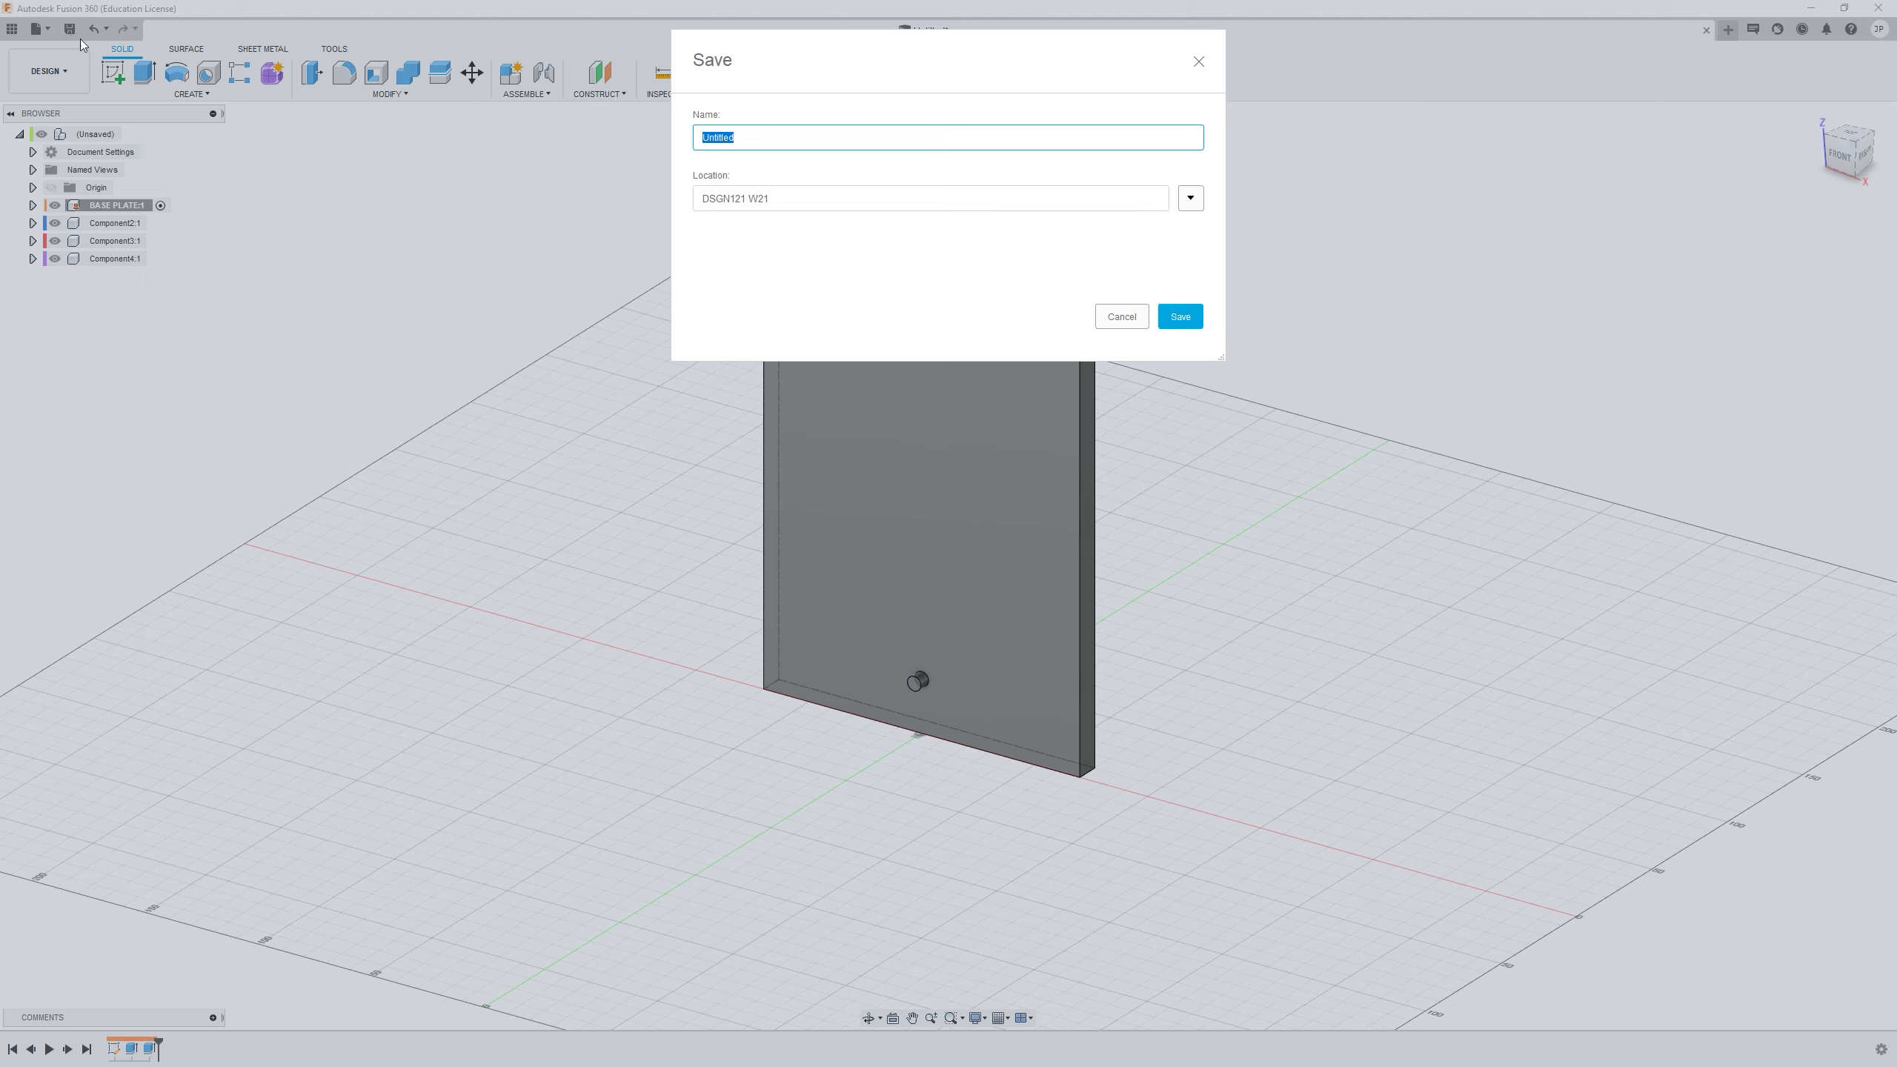
click(1191, 200)
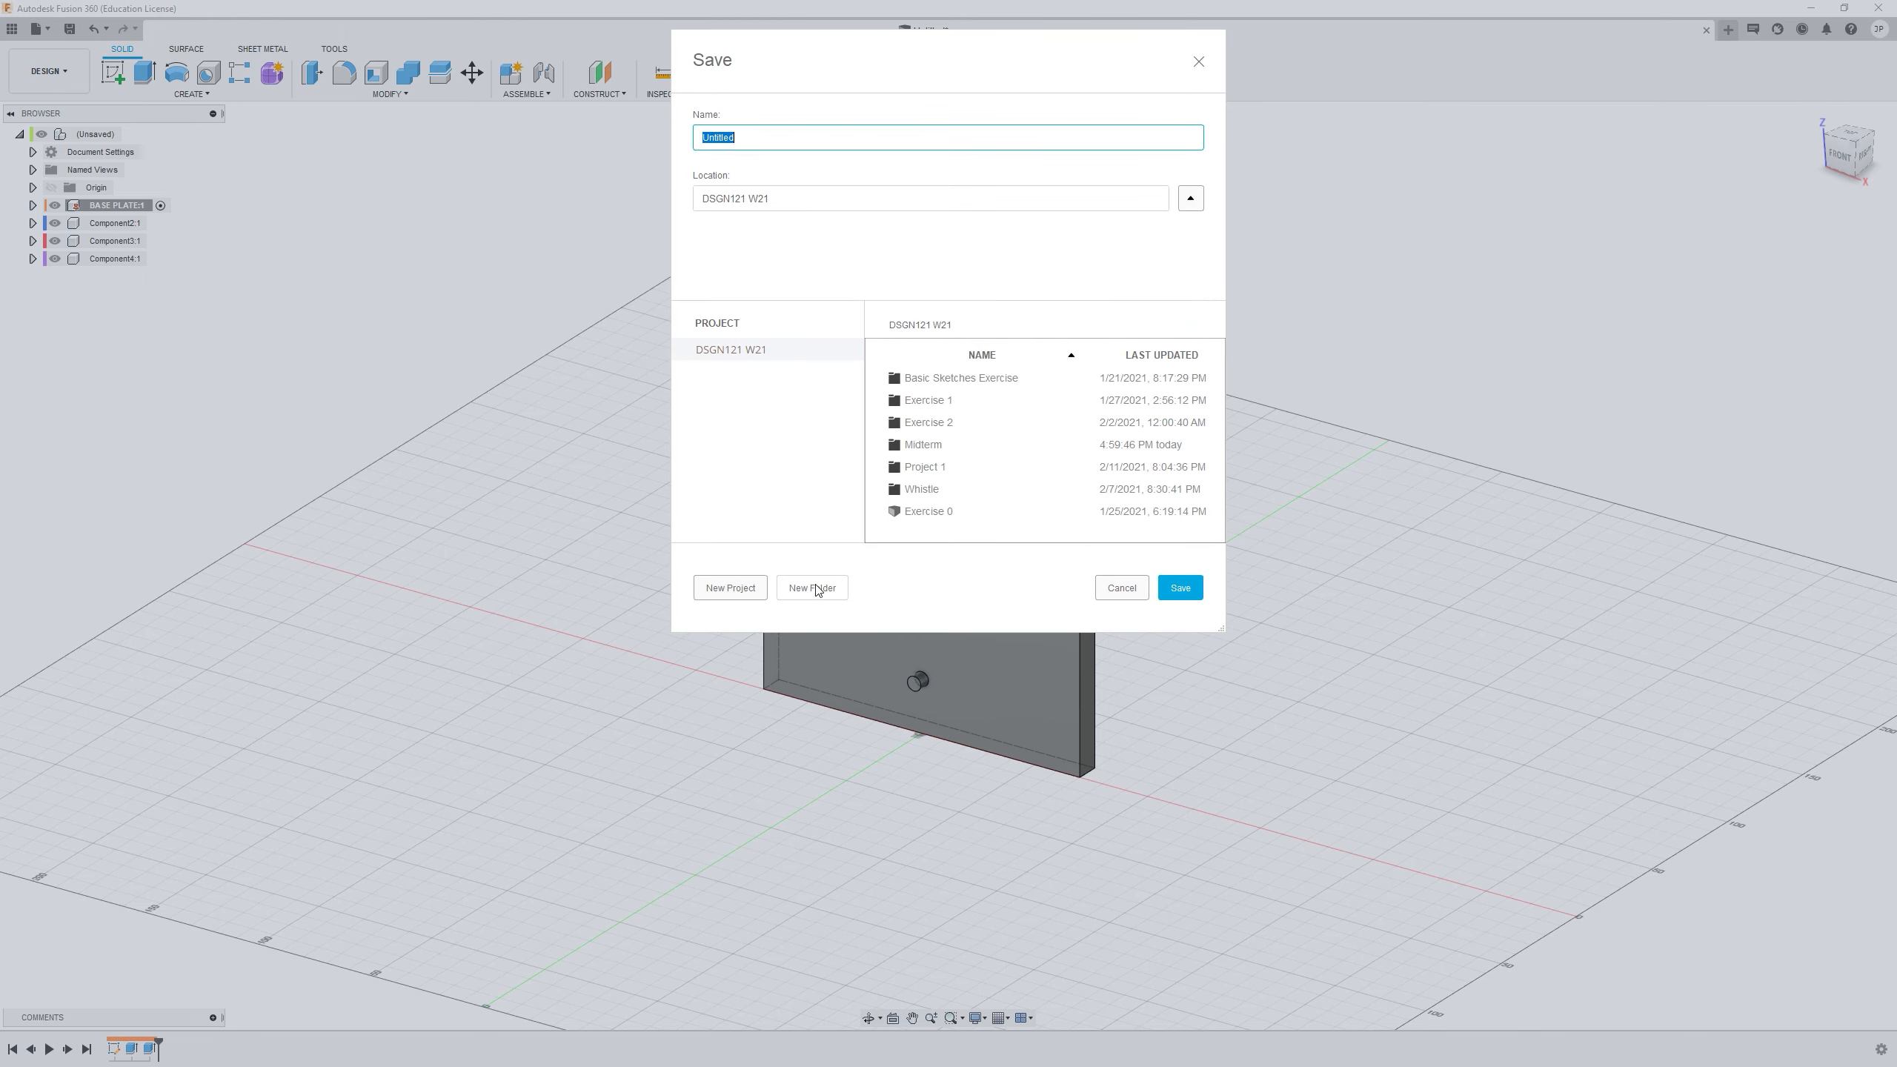
click(774, 353)
click(814, 590)
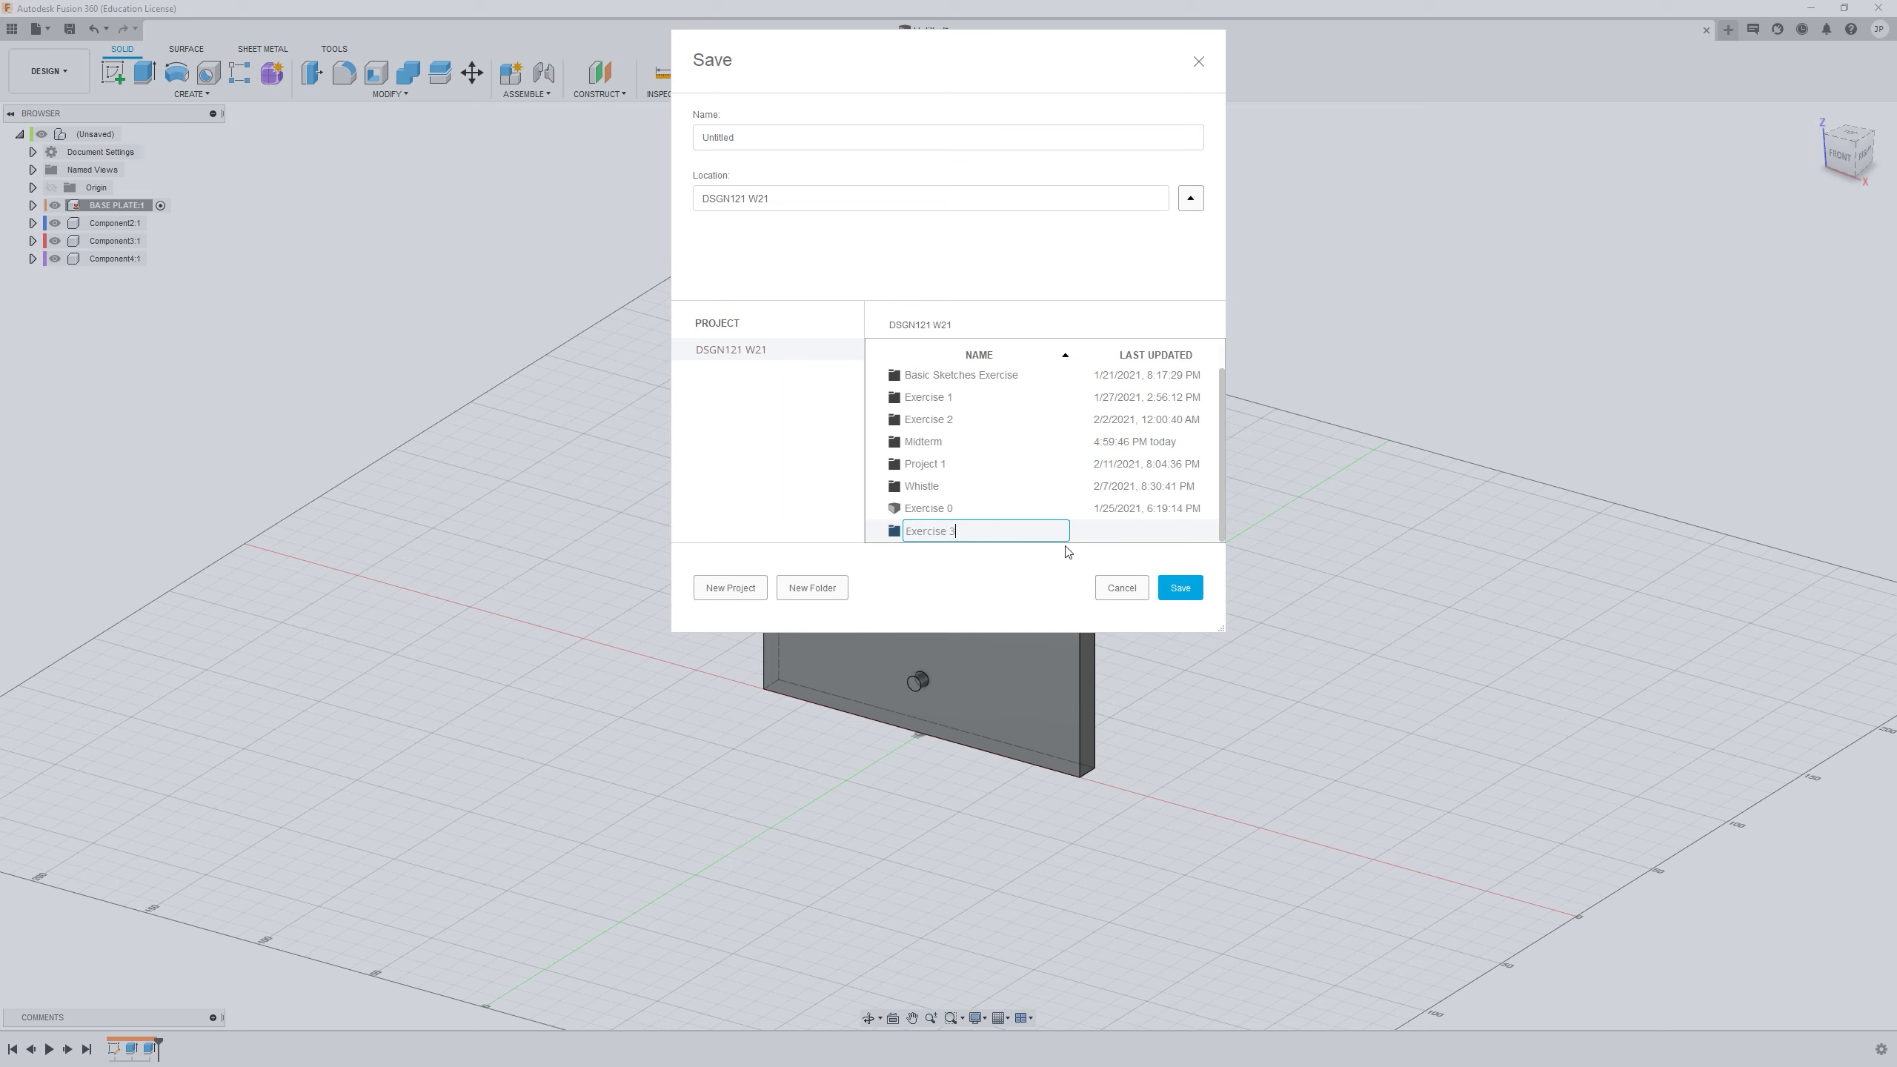
key(Return)
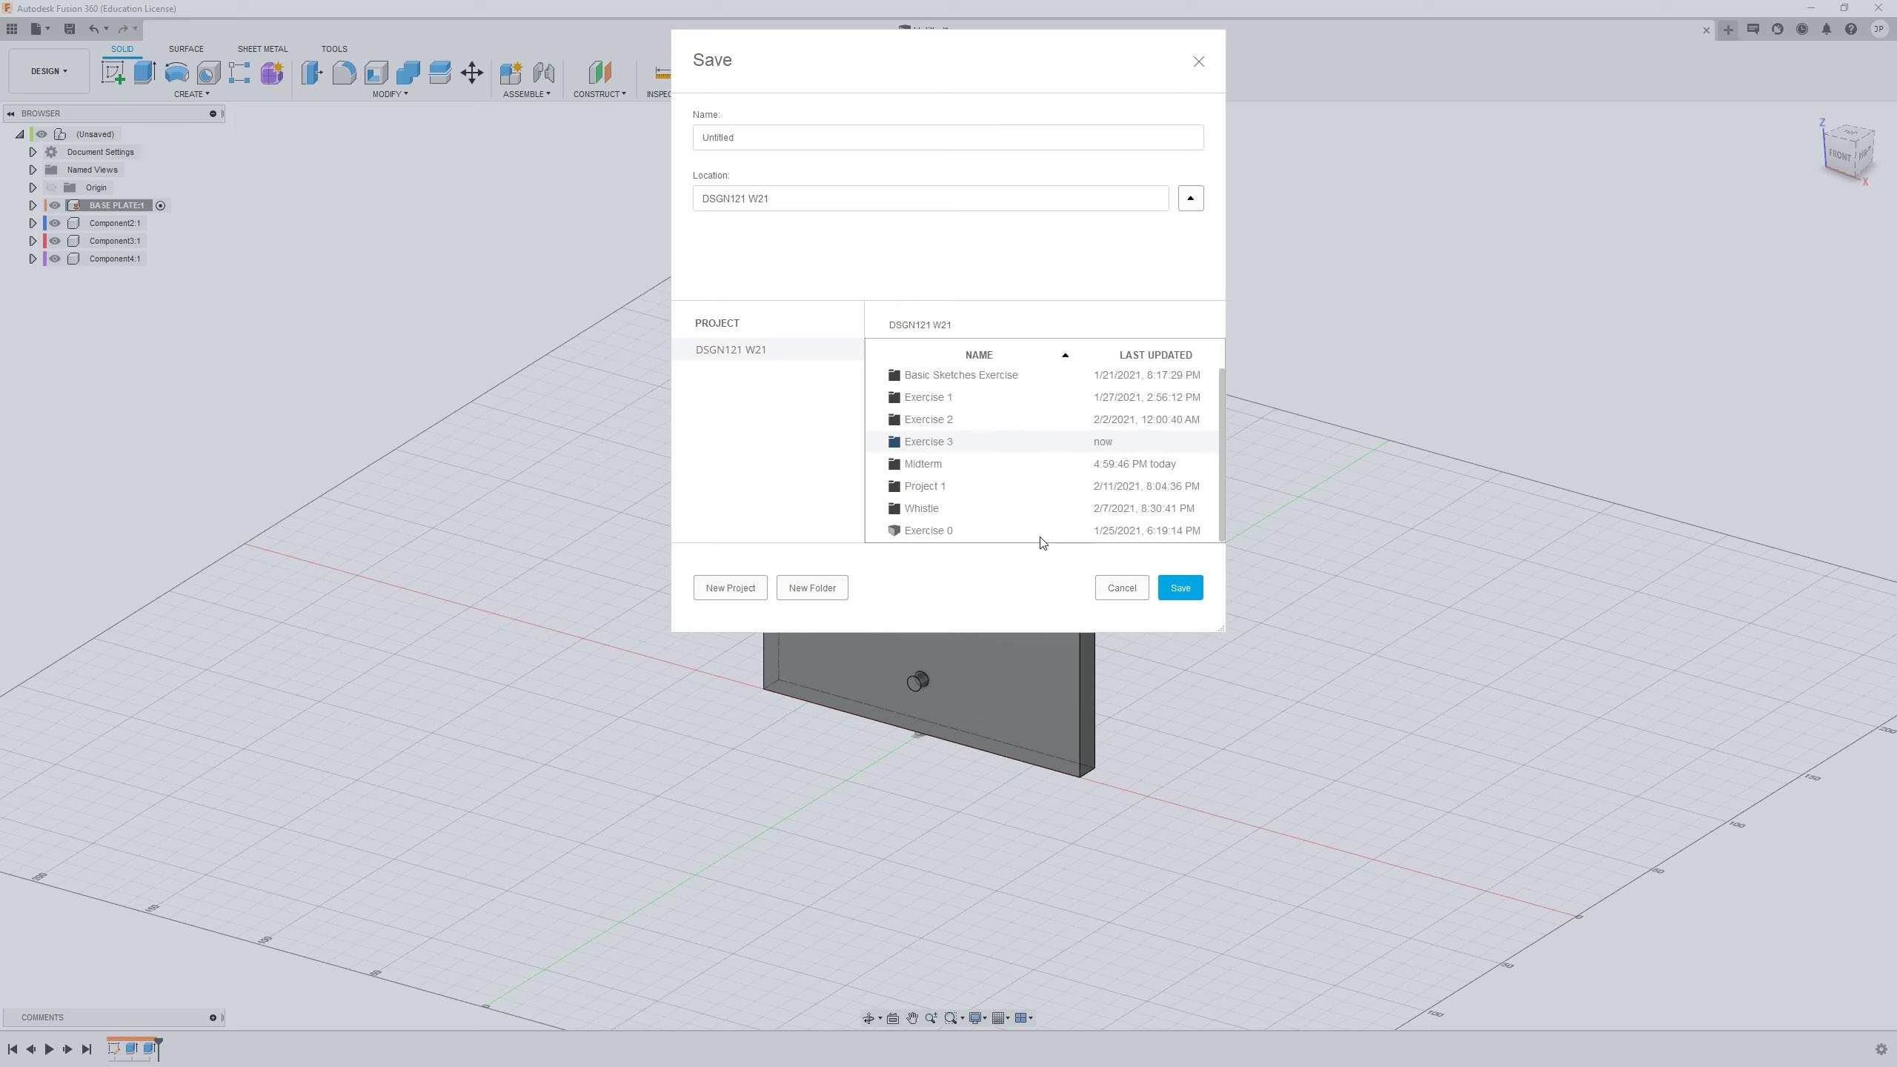
double_click(957, 448)
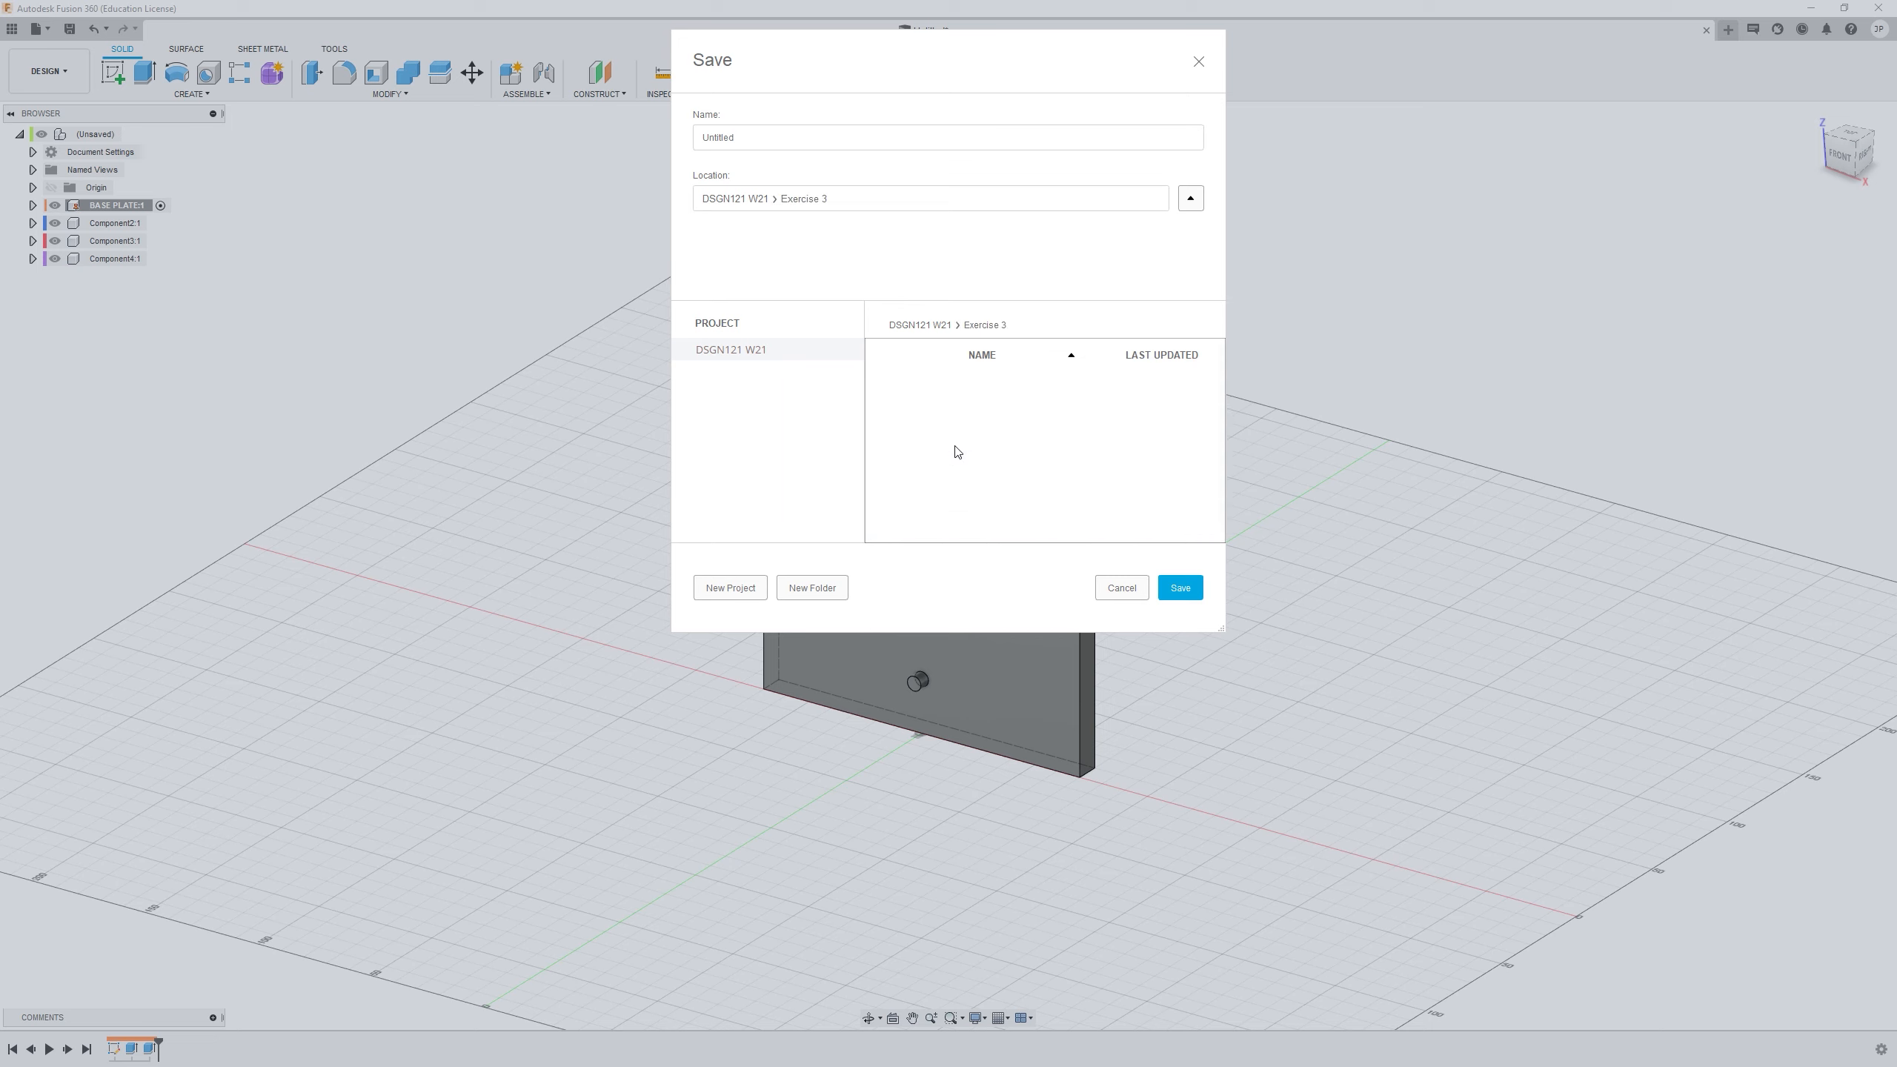
Name the design with the author's surname followed by _Exercise3 and save it in the Exercise 3 folder
double_click(765, 148)
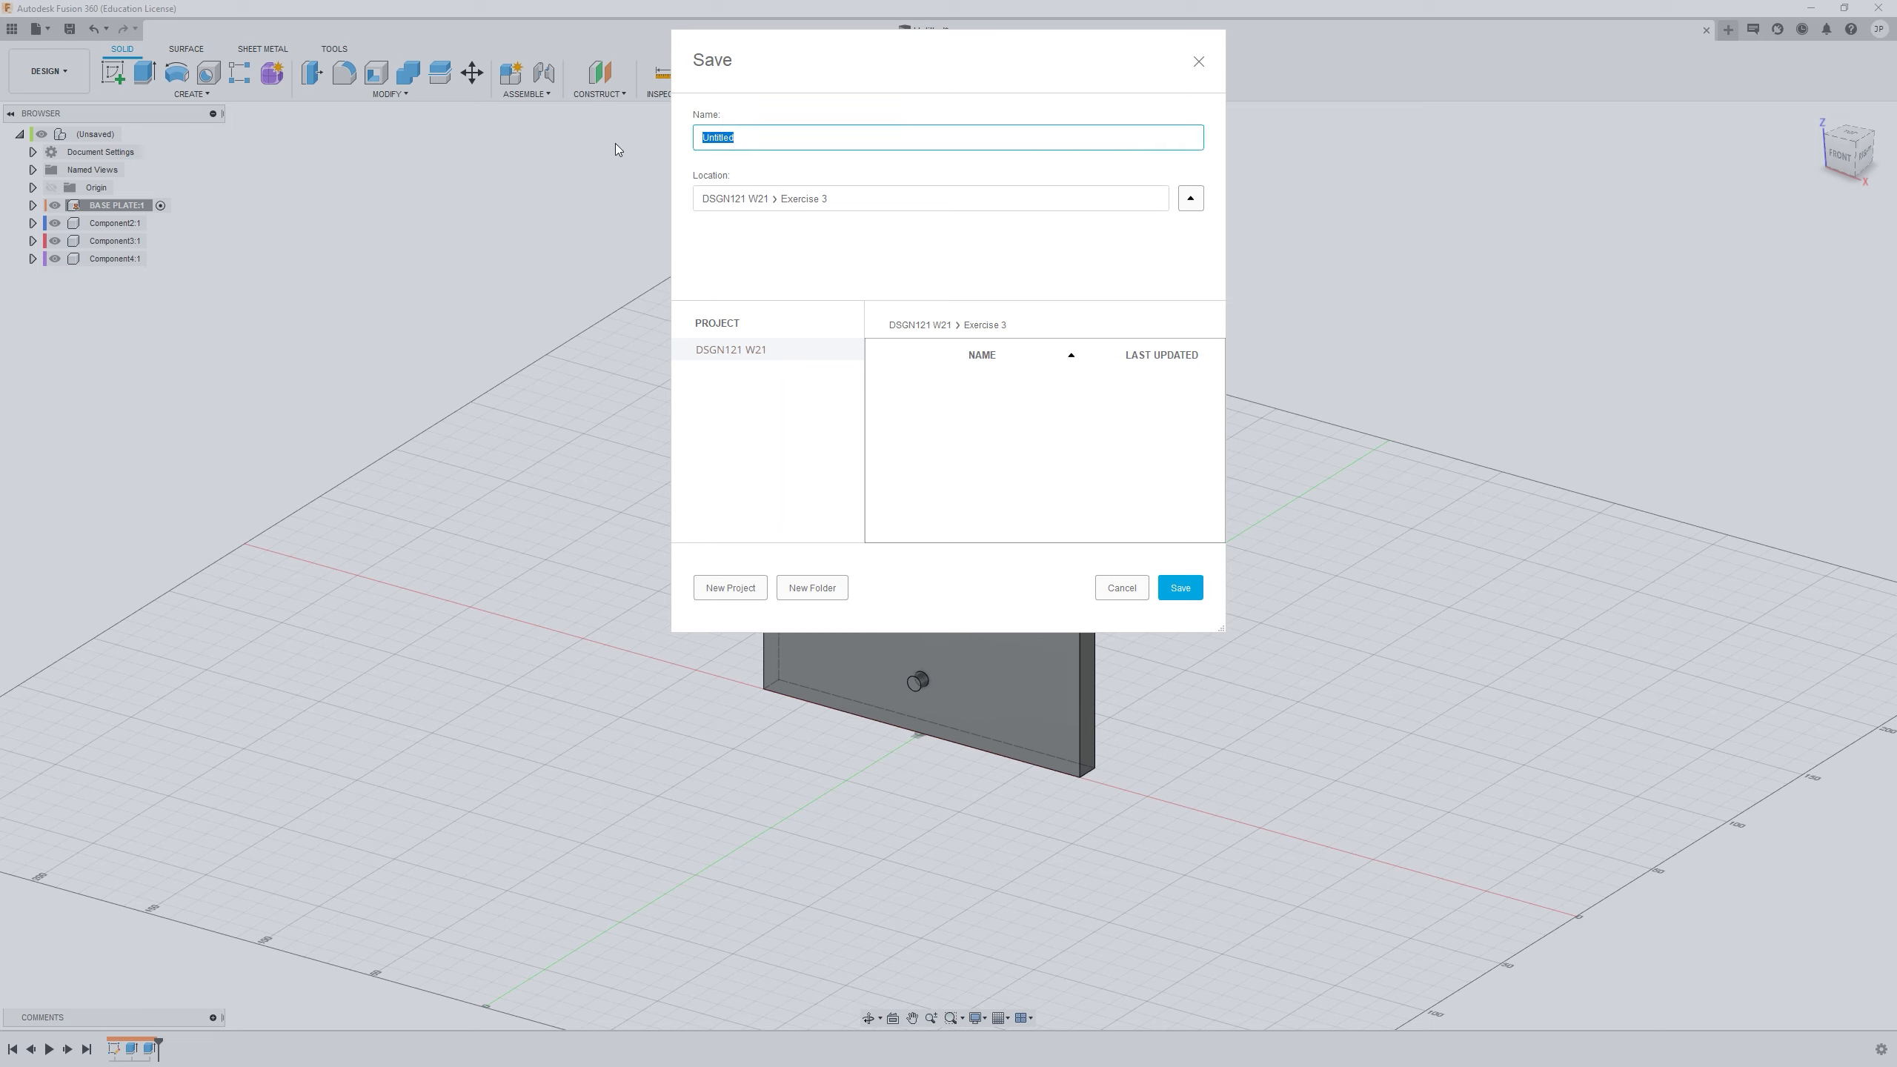
text(pPatterson_Exercos)
key(BackSpace)
key(BackSpace)
text(ise3)
click(1180, 588)
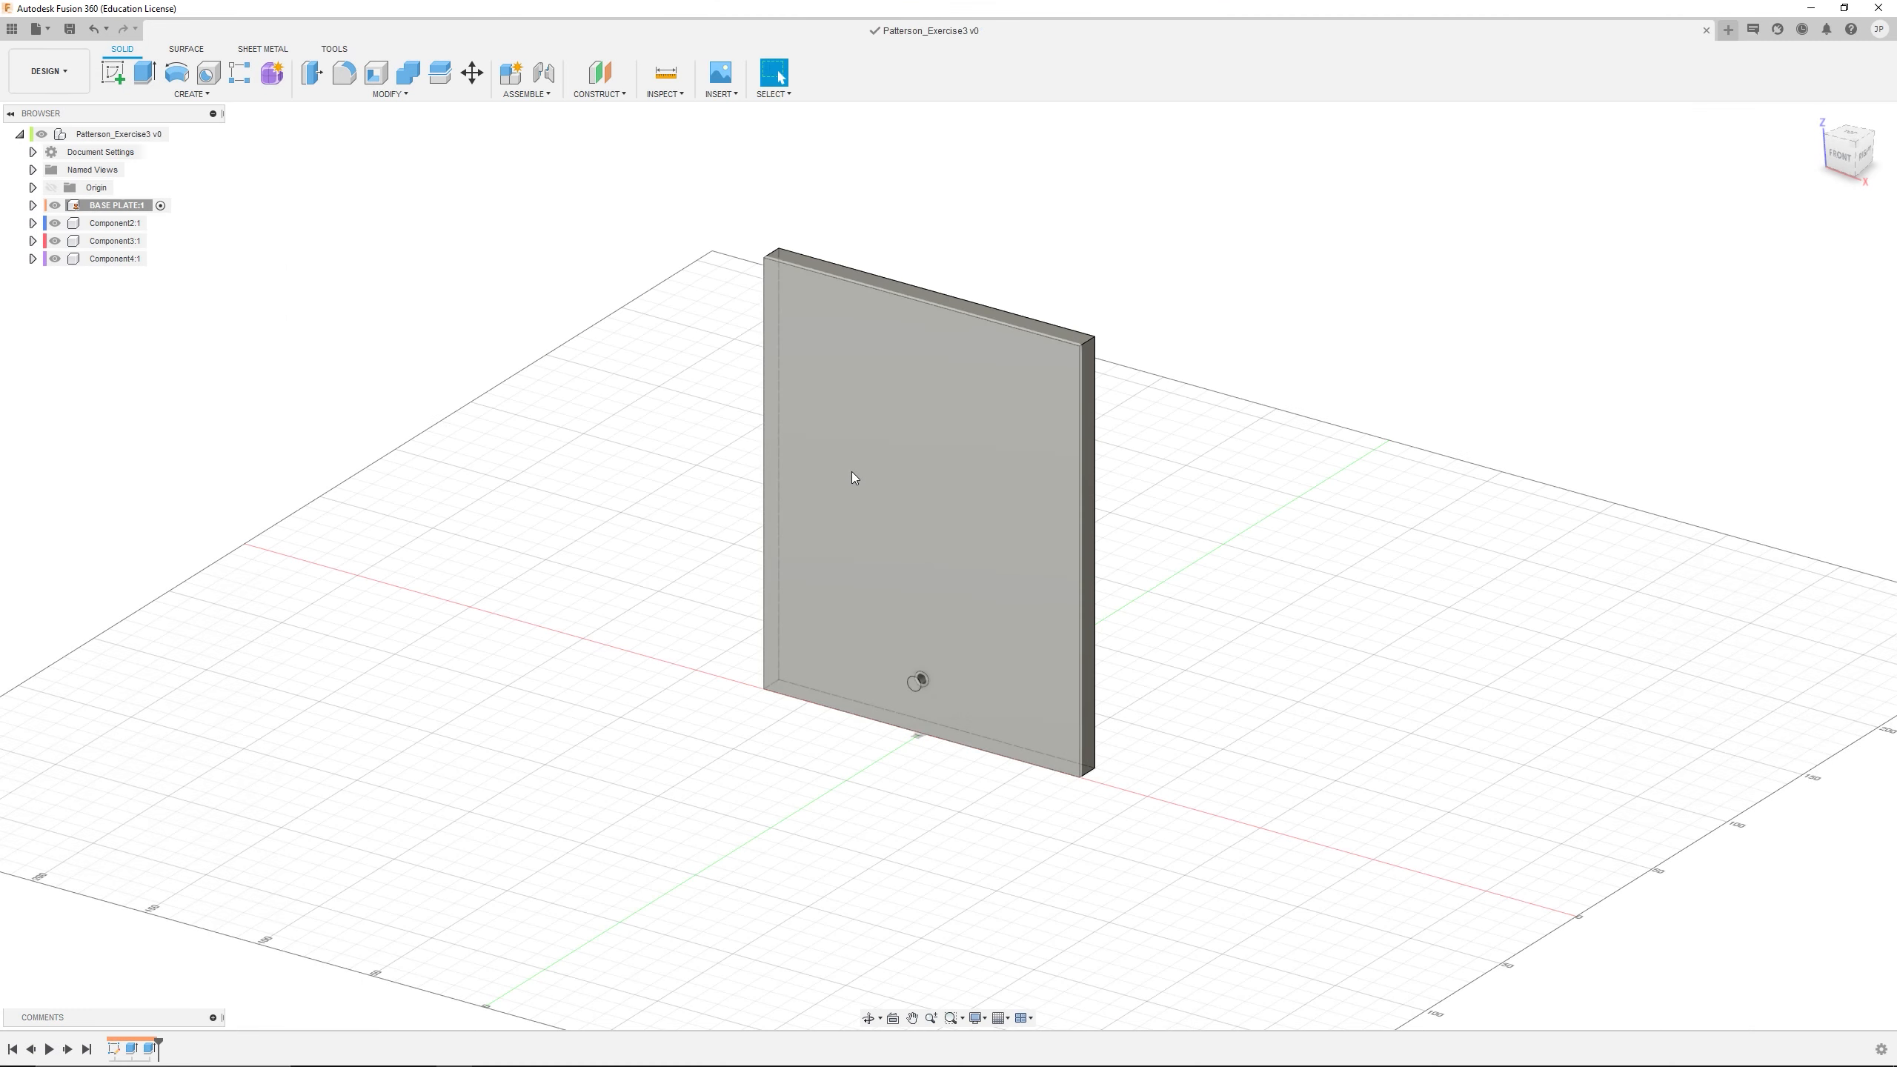
Activate Component2 and hide the BASE PLATE component
scroll(595, 430, down, 1)
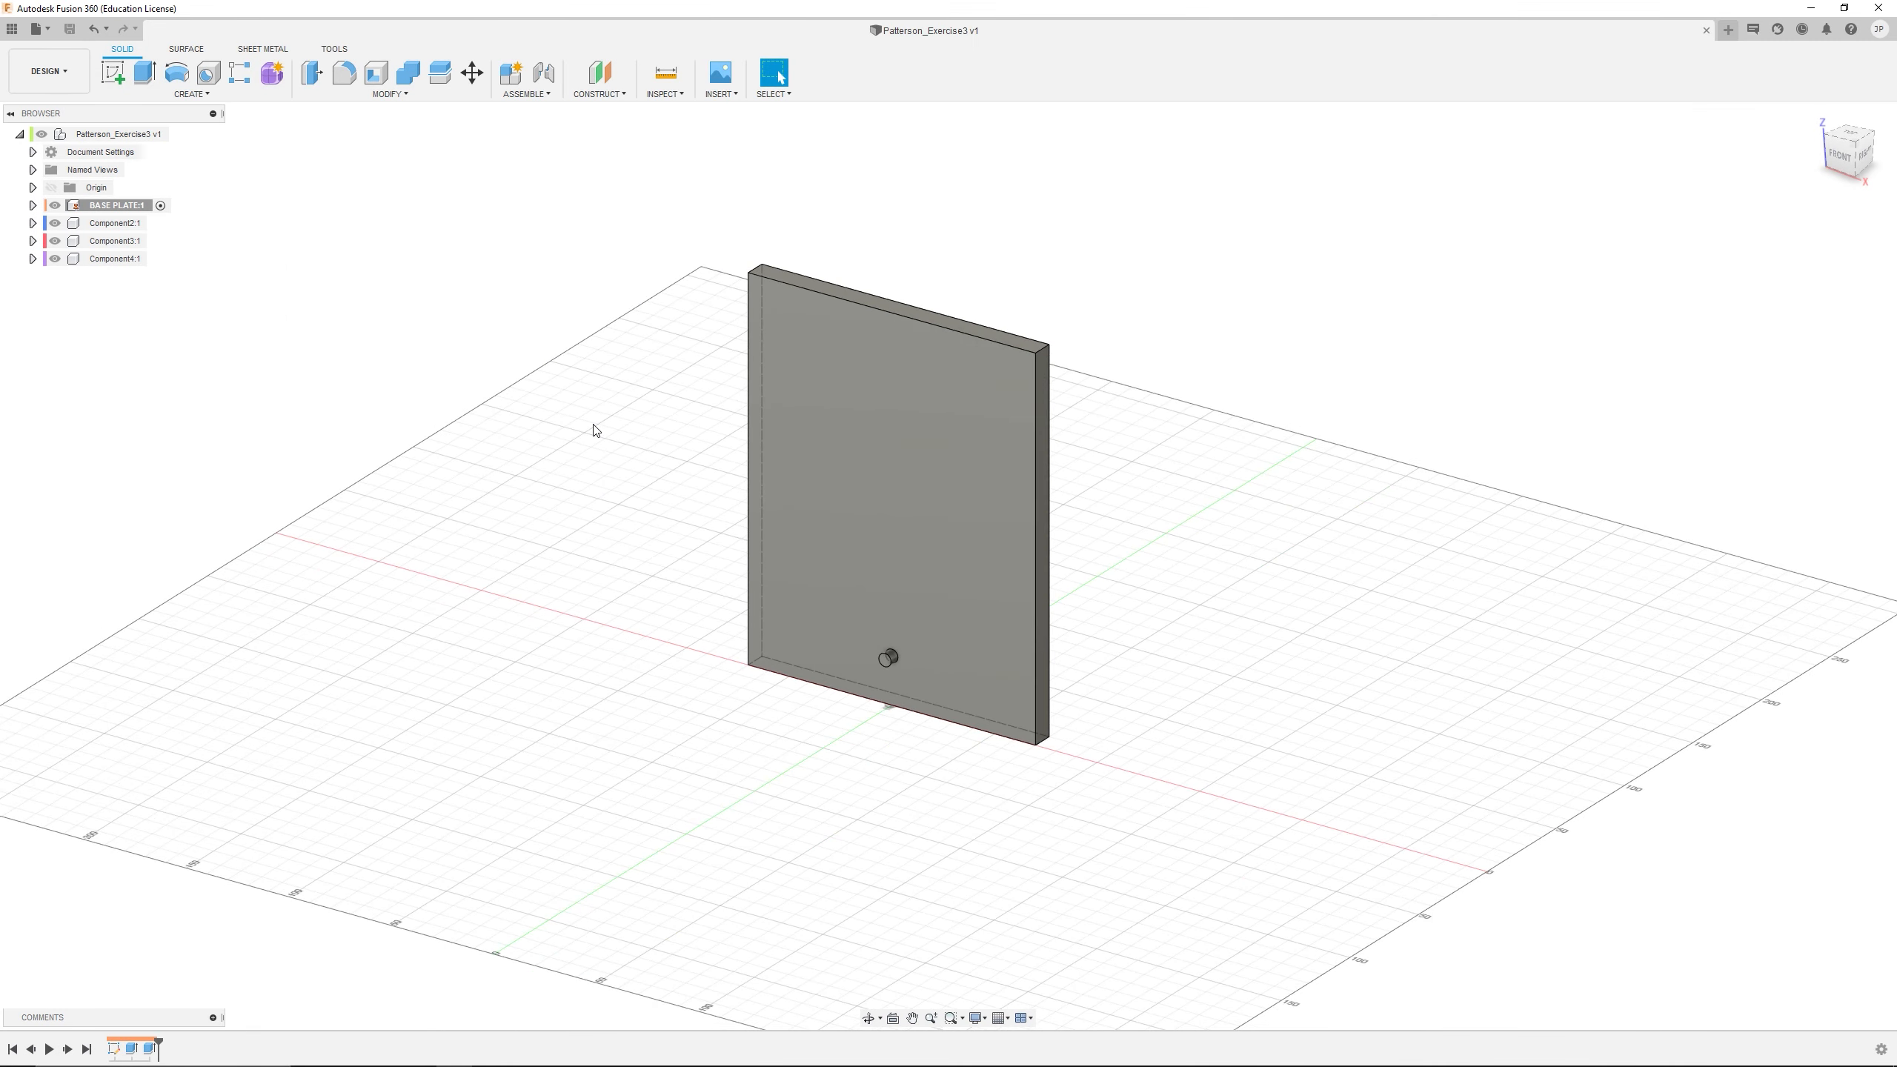
scroll(582, 443, down, 1)
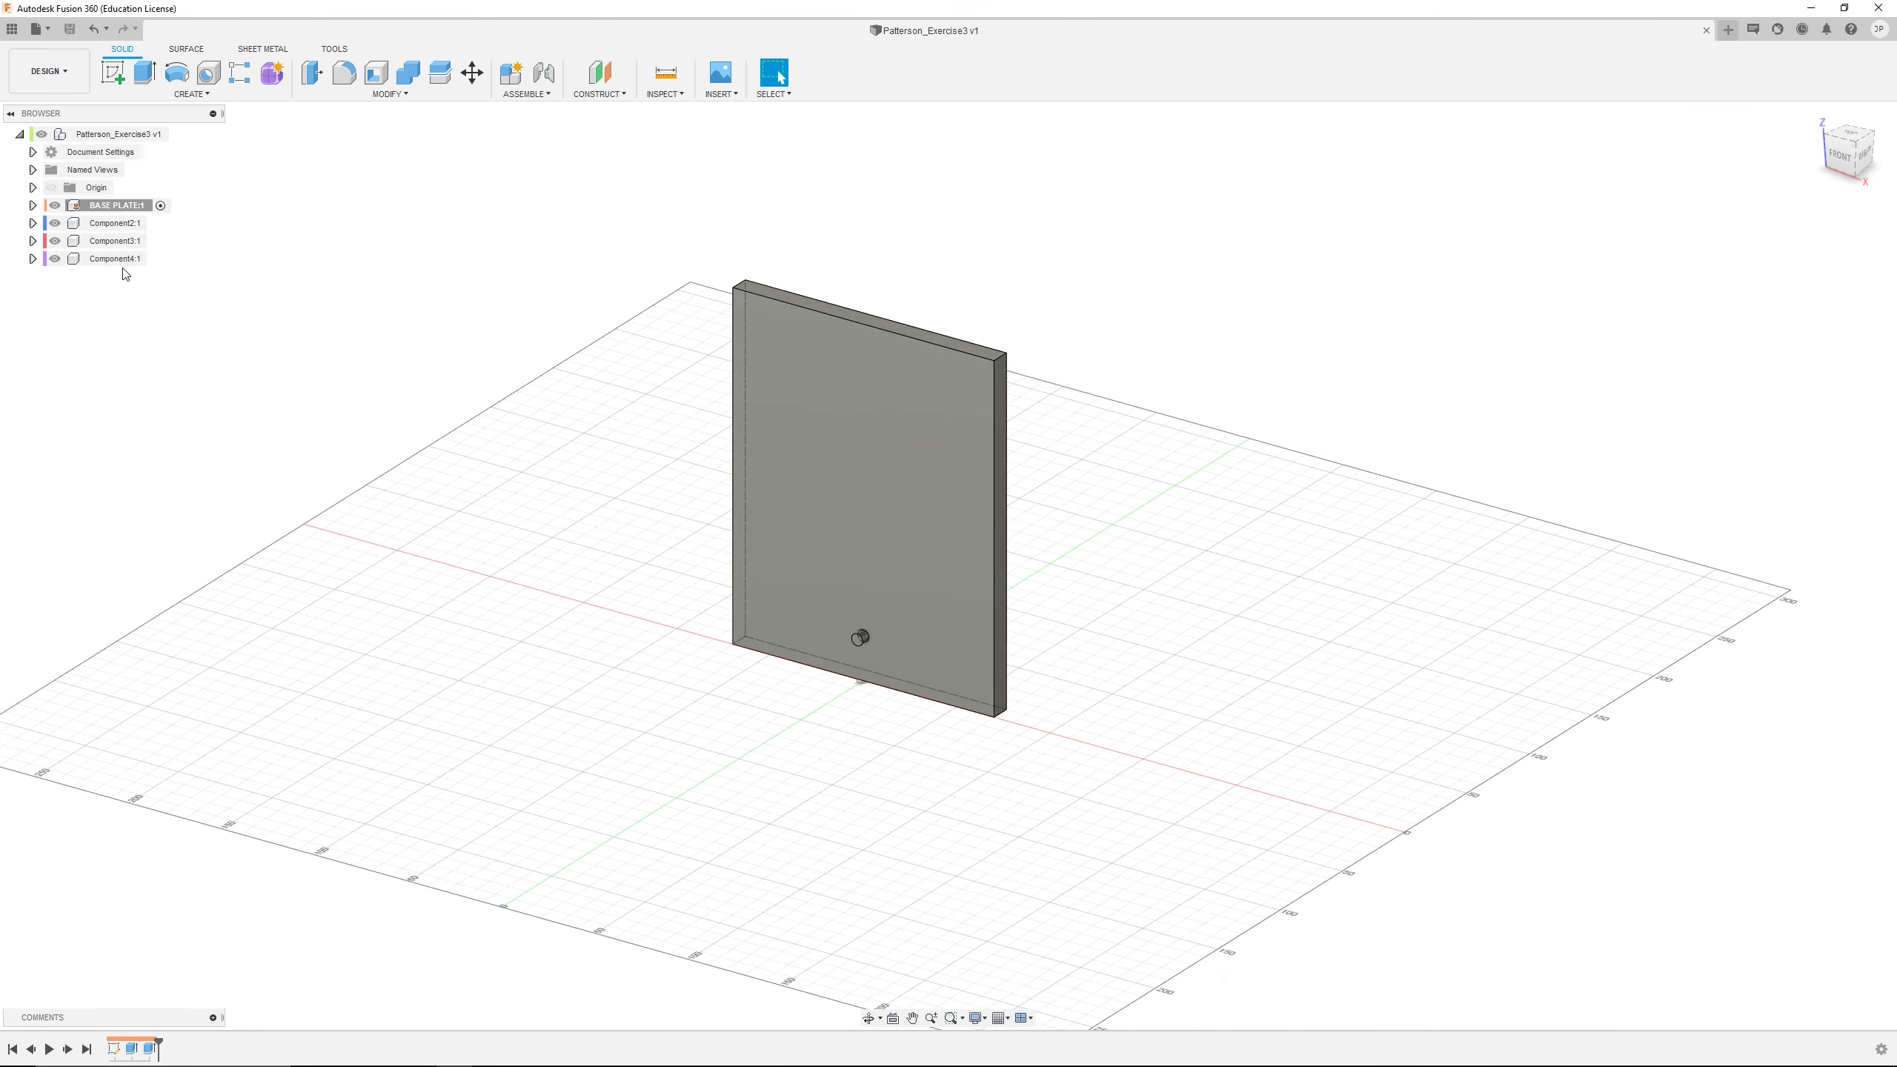
click(163, 223)
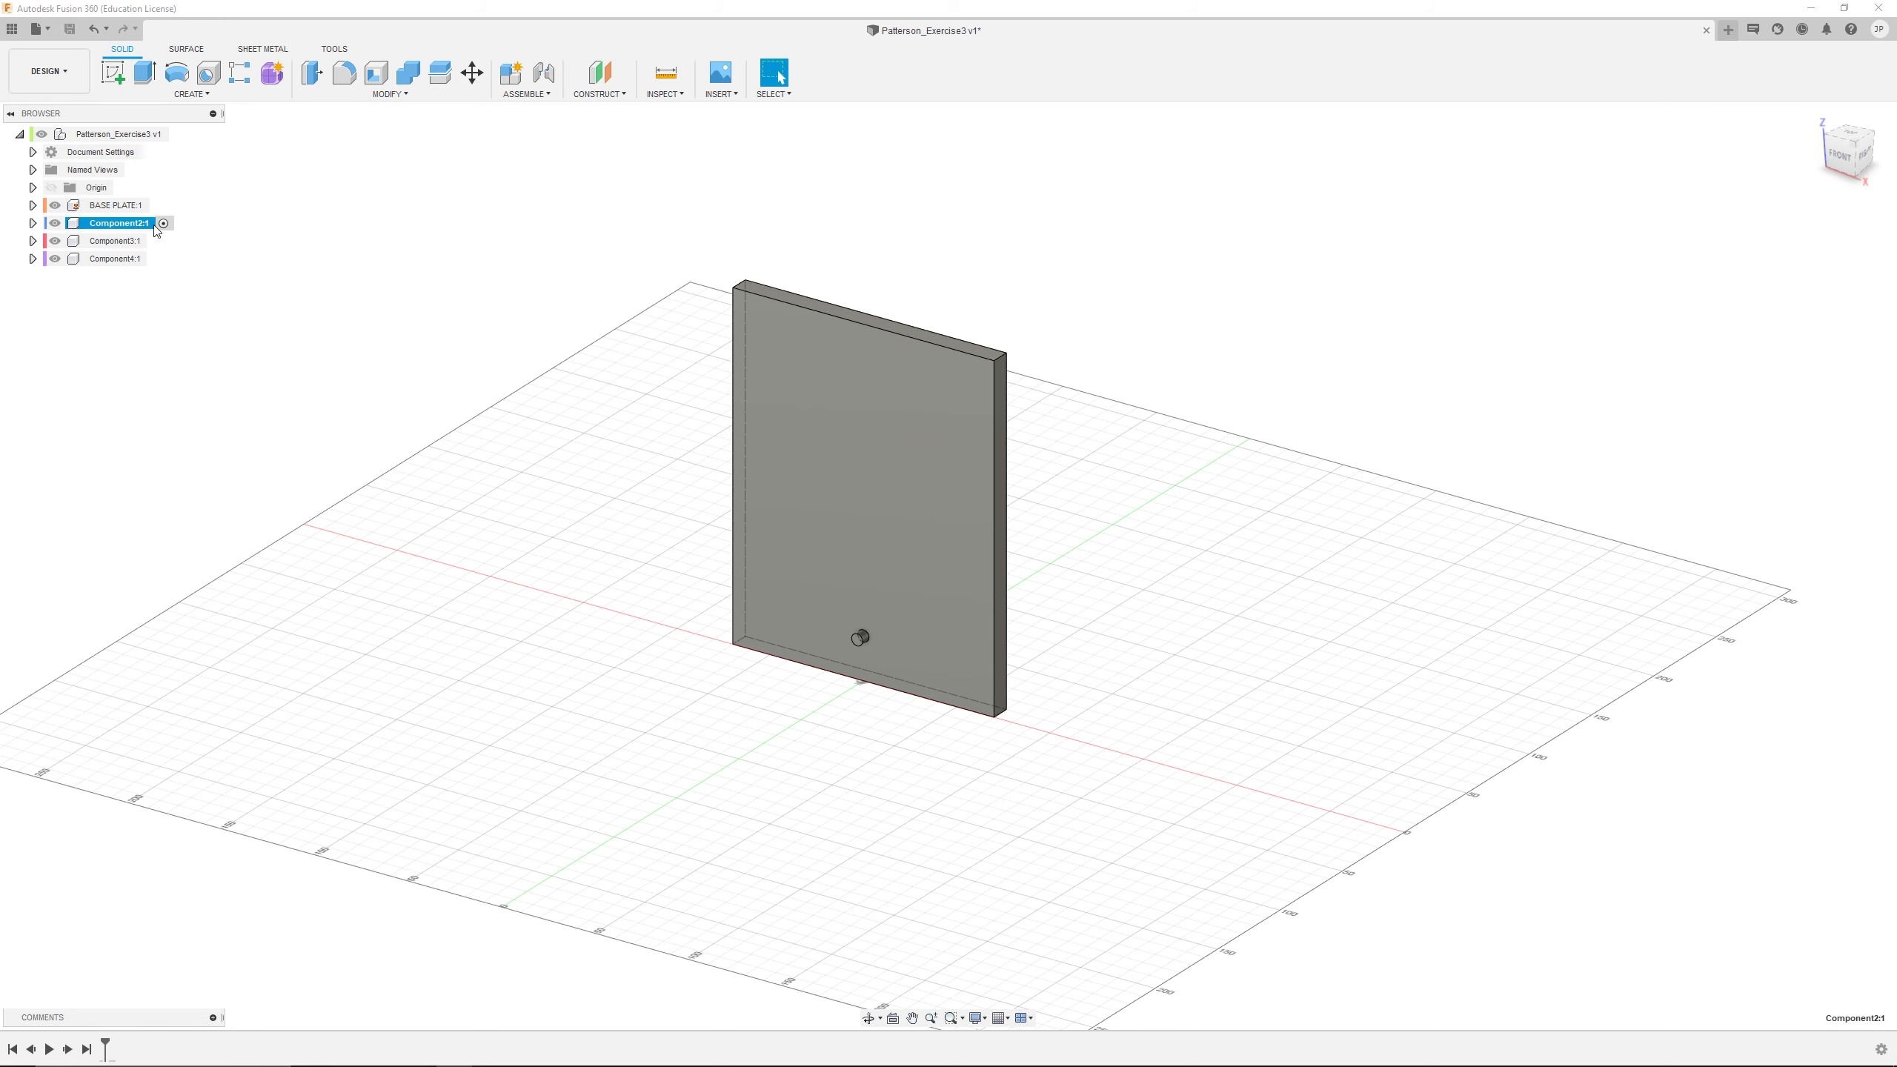
click(56, 206)
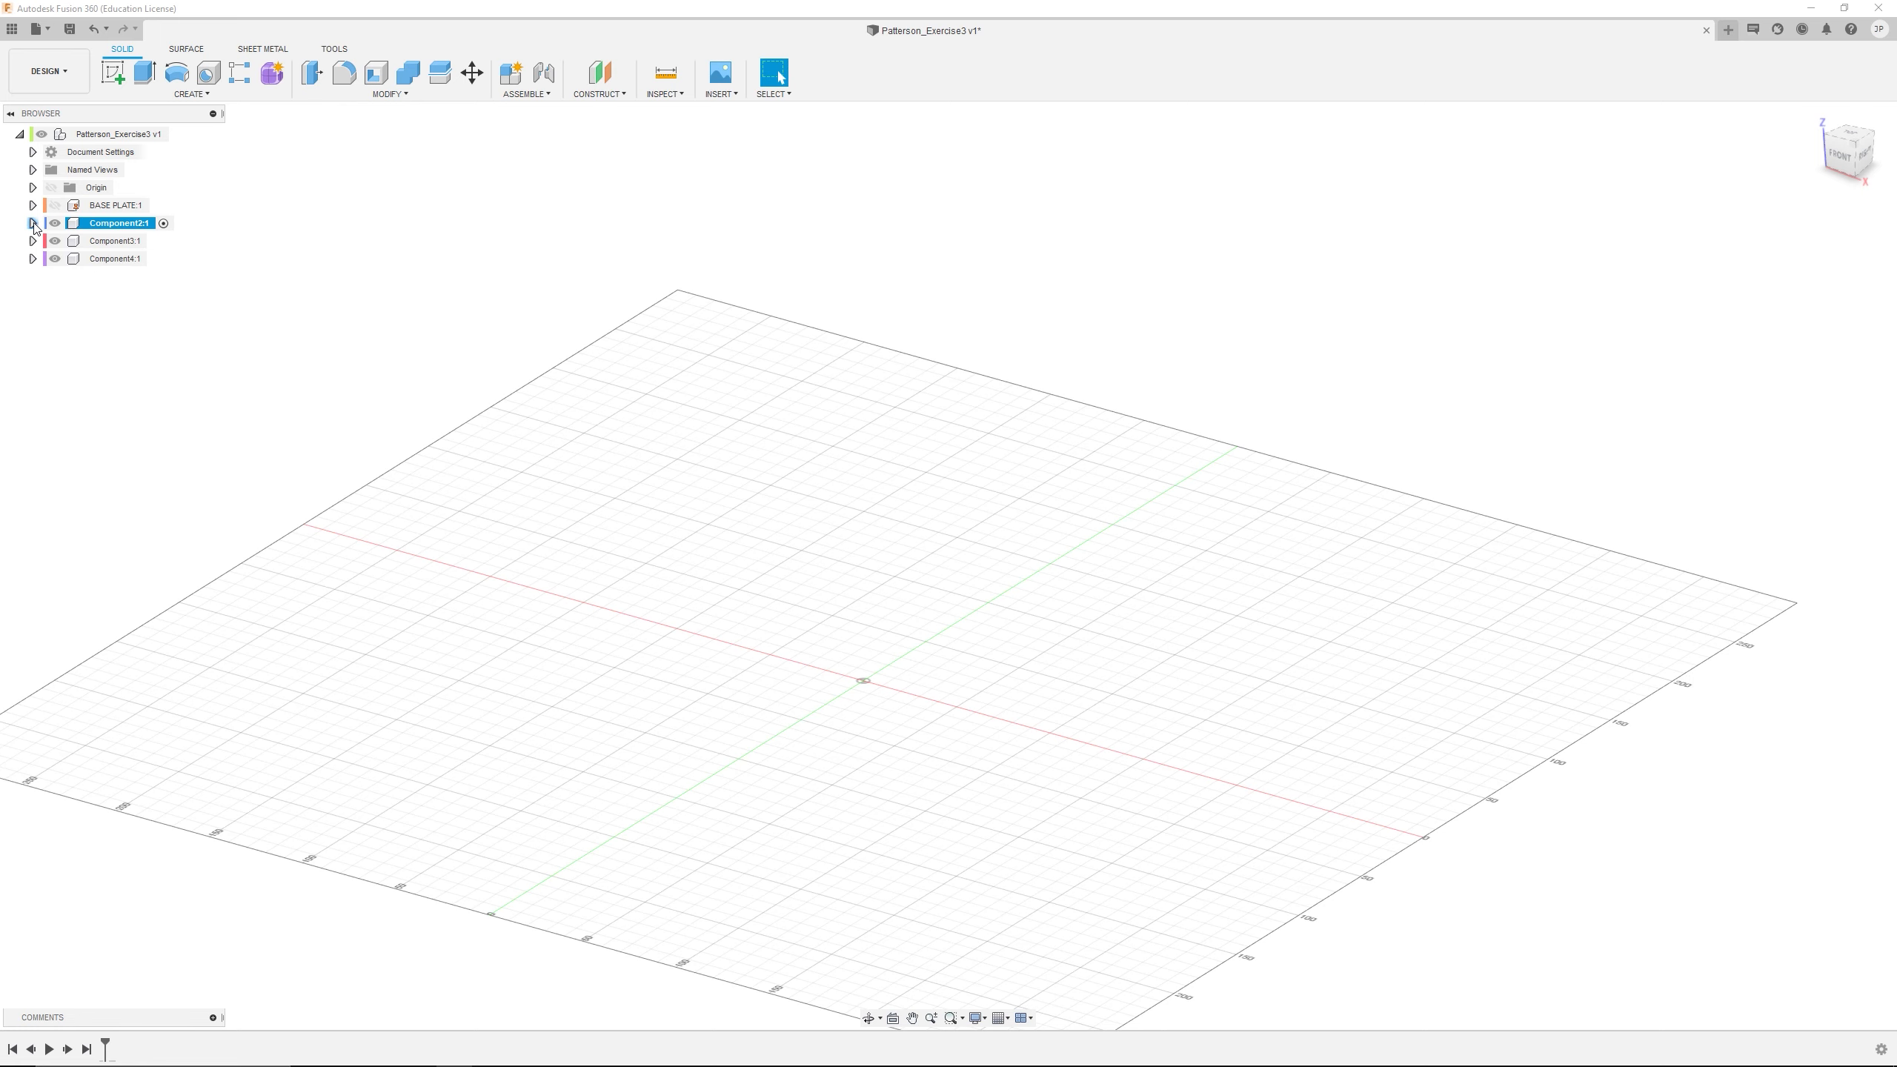
Expand Component2 and its Origin folder to list the component's origin planes and axes
click(32, 223)
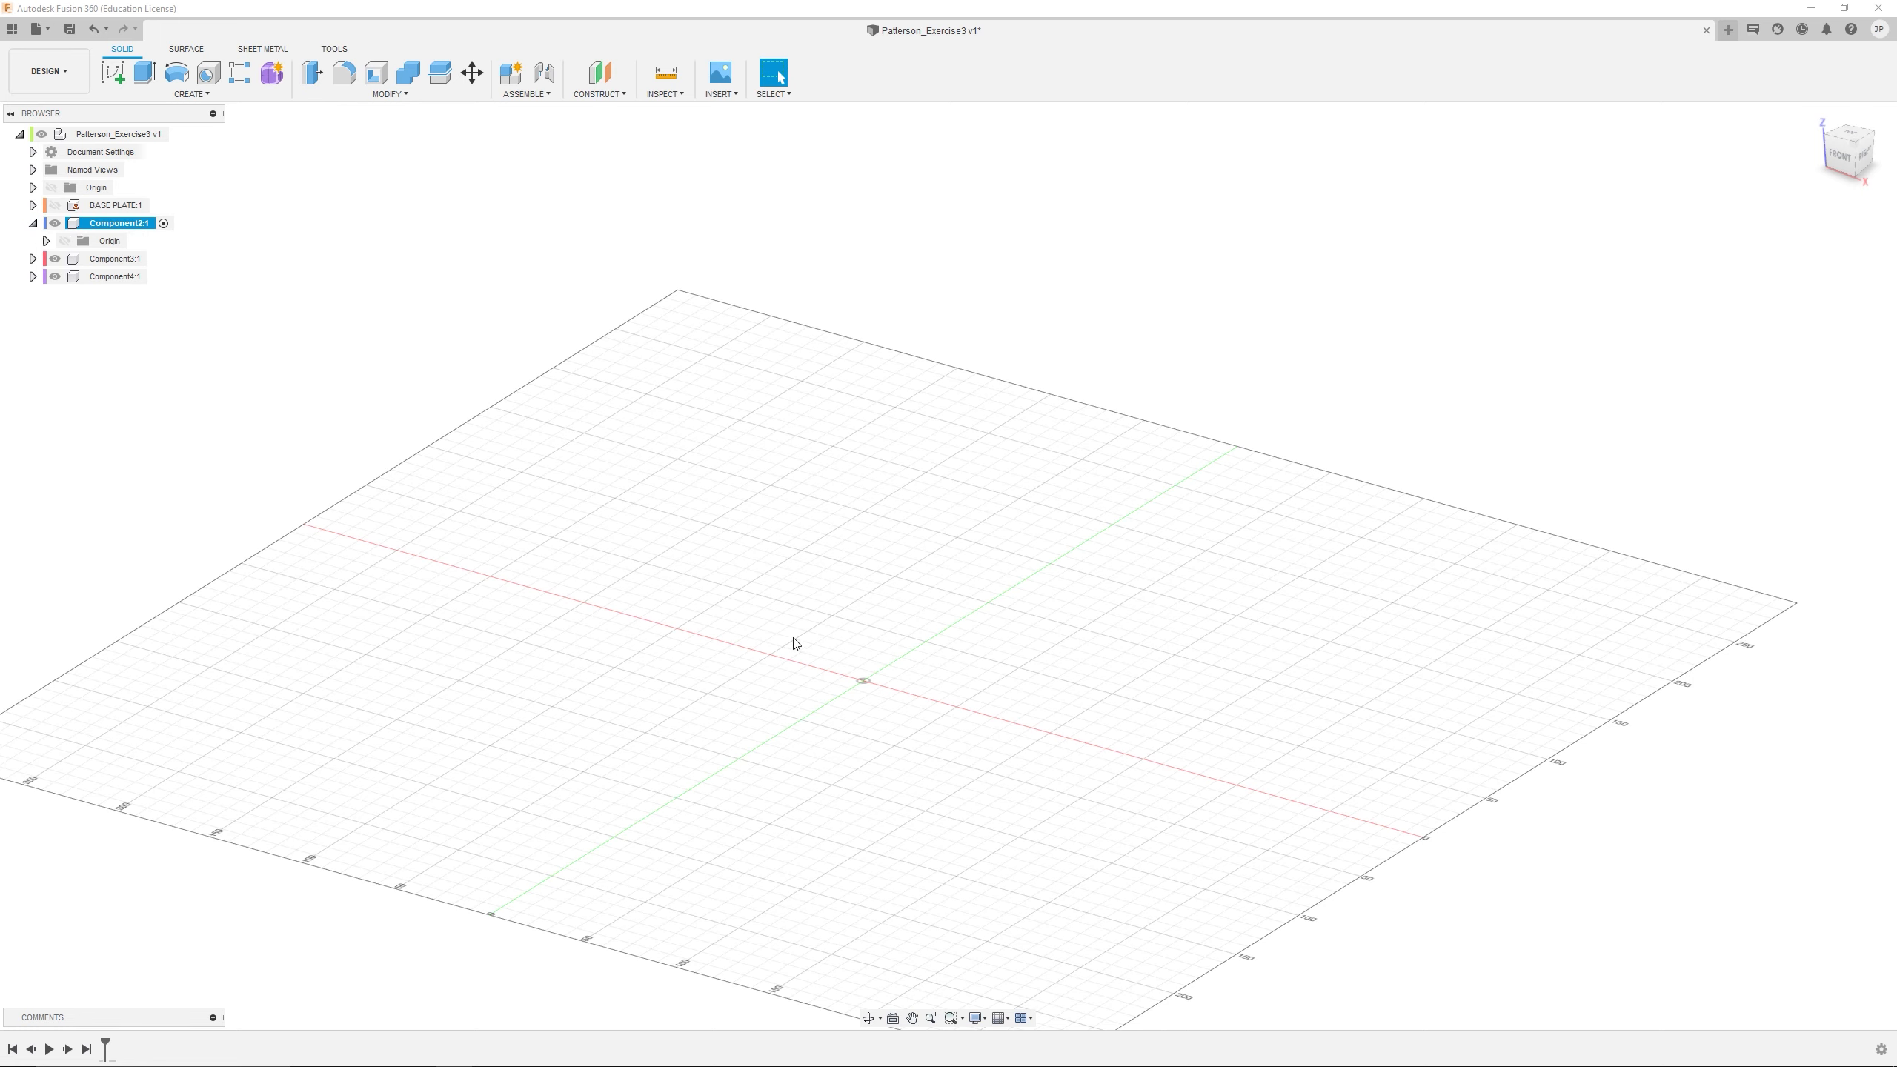
scroll(794, 644, up, 2)
scroll(728, 591, up, 2)
middle_drag(830, 687, 747, 463)
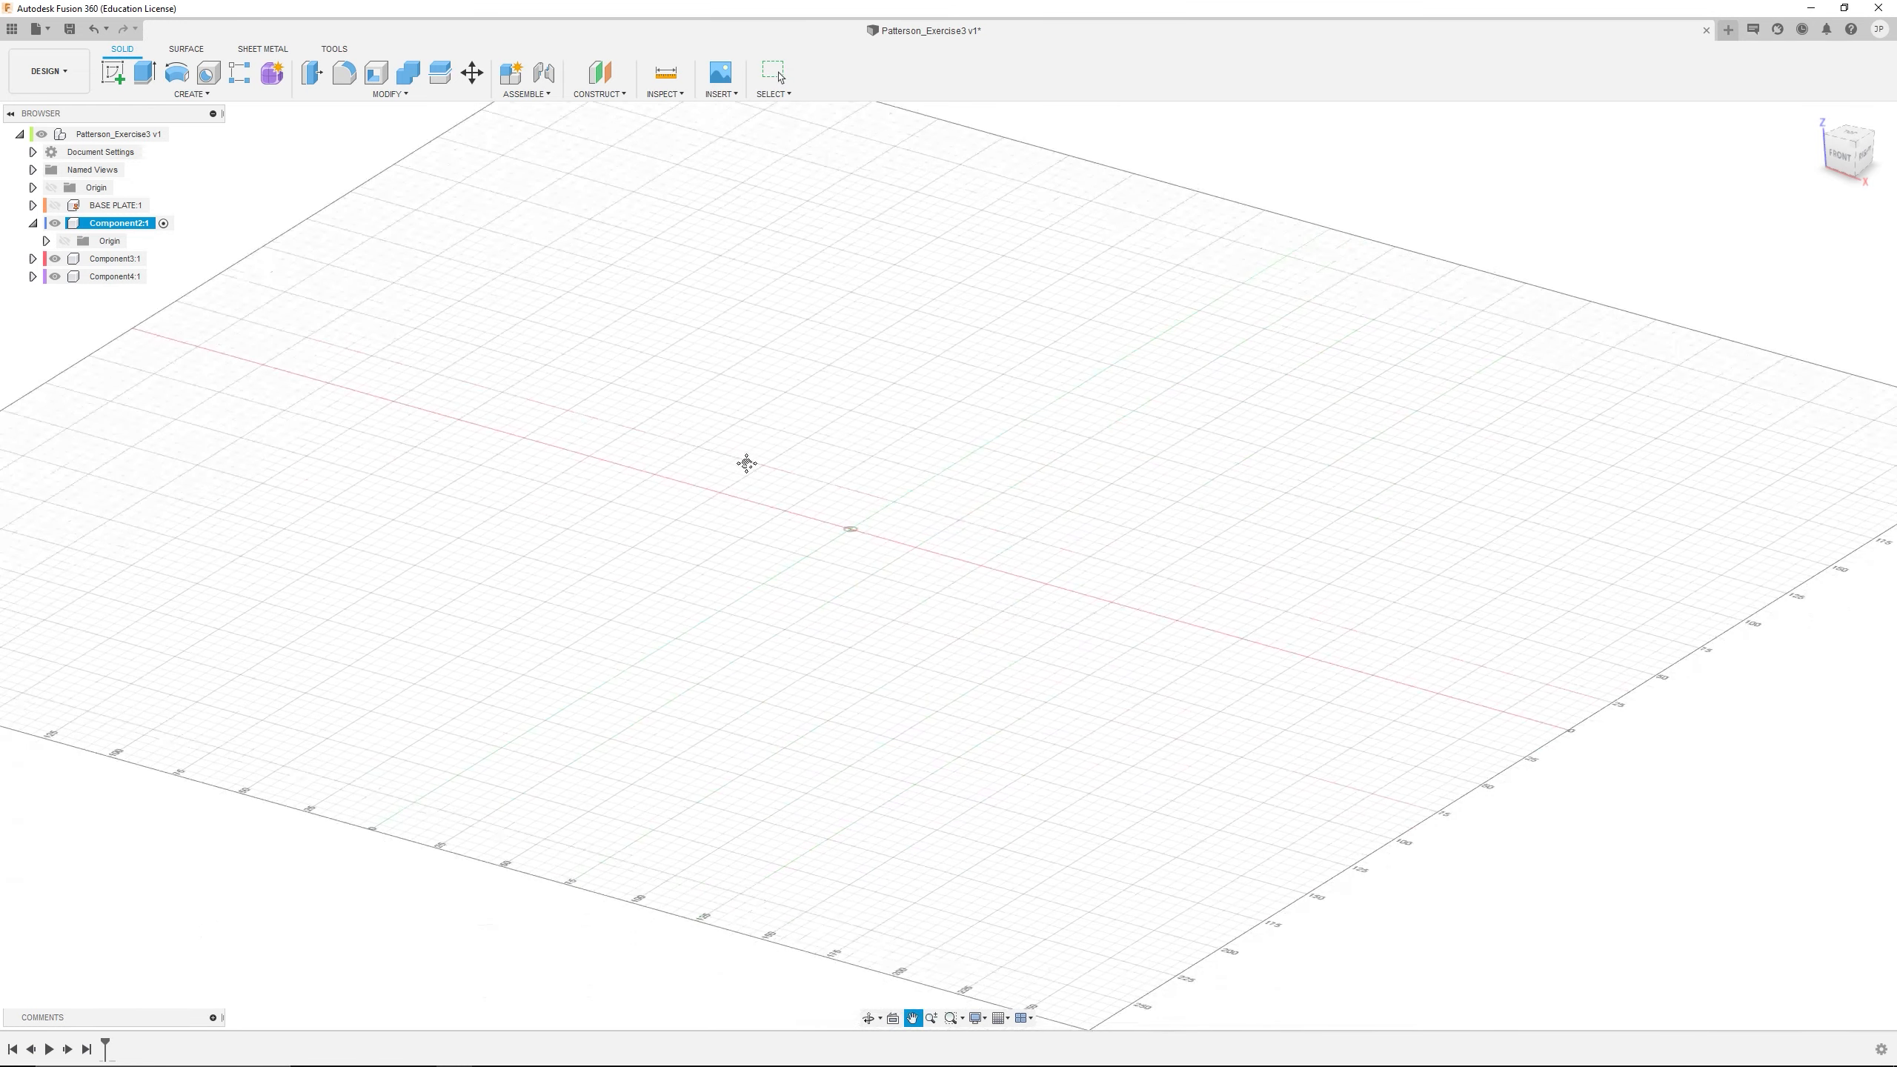
key(Escape)
scroll(762, 509, up, 2)
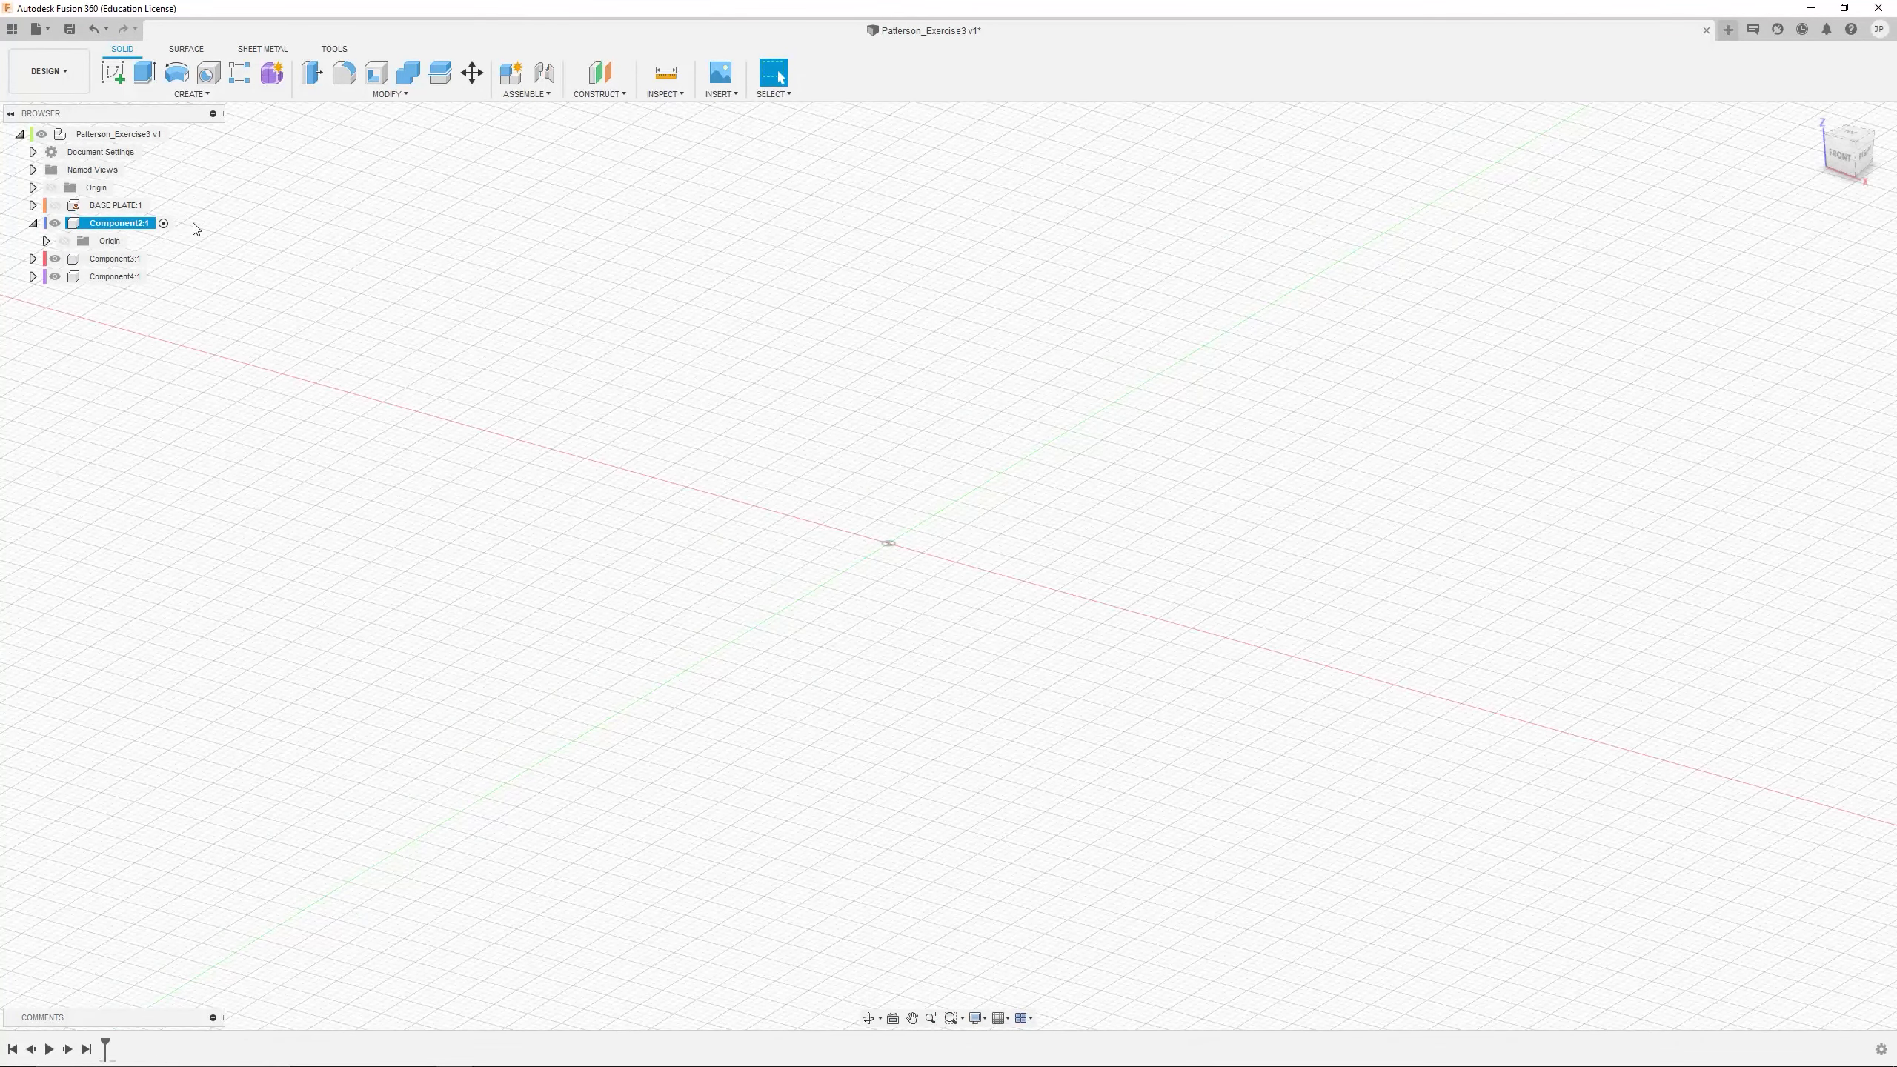
click(45, 241)
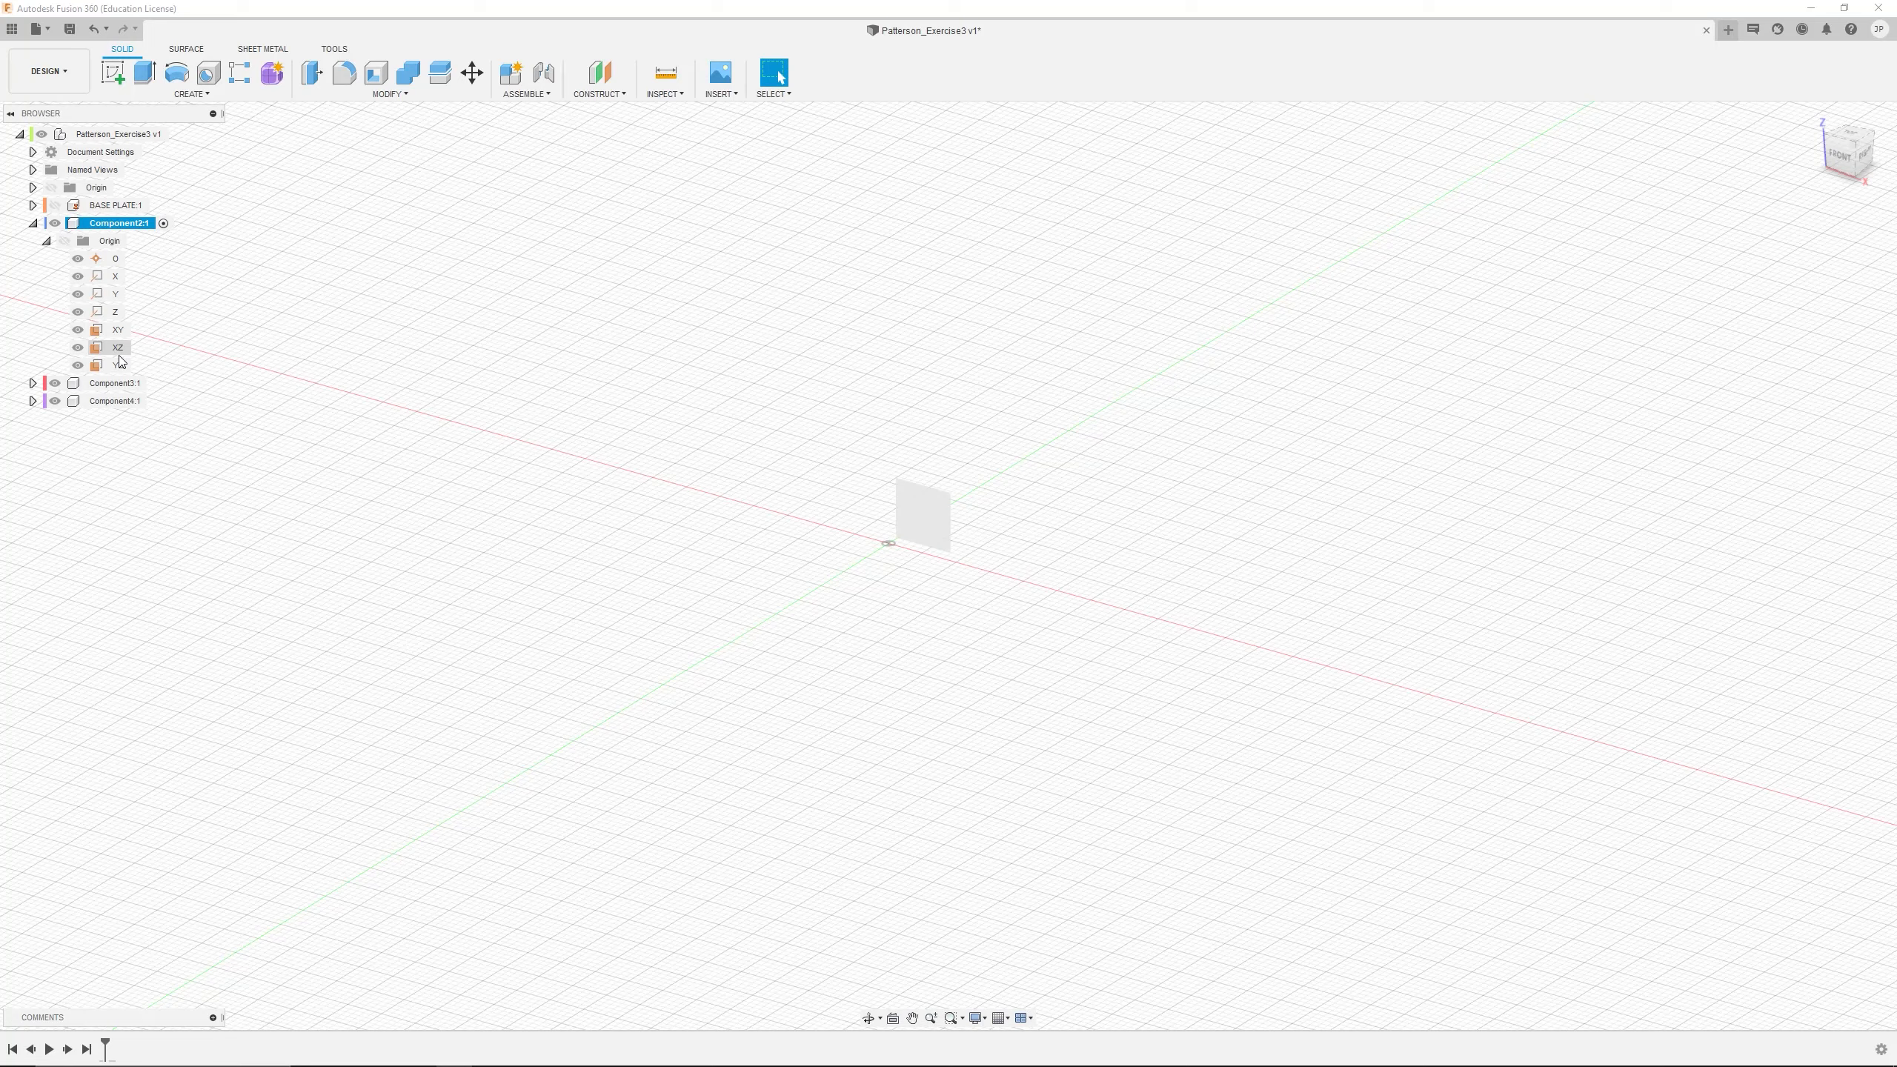
Rename Component2 to CRANK and keep it as the active component
double_click(140, 224)
text(c)
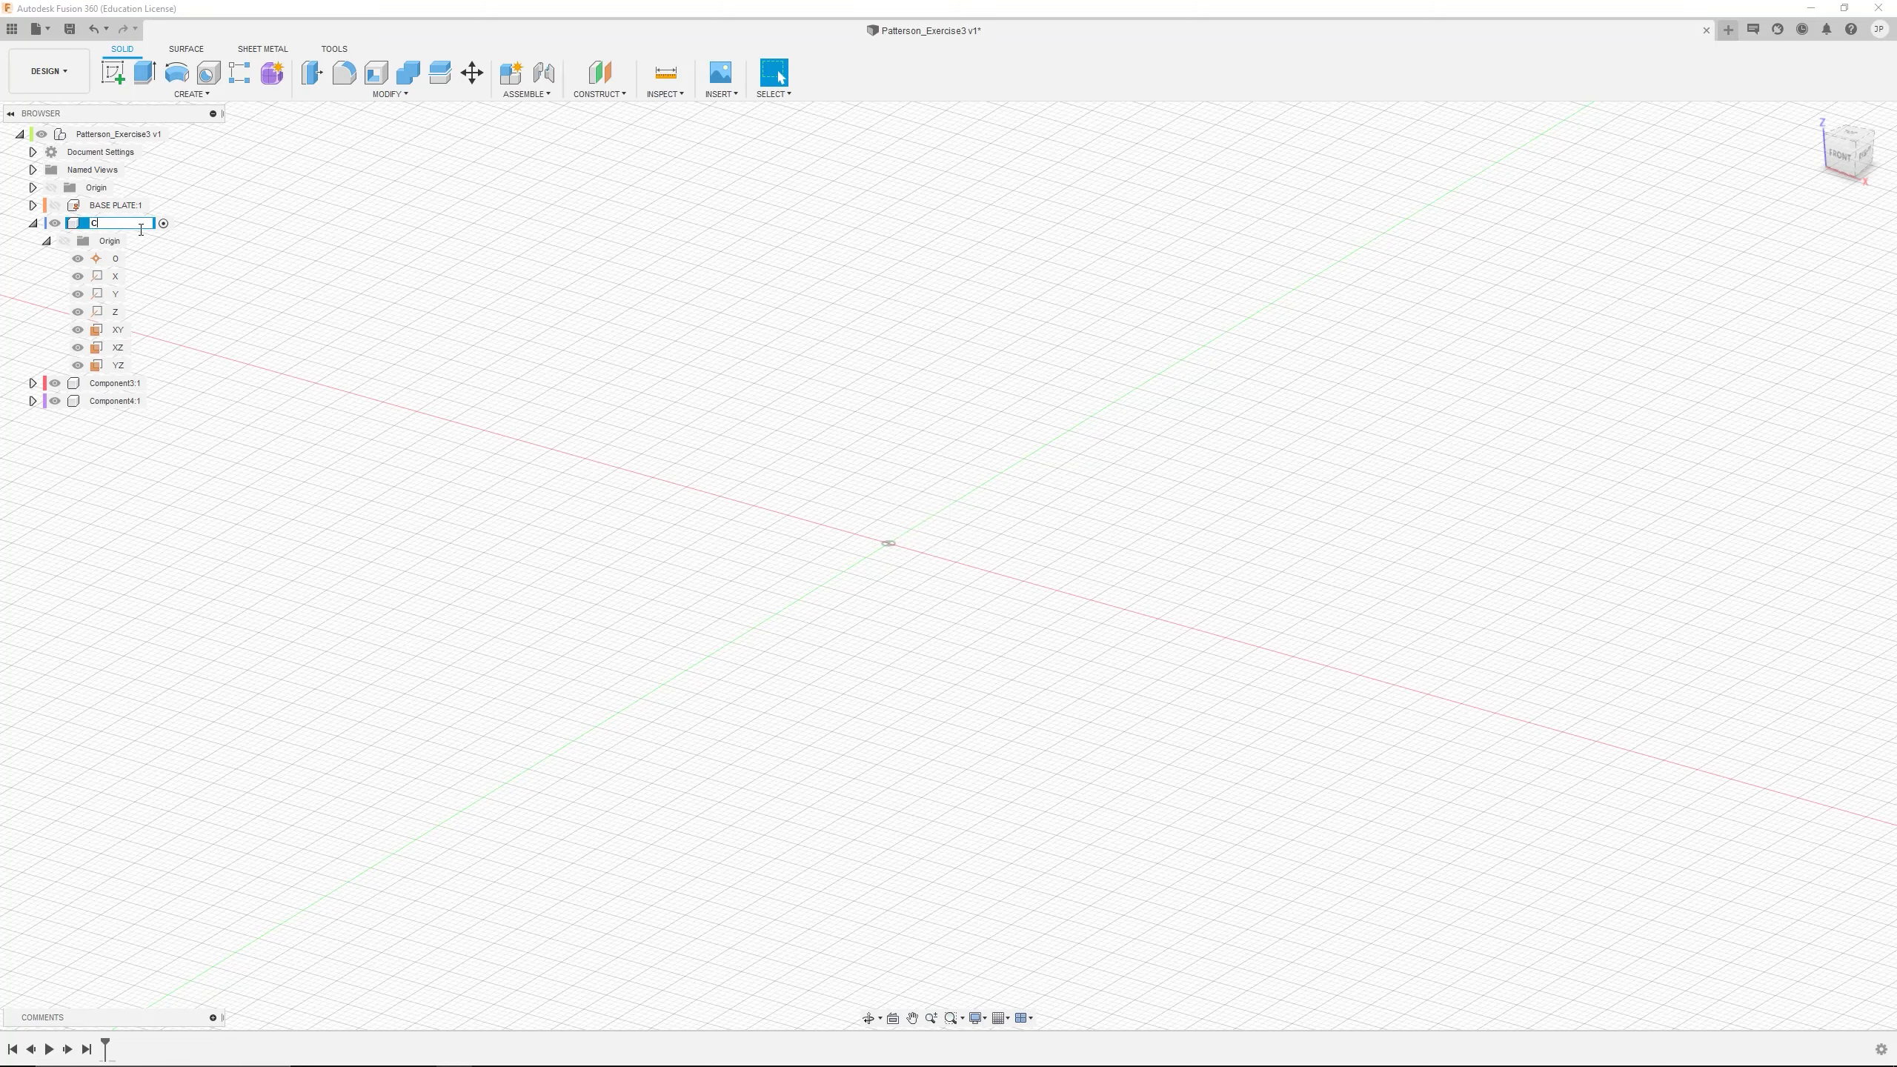
text(RANK)
key(Return)
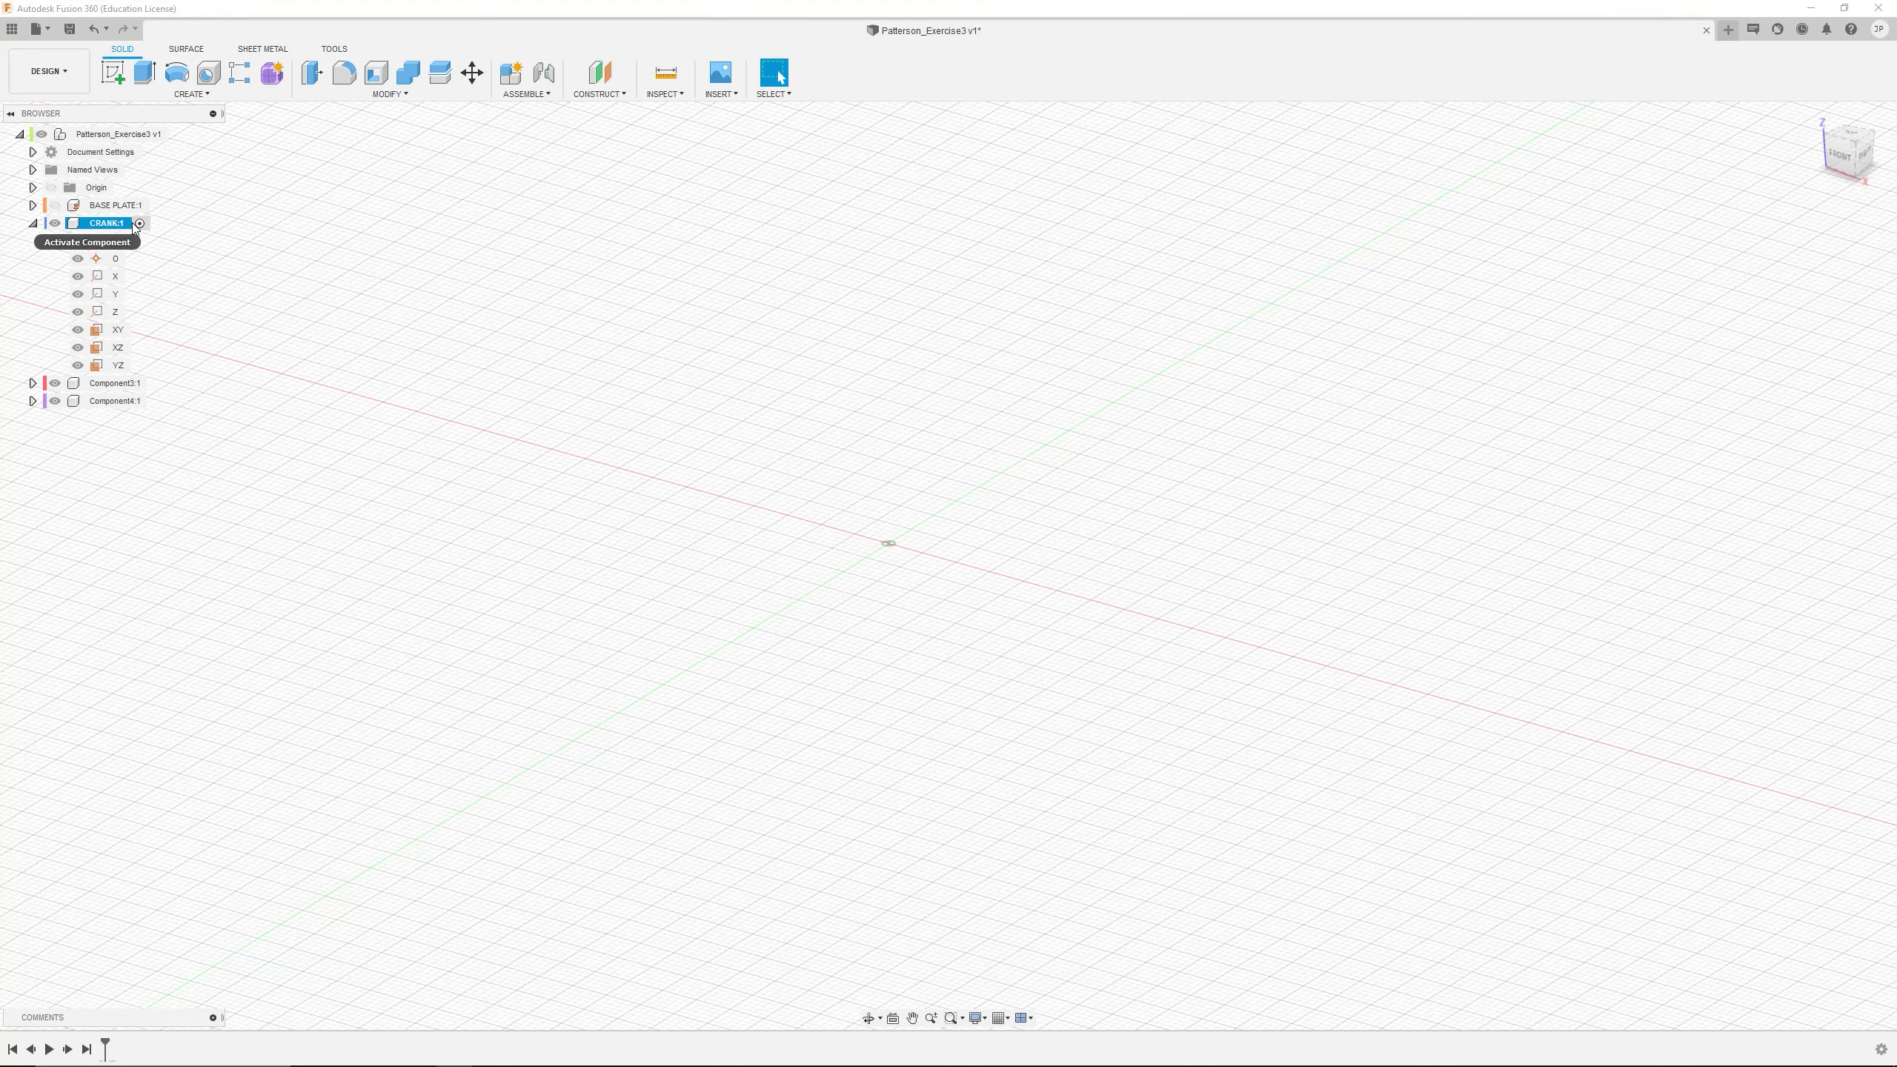
click(139, 224)
Start a new sketch on the CRANK component's XZ origin plane
click(115, 74)
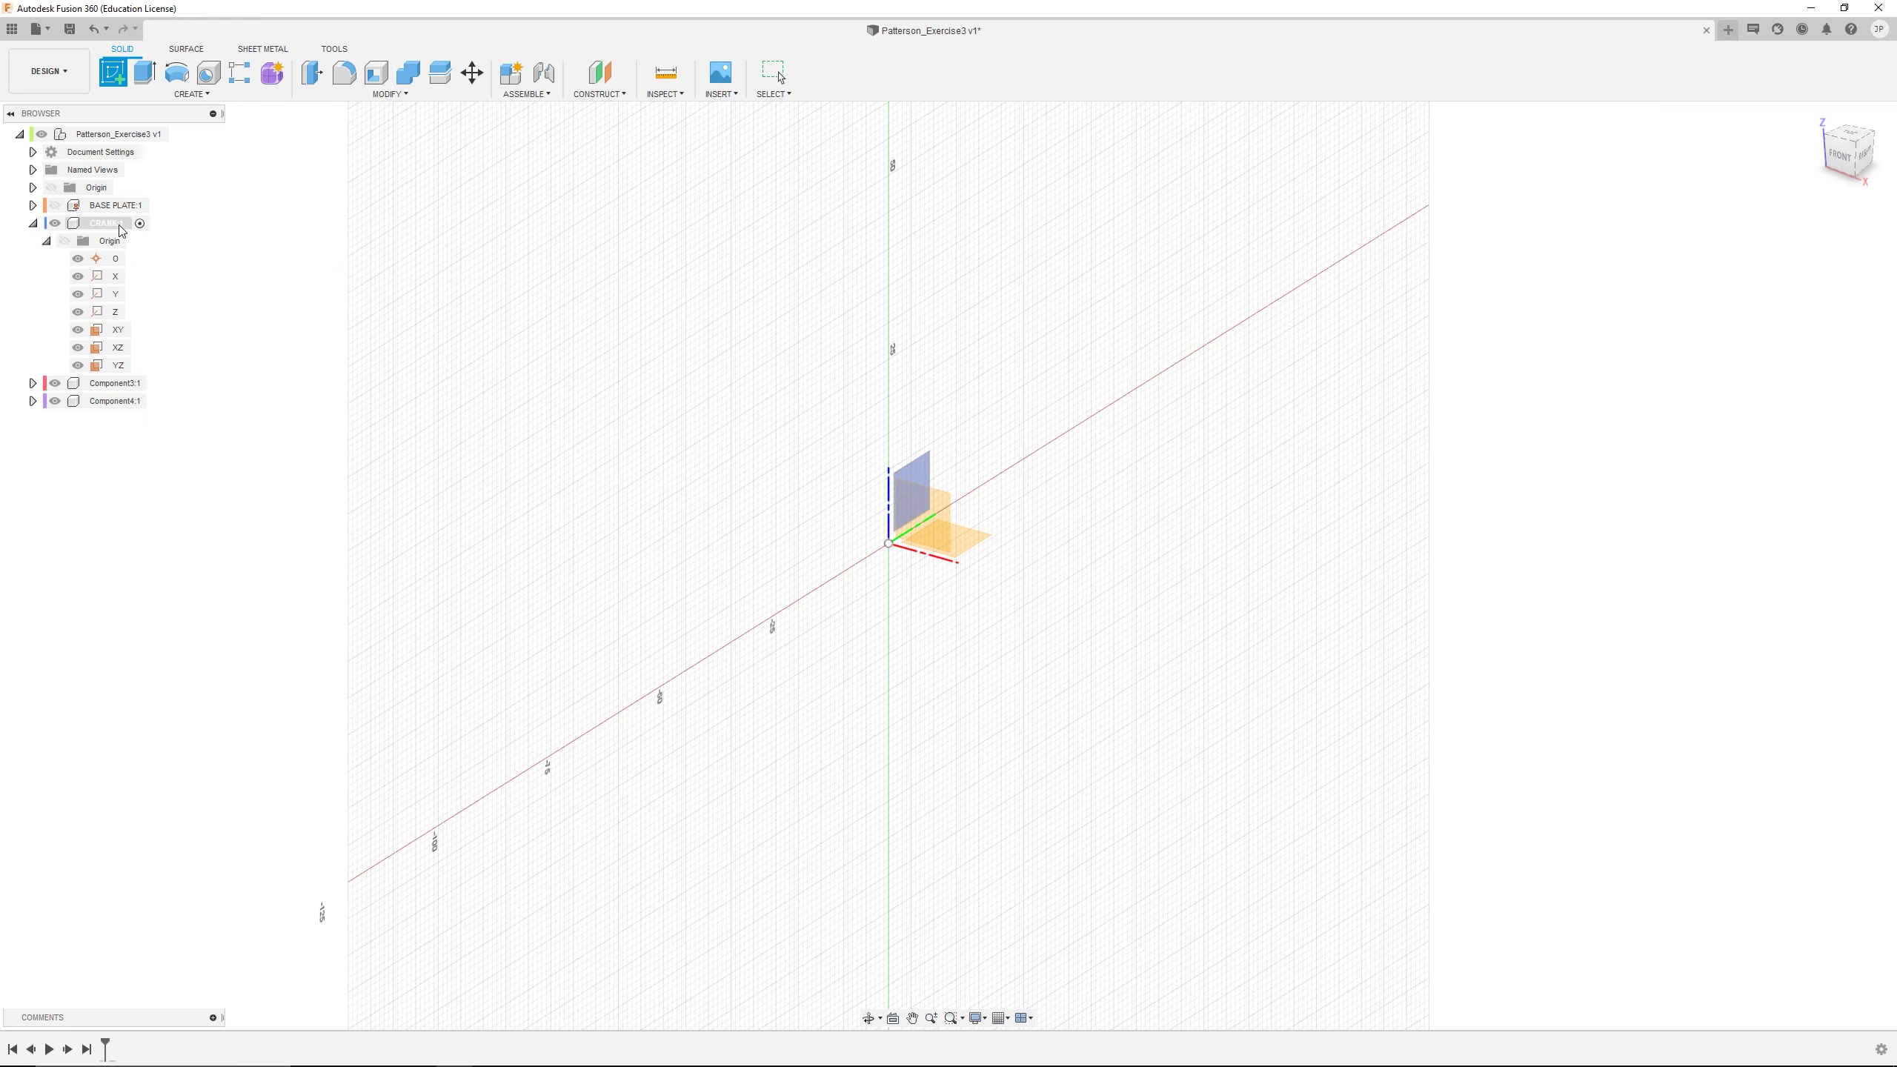
click(910, 546)
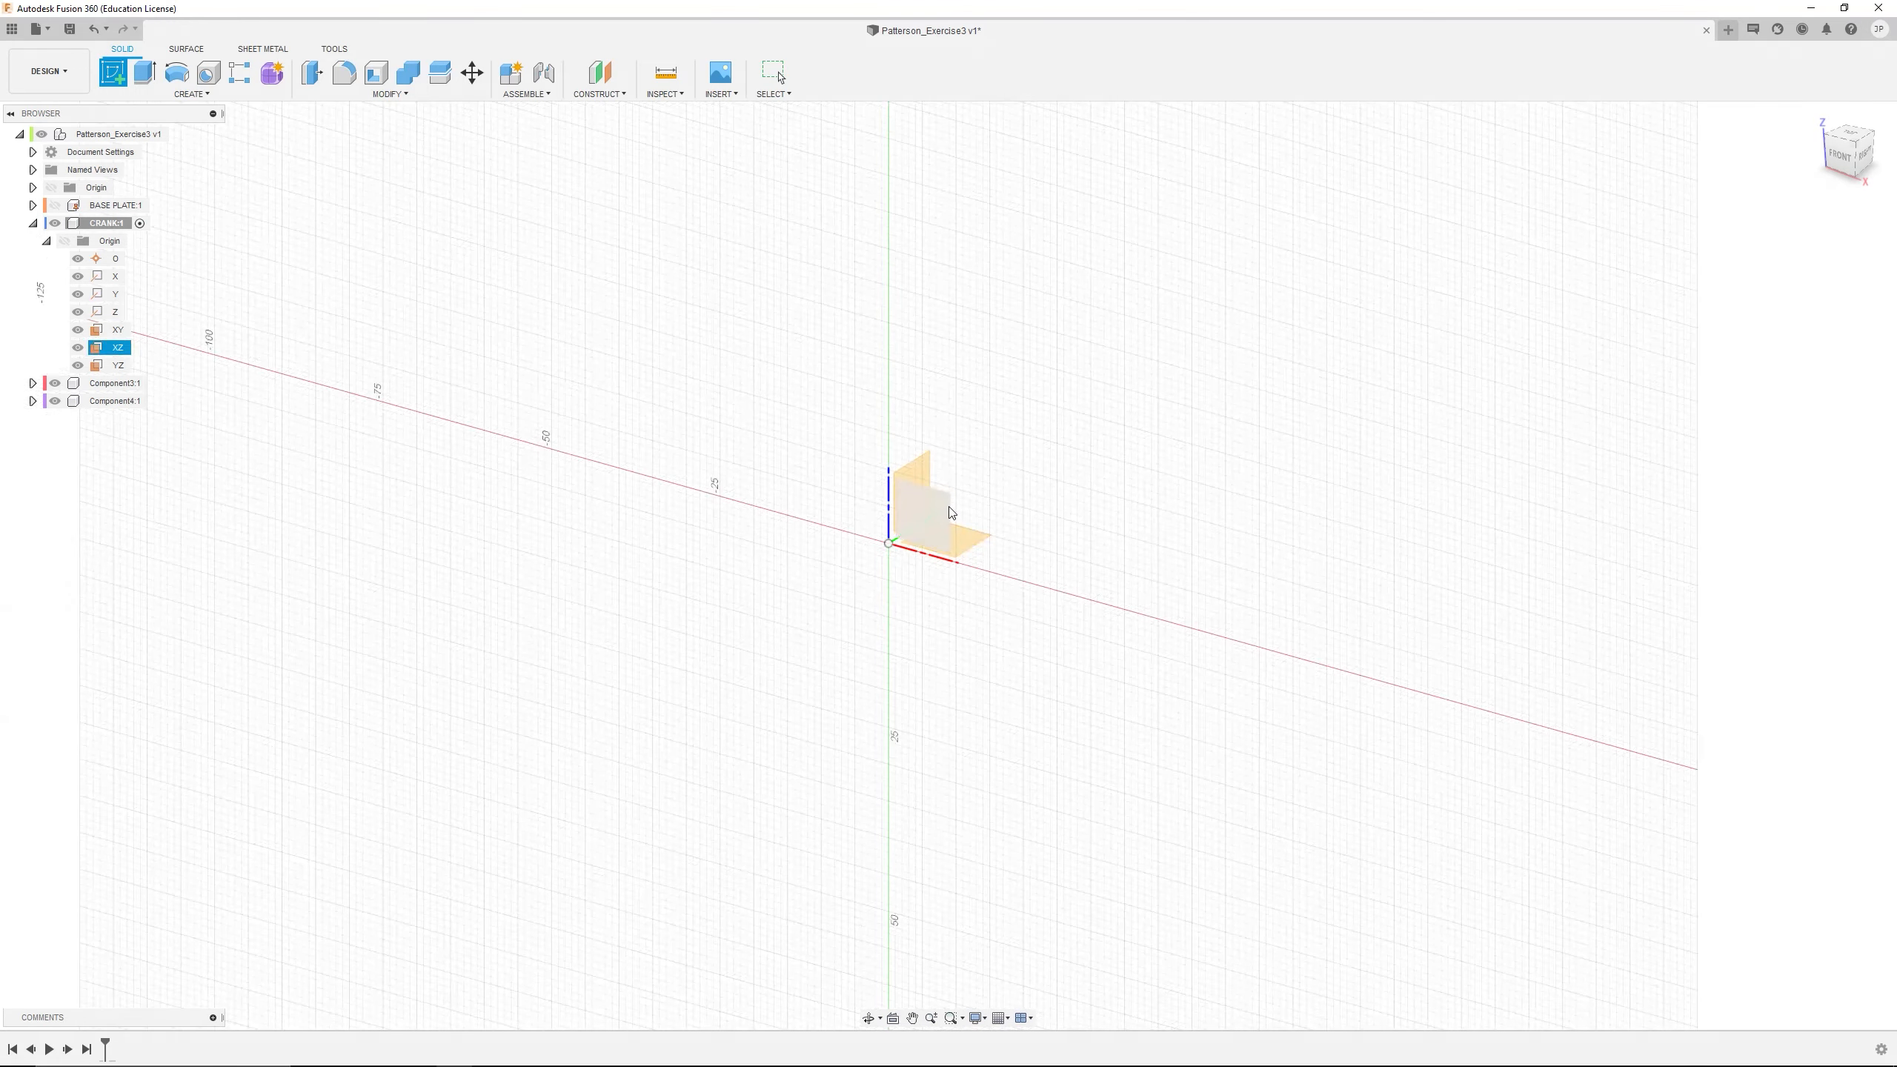
click(934, 520)
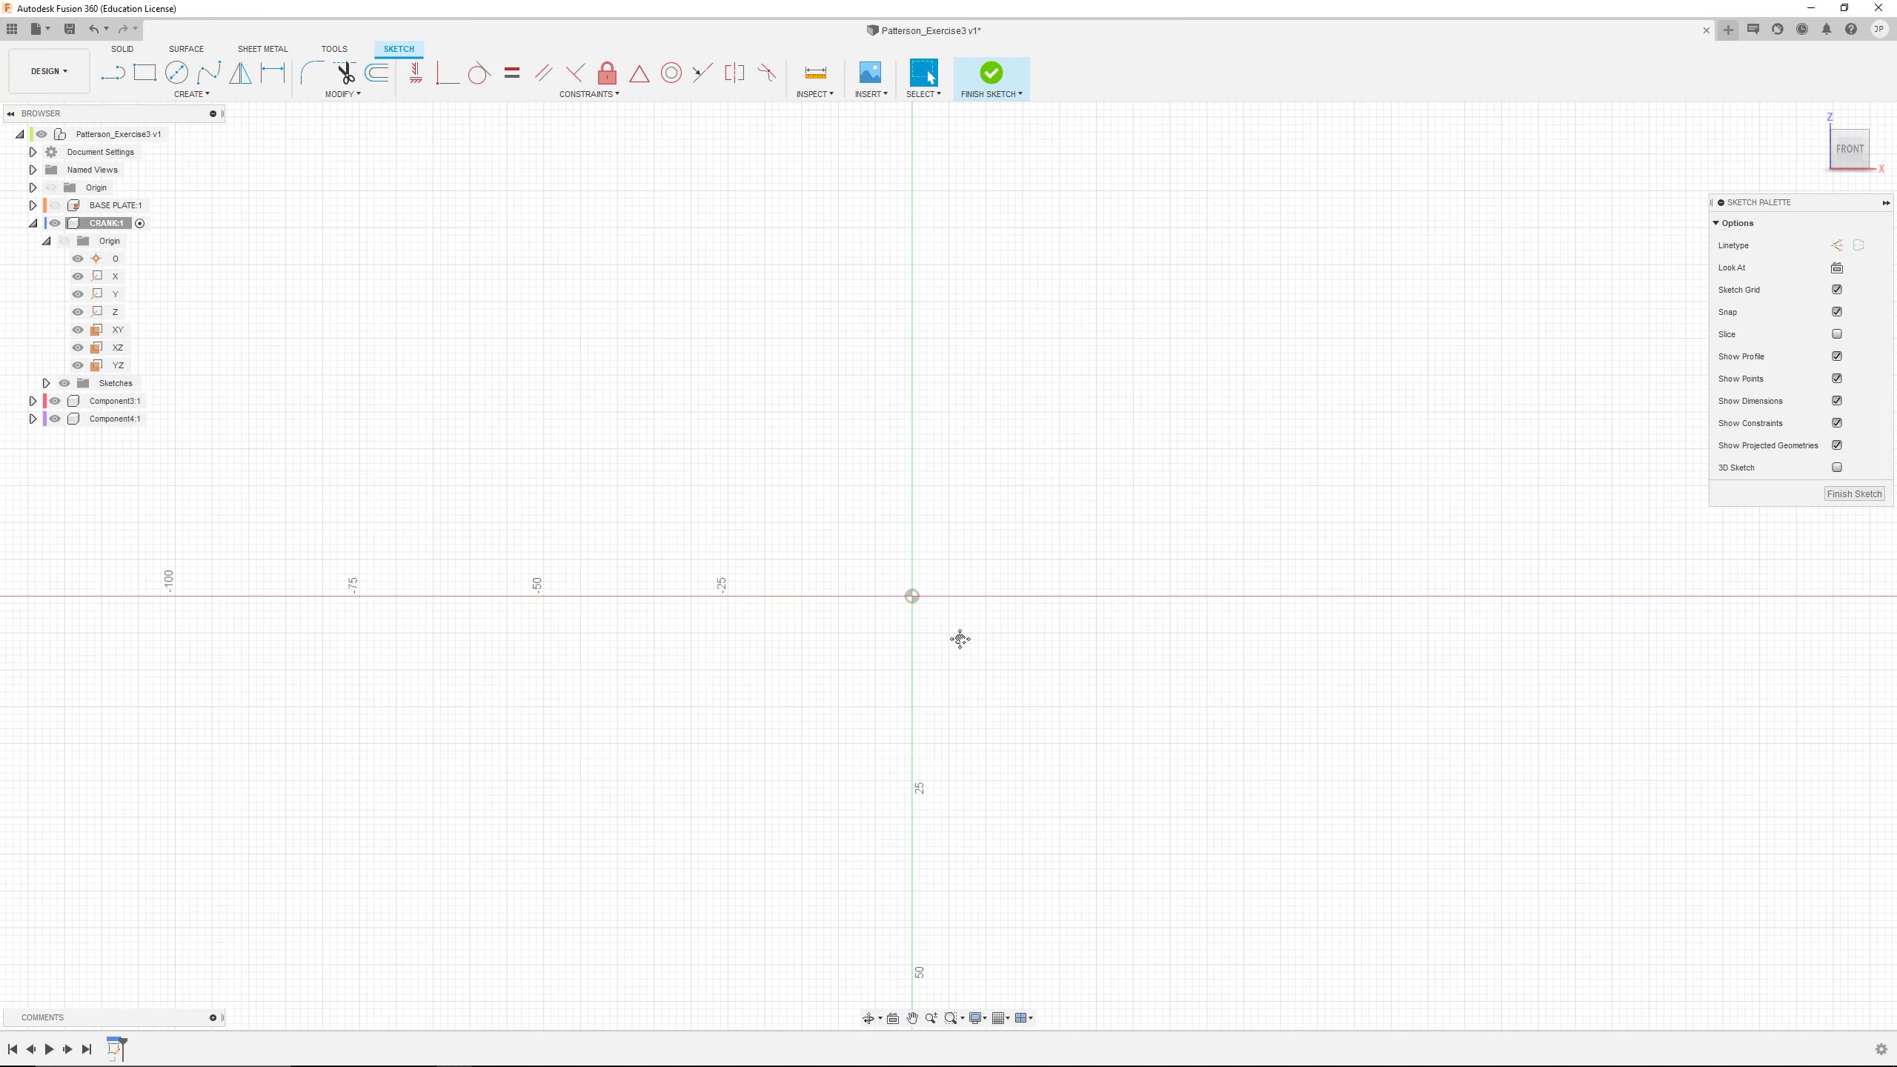
mouse_move(961, 638)
middle_down()
mouse_move(924, 447)
mouse_move(931, 553)
middle_up()
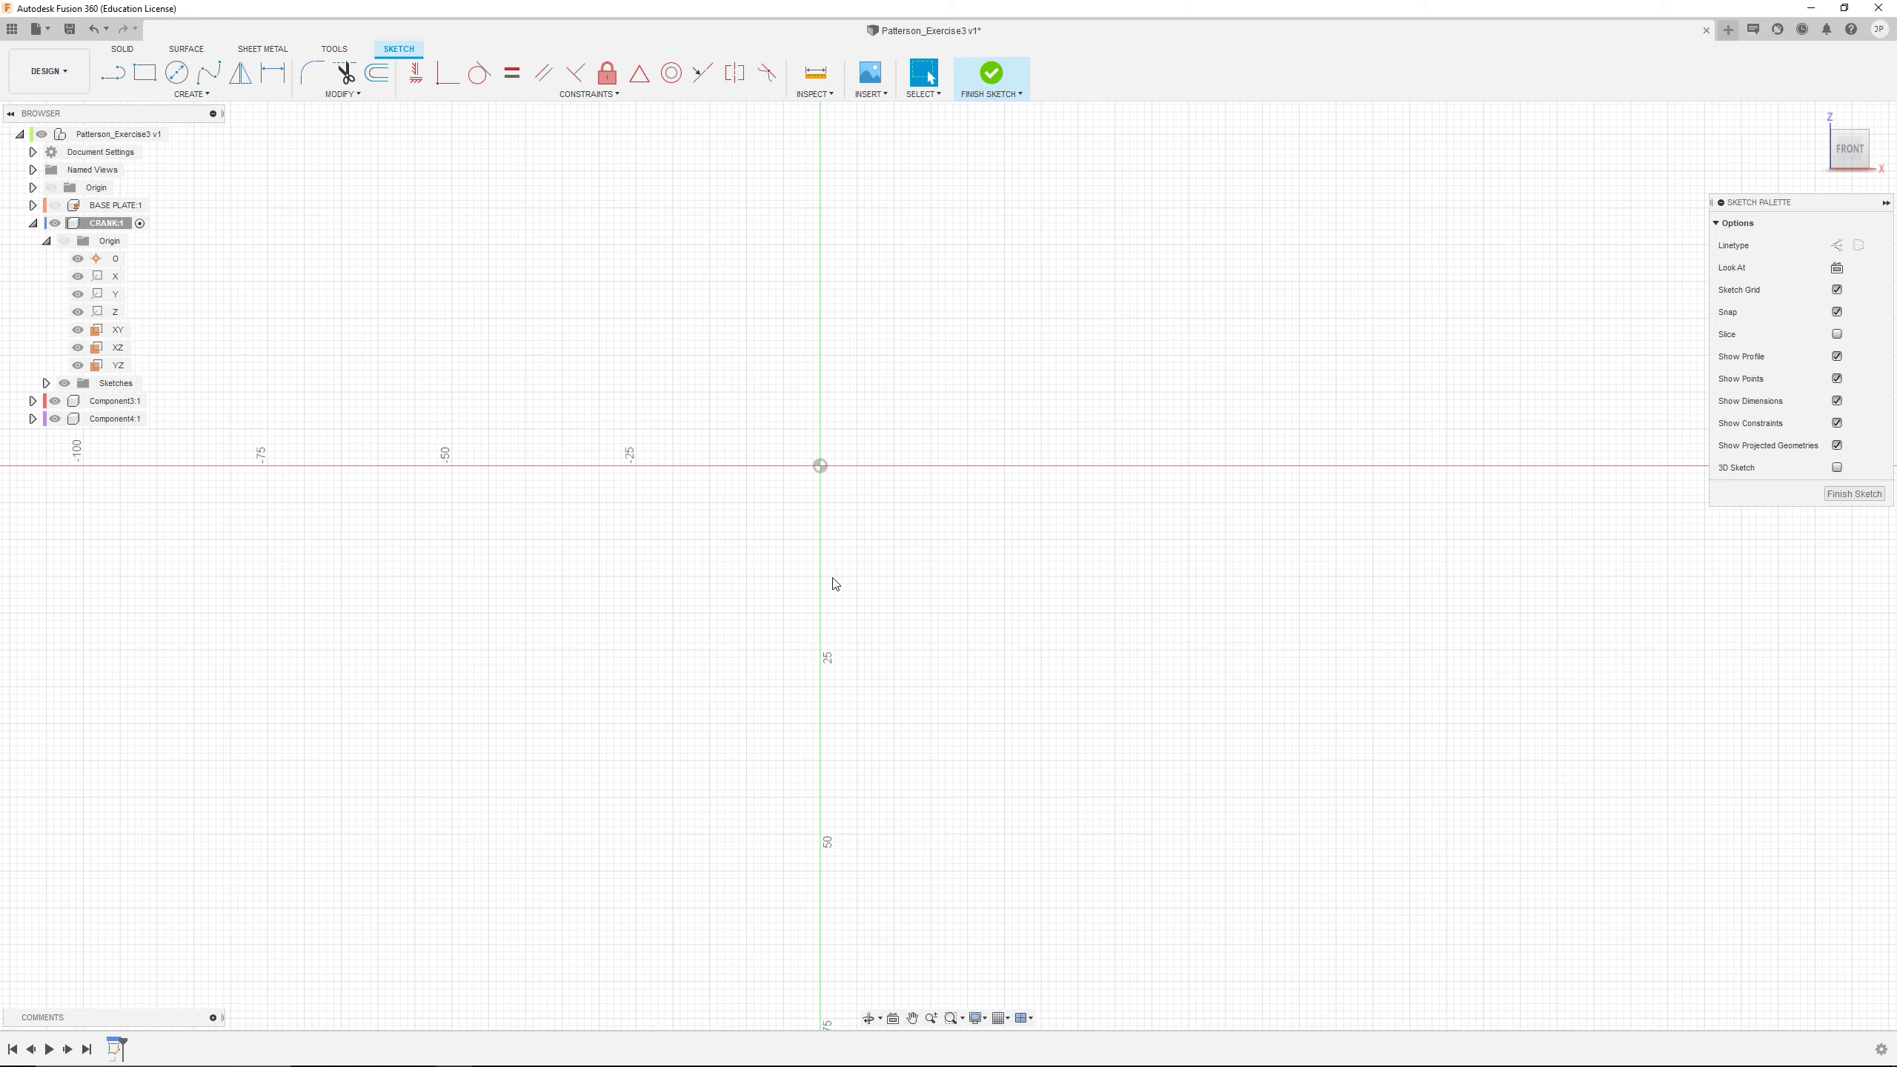
middle_drag(876, 263, 848, 652)
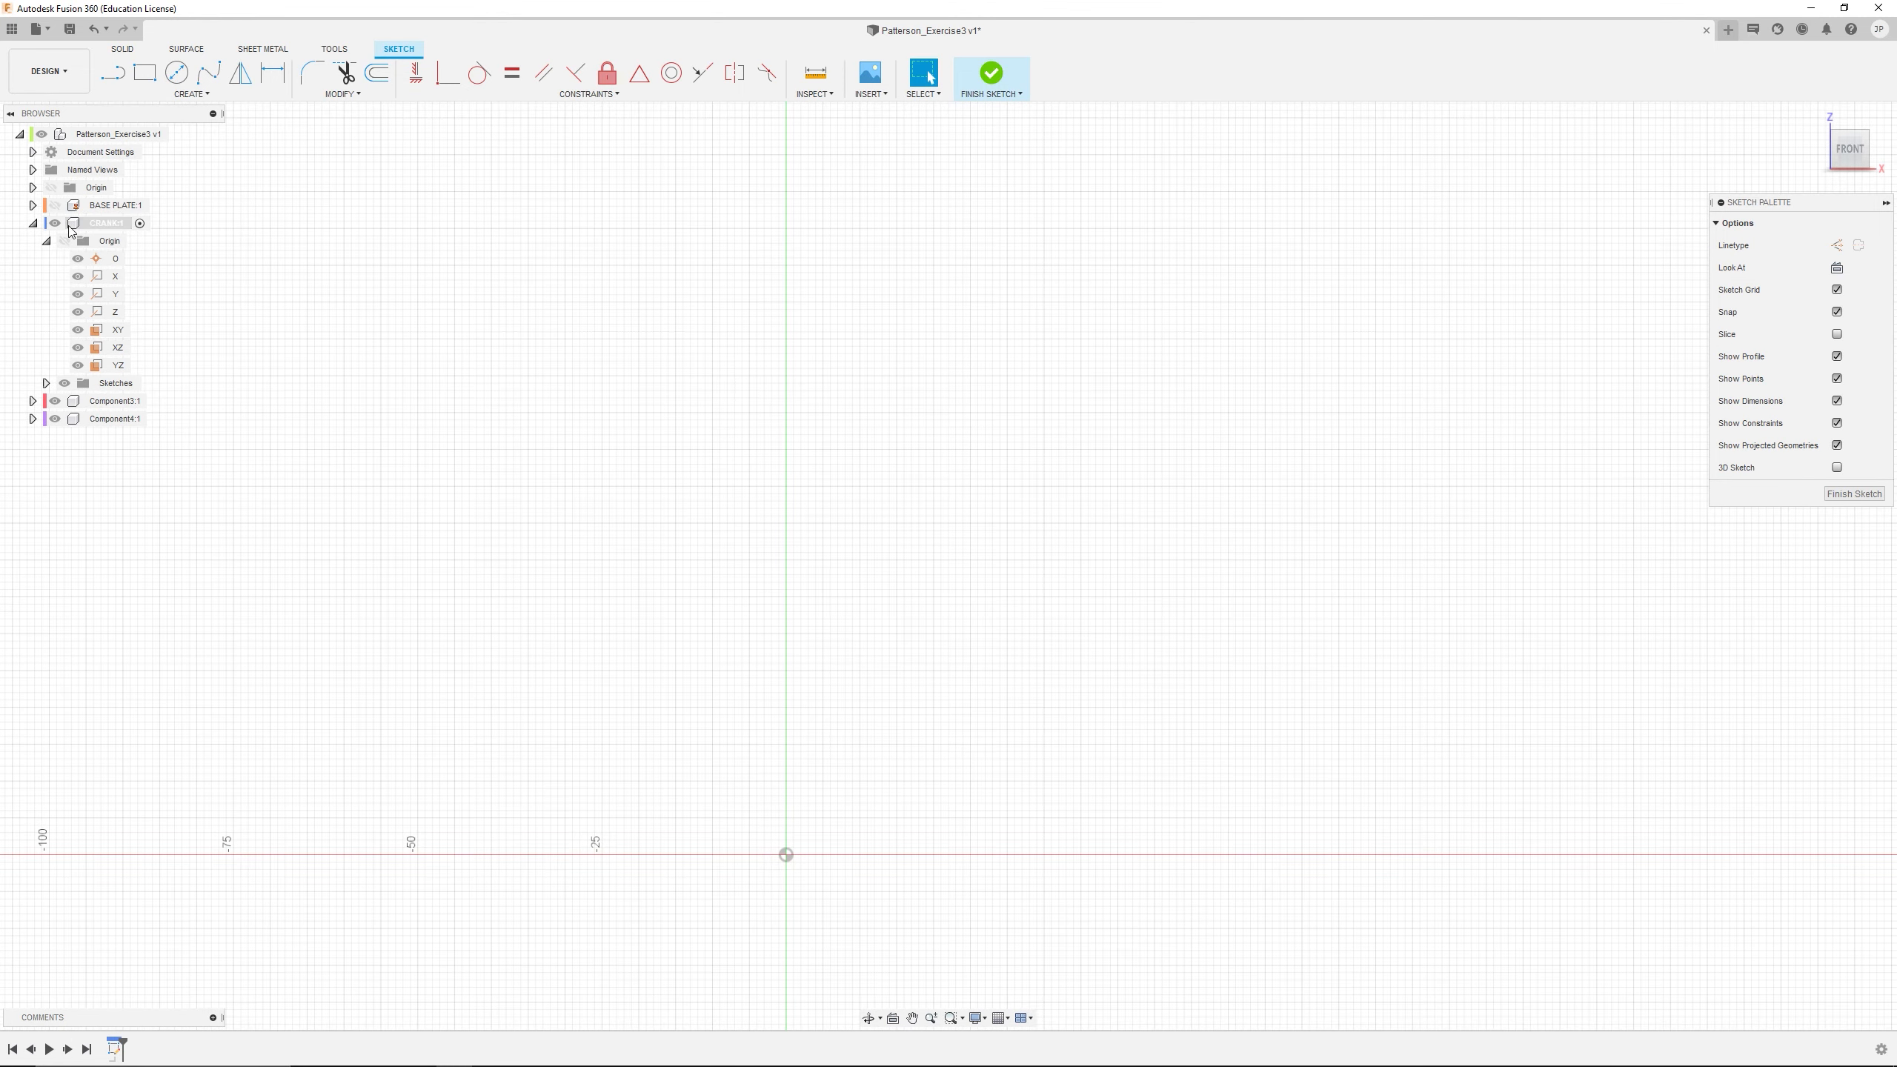
Show the BASE PLATE component to check its size and position against the sketch origin, and hide it again
click(33, 205)
click(55, 205)
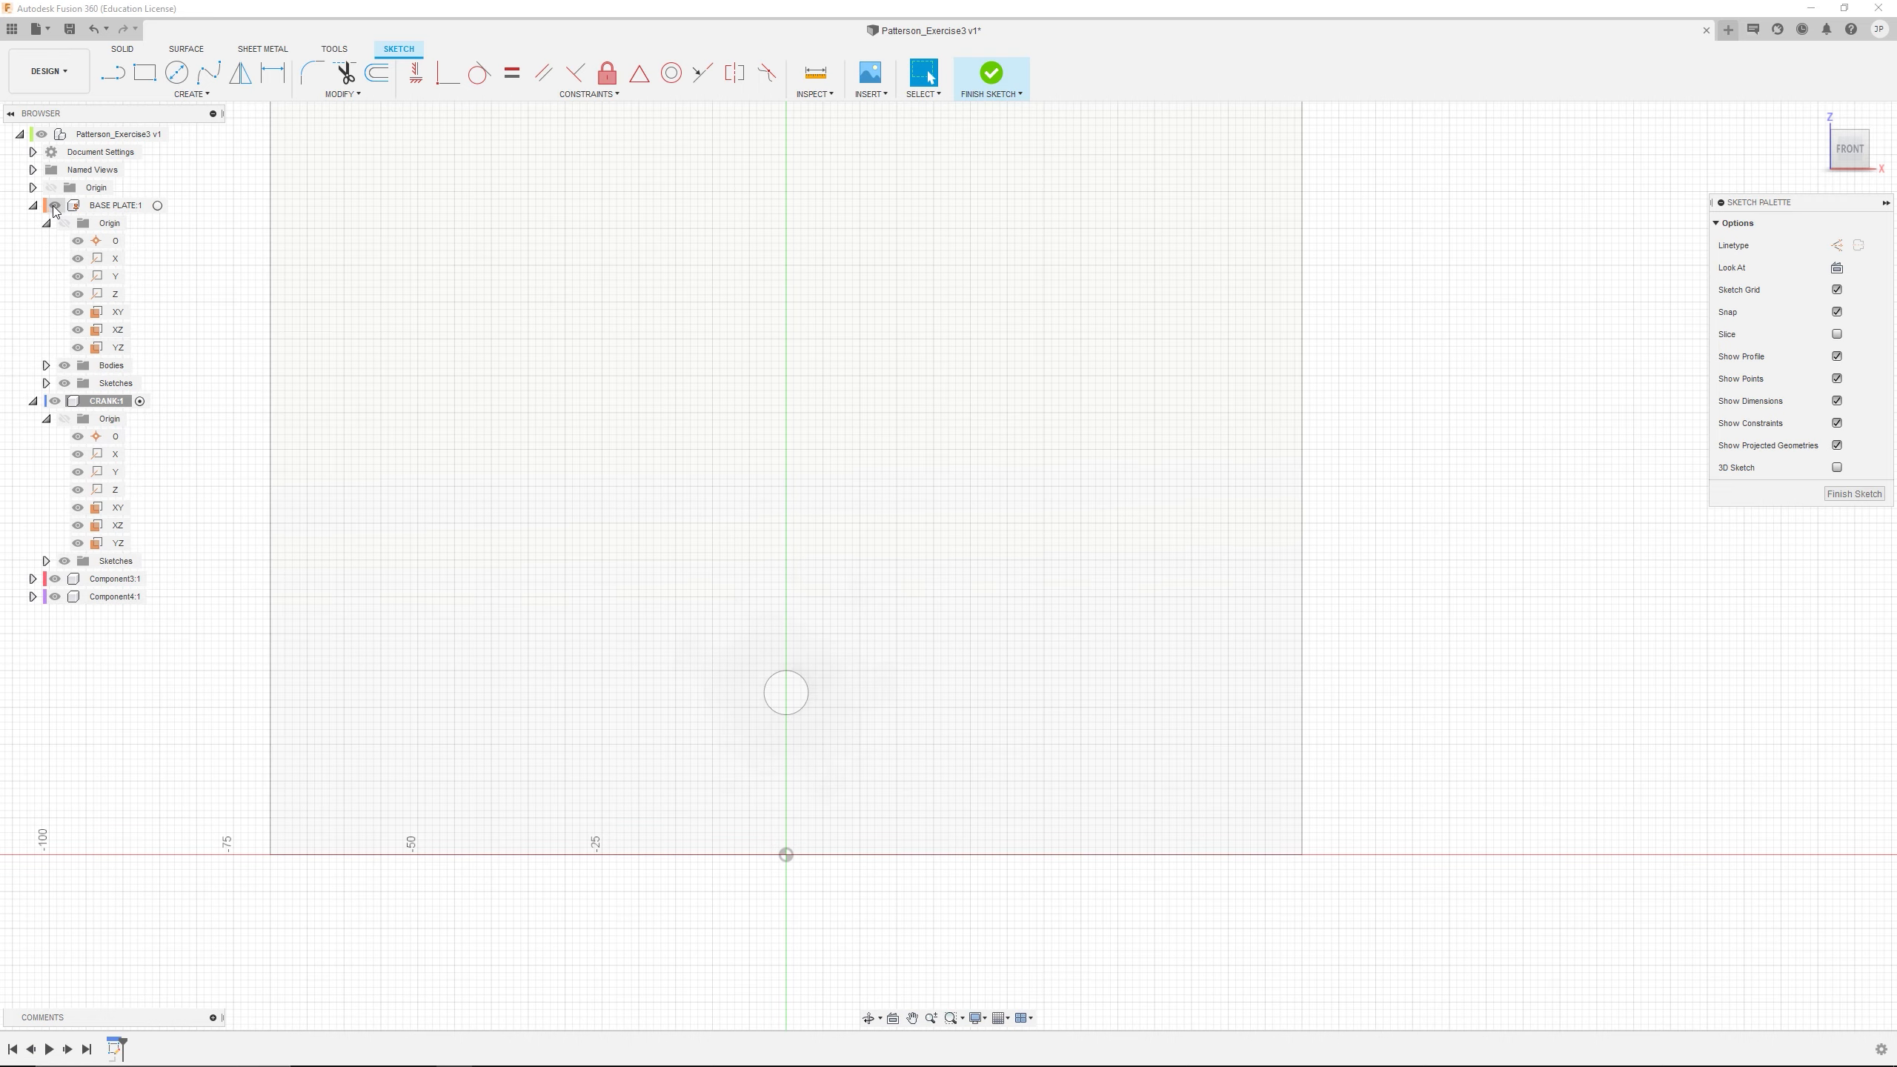
scroll(788, 356, up, 2)
scroll(855, 416, down, 8)
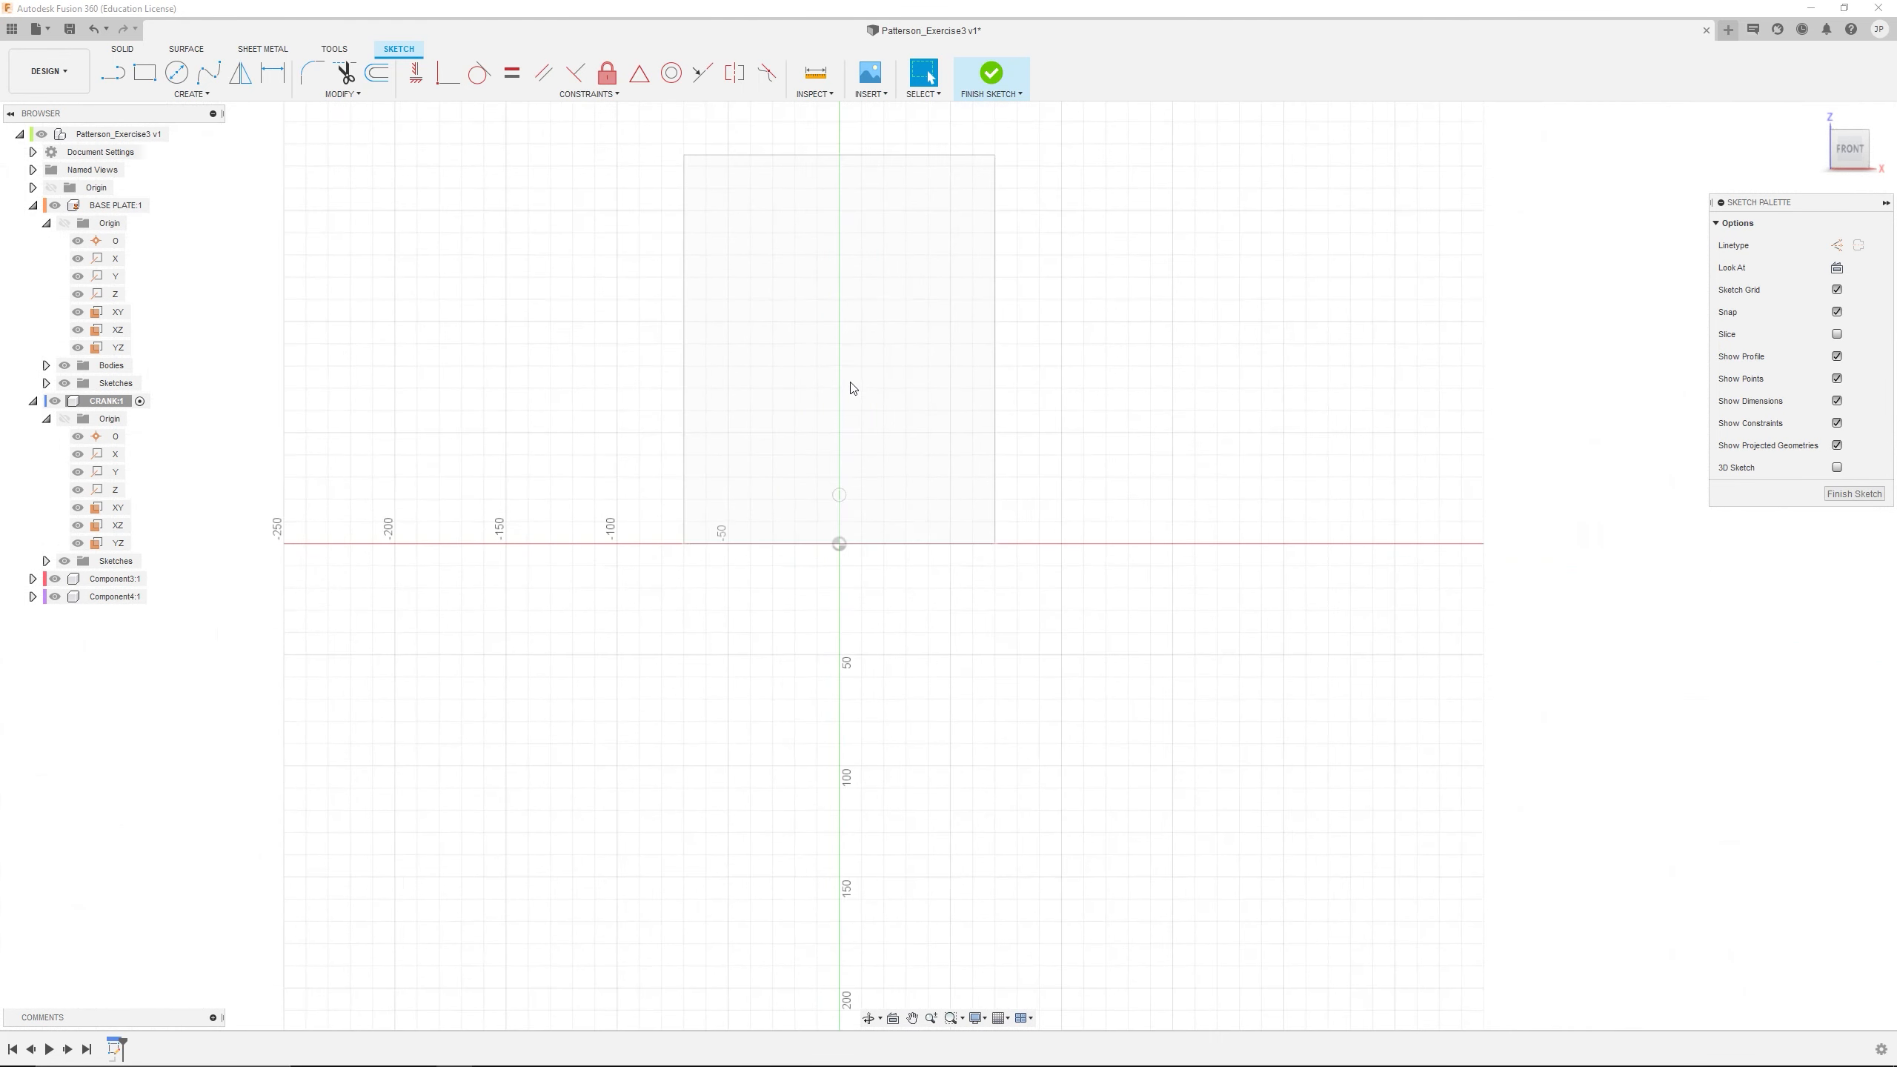
middle_drag(874, 382, 896, 498)
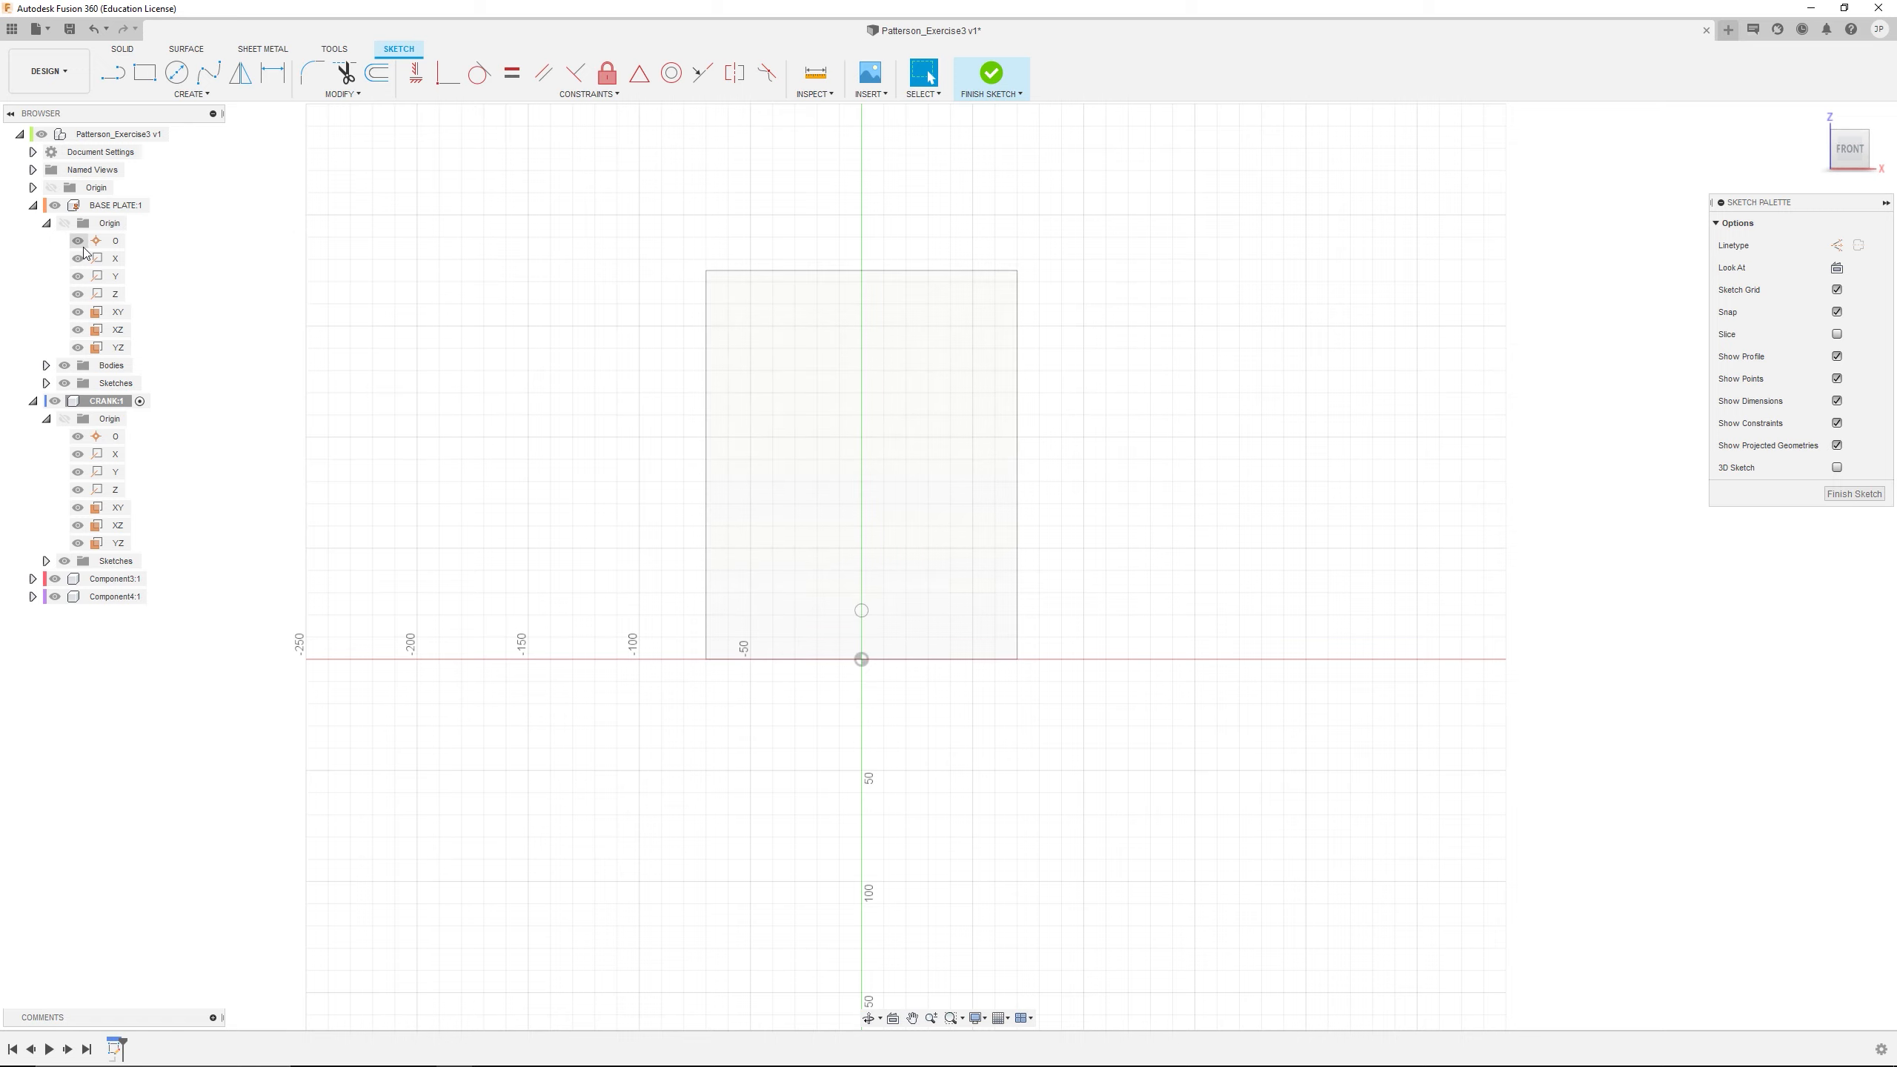
click(55, 205)
click(33, 204)
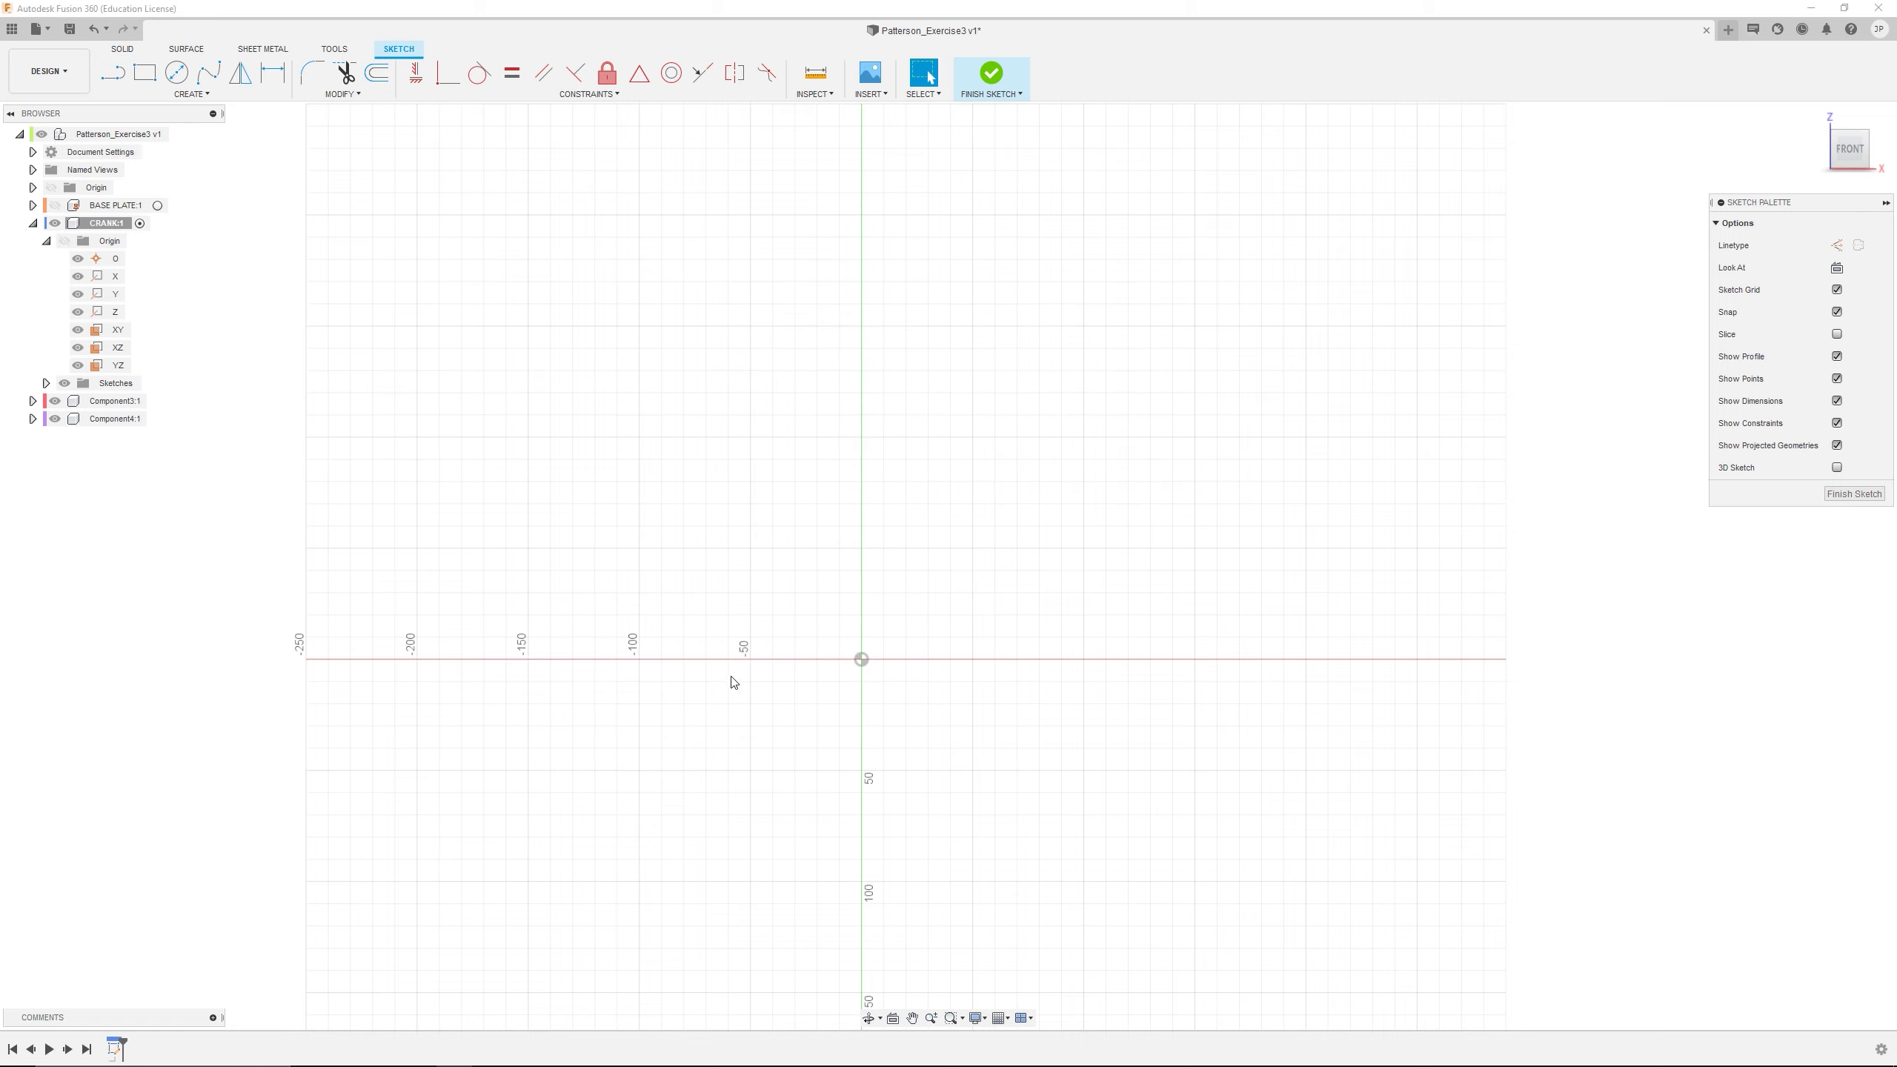
Sketch a center-diameter circle on the origin and a second one of about 10 mm diameter about 75 mm directly below it
scroll(880, 707, up, 4)
mouse_move(843, 711)
middle_down()
mouse_move(945, 430)
mouse_move(916, 453)
middle_up()
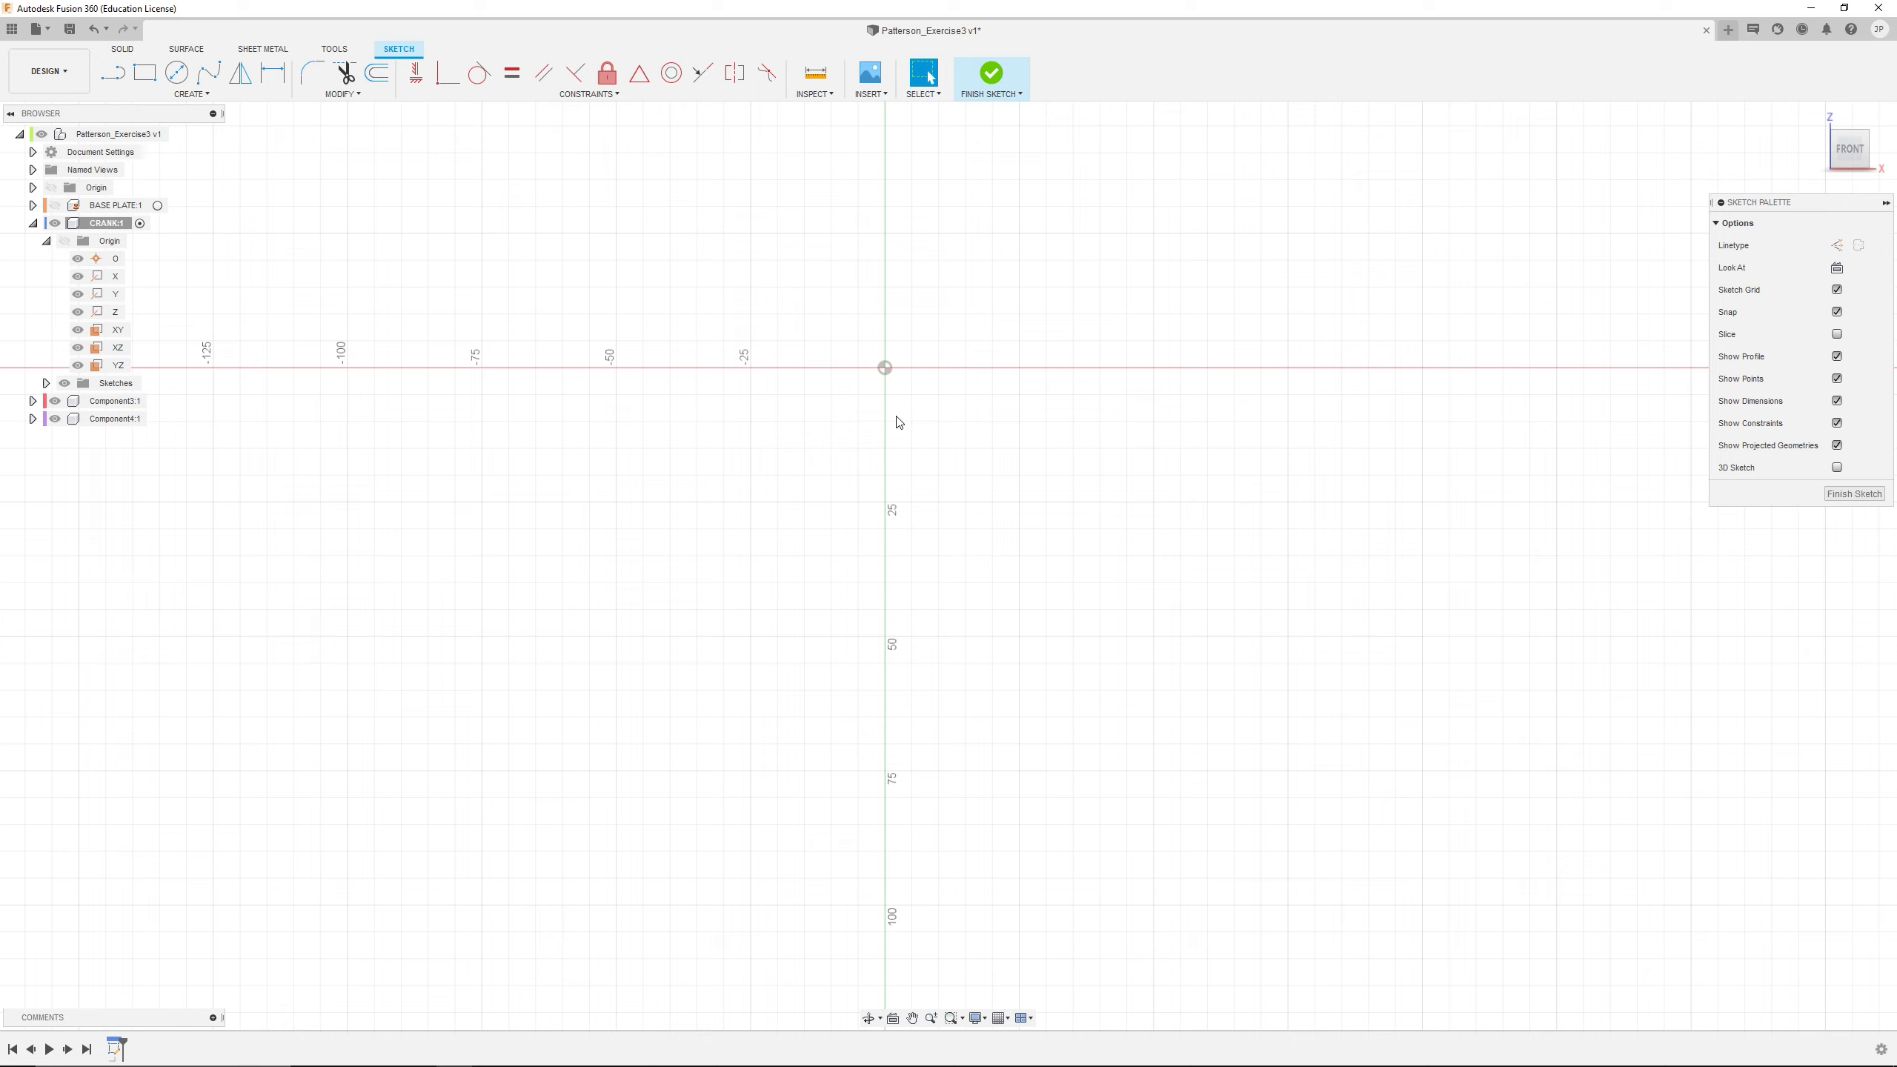
click(177, 72)
click(885, 368)
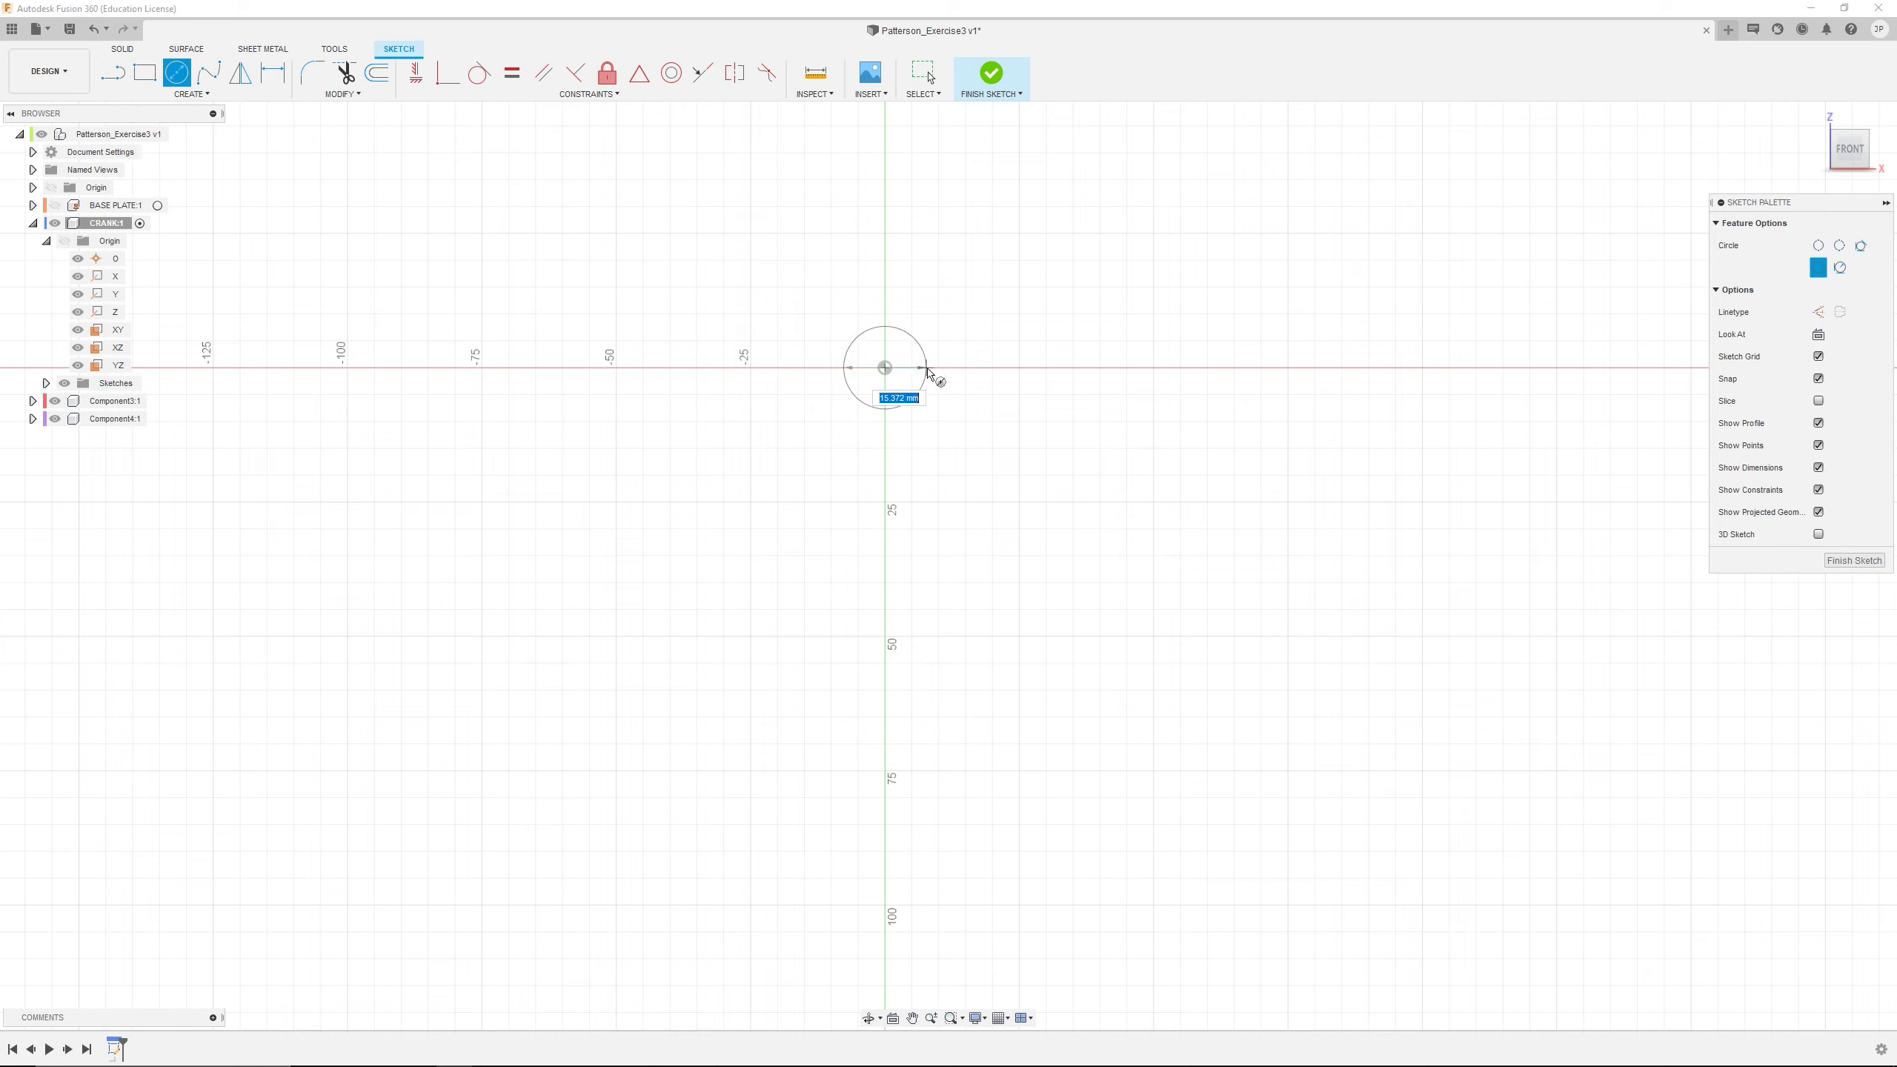
click(924, 376)
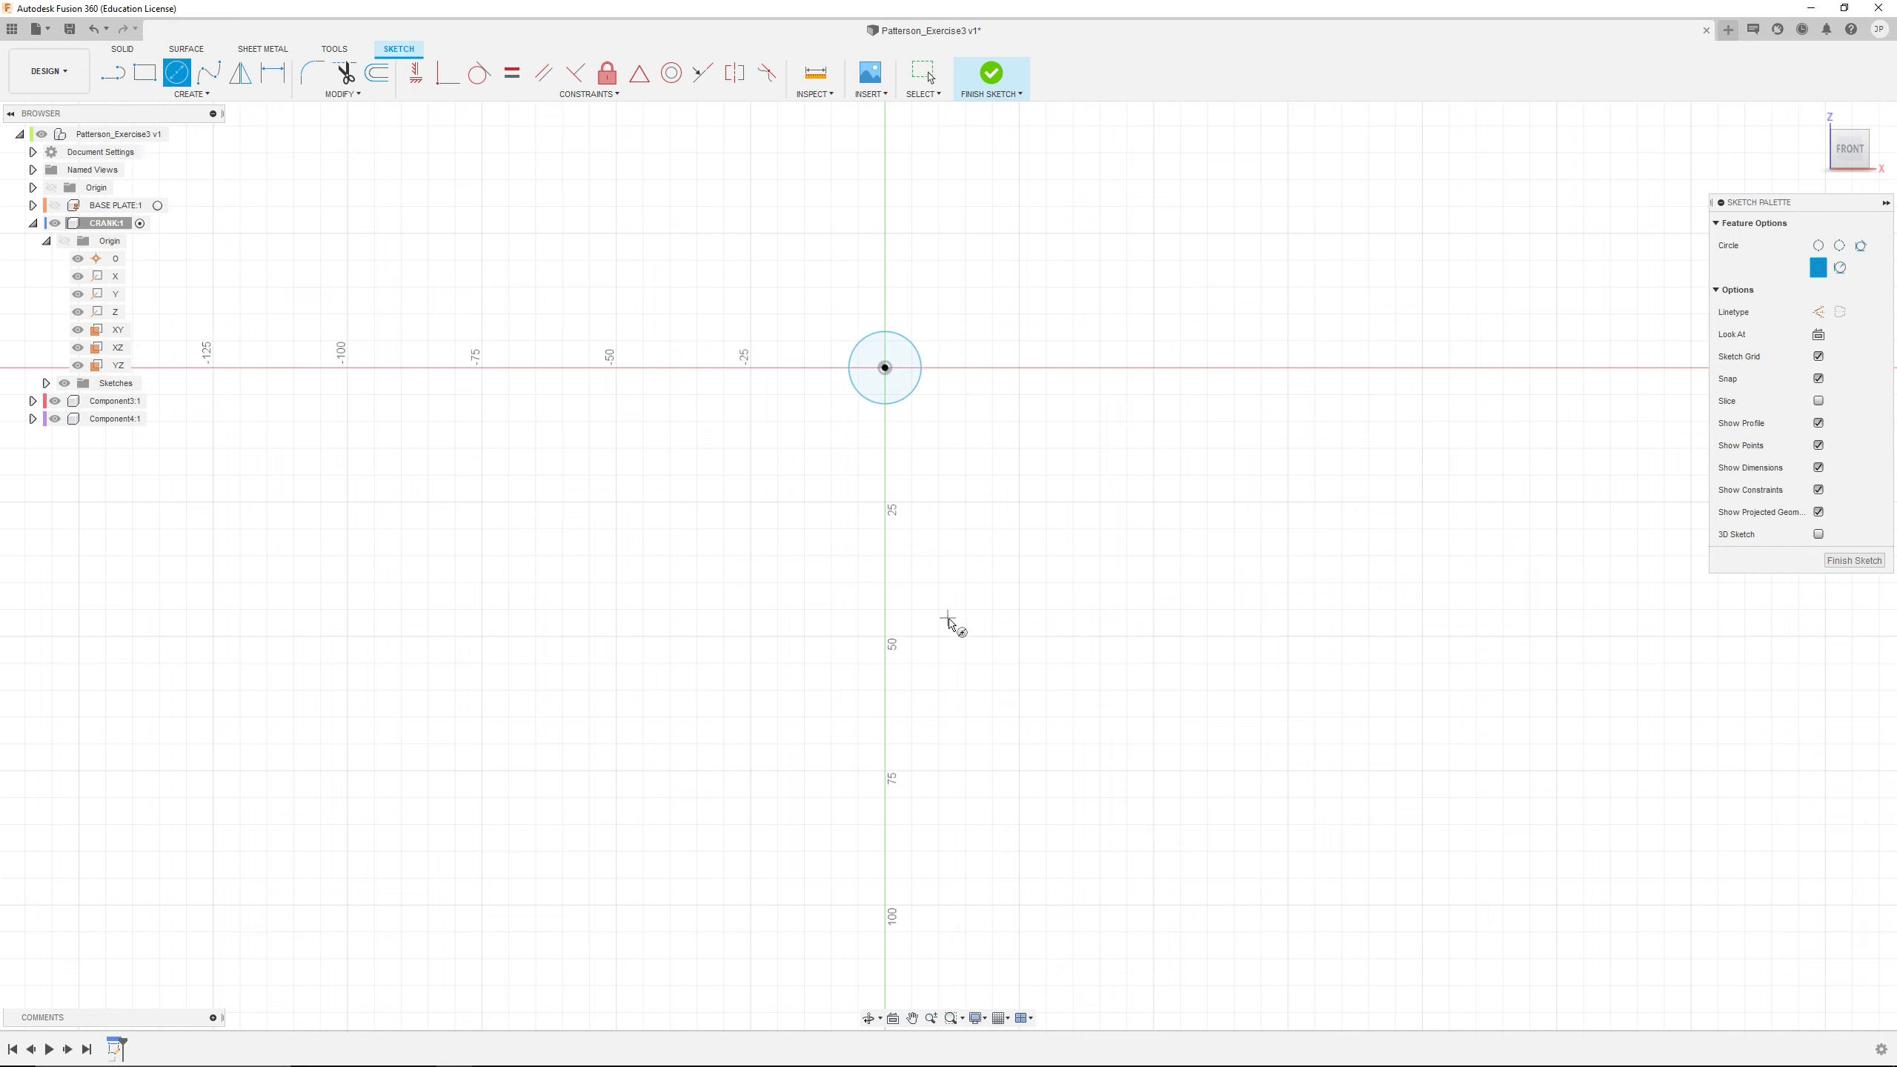
click(885, 770)
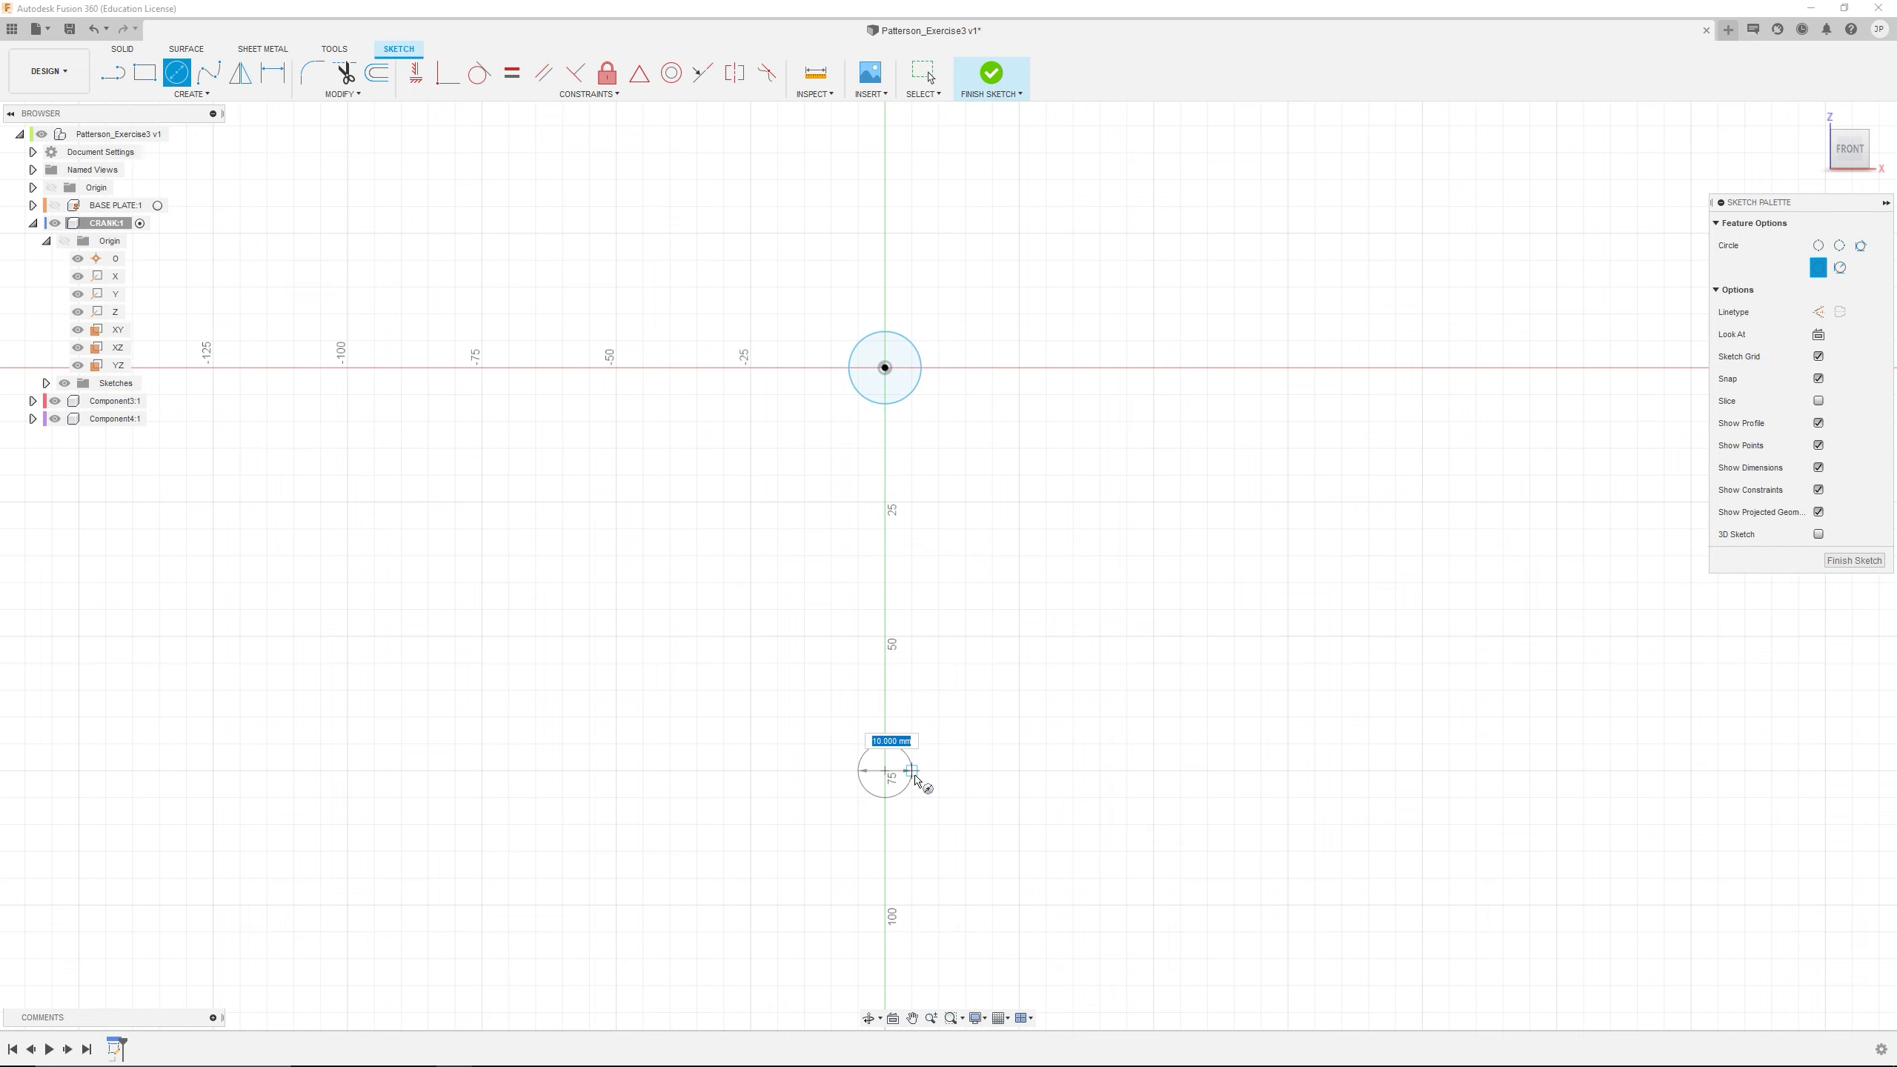
click(914, 774)
scroll(1009, 598, down, 3)
middle_drag(1016, 529, 1008, 534)
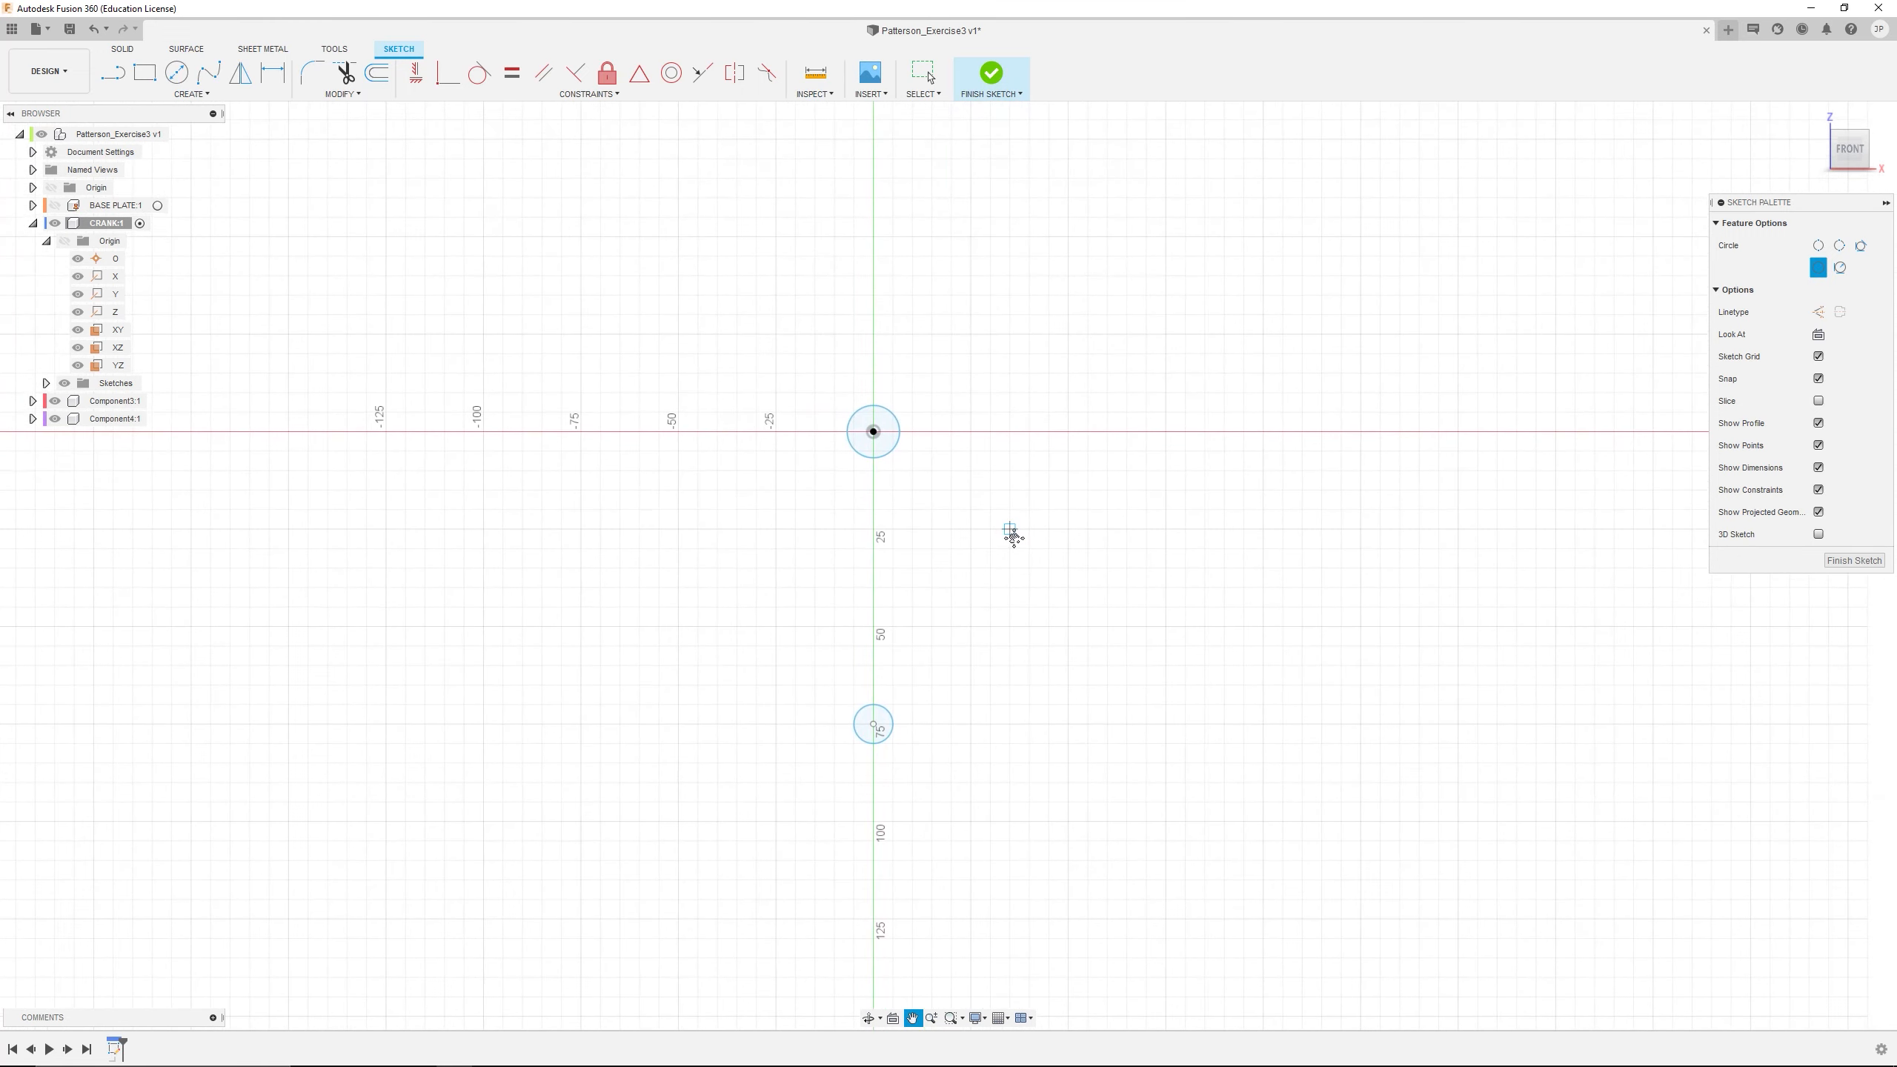
Draw an upward-bulging 3-point arc about 50 mm wide, with its ends about 50 mm above the origin and centred over the circles
key(c)
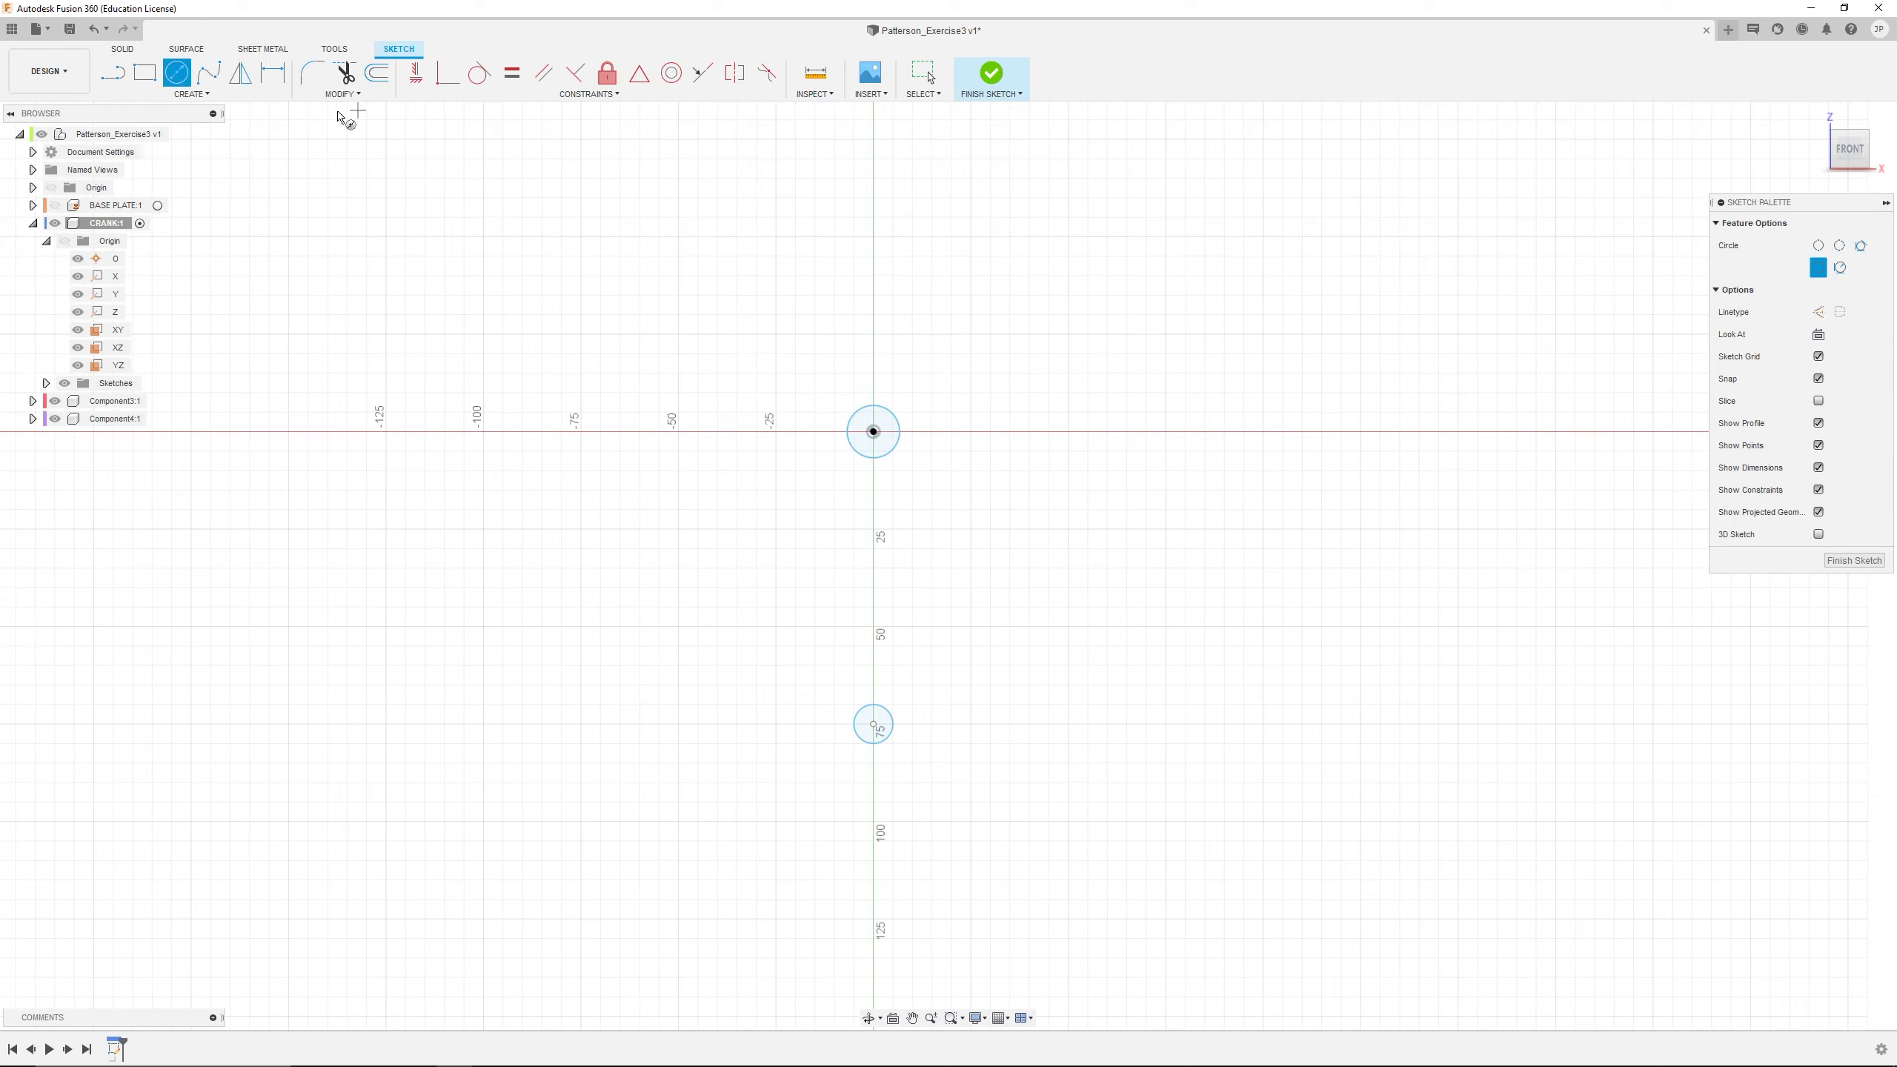
click(188, 93)
mouse_move(161, 163)
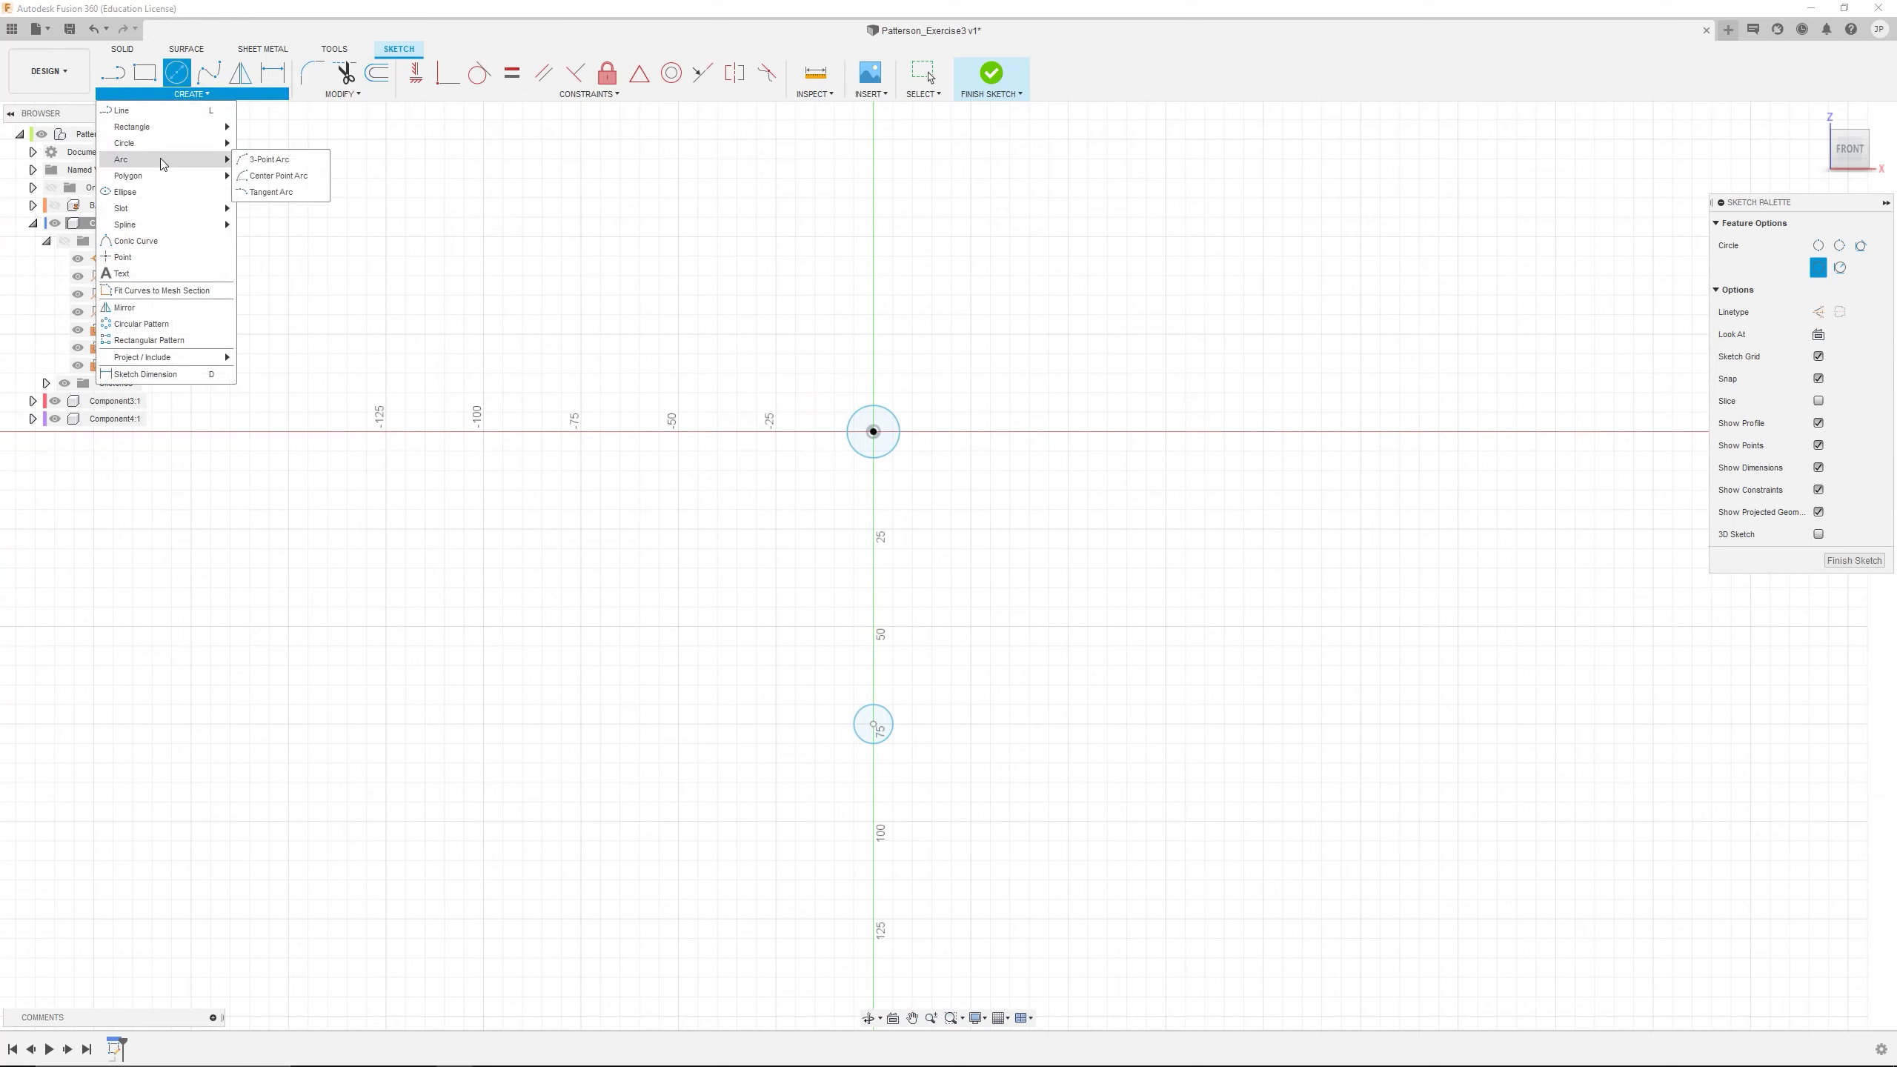
click(266, 161)
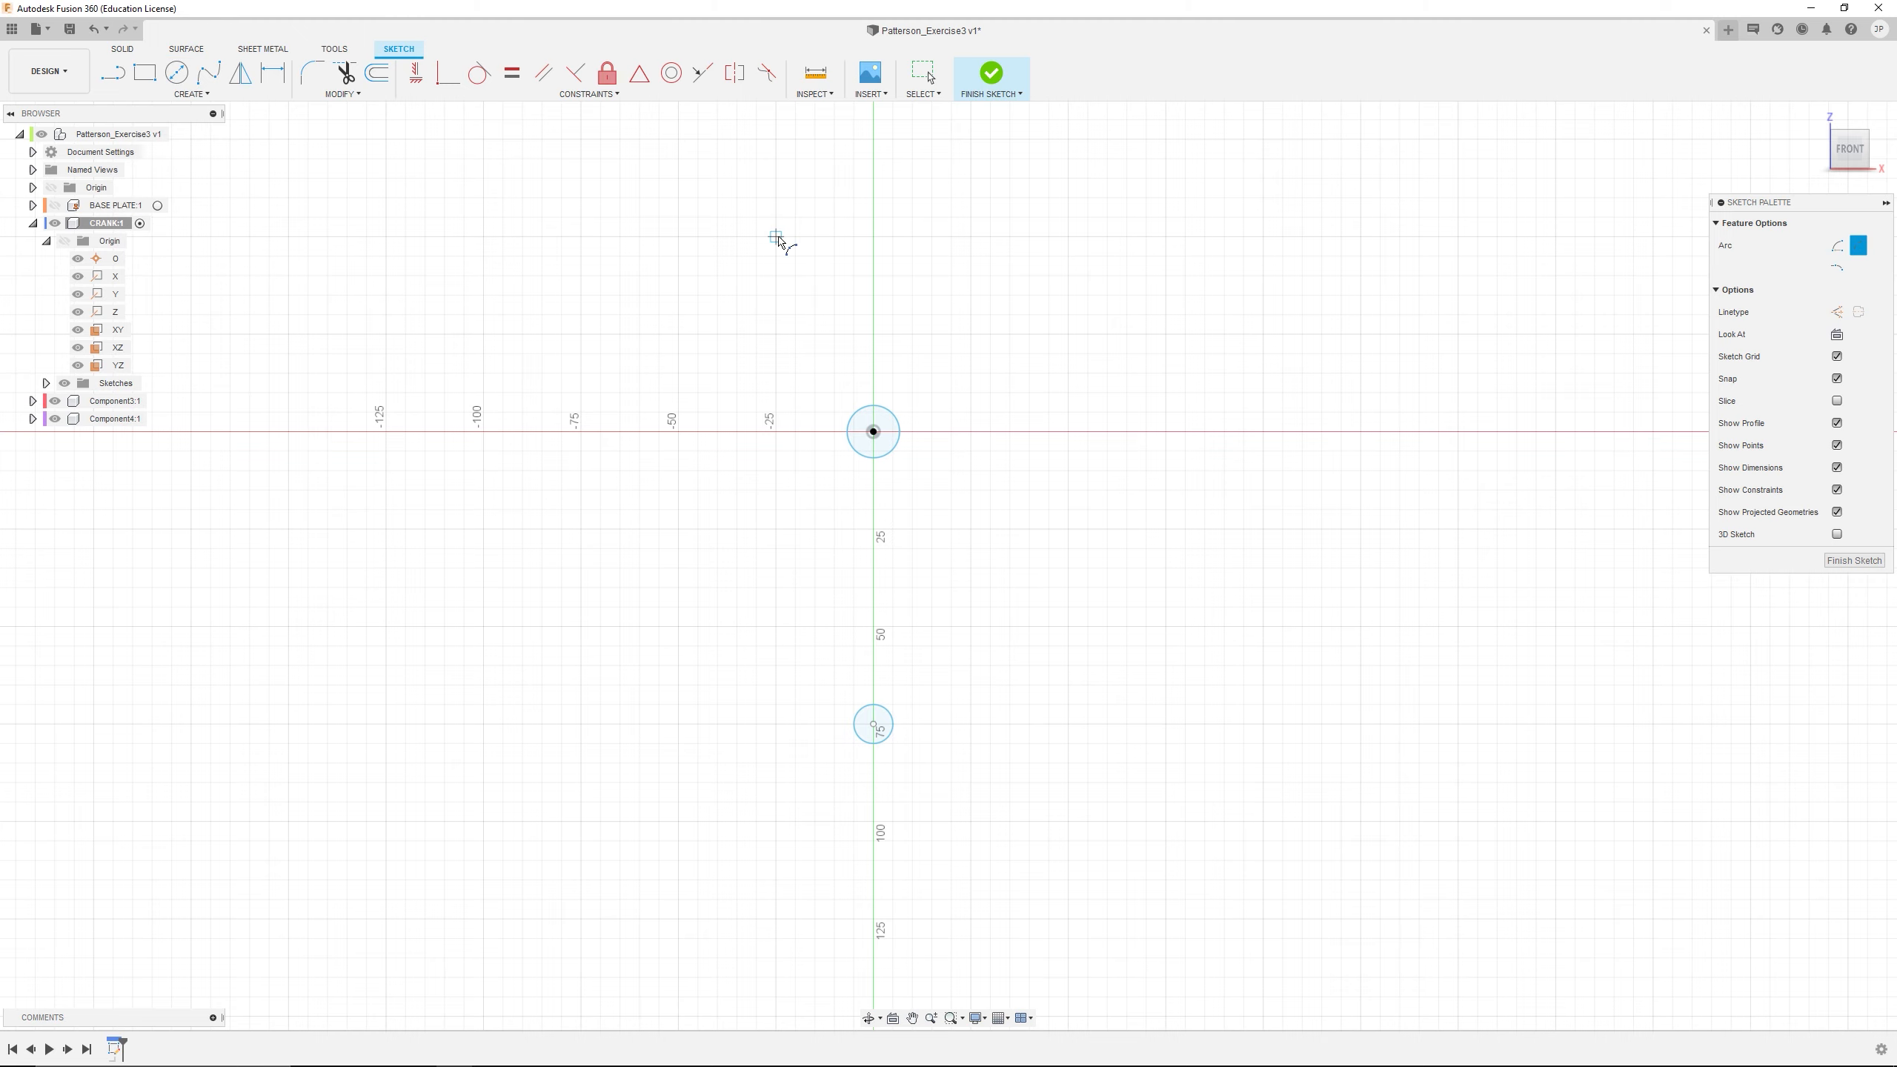
click(776, 237)
click(971, 237)
click(899, 201)
scroll(974, 559, up, 2)
scroll(982, 585, down, 4)
mouse_move(982, 585)
middle_down()
mouse_move(925, 370)
mouse_move(957, 409)
middle_up()
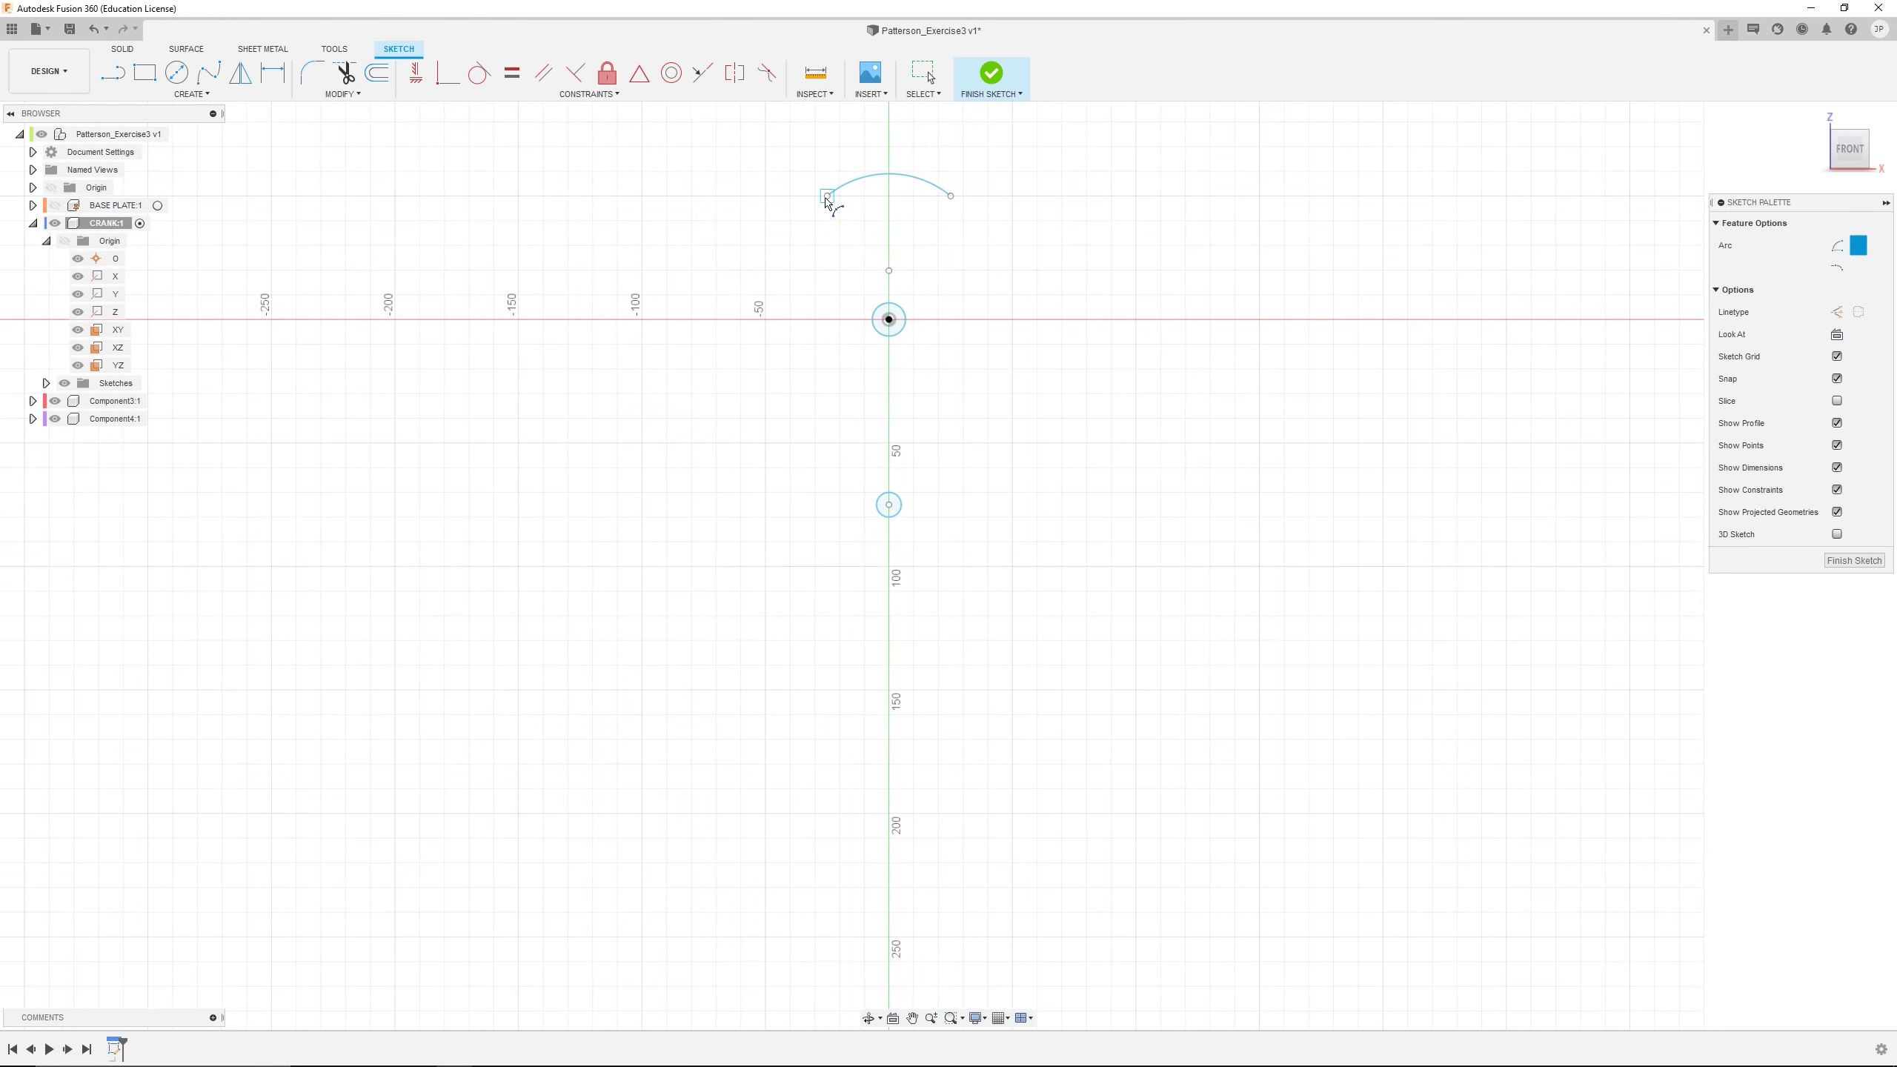
Draw an inward-curving 3-point arc from the top arc's left end to the lower left, and a downward-bulging bottom arc about 300 mm wide
click(827, 197)
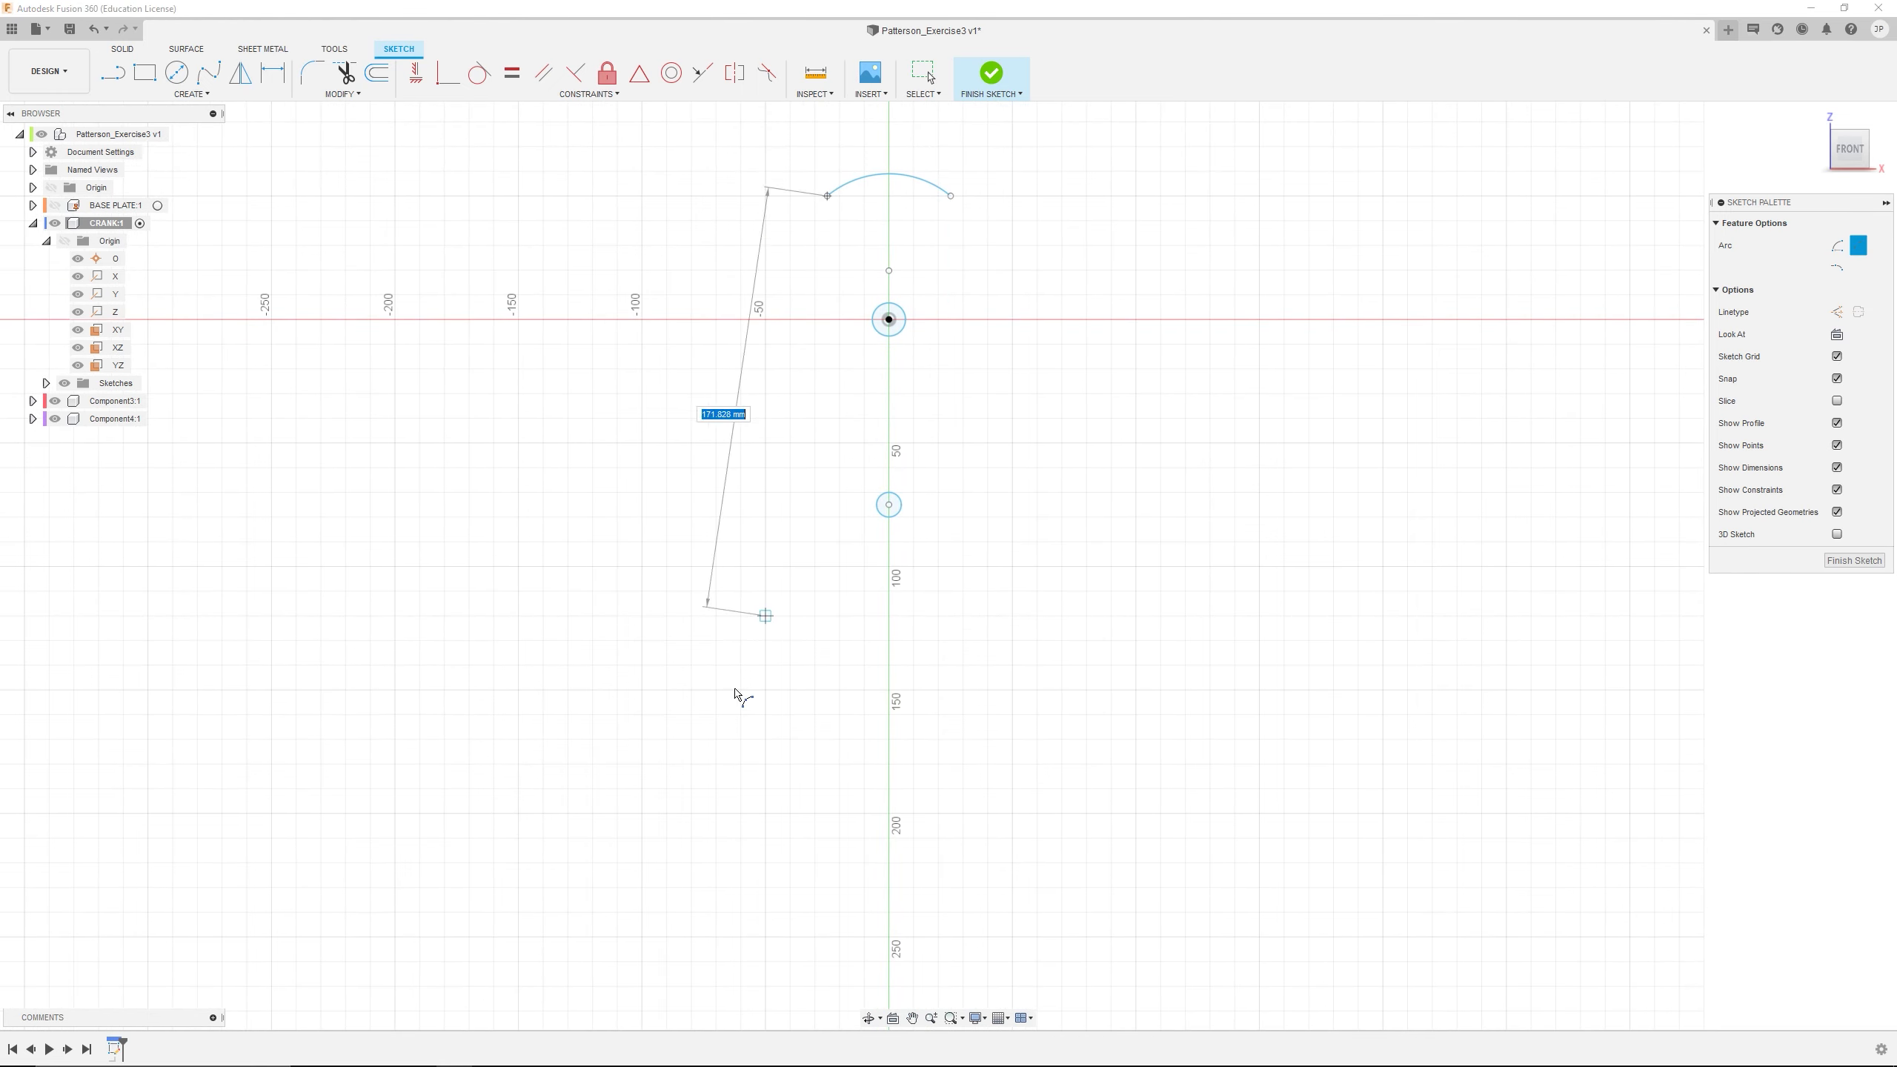
click(513, 781)
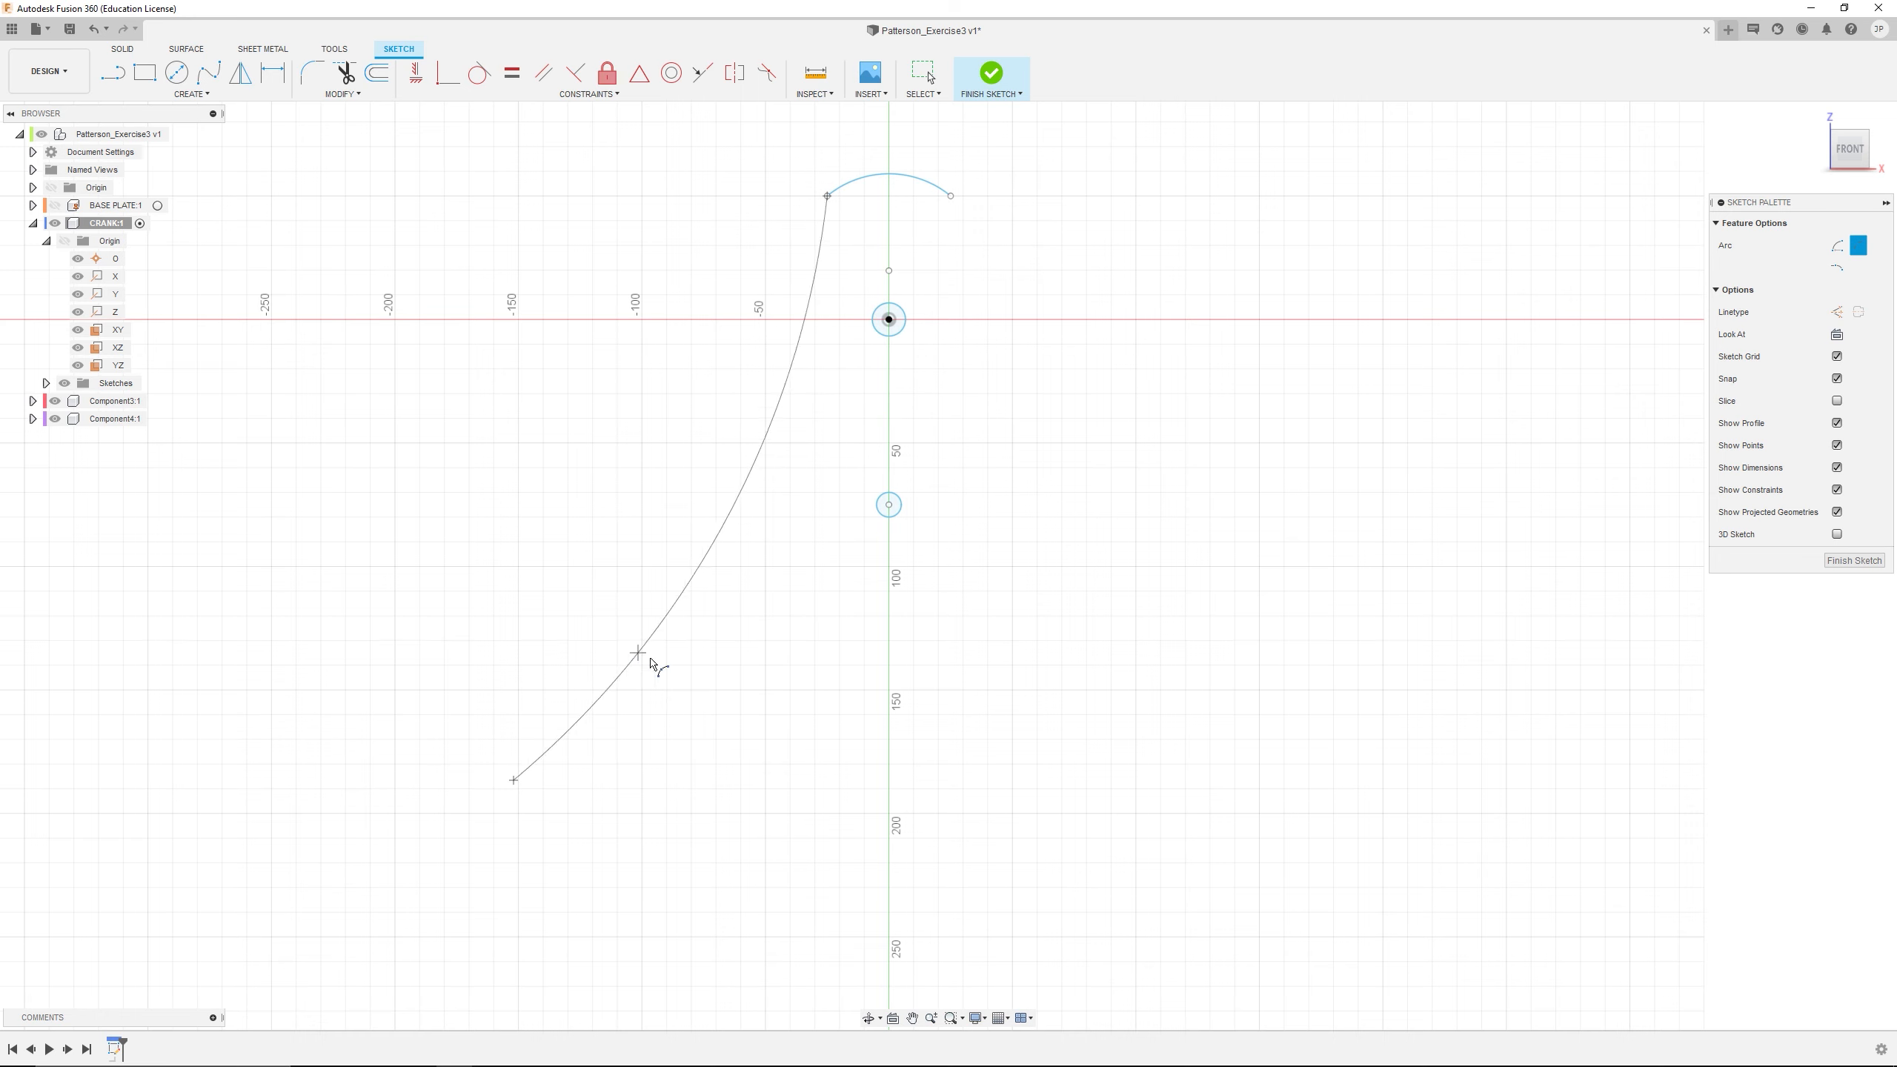
click(648, 657)
mouse_move(844, 908)
middle_down()
mouse_move(839, 822)
mouse_move(788, 784)
middle_up()
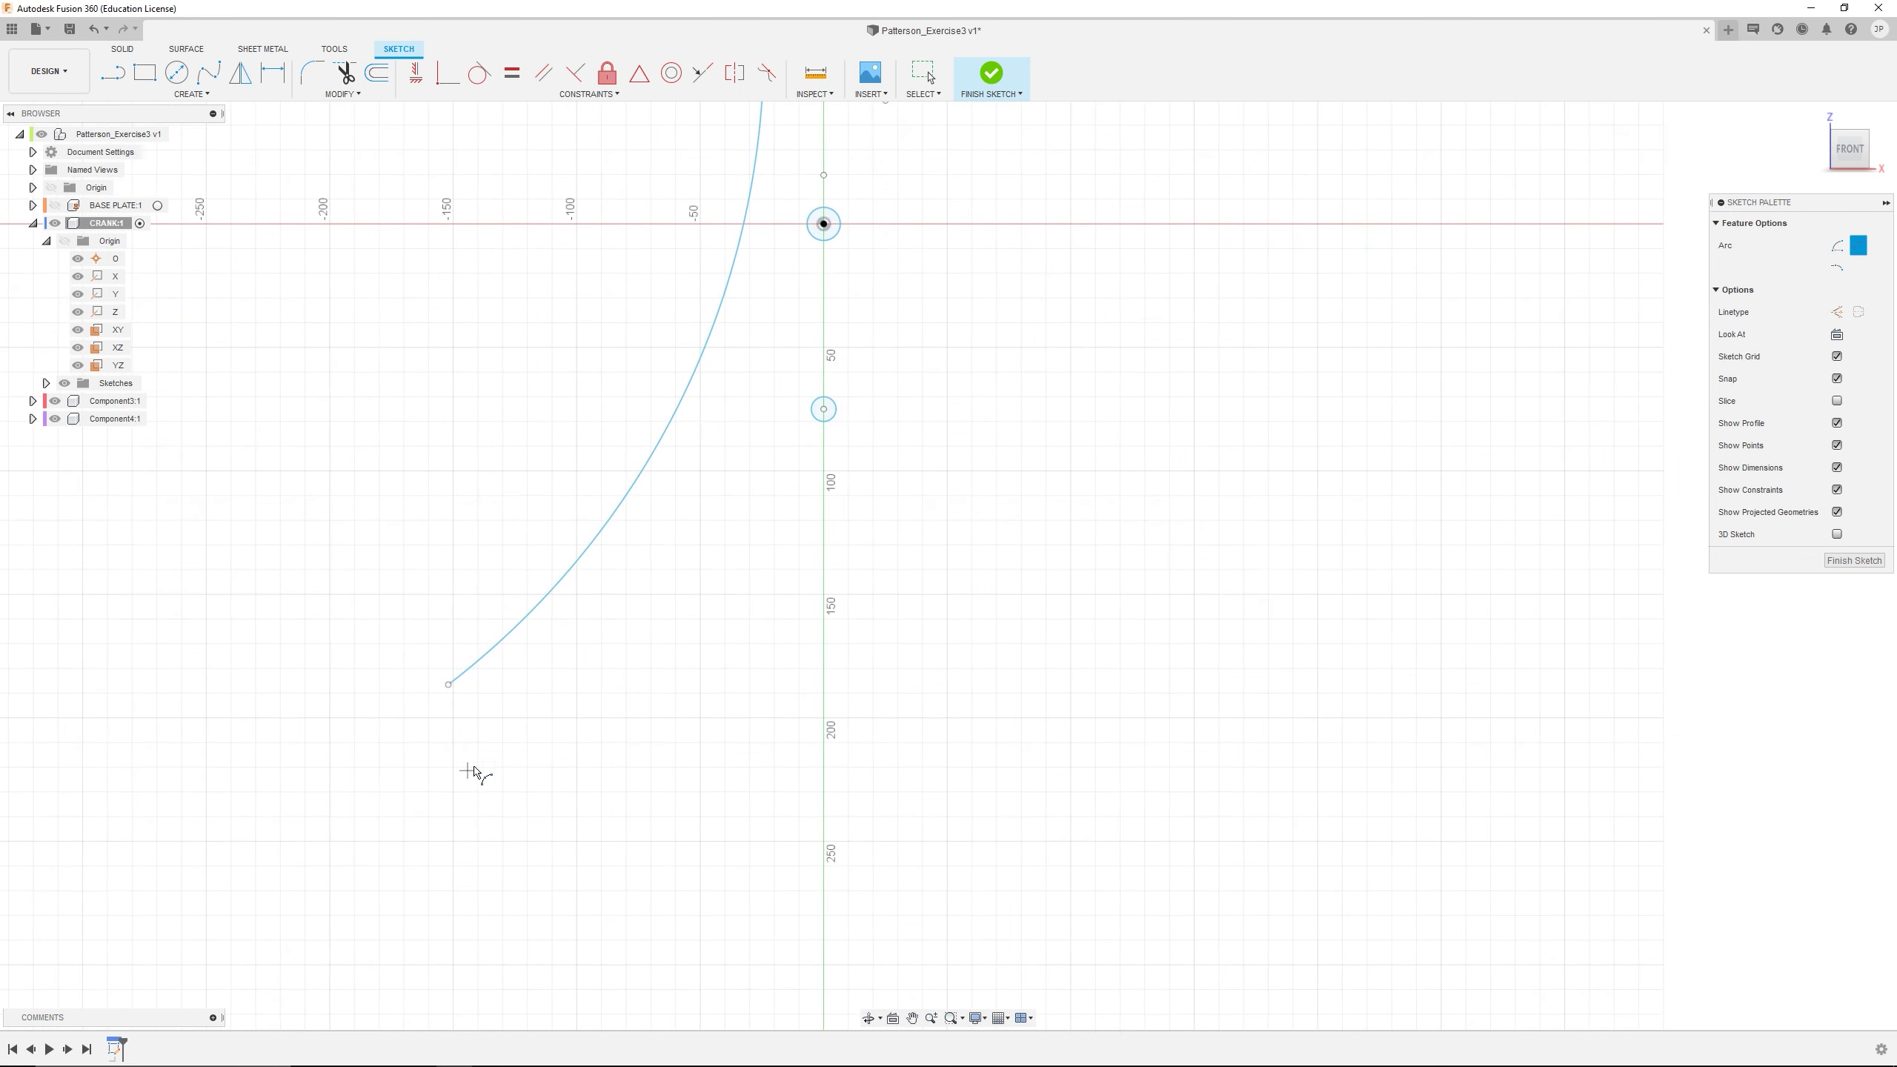
click(449, 692)
click(1194, 679)
click(1010, 746)
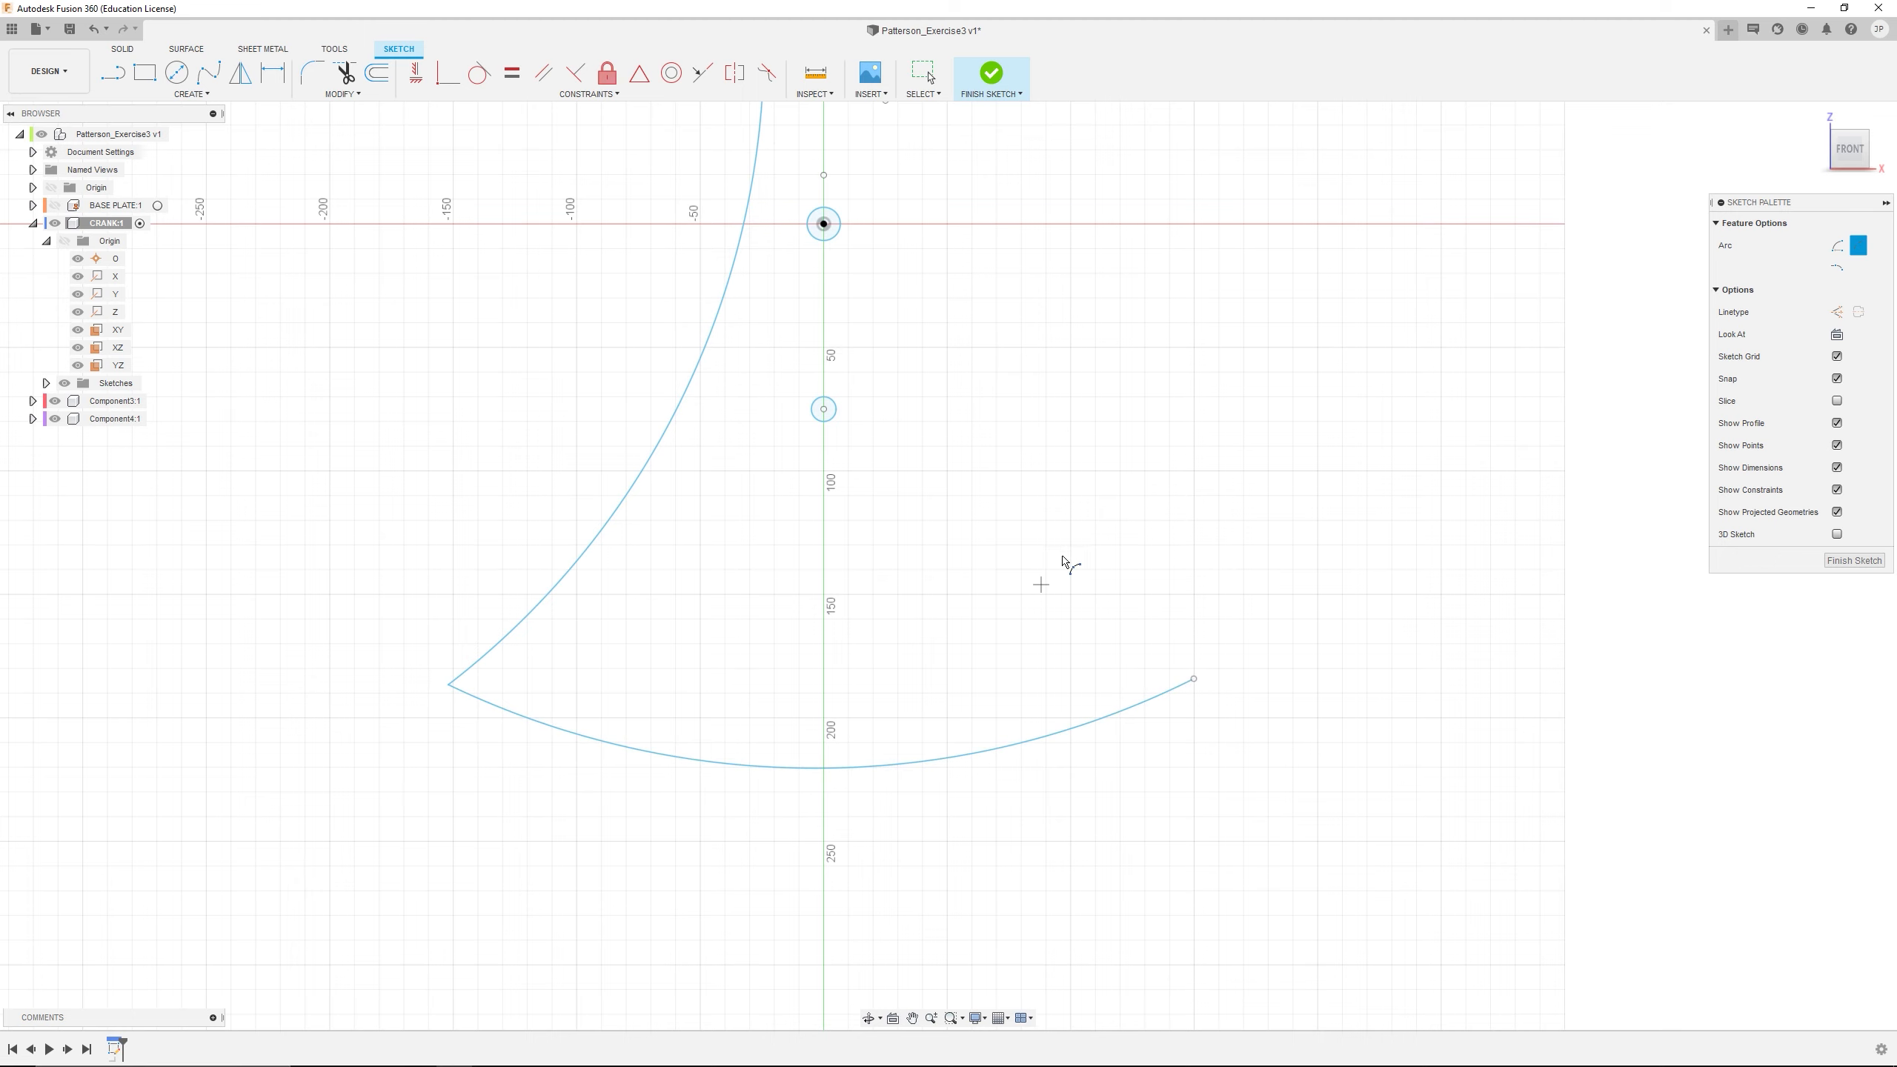
Close the bell-shaped profile with an inward-curving 3-point arc joining the right ends of the bottom and top arcs
click(1194, 679)
middle_drag(971, 166, 990, 254)
click(905, 189)
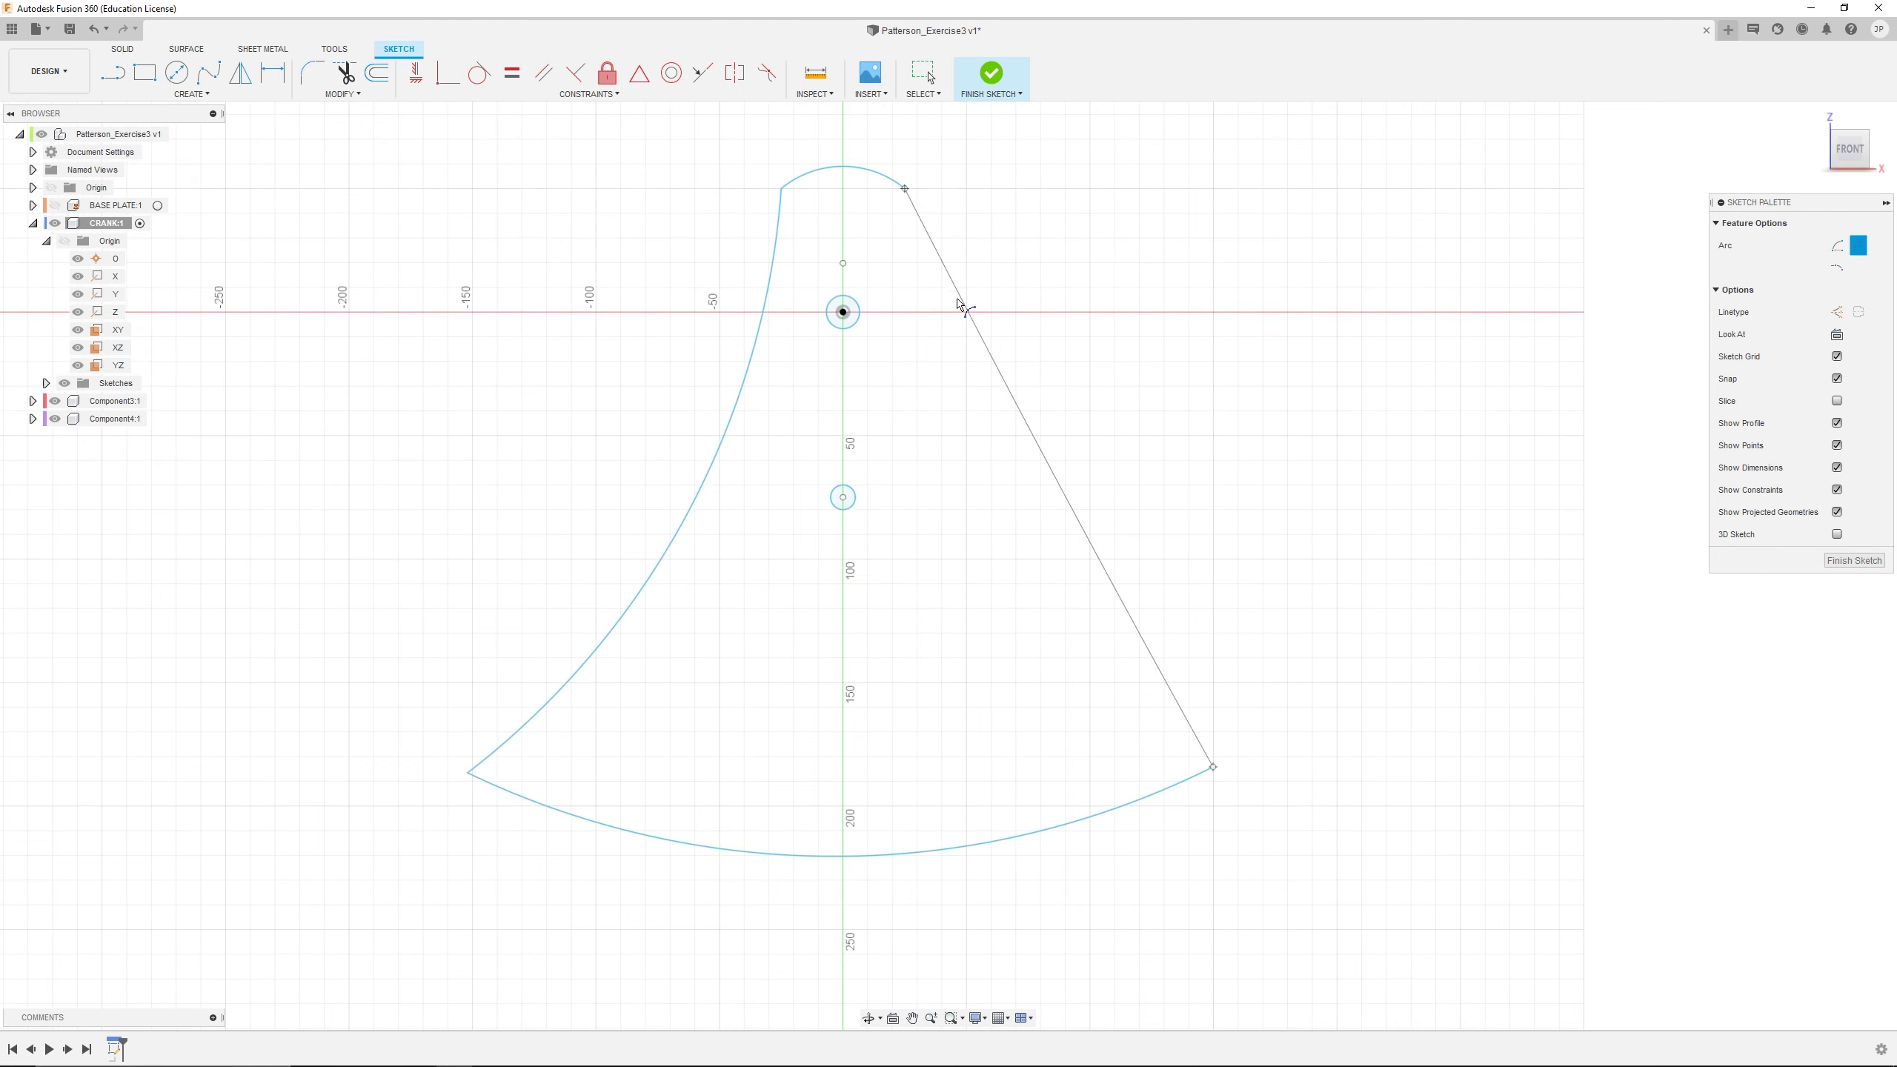
click(930, 370)
scroll(750, 606, up, 3)
scroll(866, 609, down, 5)
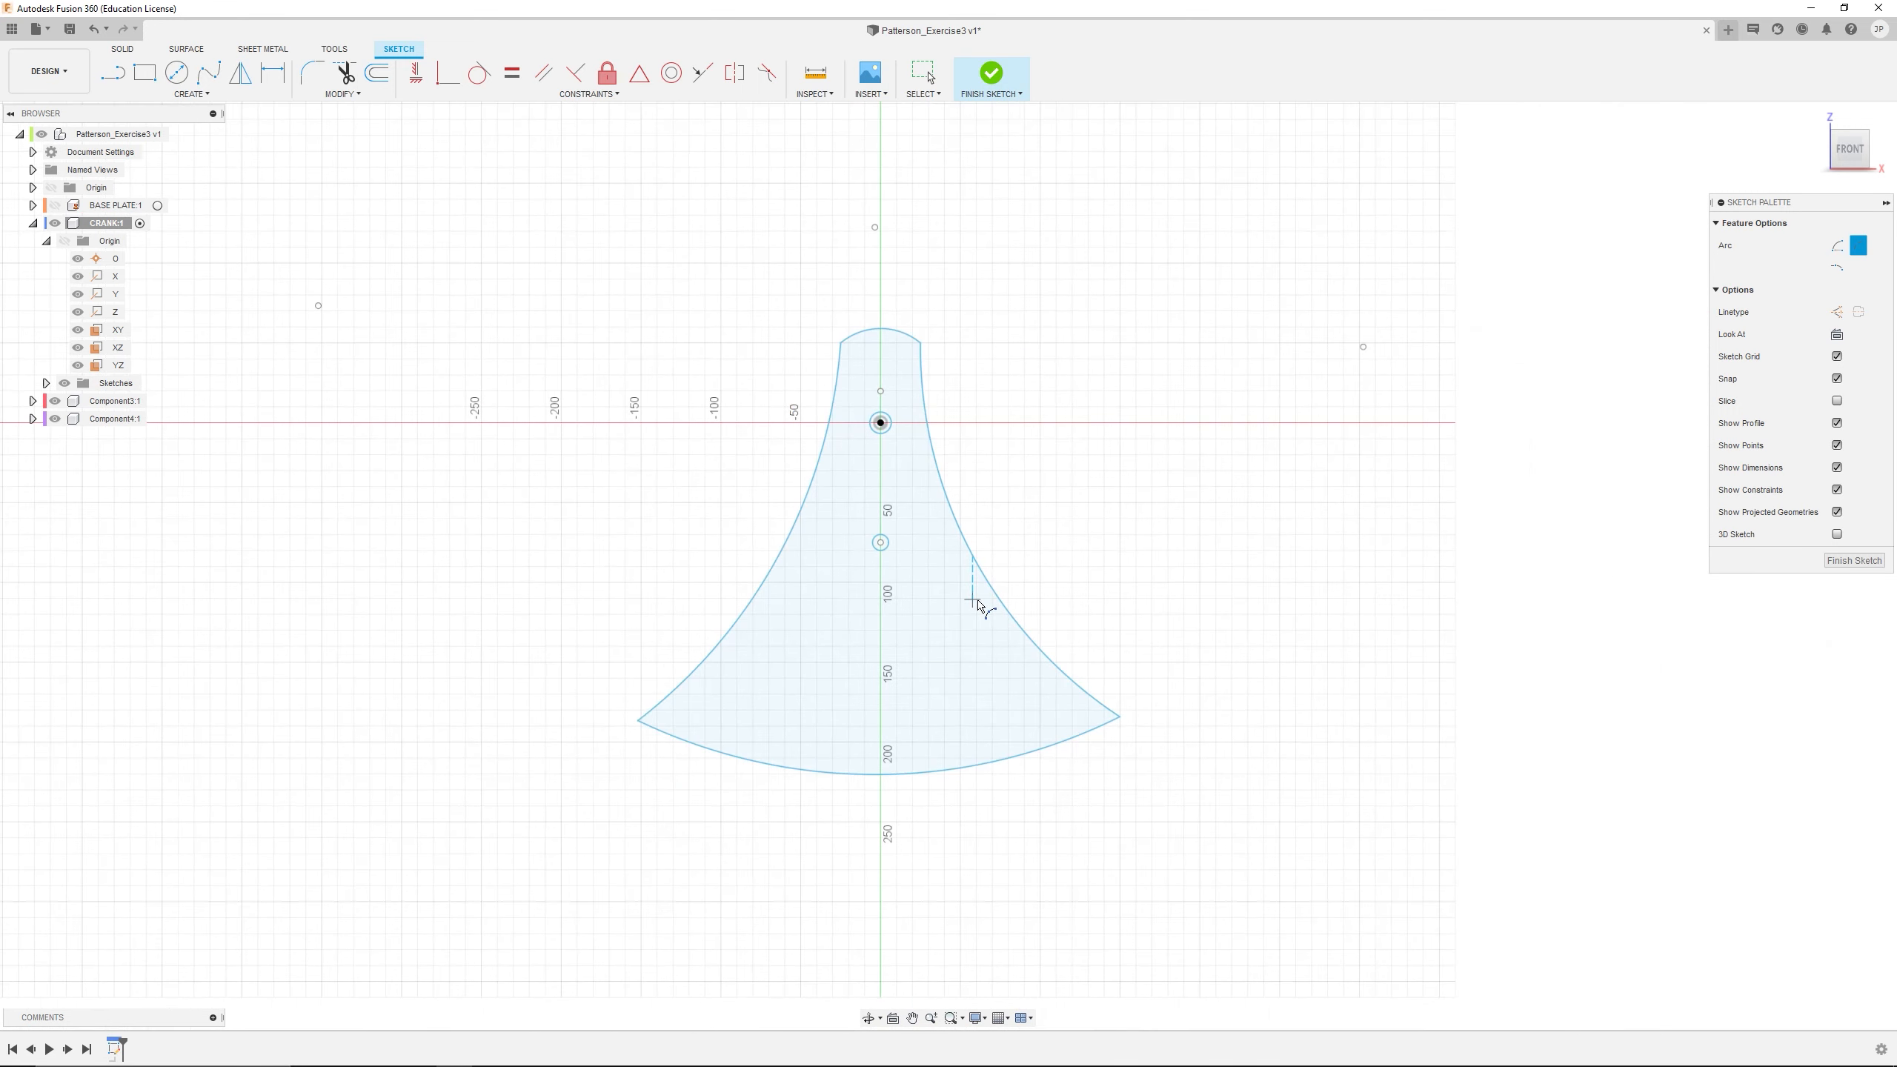
scroll(930, 557, down, 2)
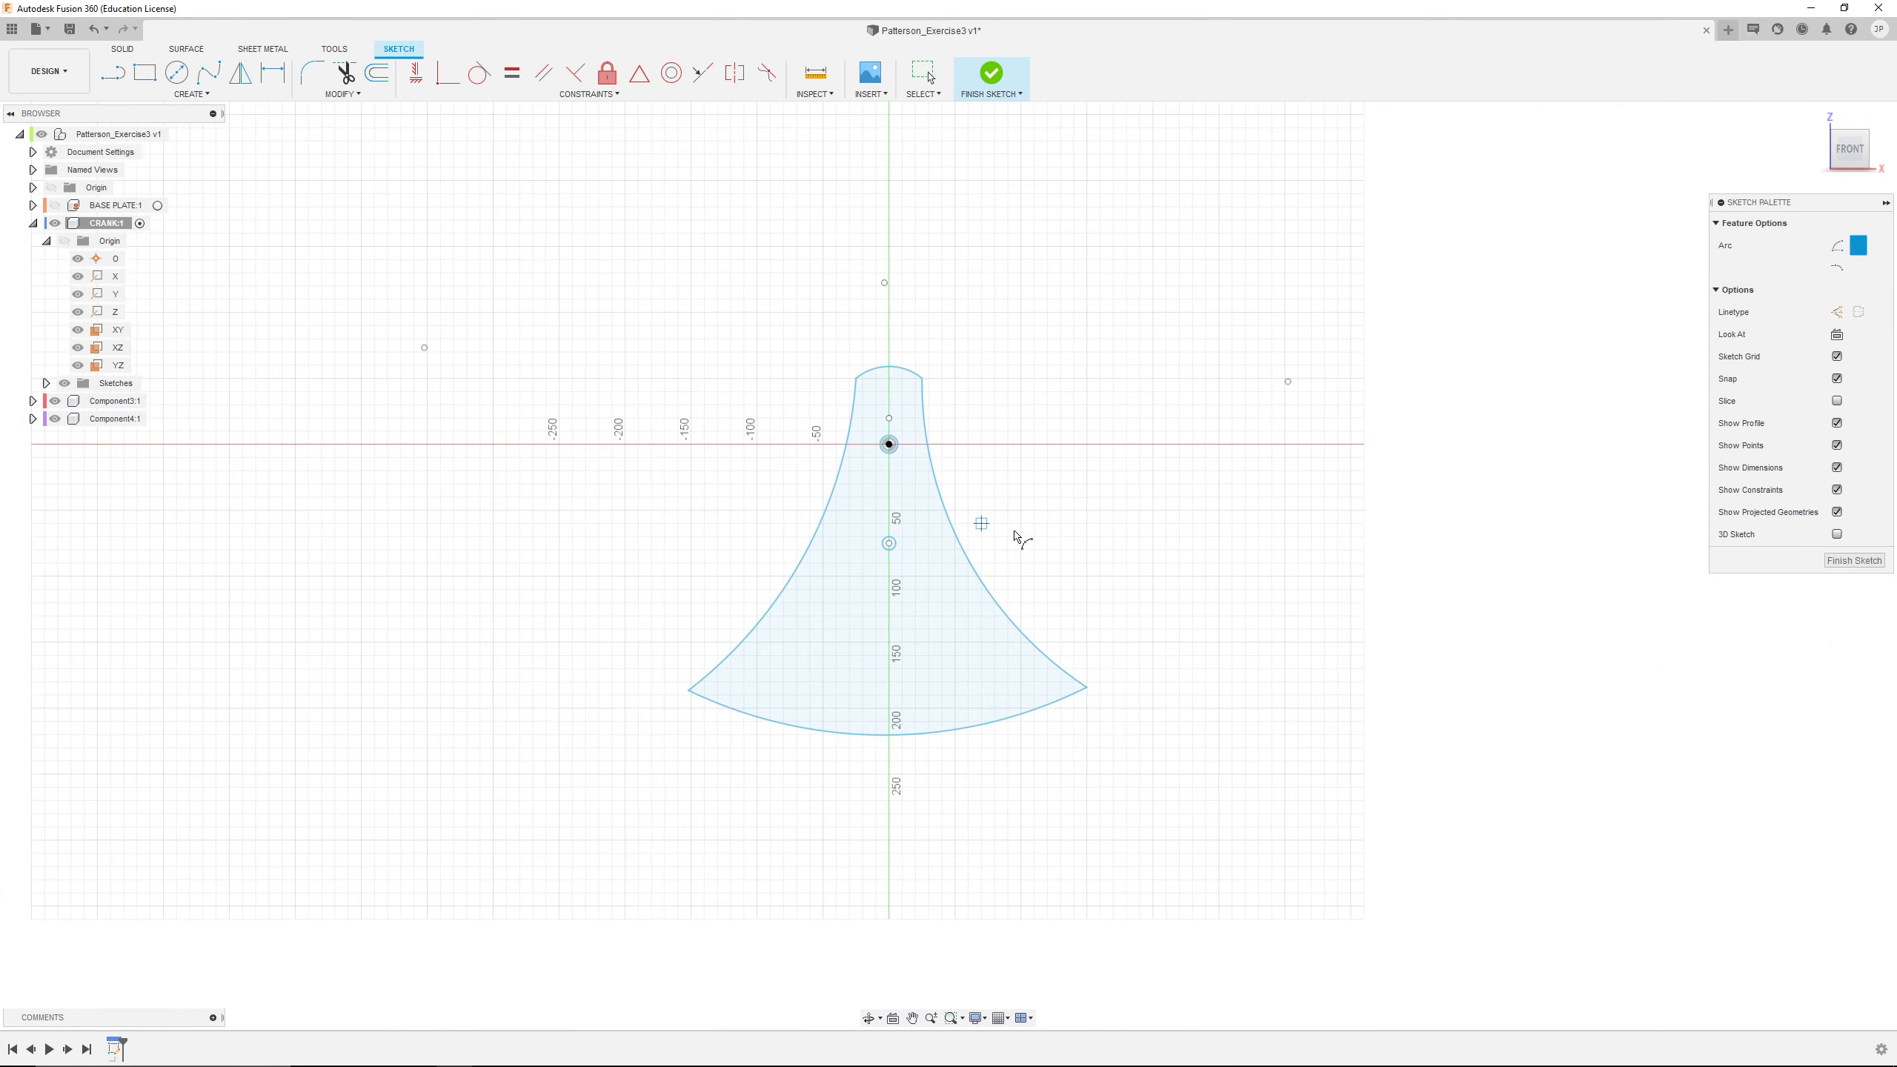
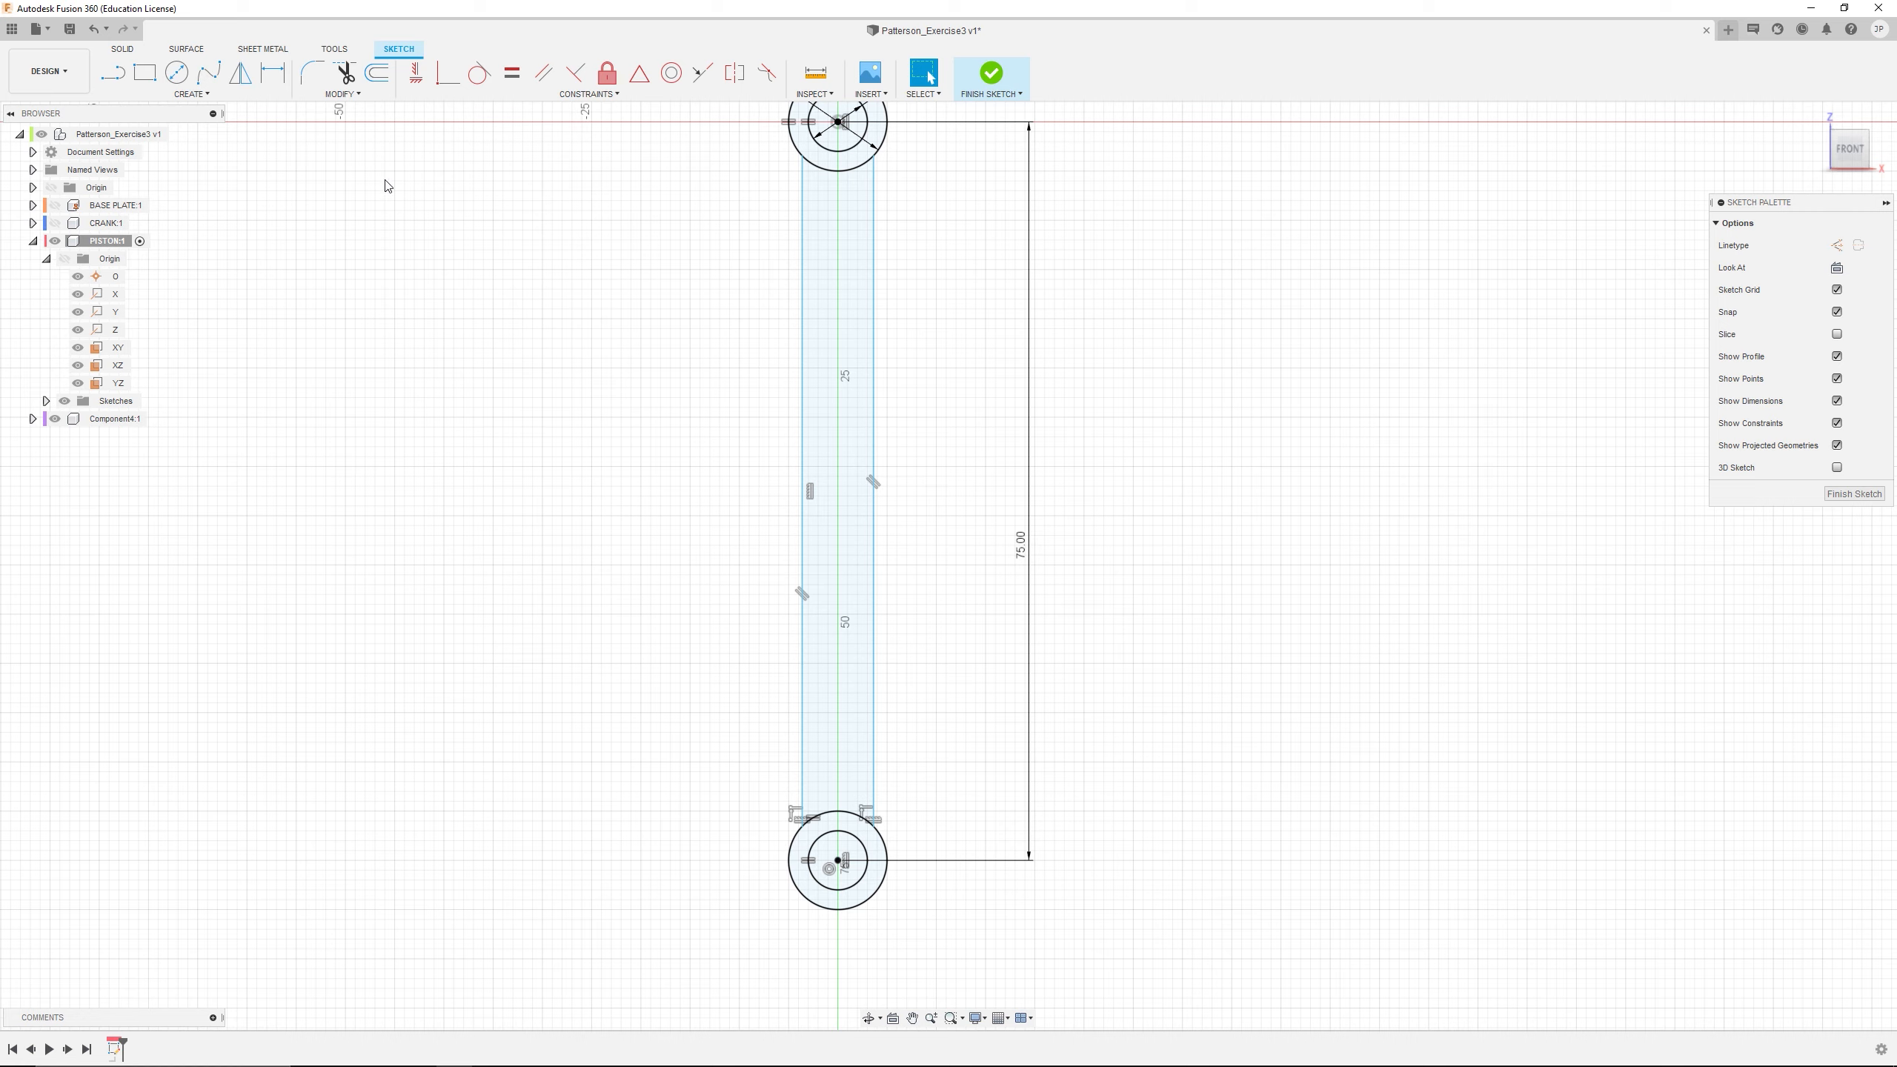
Dimension the spacing between the piston rod's two long vertical lines as 4 mm
click(273, 72)
click(804, 309)
click(872, 305)
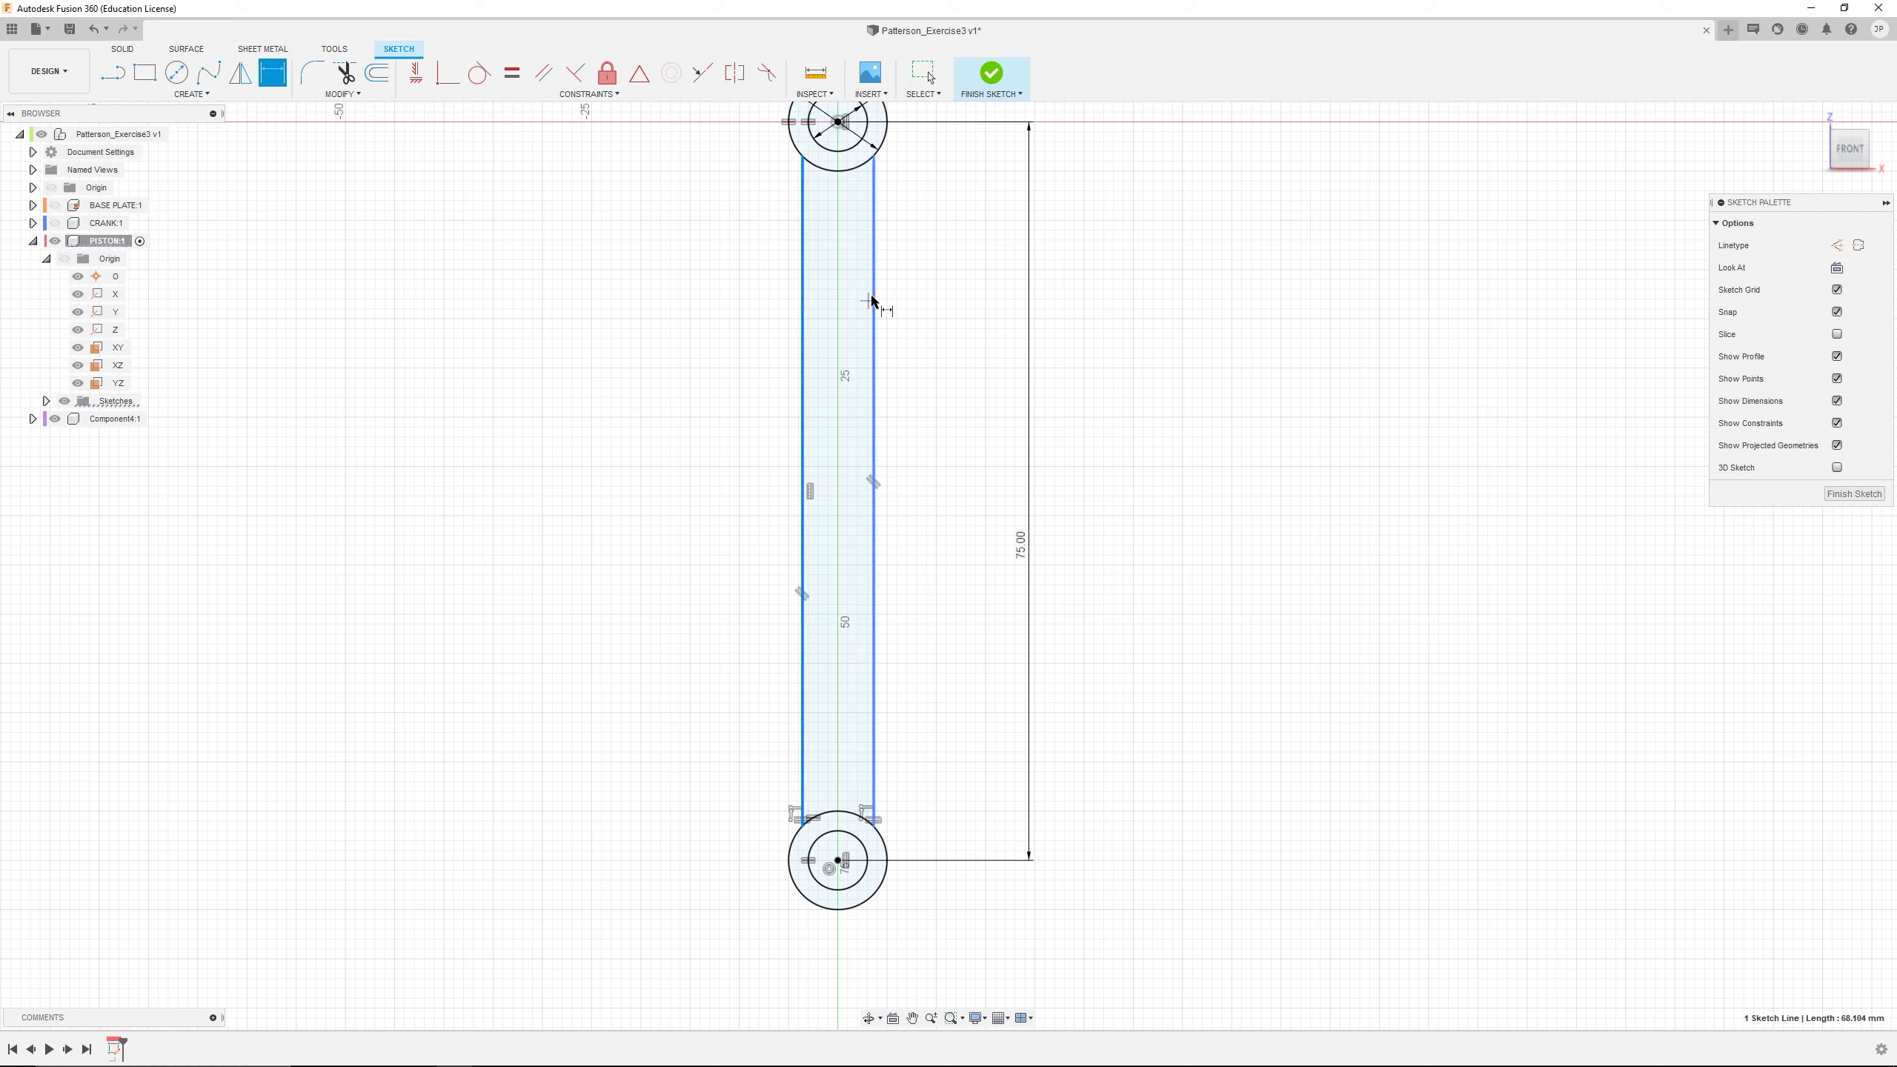
click(856, 313)
text(4)
key(Return)
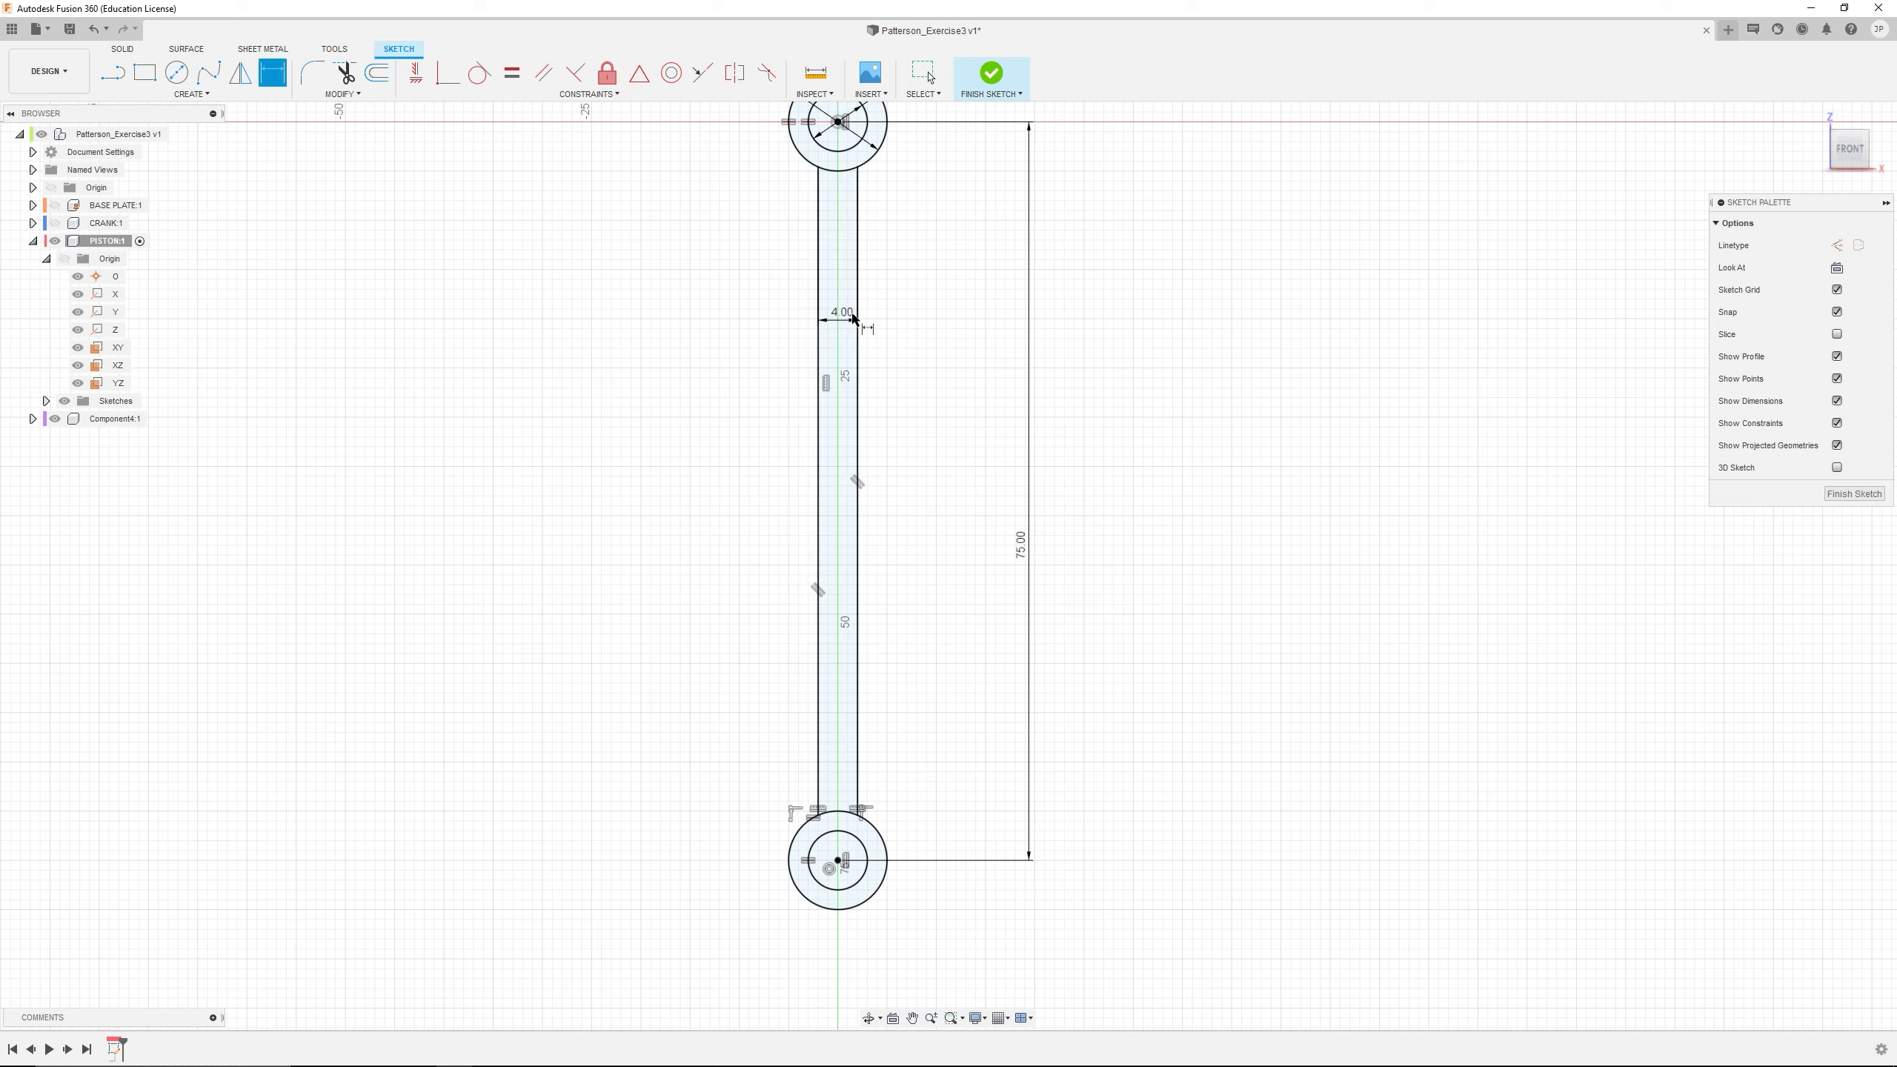
scroll(964, 309, down, 2)
key(Escape)
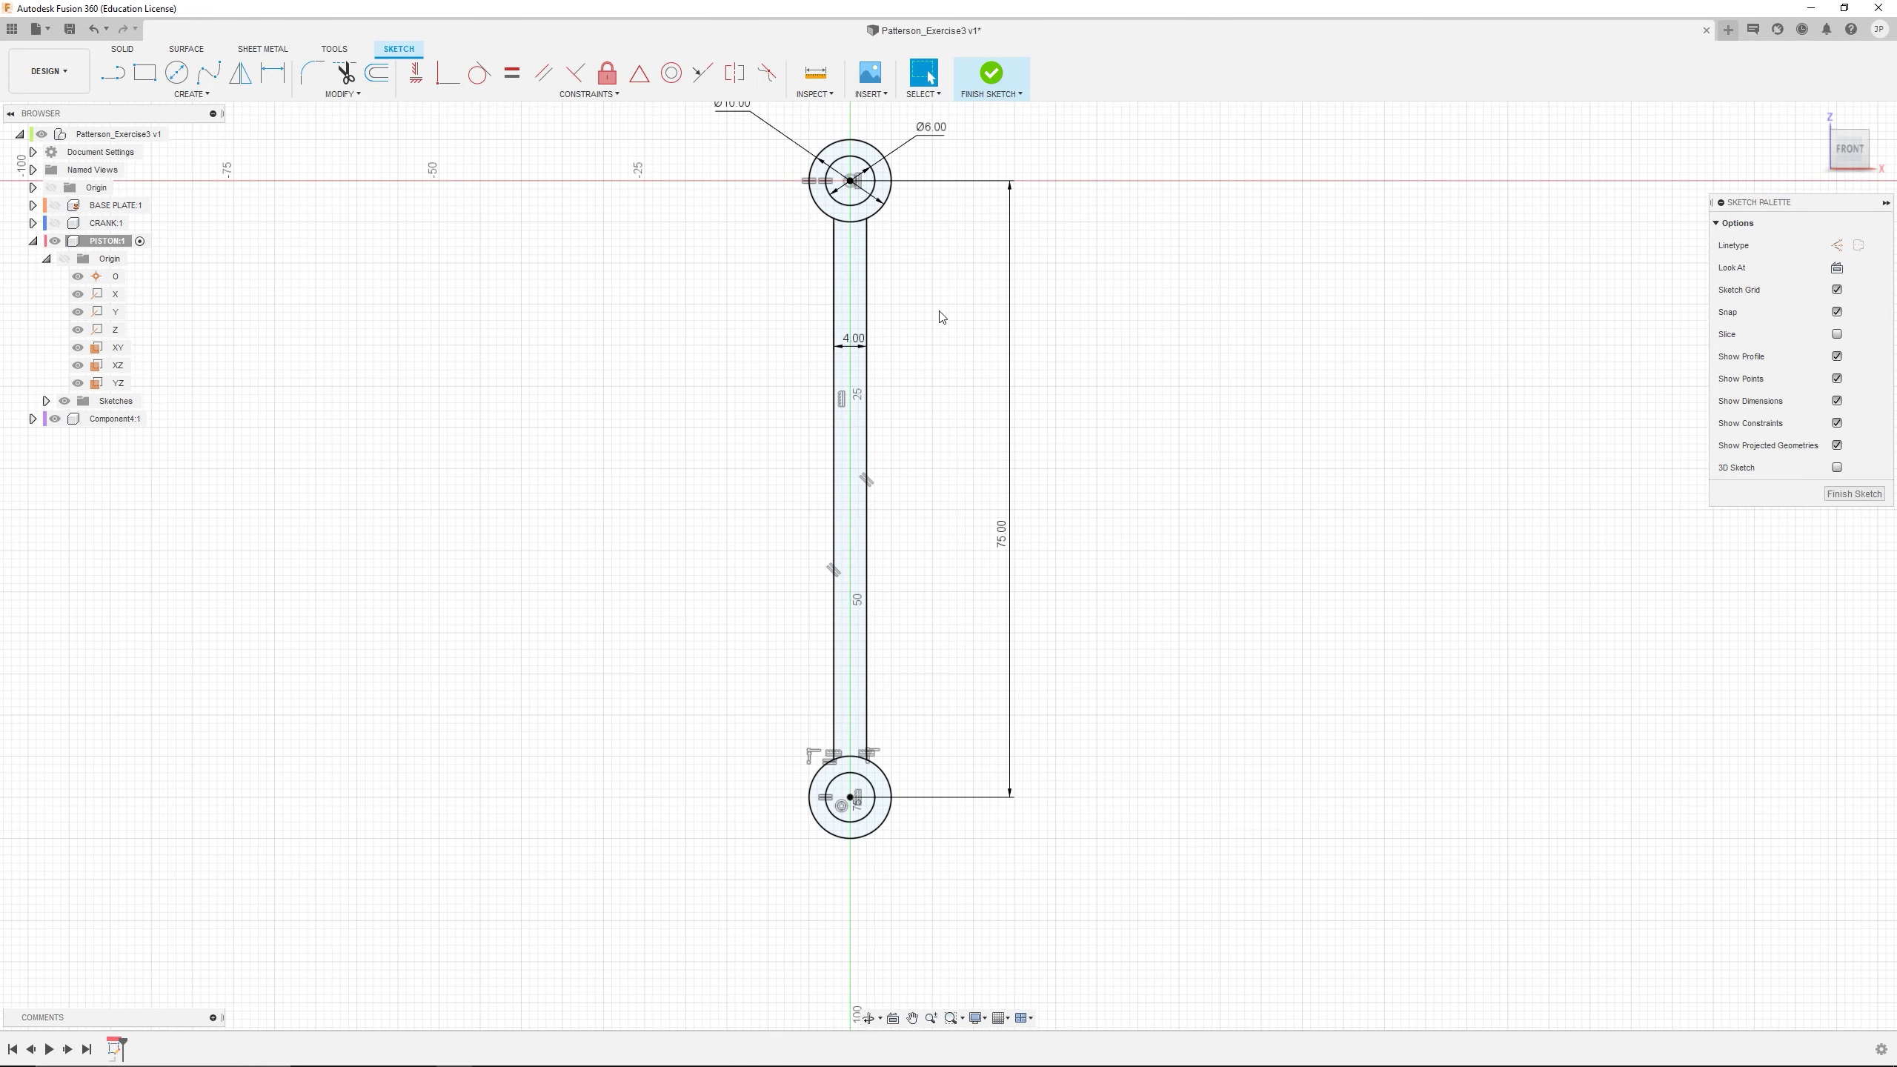
Trim the outer circle segments lying between the rod's vertical lines at both ends of the piston sketch
scroll(927, 254, down, 2)
scroll(888, 337, up, 2)
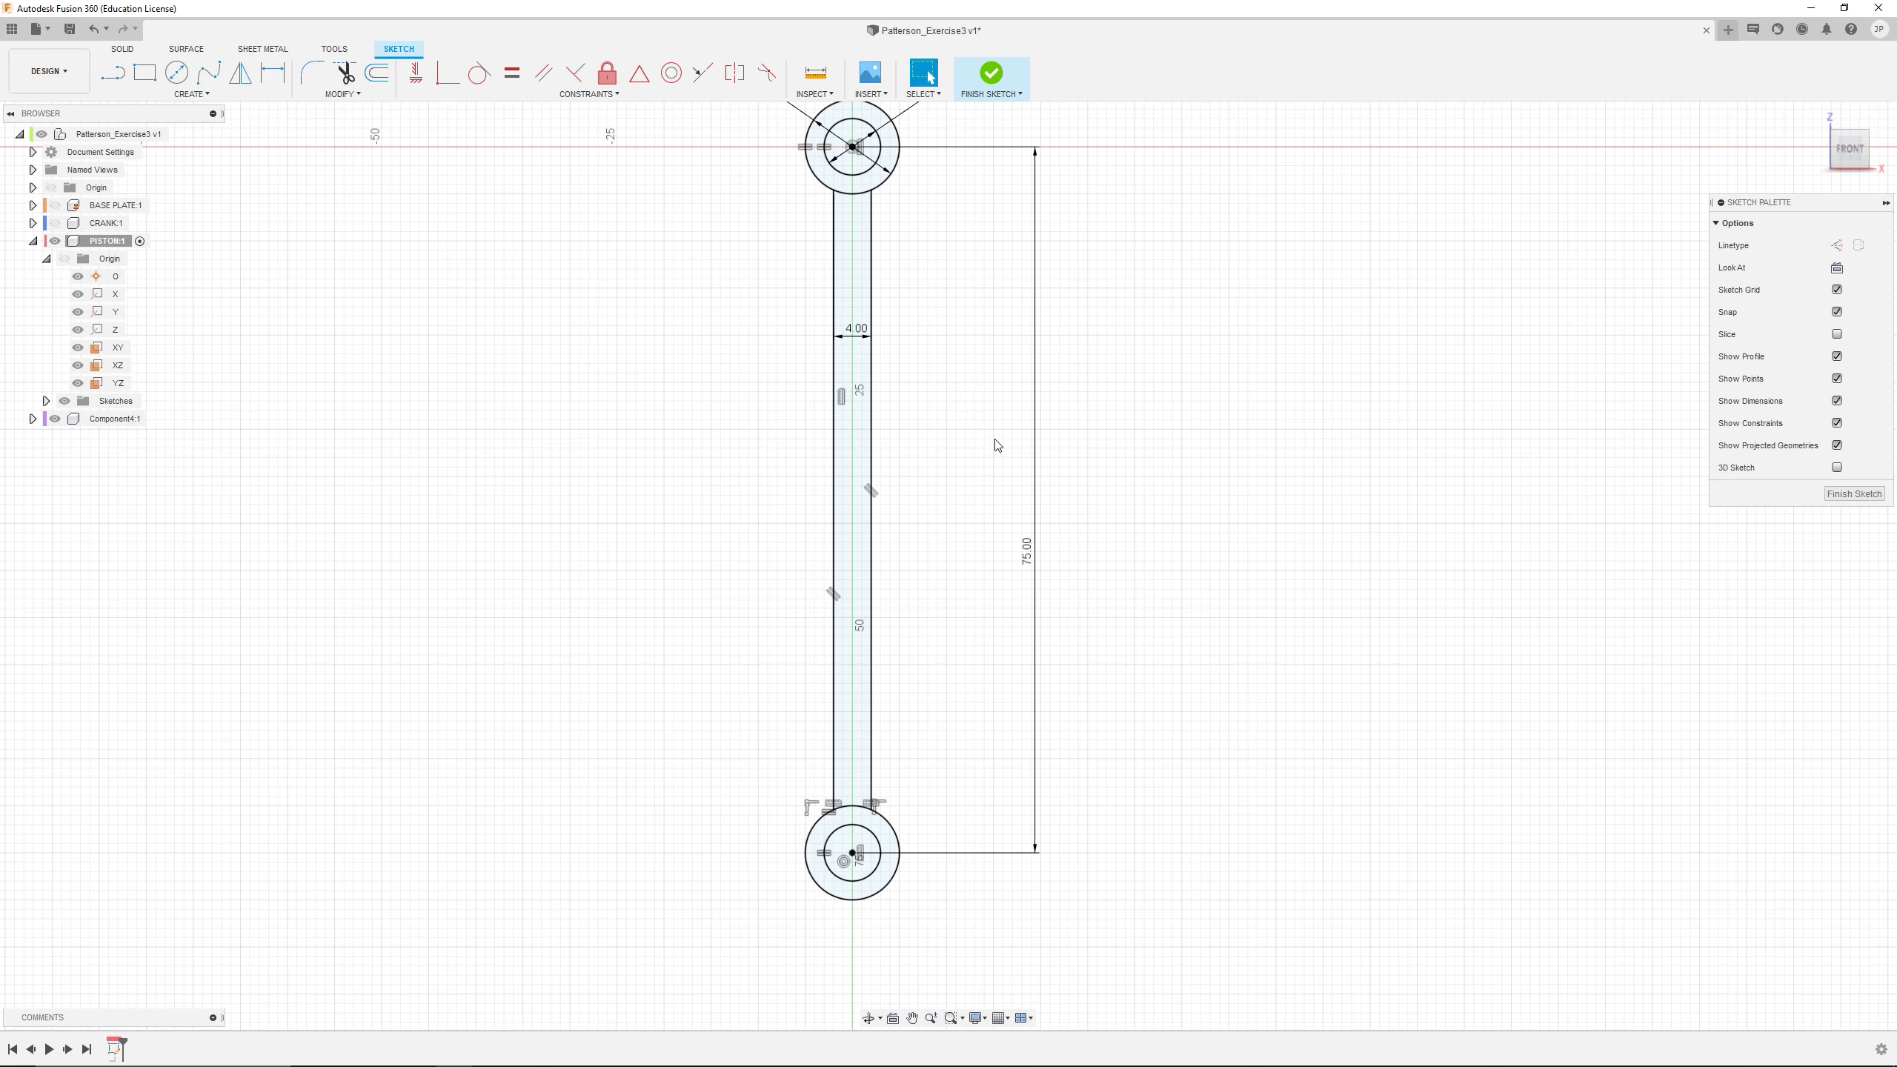
mouse_move(911, 398)
middle_down()
mouse_move(897, 470)
mouse_move(925, 437)
middle_up()
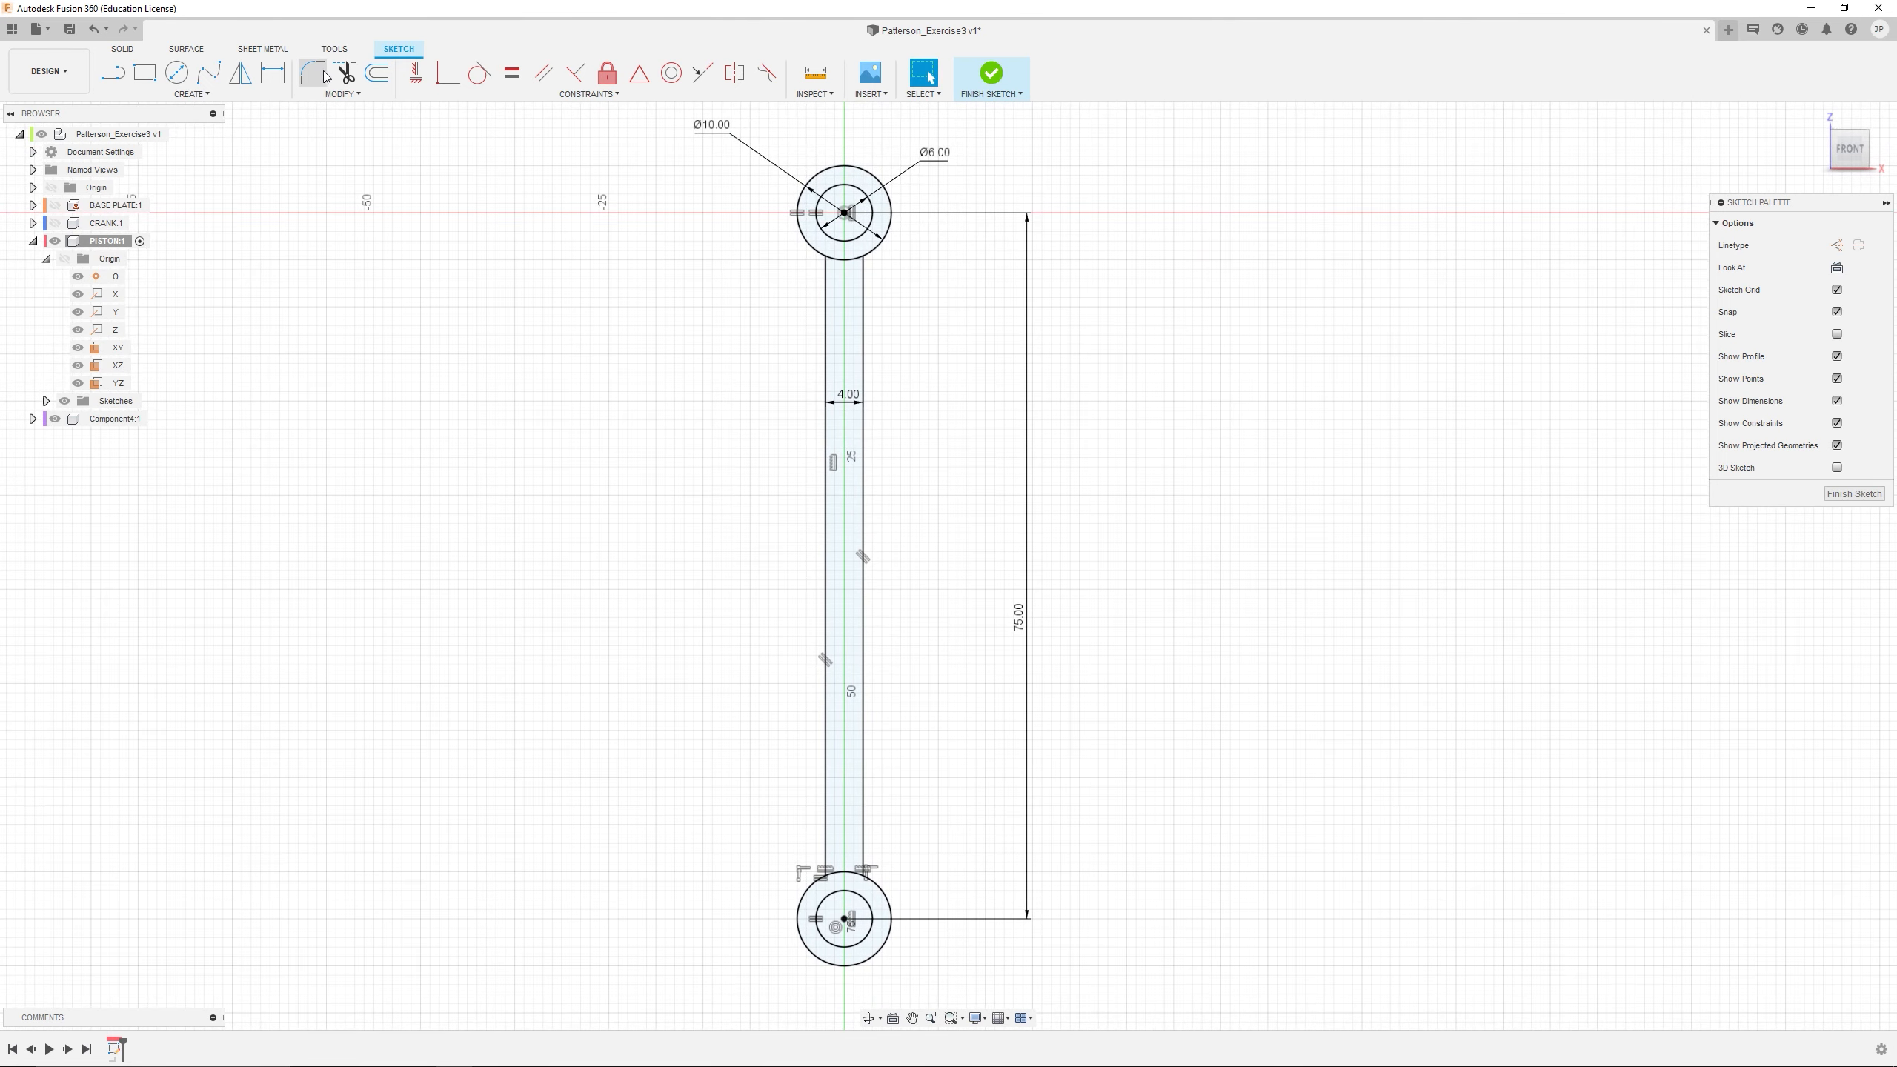
click(343, 77)
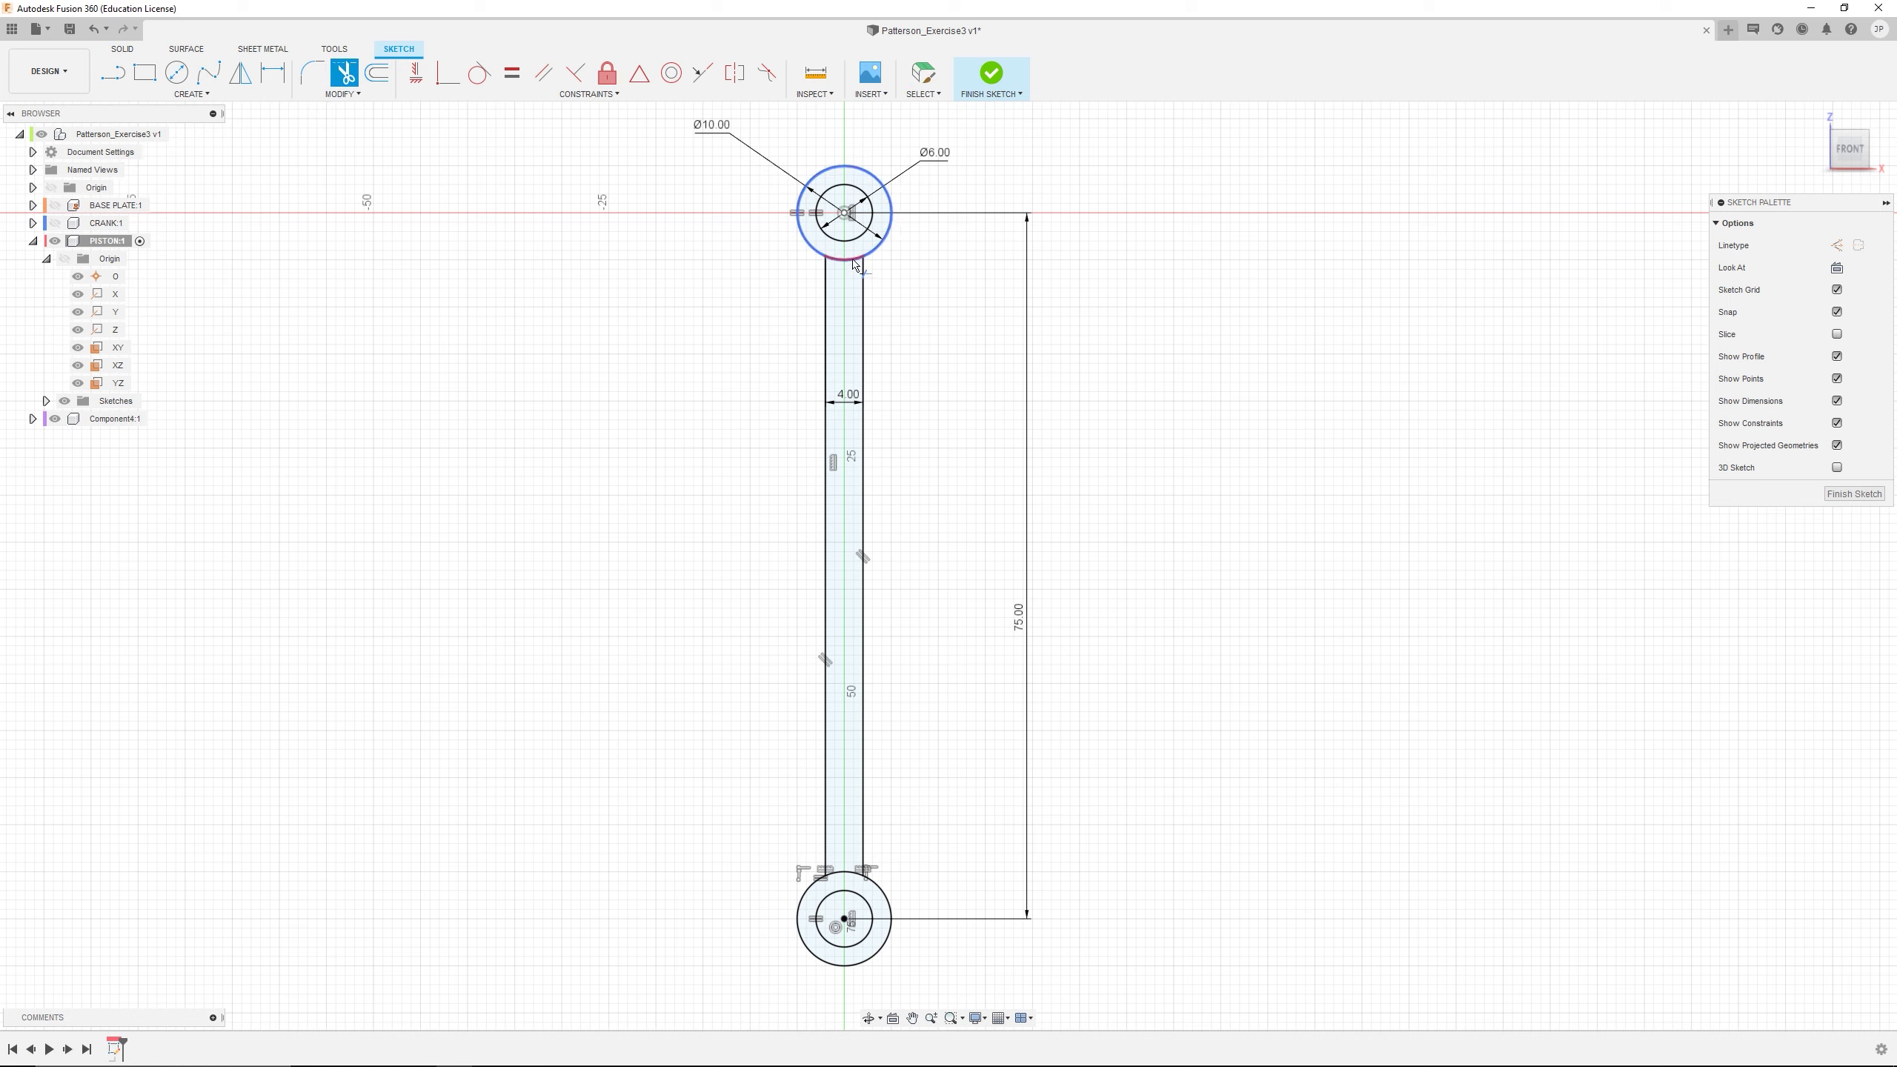
click(845, 258)
click(852, 864)
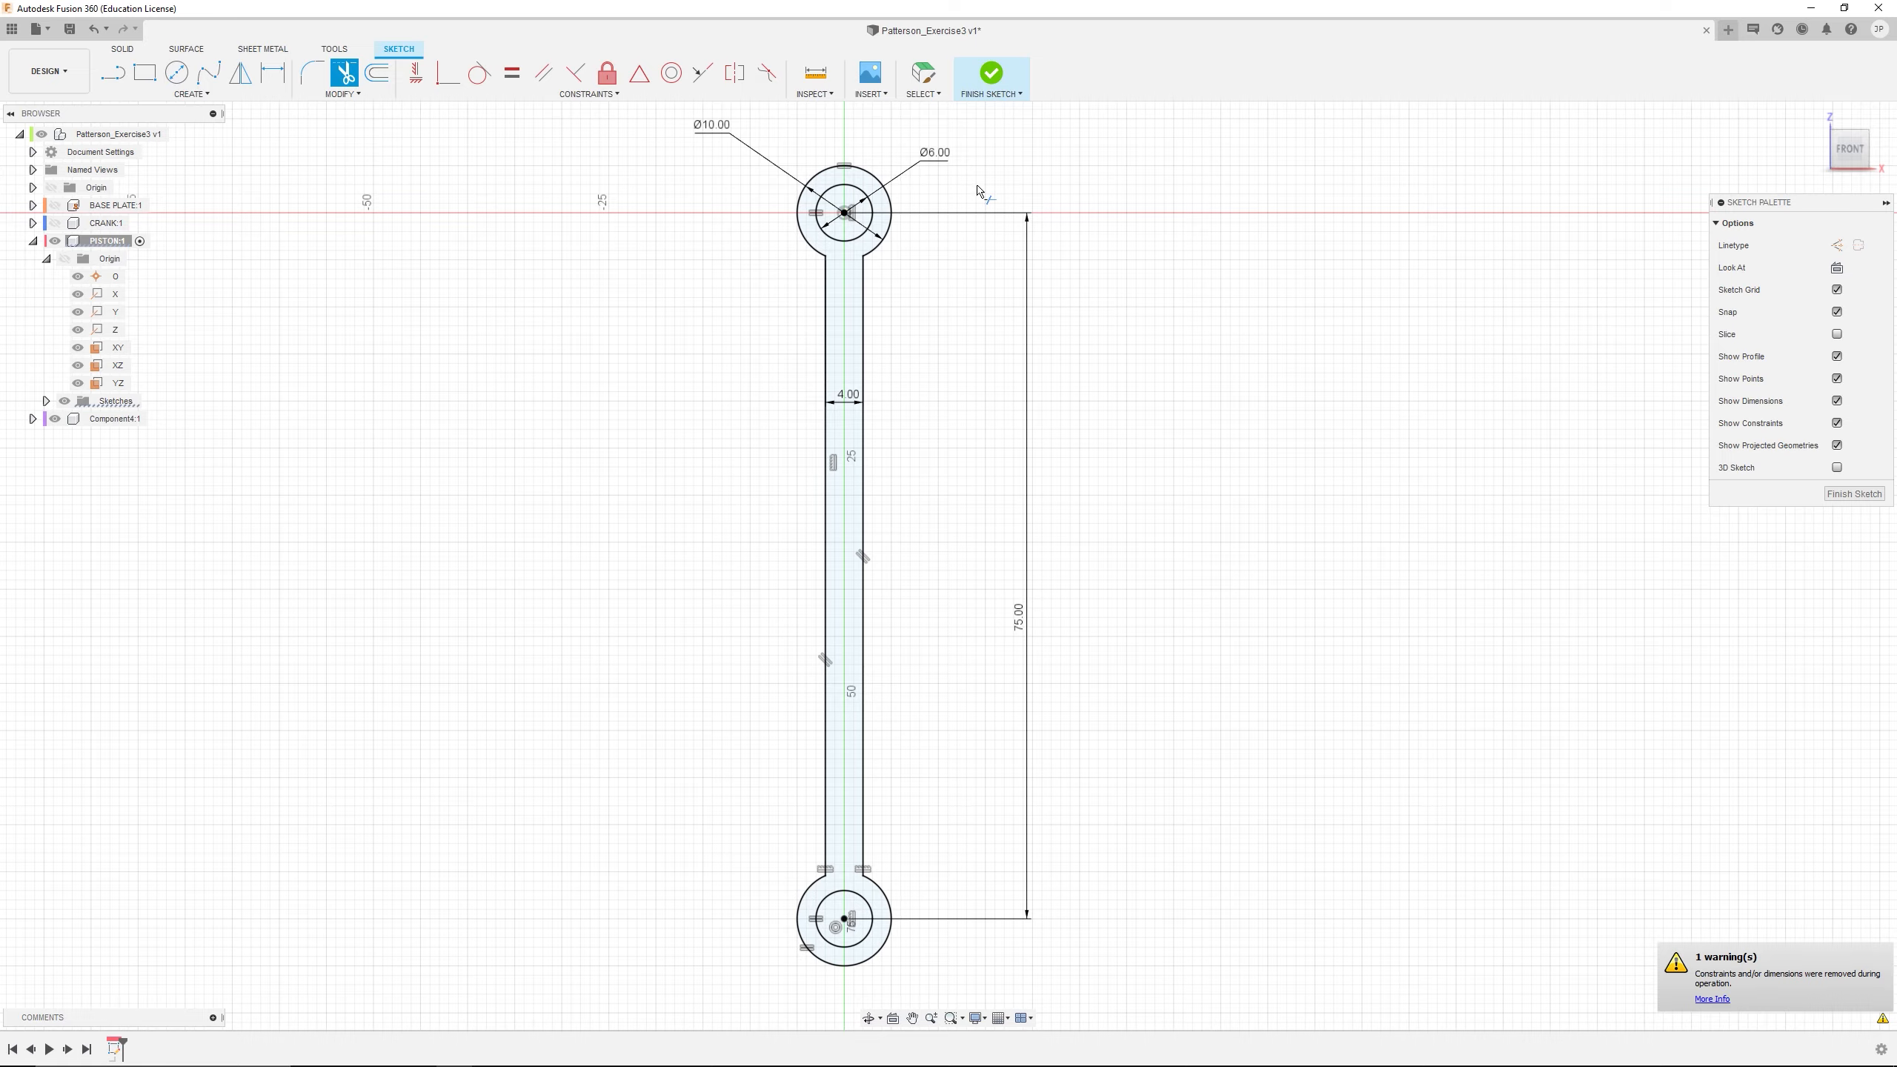
key(Escape)
scroll(1031, 403, up, 2)
scroll(956, 448, down, 3)
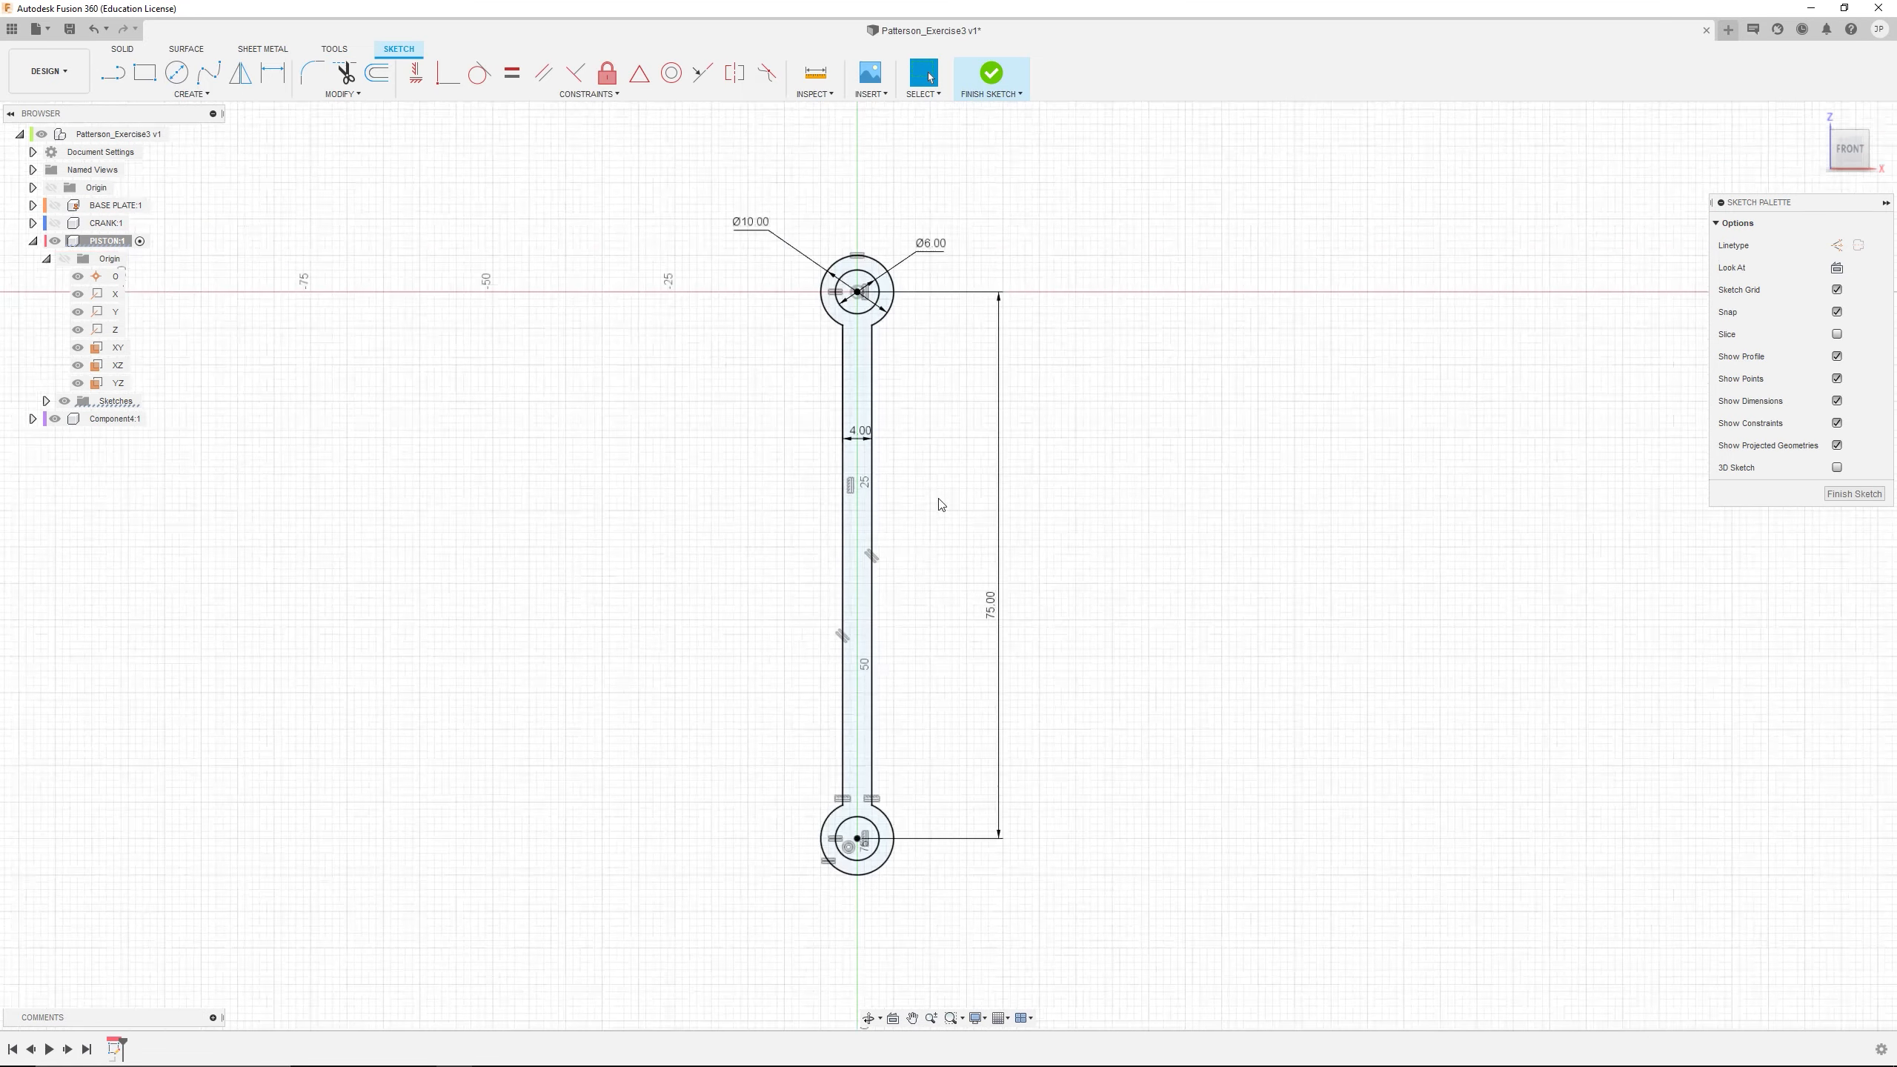
Extrude the piston rod profile as a new body, leaving the two end holes open
mouse_move(939, 505)
middle_down()
mouse_move(903, 356)
mouse_move(890, 496)
middle_up()
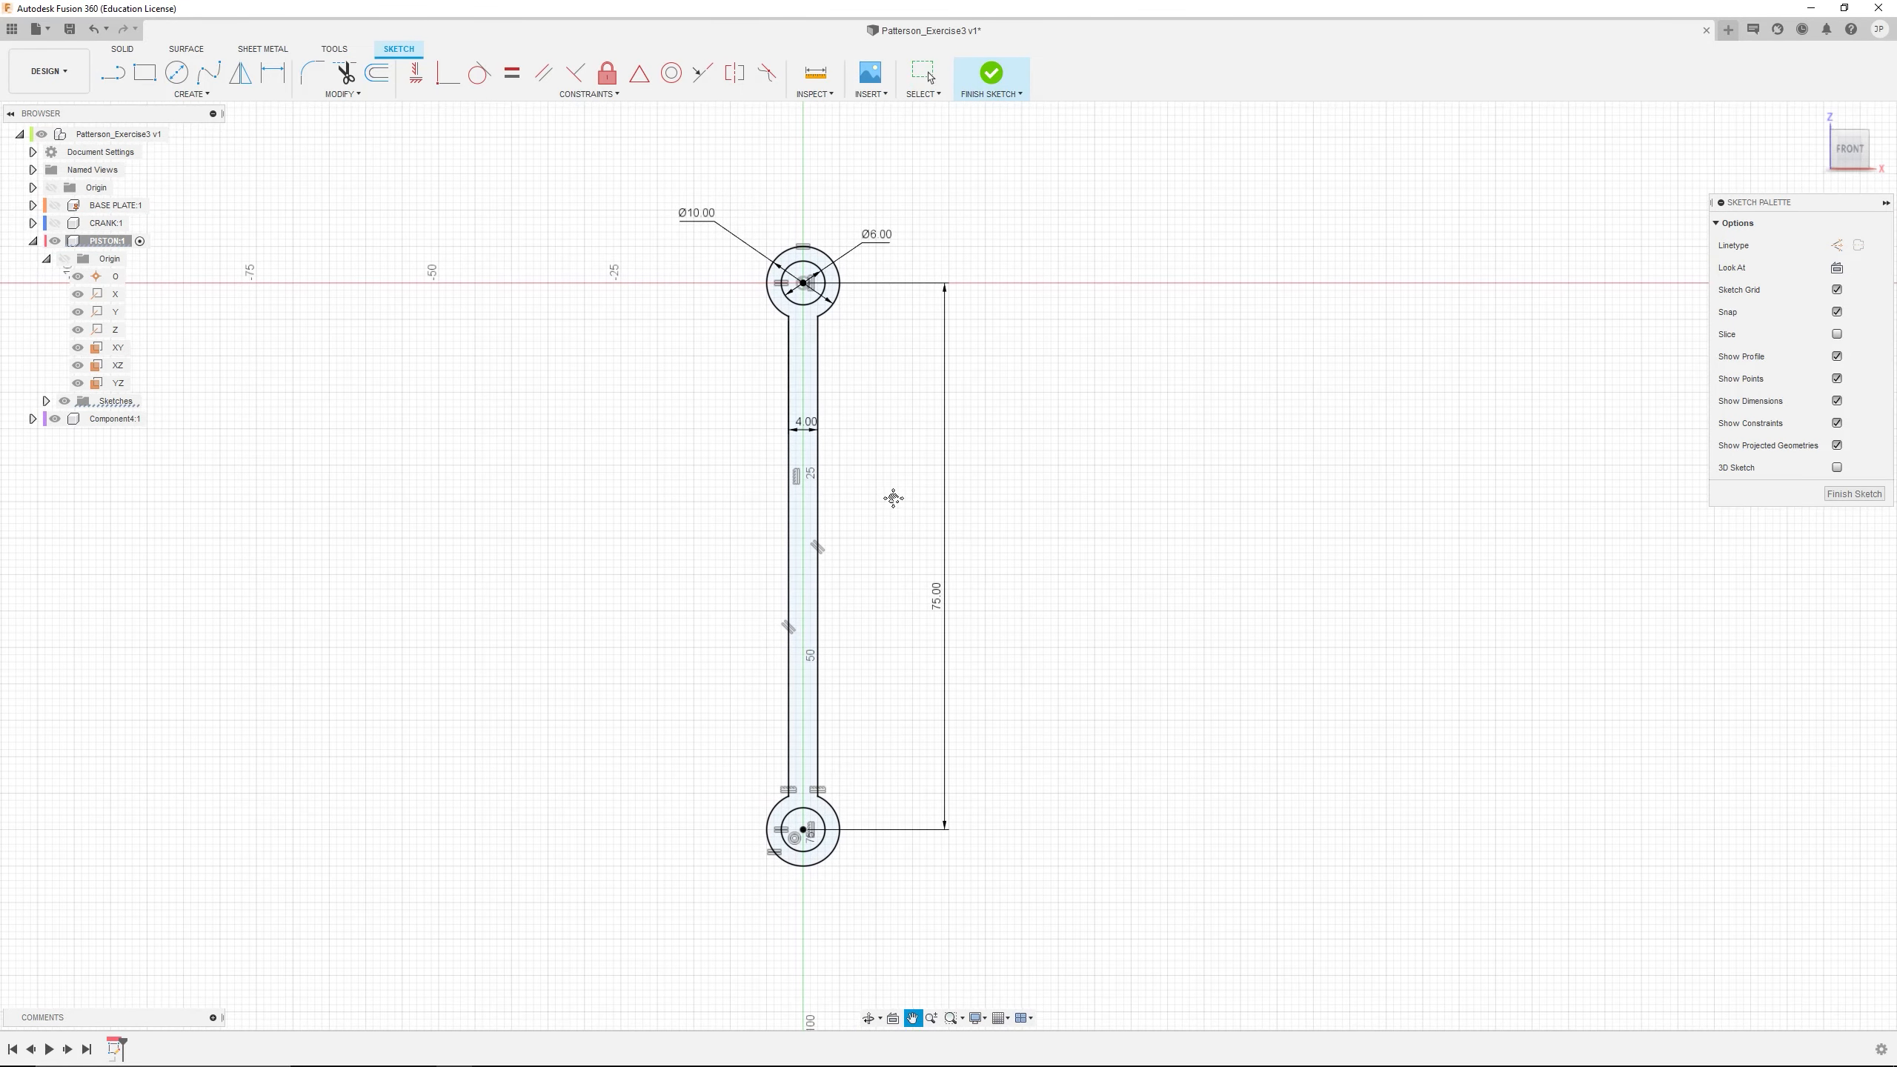
click(804, 391)
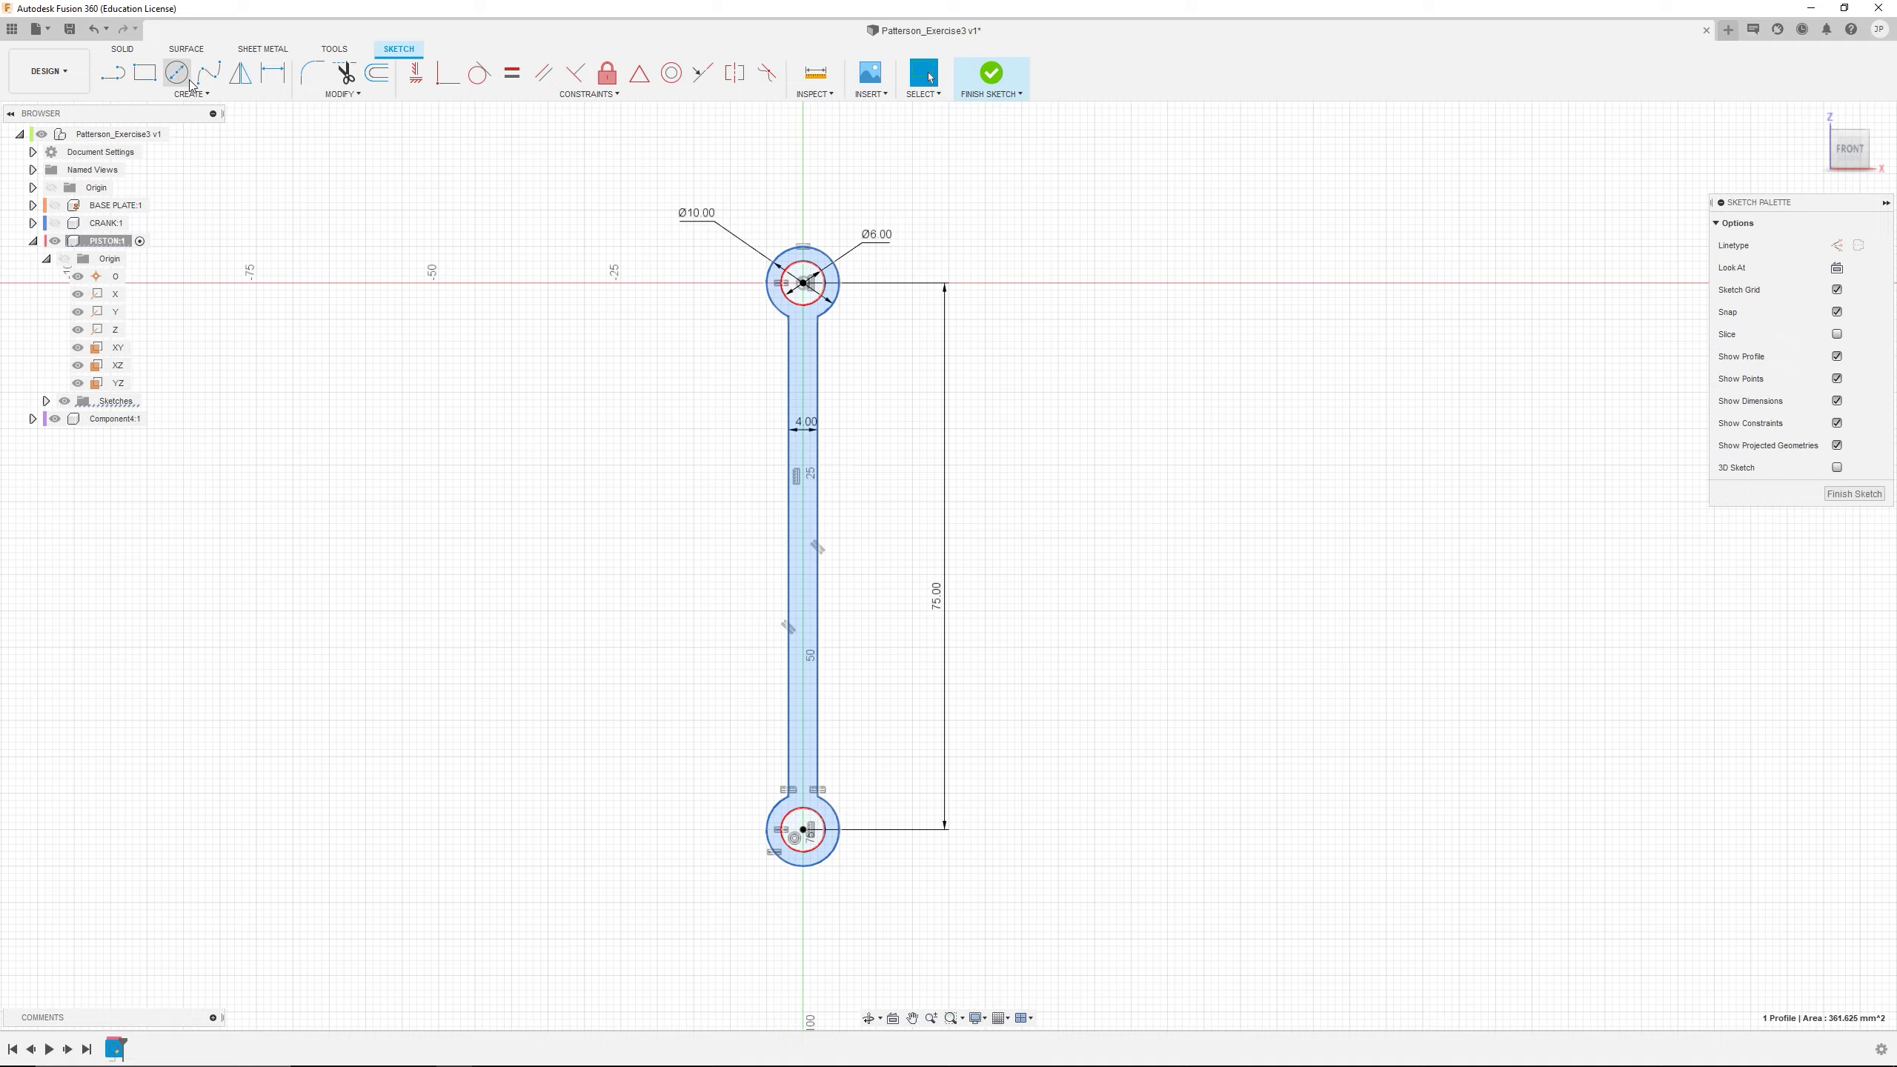
click(135, 56)
click(145, 73)
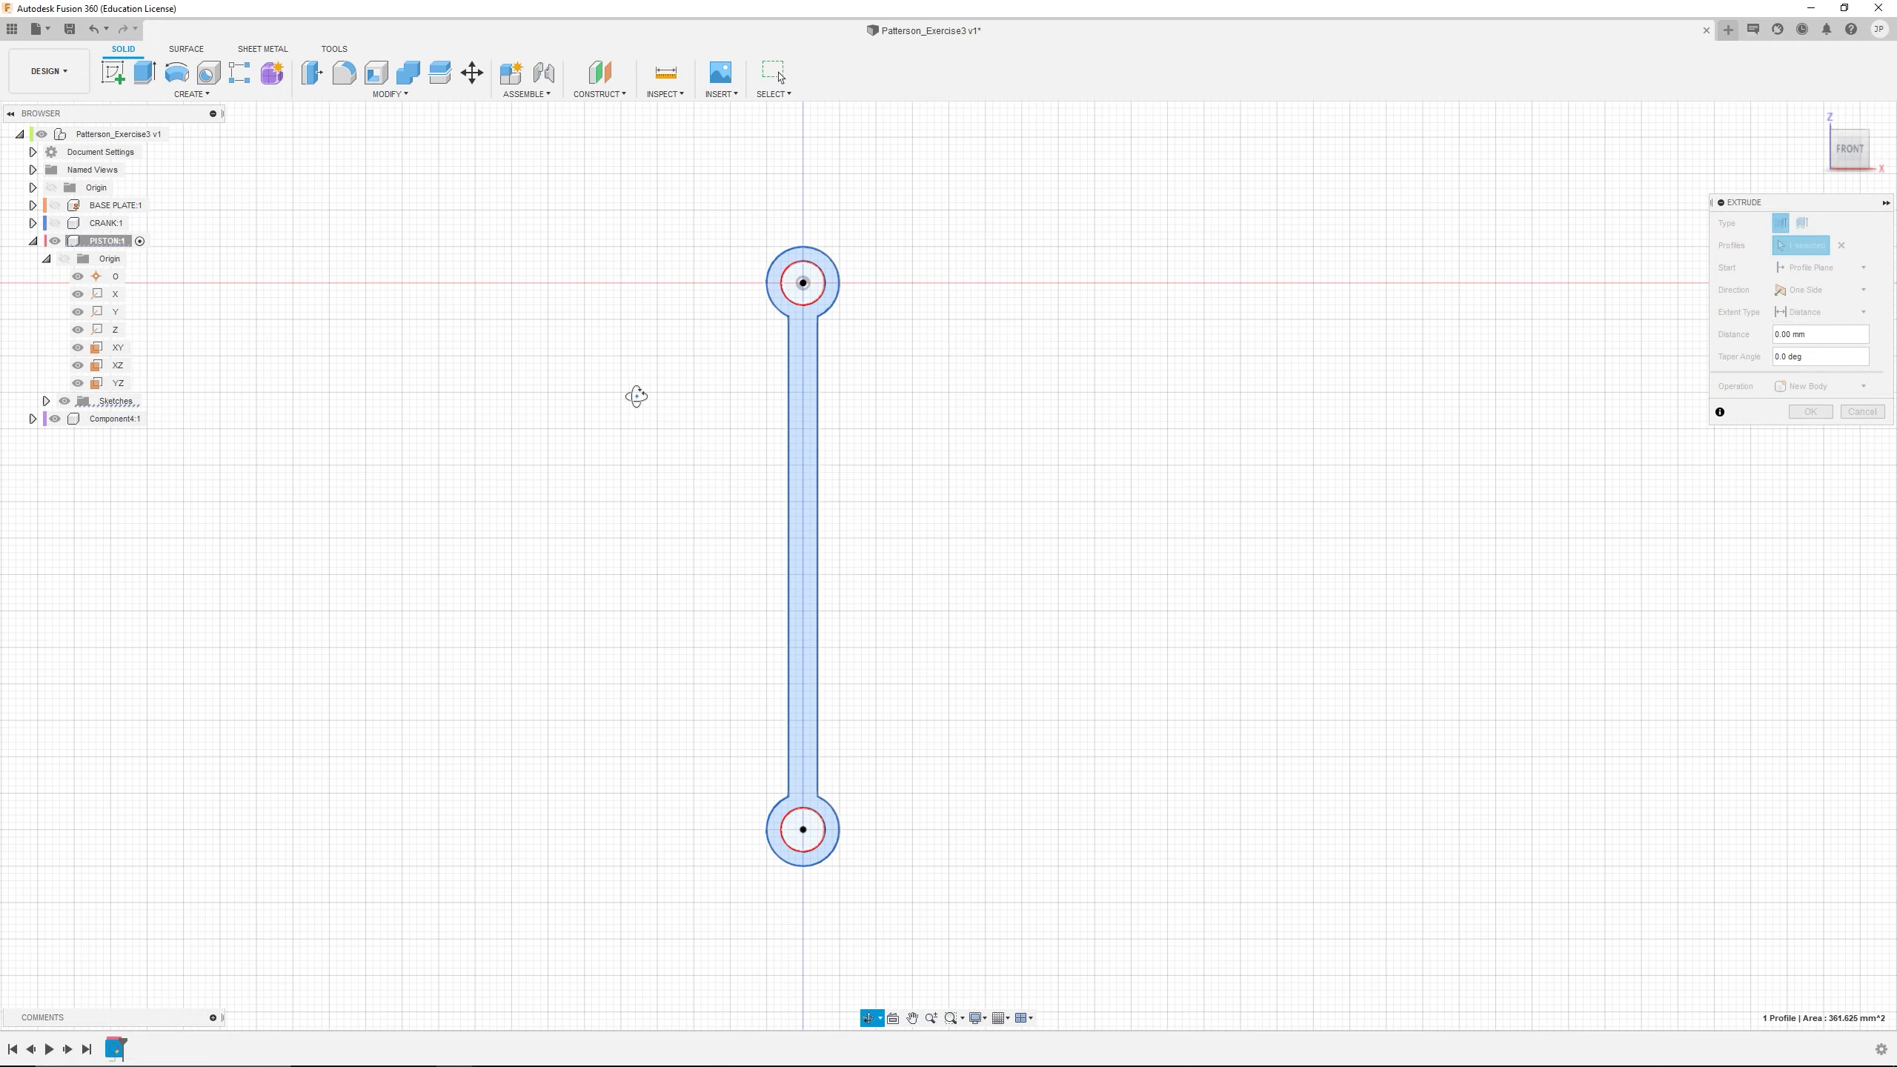
shift+middle_drag(635, 393, 554, 442)
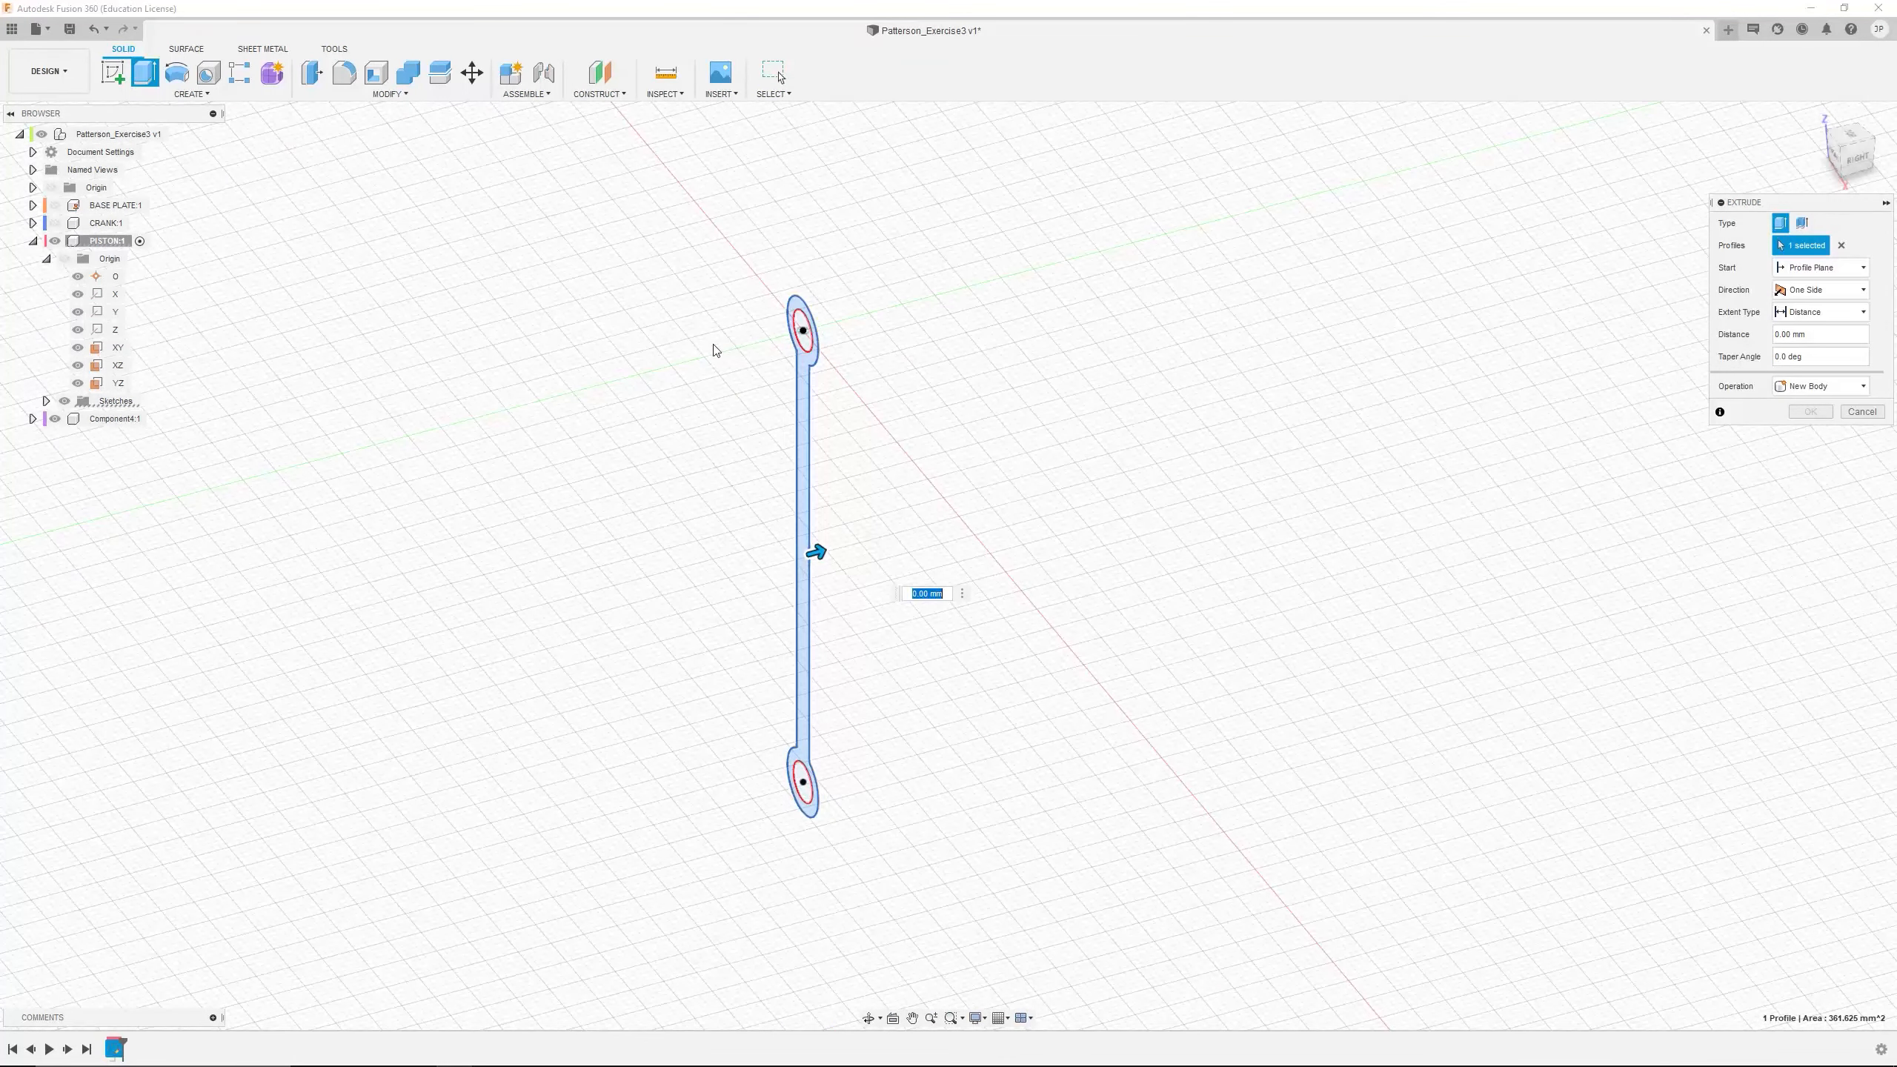
scroll(715, 375, up, 2)
drag(865, 632, 807, 642)
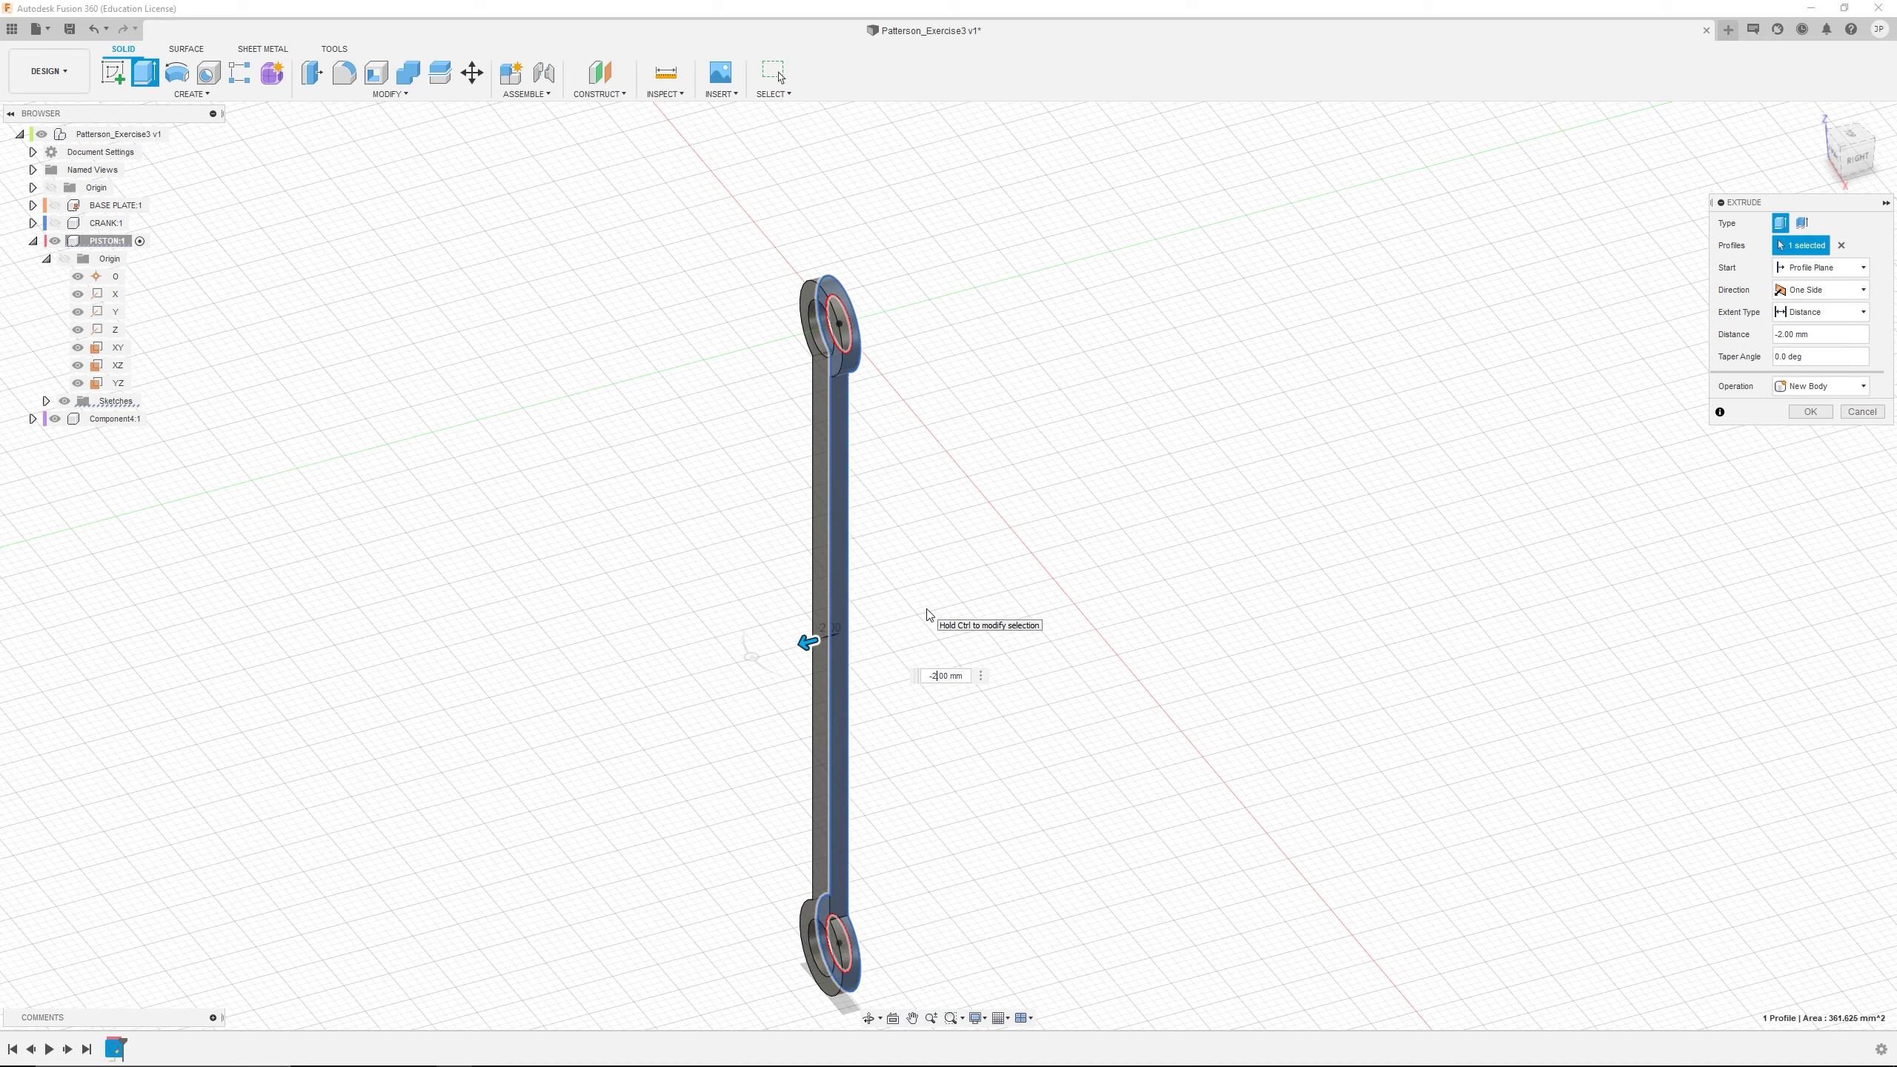
key(Return)
scroll(985, 481, up, 3)
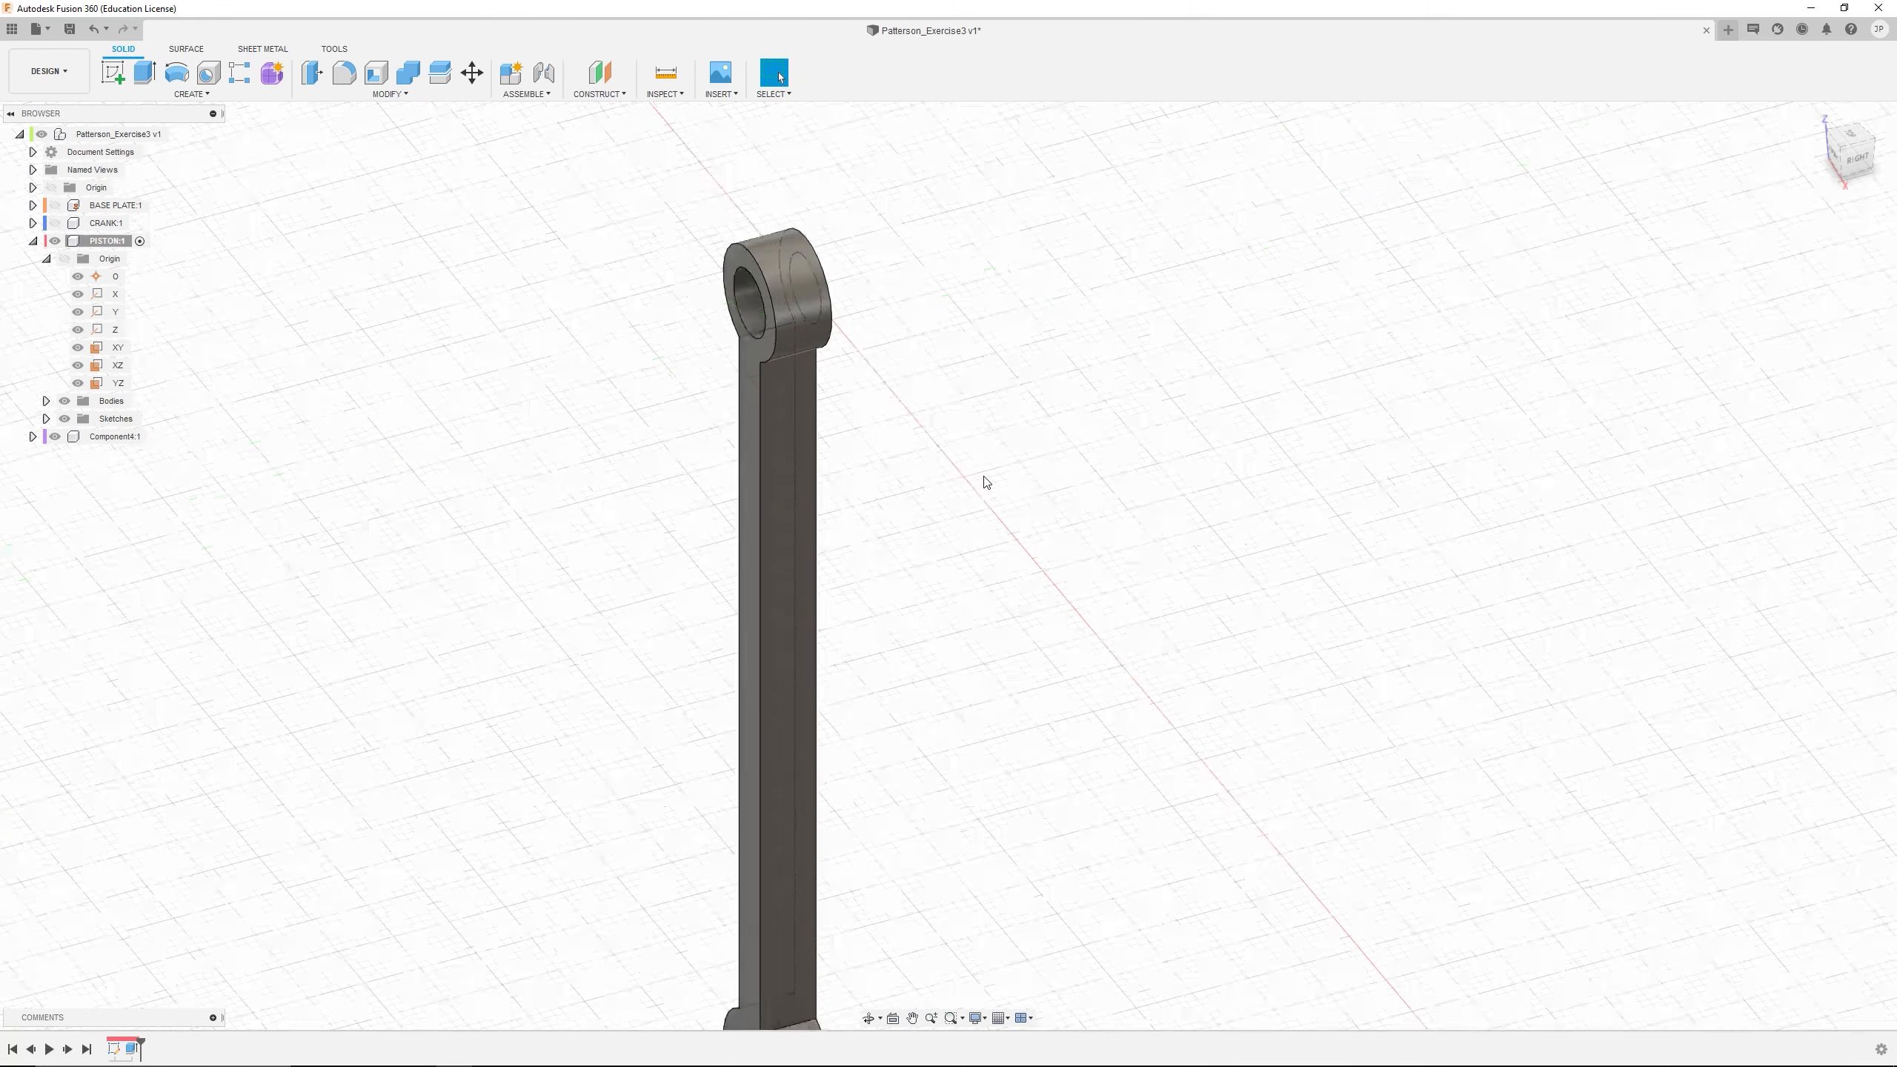
scroll(984, 479, down, 5)
mouse_move(970, 525)
shift+middle_down()
mouse_move(1038, 517)
mouse_move(1006, 516)
shift+middle_up()
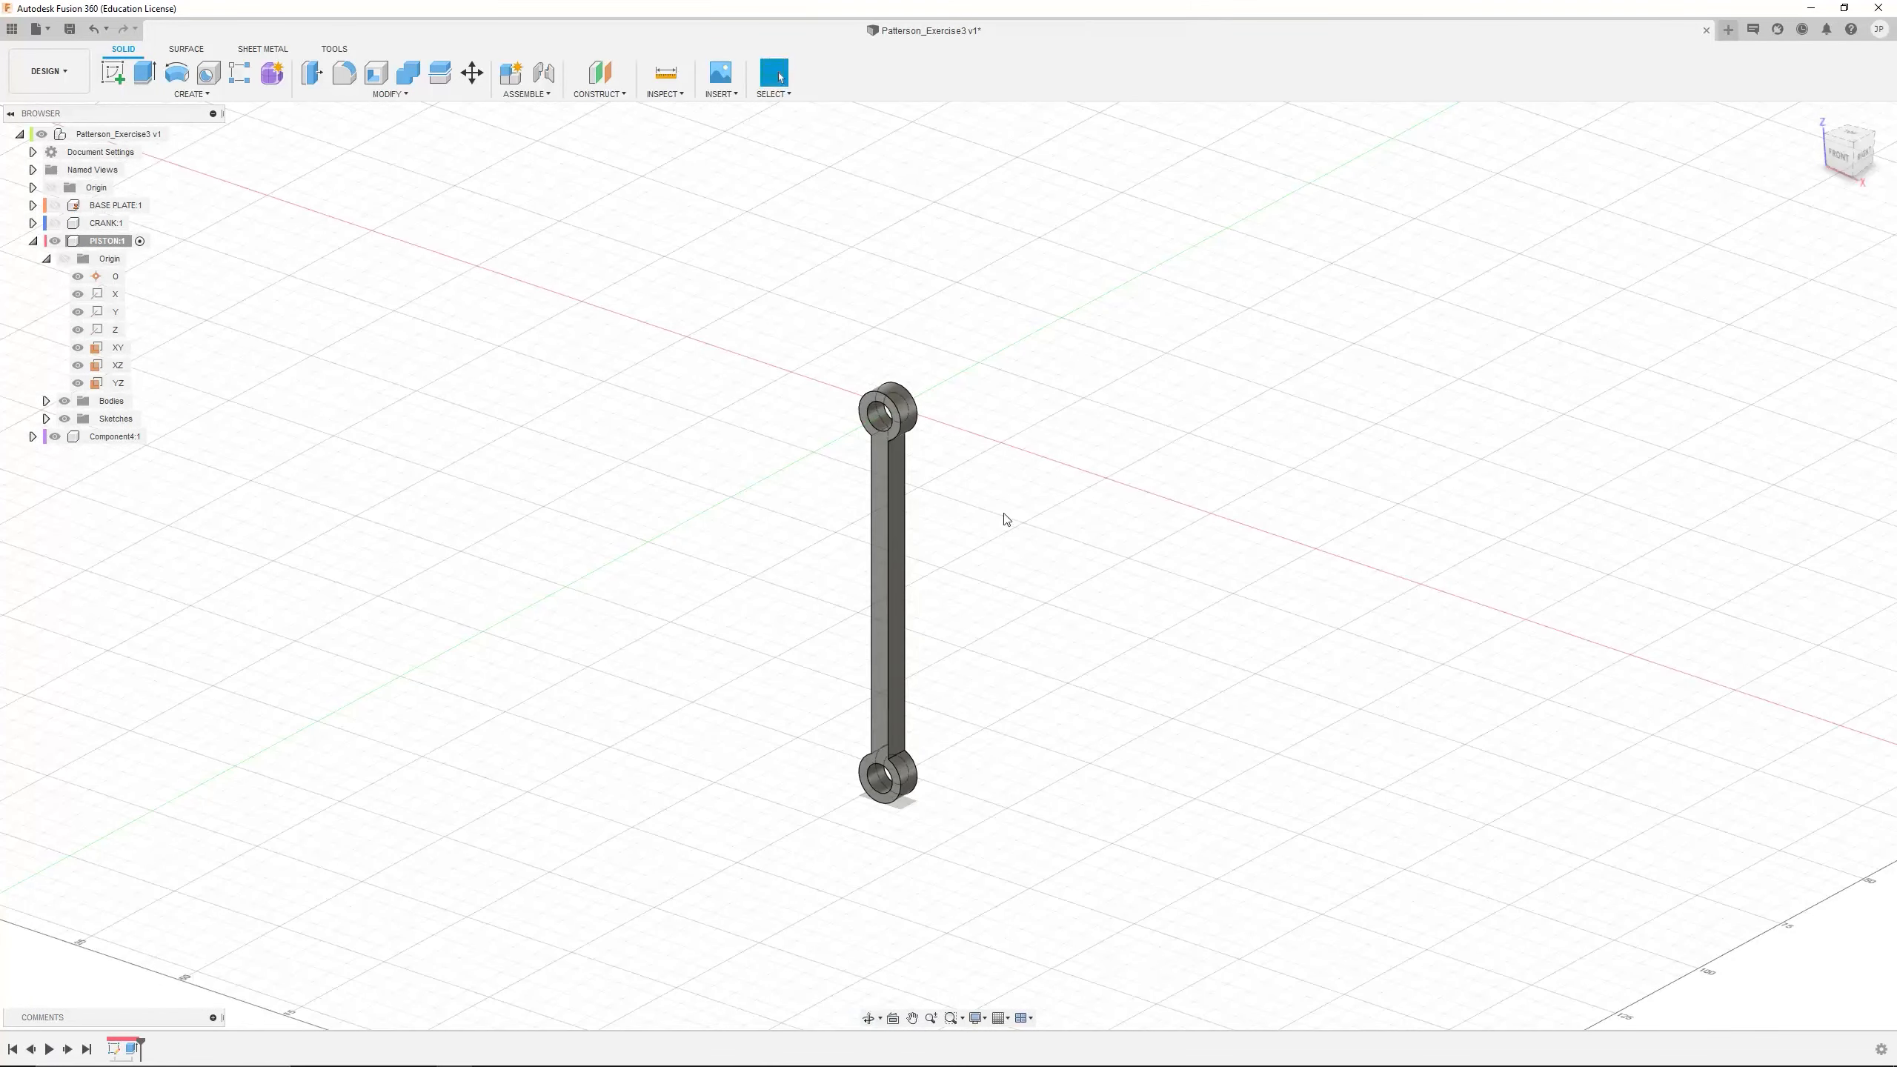
Collapse and hide the PISTON component
click(46, 419)
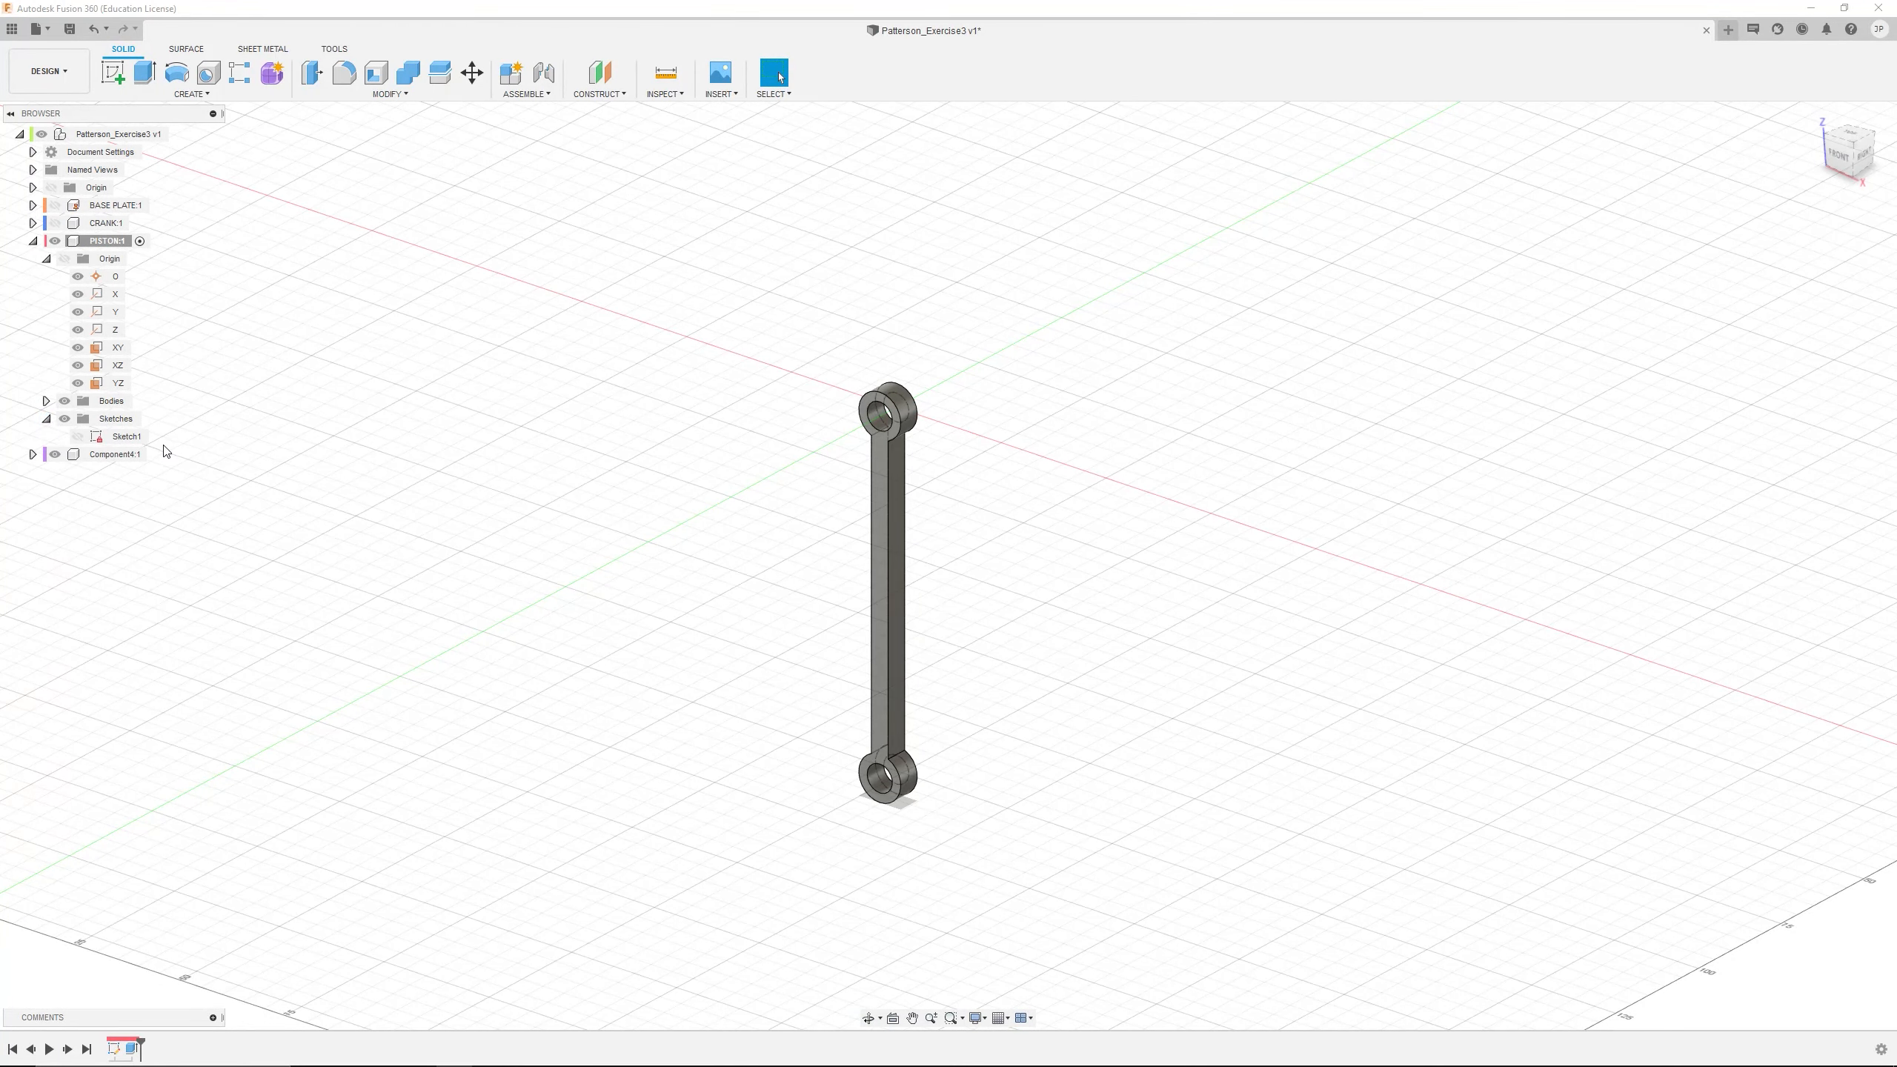
click(45, 420)
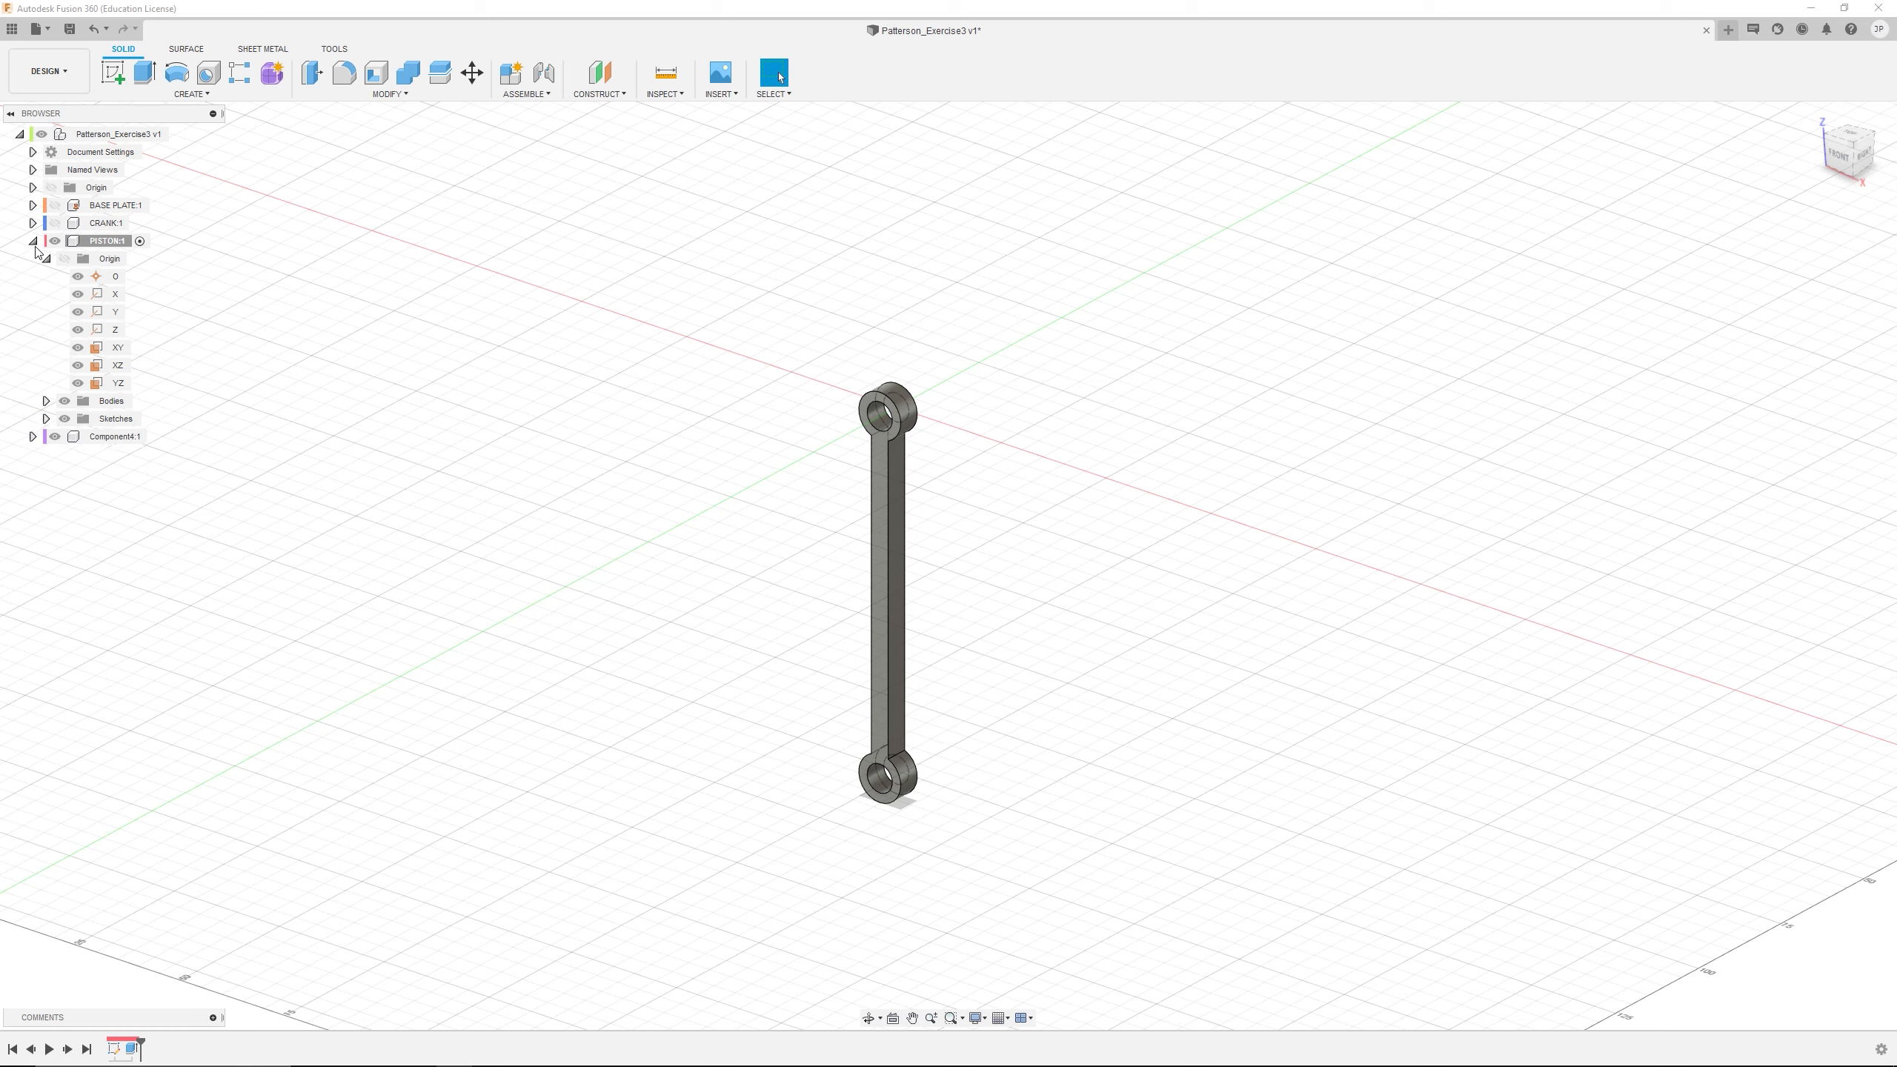
click(33, 241)
click(56, 241)
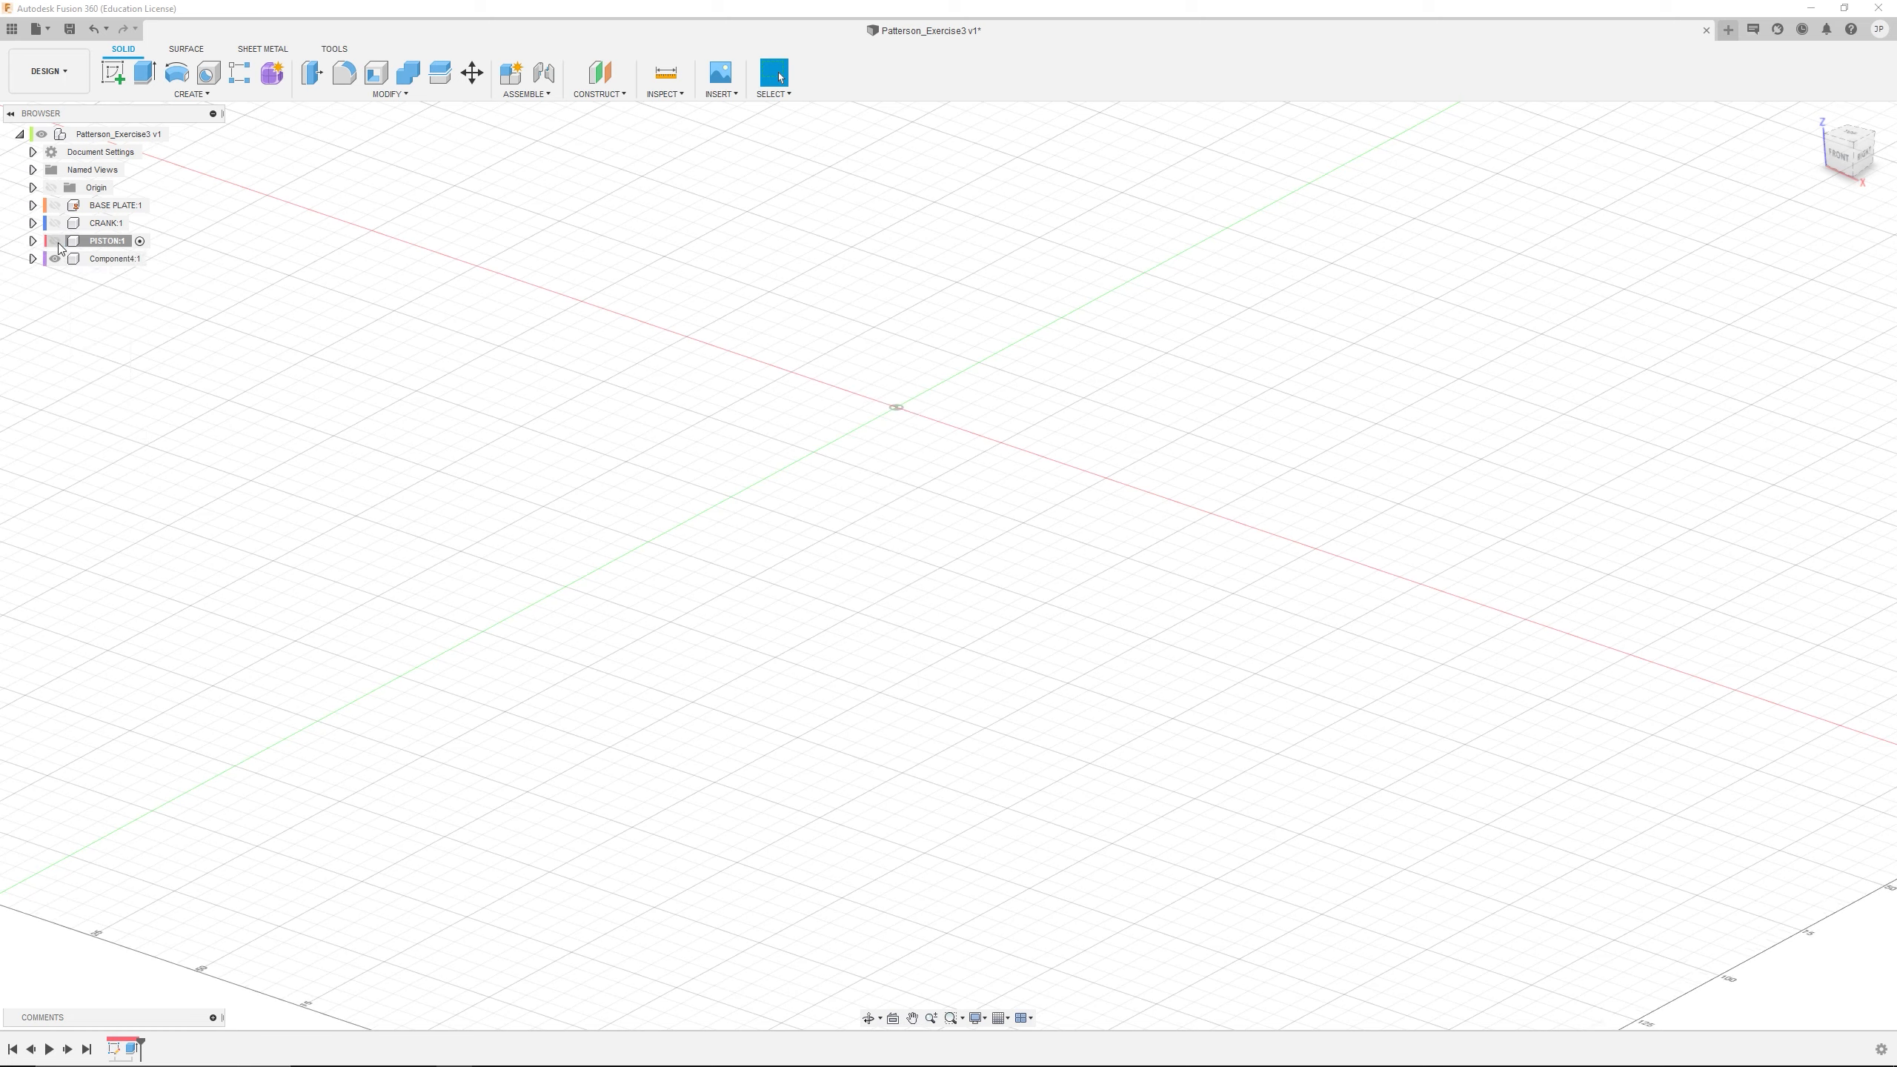
Rename Component4 as PISTON TANK
click(97, 259)
double_click(116, 262)
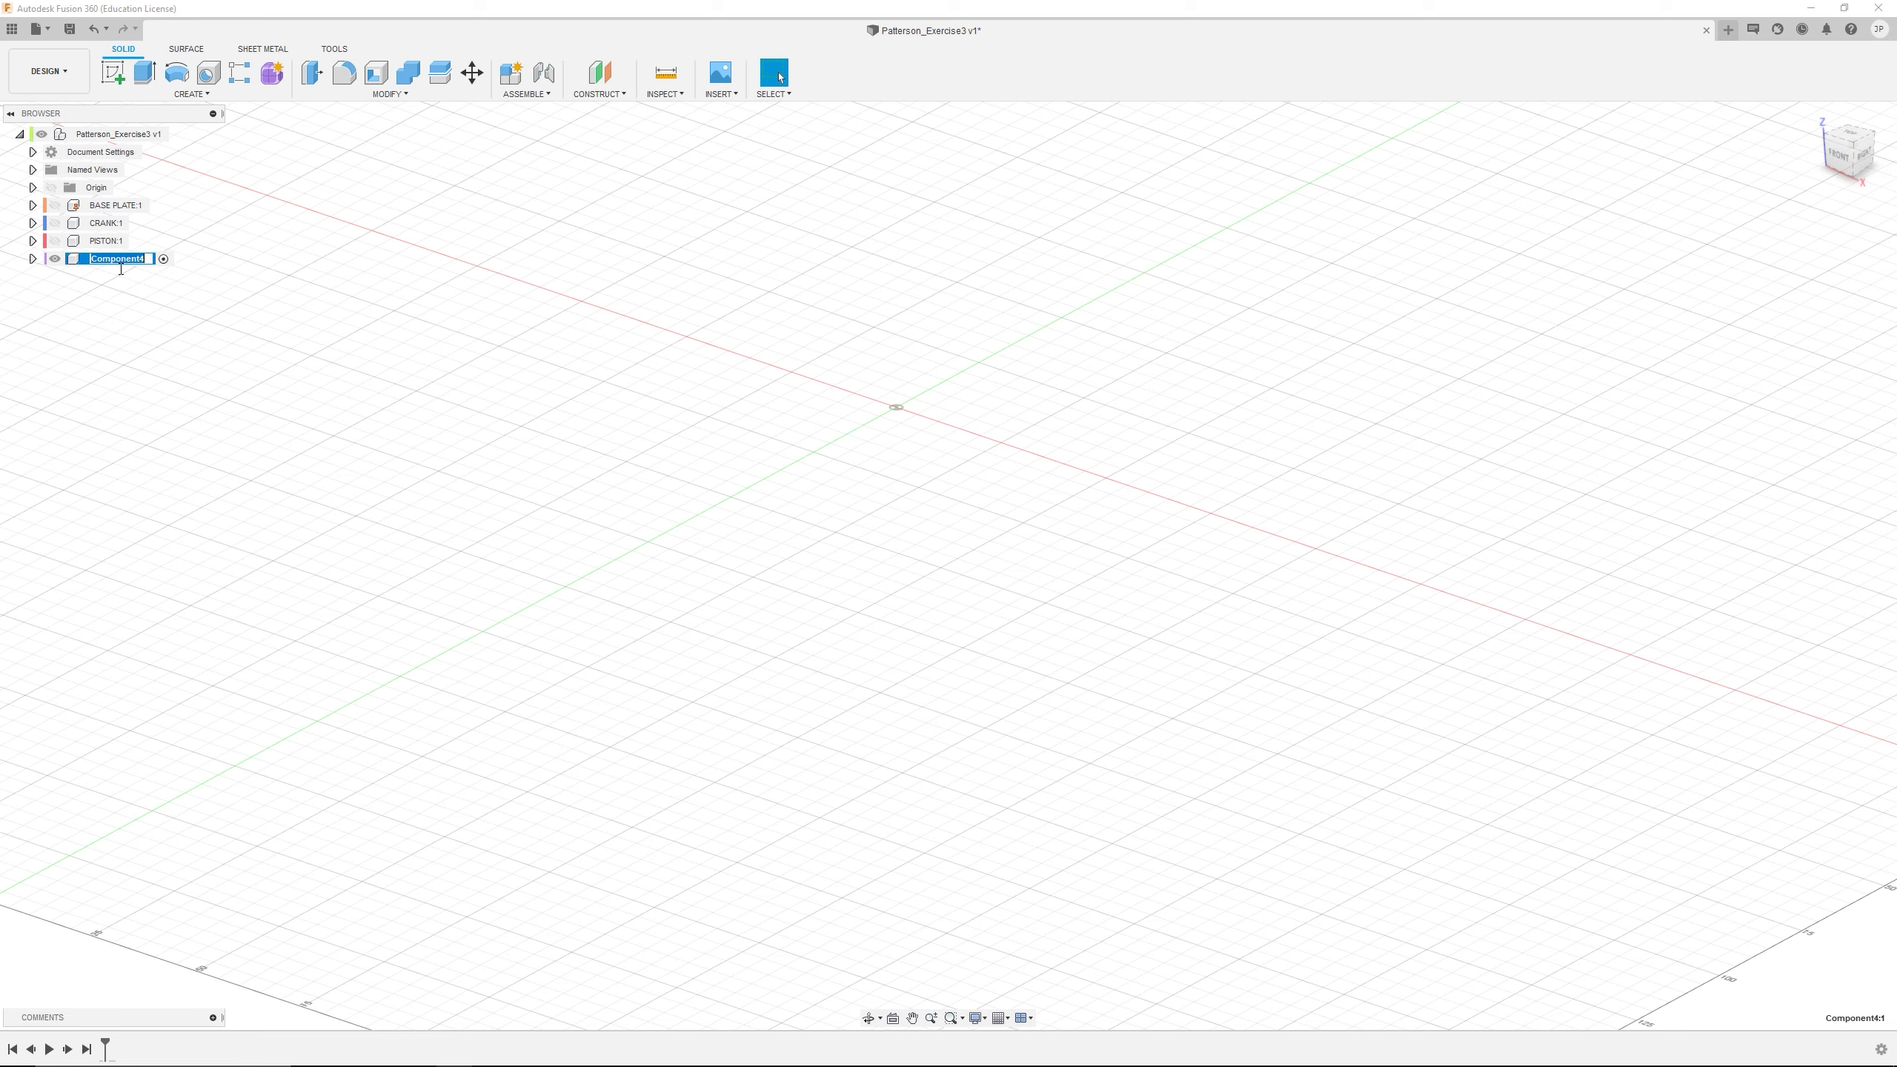
text(PISTON TANK)
key(Return)
Activate the PISTON TANK component and start a sketch on its XZ plane
click(33, 260)
click(46, 276)
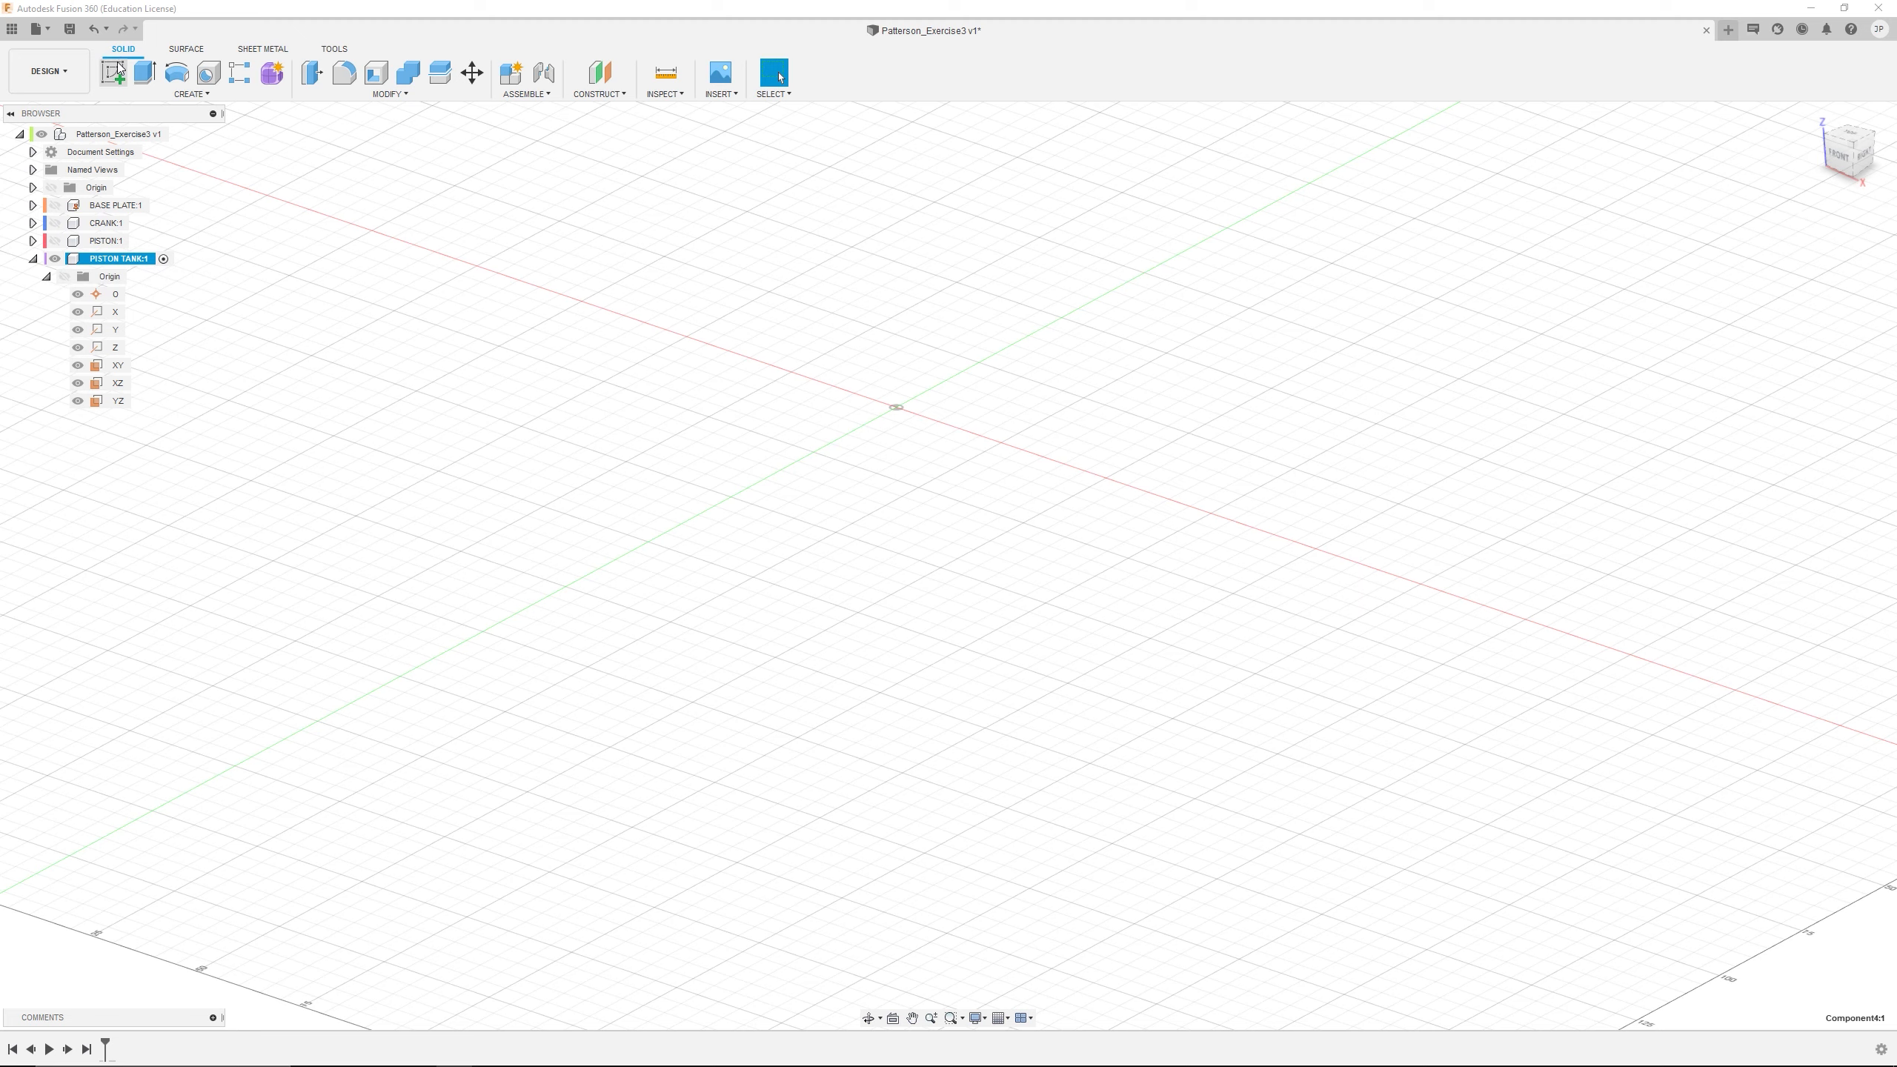
click(165, 259)
click(112, 73)
click(936, 390)
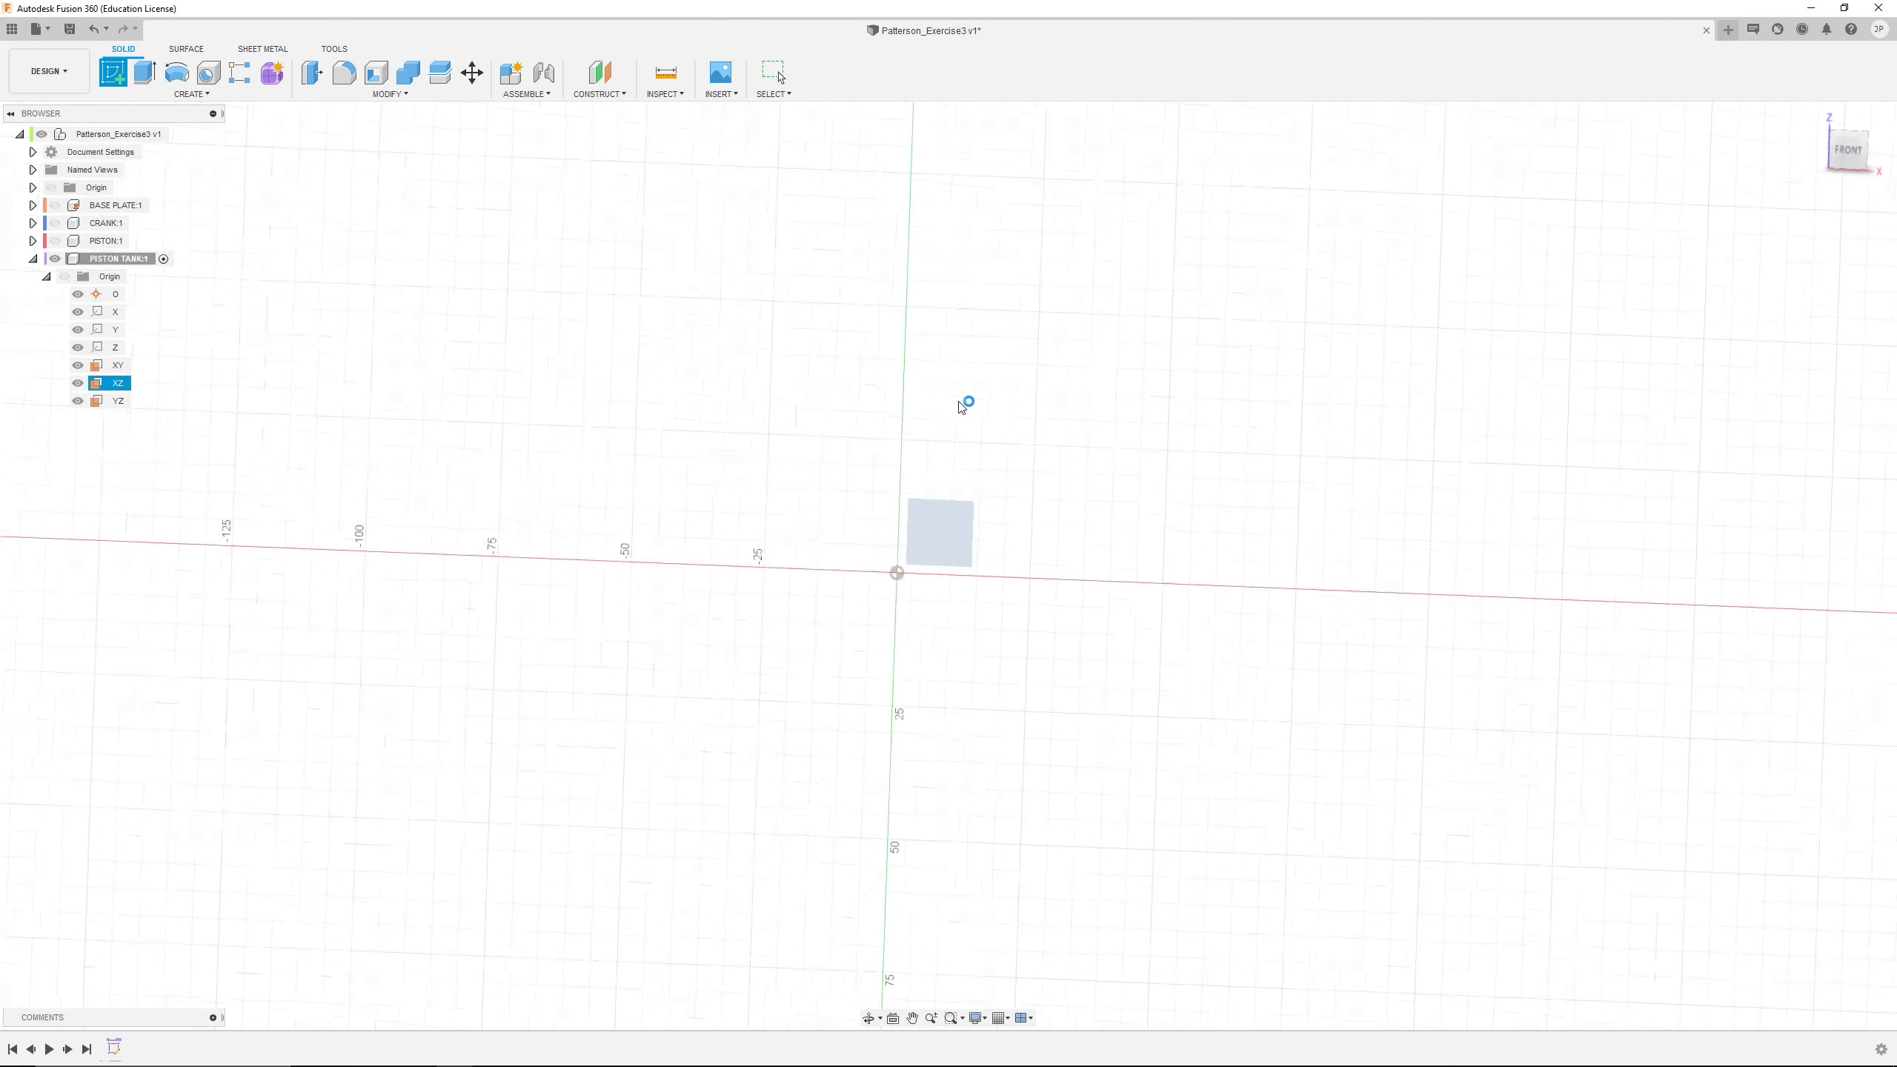
Draw a 2-point rectangle about 61 mm wide and 52 mm high, with its base on the horizontal axis and spanning the origin
click(141, 74)
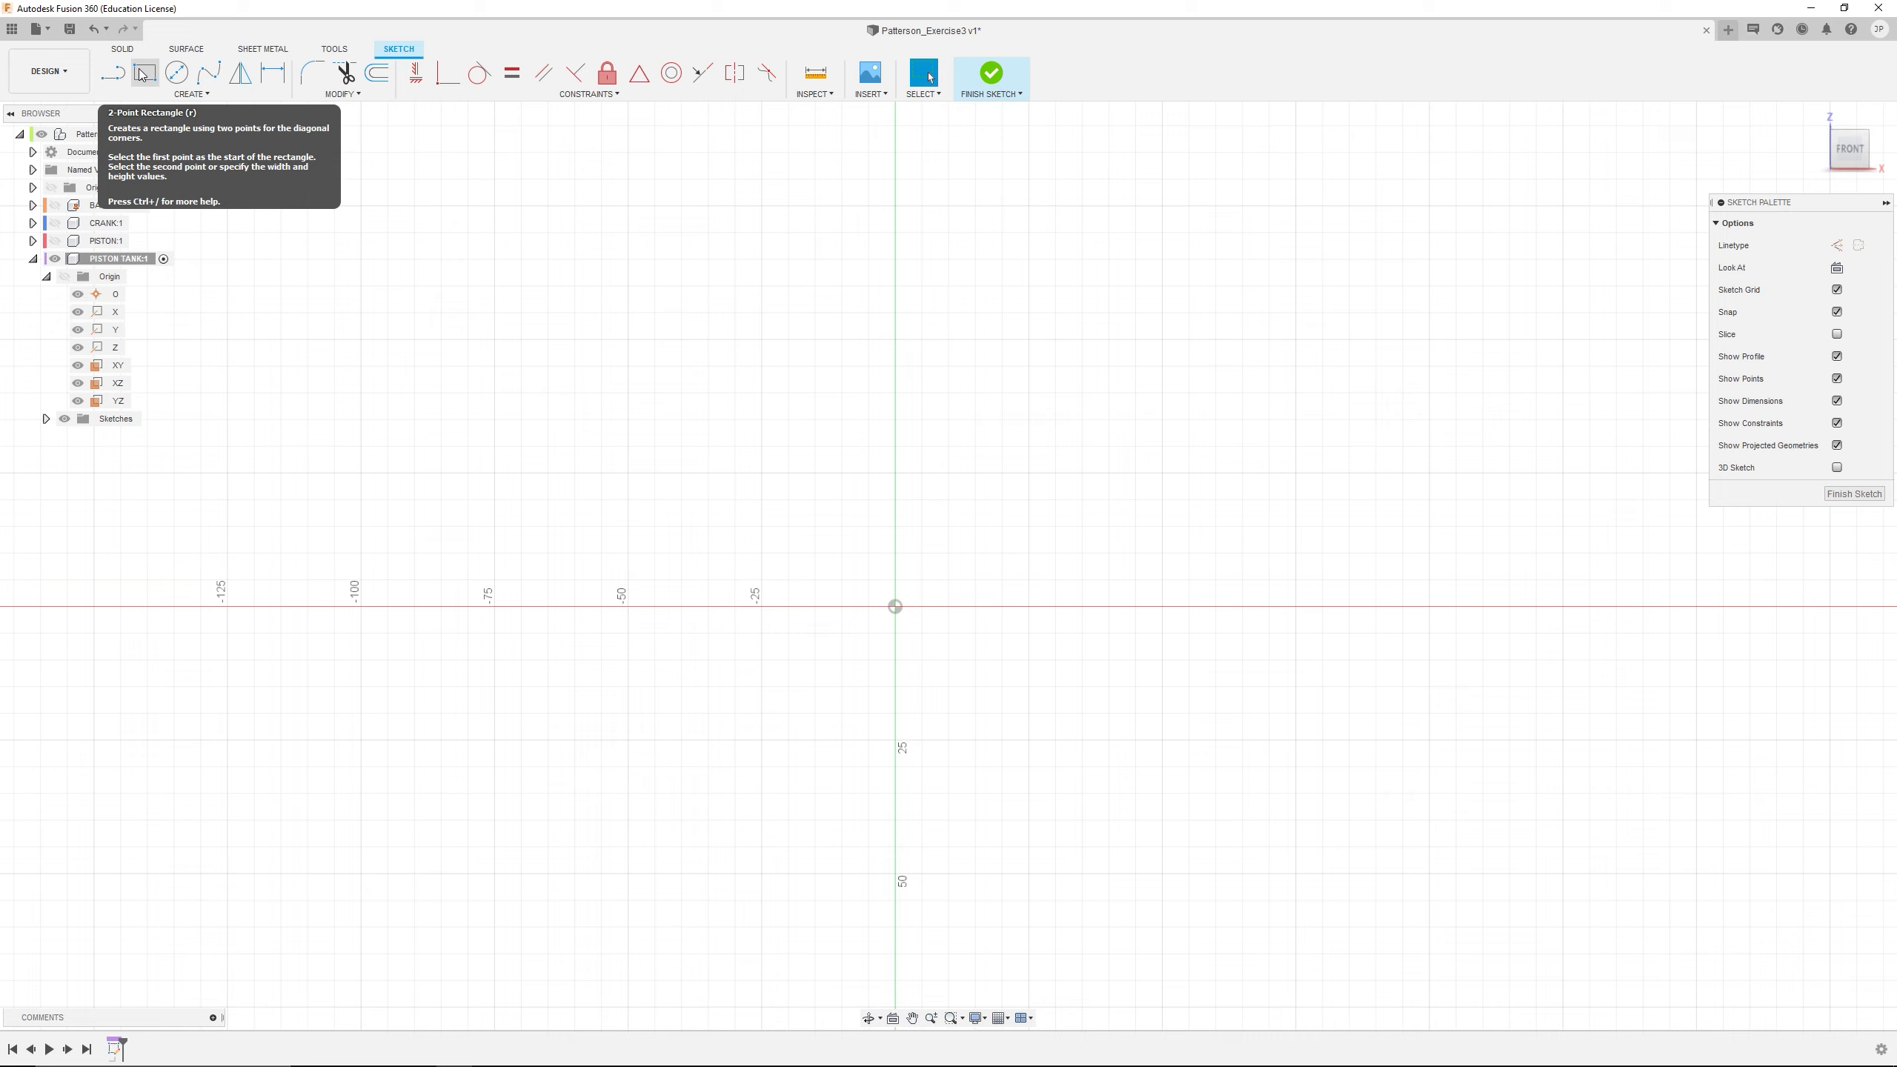
click(143, 73)
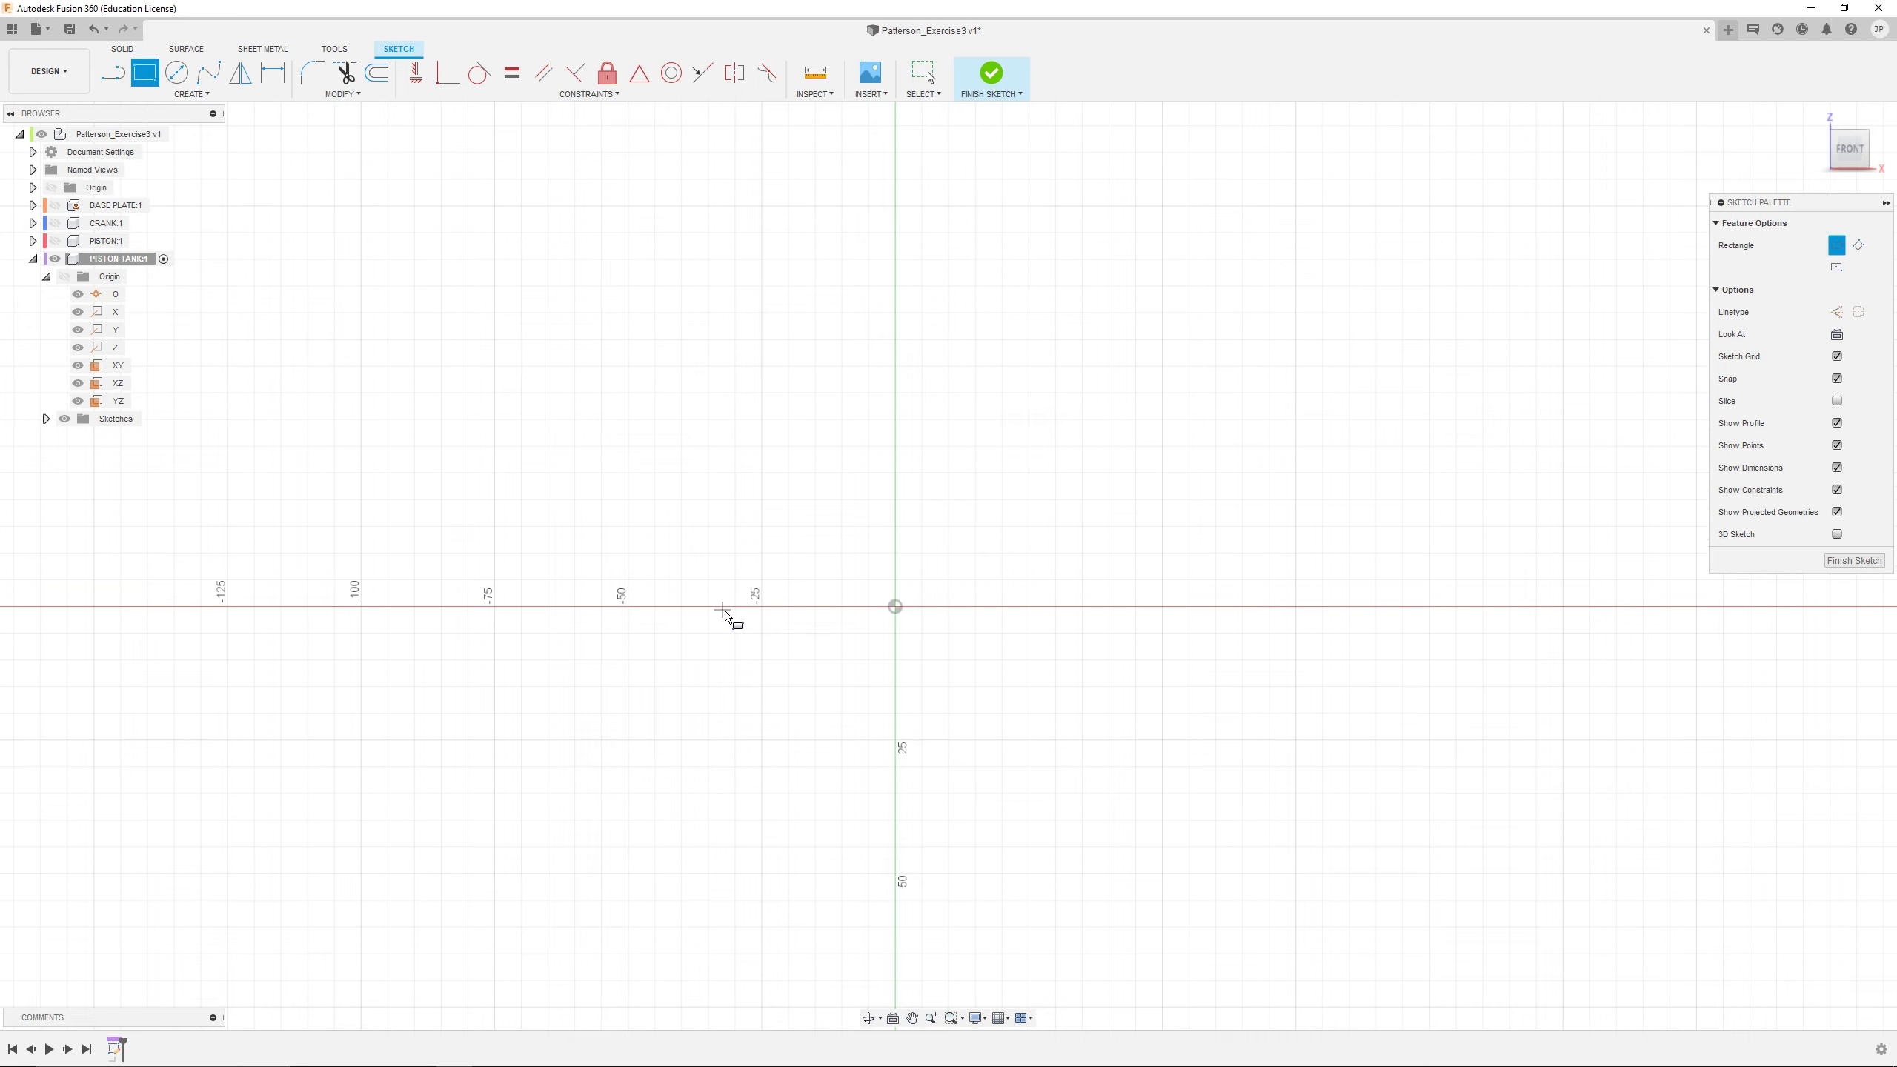
click(735, 607)
click(1060, 330)
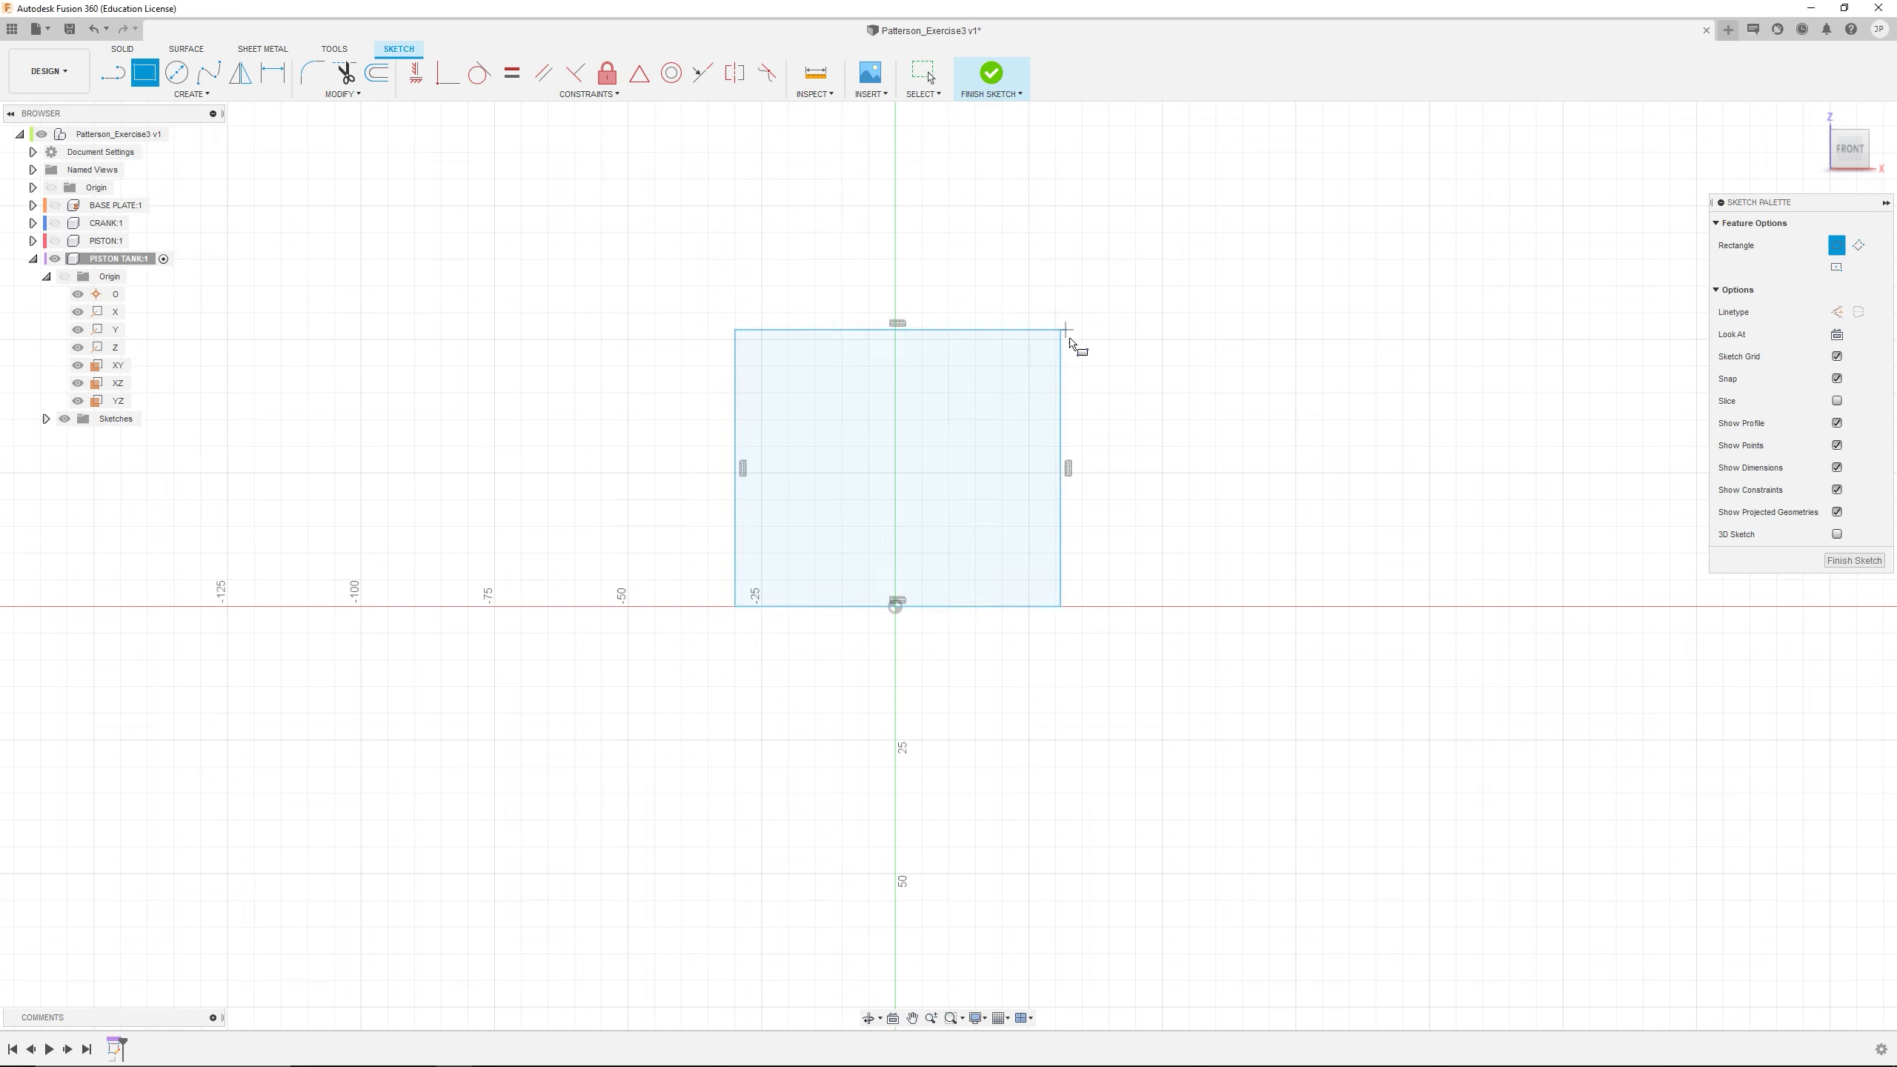
key(Escape)
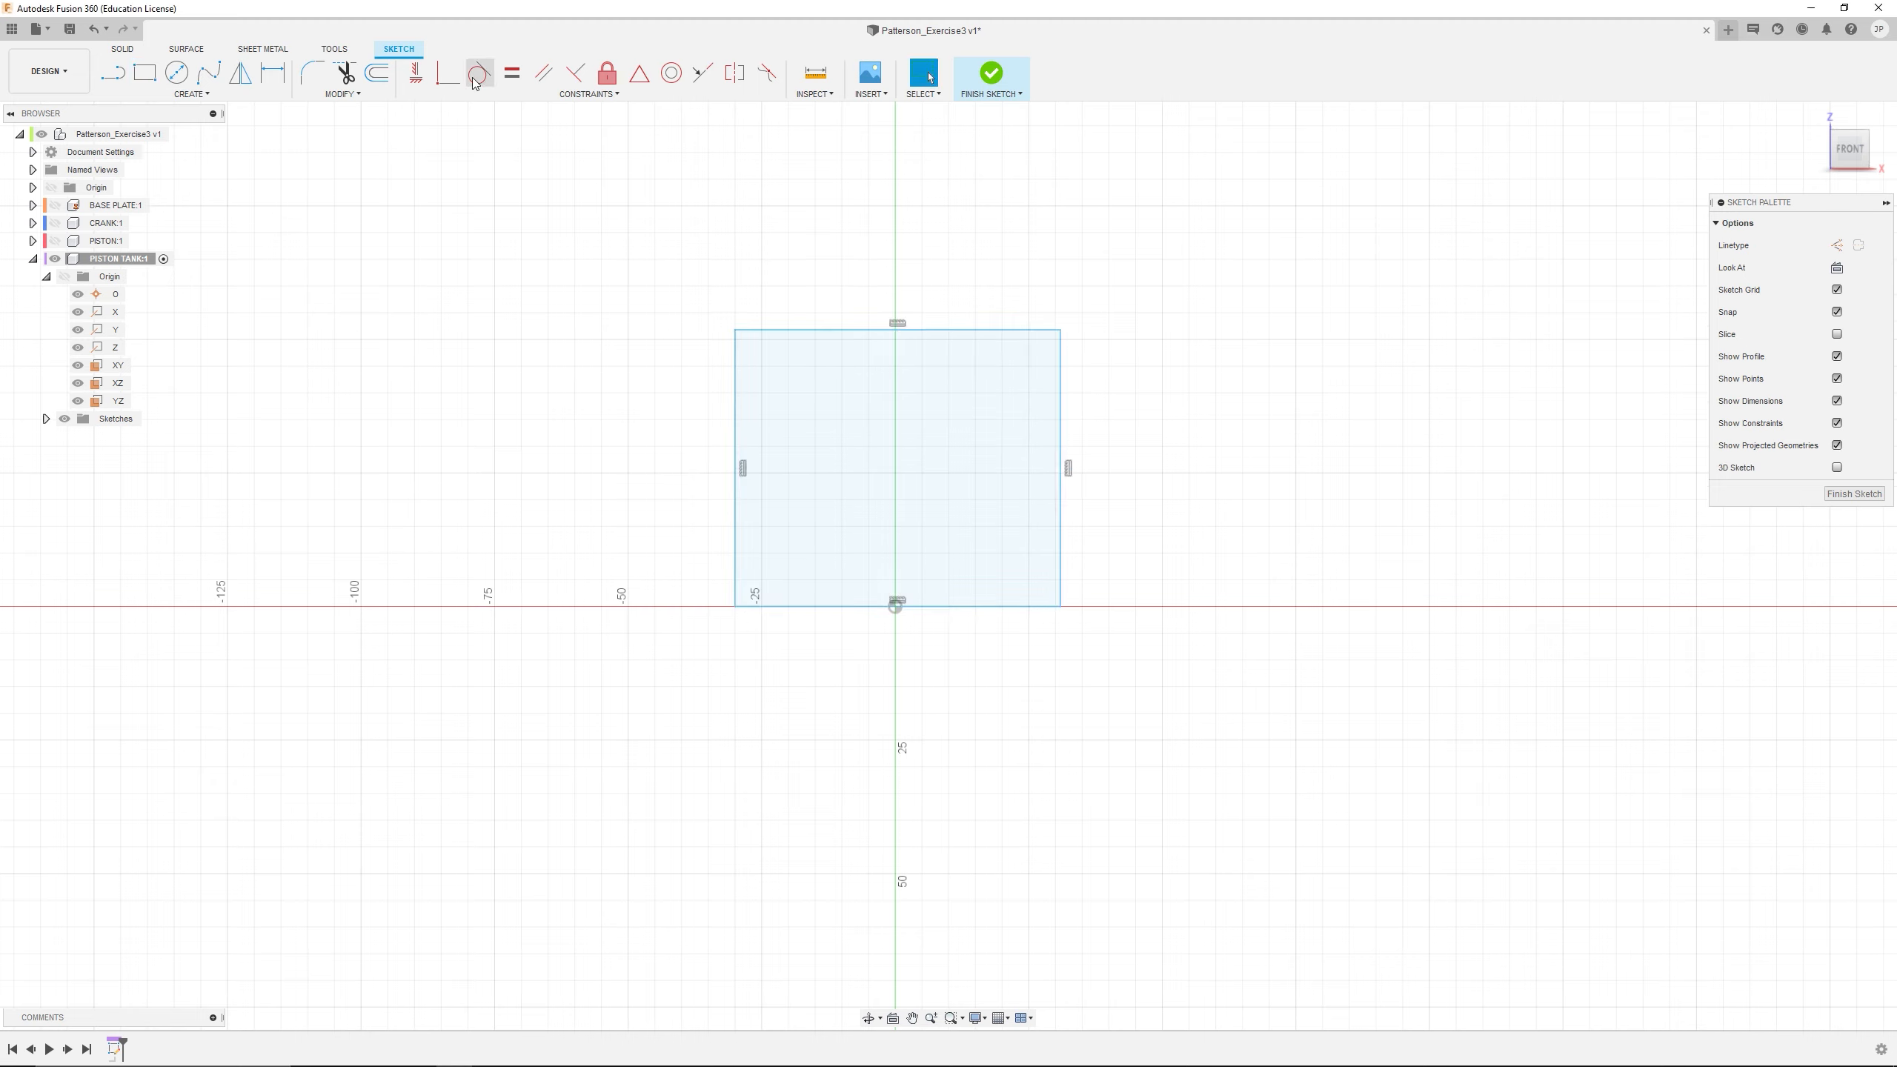
Constrain the origin to the midpoint of the rectangle's bottom edge
click(639, 73)
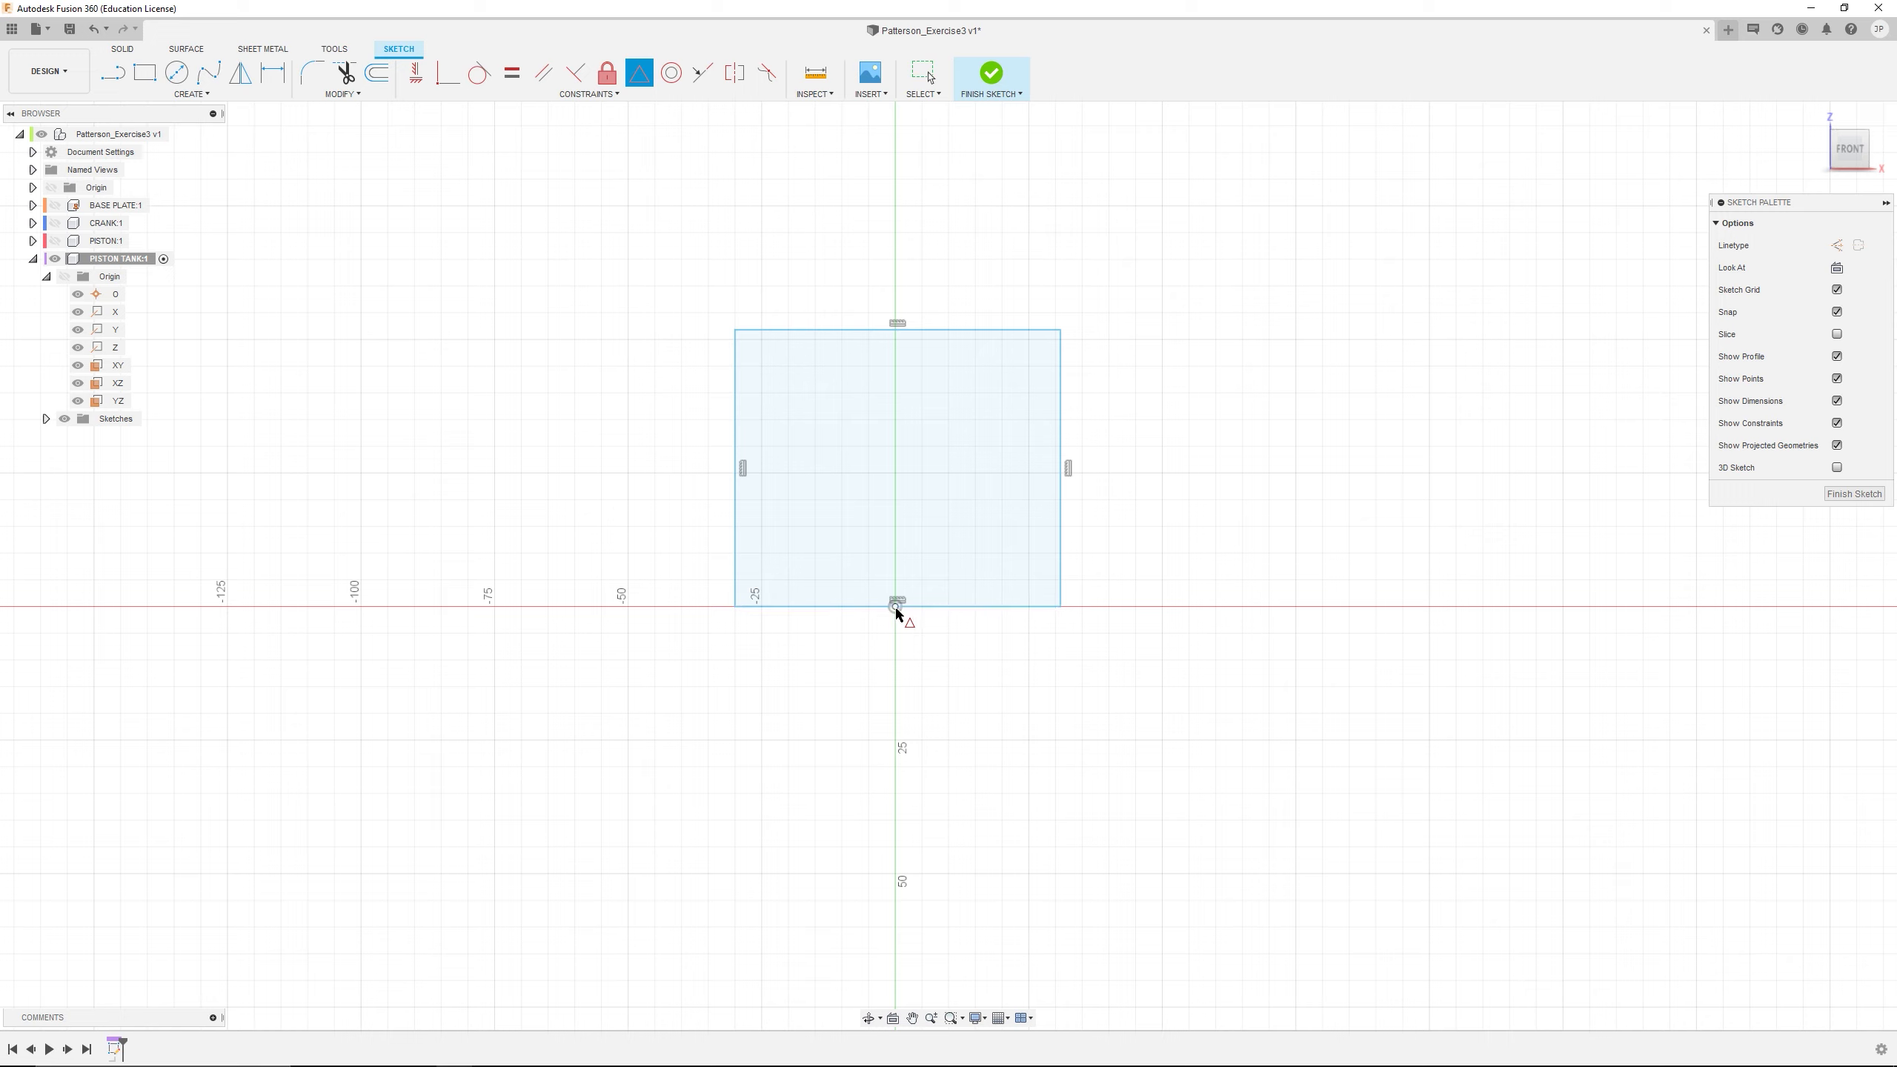
click(896, 609)
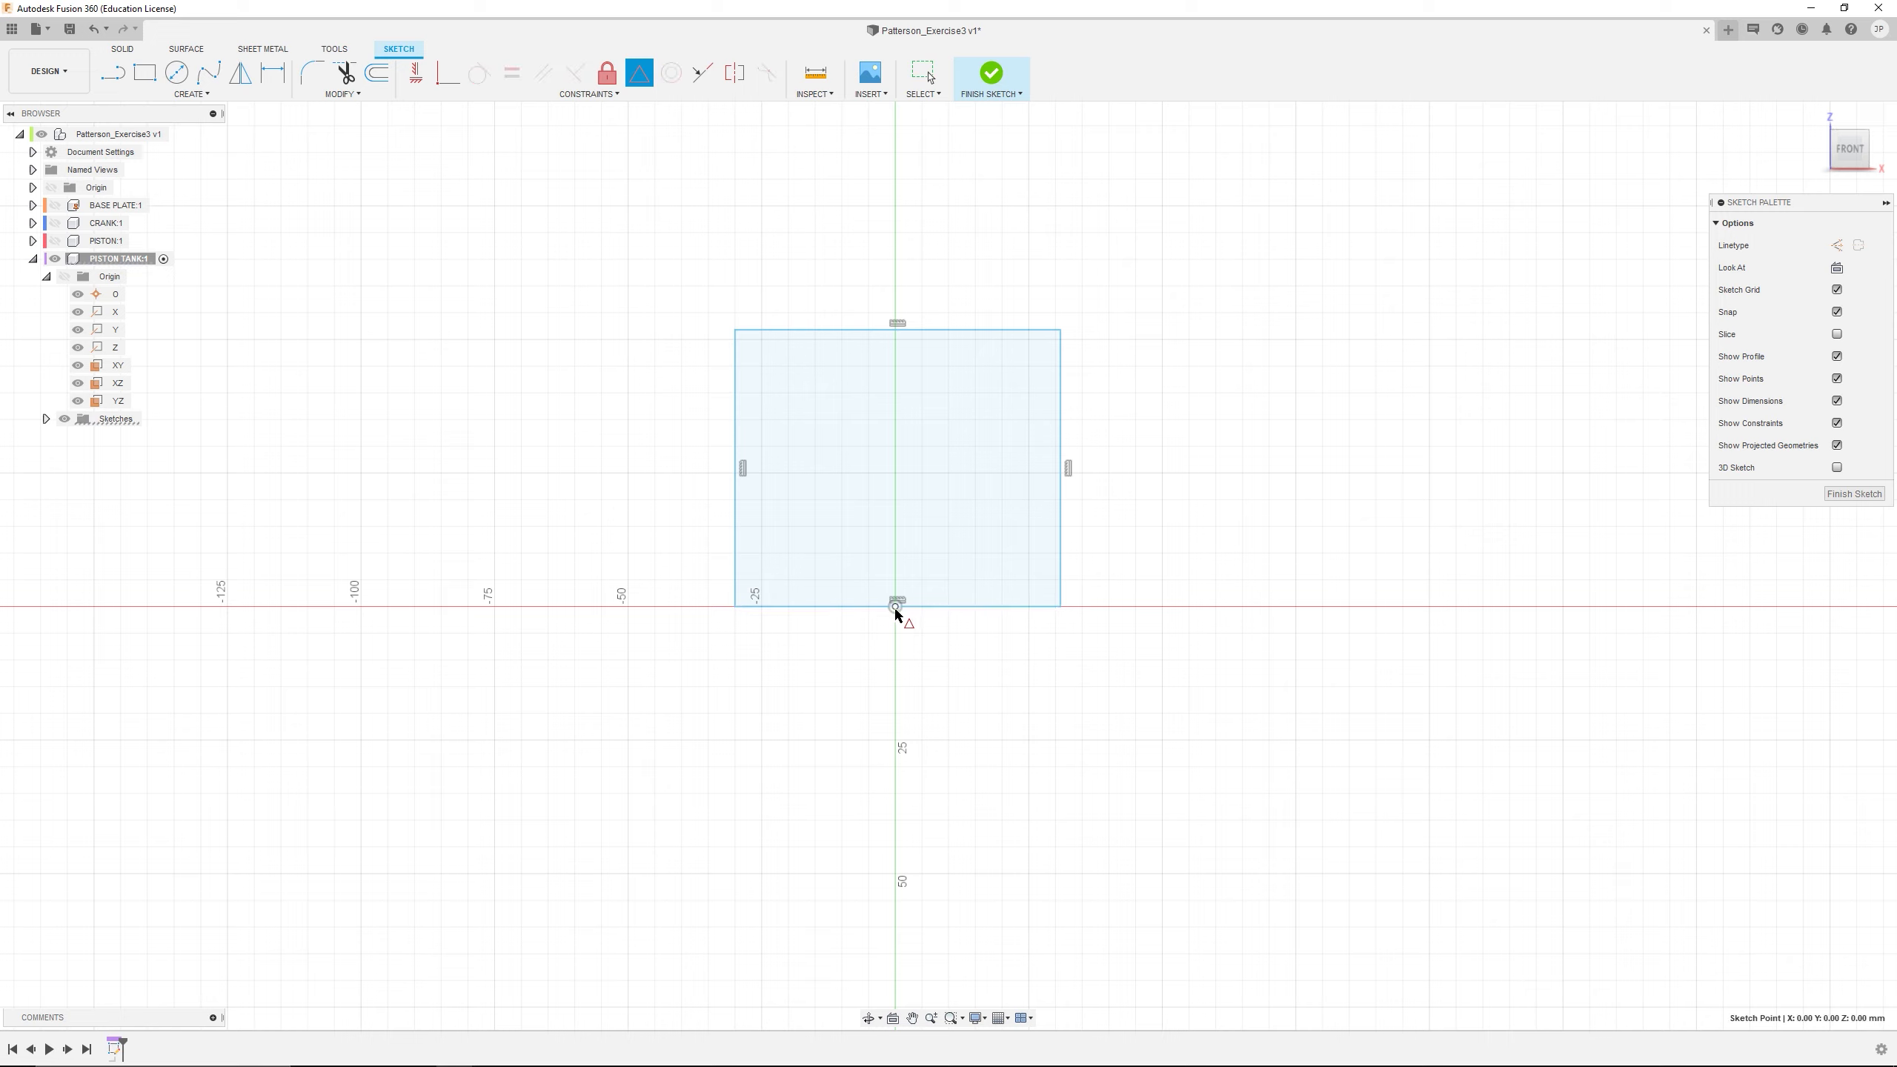
click(857, 607)
Dimension the rectangle as 30 mm wide and 35 mm high
click(273, 73)
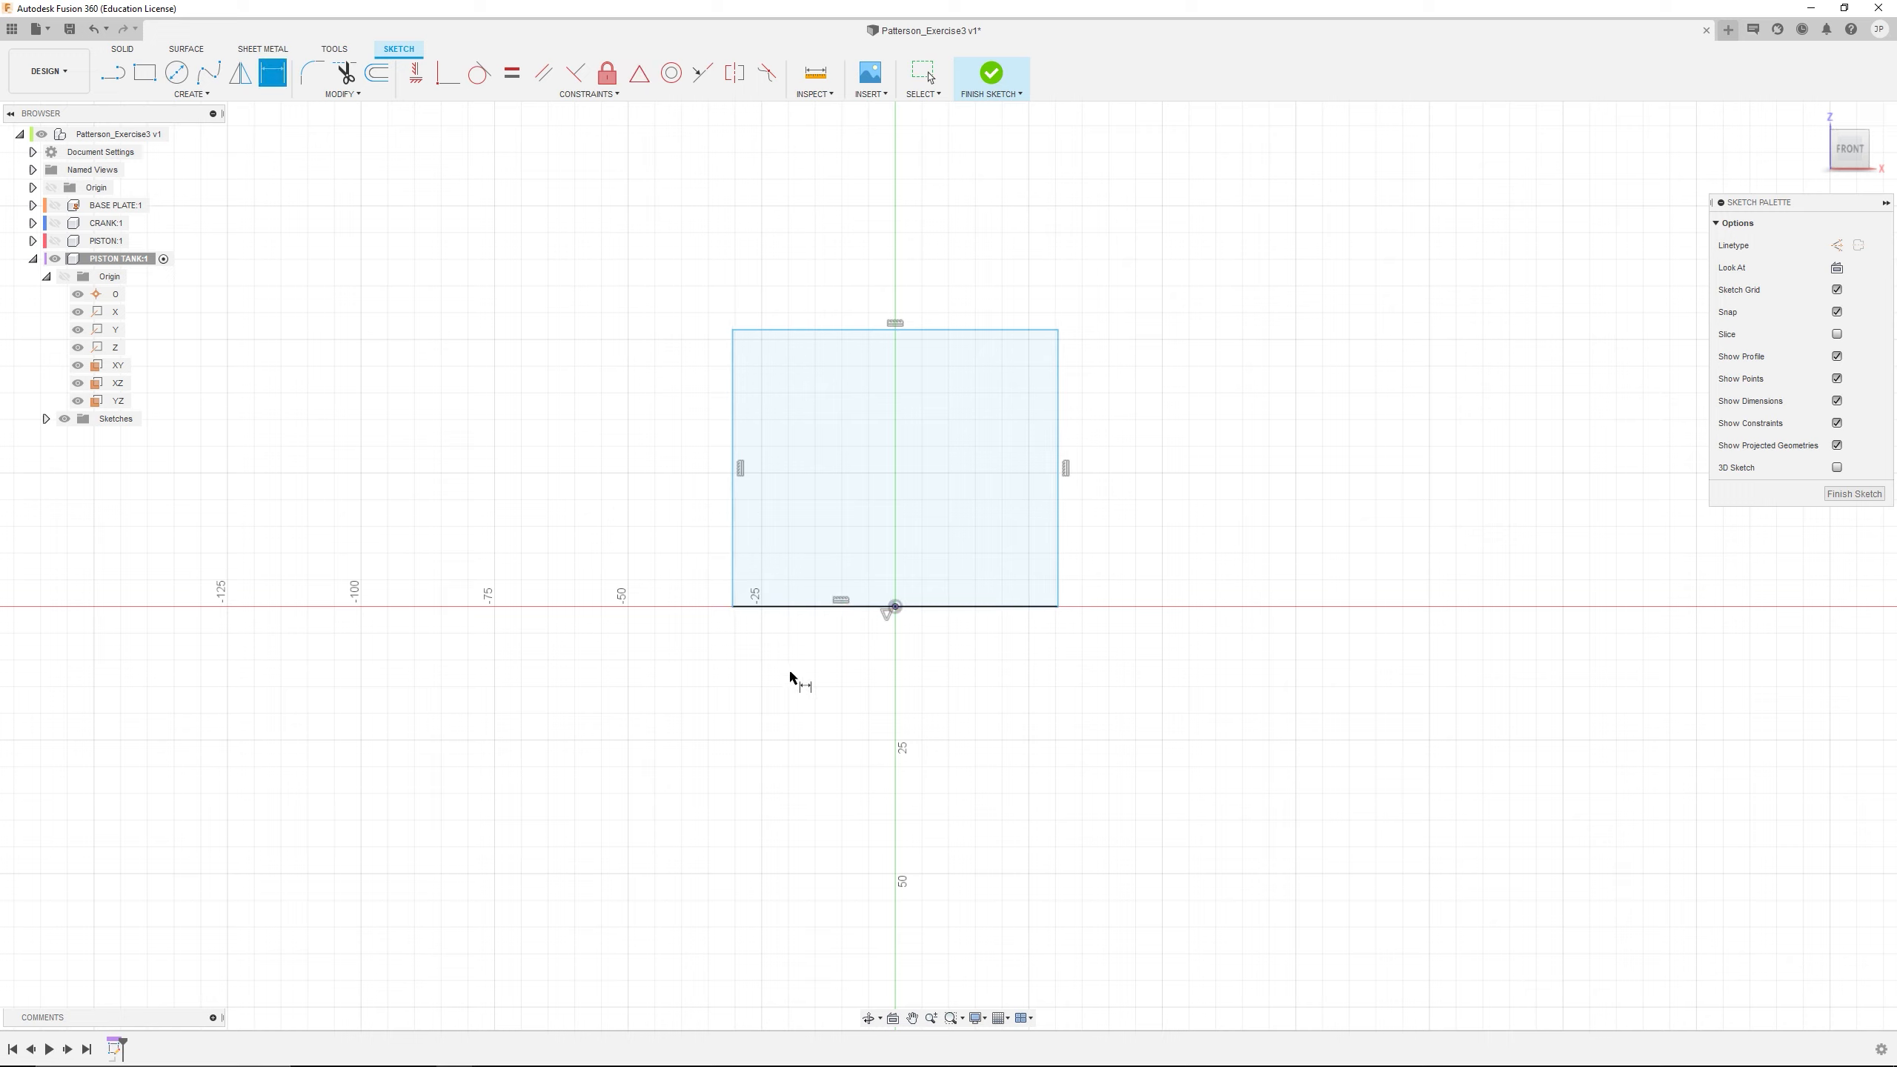
click(835, 607)
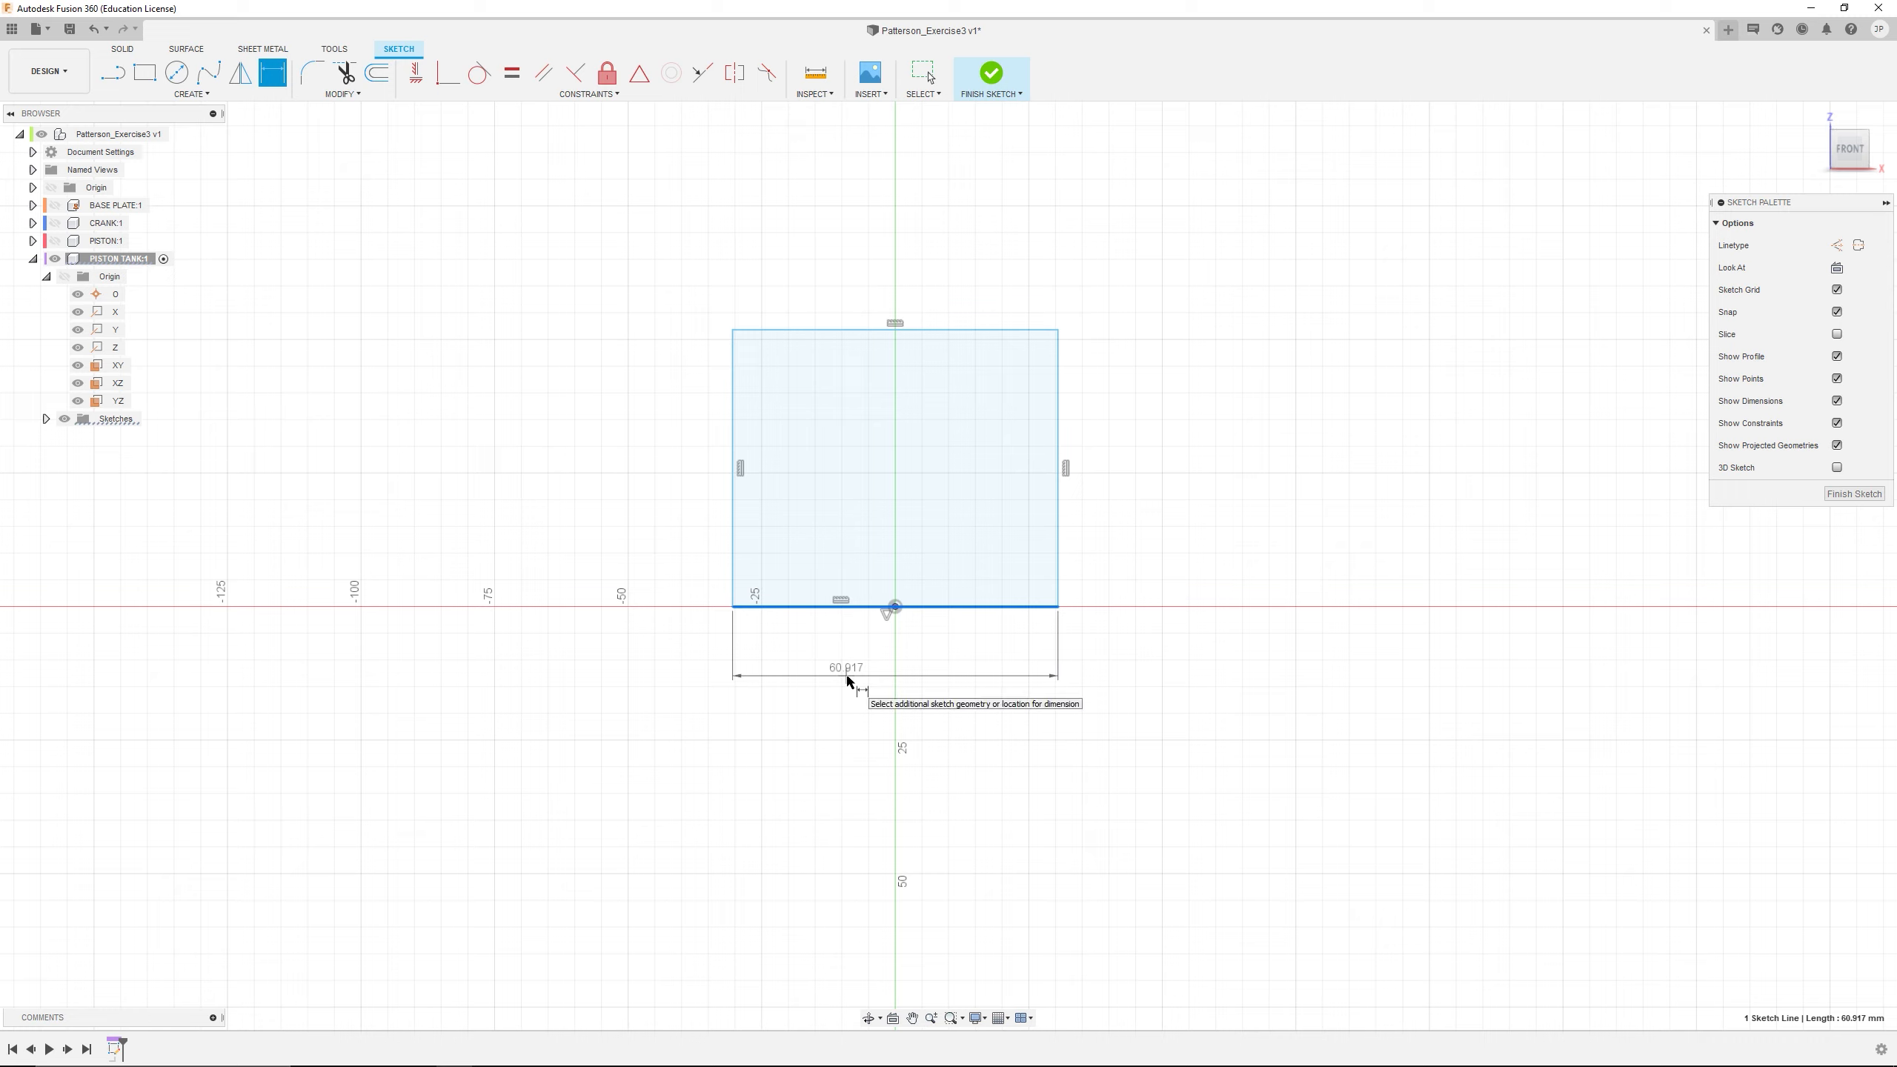
click(849, 679)
text(30)
key(Return)
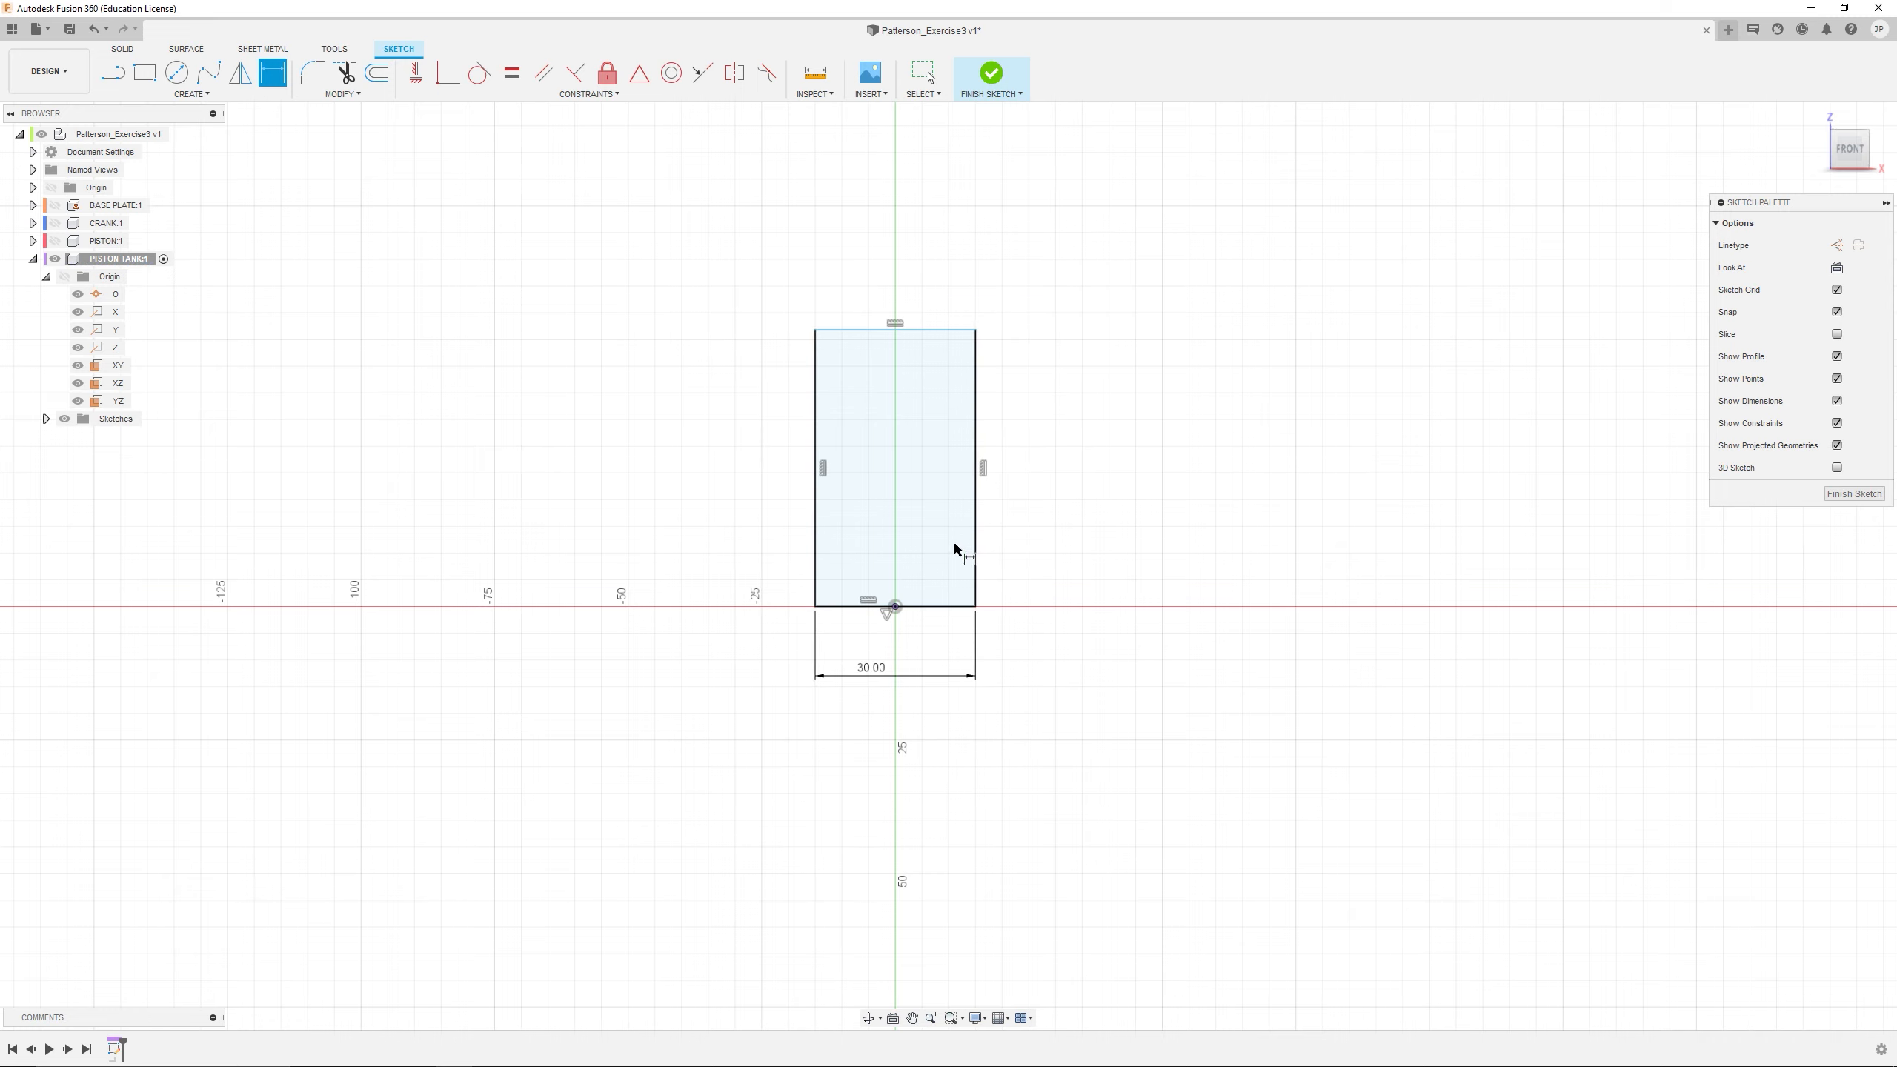
click(976, 551)
click(1044, 554)
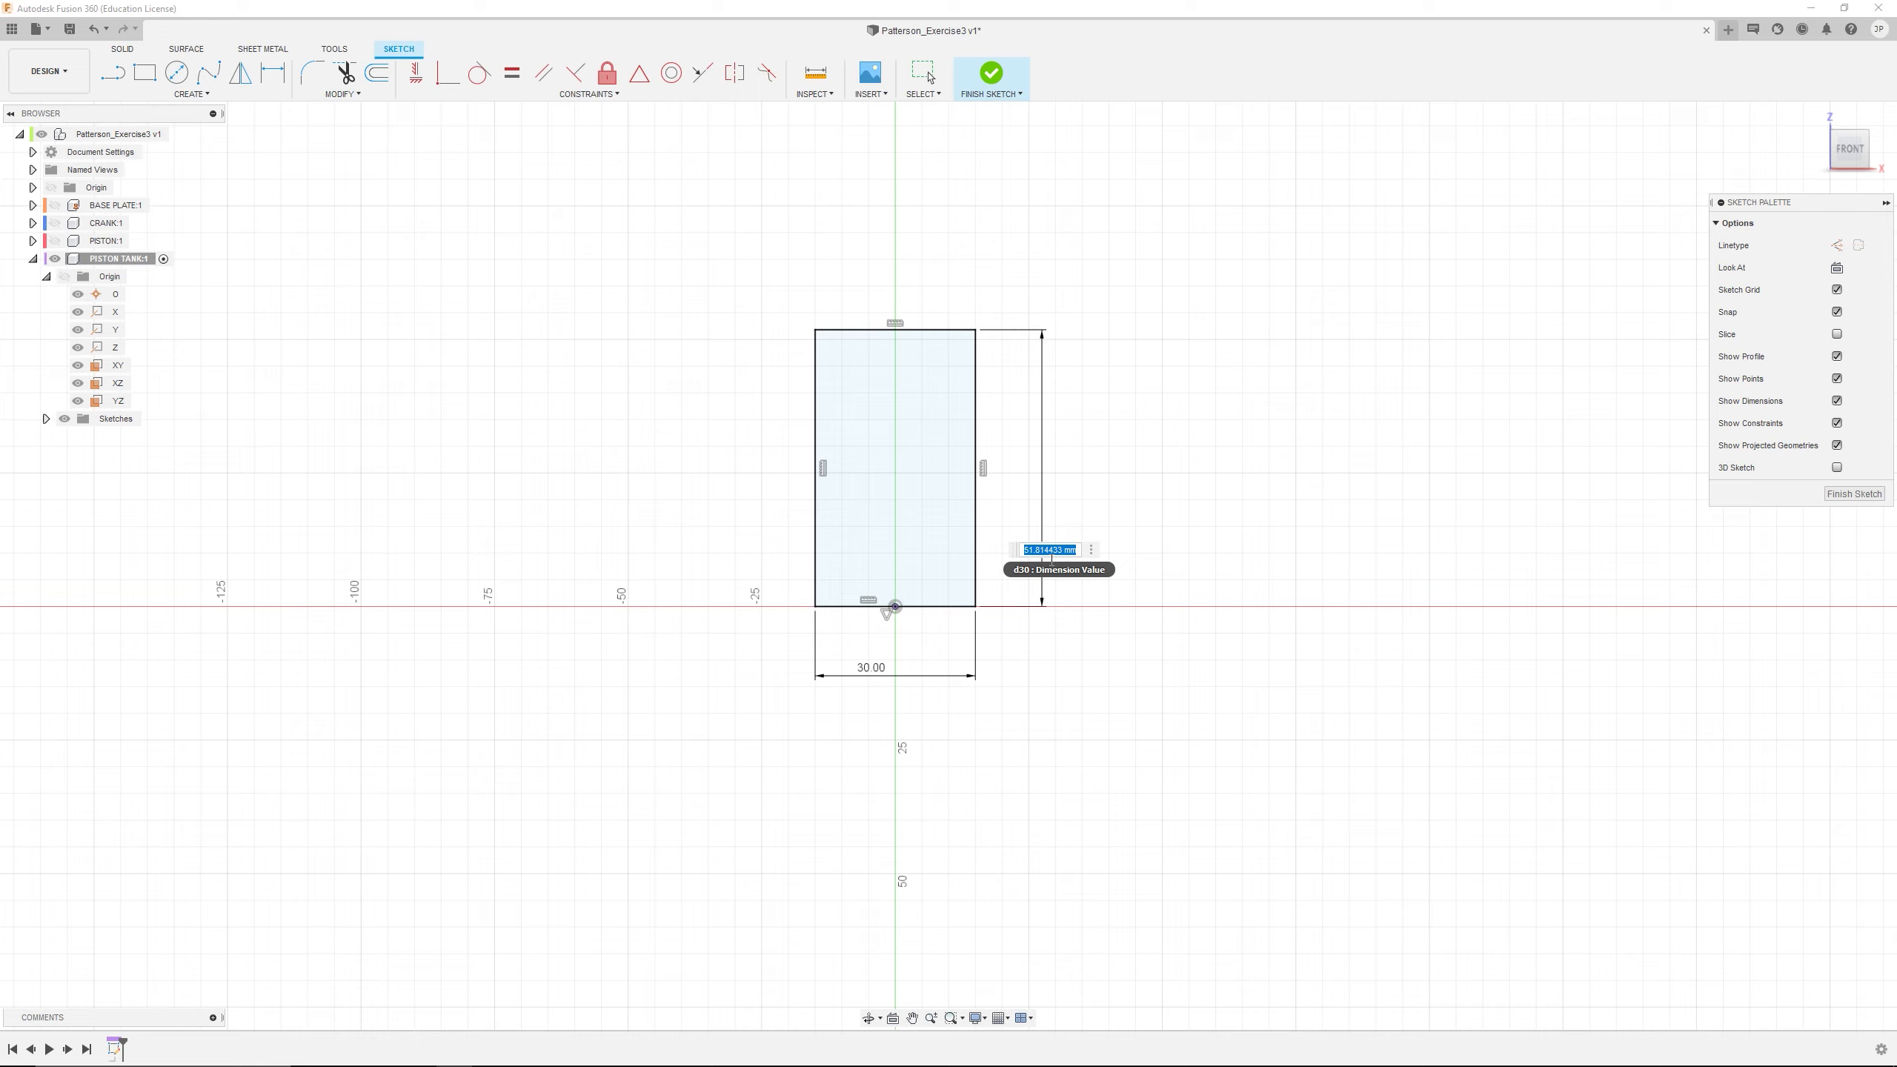
text(35)
key(Return)
Draw a small circle inside the rectangle, centred on the vertical axis a little above the bottom edge
scroll(915, 559, up, 5)
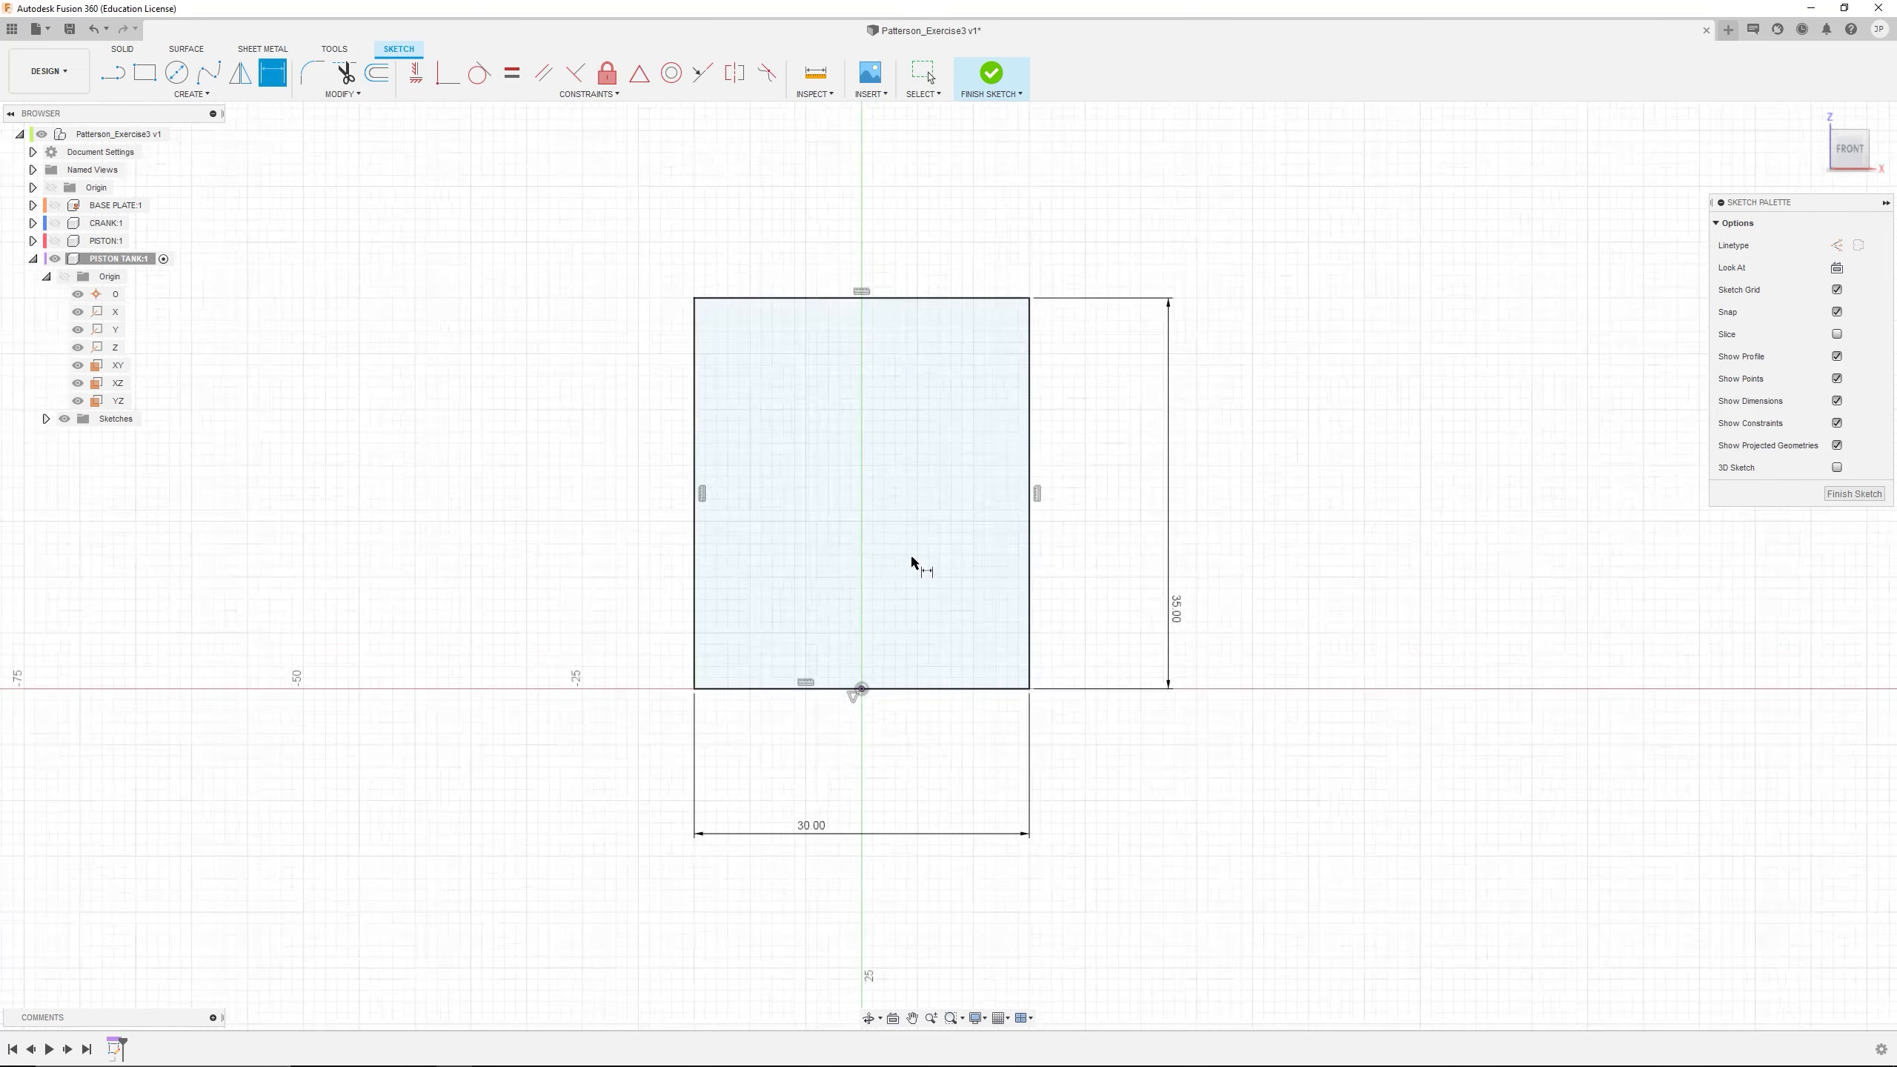
click(176, 73)
click(850, 636)
click(873, 659)
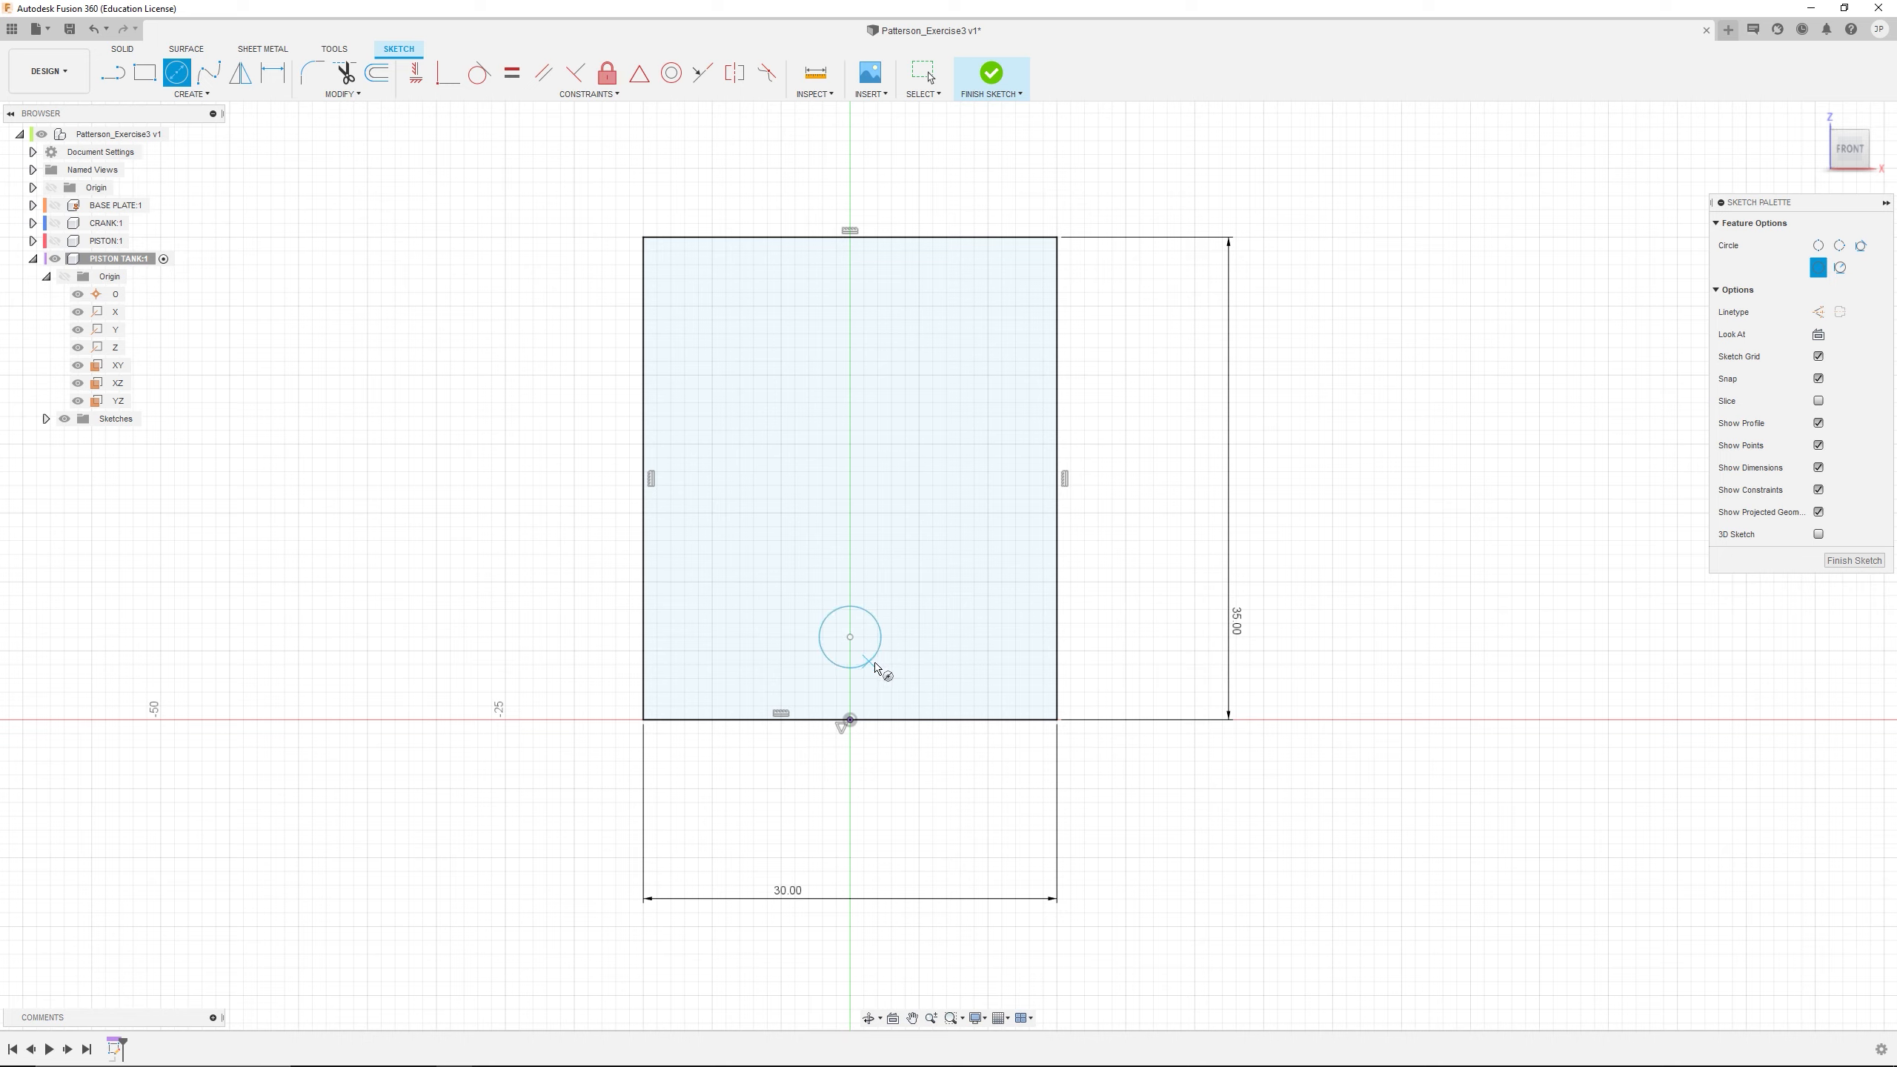
key(Escape)
Dimension the circle to a 6 mm diameter with its centre 10 mm above the rectangle's bottom edge
click(273, 73)
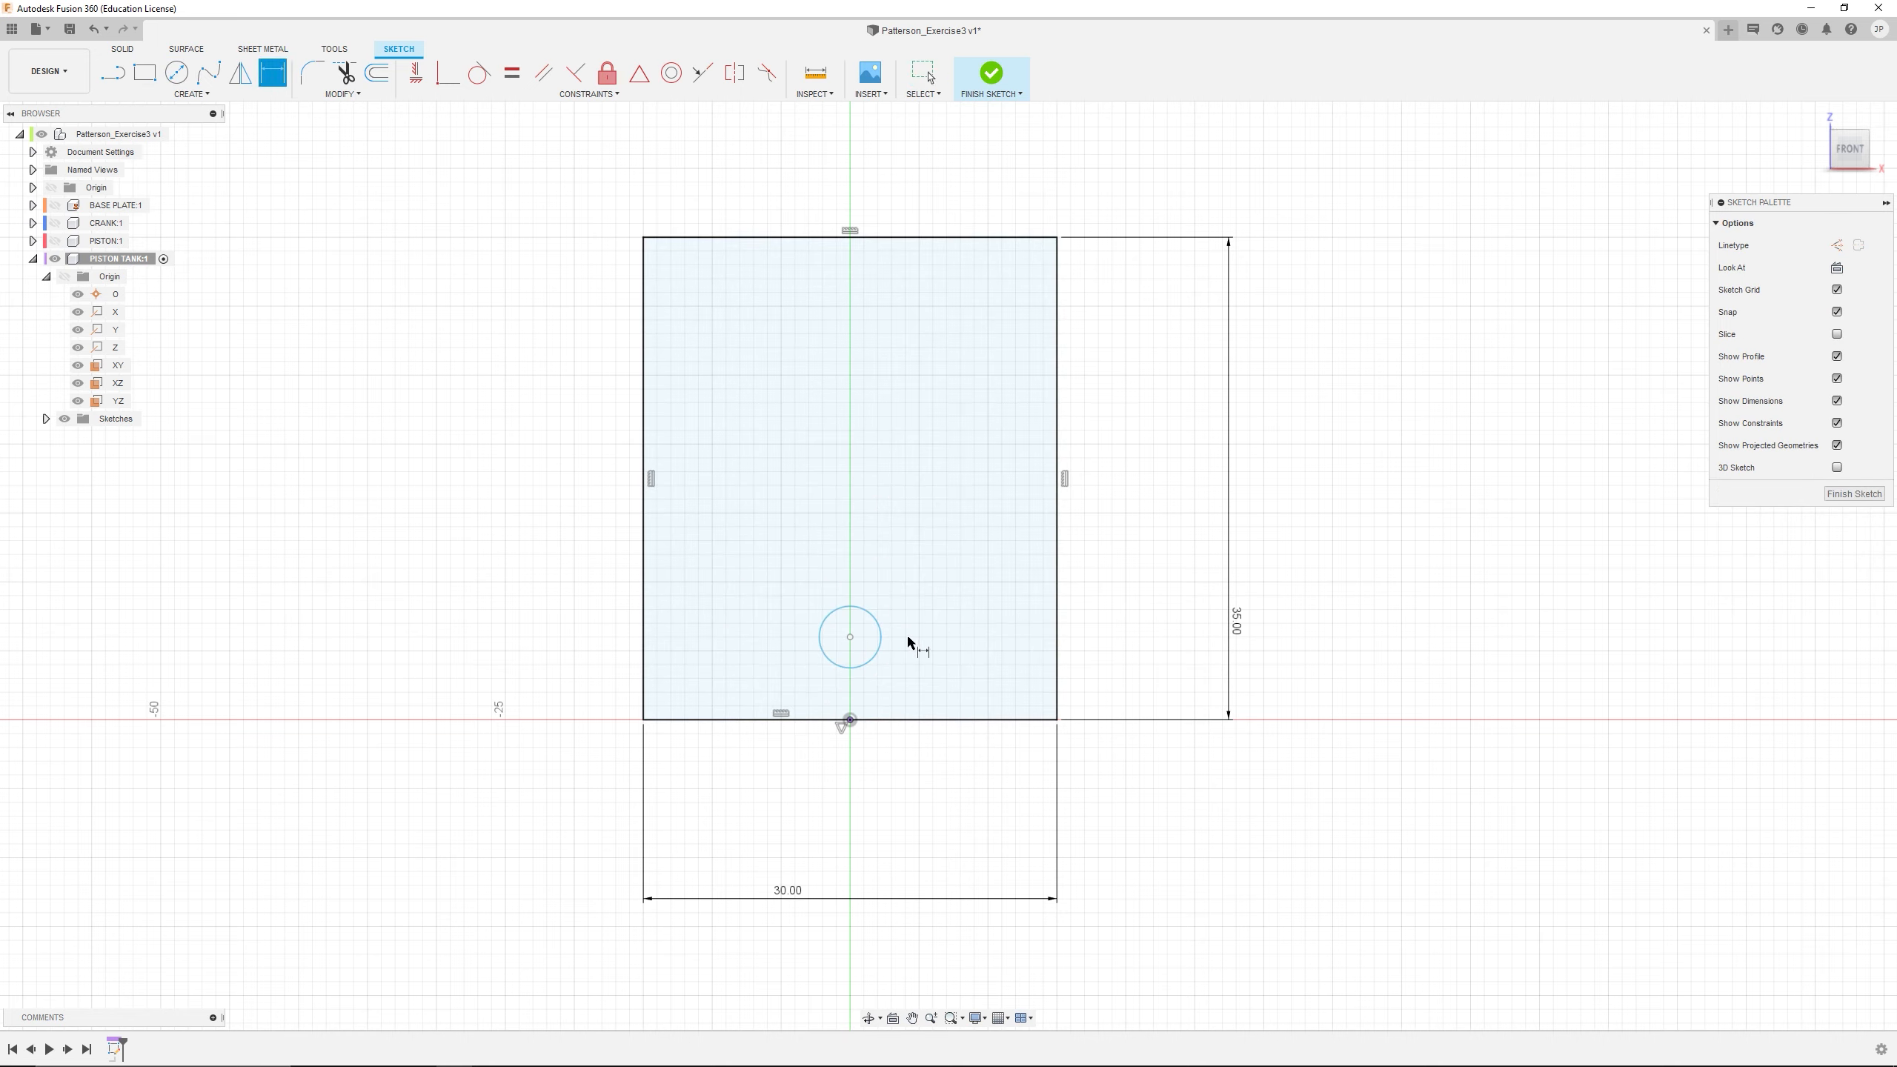
click(881, 637)
click(936, 568)
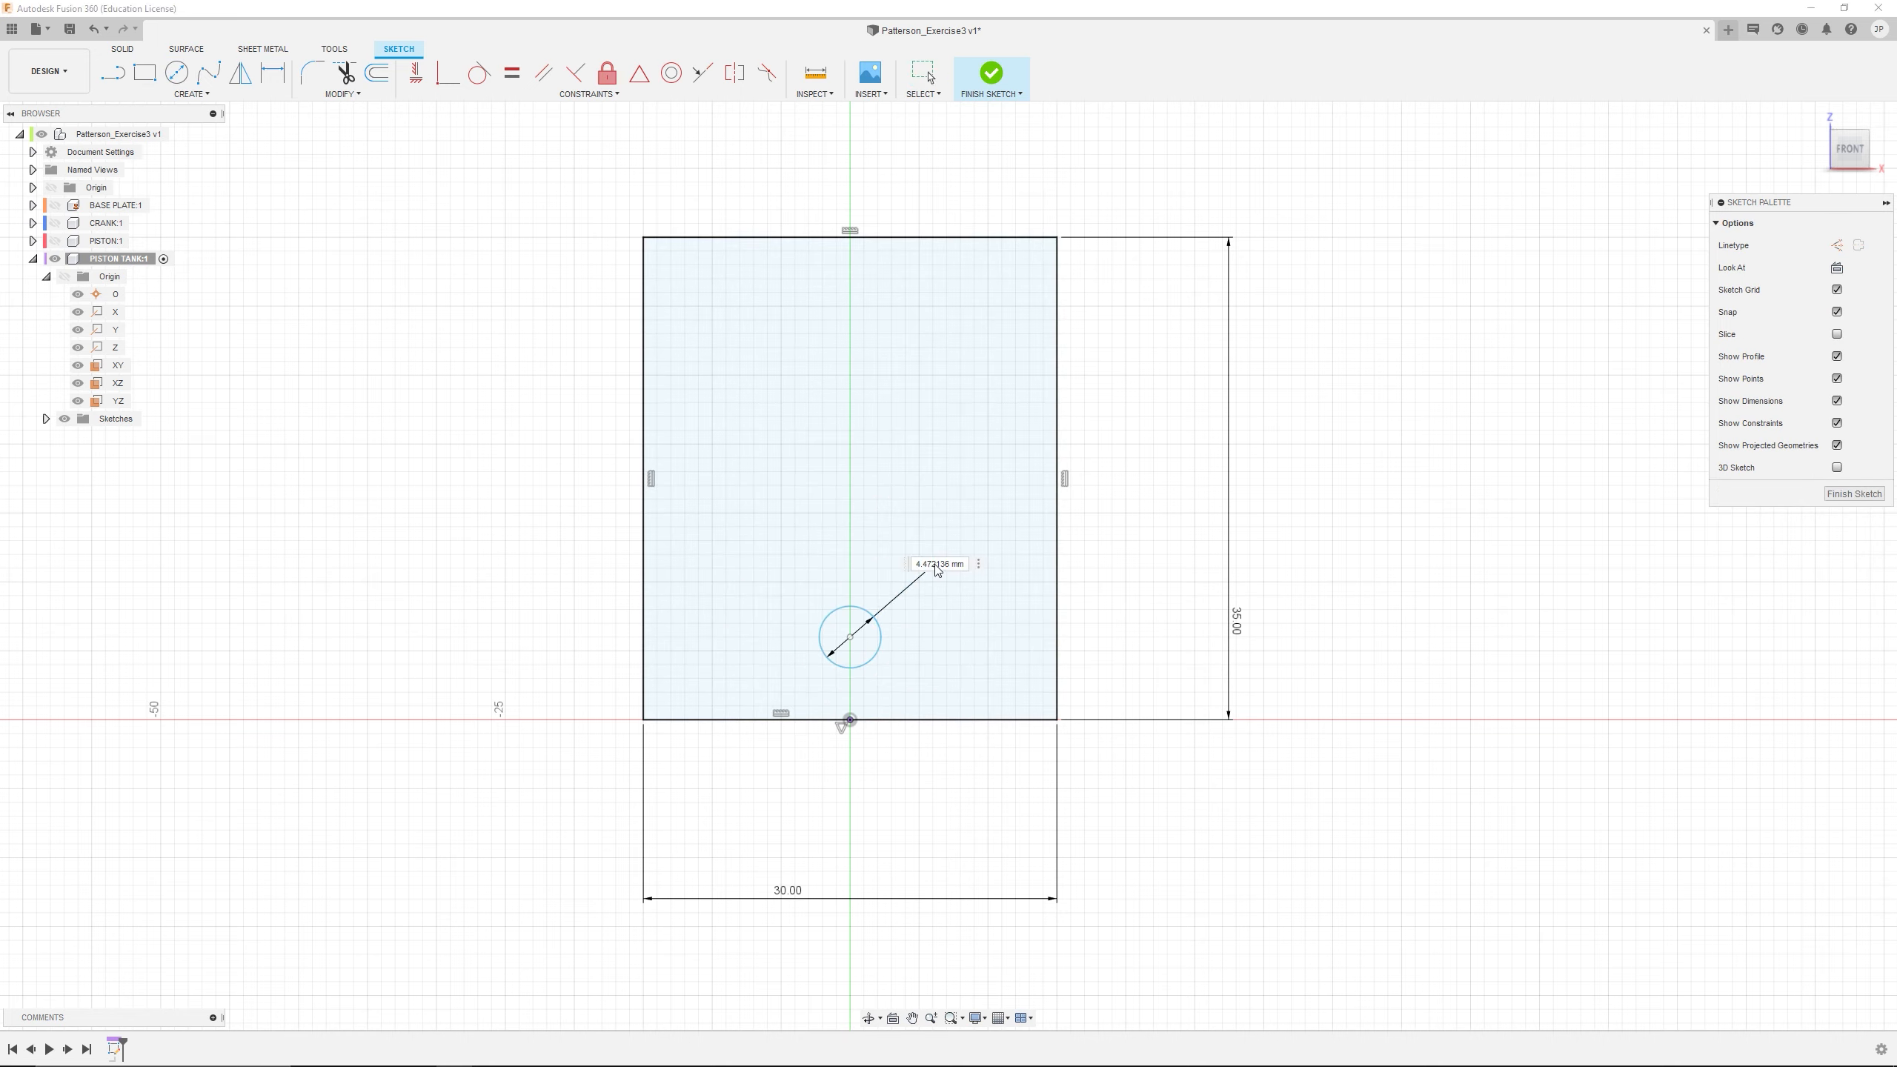
text(6)
key(Return)
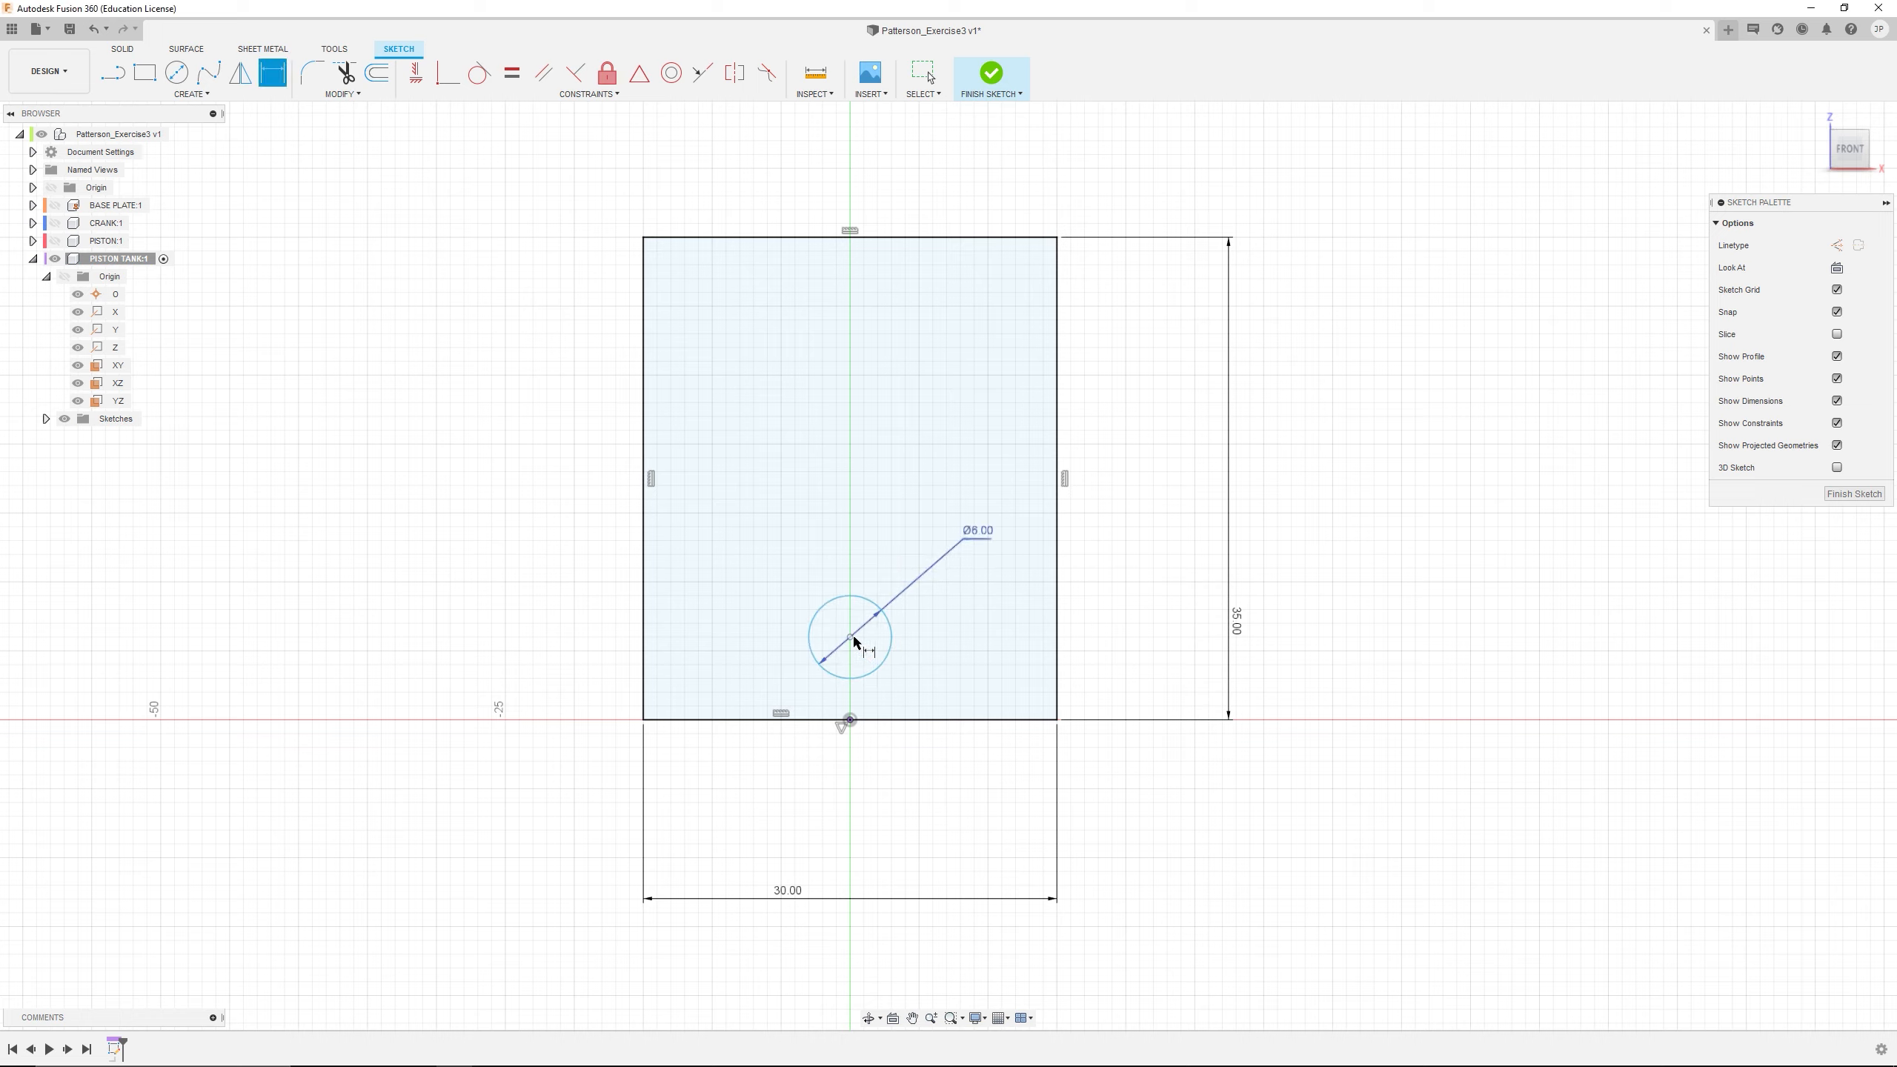
click(850, 720)
click(940, 691)
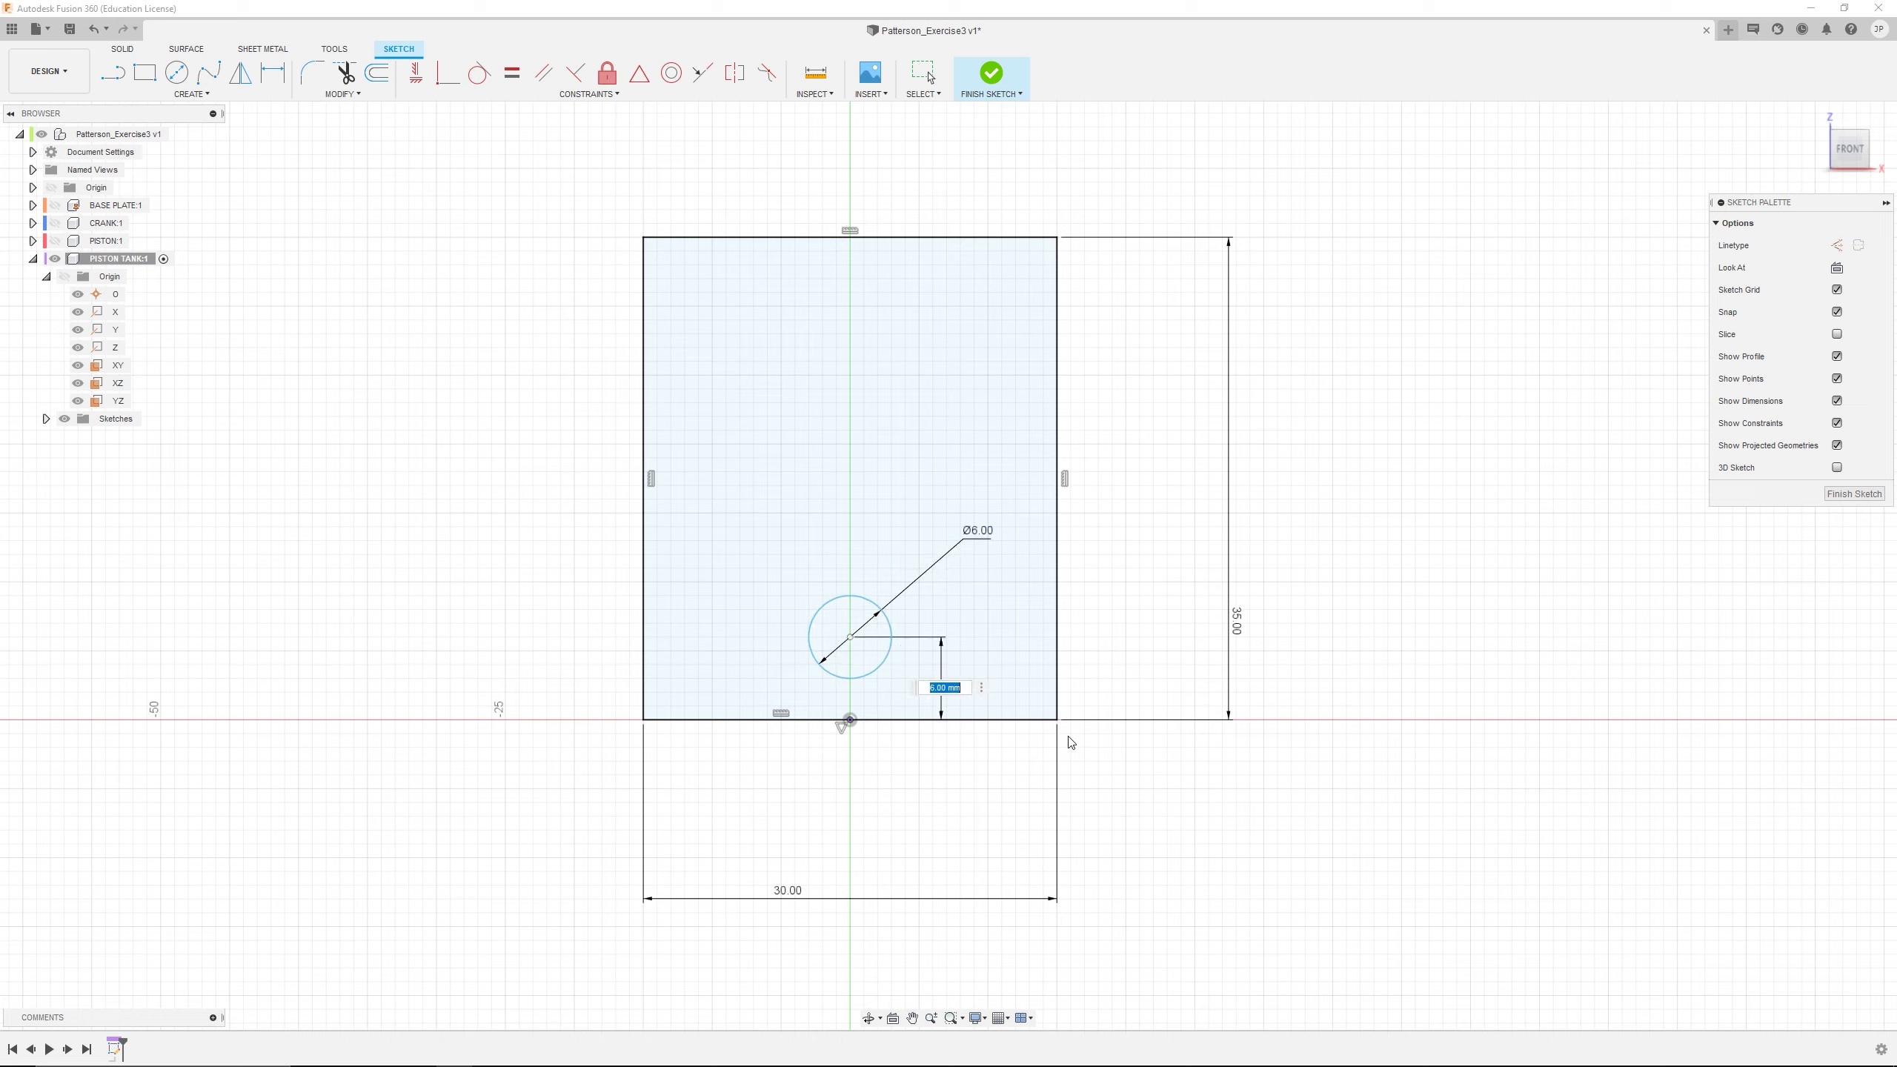
text(10)
key(Return)
Dimension the circle's centre 15 mm horizontally from the rectangle's left edge
click(852, 585)
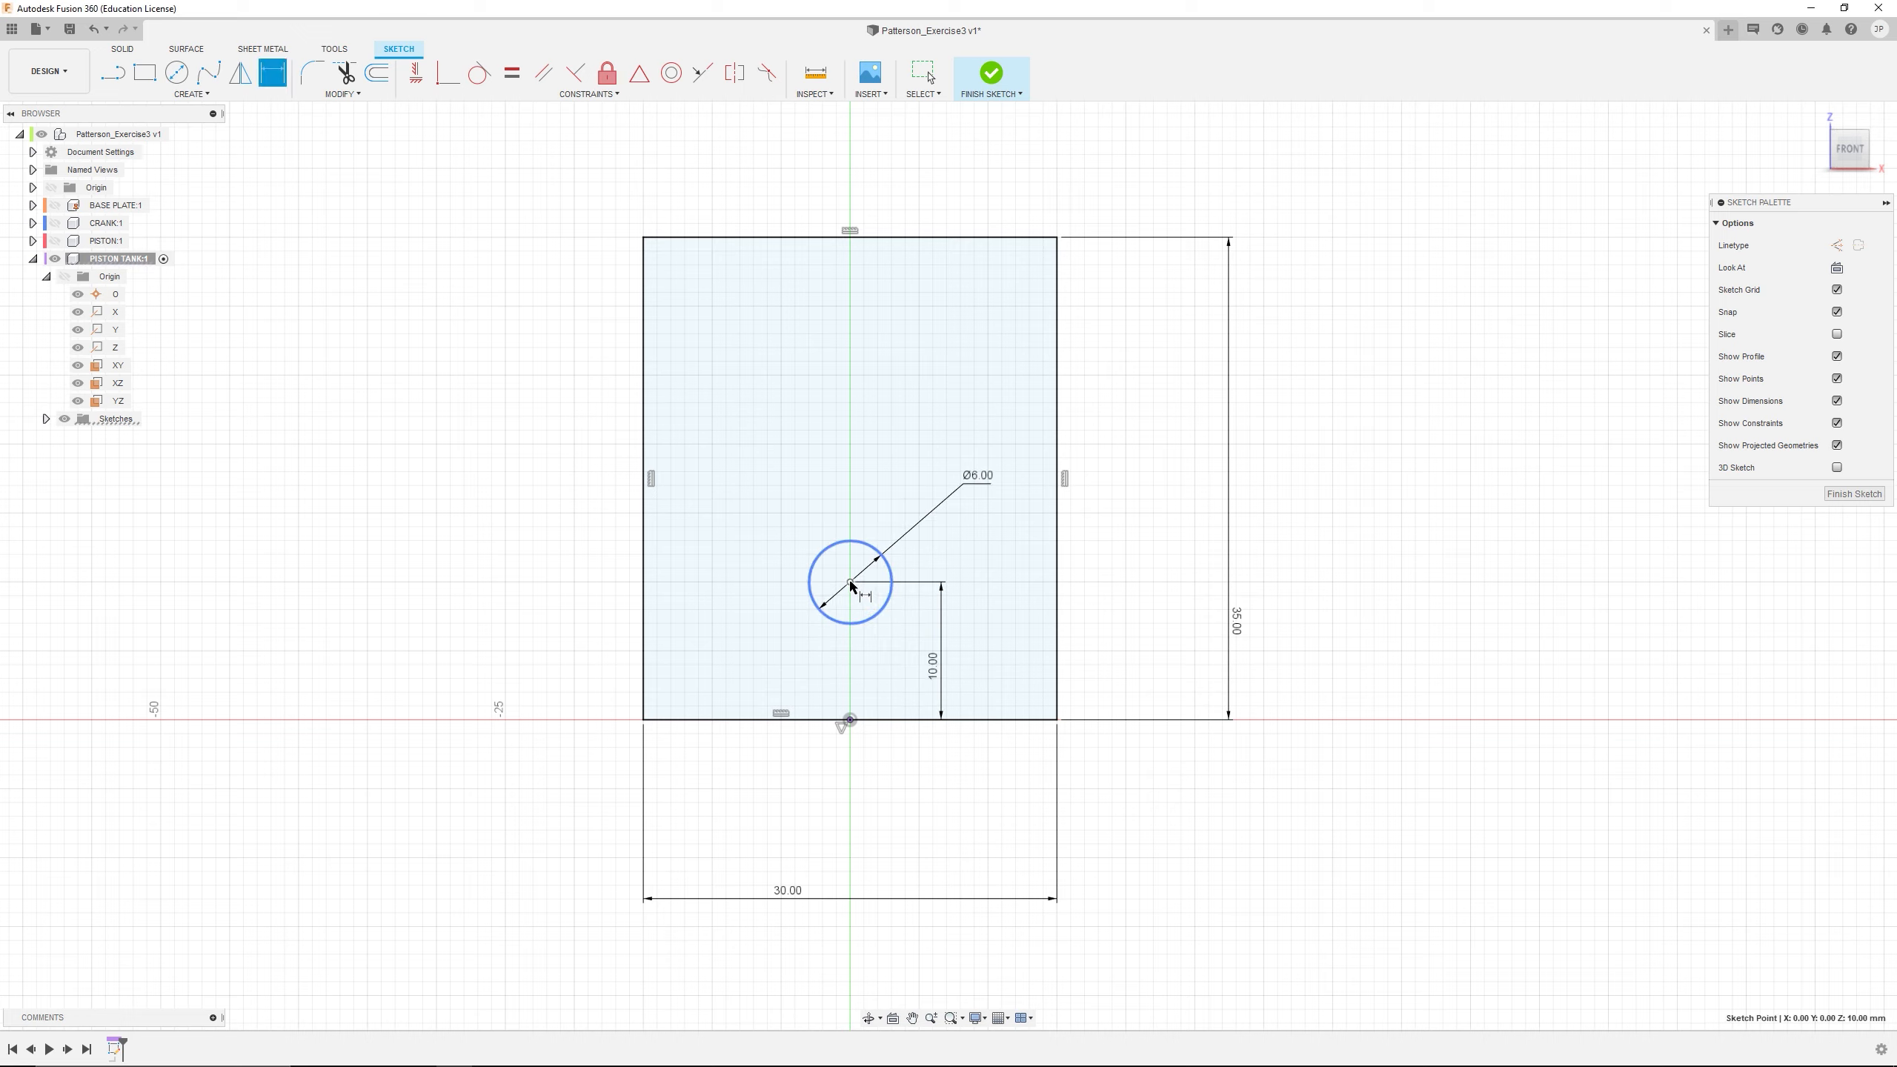
click(644, 620)
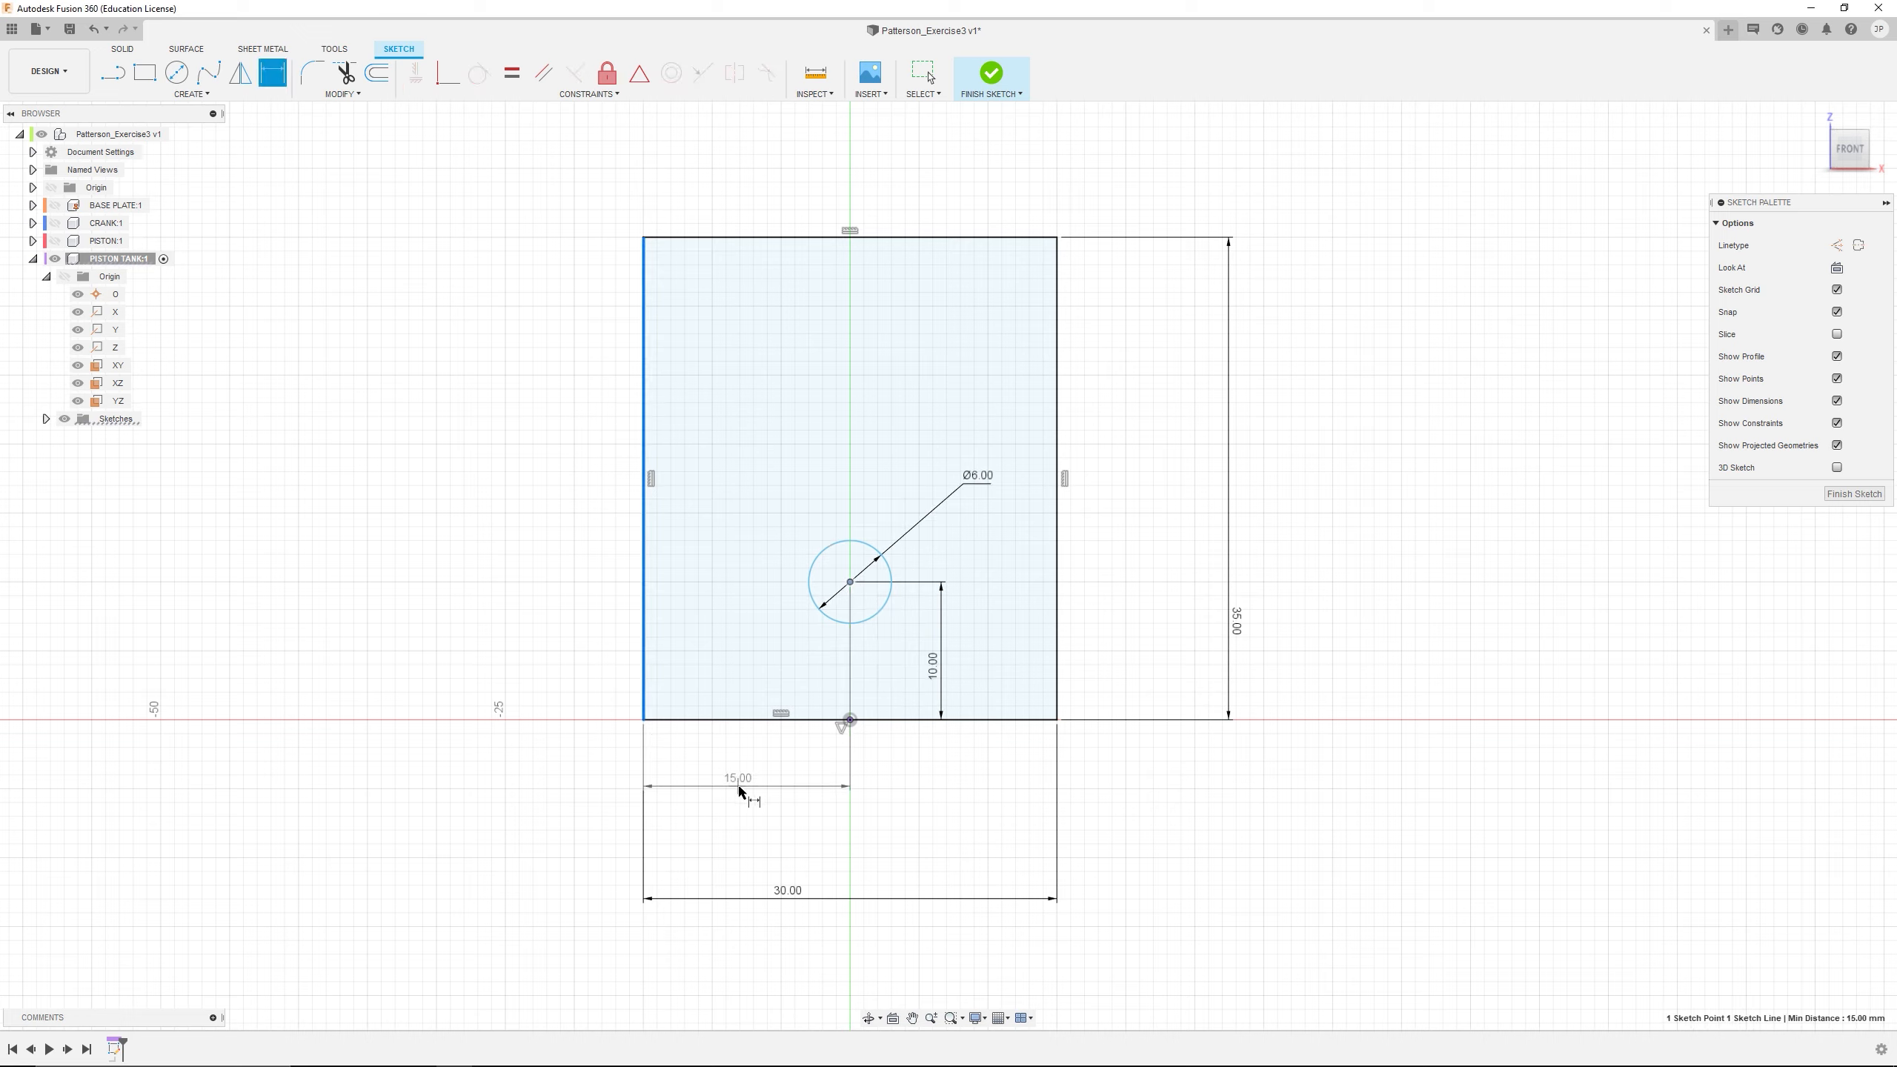
click(779, 774)
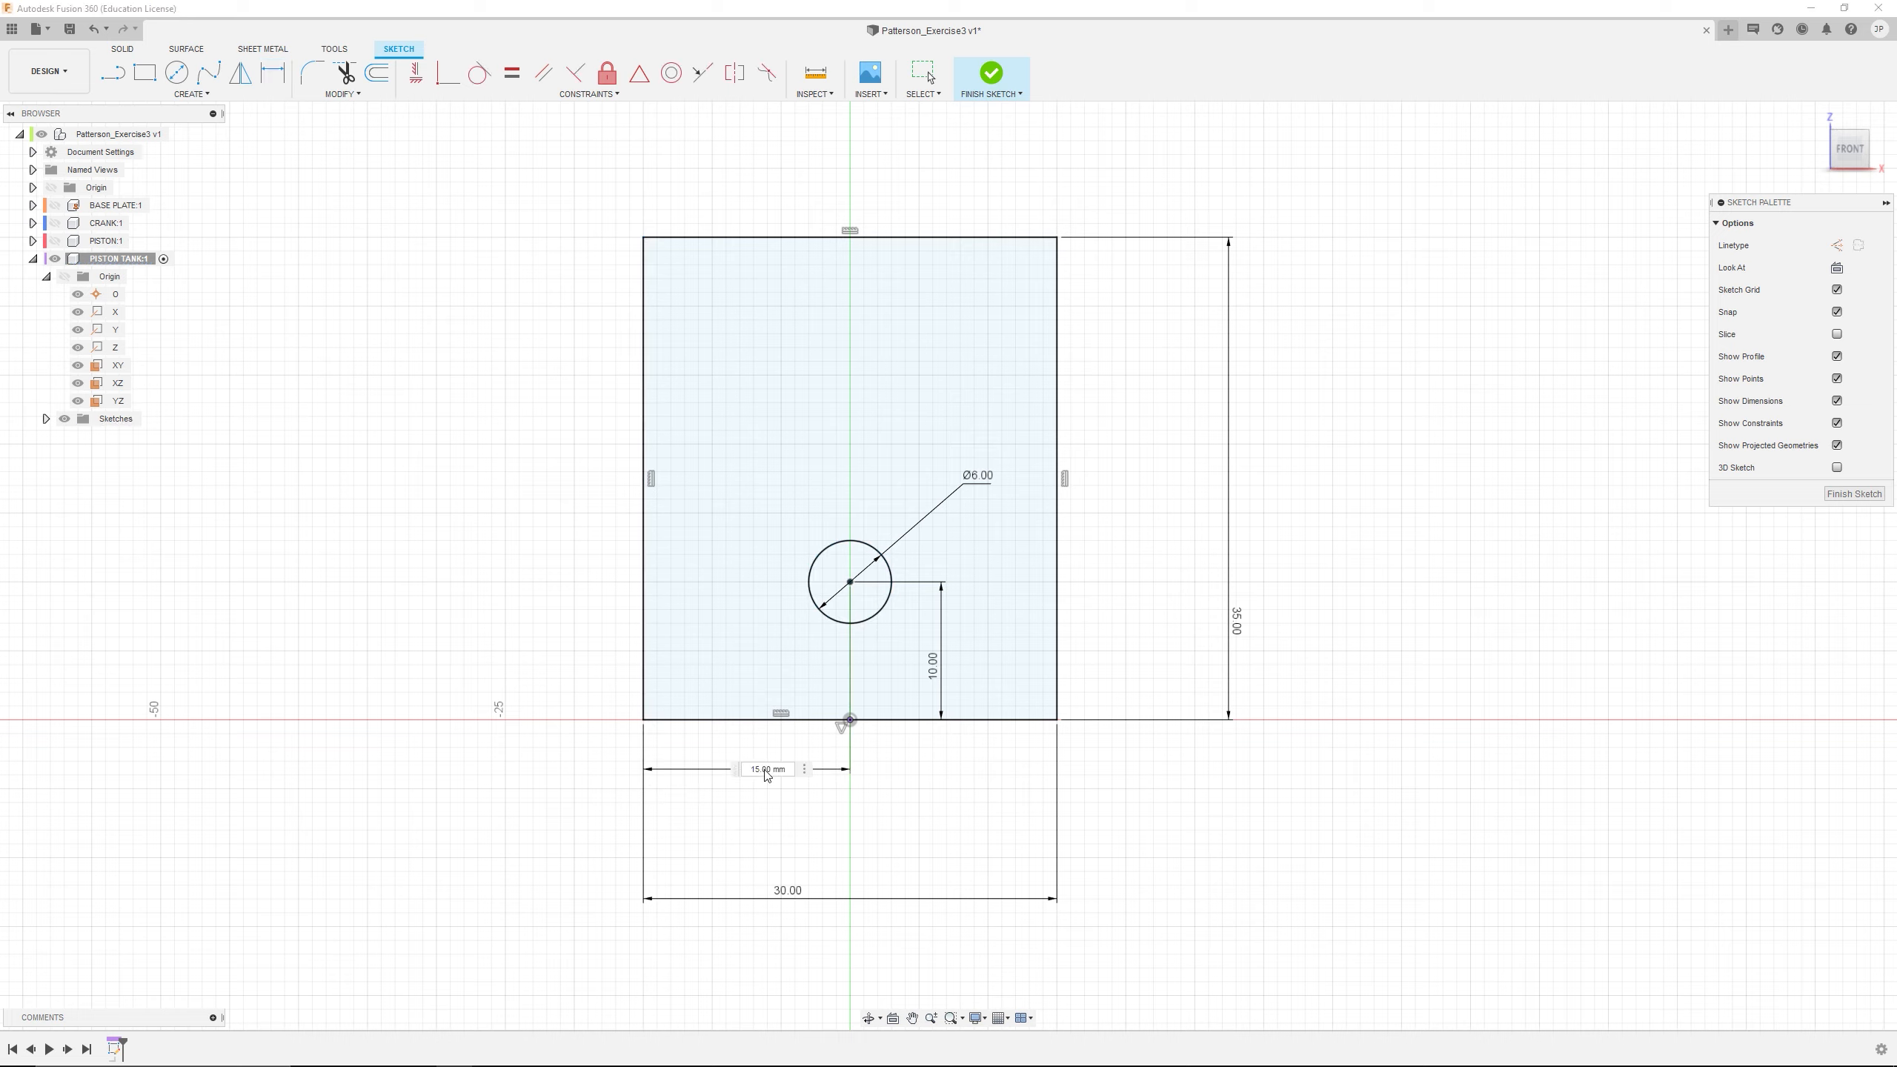
key(Return)
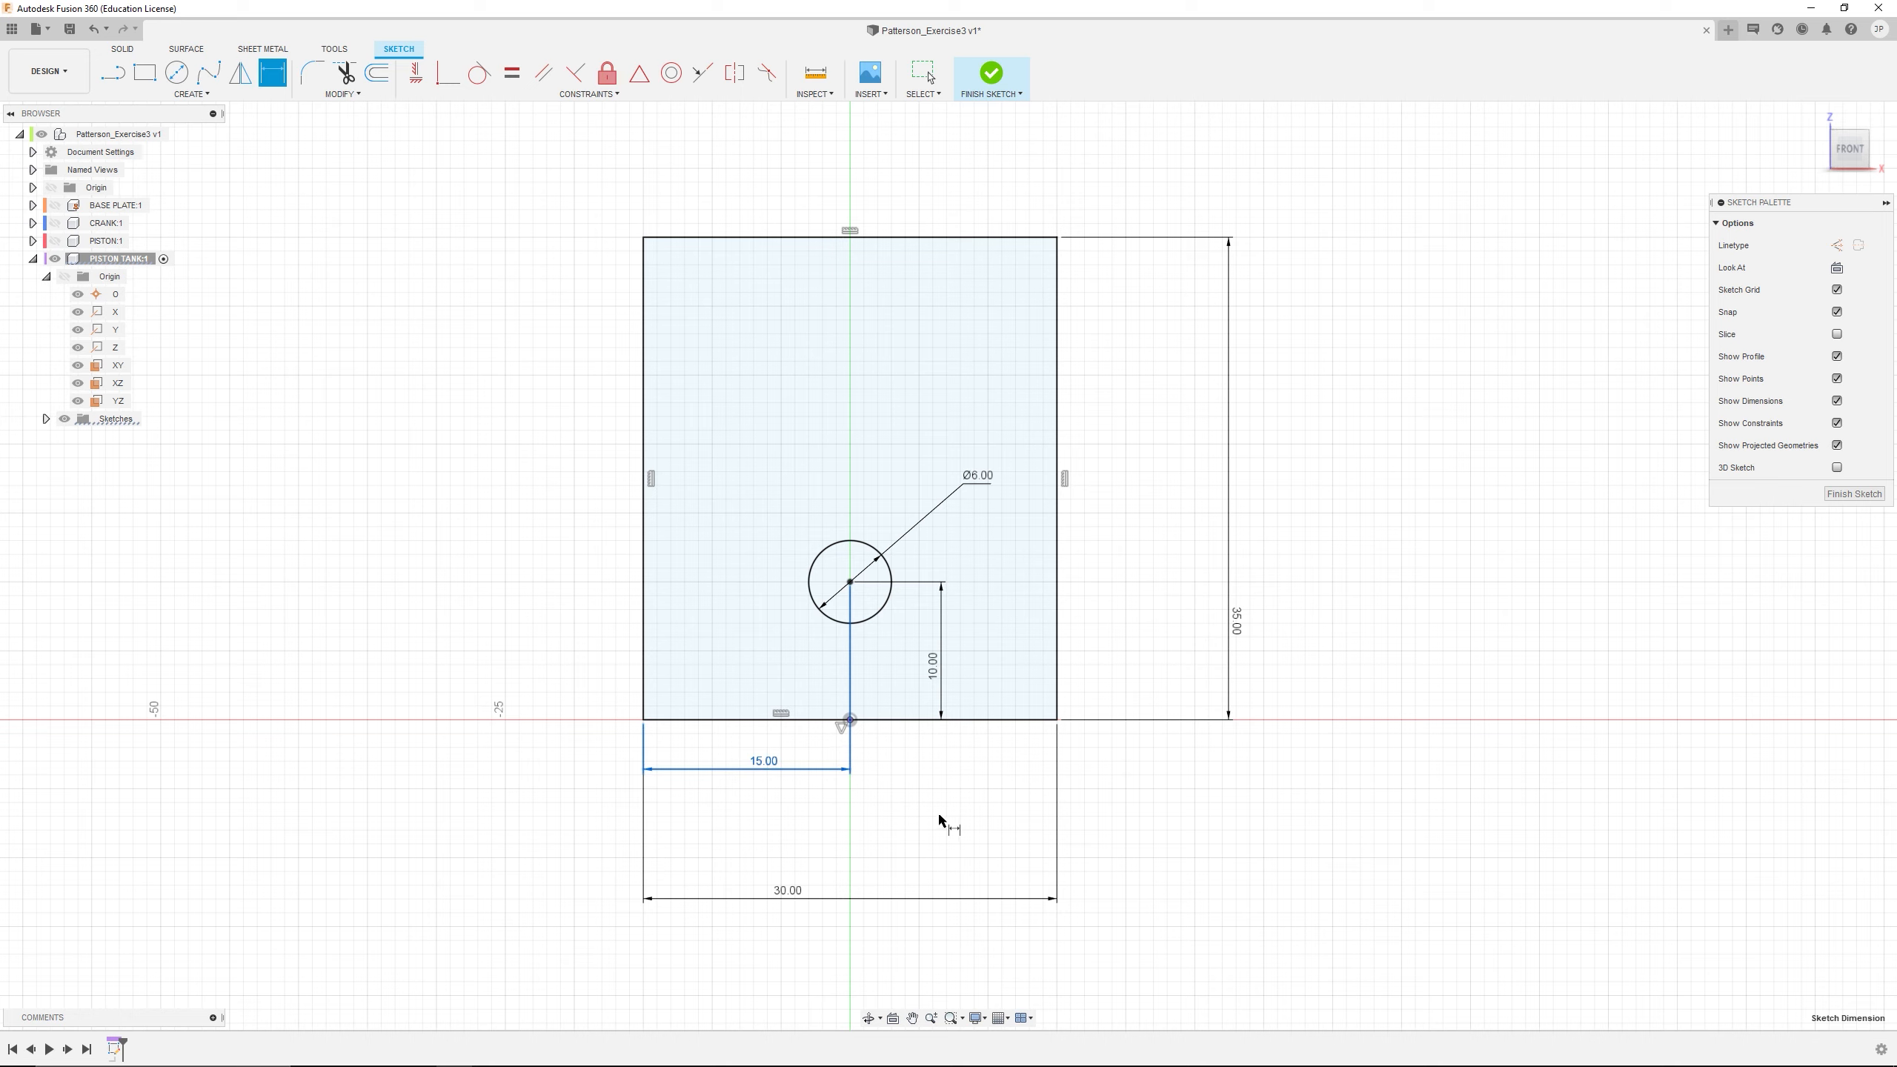
key(Escape)
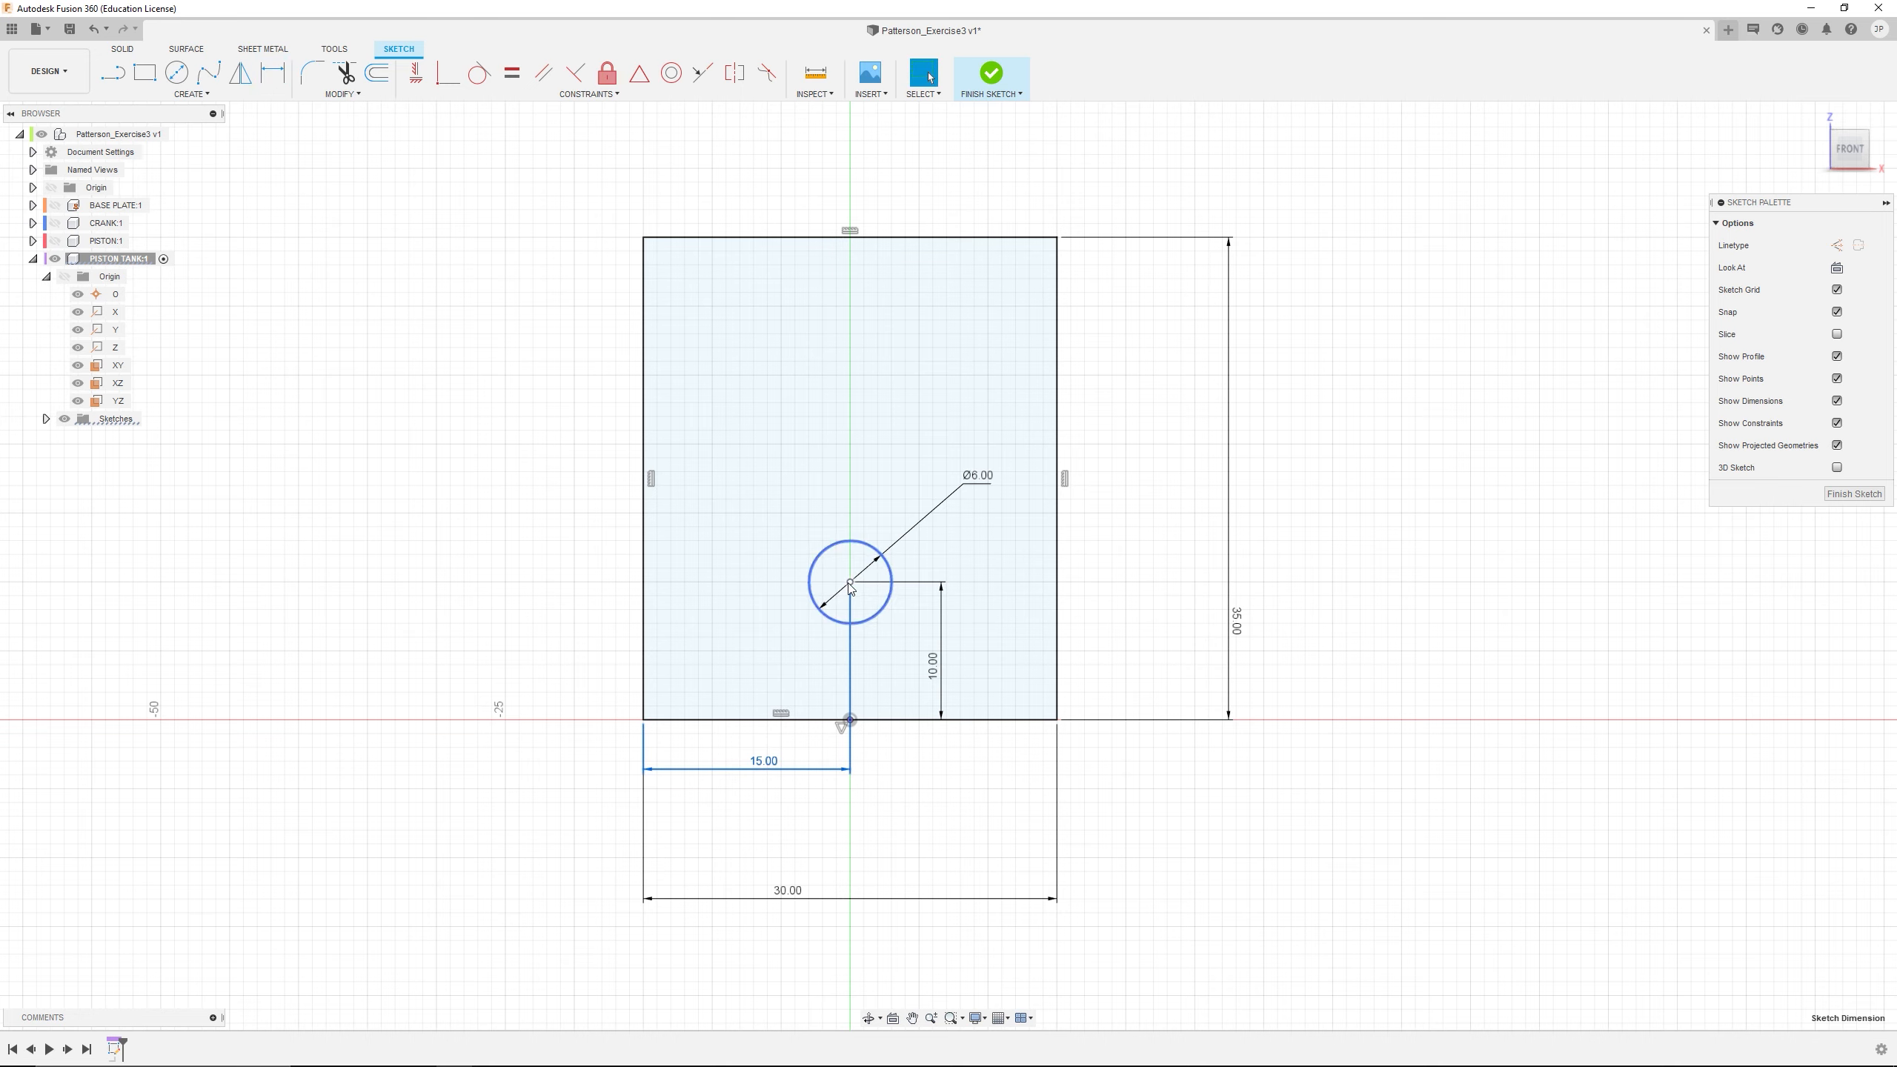
click(932, 803)
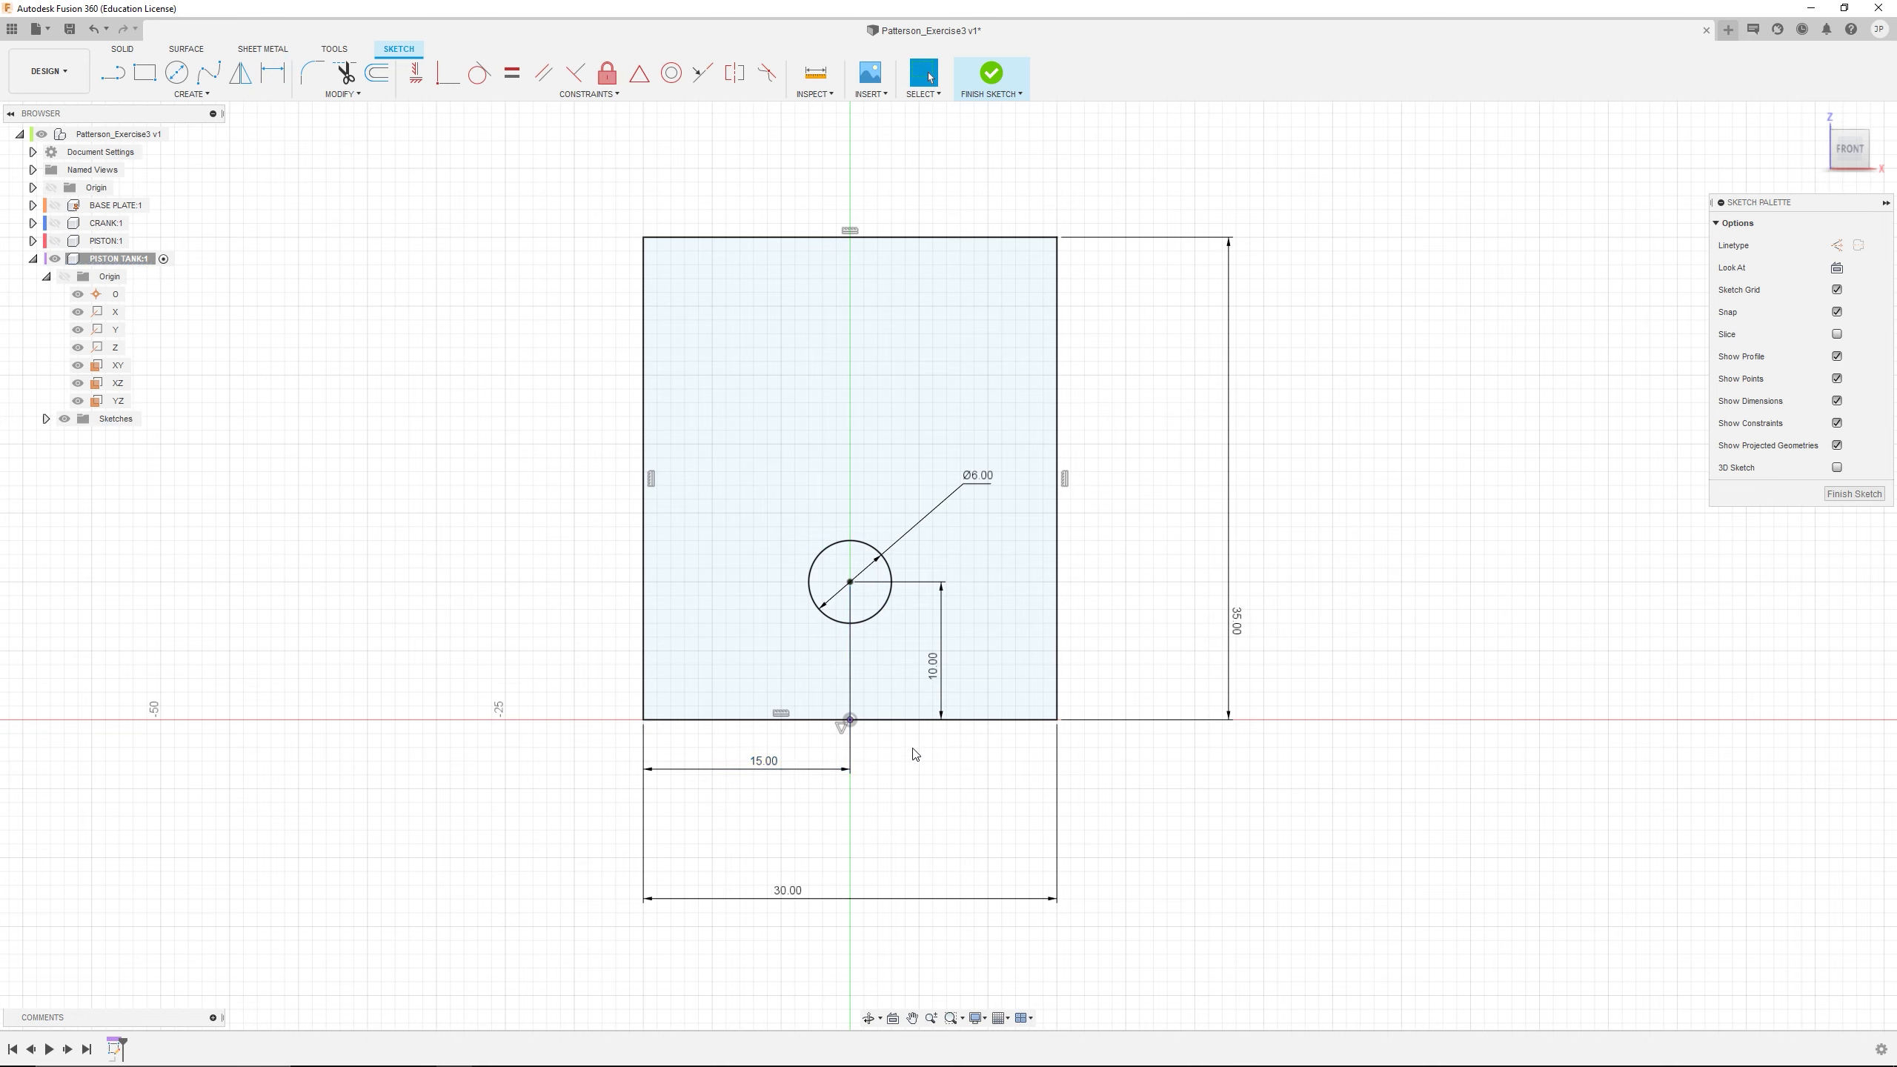
Extrude both the rectangle and circle profiles by -10 mm as a new solid block
scroll(918, 739, down, 3)
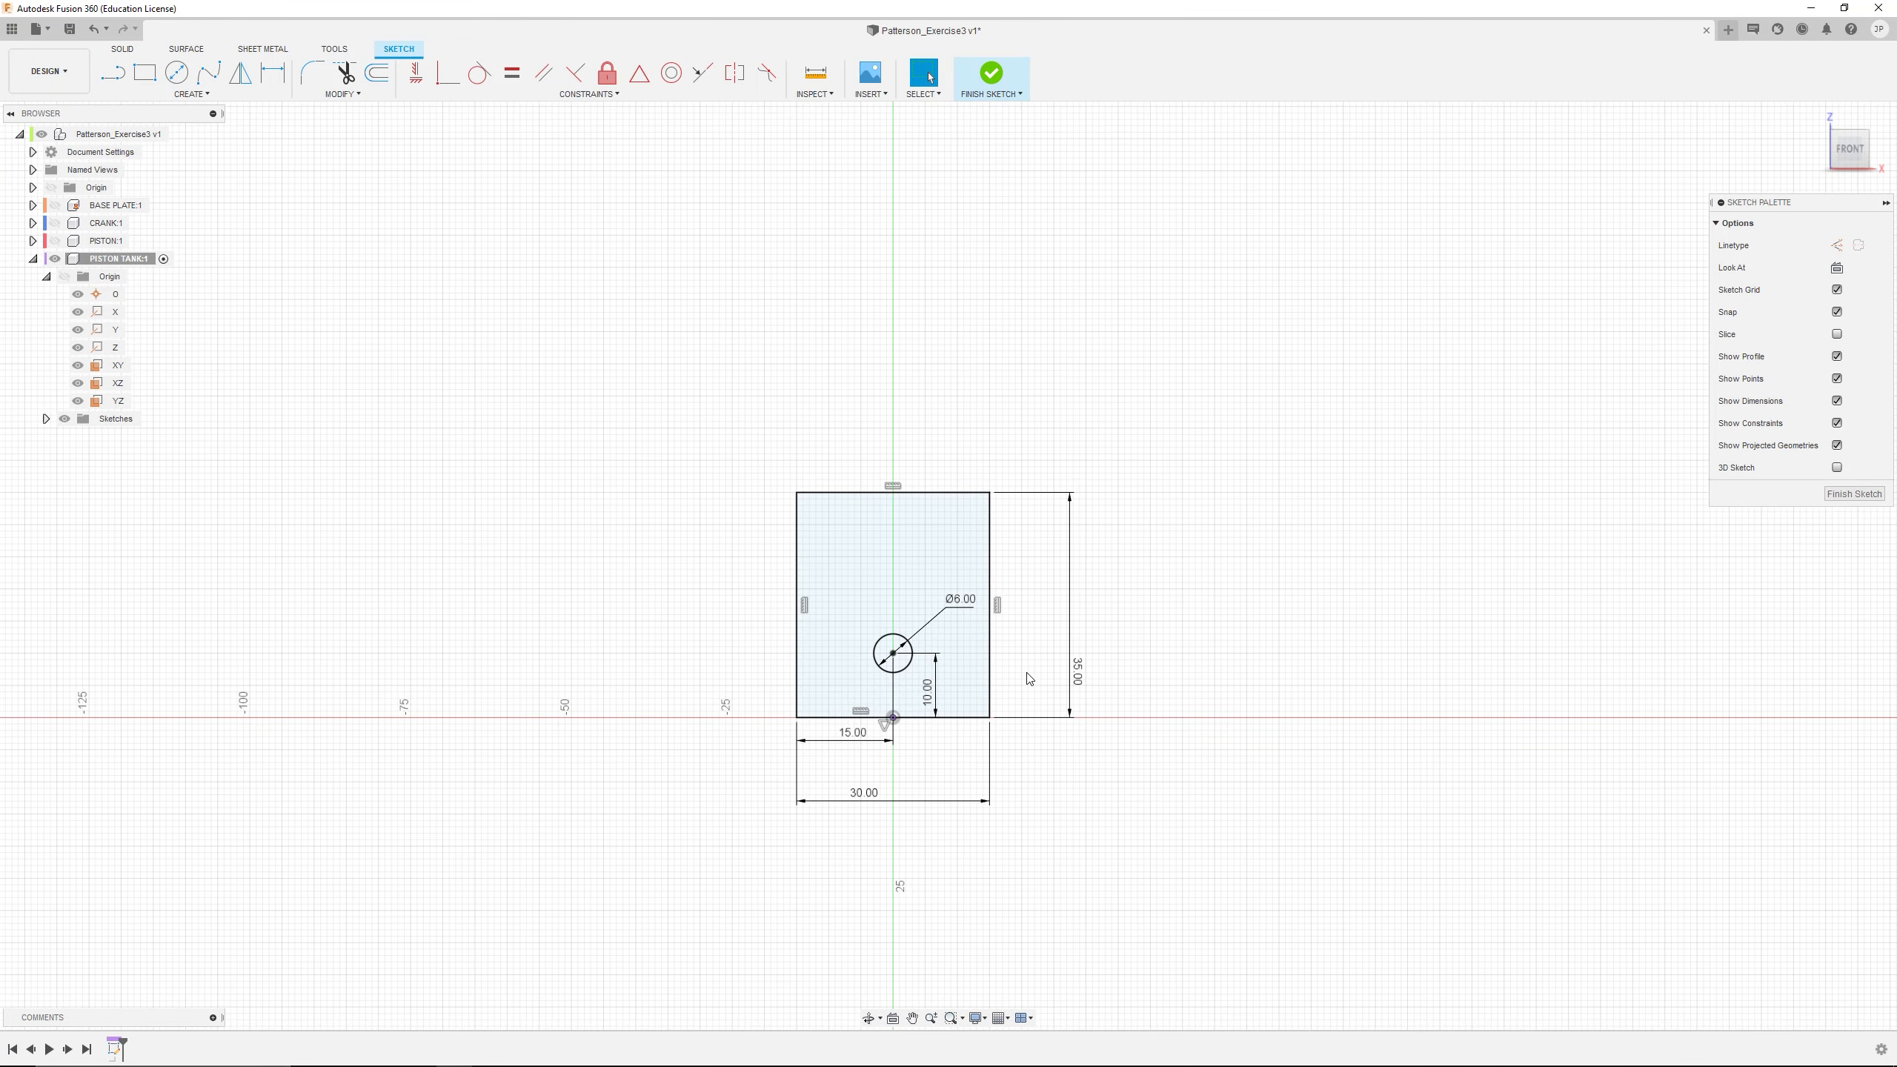
click(906, 564)
shift+click(891, 648)
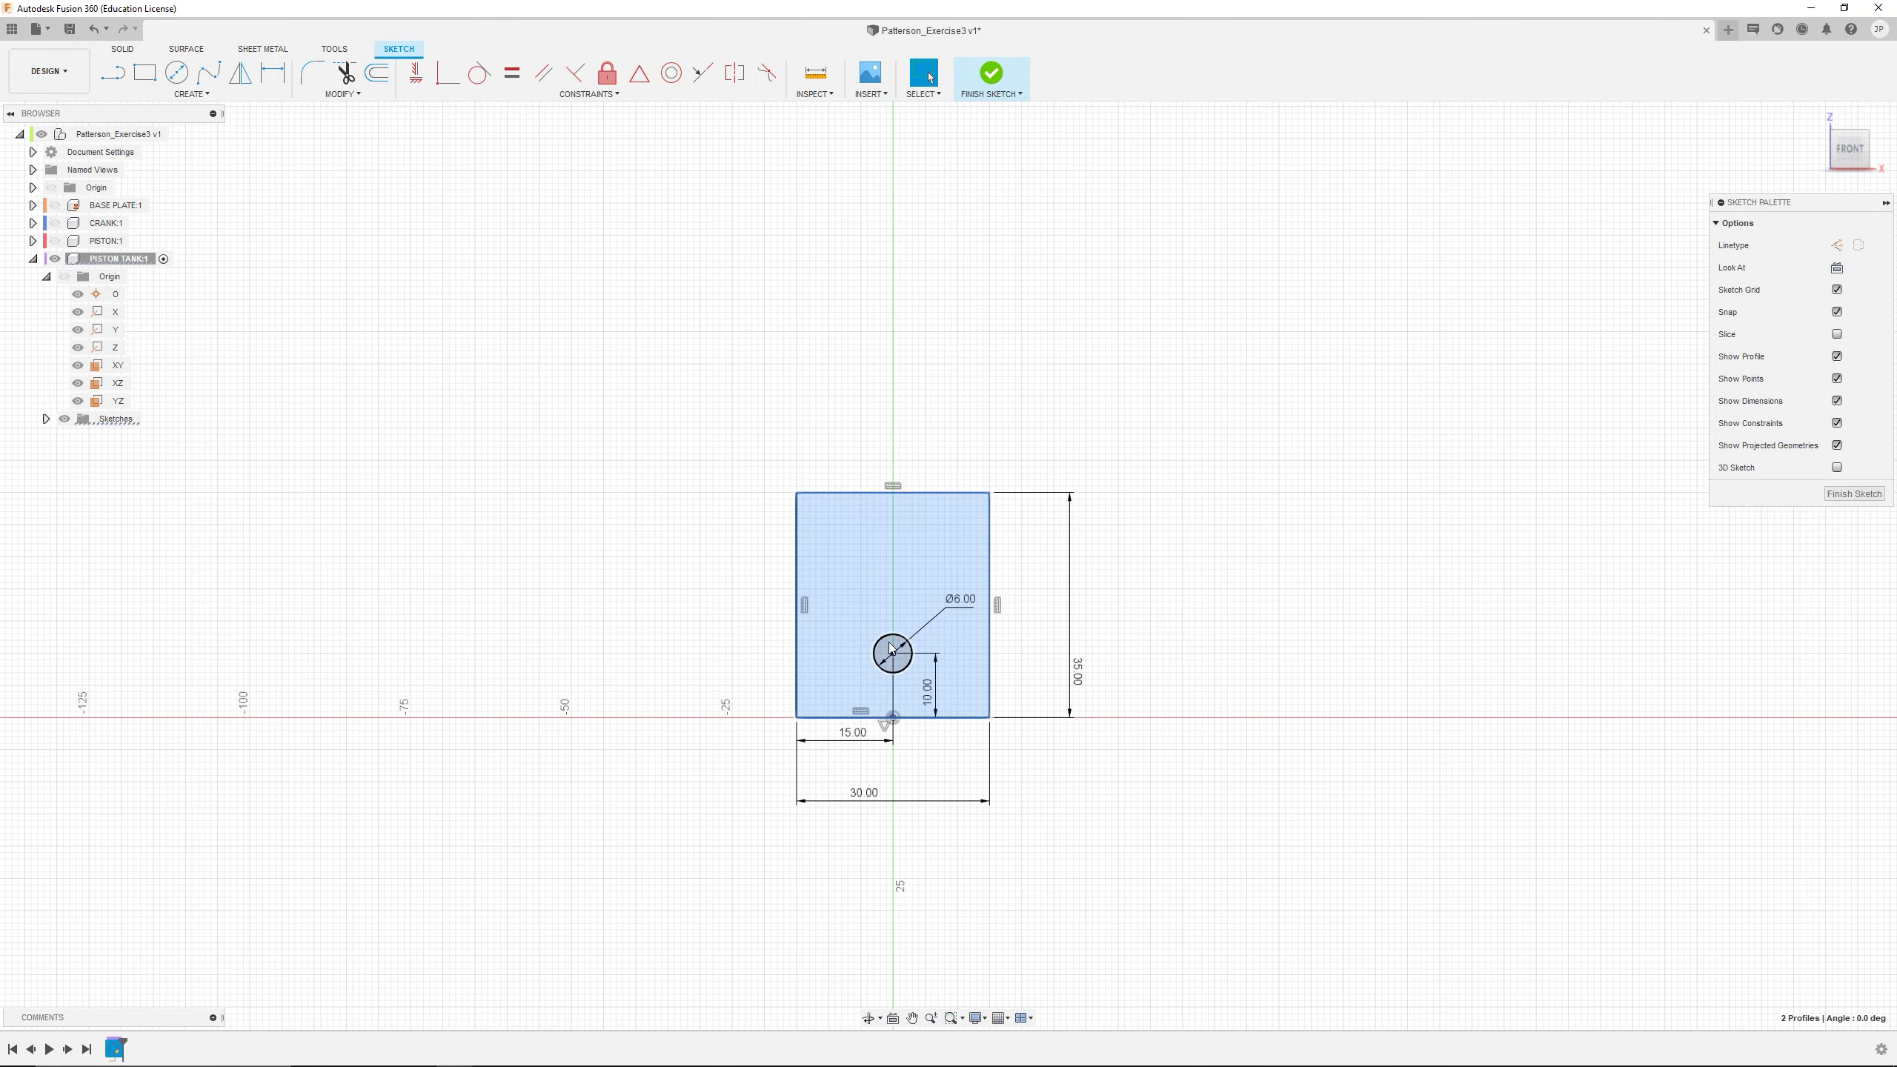
click(123, 49)
click(143, 74)
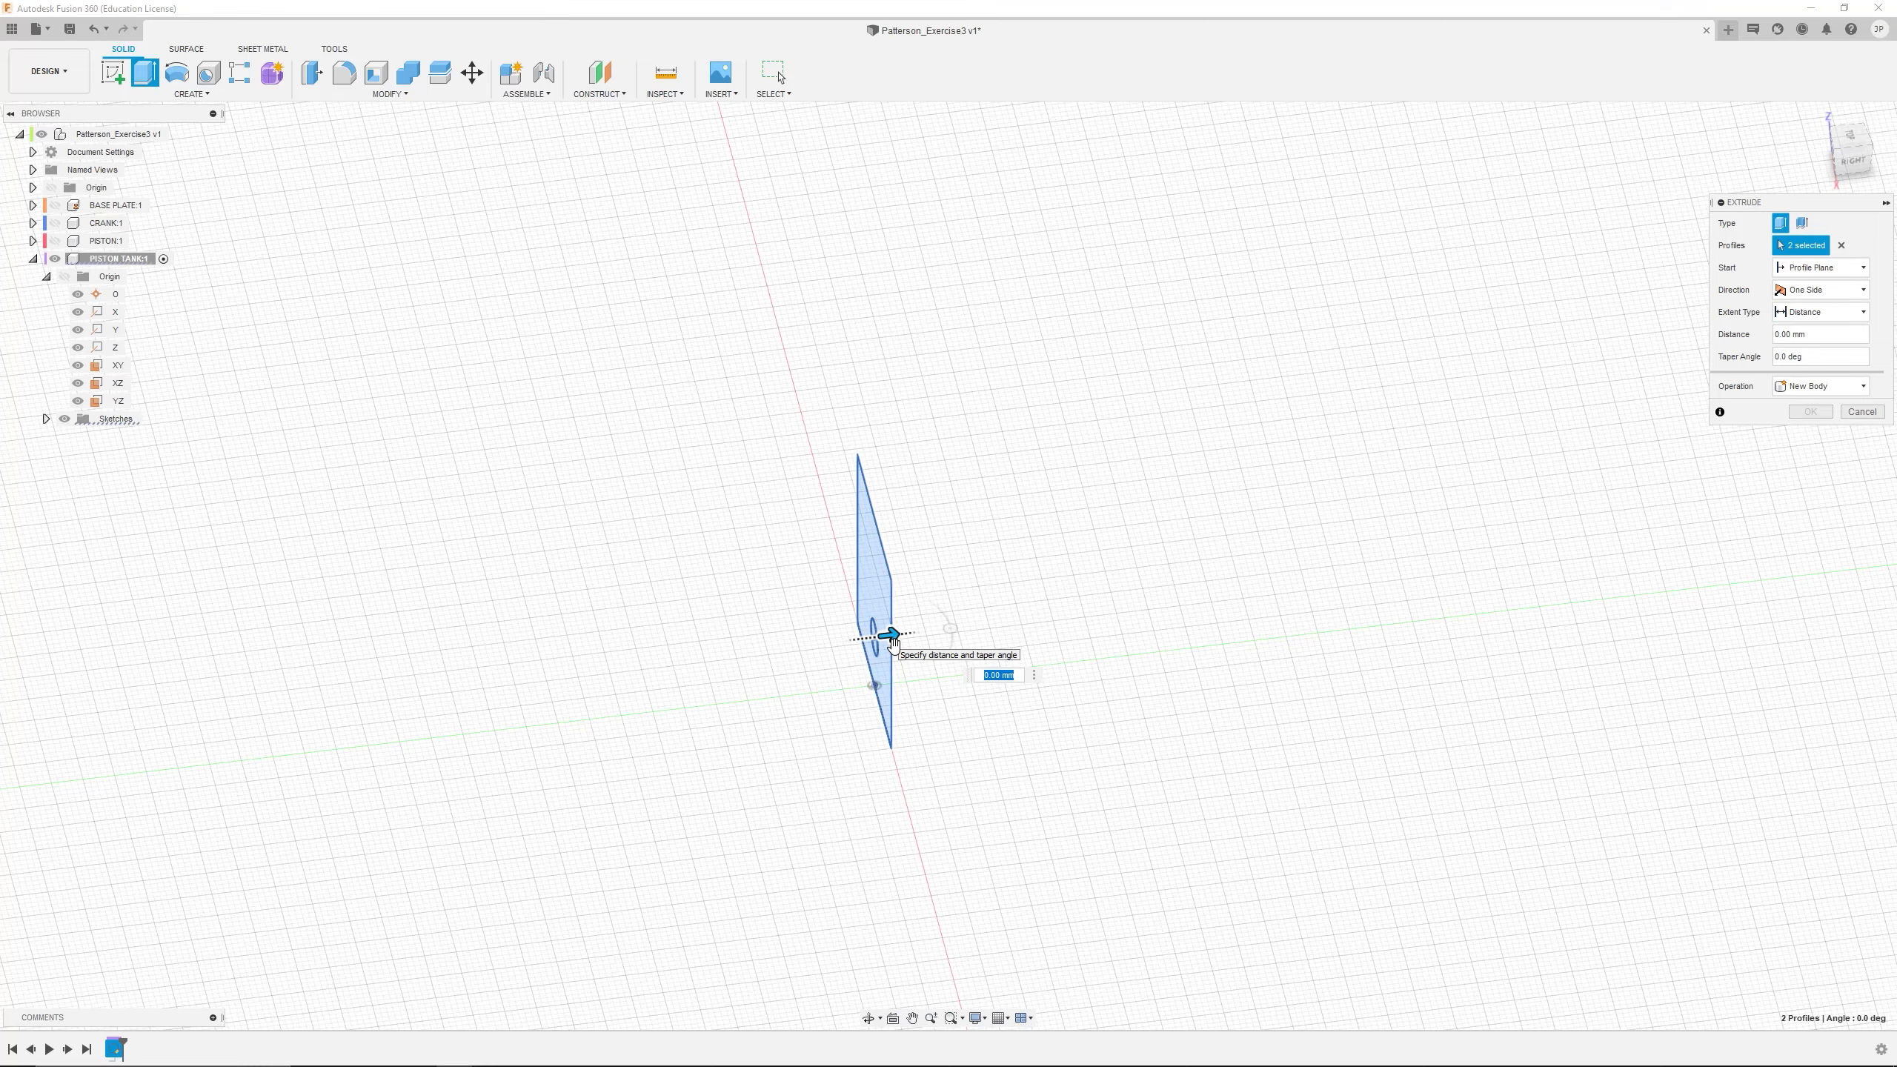
drag(893, 643, 857, 655)
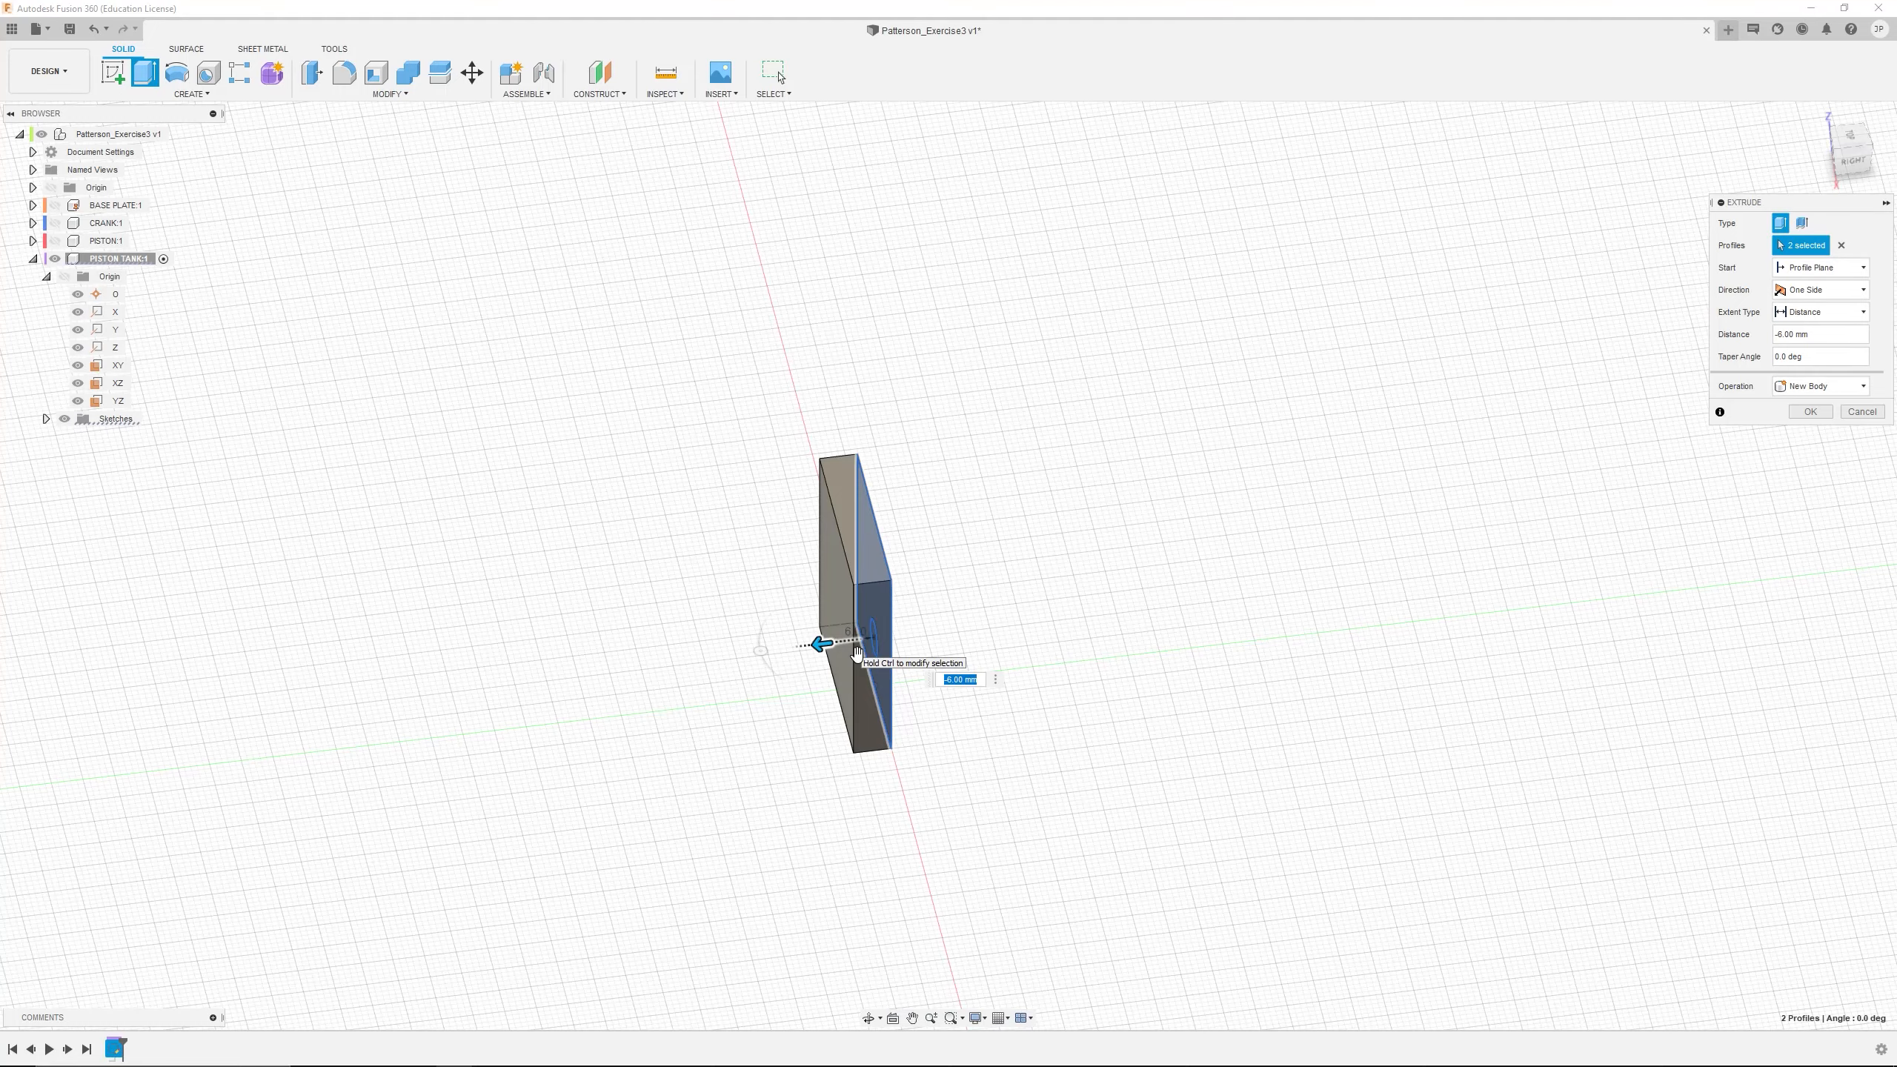
text(-10)
key(Return)
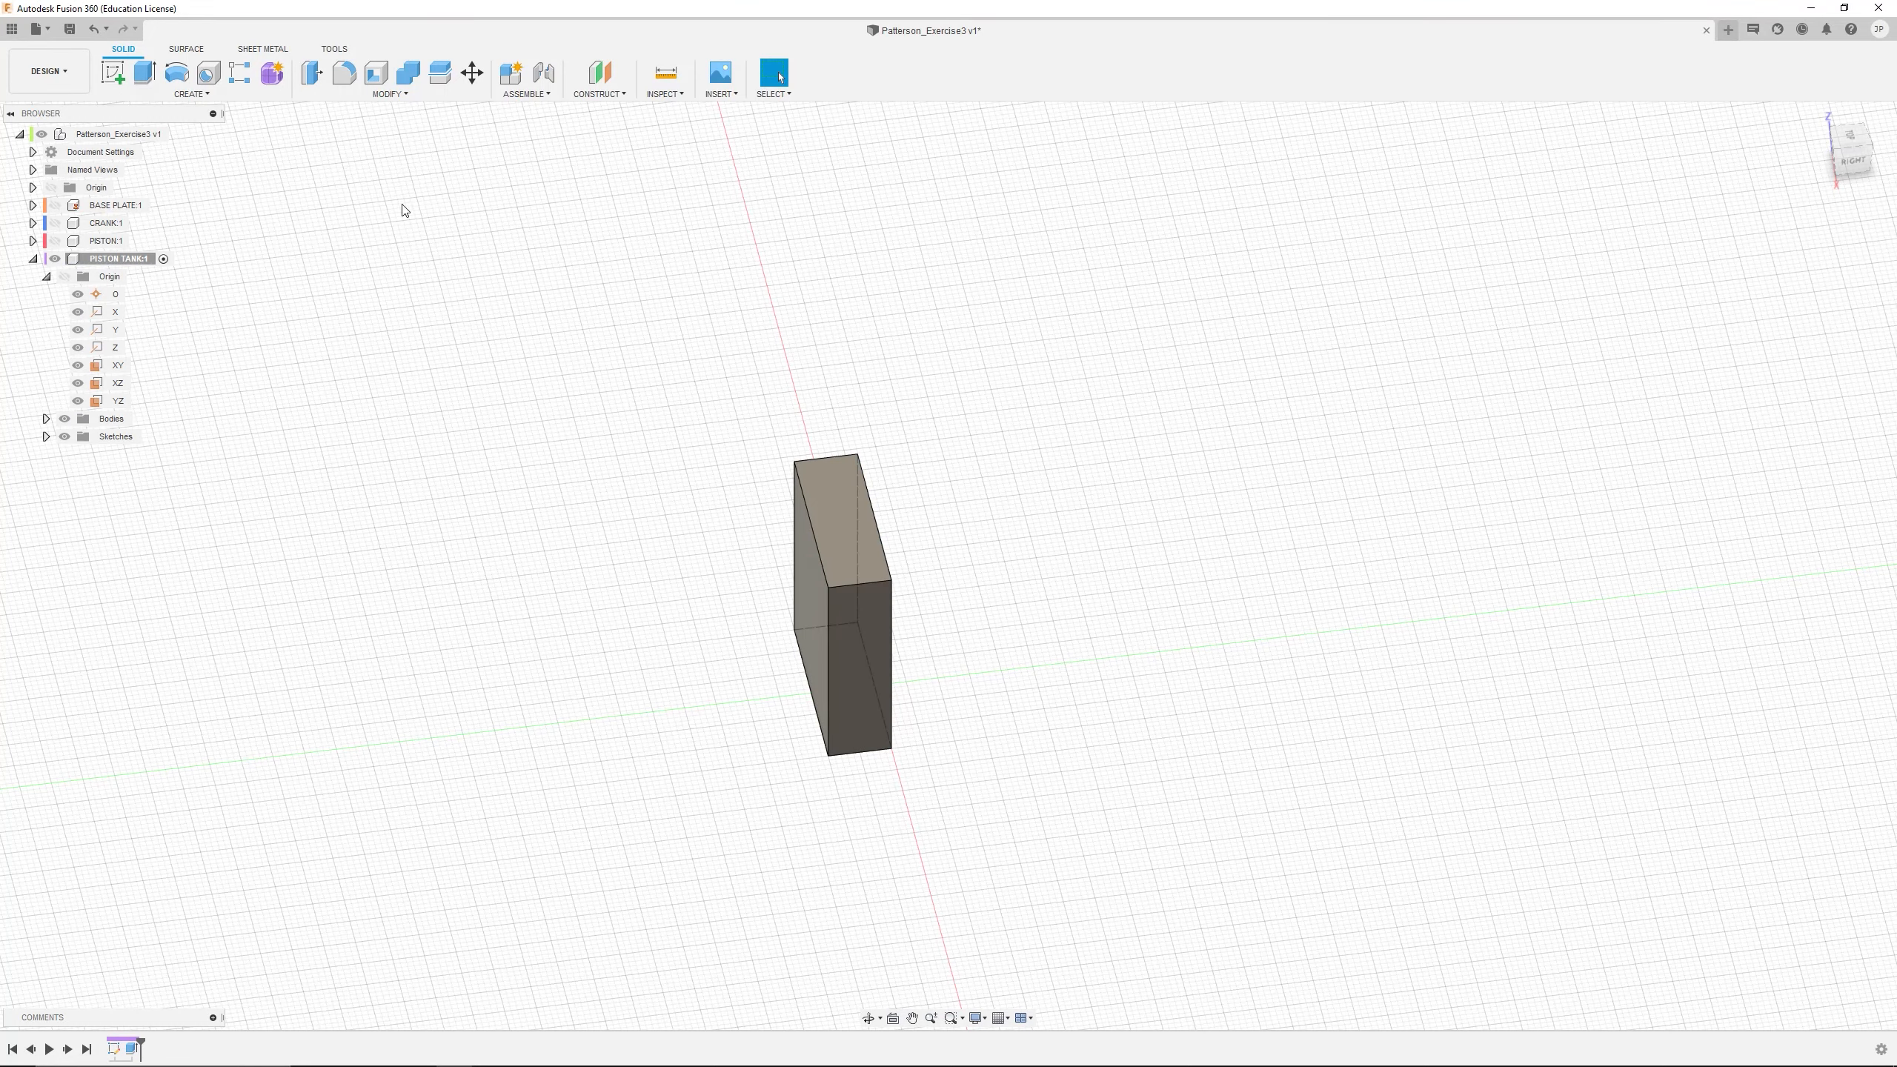
Show the hidden sketch of the PISTON TANK component over its solid block
shift+middle_drag(629, 404, 642, 398)
click(46, 438)
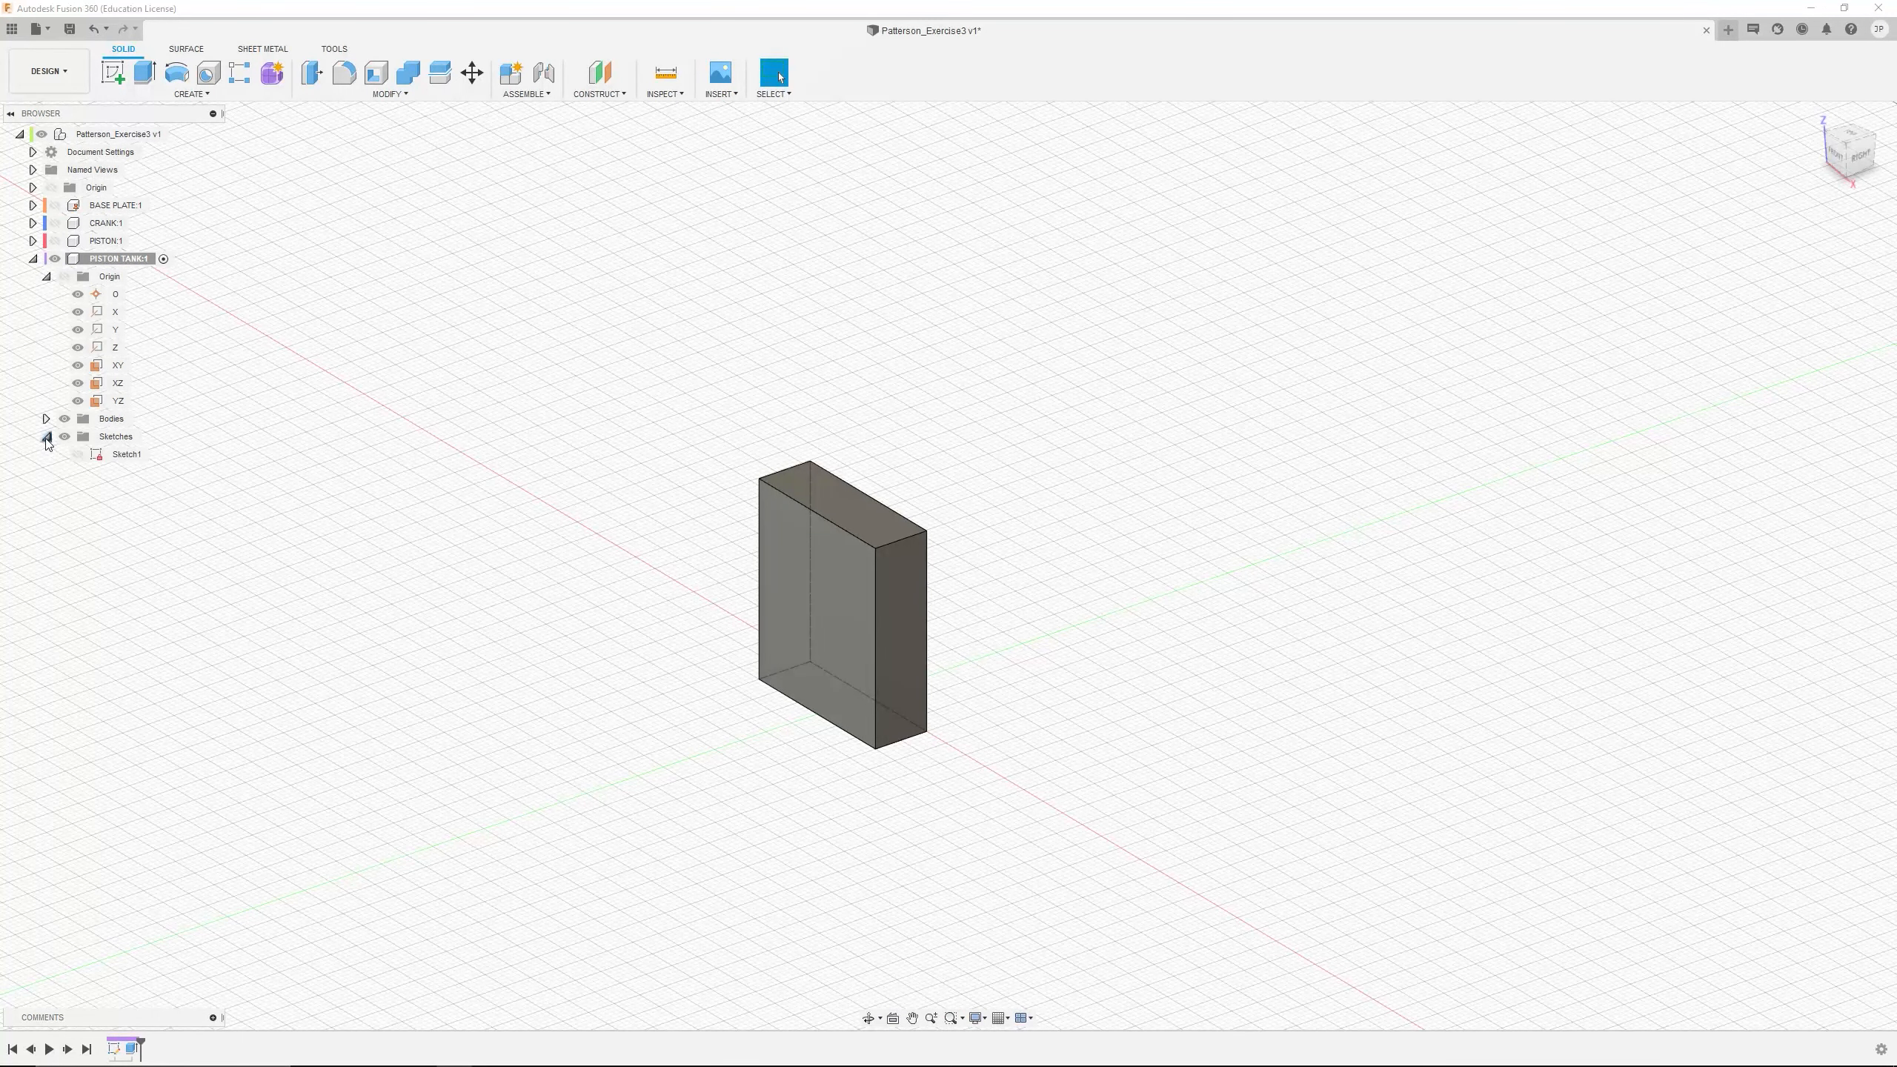
click(78, 454)
Extrude the sketch circle by -4 mm as a joined pin, starting from the block's front face as the start object
mouse_move(783, 635)
shift+middle_down()
mouse_move(868, 637)
mouse_move(738, 641)
mouse_move(825, 680)
mouse_move(919, 681)
mouse_move(896, 677)
shift+middle_up()
click(869, 664)
click(149, 70)
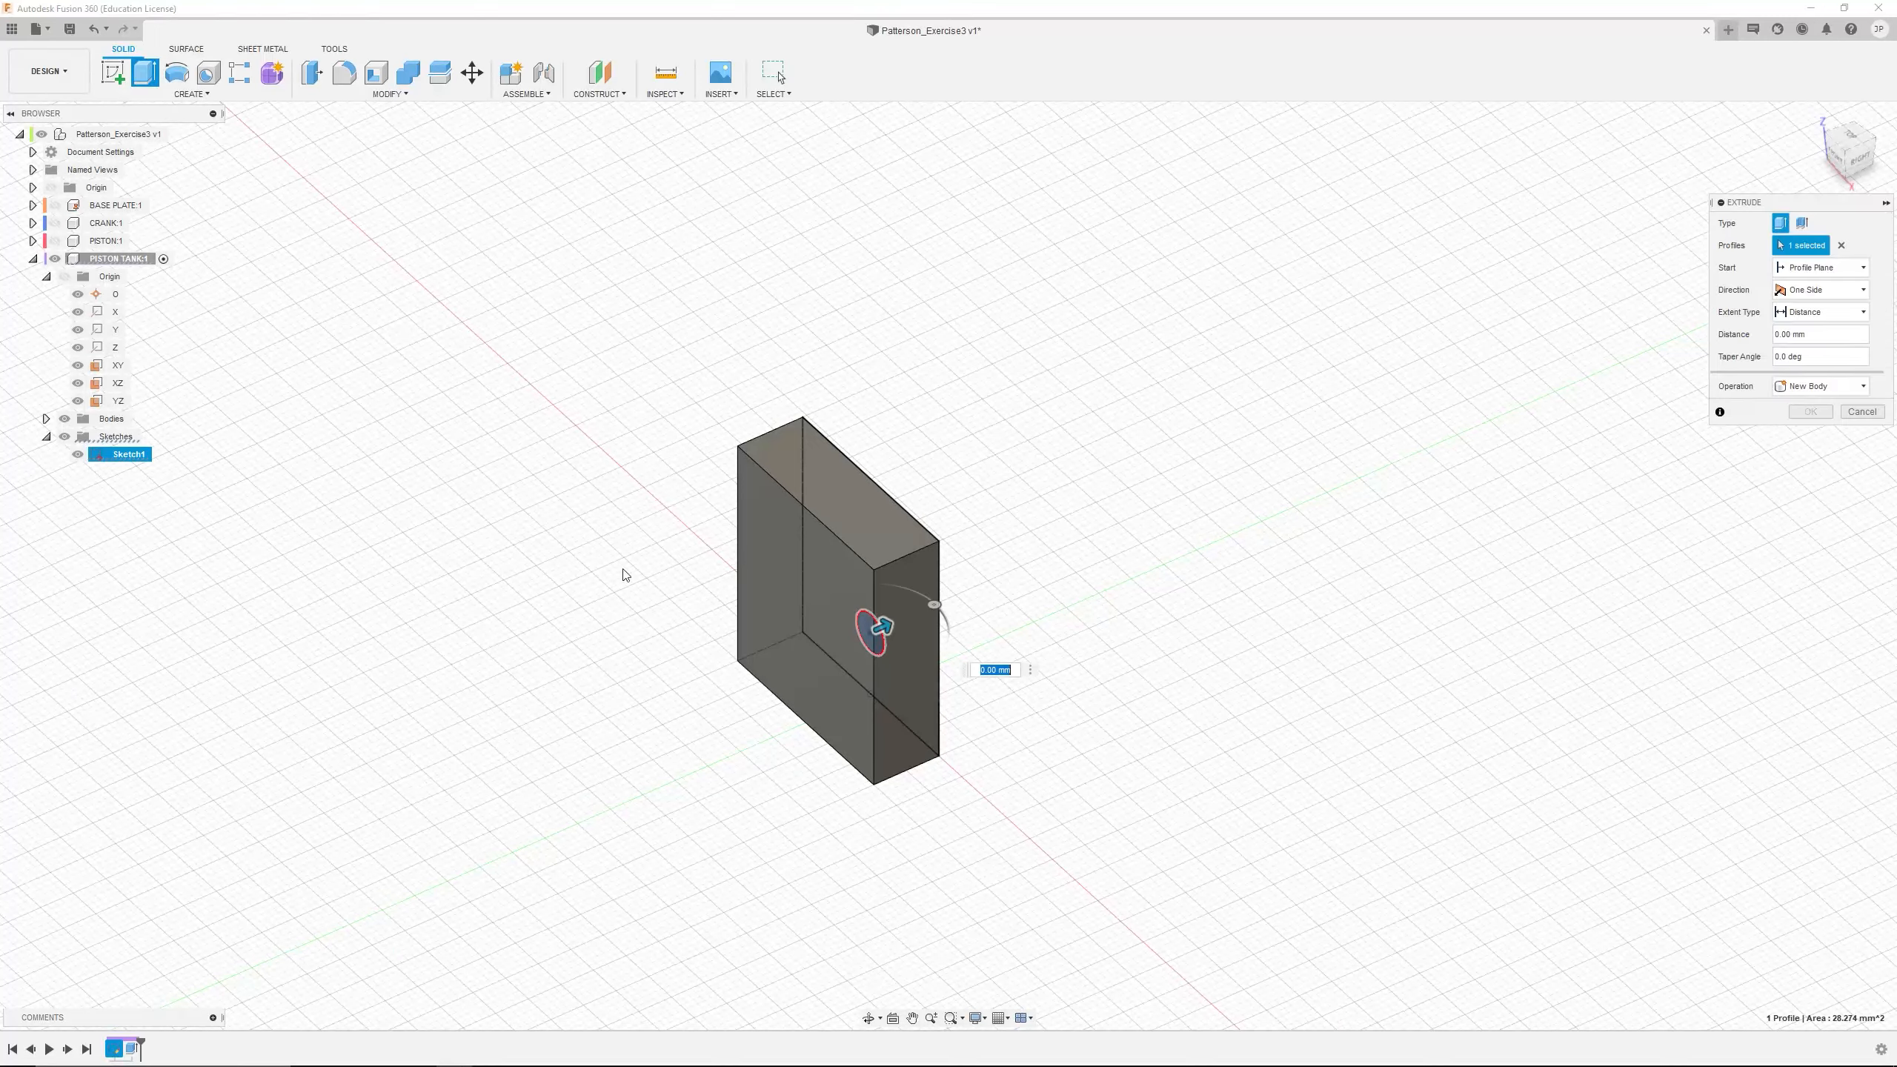
click(1834, 268)
click(1825, 327)
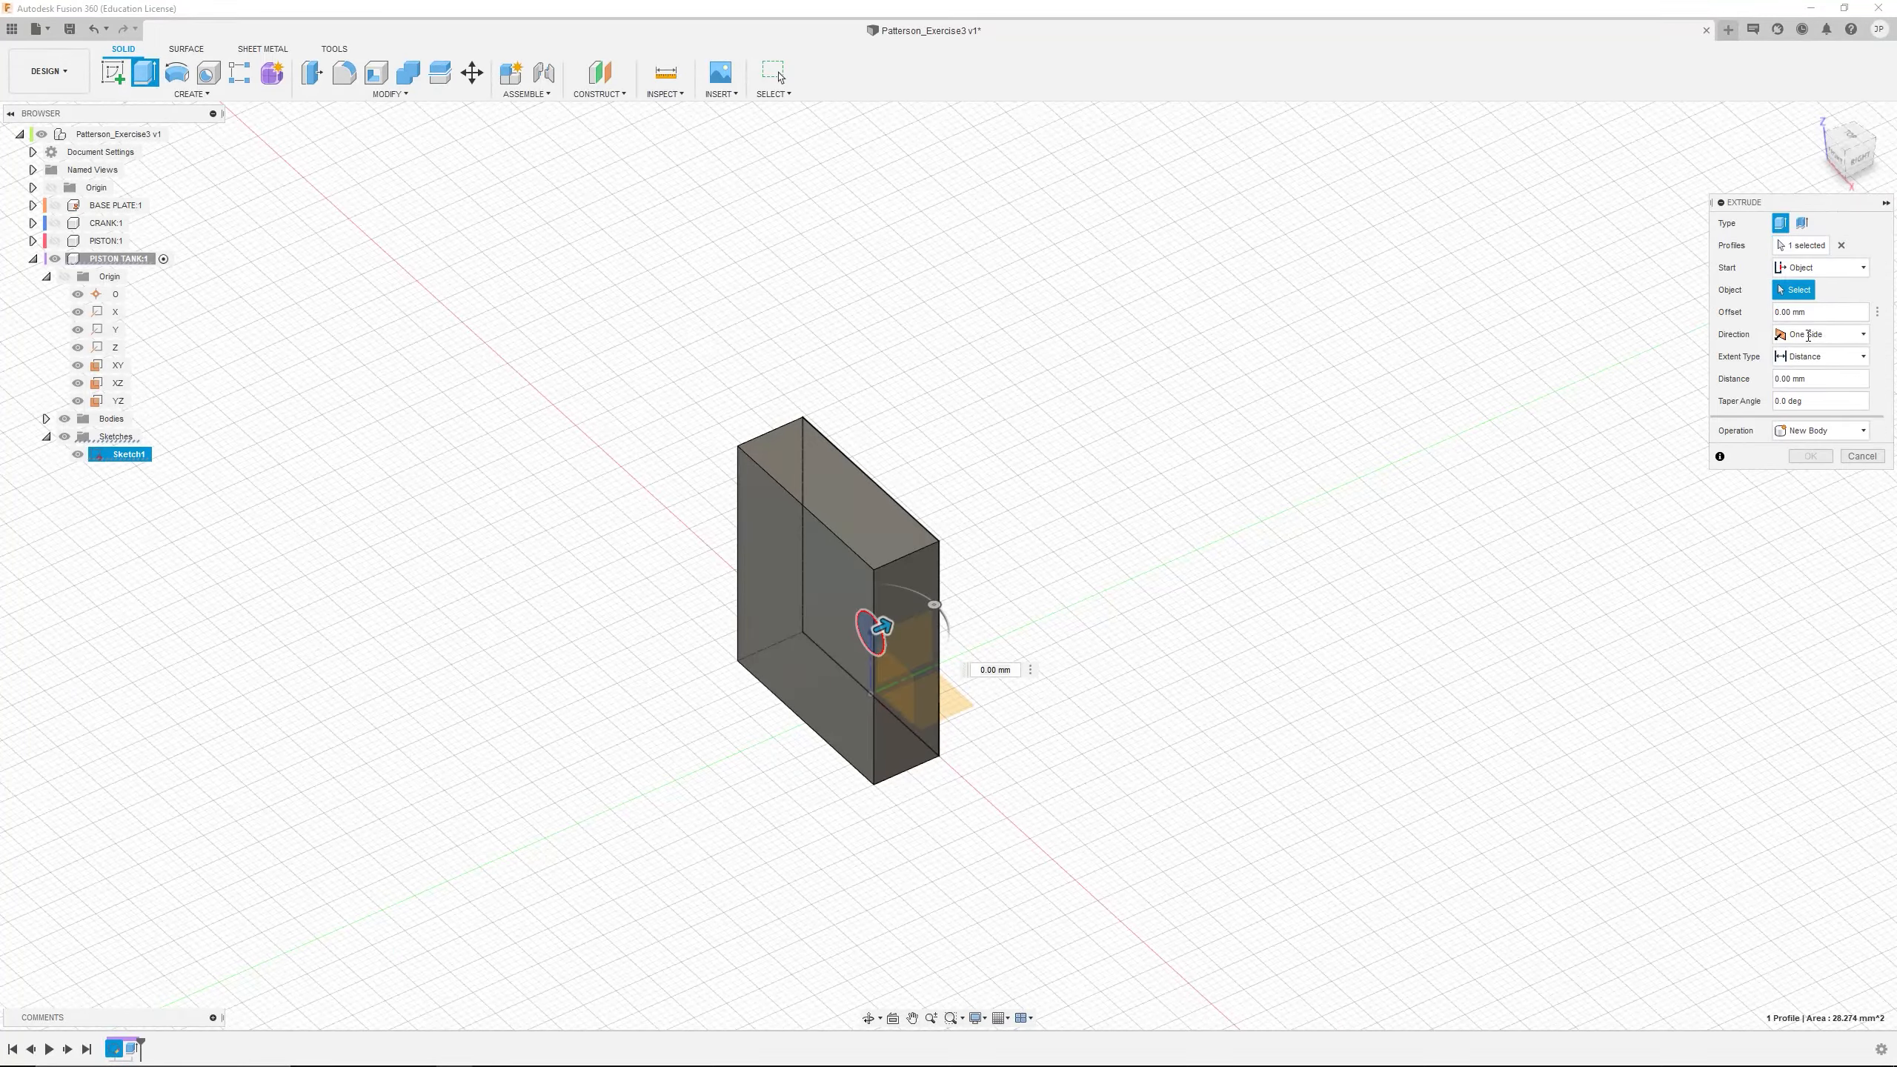
click(820, 664)
drag(822, 663, 795, 673)
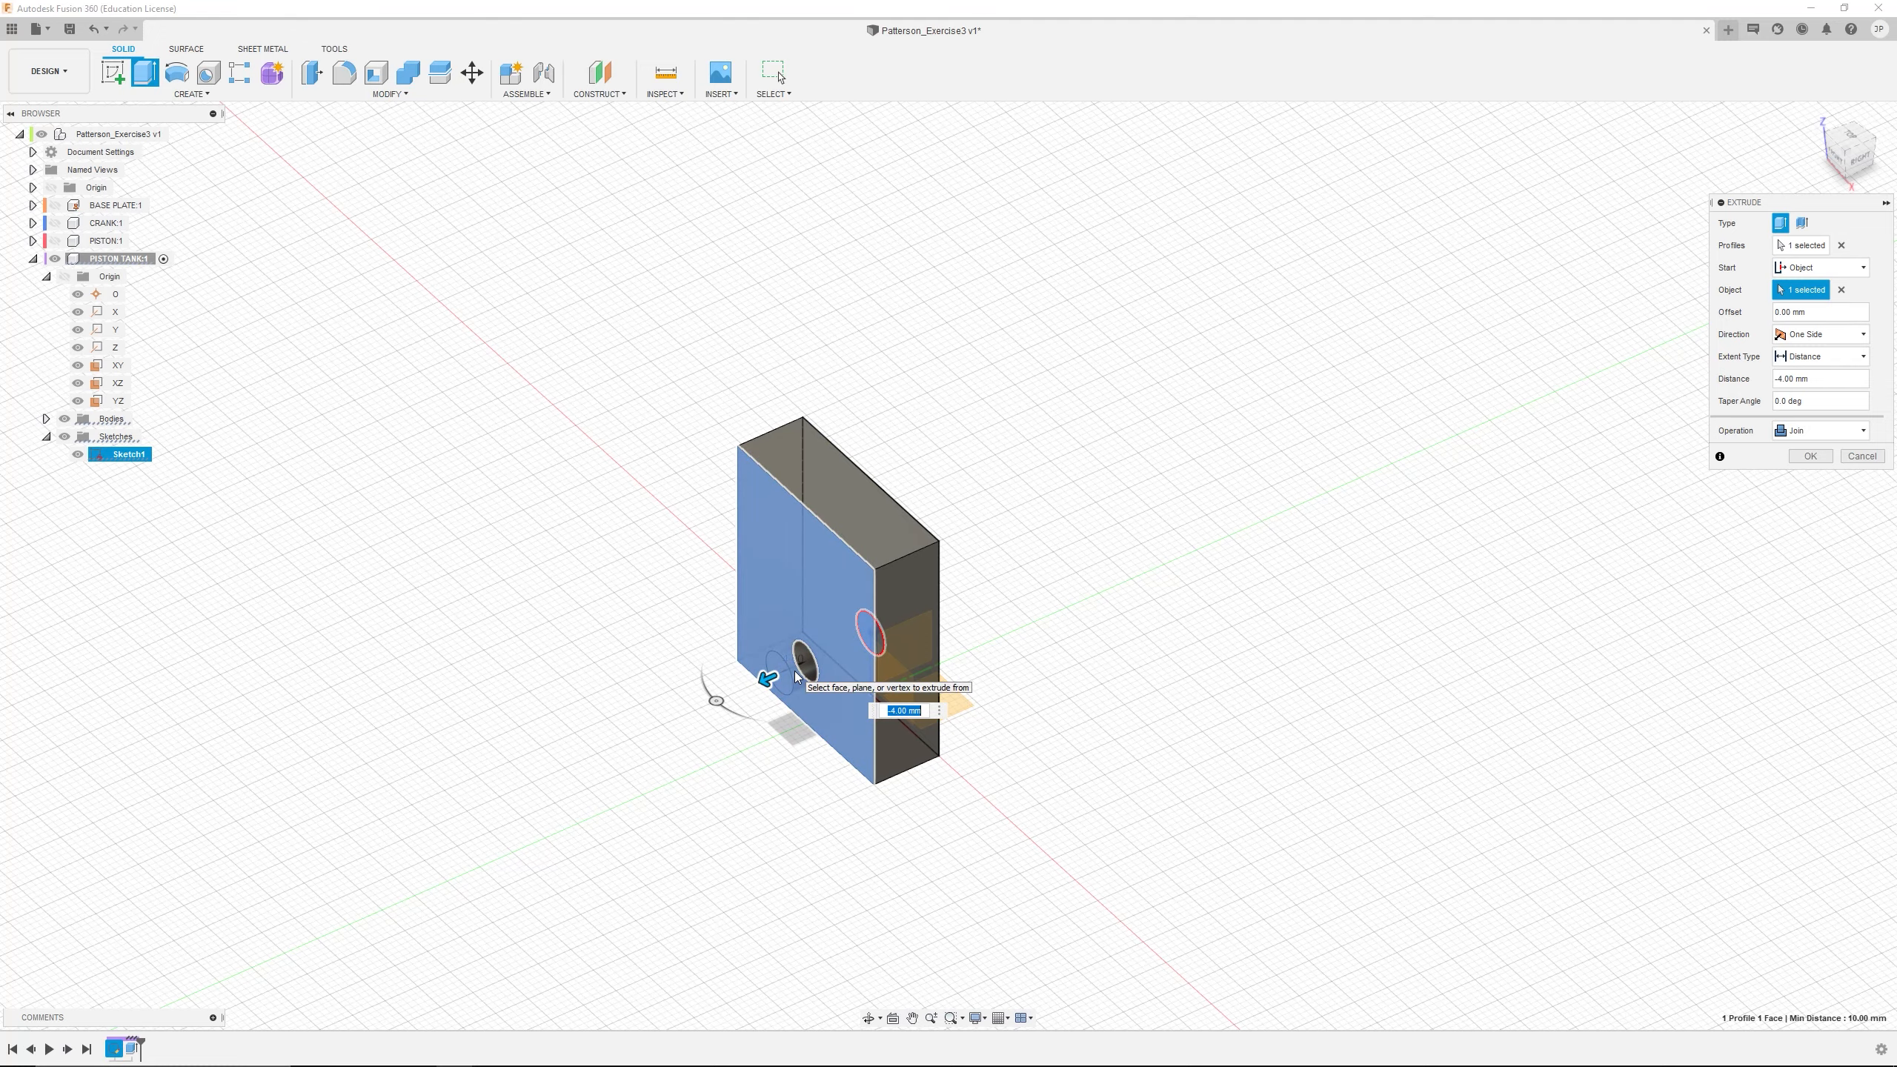
key(Return)
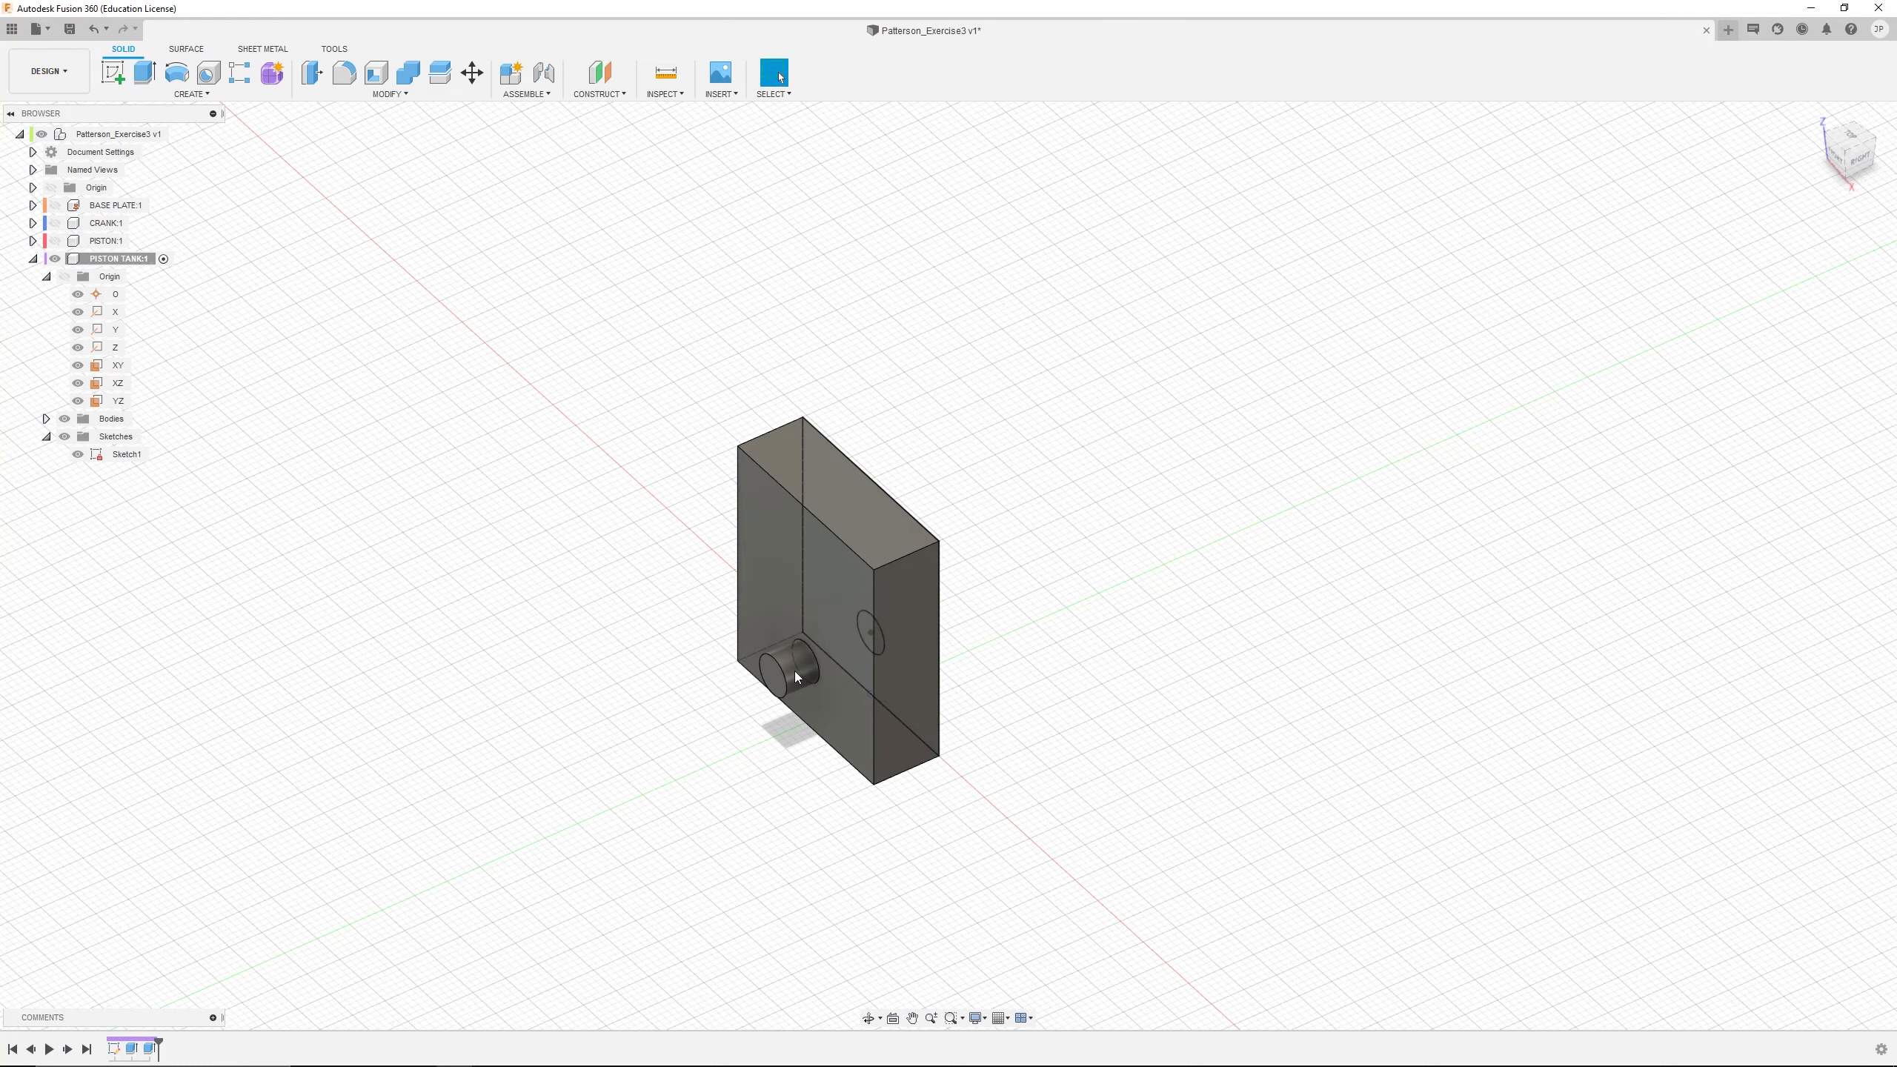
Collapse the PISTON TANK's contents, activate the top-level assembly and show the BASE PLATE, CRANK and PISTON components
shift+middle_drag(321, 533, 373, 511)
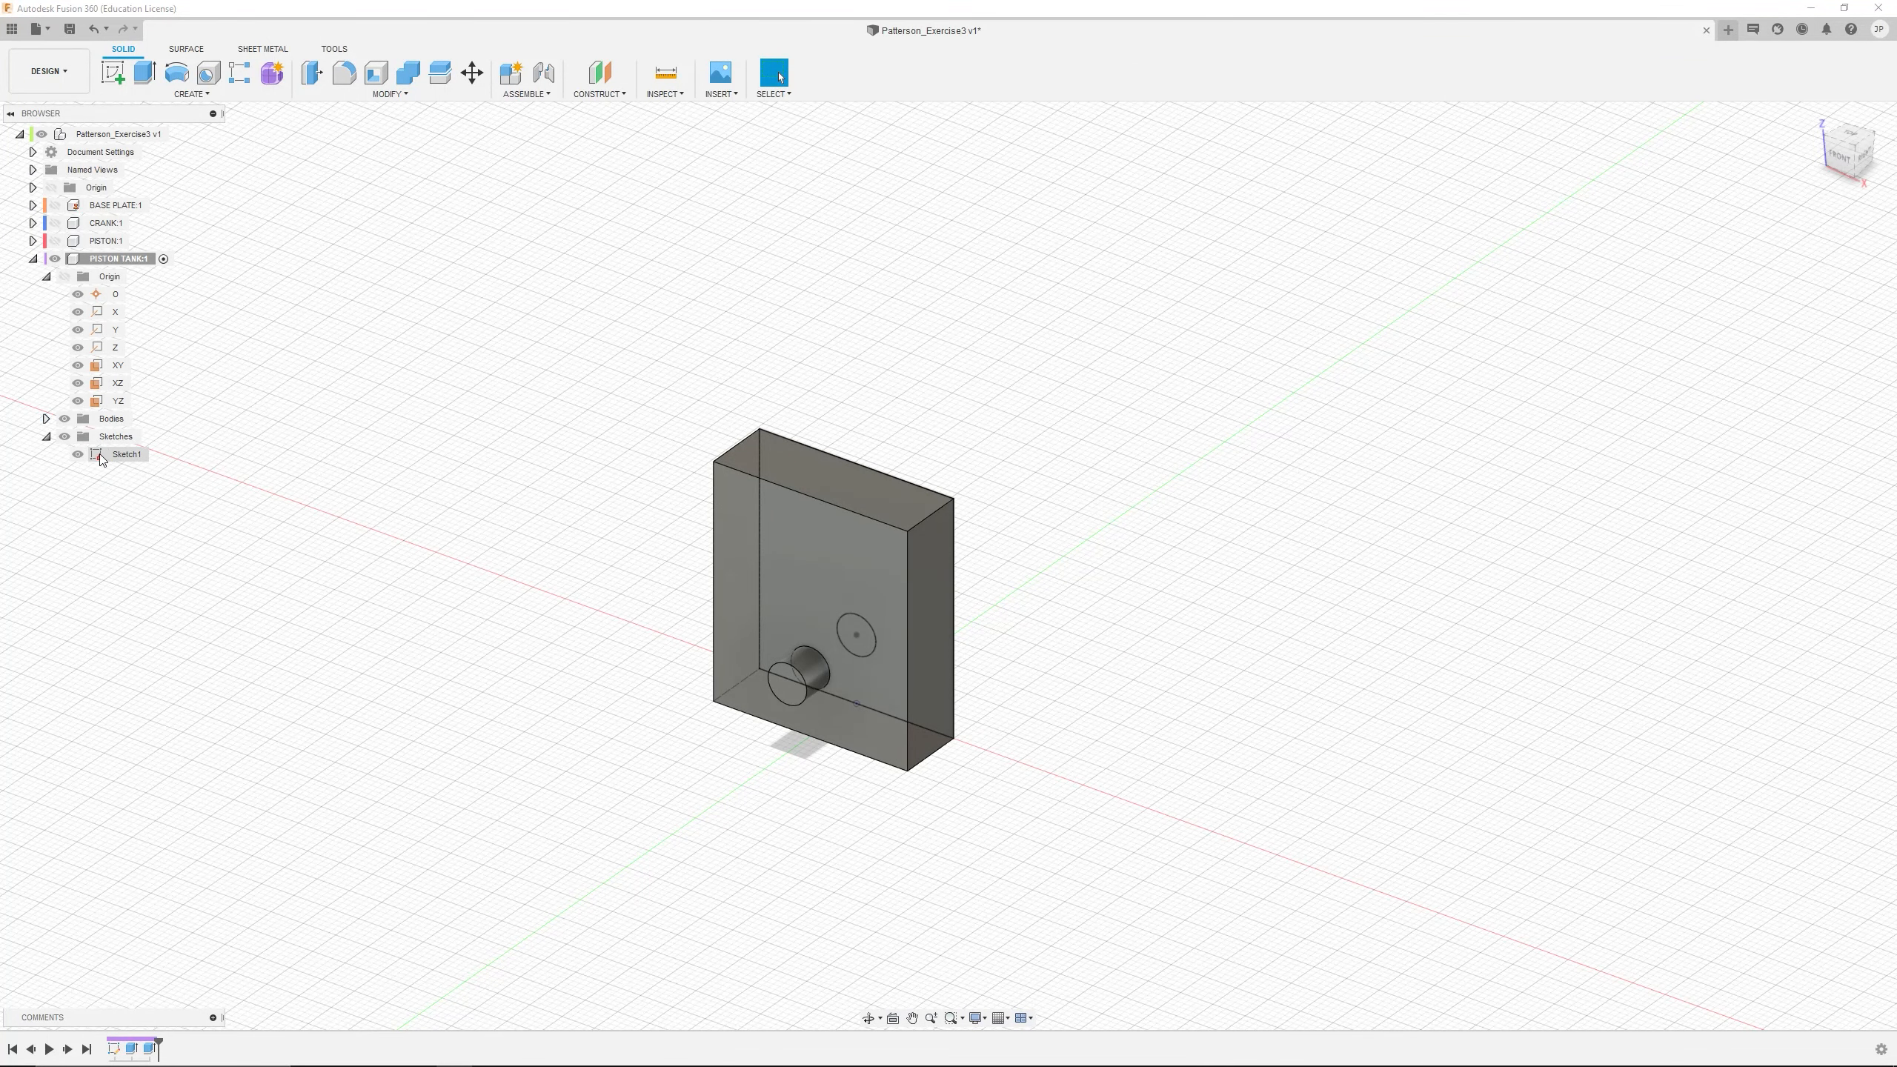
click(45, 437)
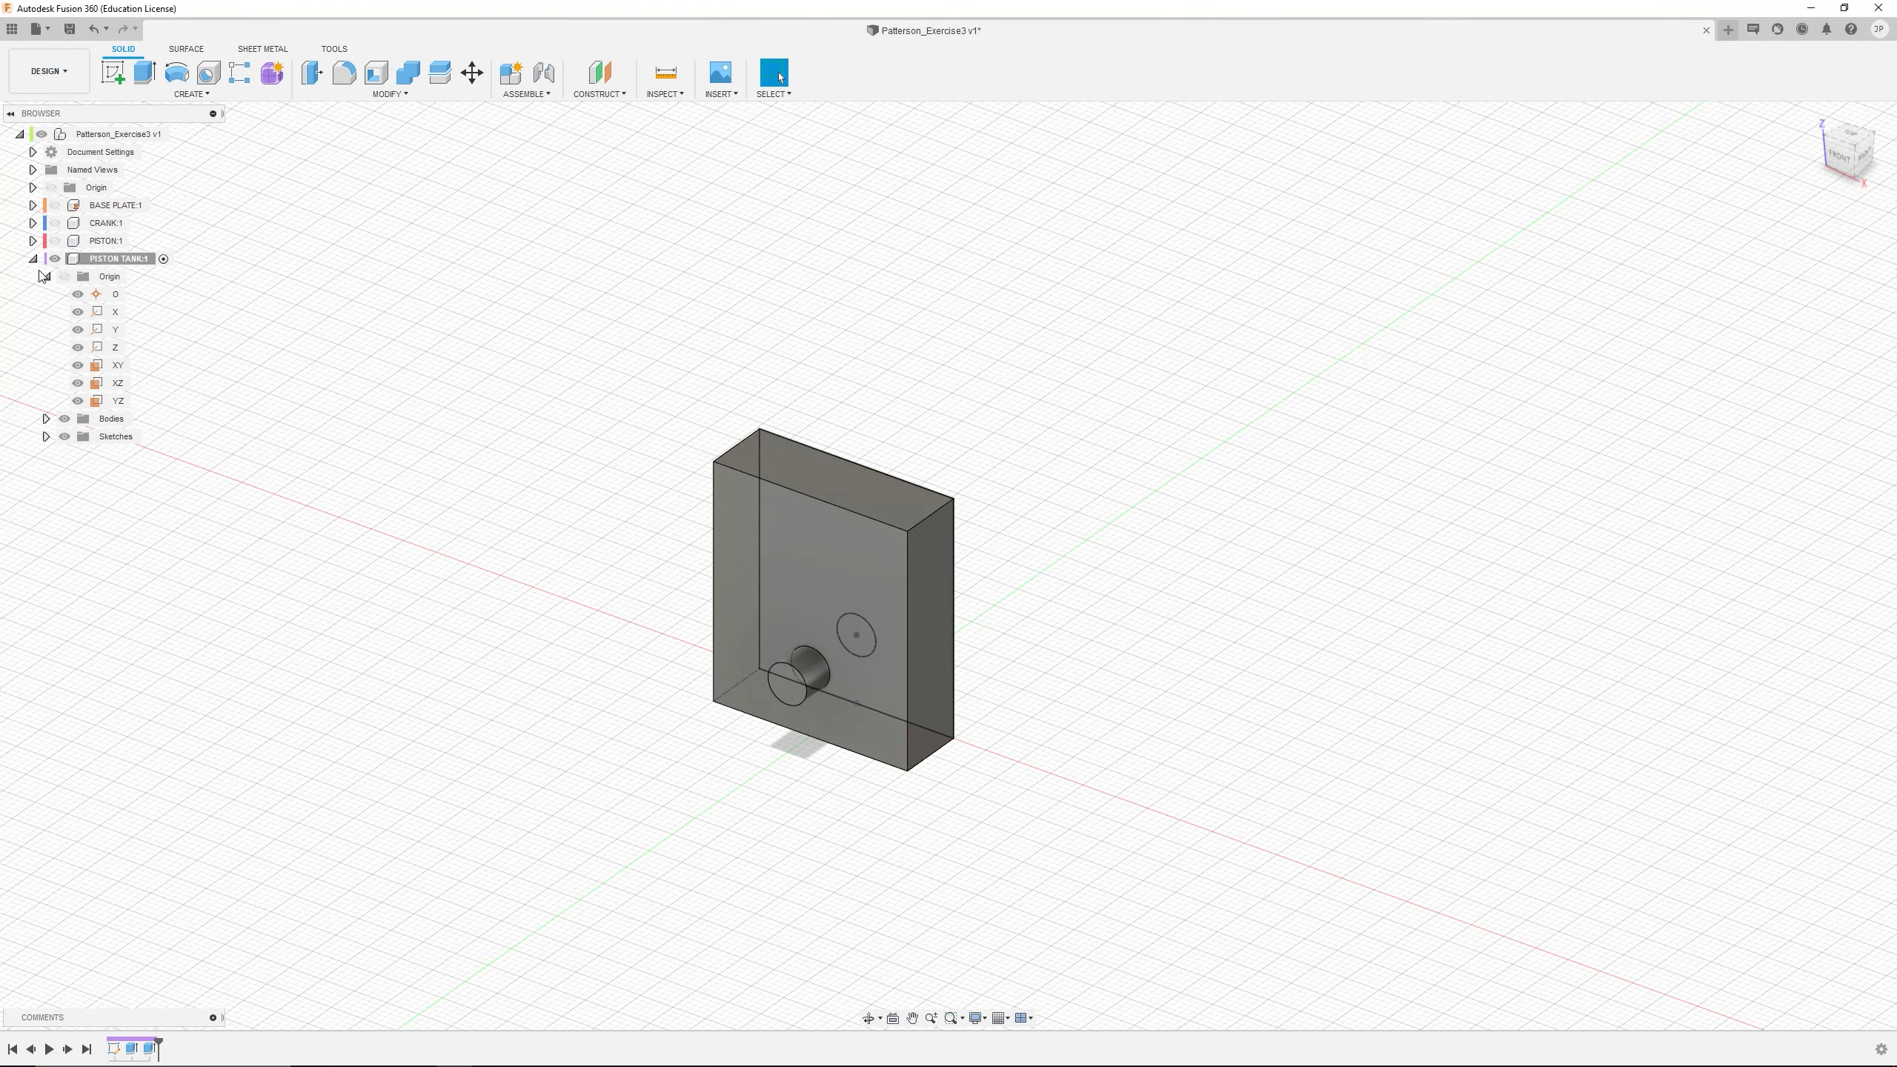
click(46, 276)
click(33, 259)
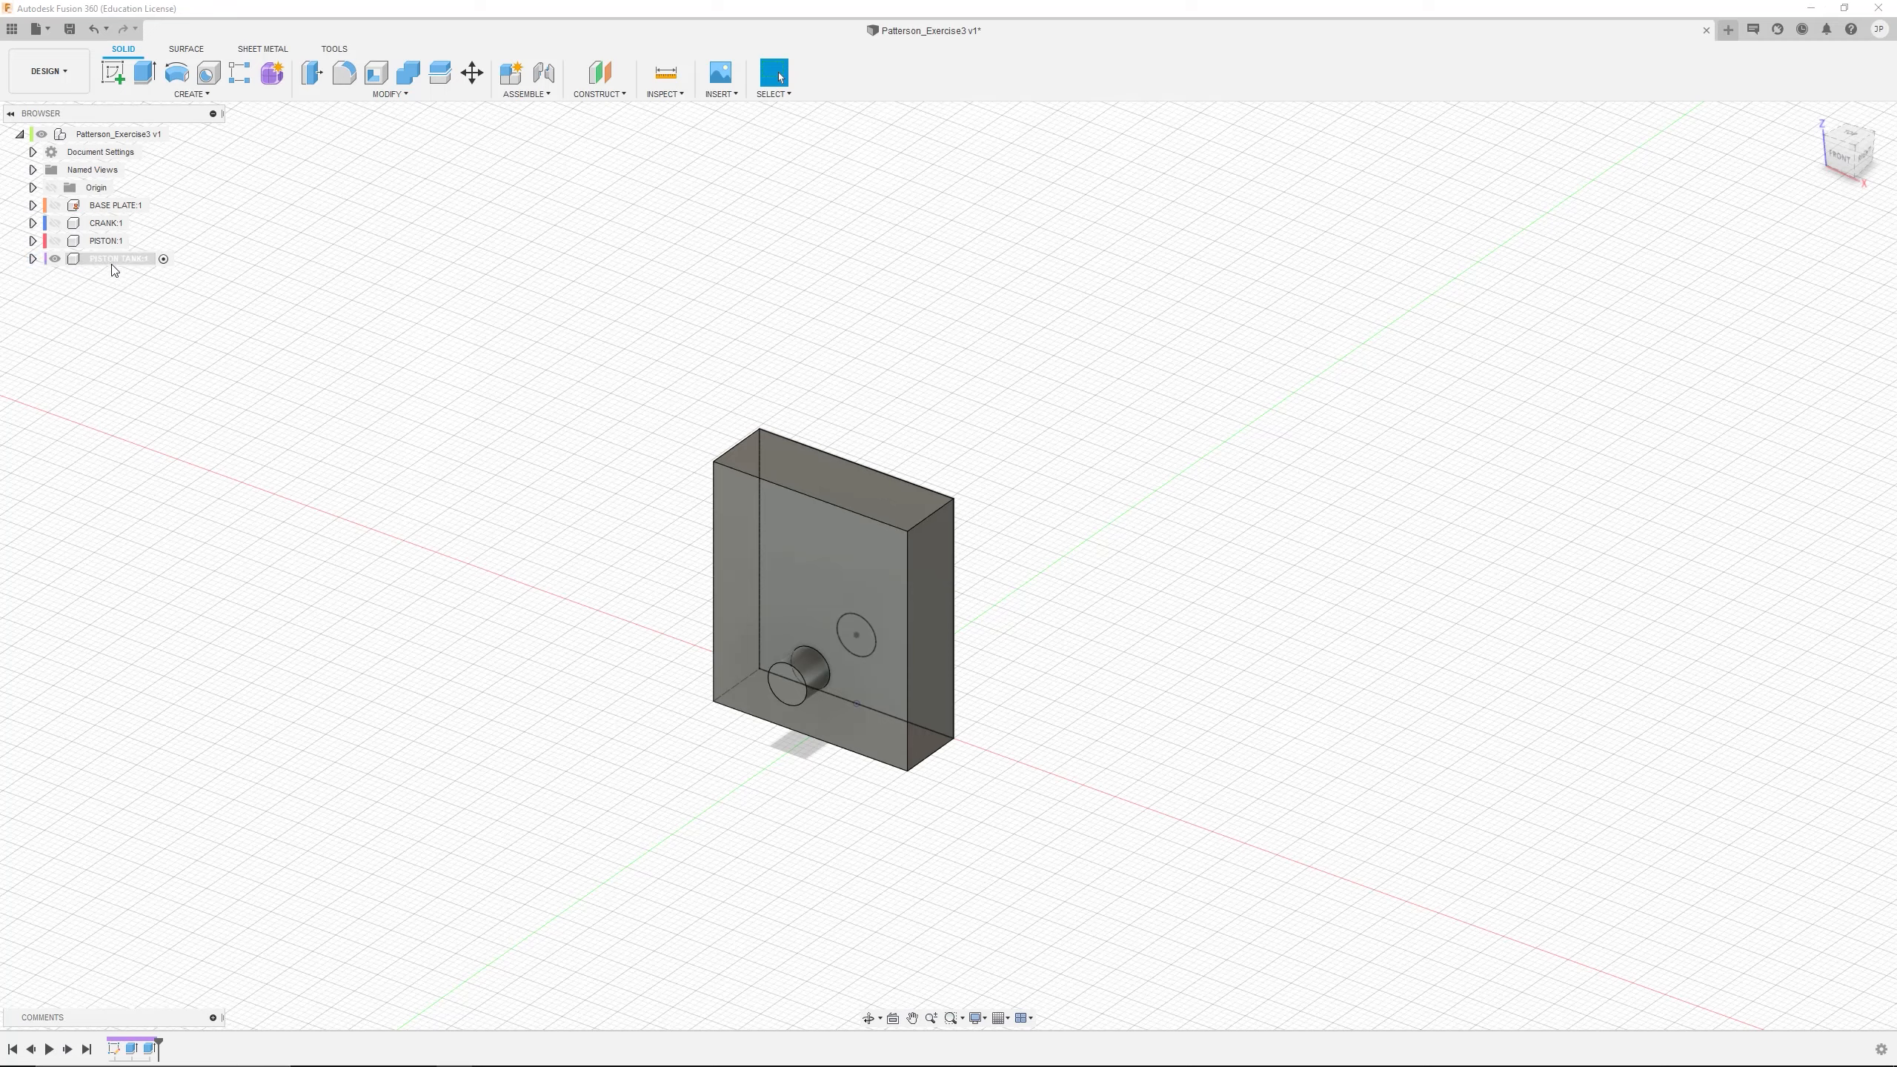
click(171, 135)
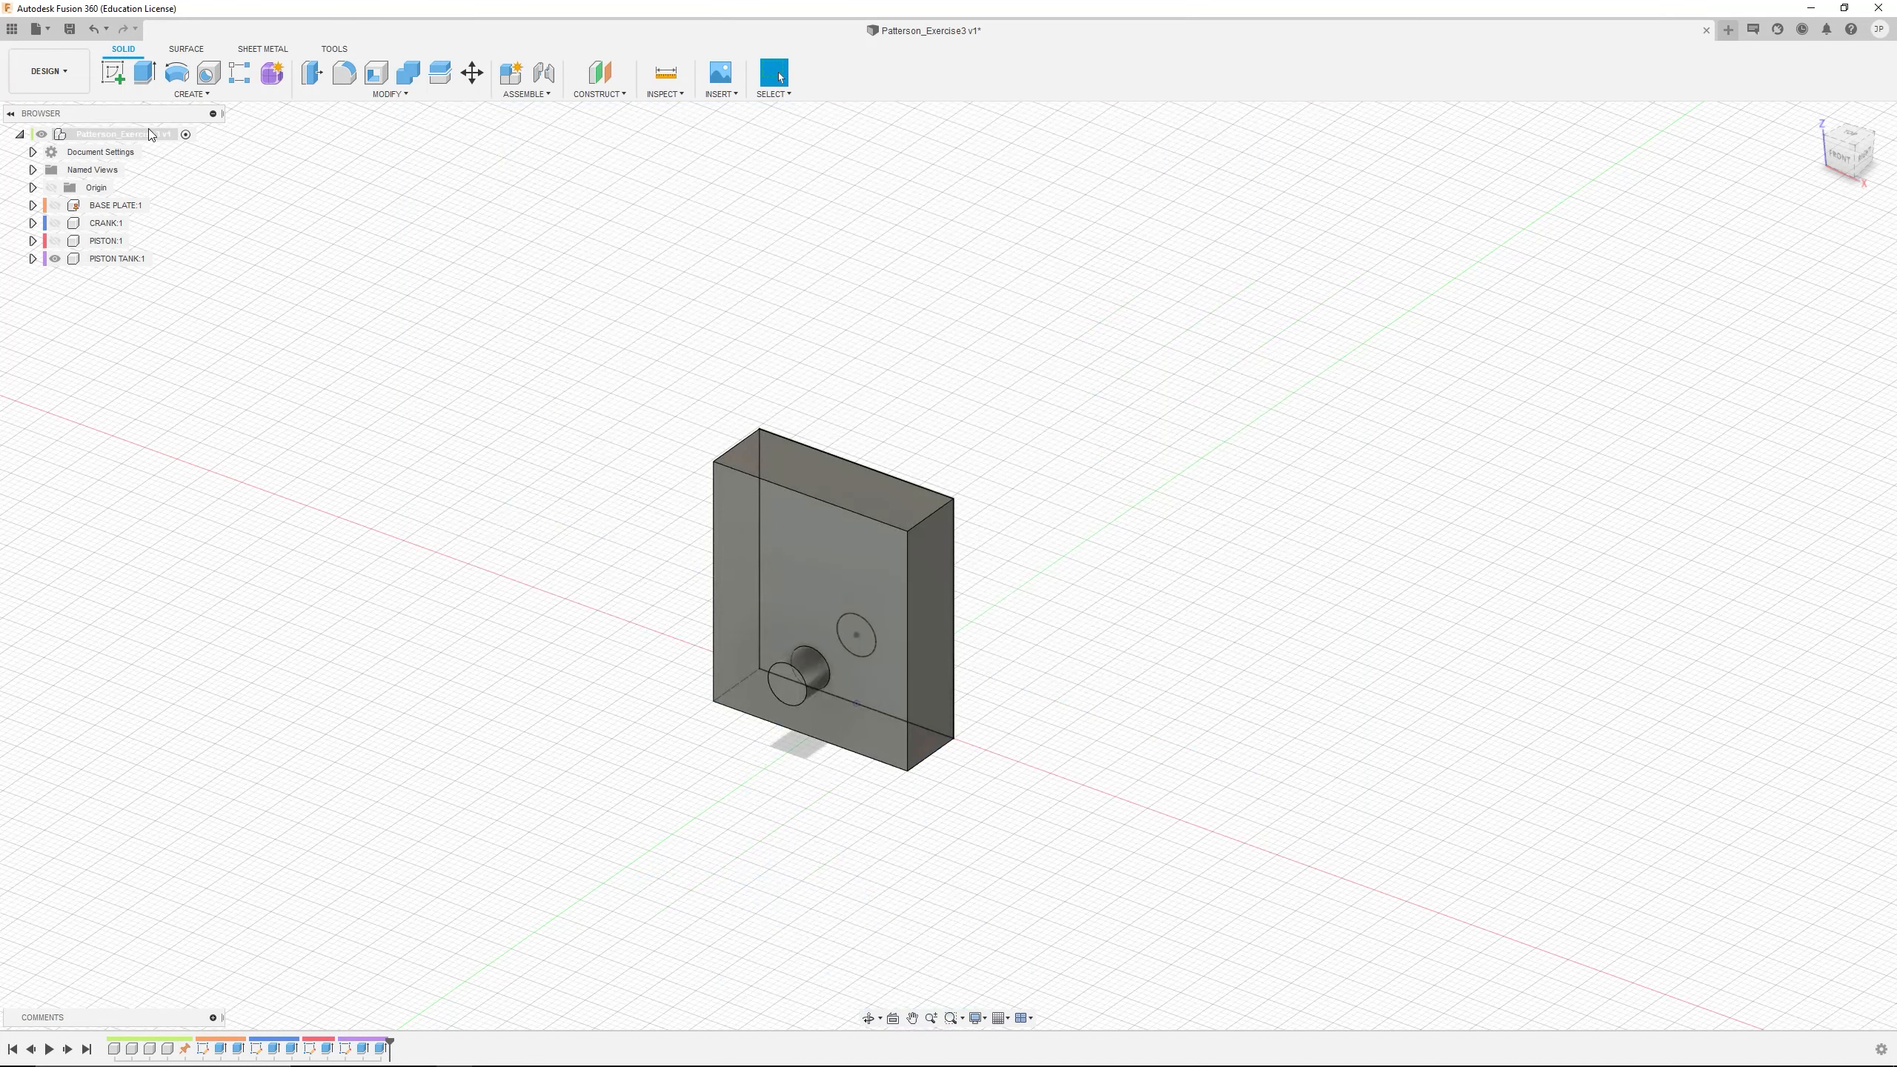
click(56, 206)
click(56, 223)
click(55, 241)
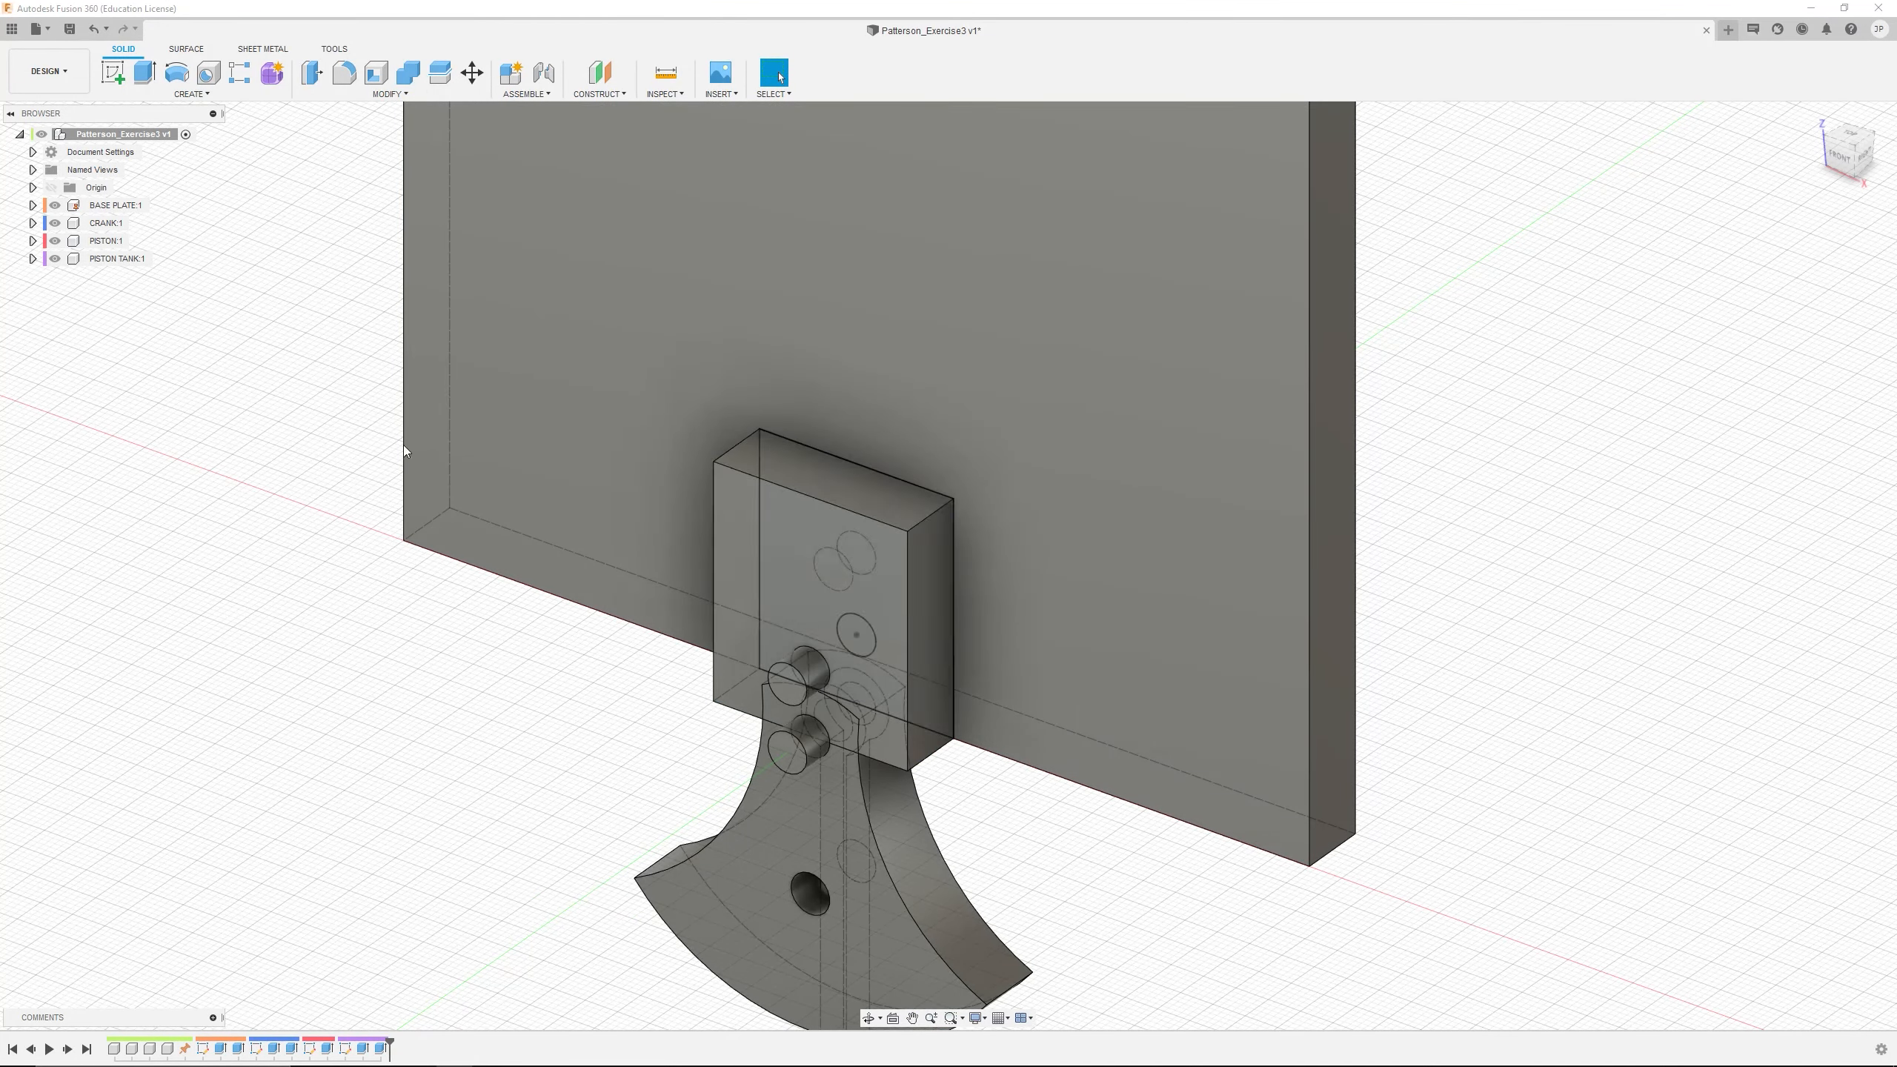
Move the PISTON TANK, CRANK and PISTON out of the overlap and over to the right side of the BASE PLATE
scroll(709, 514, up, 3)
scroll(879, 527, down, 10)
shift+middle_drag(916, 495, 952, 576)
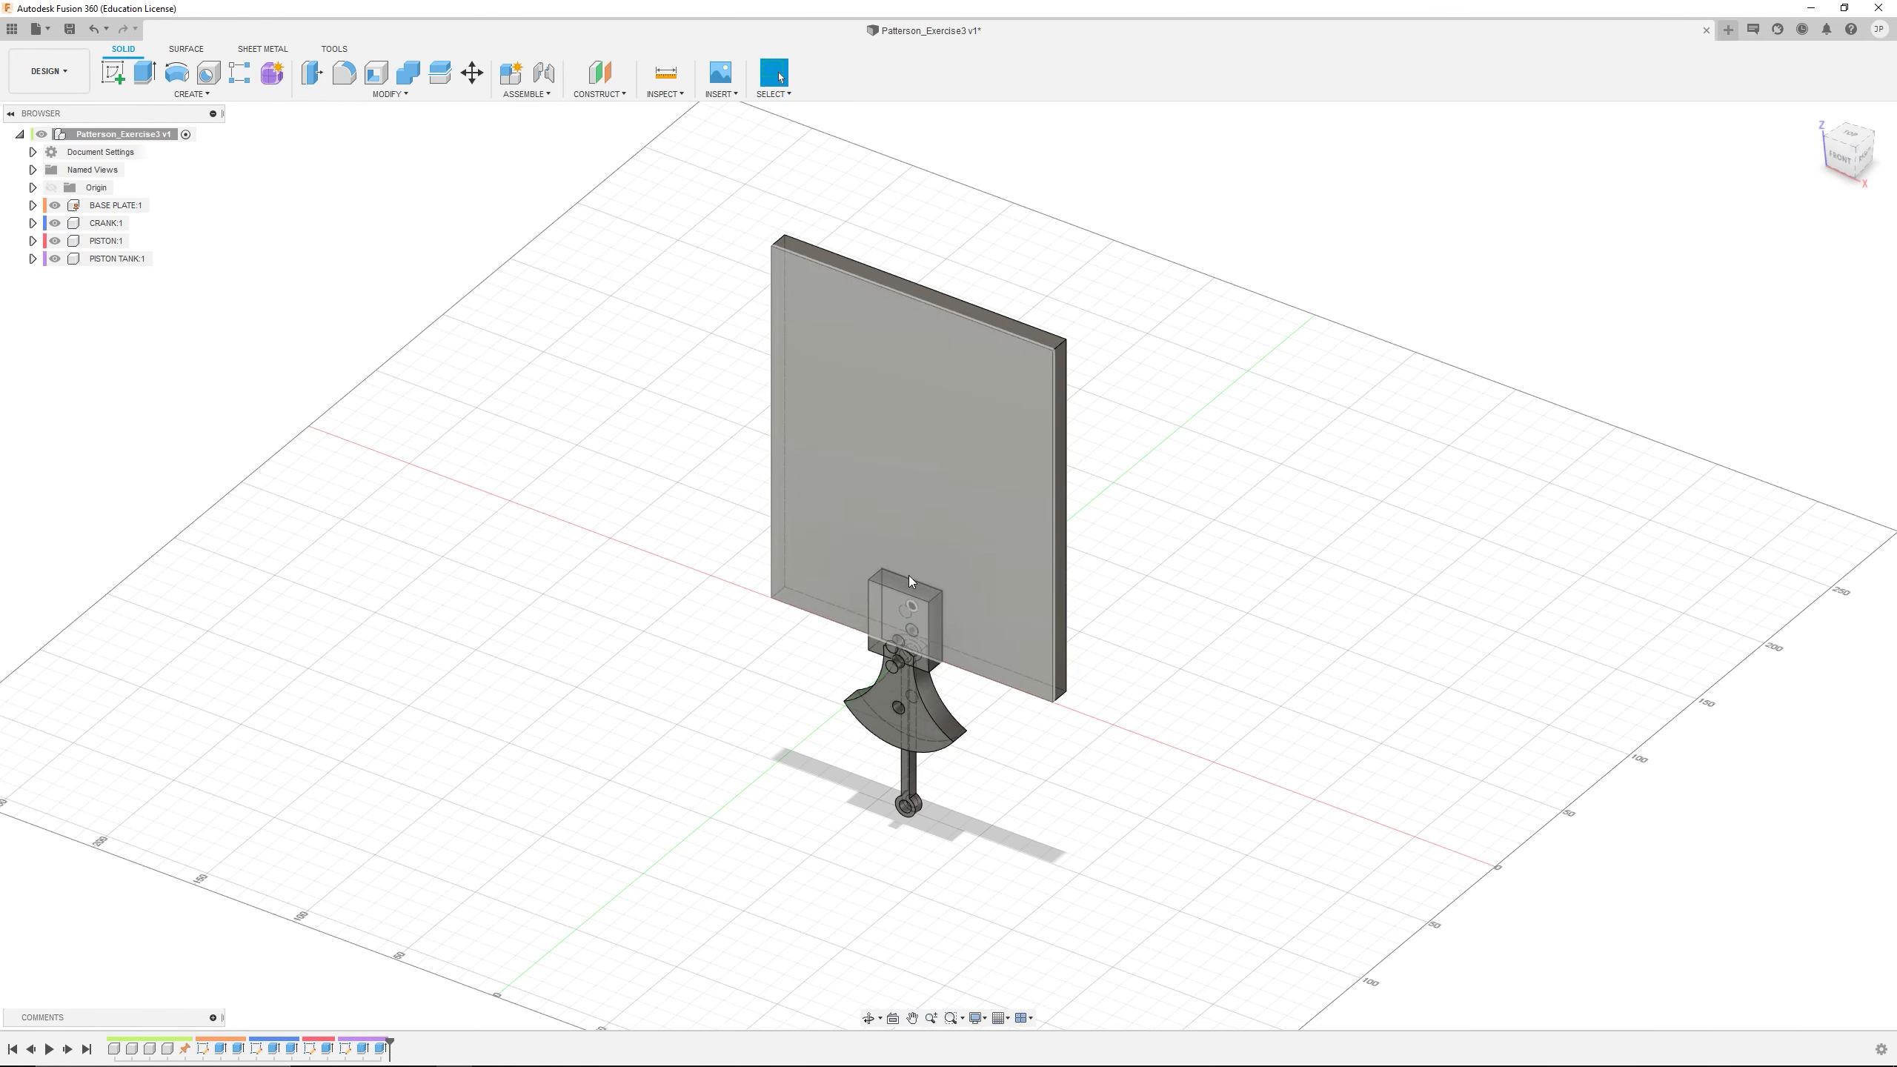
drag(908, 605, 560, 482)
drag(890, 681, 1218, 682)
drag(689, 549, 1175, 497)
drag(543, 476, 1306, 565)
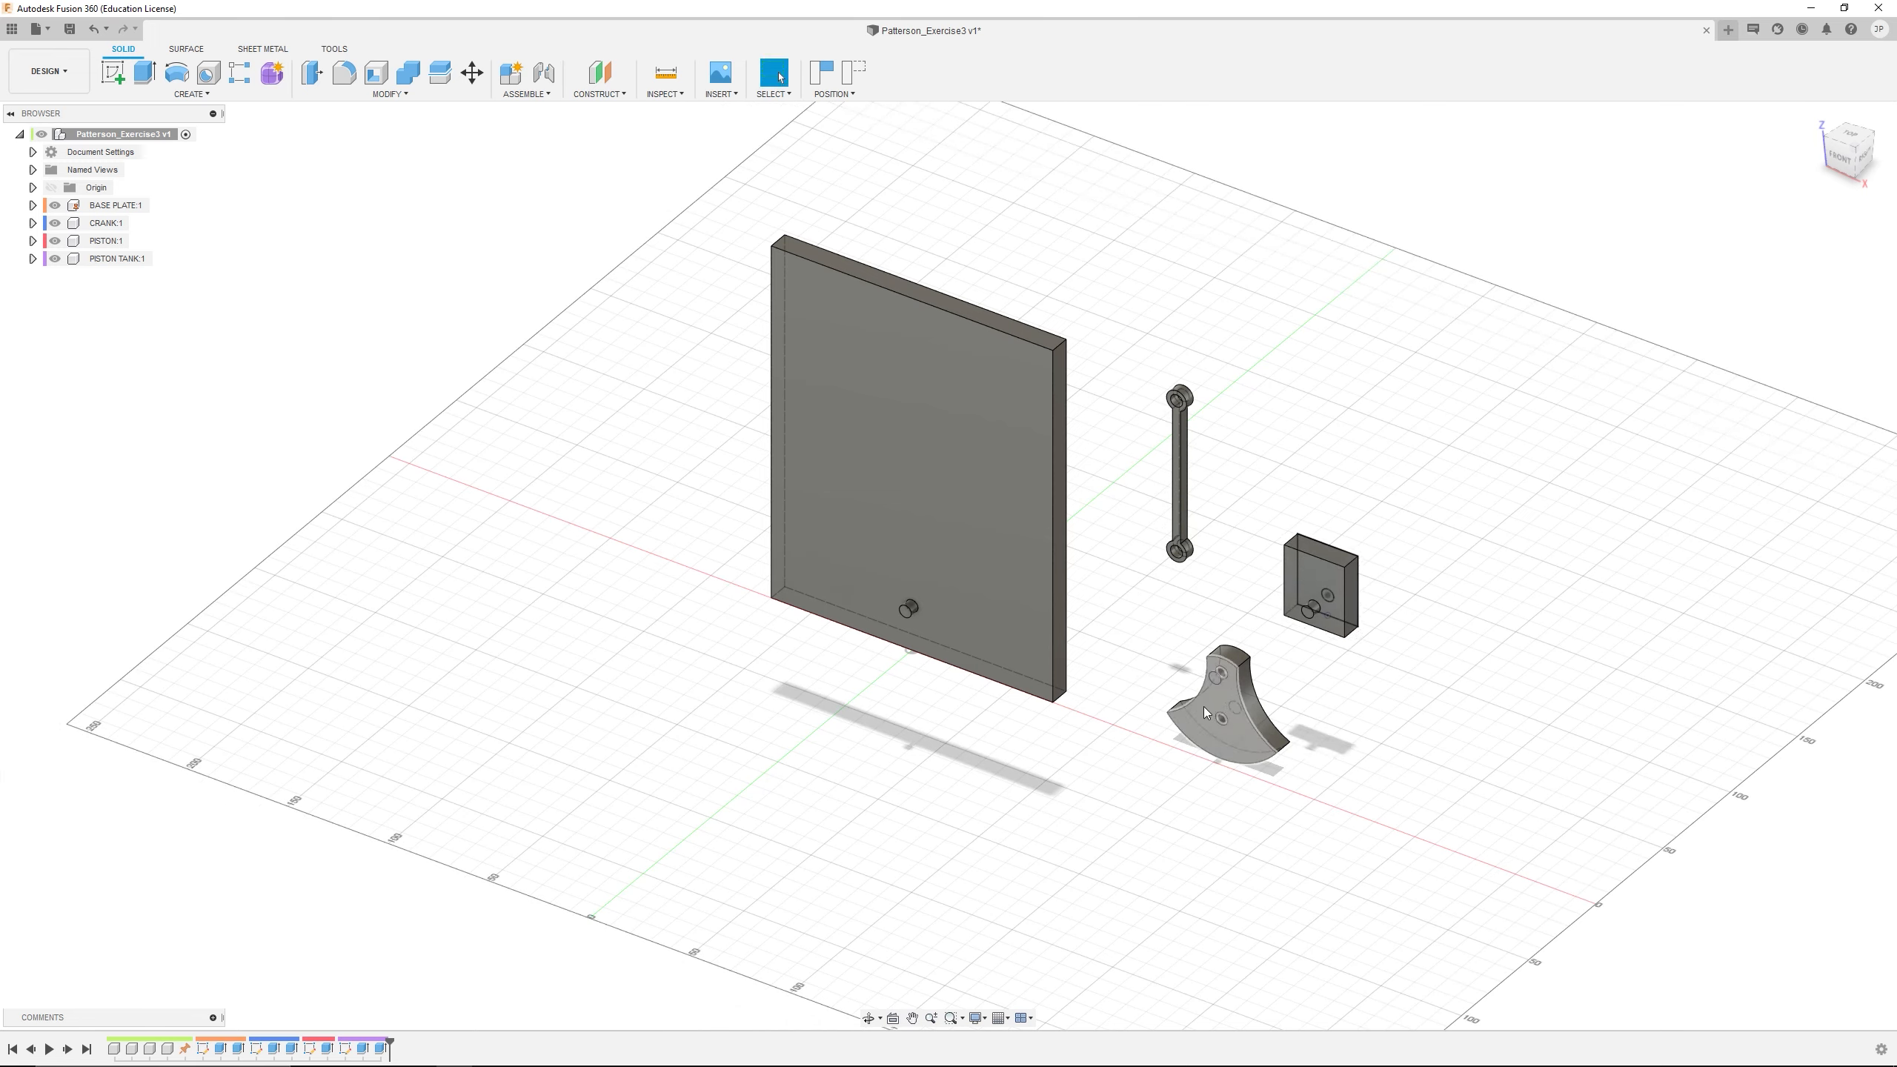
Spread the loose parts apart, with the PISTON TANK nearest the BASE PLATE, the PISTON beyond it and the CRANK farthest away
drag(1228, 723, 1483, 813)
drag(1328, 576, 1341, 513)
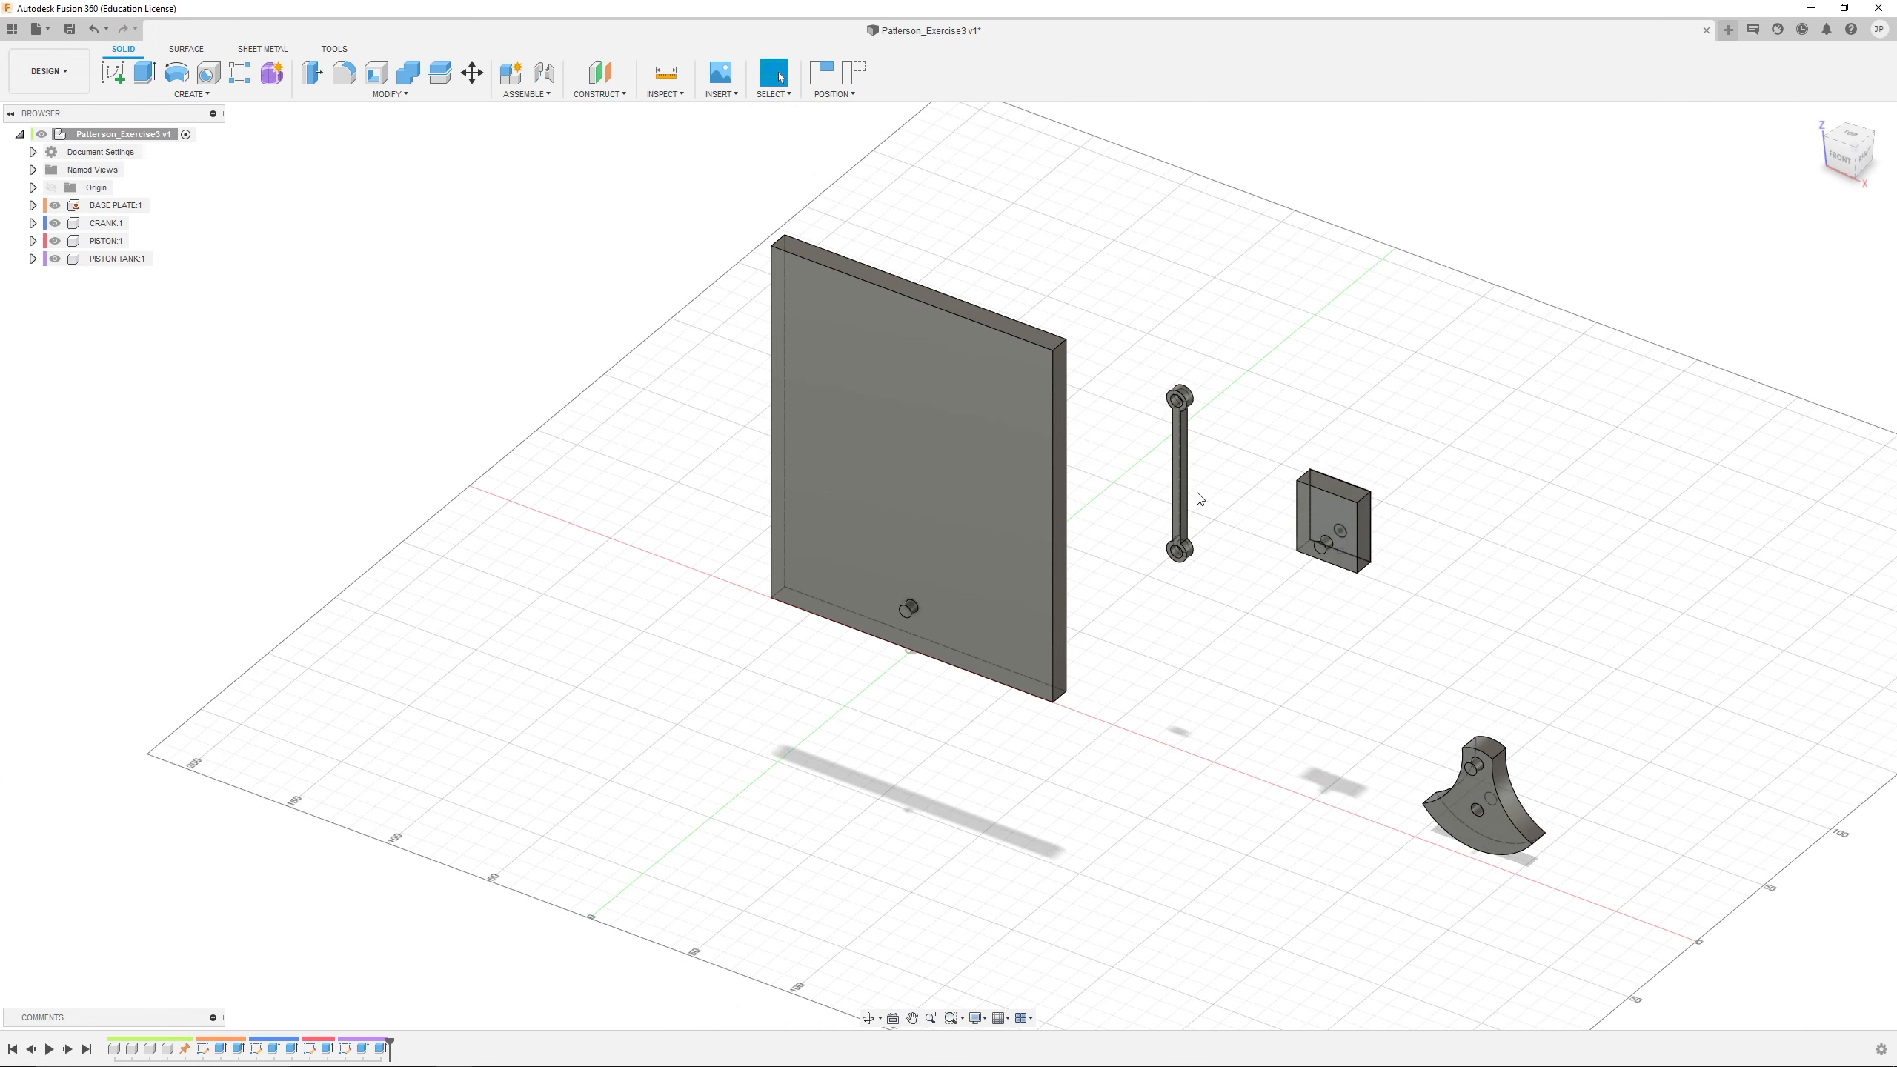
drag(1181, 495, 1467, 554)
scroll(1467, 555, up, 6)
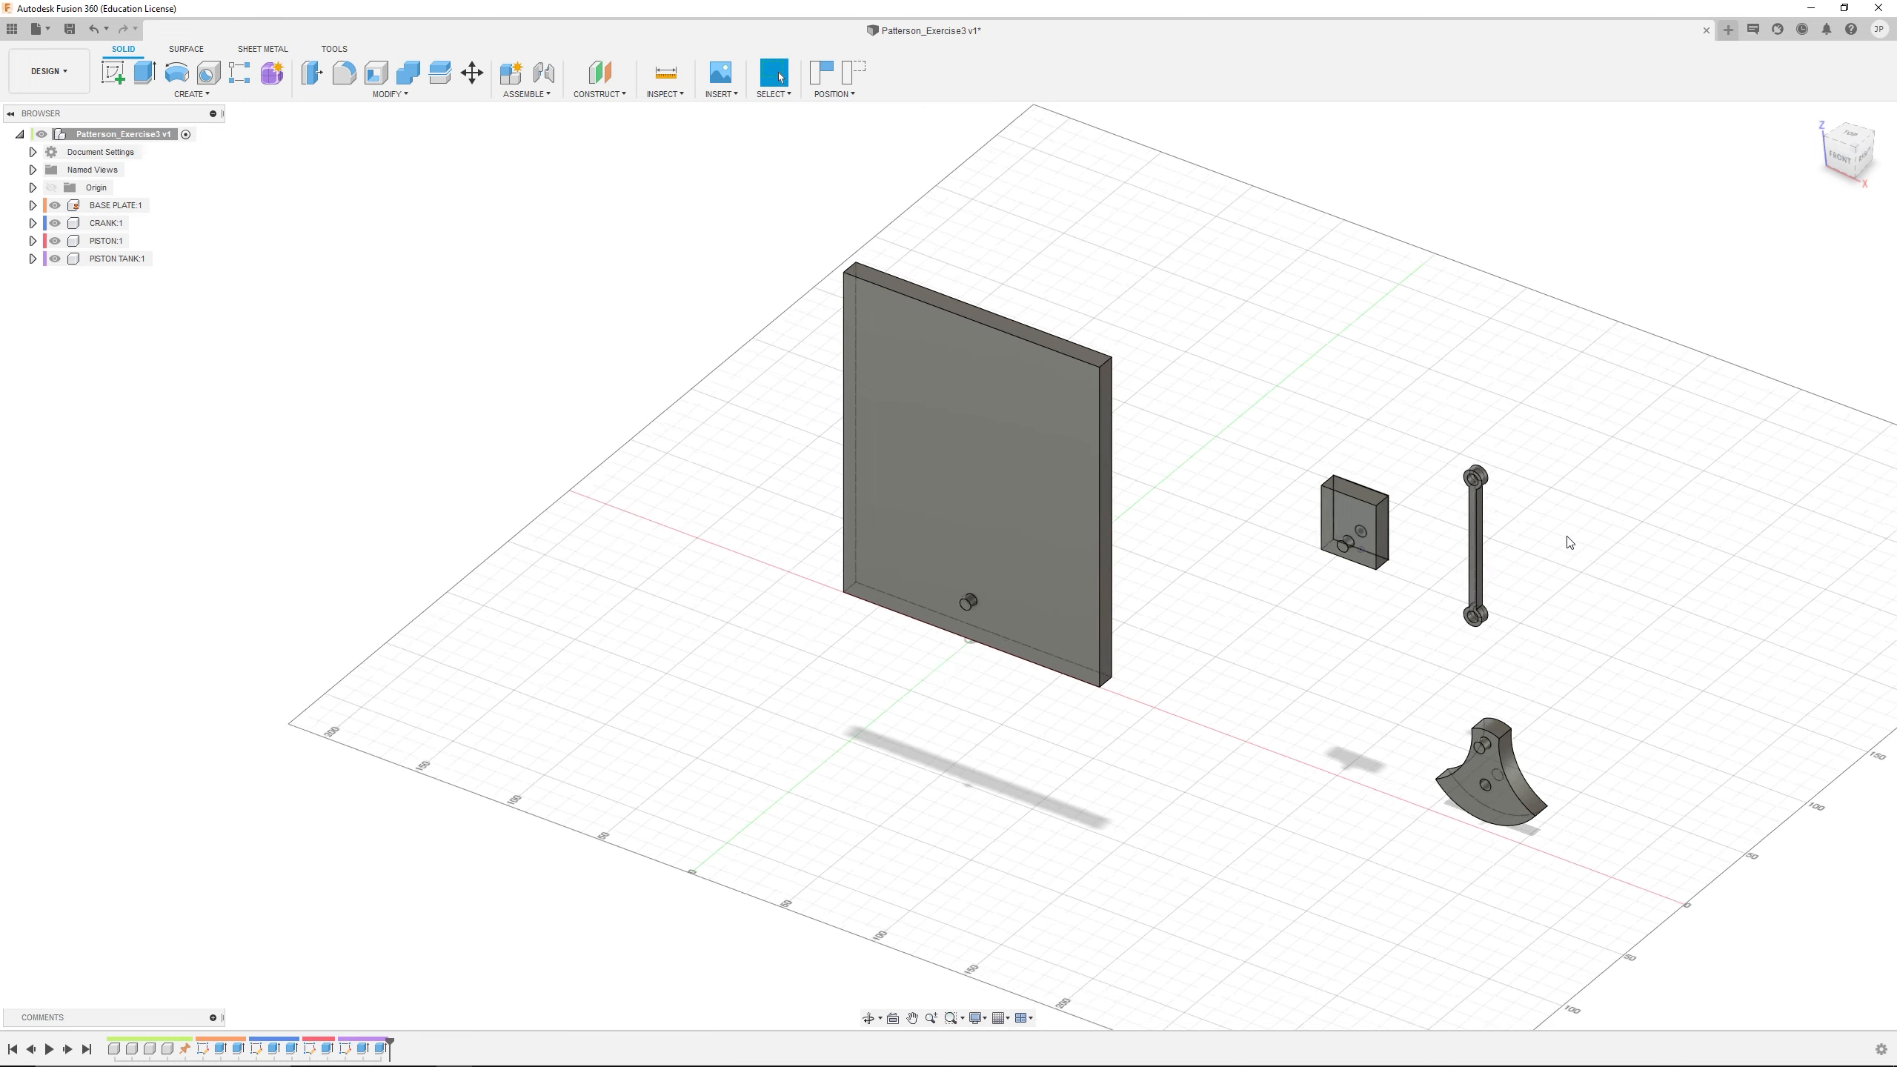
middle_drag(1394, 593, 1182, 505)
drag(1074, 477, 1034, 443)
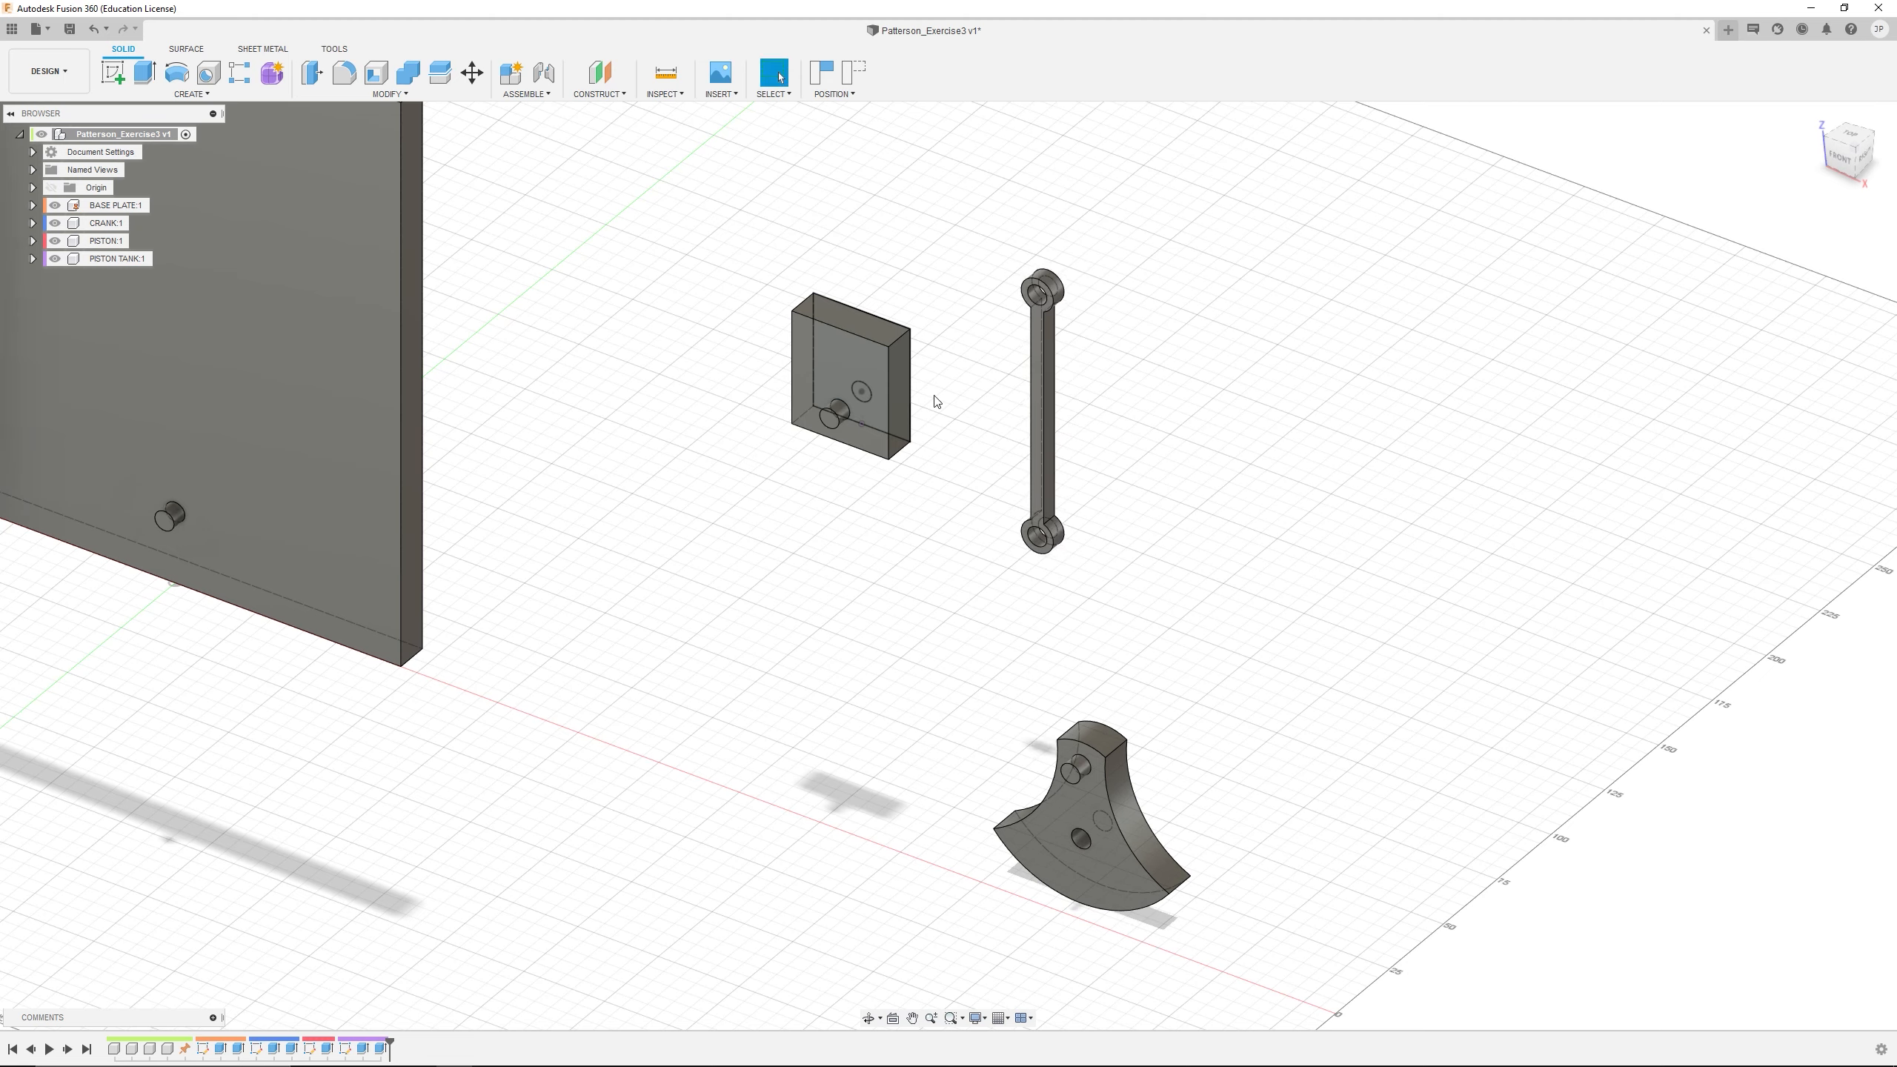
drag(1162, 840, 1365, 712)
scroll(1172, 735, down, 3)
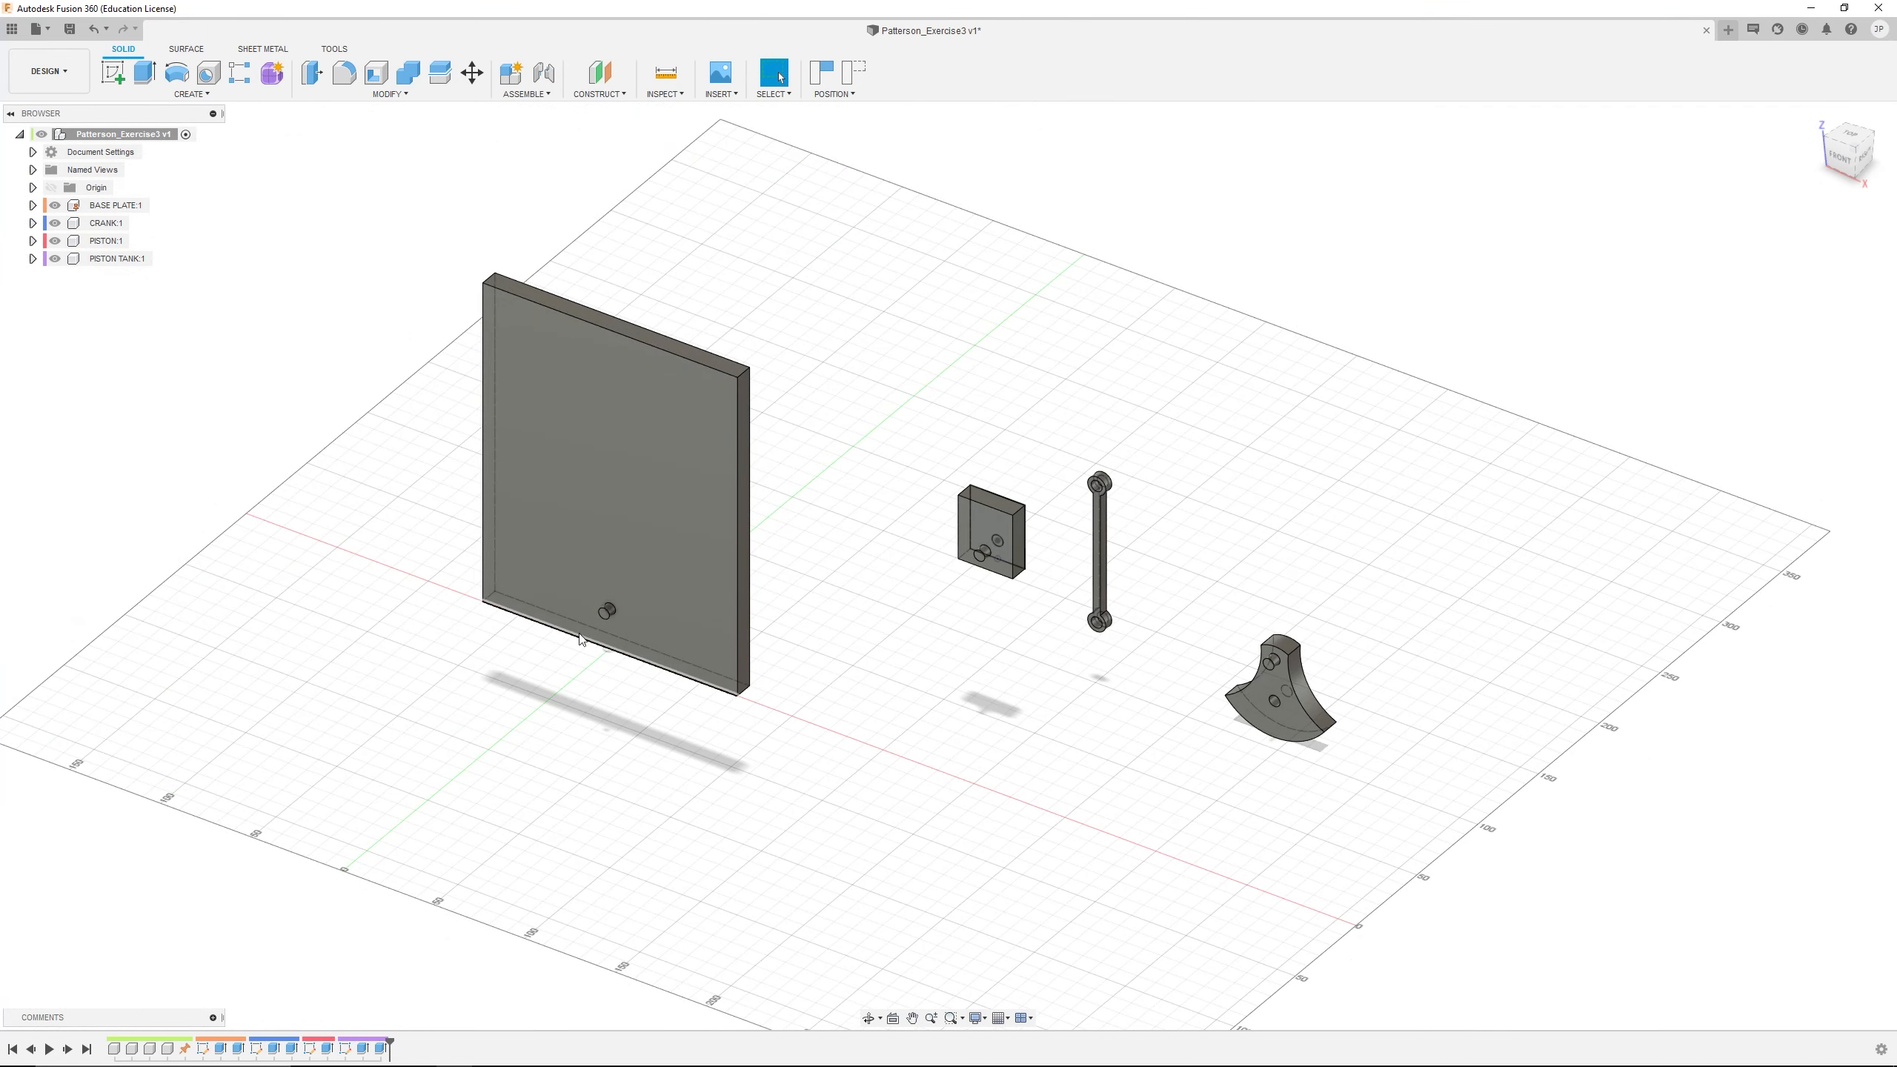
Expand the CRANK component's contents and make CRANK the active component
click(1264, 701)
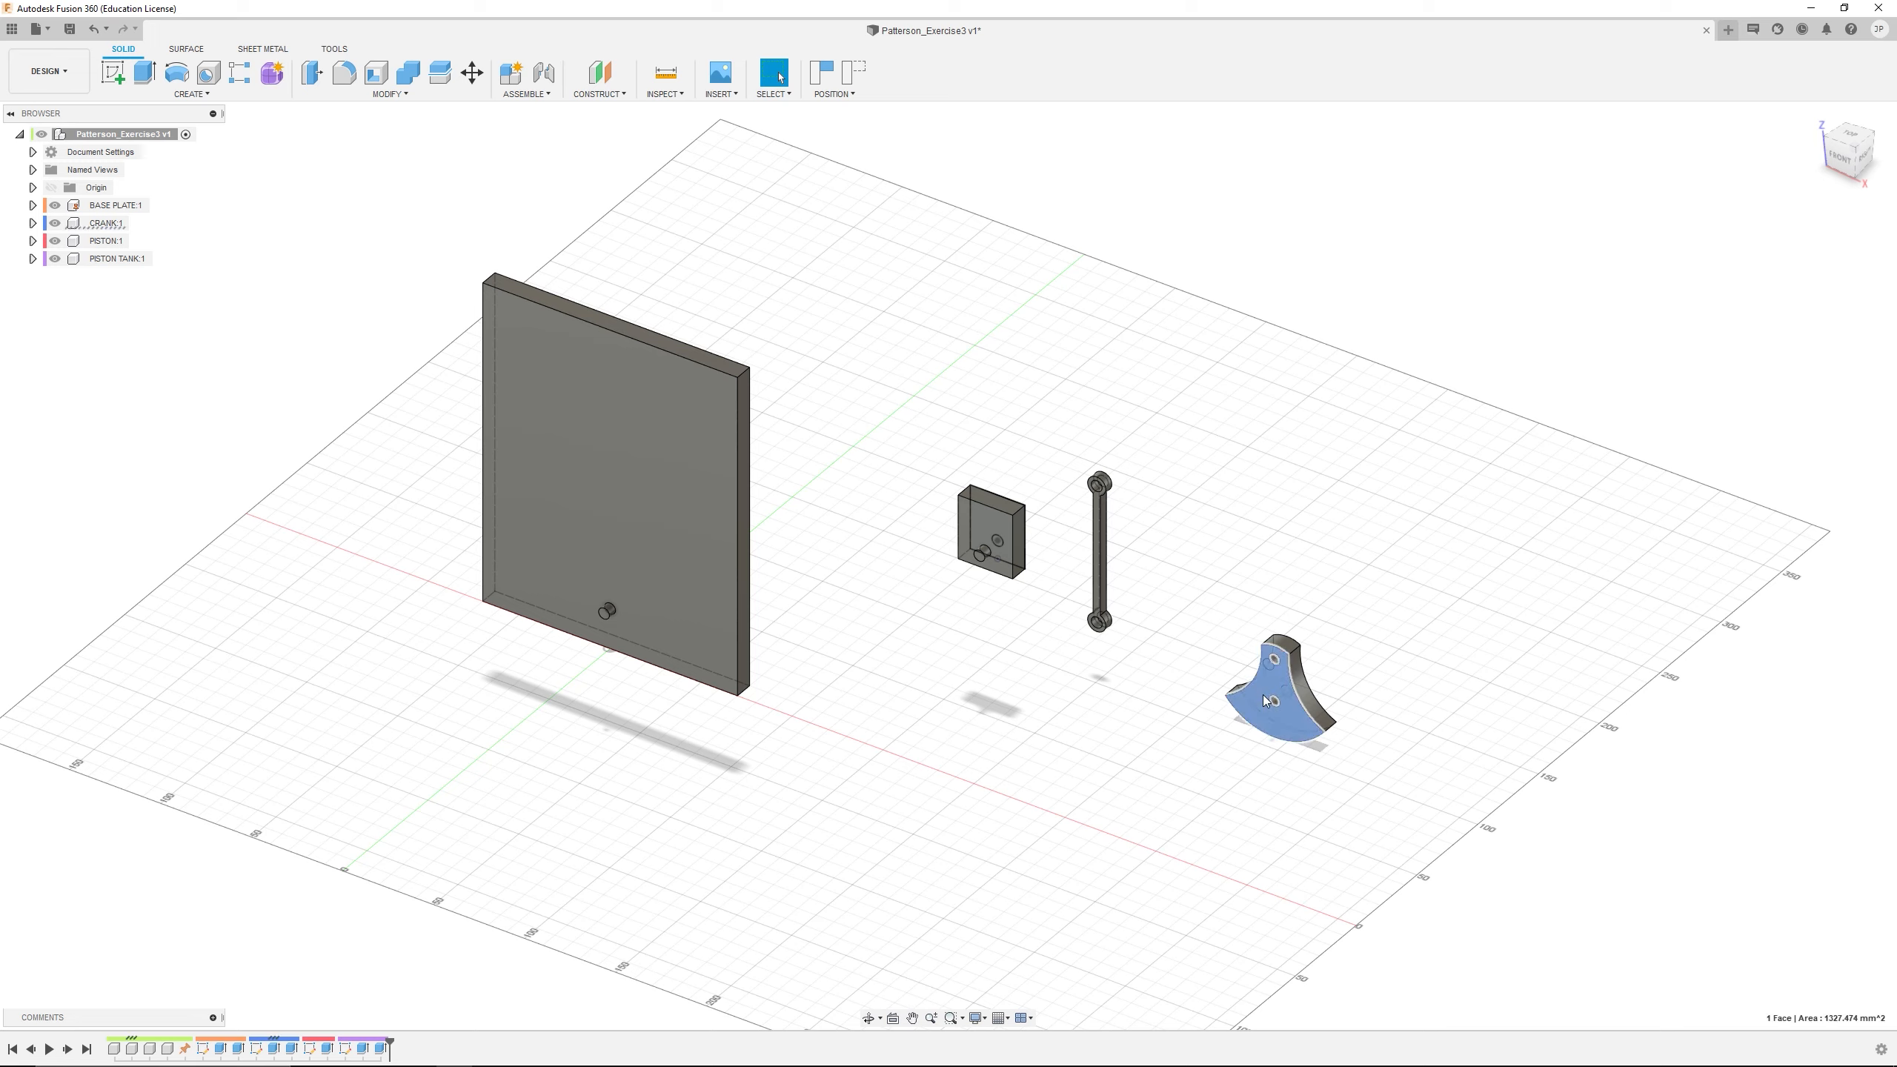
click(34, 224)
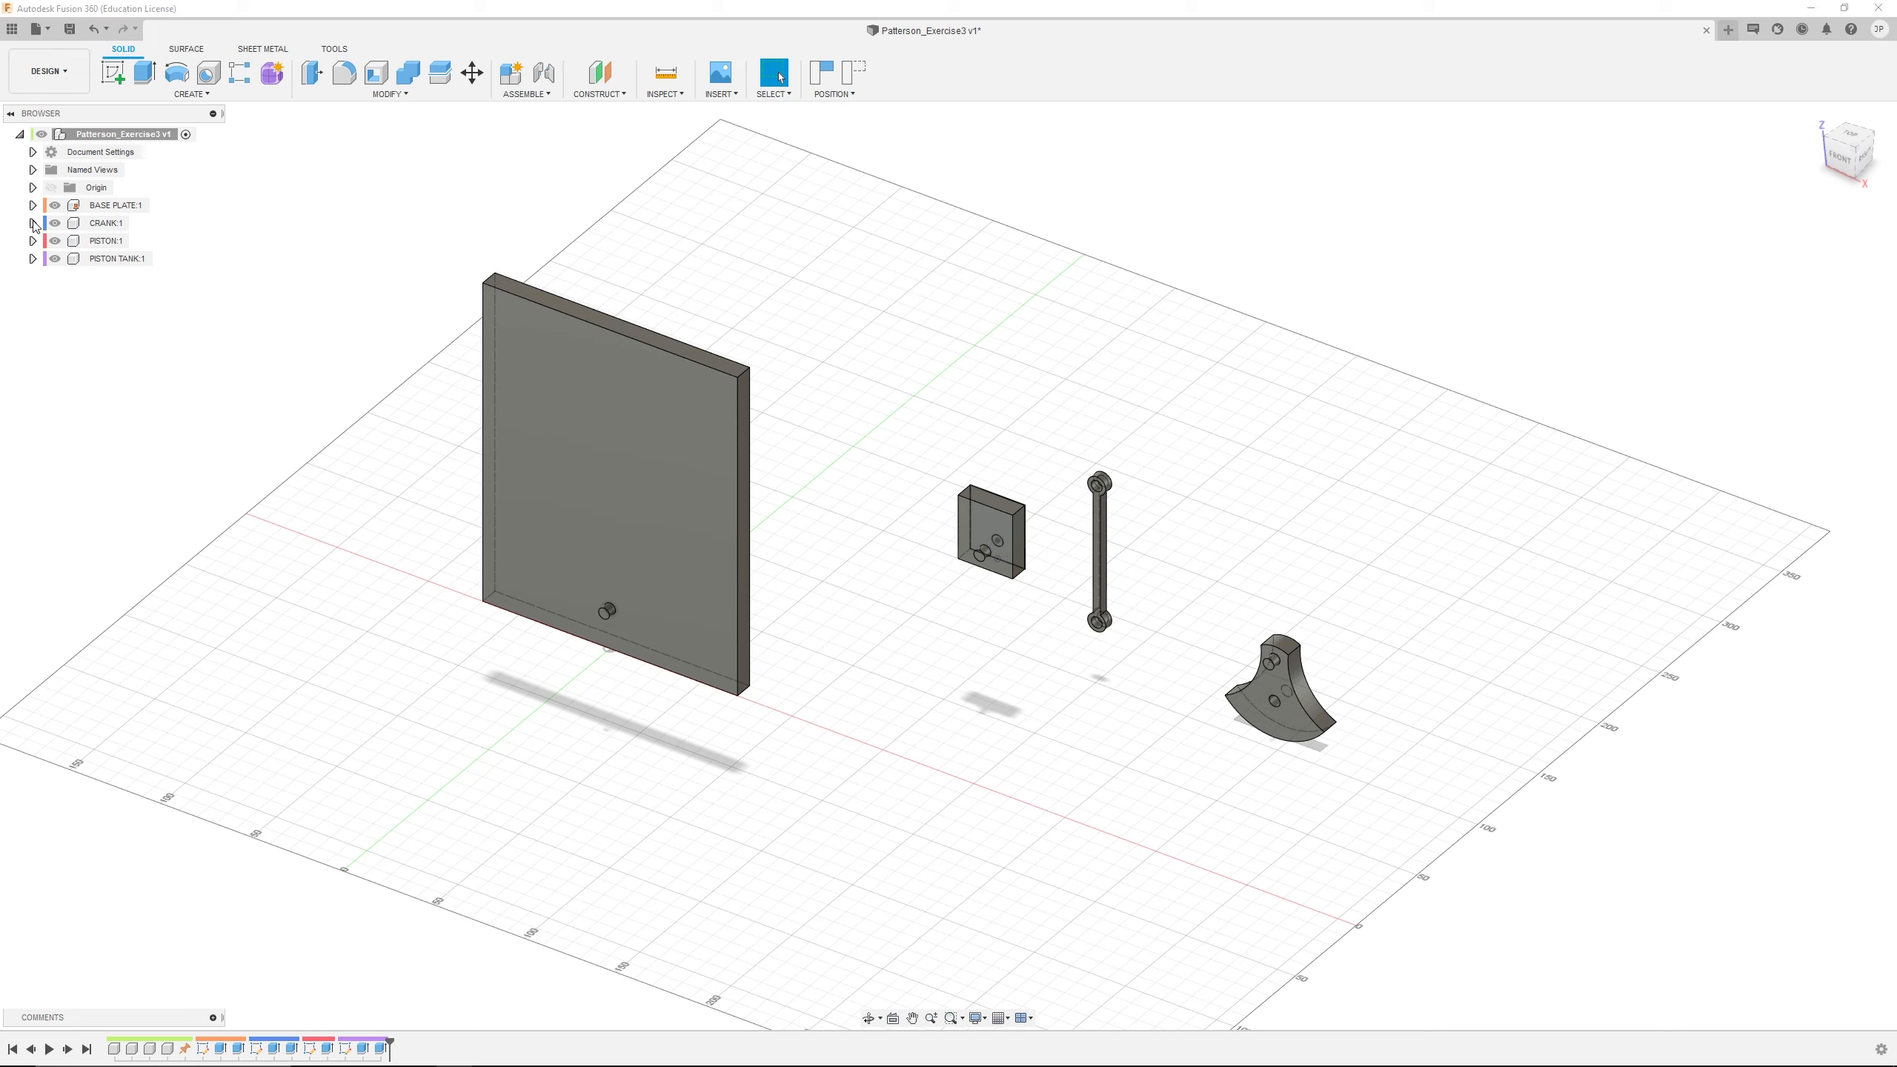
click(33, 223)
click(121, 72)
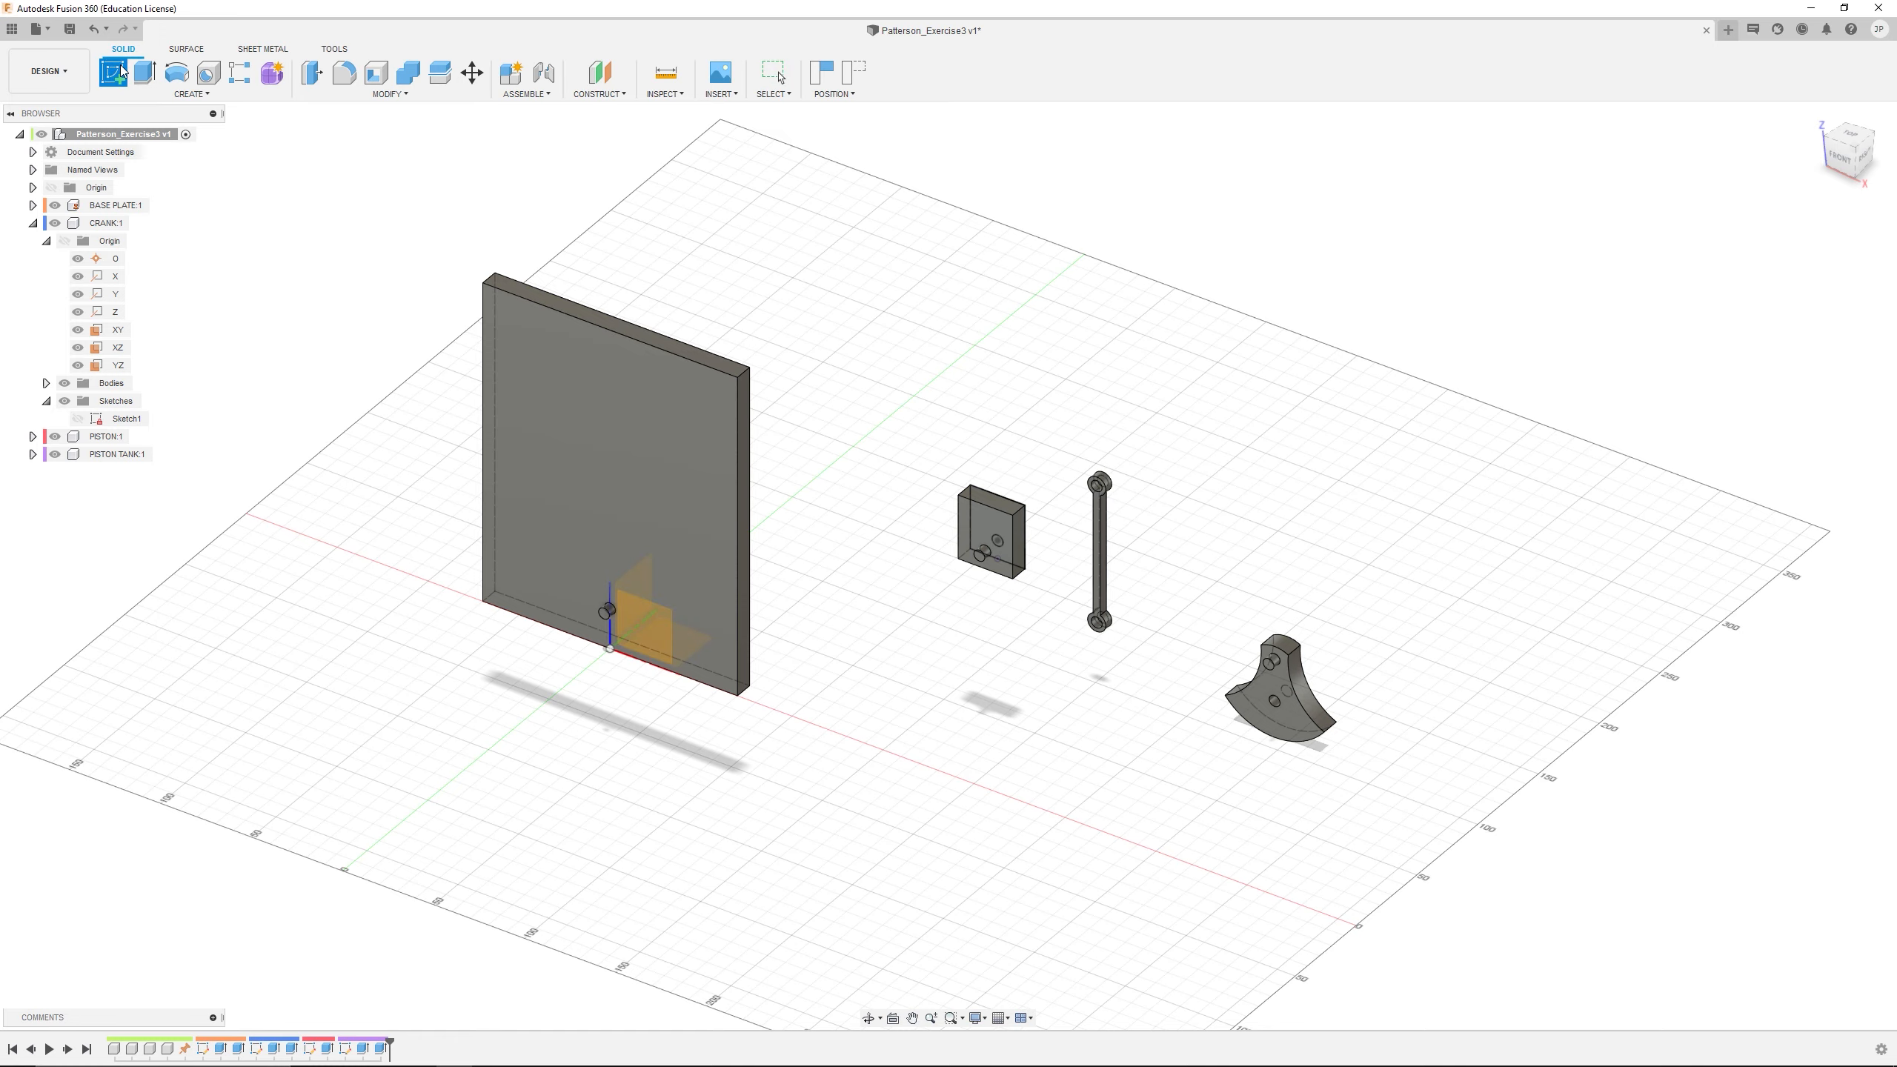
click(139, 223)
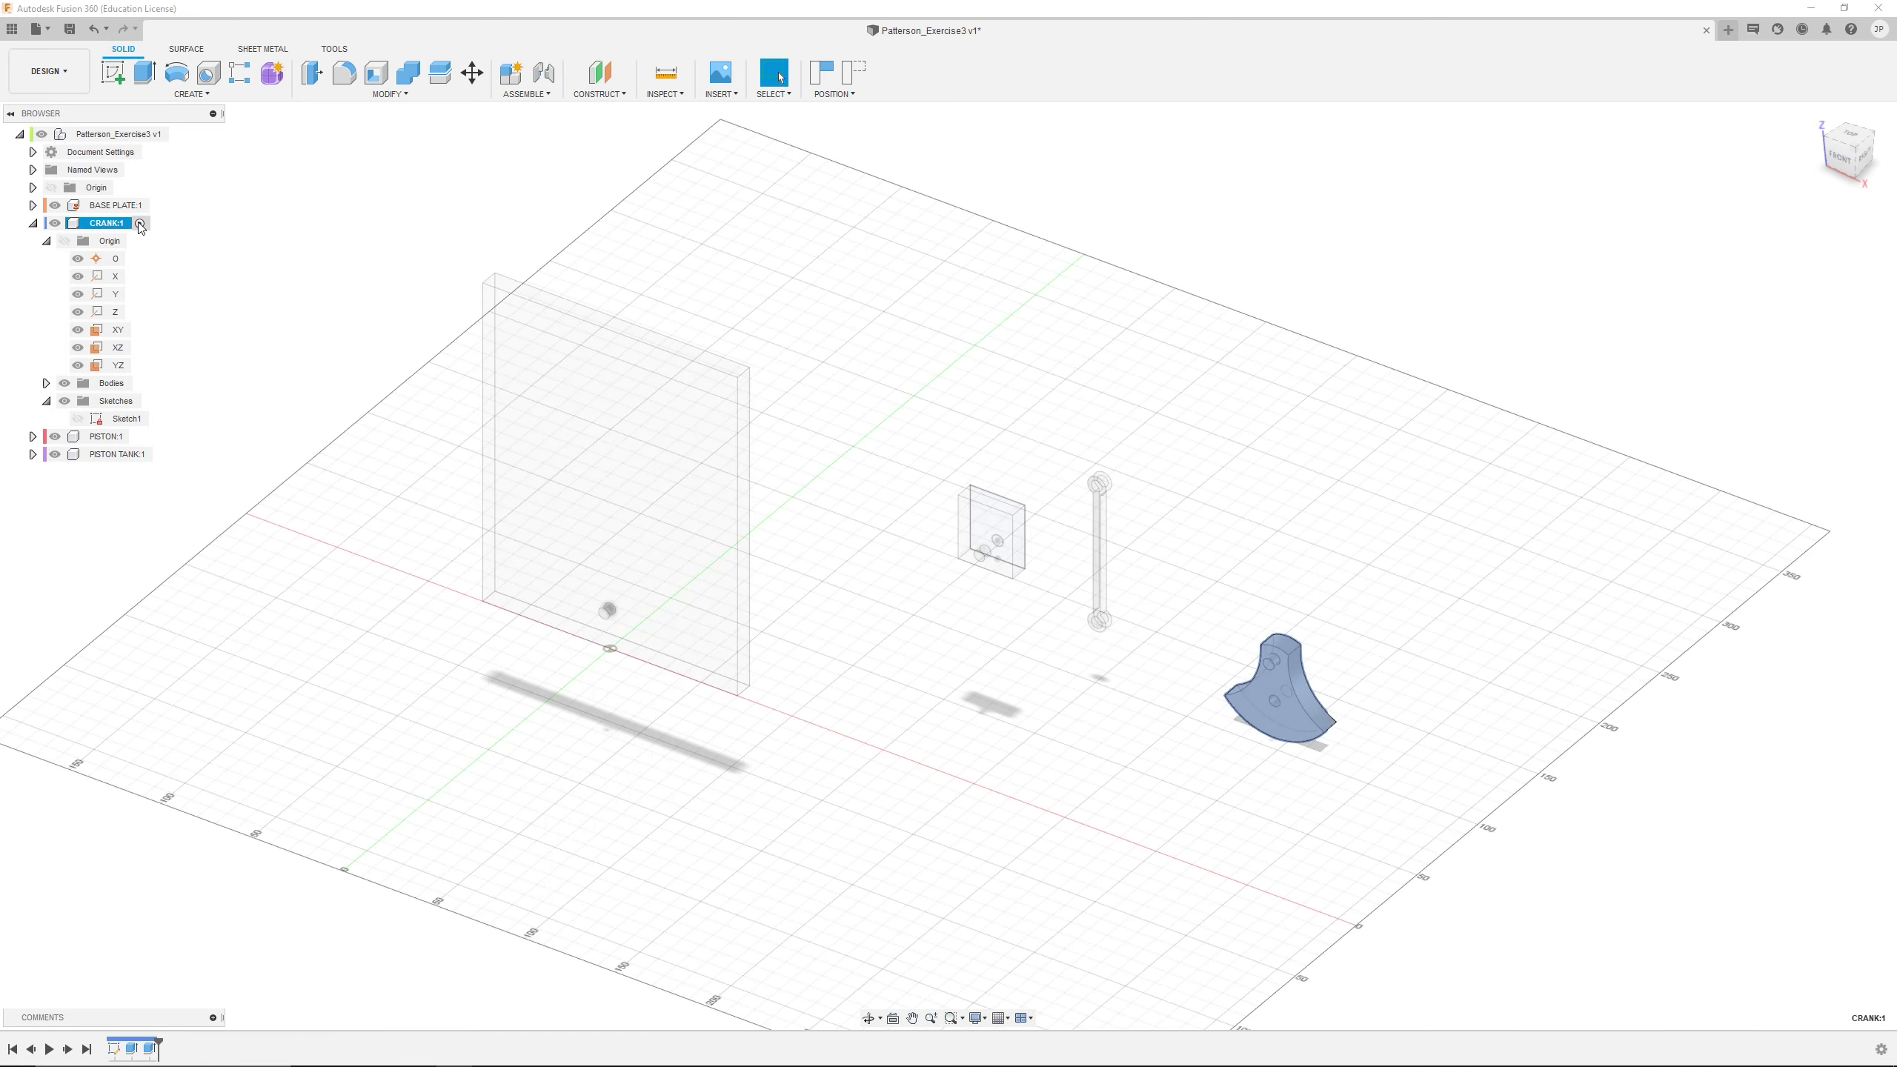
Examine the CRANK's origin point in relation to its pin and hole, and view the part beside the other components
scroll(1374, 706, up, 5)
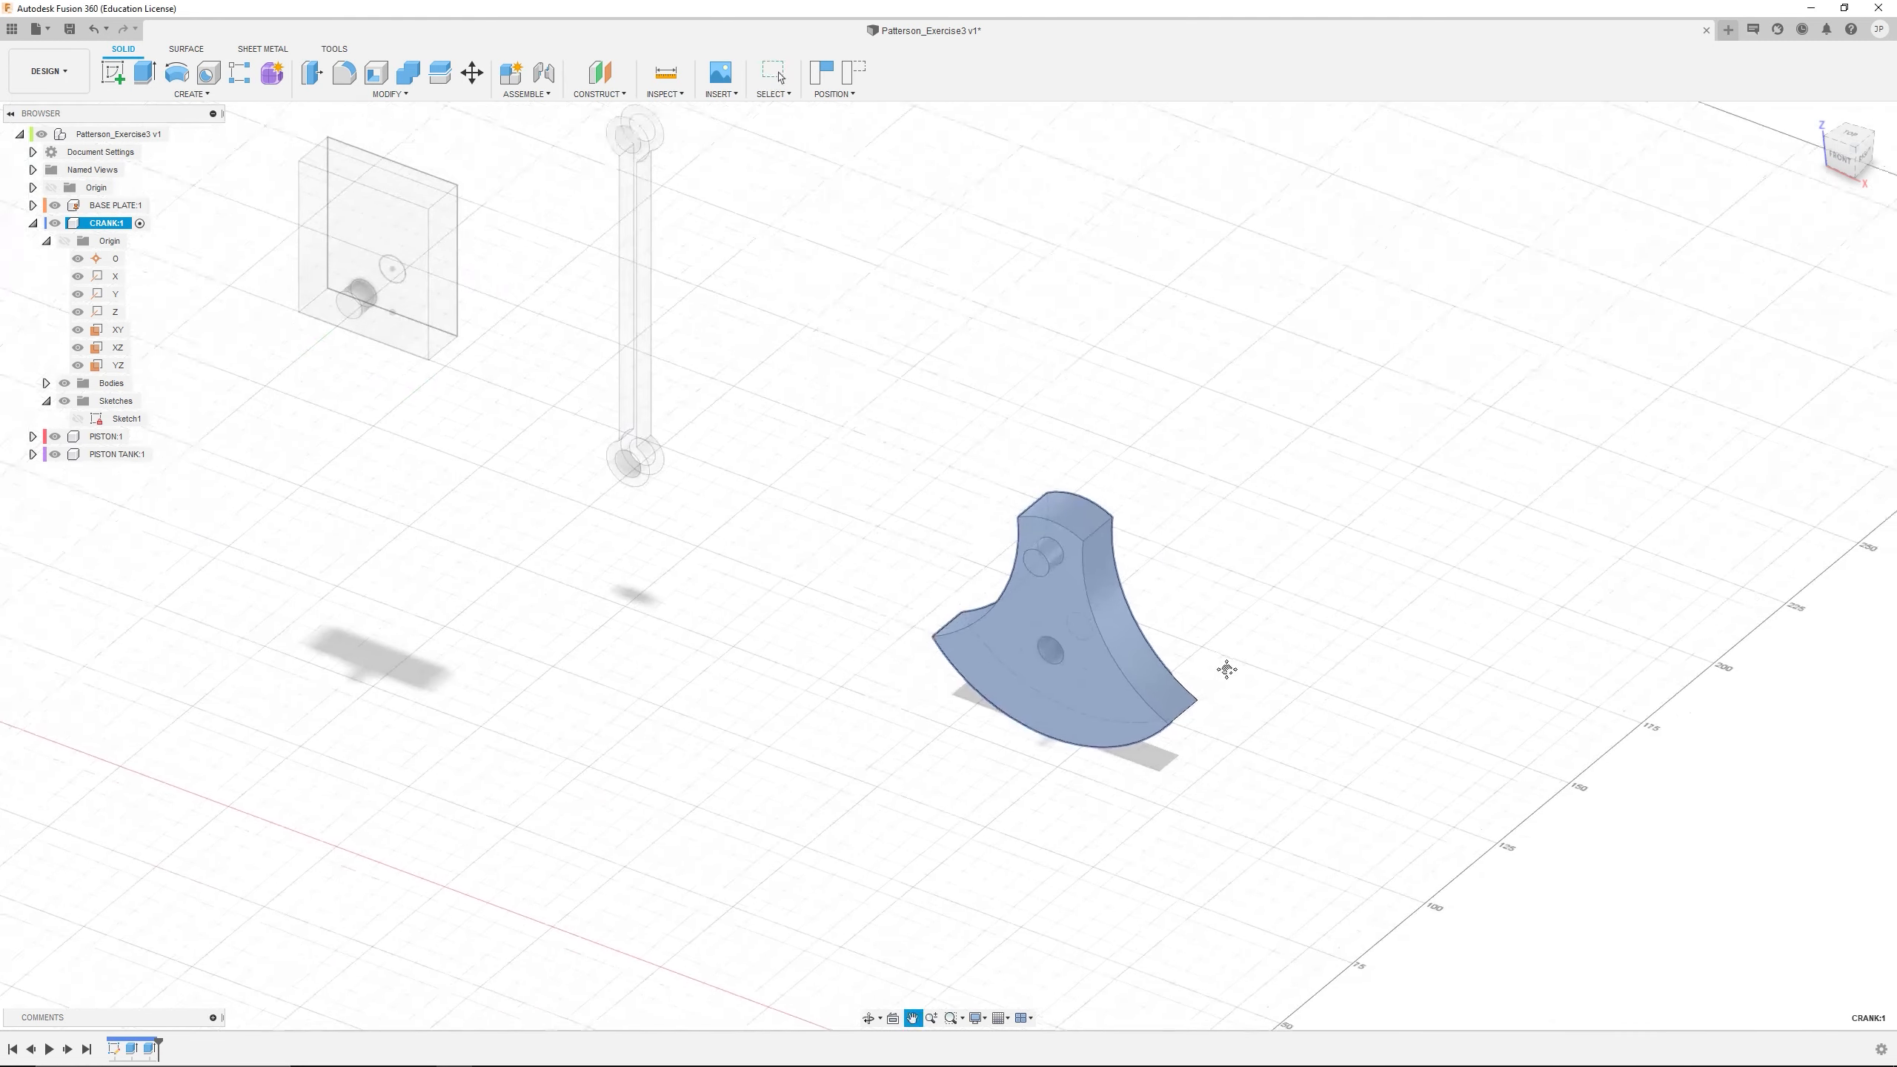
click(106, 258)
scroll(977, 660, up, 2)
mouse_move(1012, 564)
shift+middle_down()
mouse_move(986, 599)
mouse_move(1046, 563)
mouse_move(987, 591)
shift+middle_up()
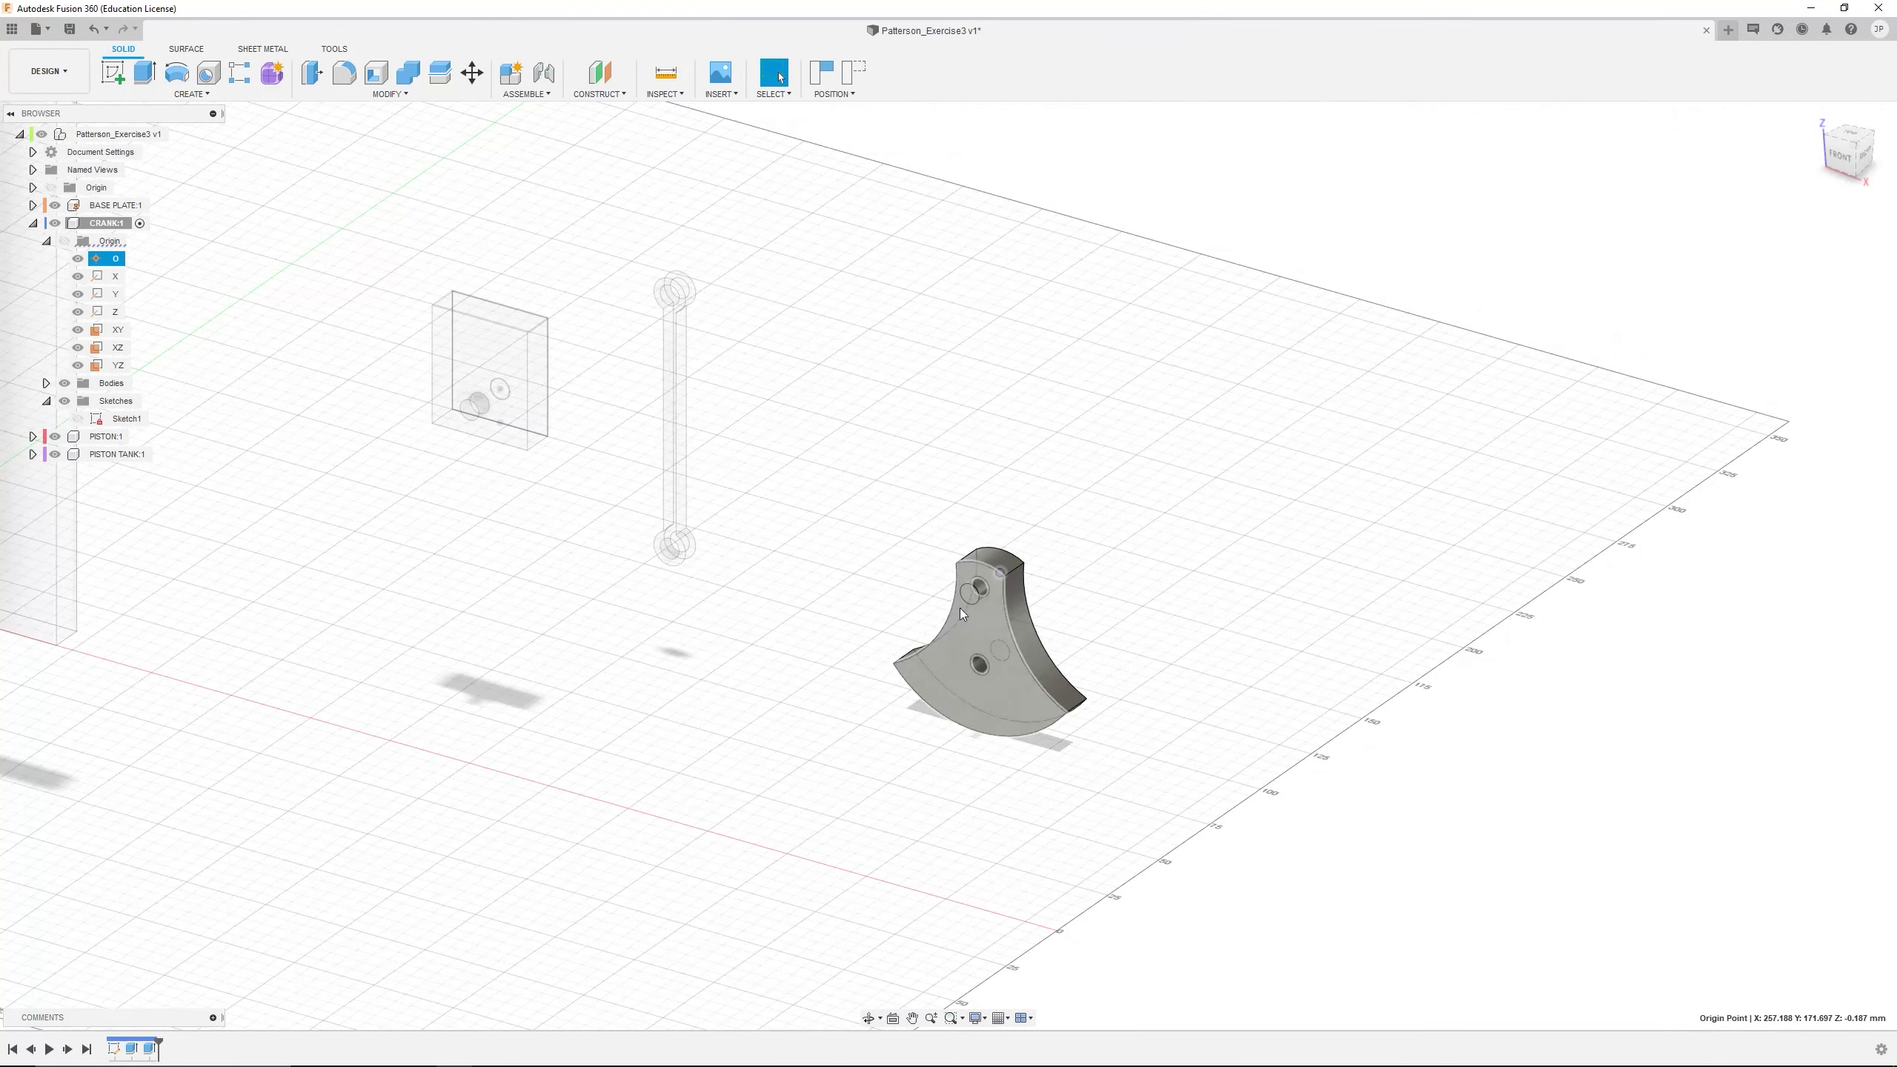
mouse_move(993, 593)
shift+middle_down()
mouse_move(1011, 615)
mouse_move(982, 625)
shift+middle_up()
scroll(887, 640, down, 3)
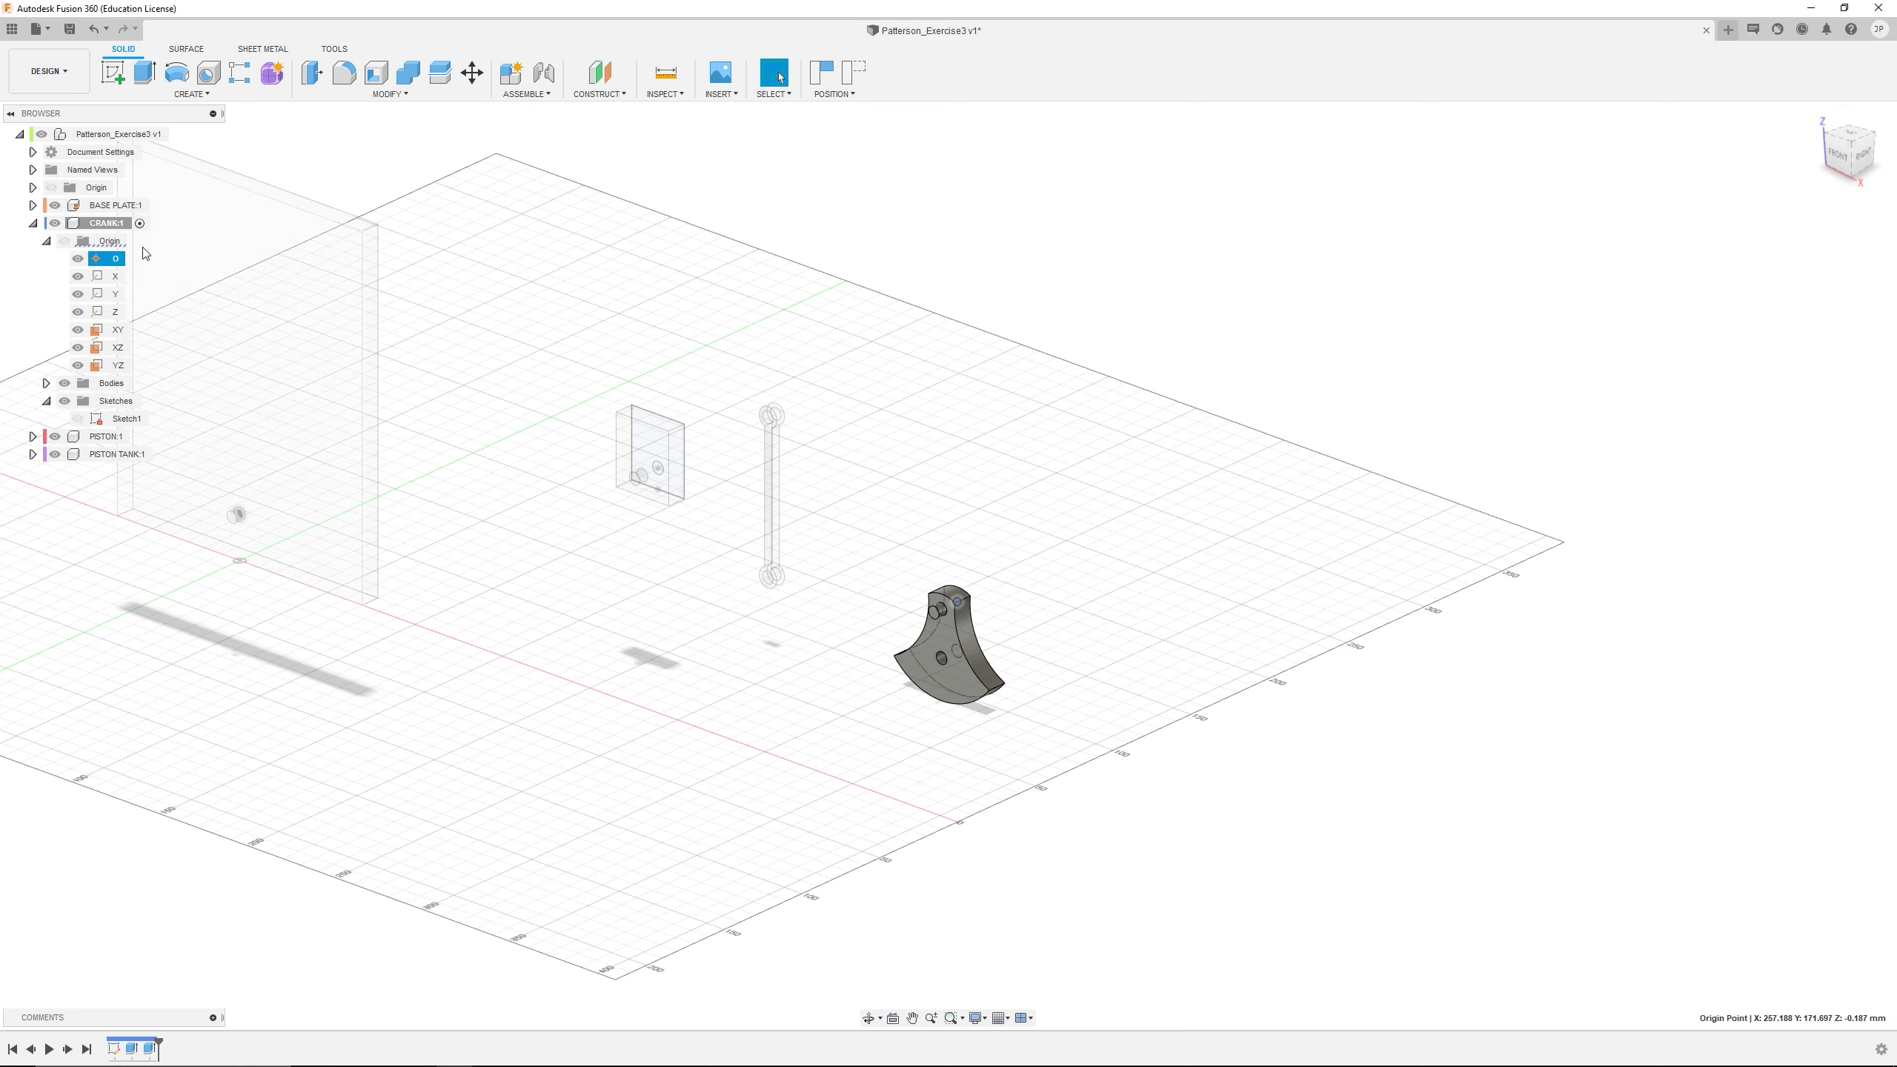
click(139, 225)
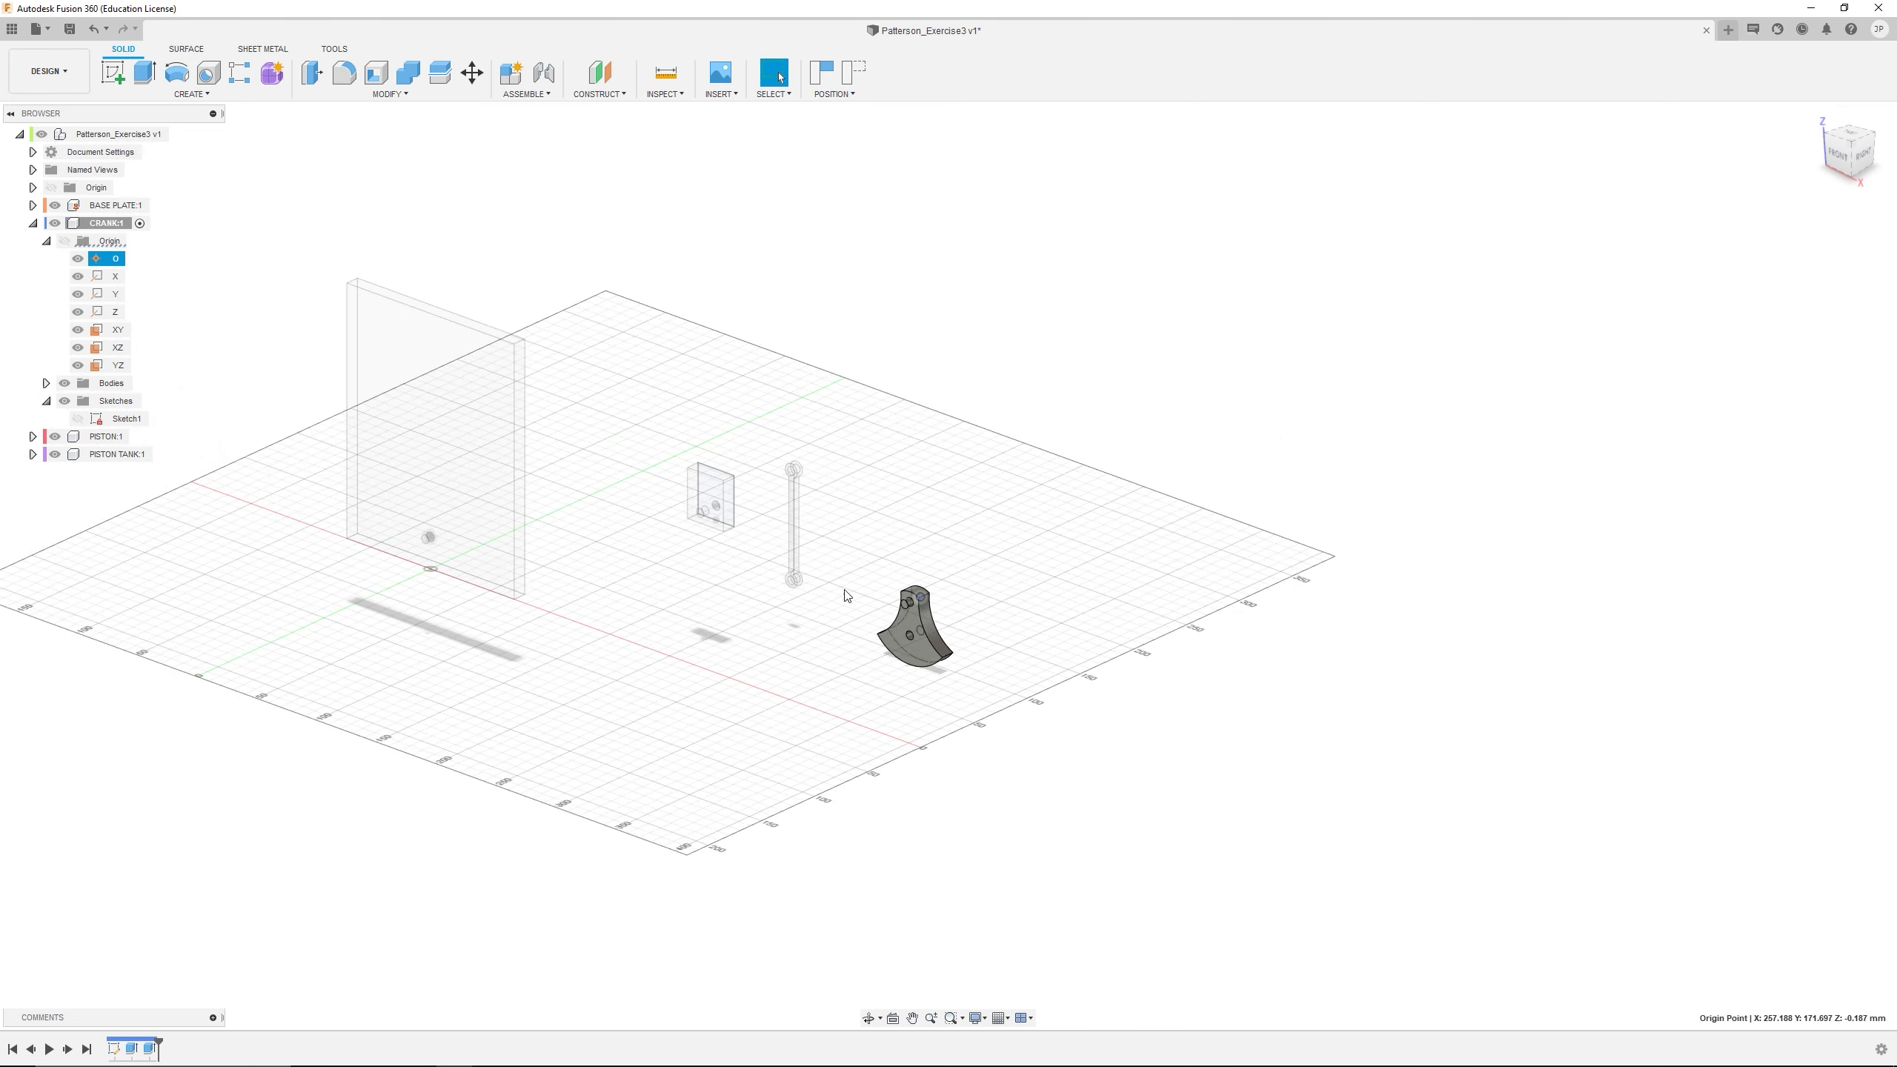
shift+middle_drag(843, 597, 803, 585)
middle_drag(803, 585, 1096, 585)
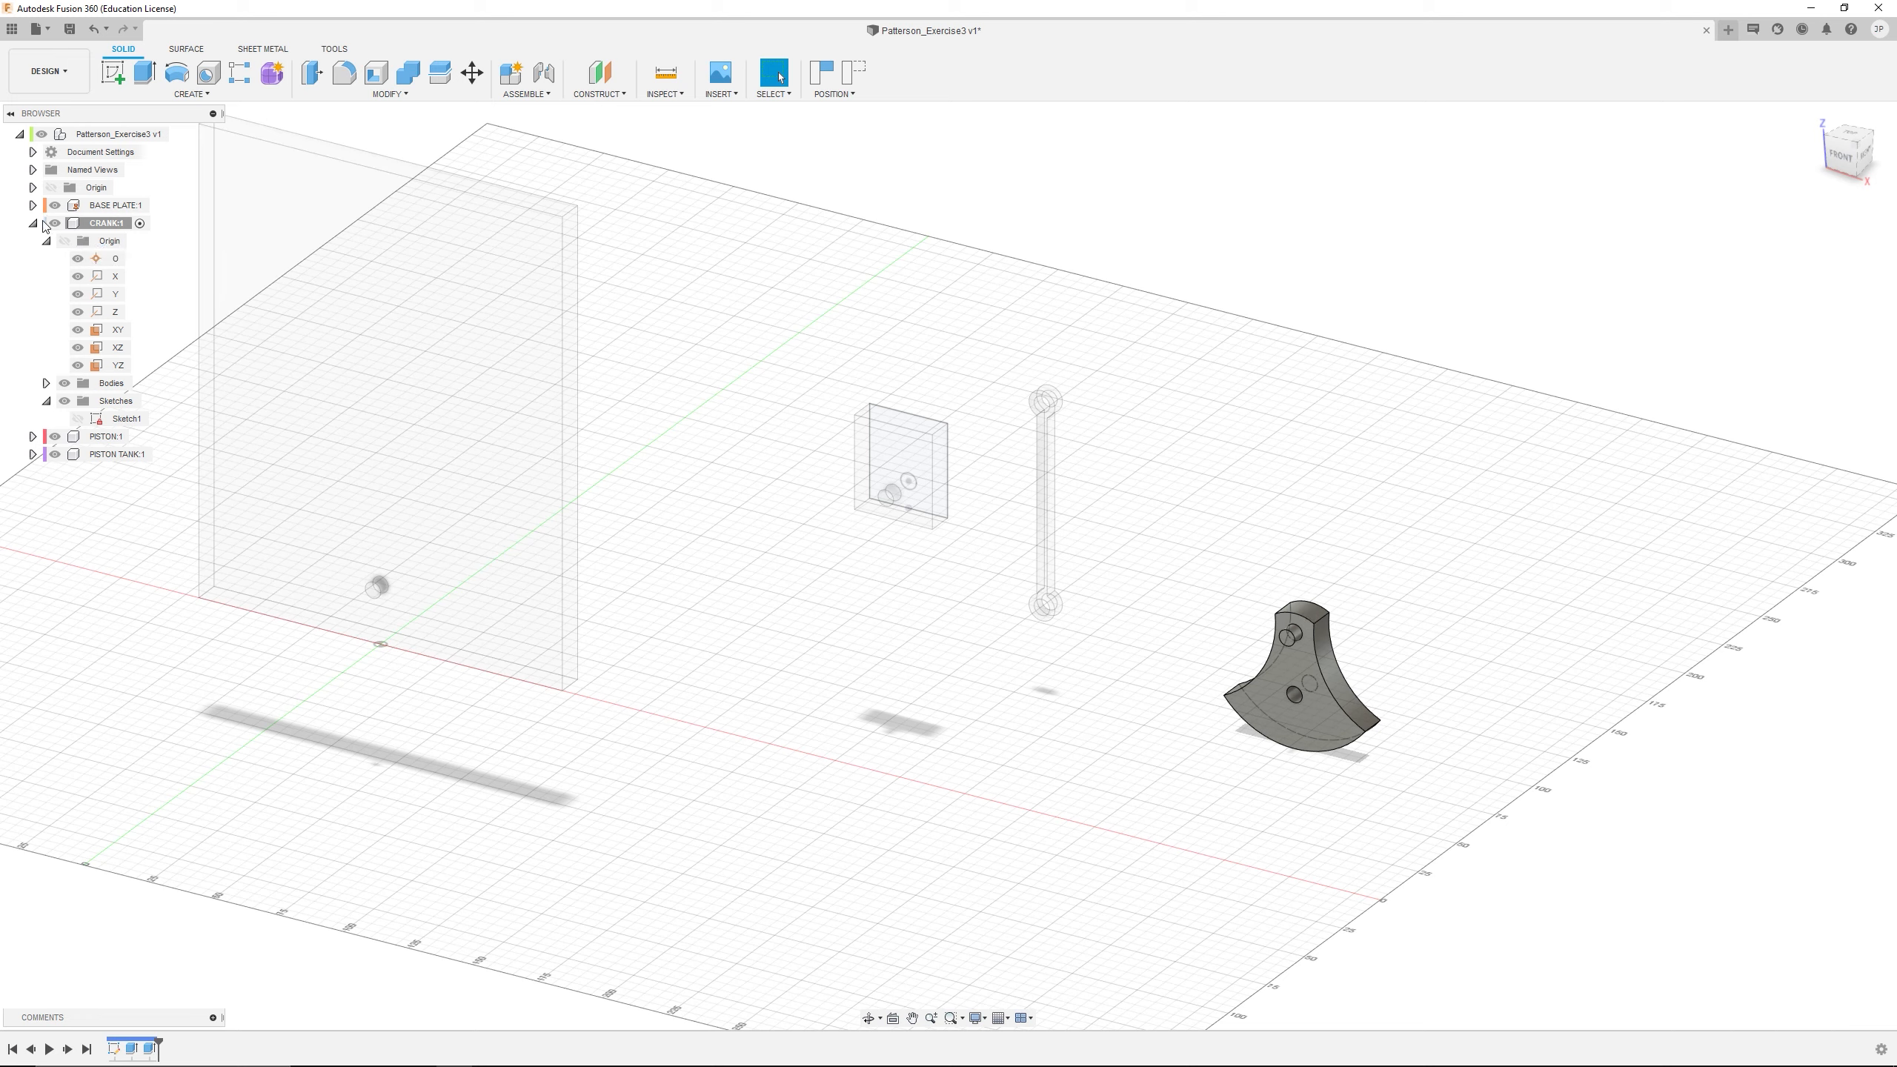
Activate the top-level assembly and move the CRANK closer to the BASE PLATE, in front of the PISTON TANK
double_click(138, 139)
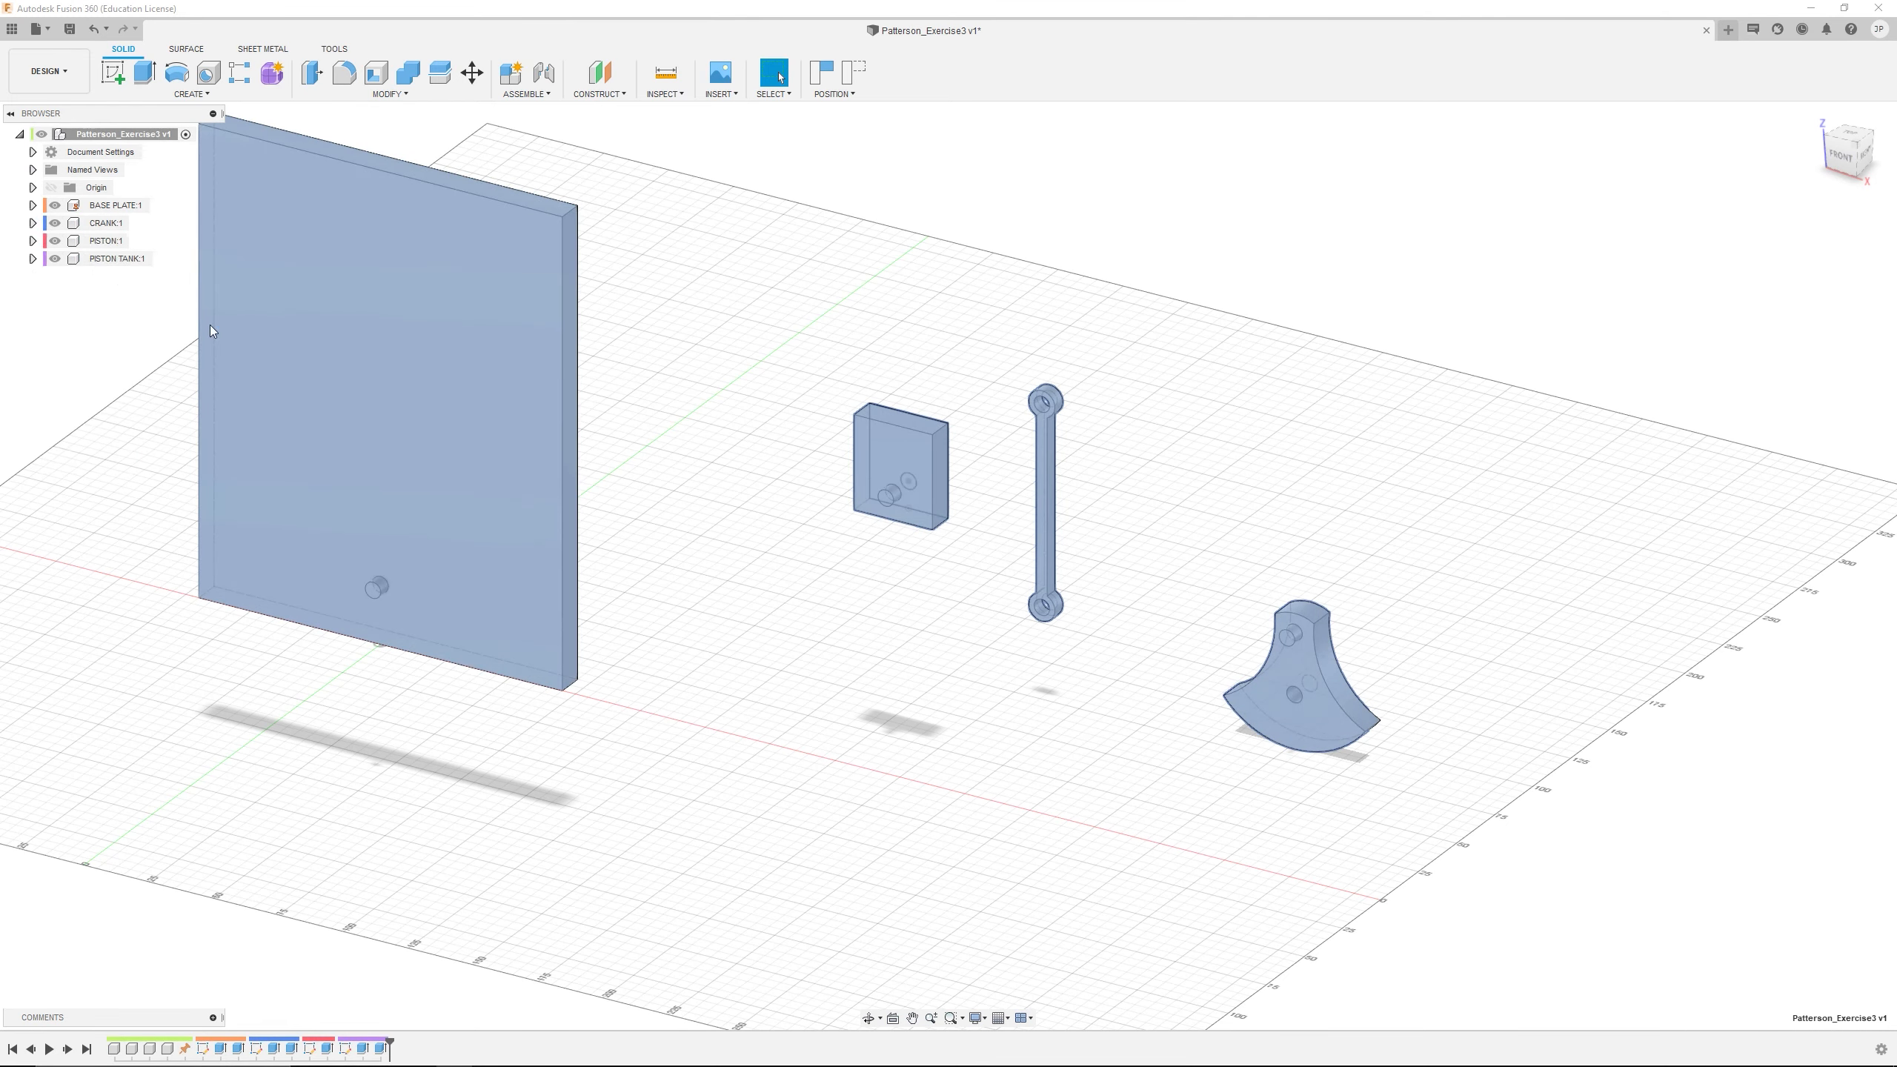
click(728, 666)
scroll(709, 619, up, 4)
scroll(723, 616, down, 6)
middle_drag(753, 584, 964, 626)
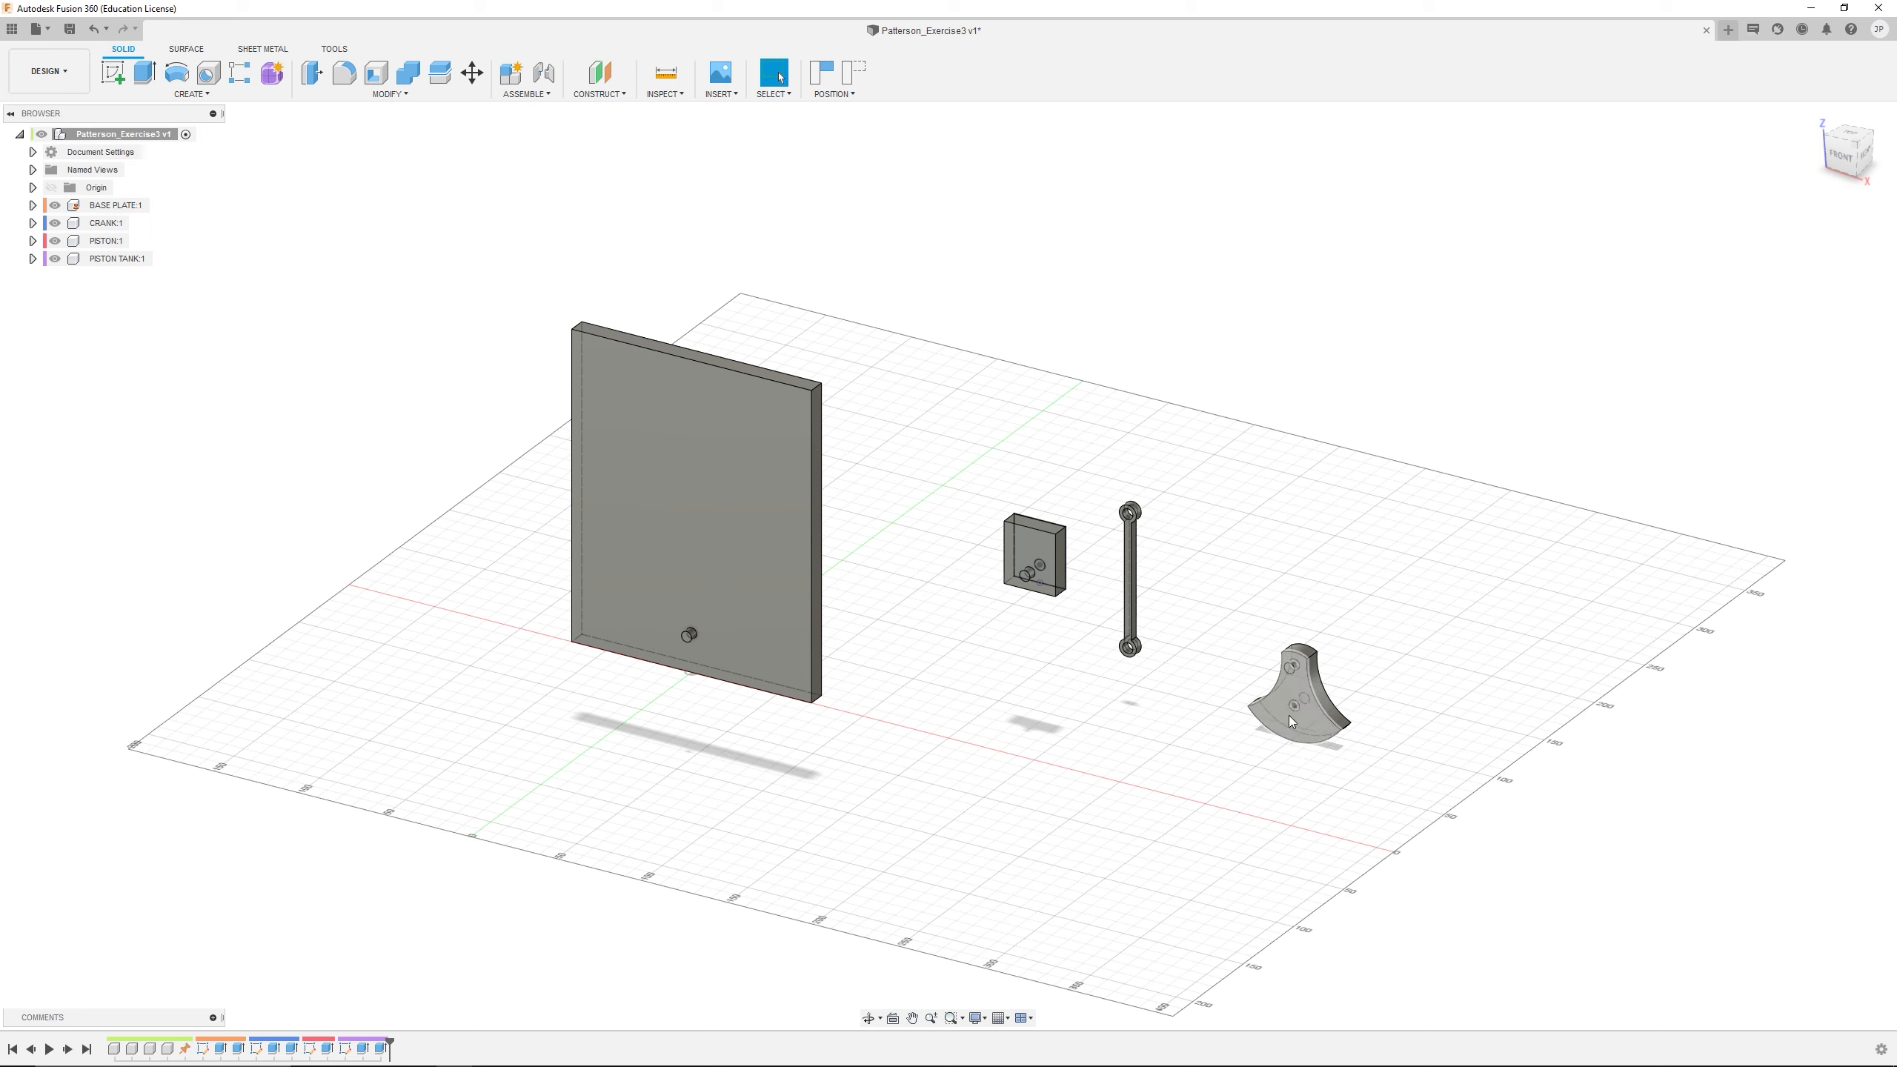
drag(1294, 721, 939, 713)
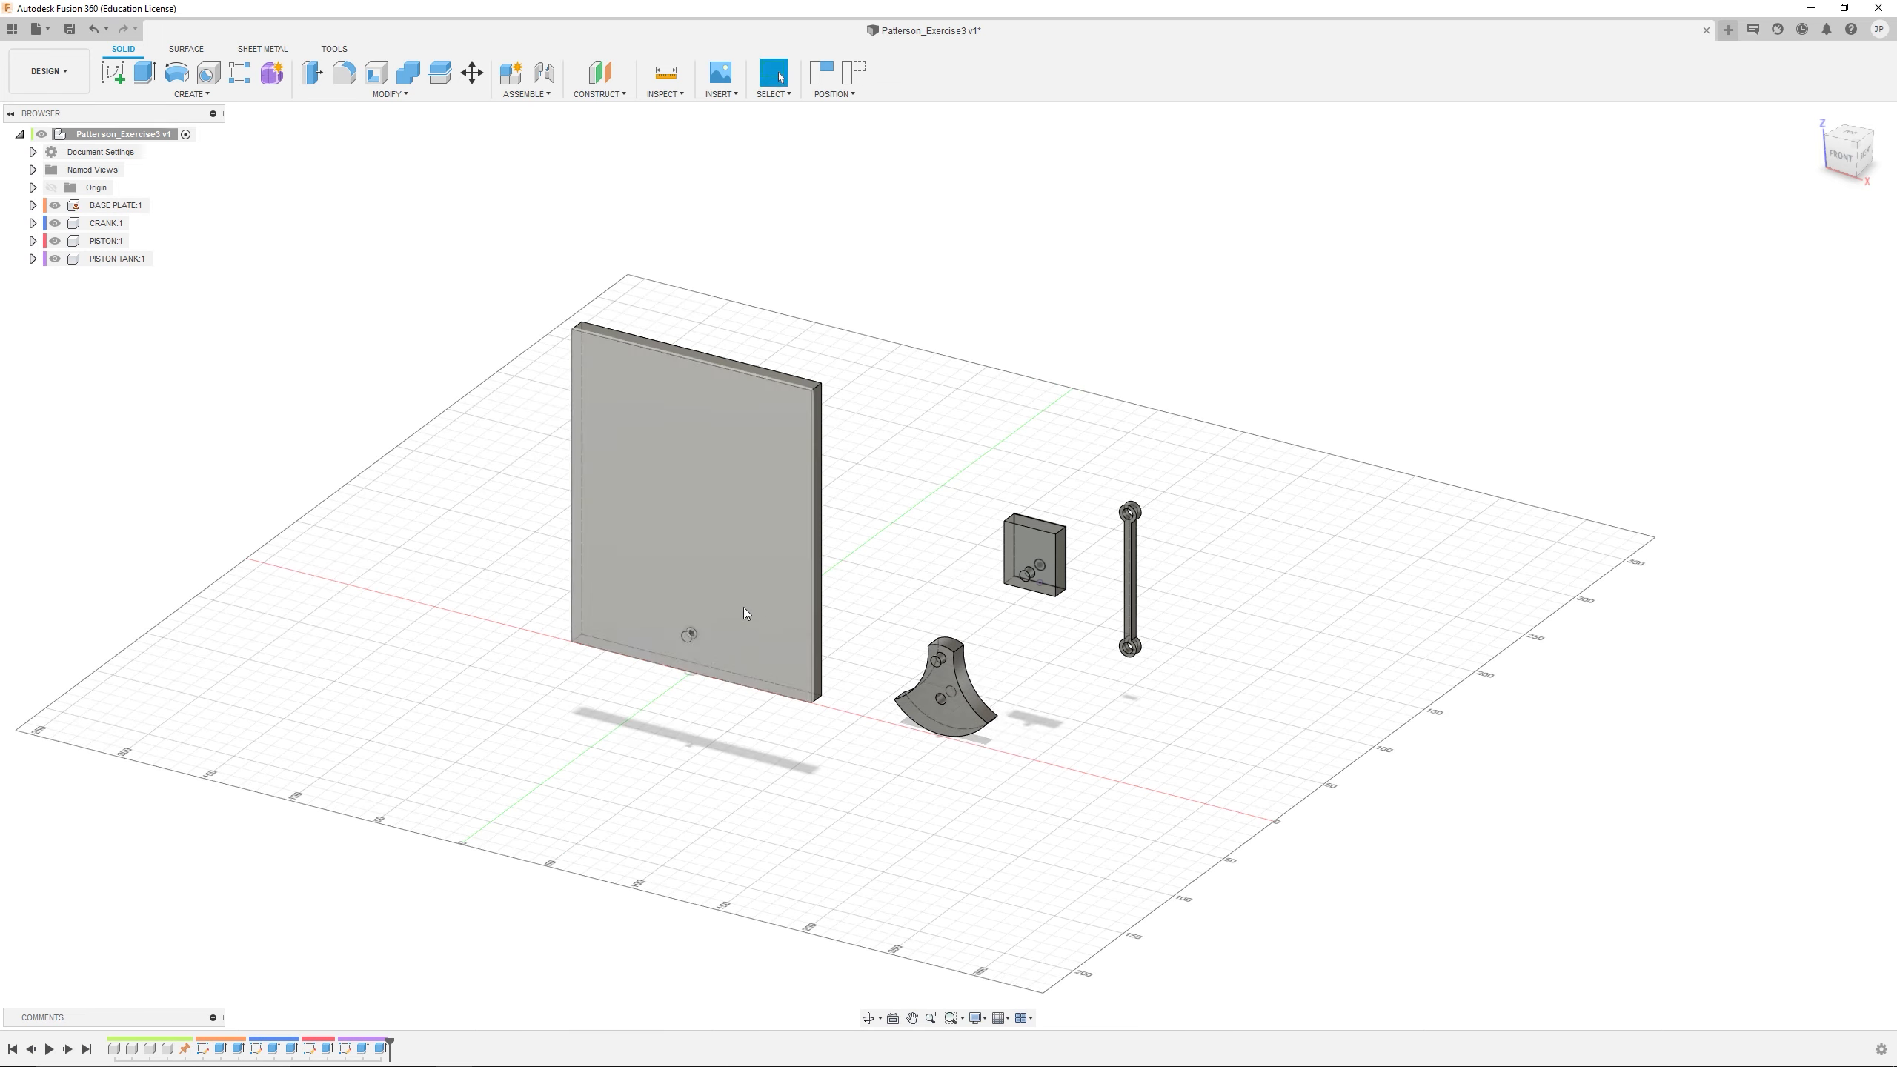
Start a Joint, capturing the current position of the moved components, and place its dialog nearer the parts
scroll(723, 611, down, 3)
scroll(710, 608, up, 6)
middle_drag(711, 608, 937, 669)
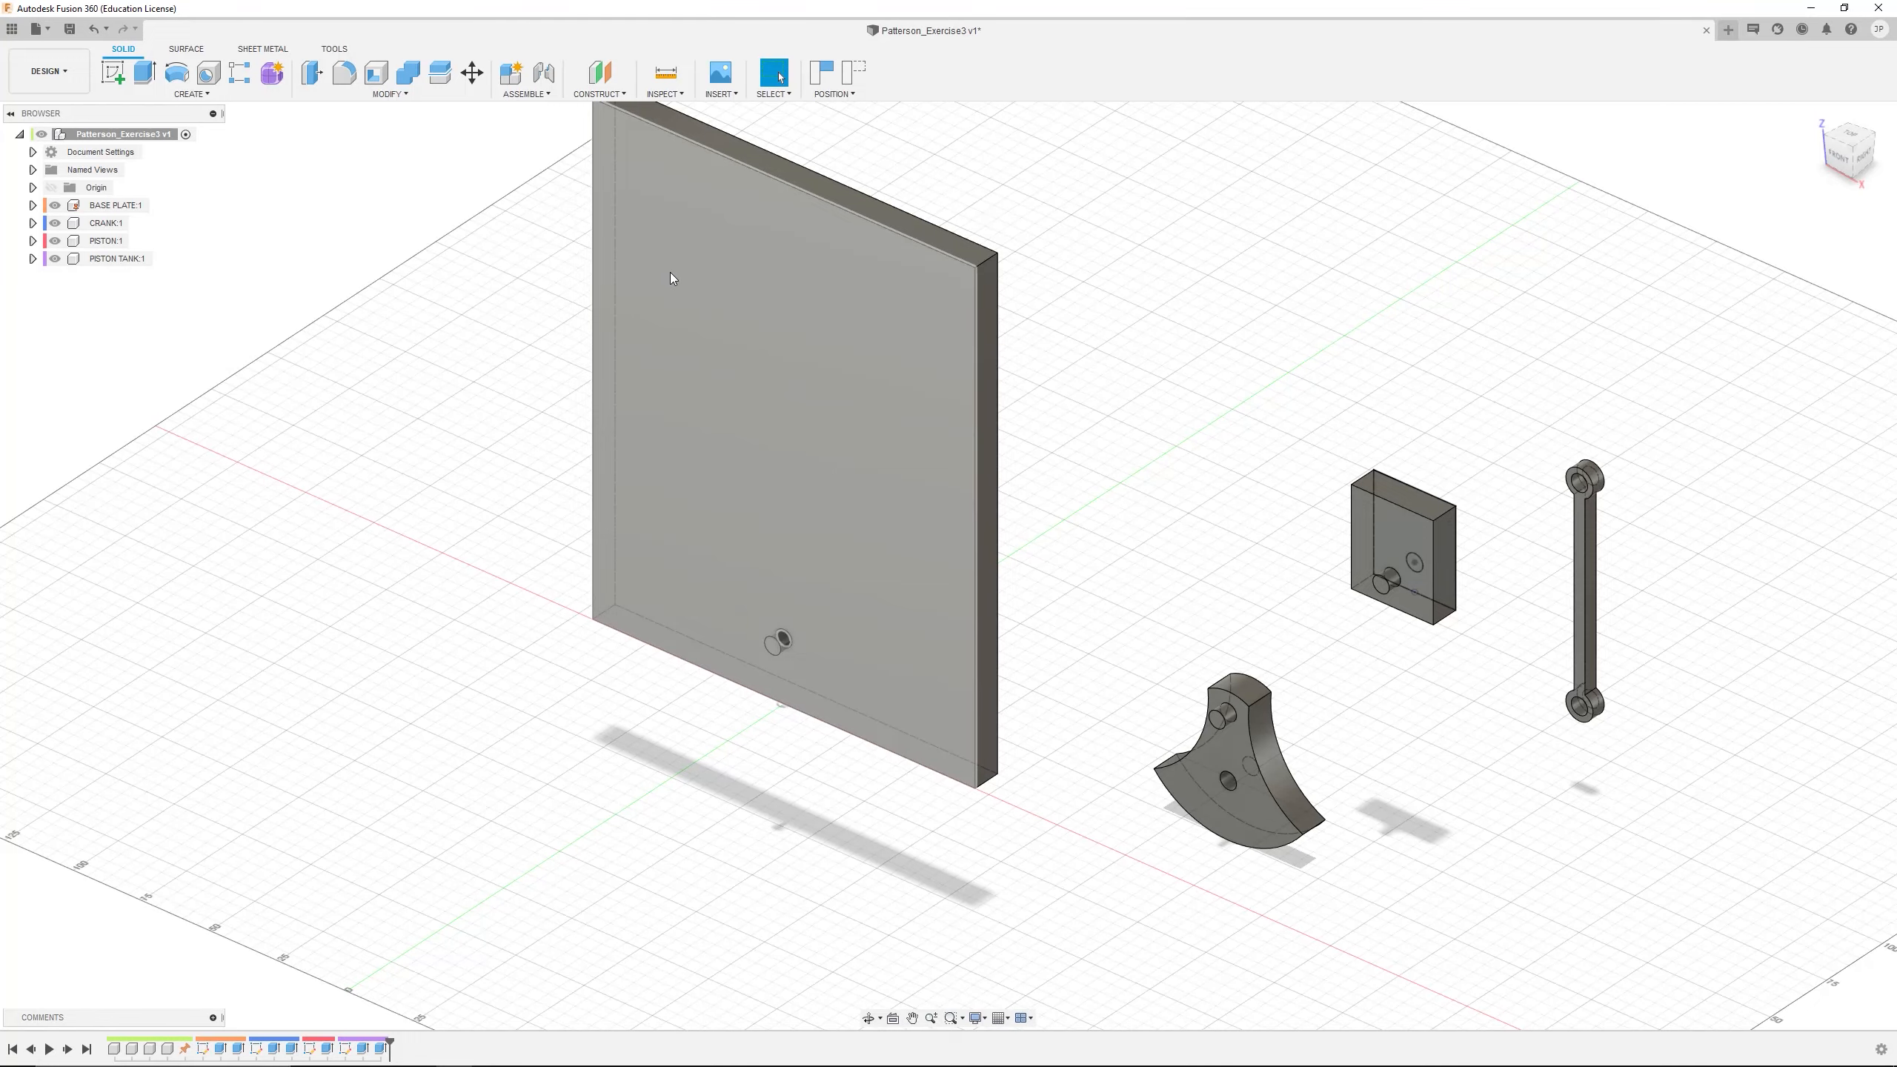
mouse_move(1040, 593)
shift+middle_down()
mouse_move(990, 591)
mouse_move(982, 564)
mouse_move(1055, 585)
shift+middle_up()
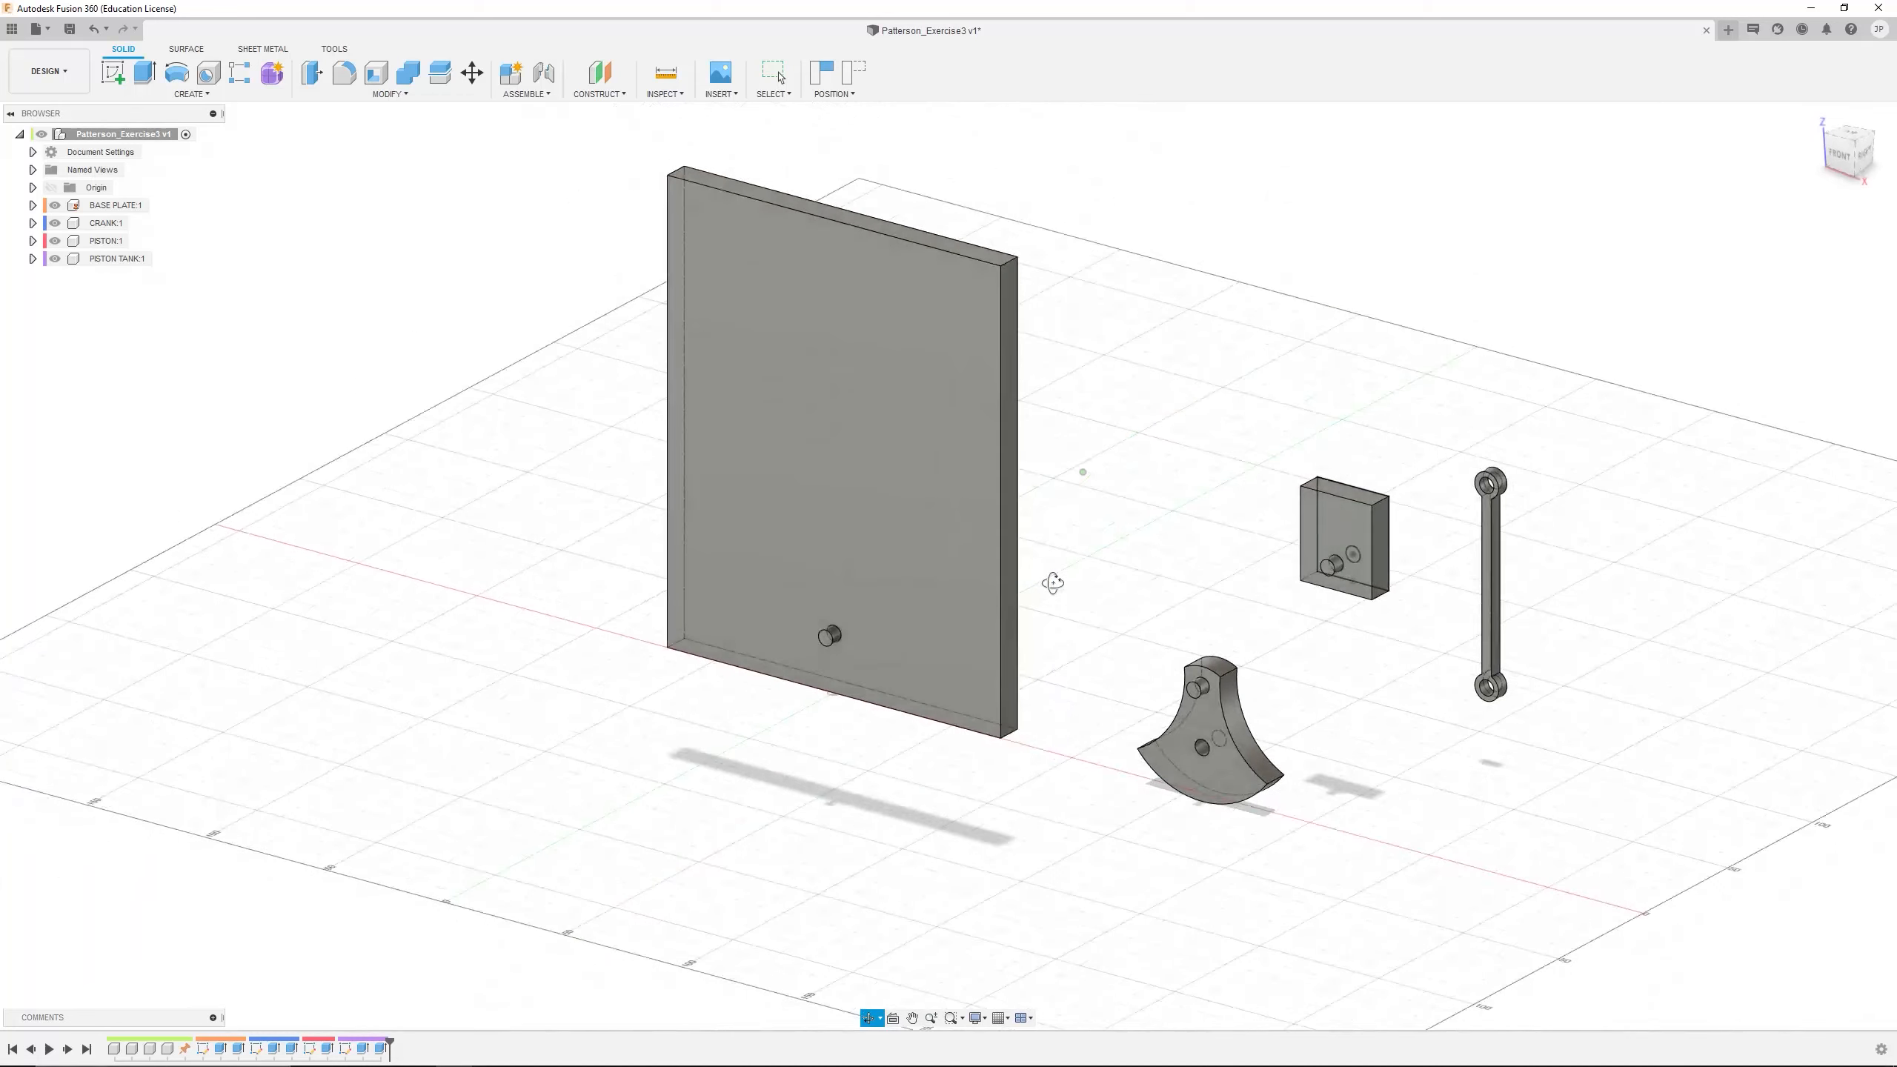
click(544, 75)
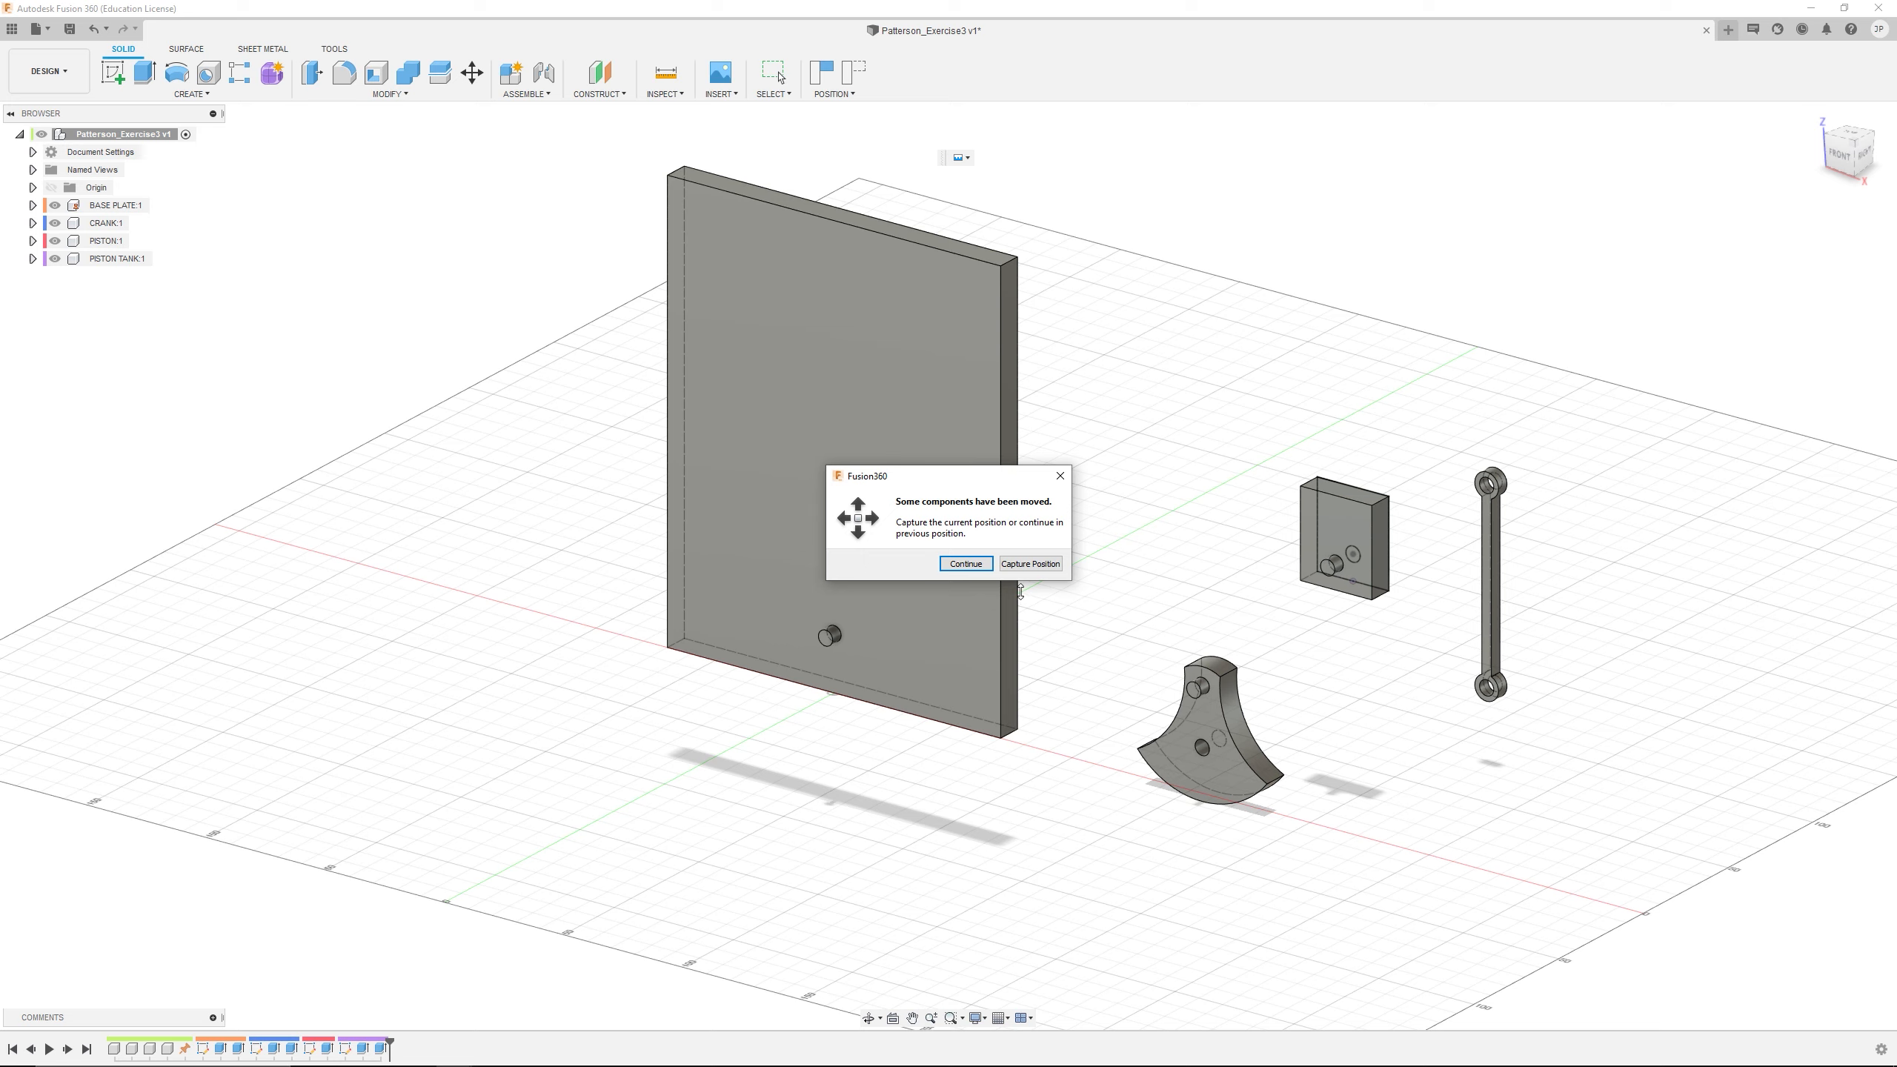
click(1031, 563)
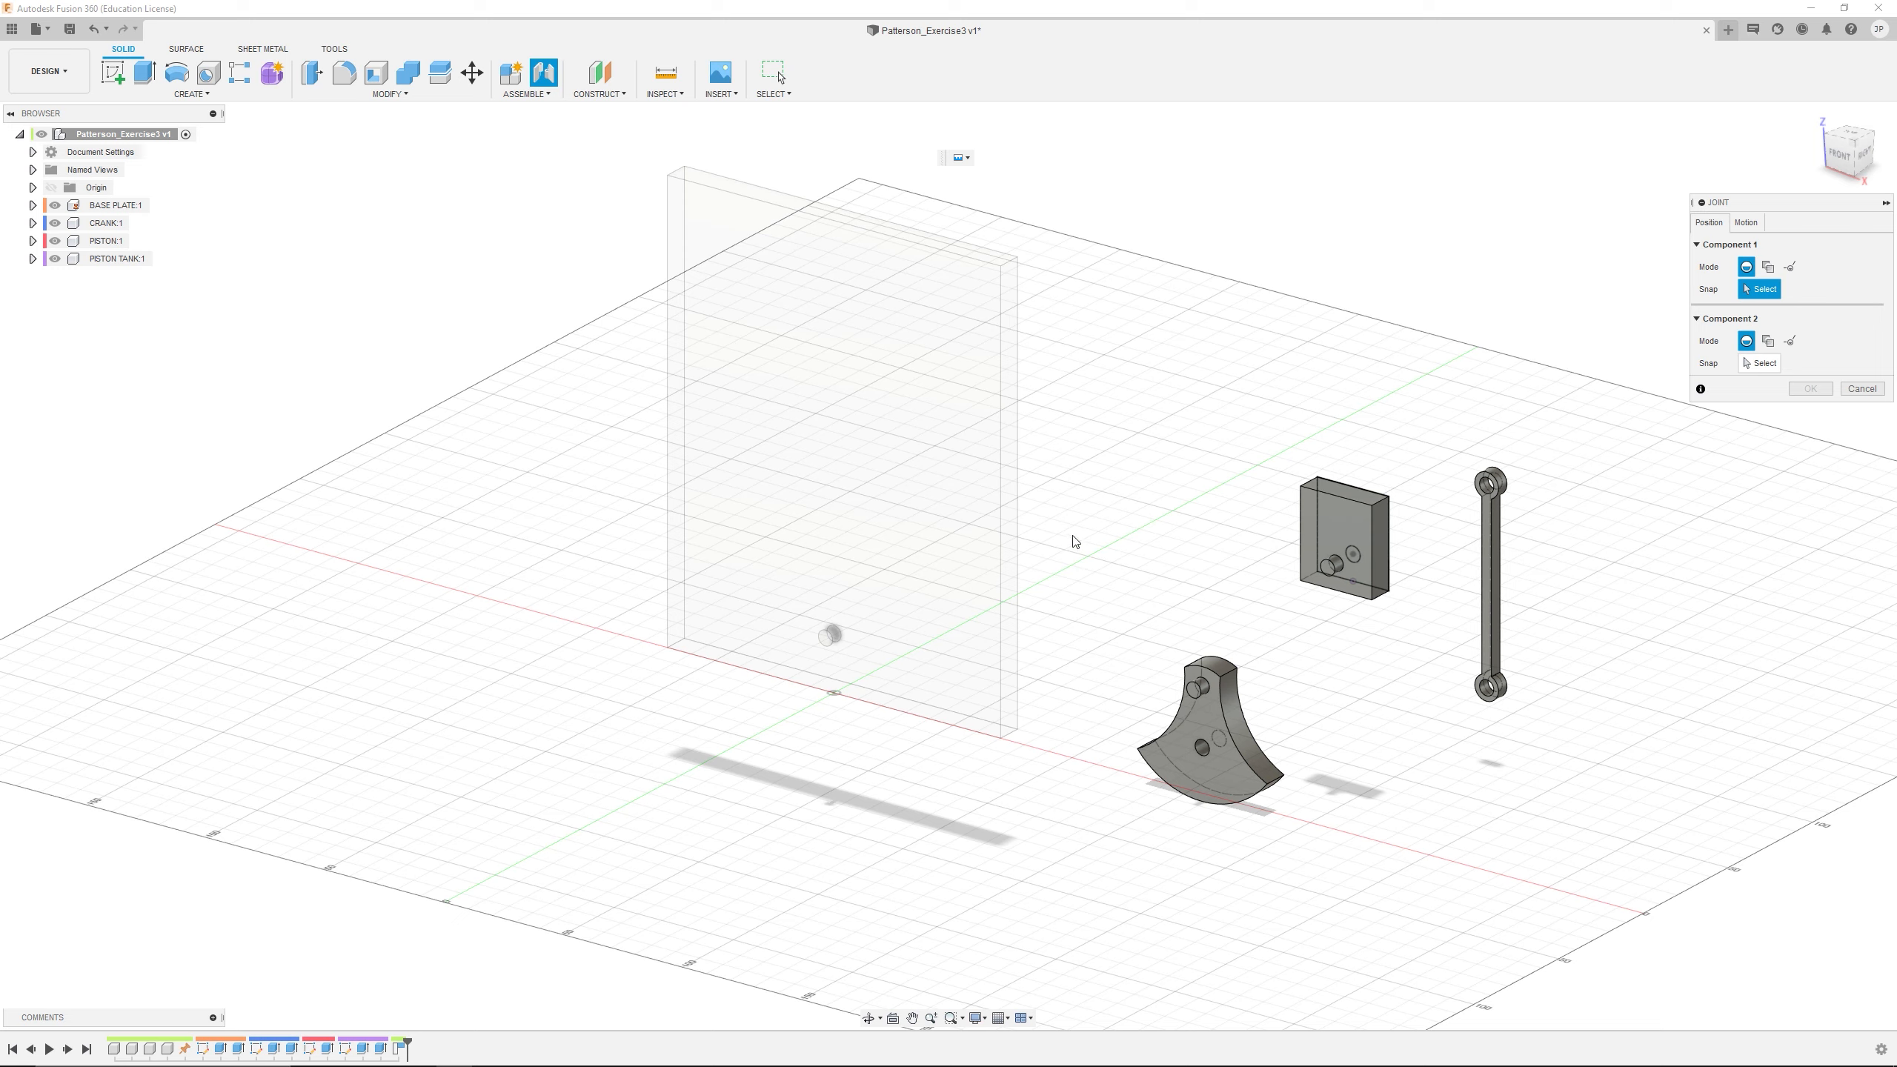
drag(1781, 208, 1488, 213)
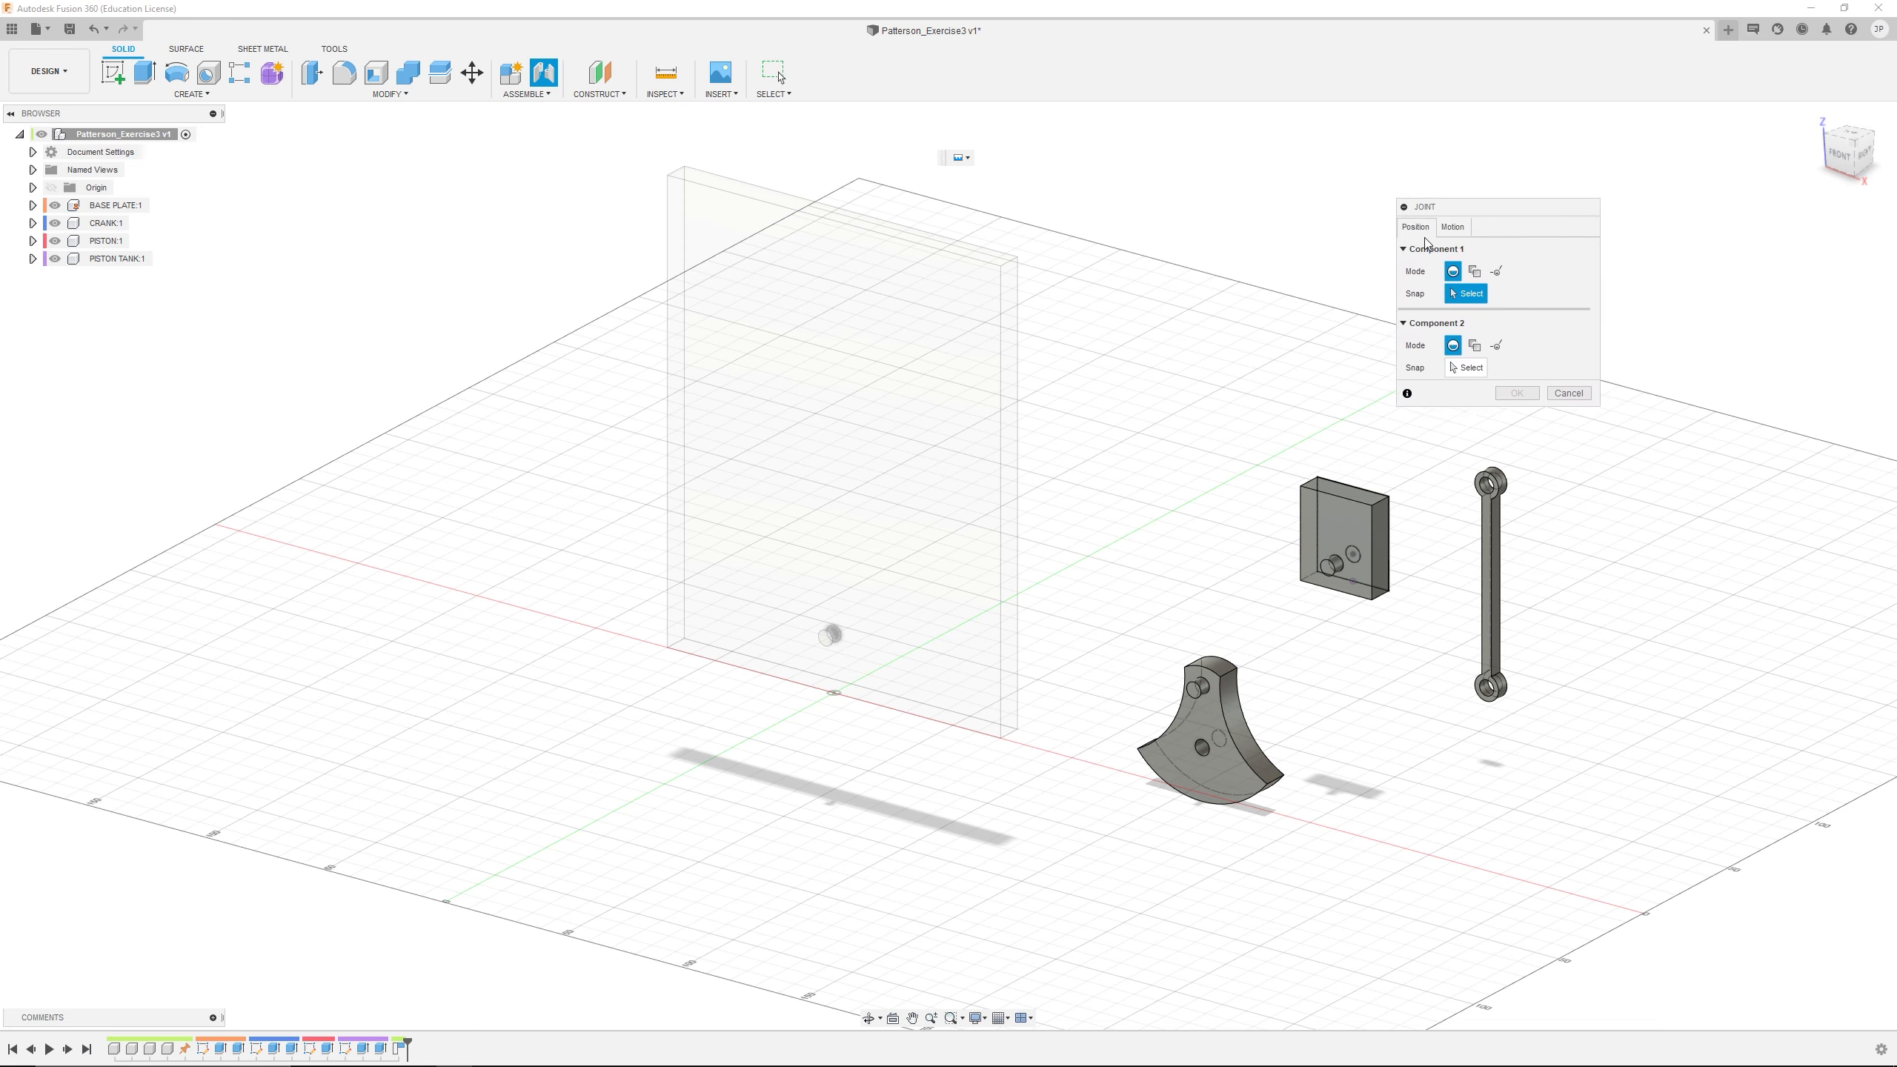
Set the joint's motion type to Revolute and return to its position settings
click(1450, 229)
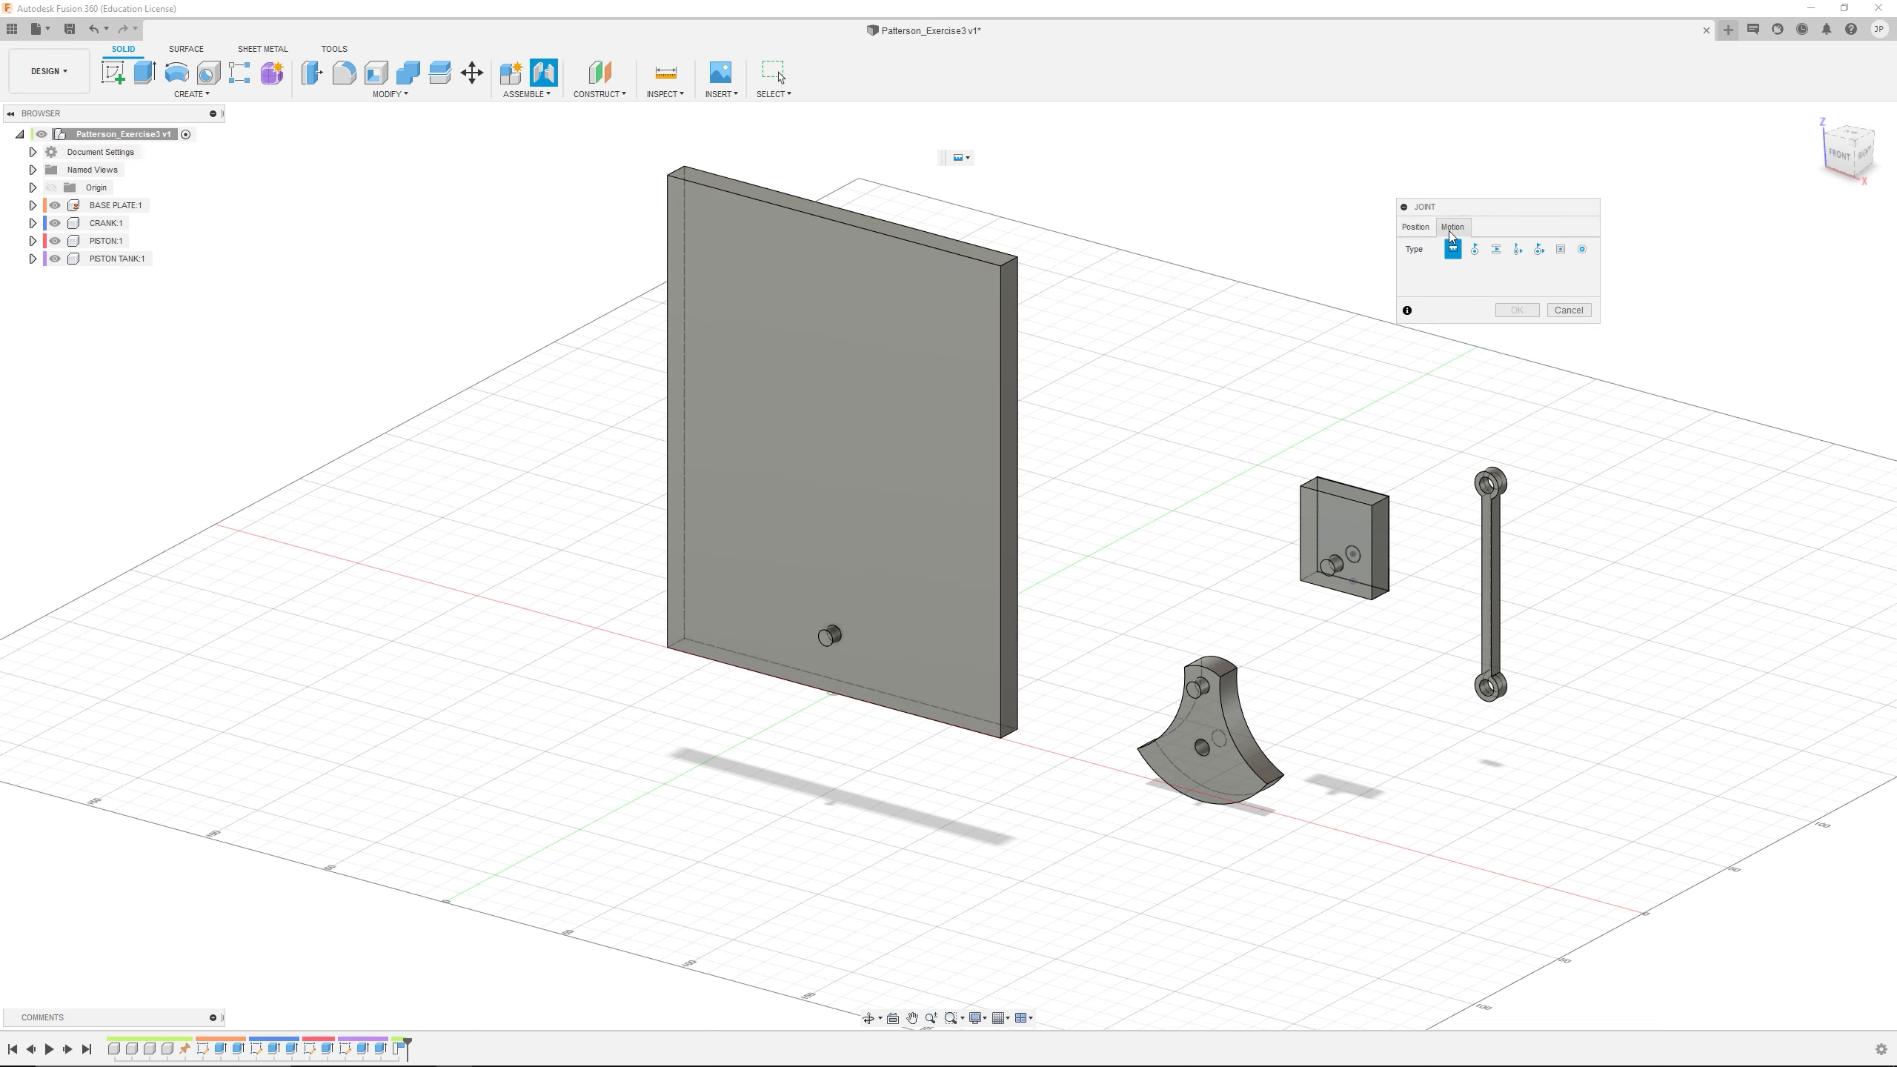
click(1419, 228)
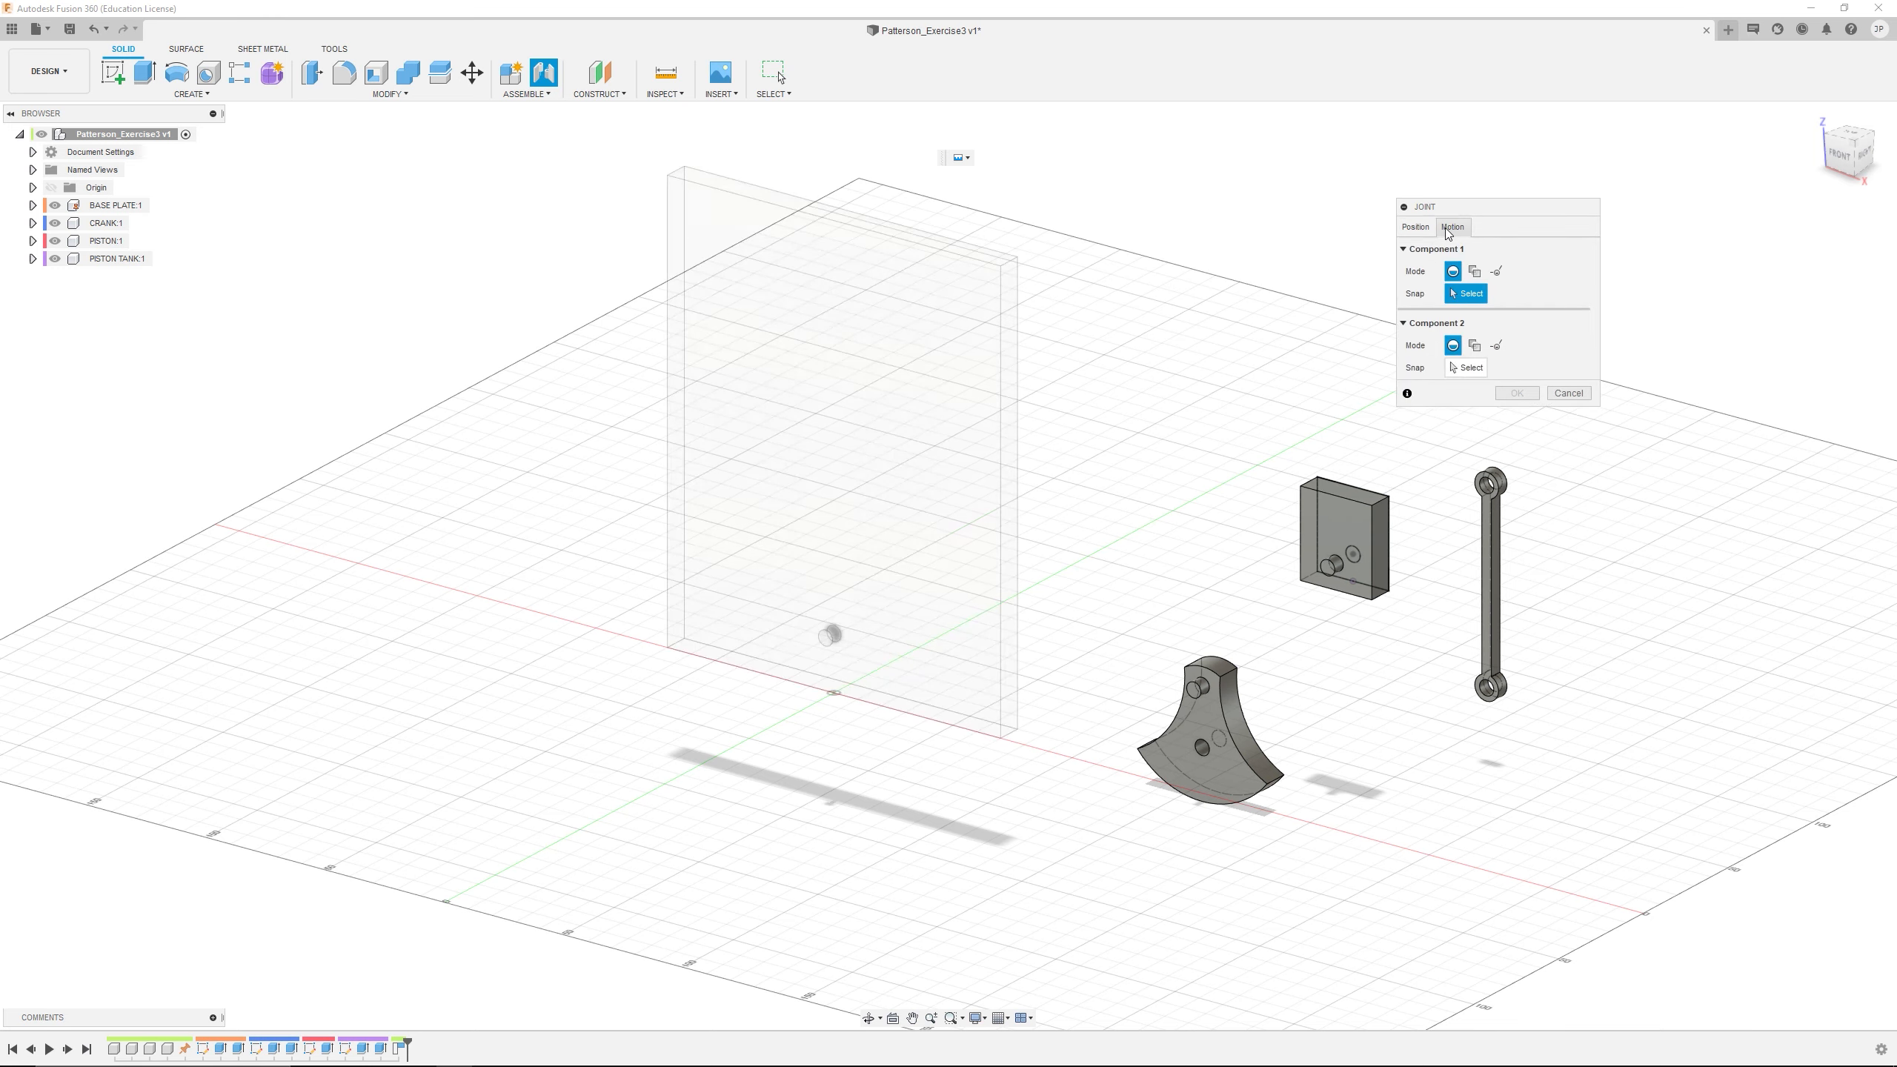
click(1453, 227)
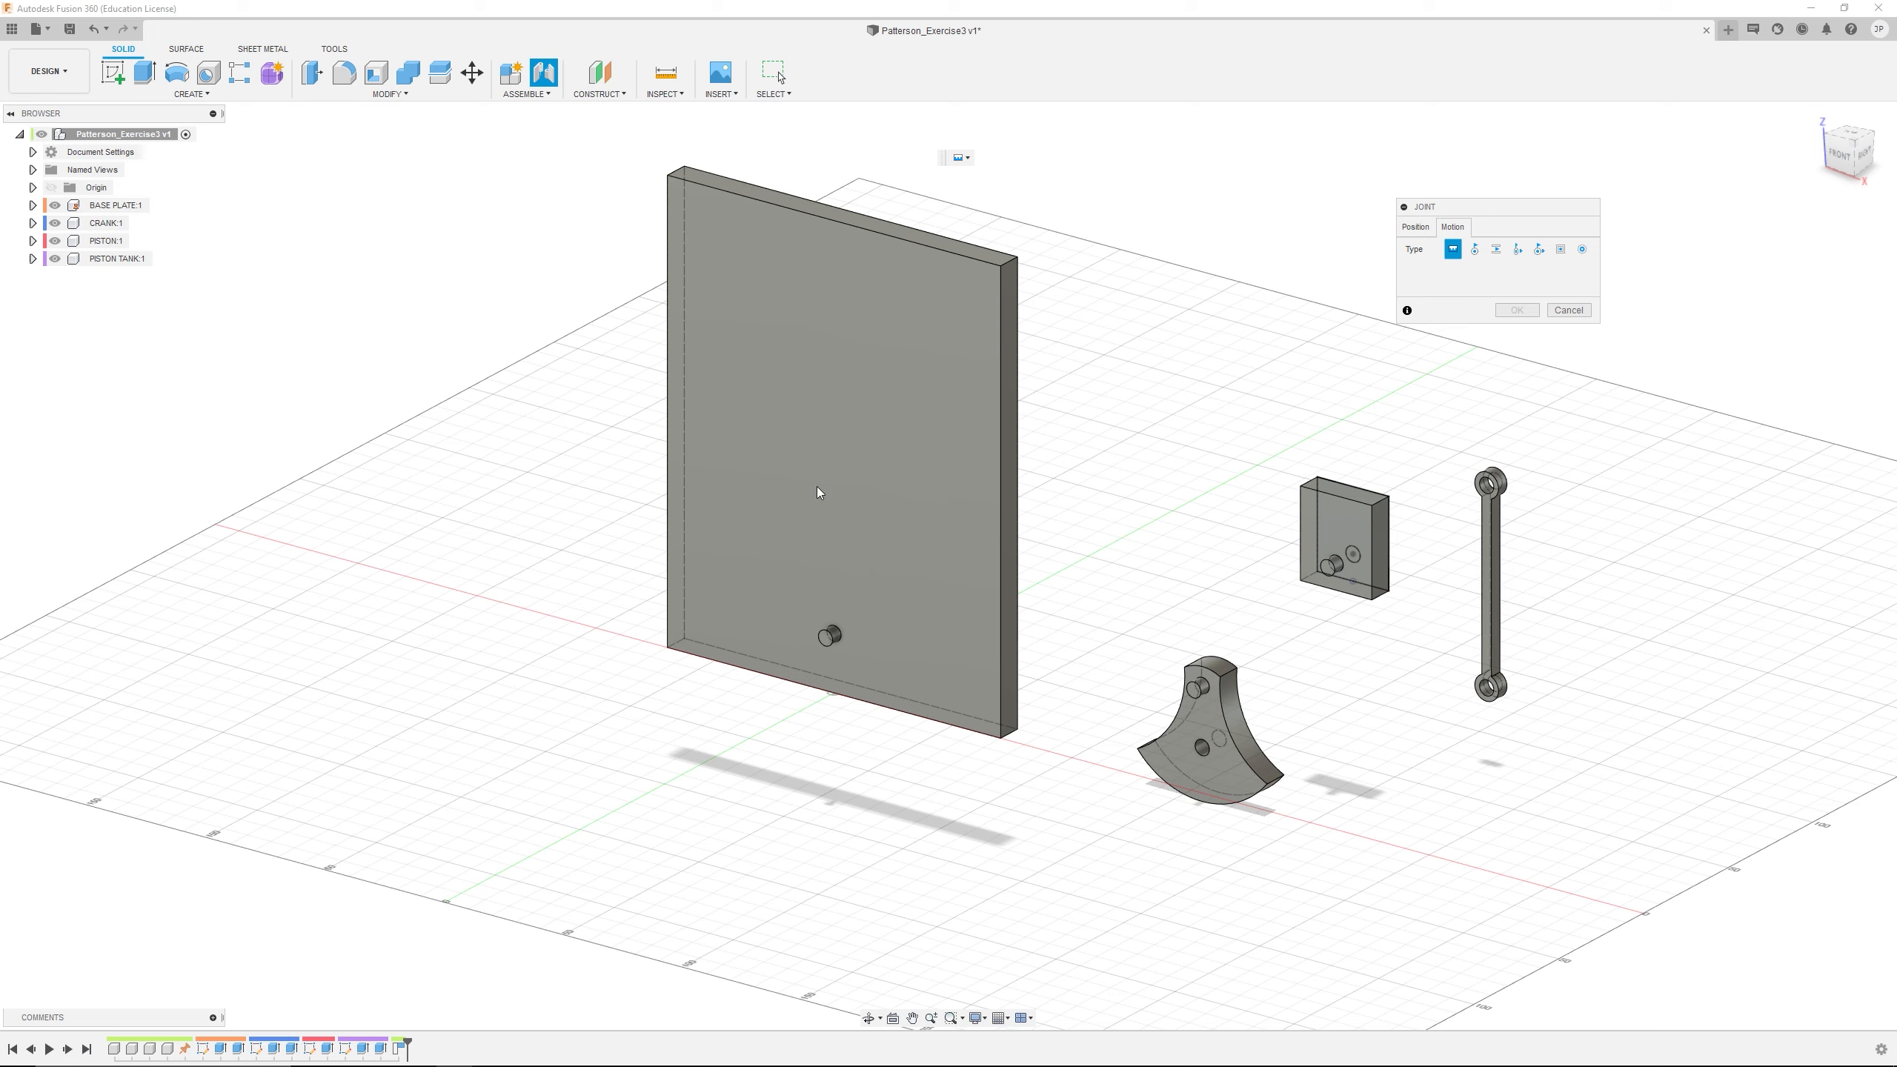
click(1476, 253)
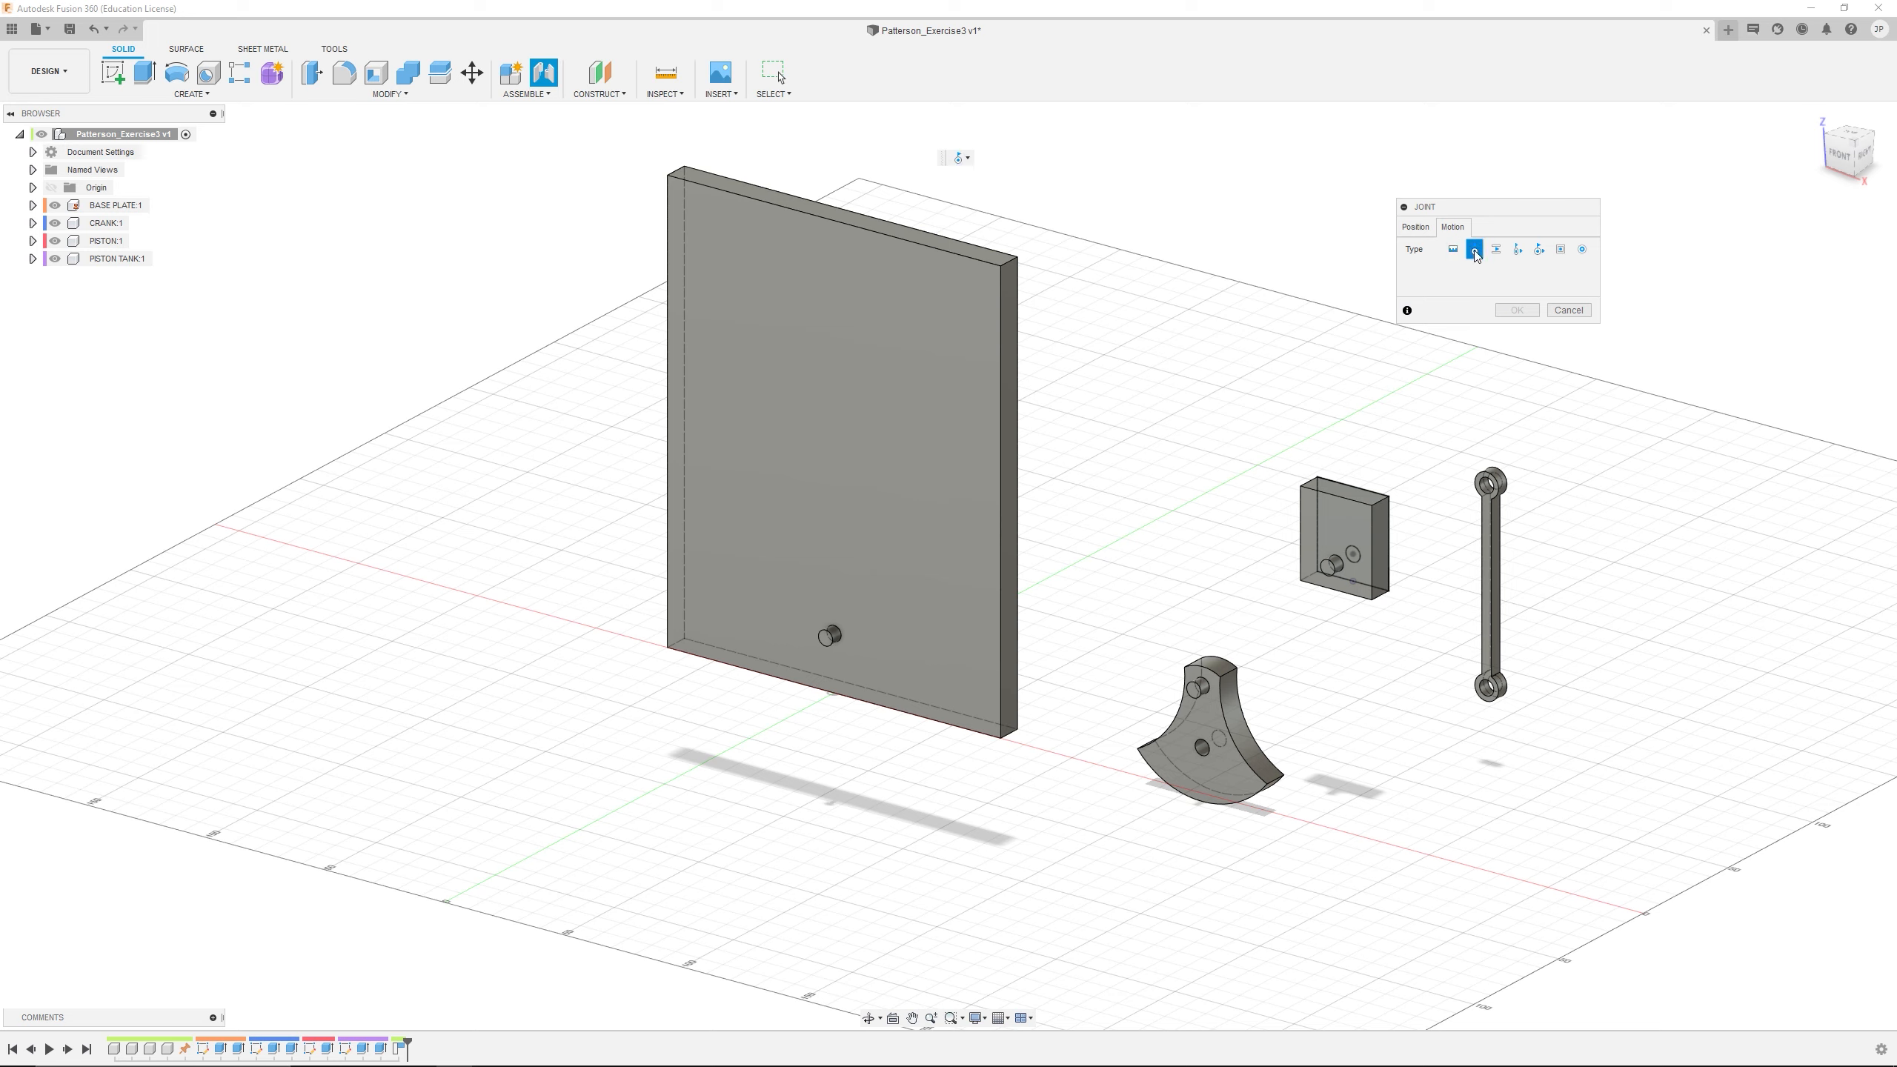
click(1418, 228)
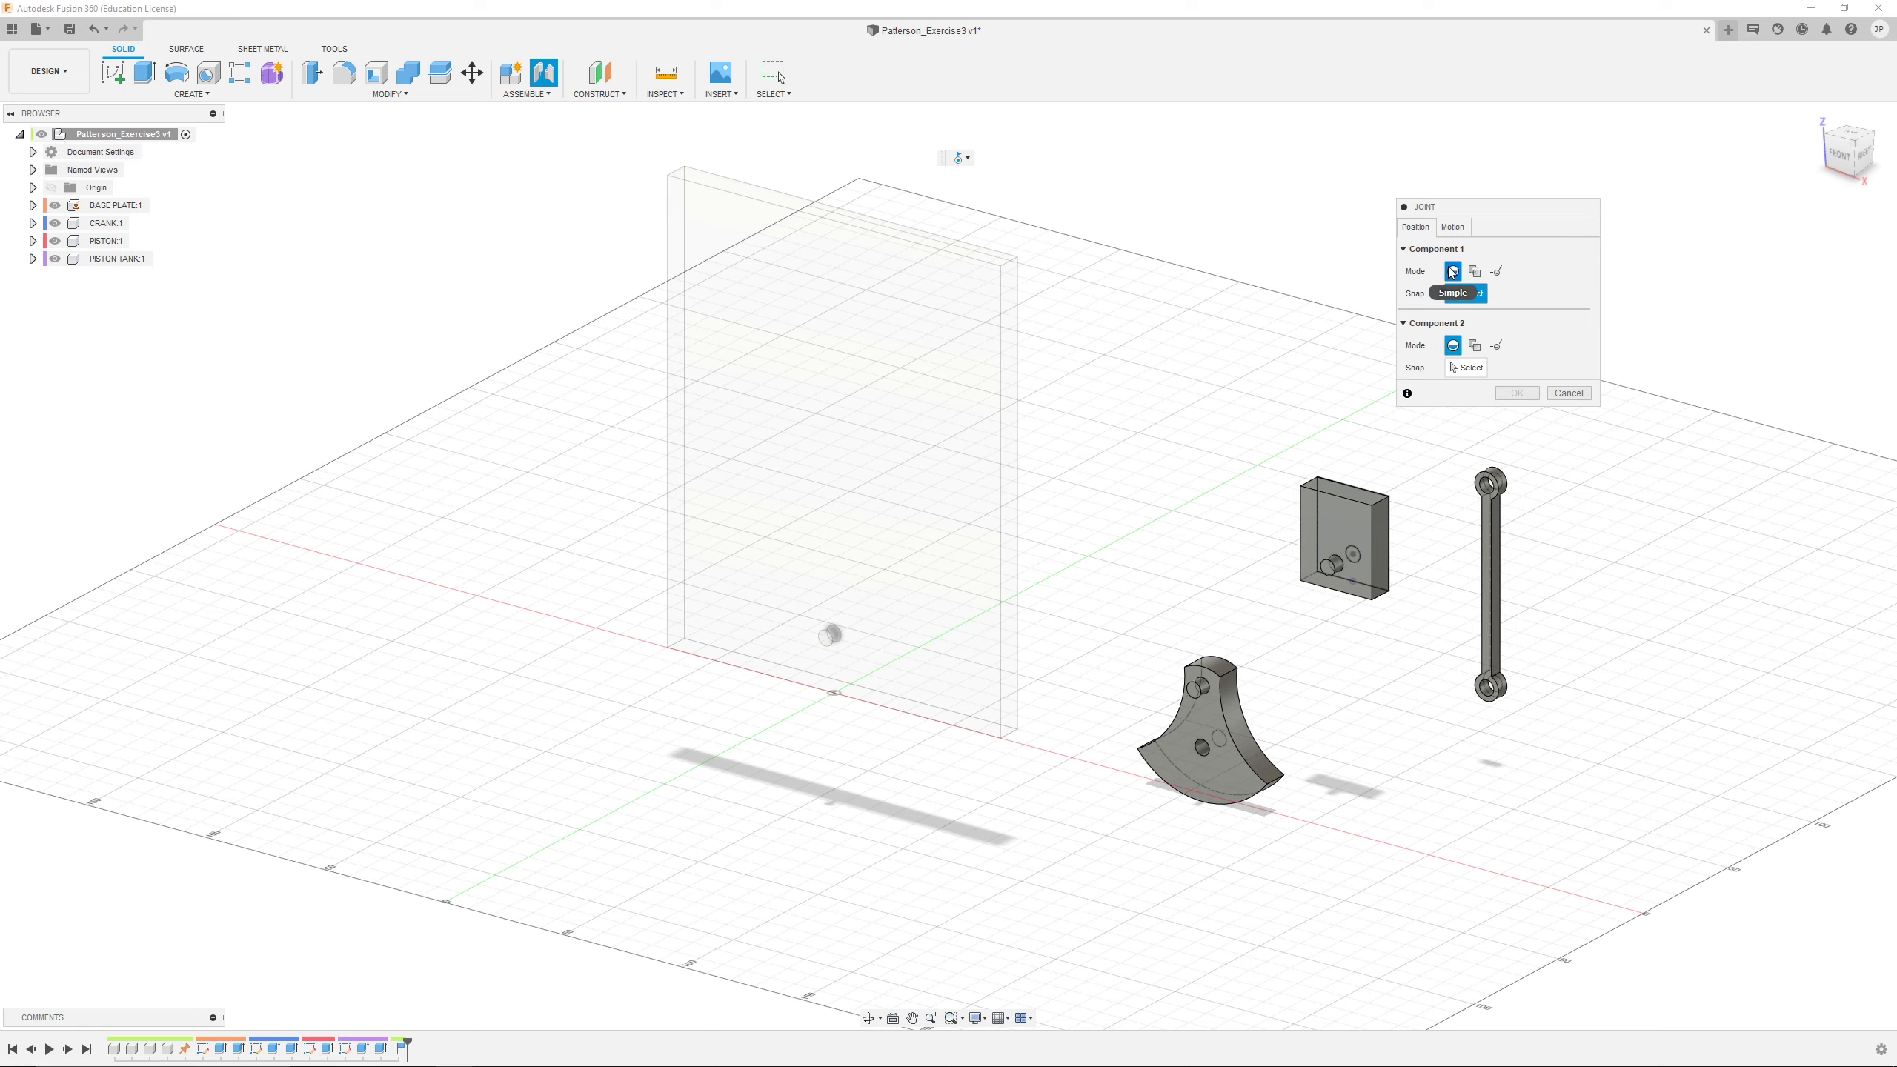
Select the centre of the CRANK's lower through-hole on its front face as the joint's first snap
scroll(935, 634, up, 10)
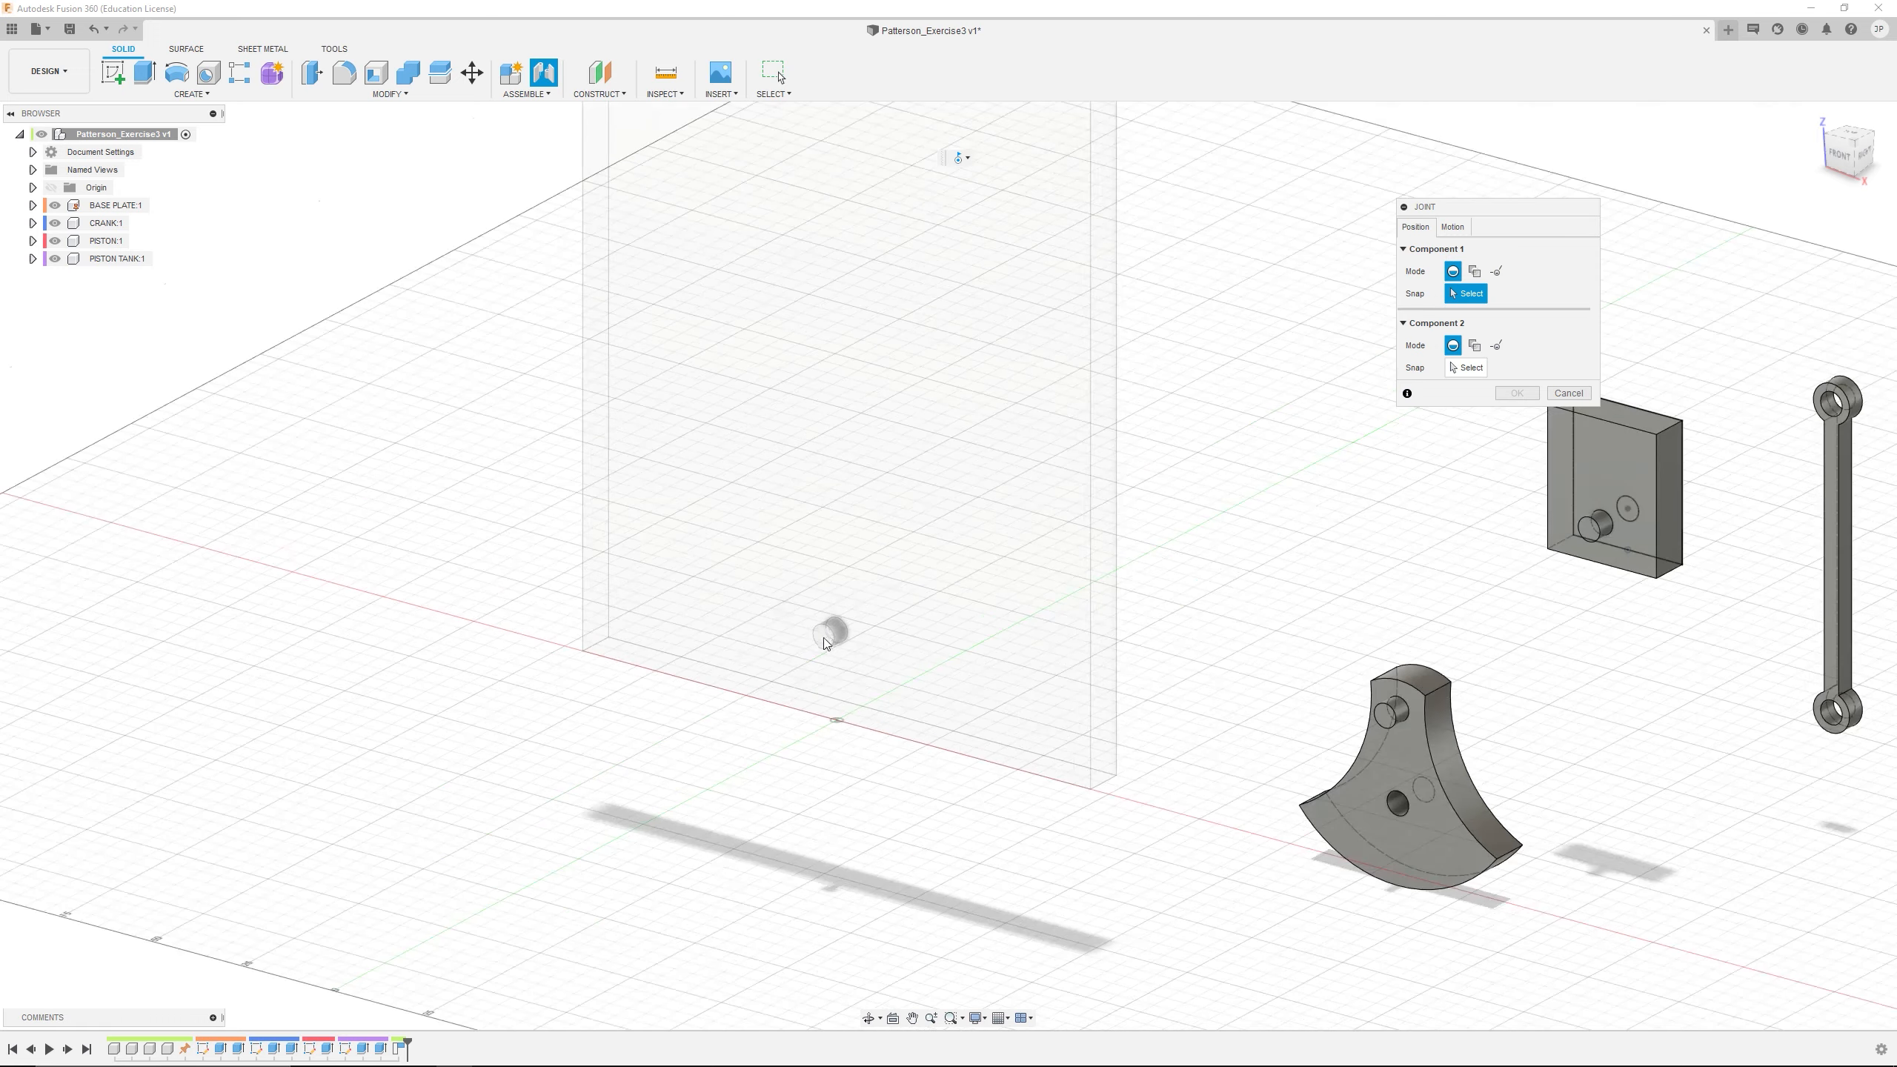
scroll(1385, 698, down, 6)
scroll(1313, 640, down, 5)
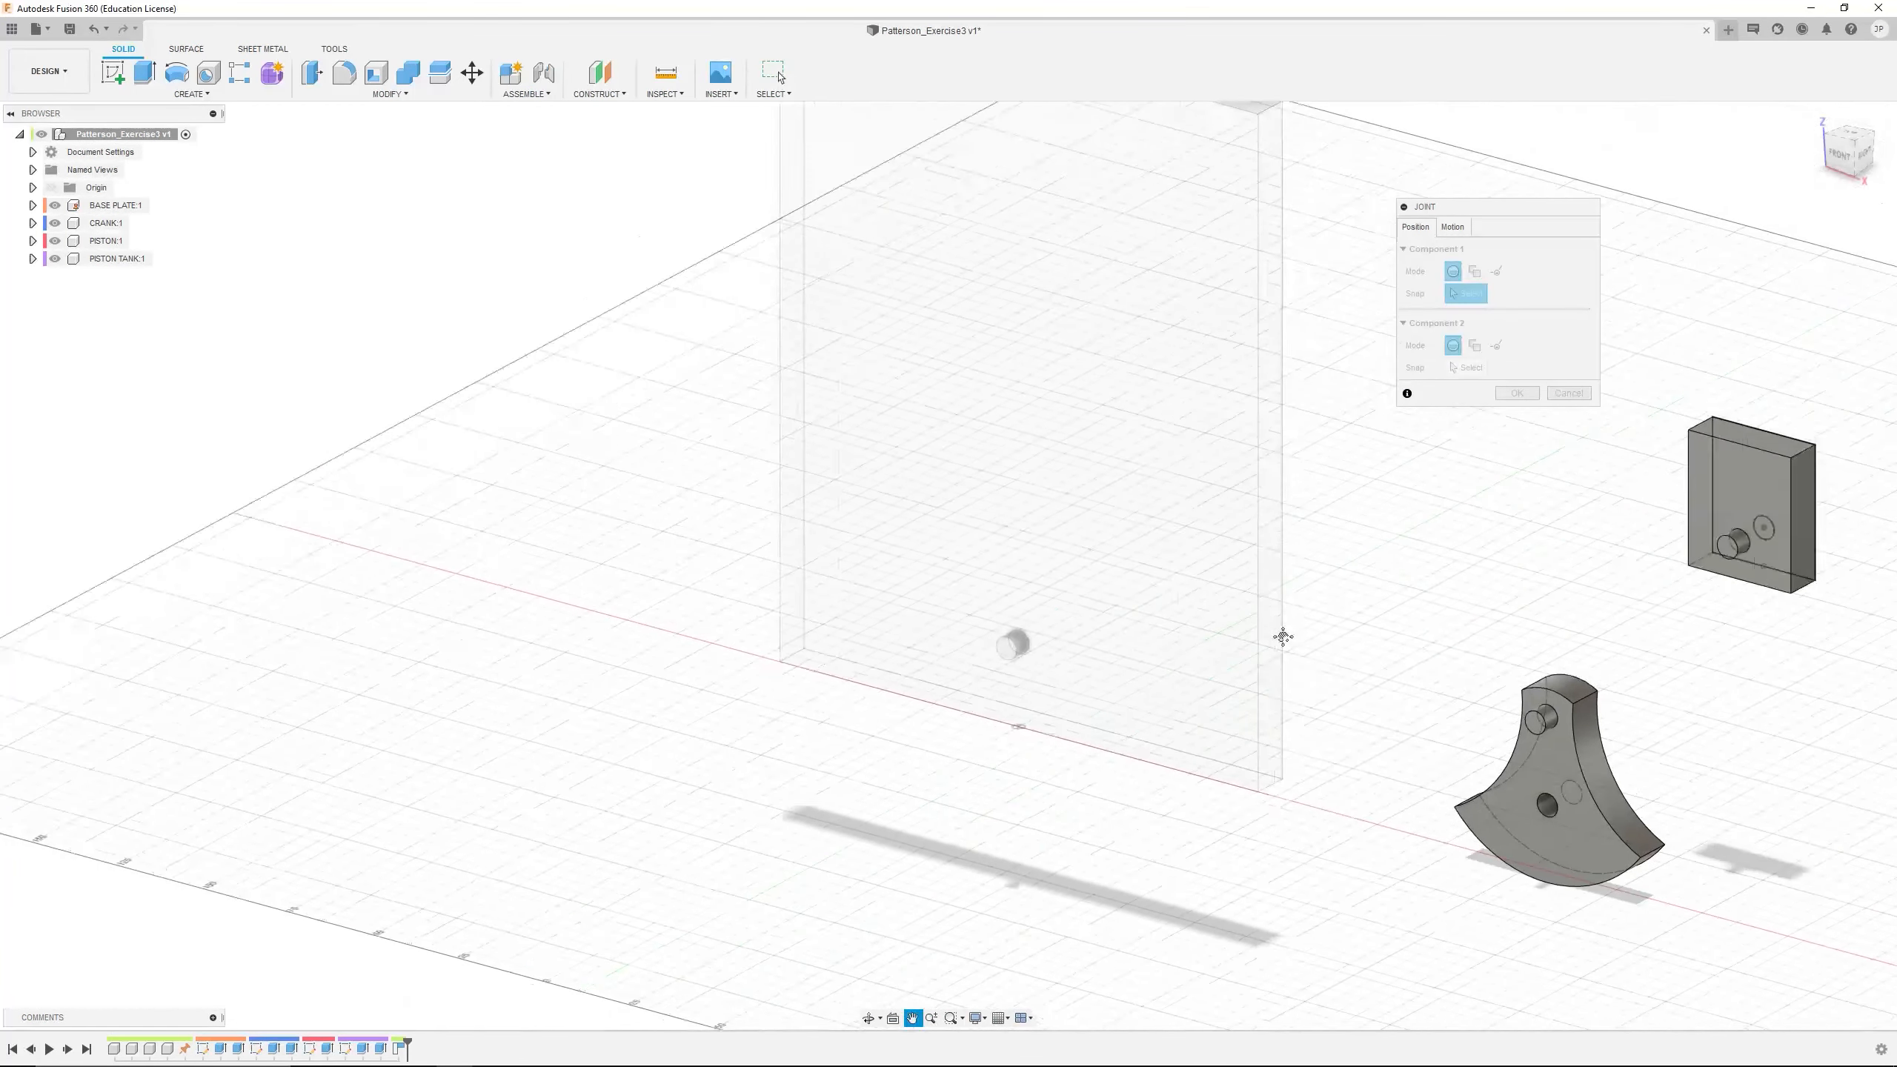
scroll(1332, 812, up, 8)
scroll(1358, 768, down, 6)
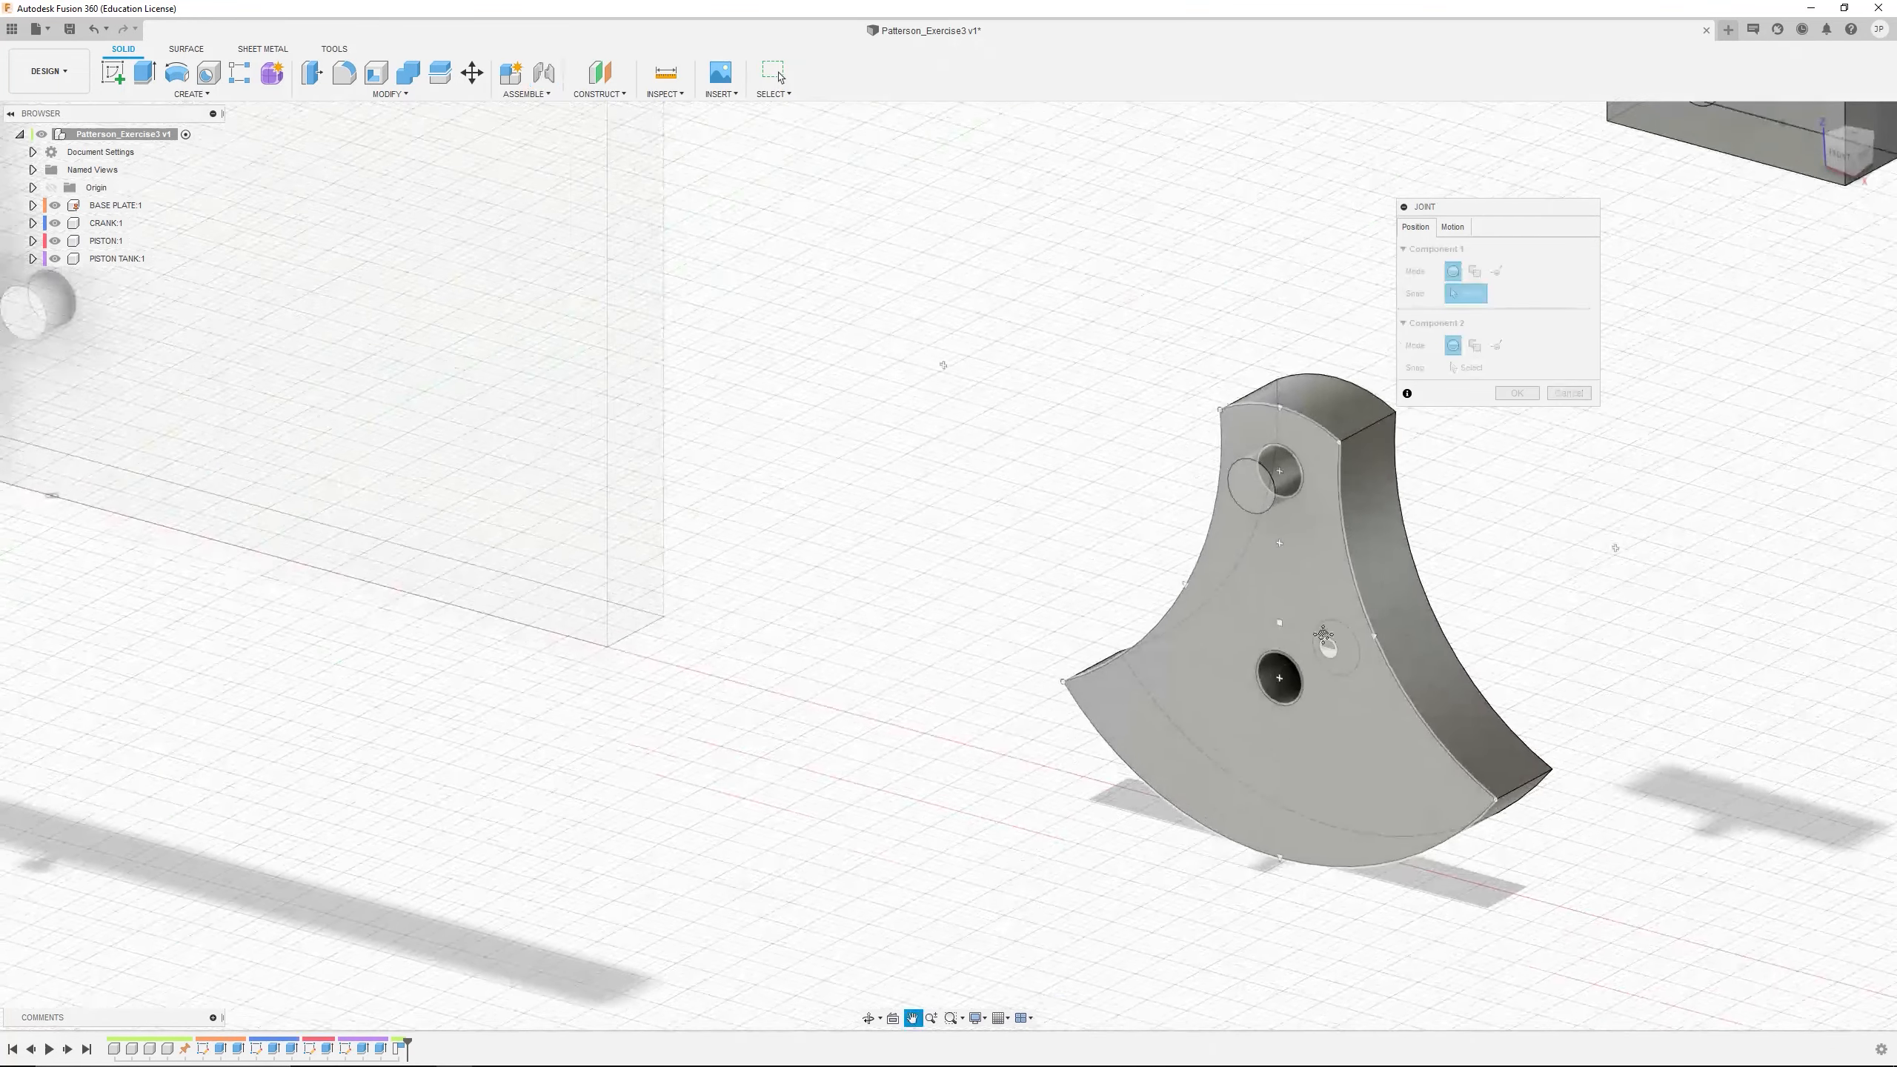
scroll(1165, 679, up, 8)
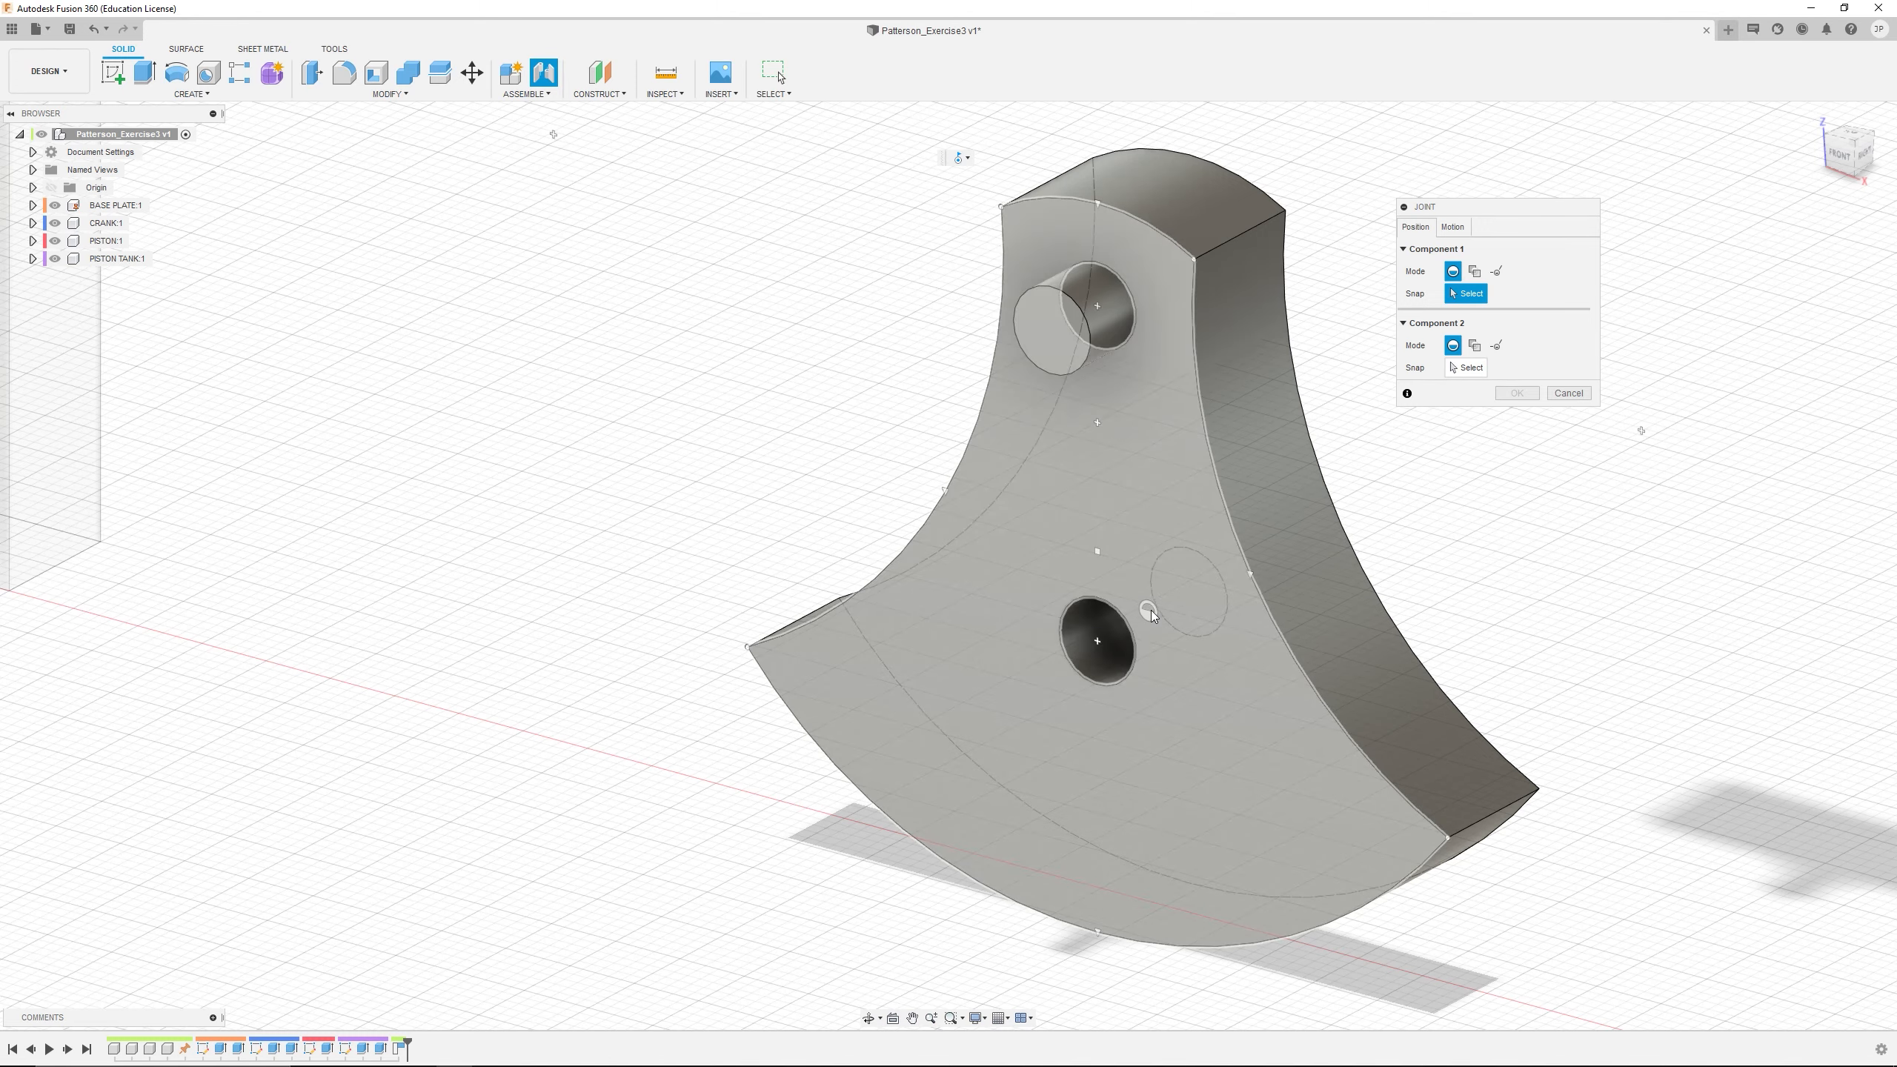
scroll(1115, 635, up, 3)
scroll(1111, 635, up, 2)
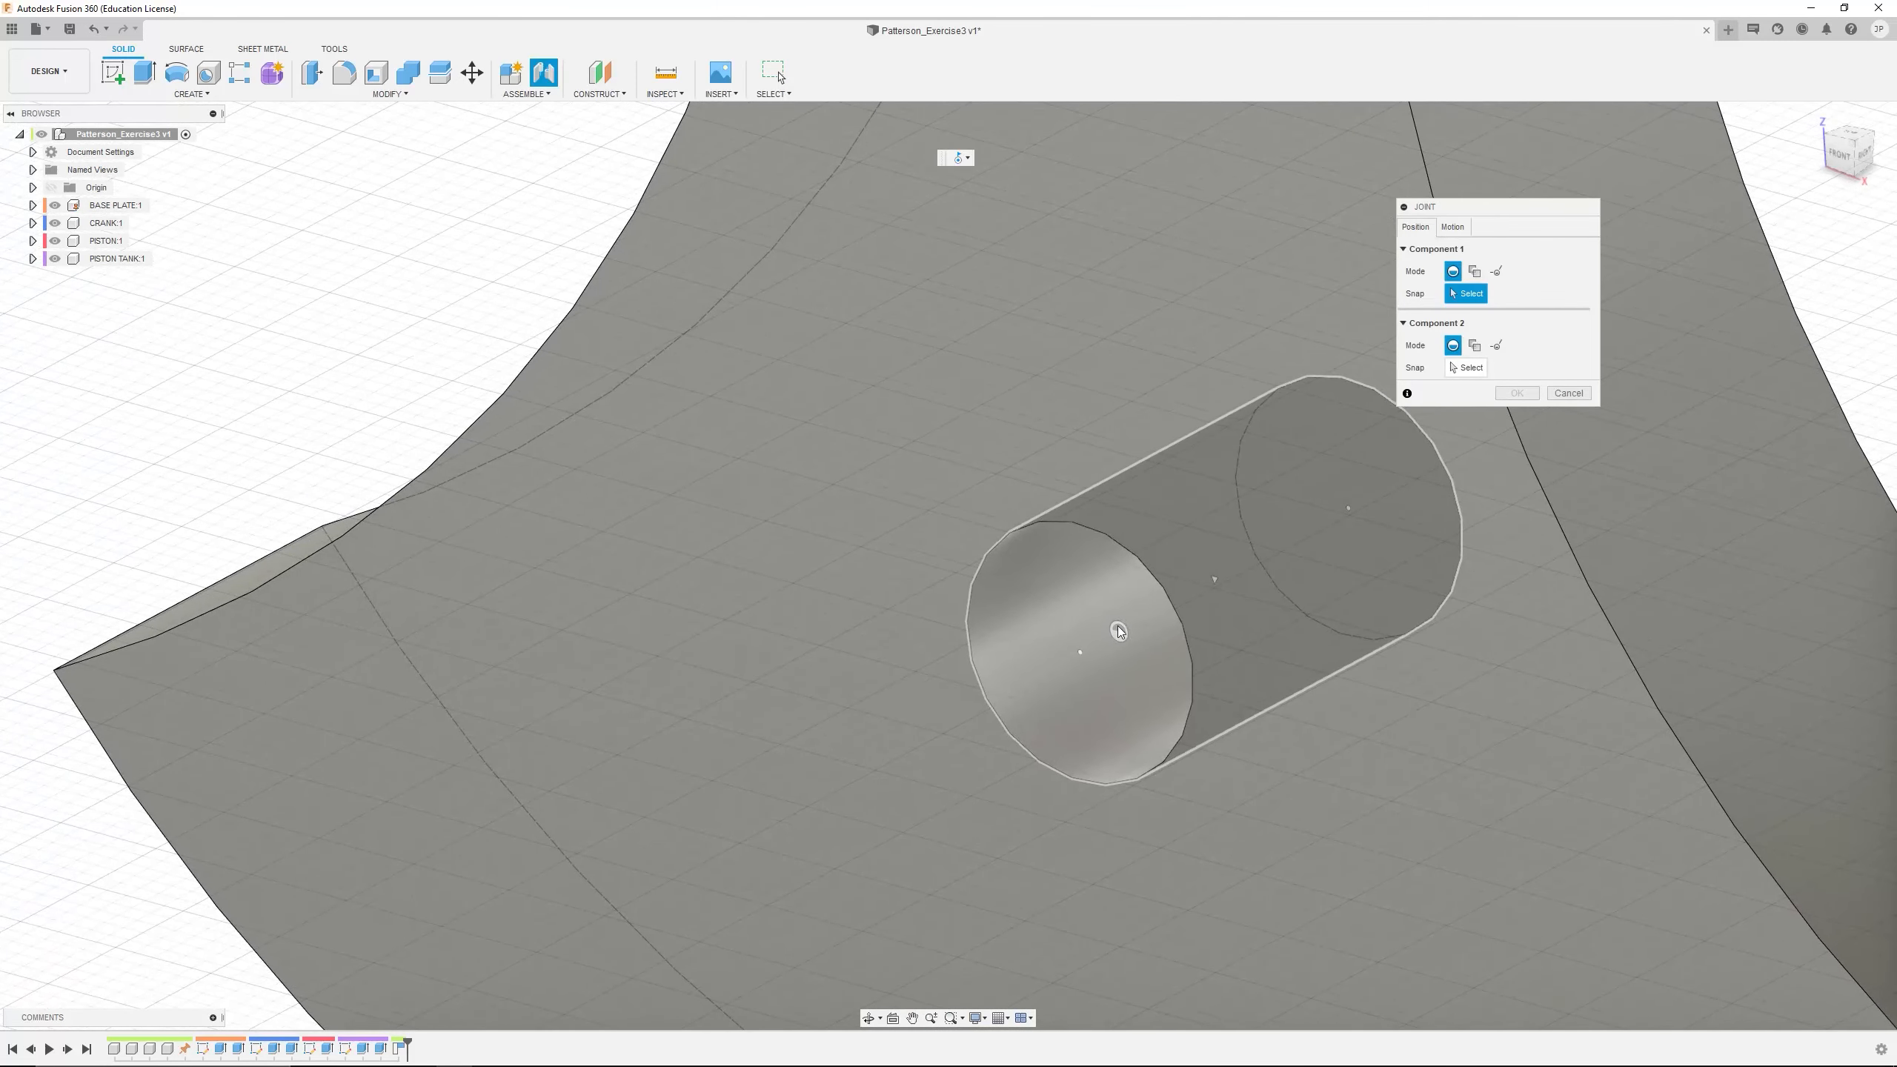
shift+middle_drag(1135, 624, 1243, 576)
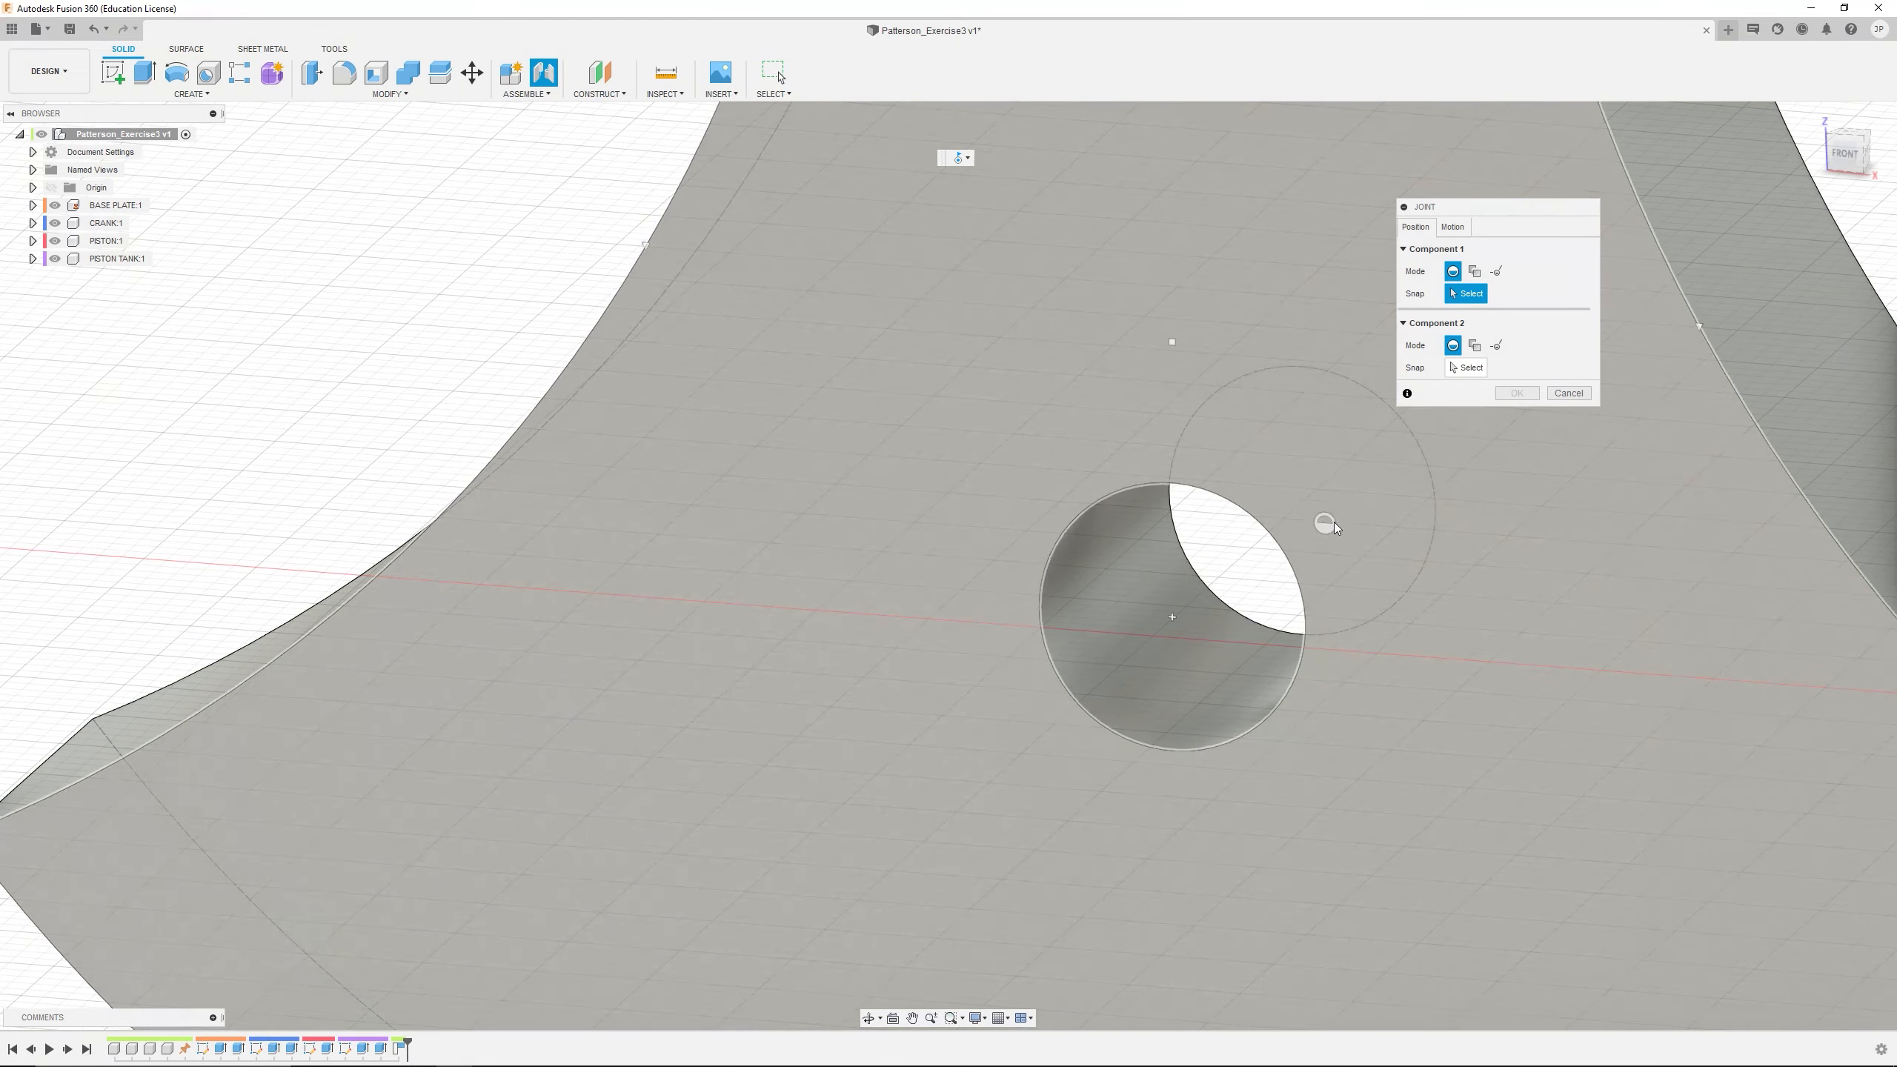
shift+middle_drag(1334, 522, 1496, 634)
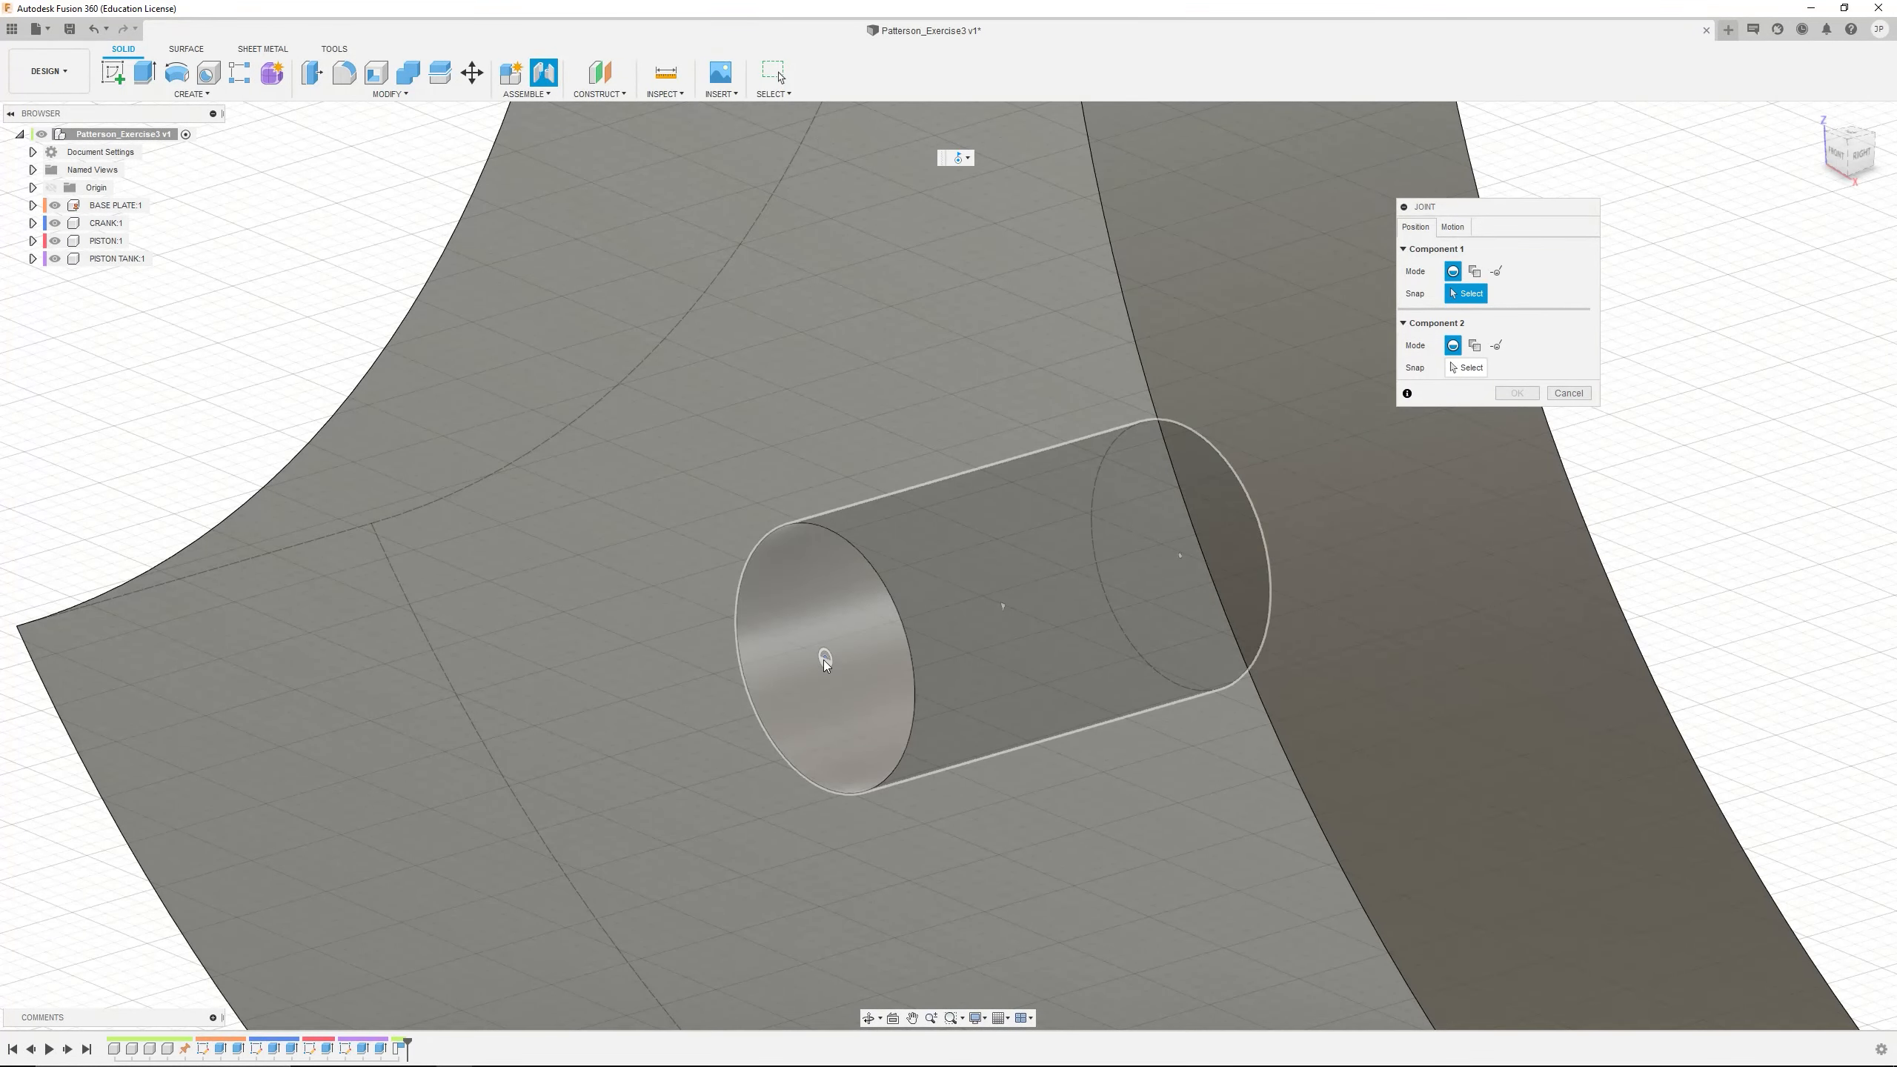
click(826, 662)
Snap the joint to the centre of the BASE PLATE pin's end face and create it with zero angle and offsets
scroll(825, 673, down, 15)
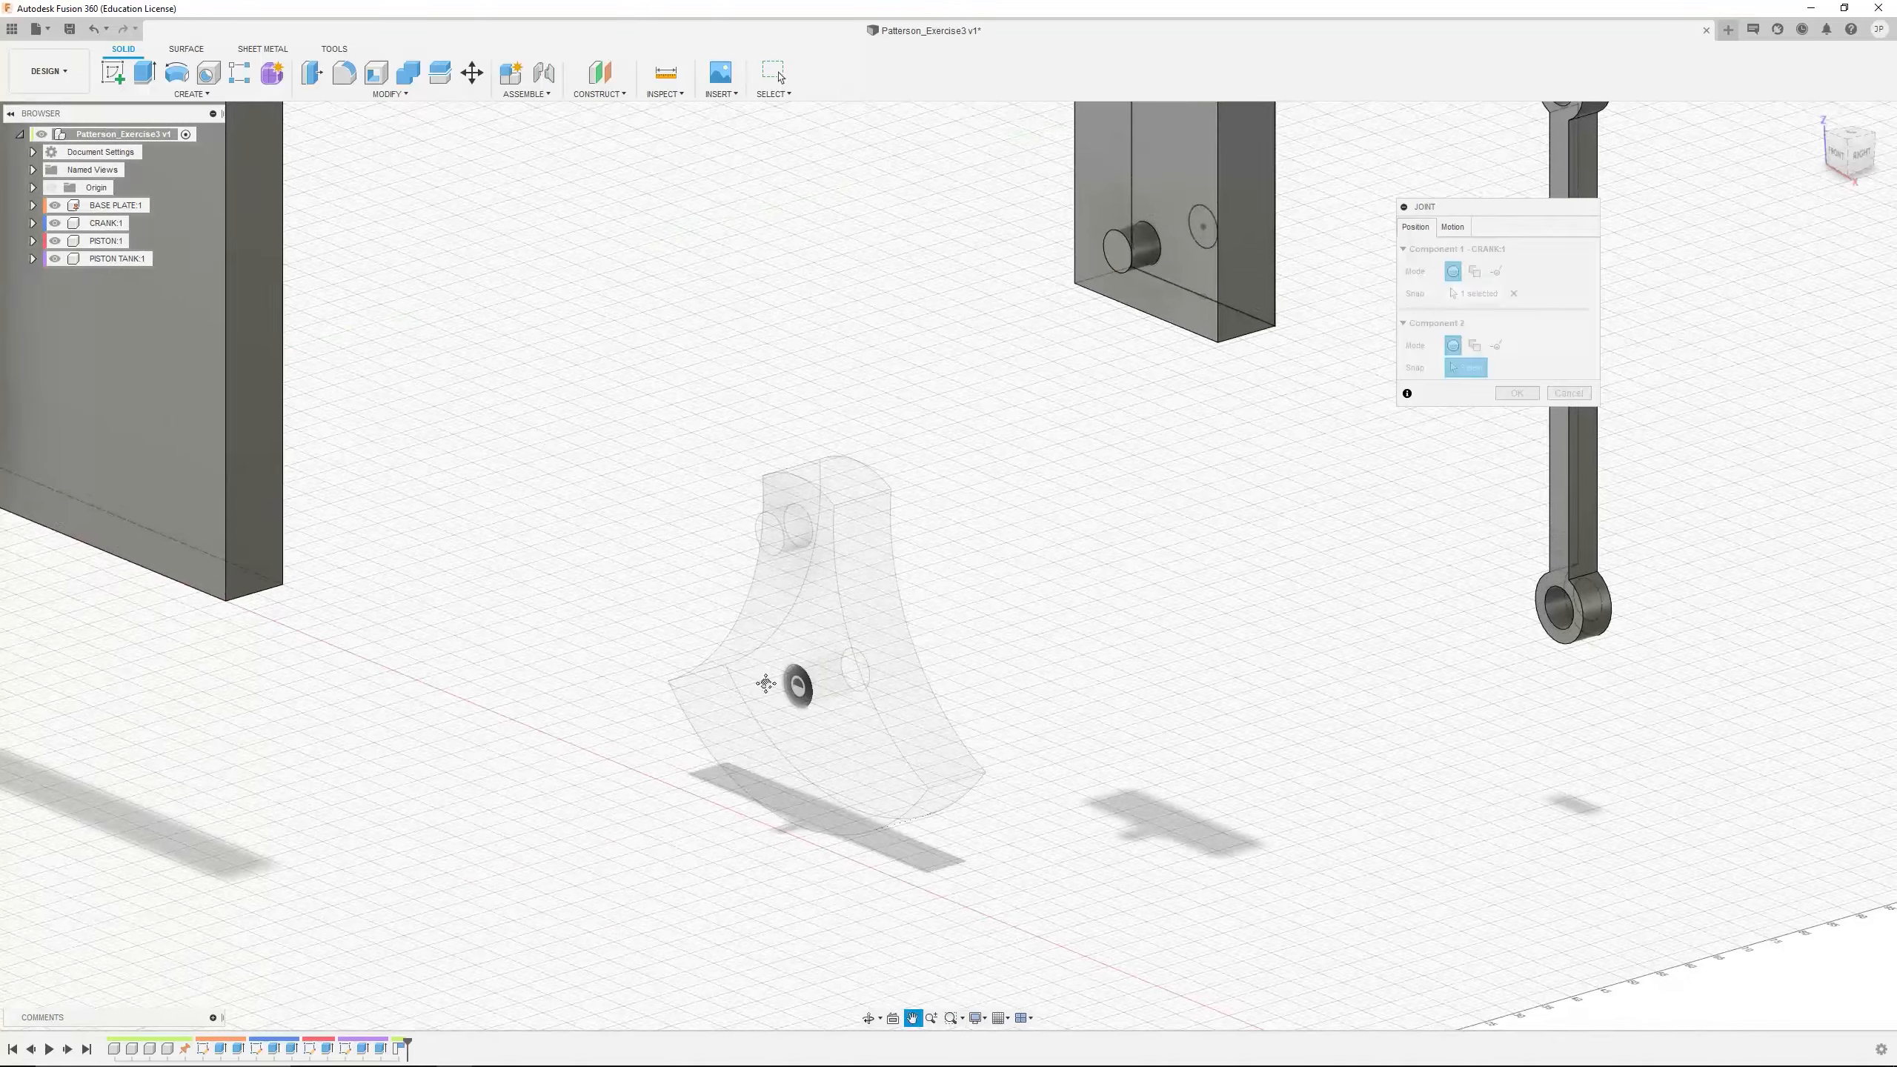
middle_drag(766, 683, 1427, 916)
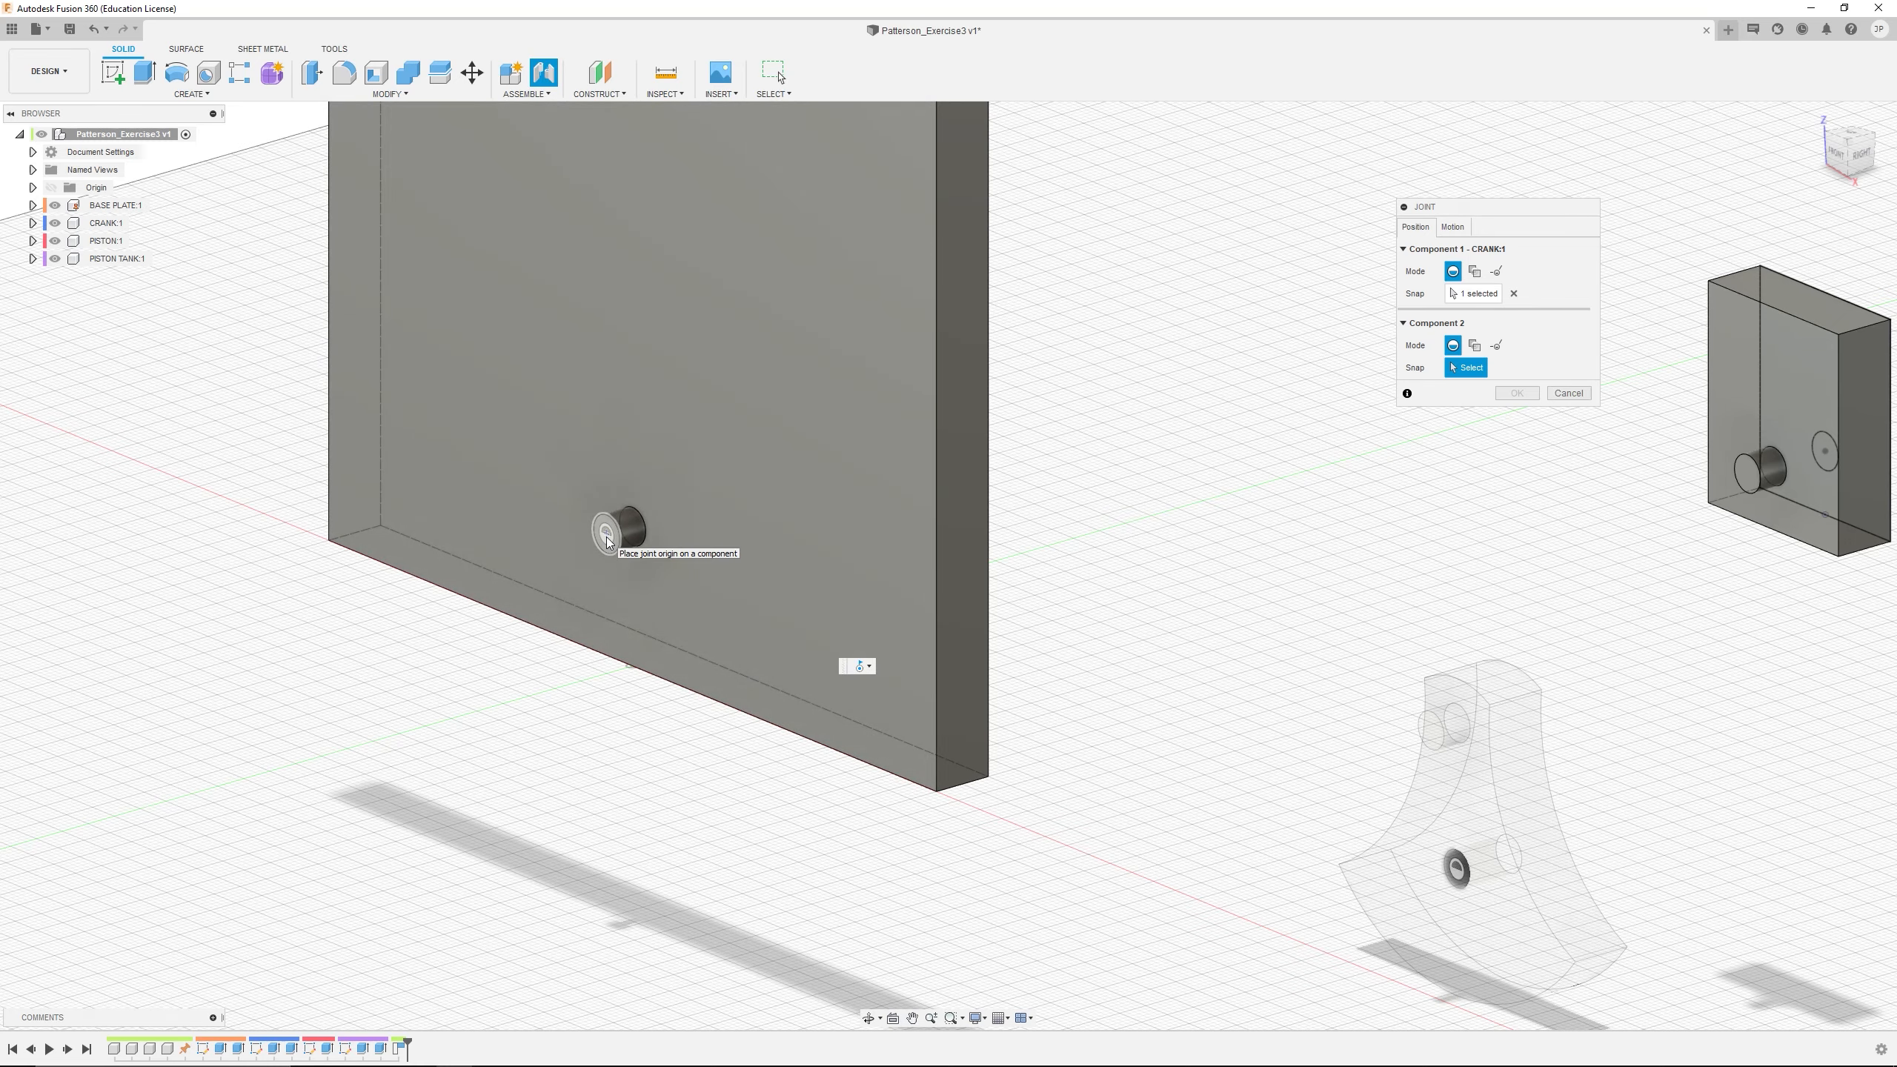
scroll(605, 534, up, 5)
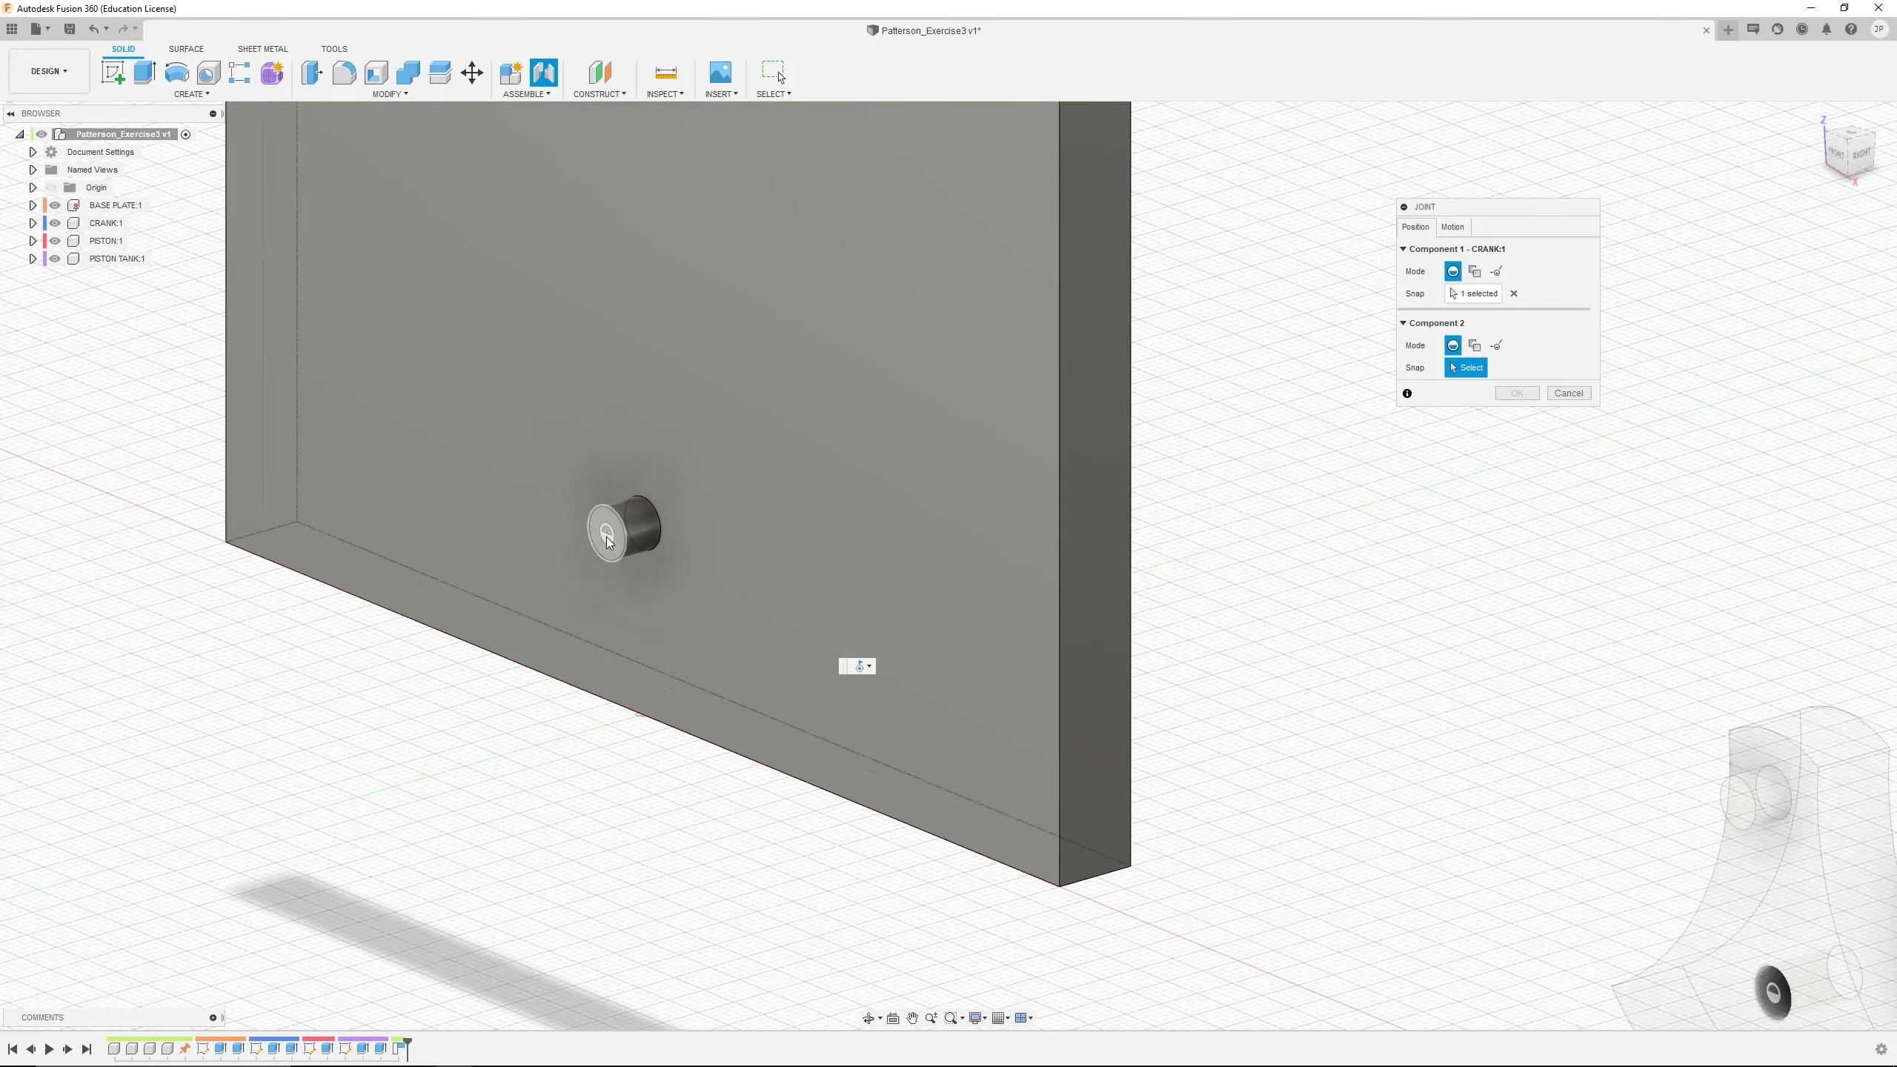
click(608, 535)
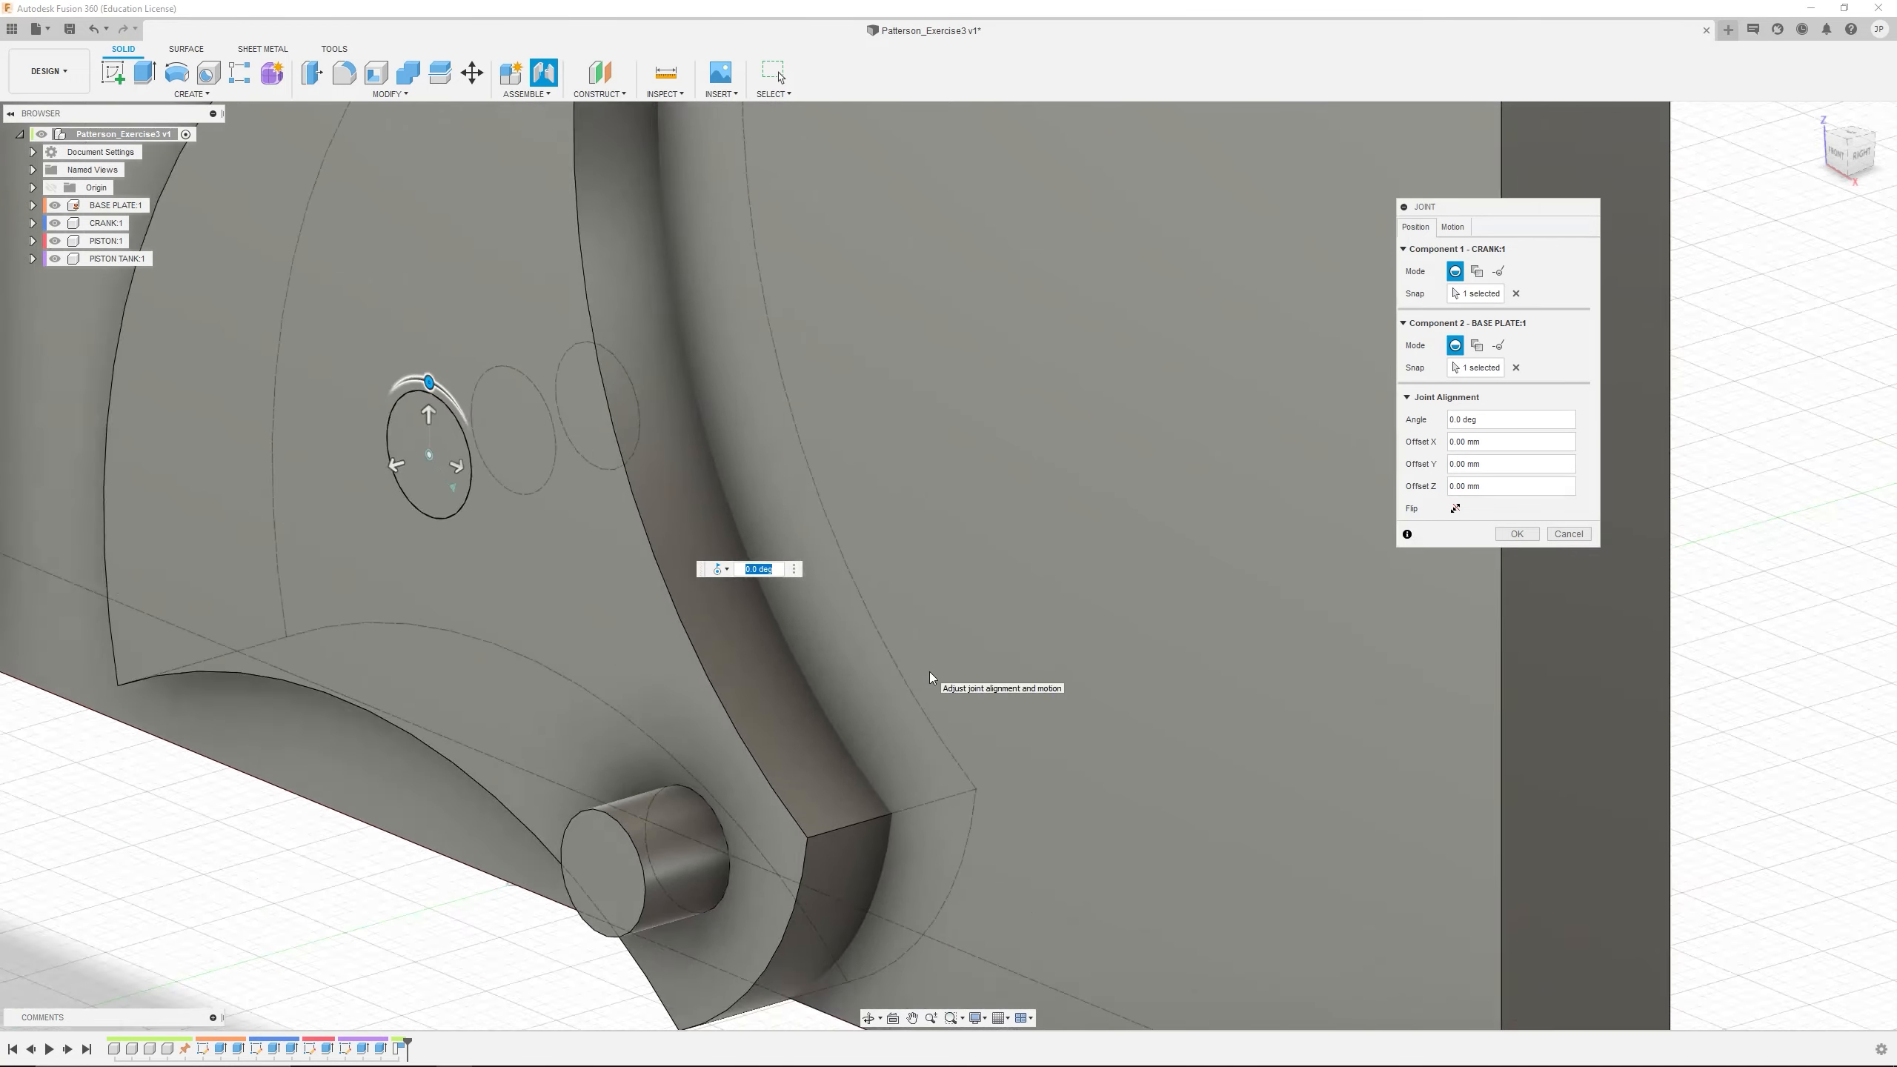
scroll(926, 661, down, 6)
middle_drag(915, 631, 1070, 680)
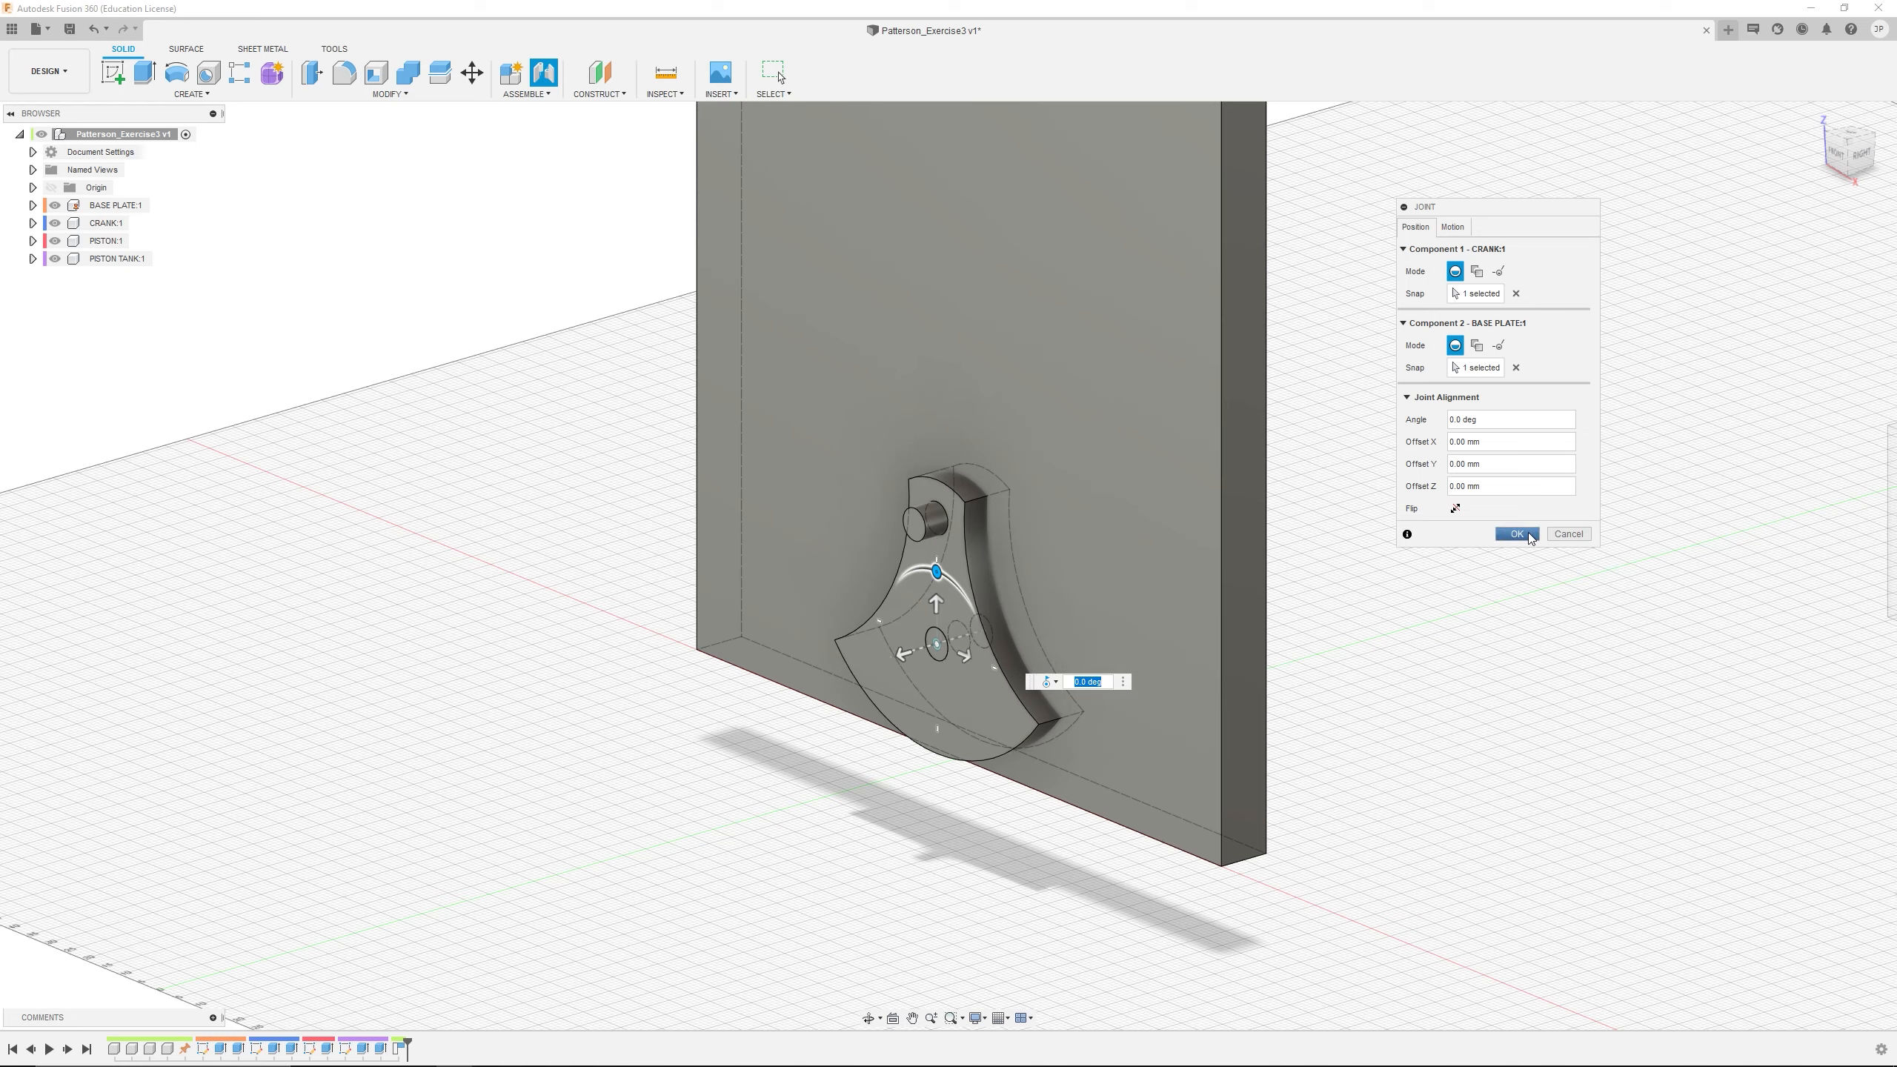
click(1517, 534)
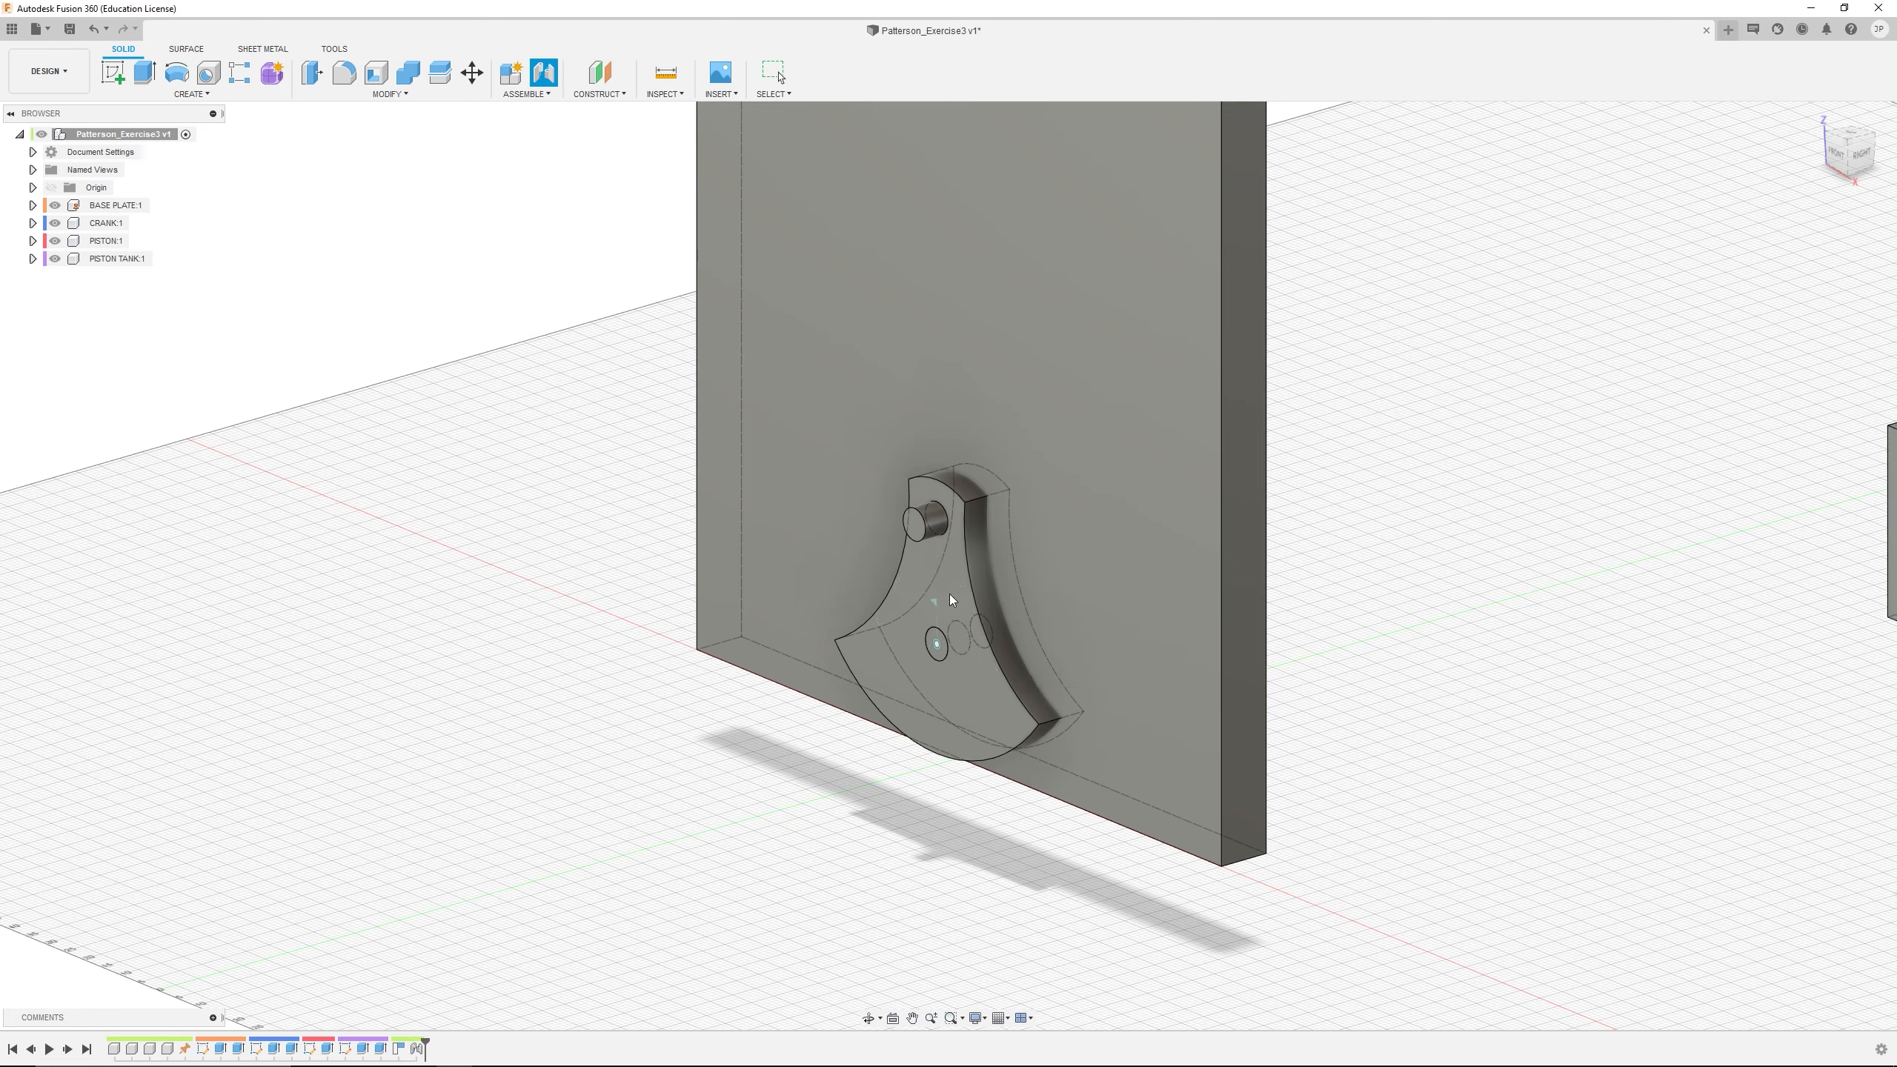
Swing the CRANK slightly about the BASE PLATE pin to test the revolute joint, and examine the joint up close
mouse_move(949, 594)
mouse_down()
mouse_move(916, 549)
mouse_move(900, 612)
mouse_move(1028, 759)
mouse_move(925, 540)
mouse_move(1016, 680)
mouse_move(922, 579)
mouse_up()
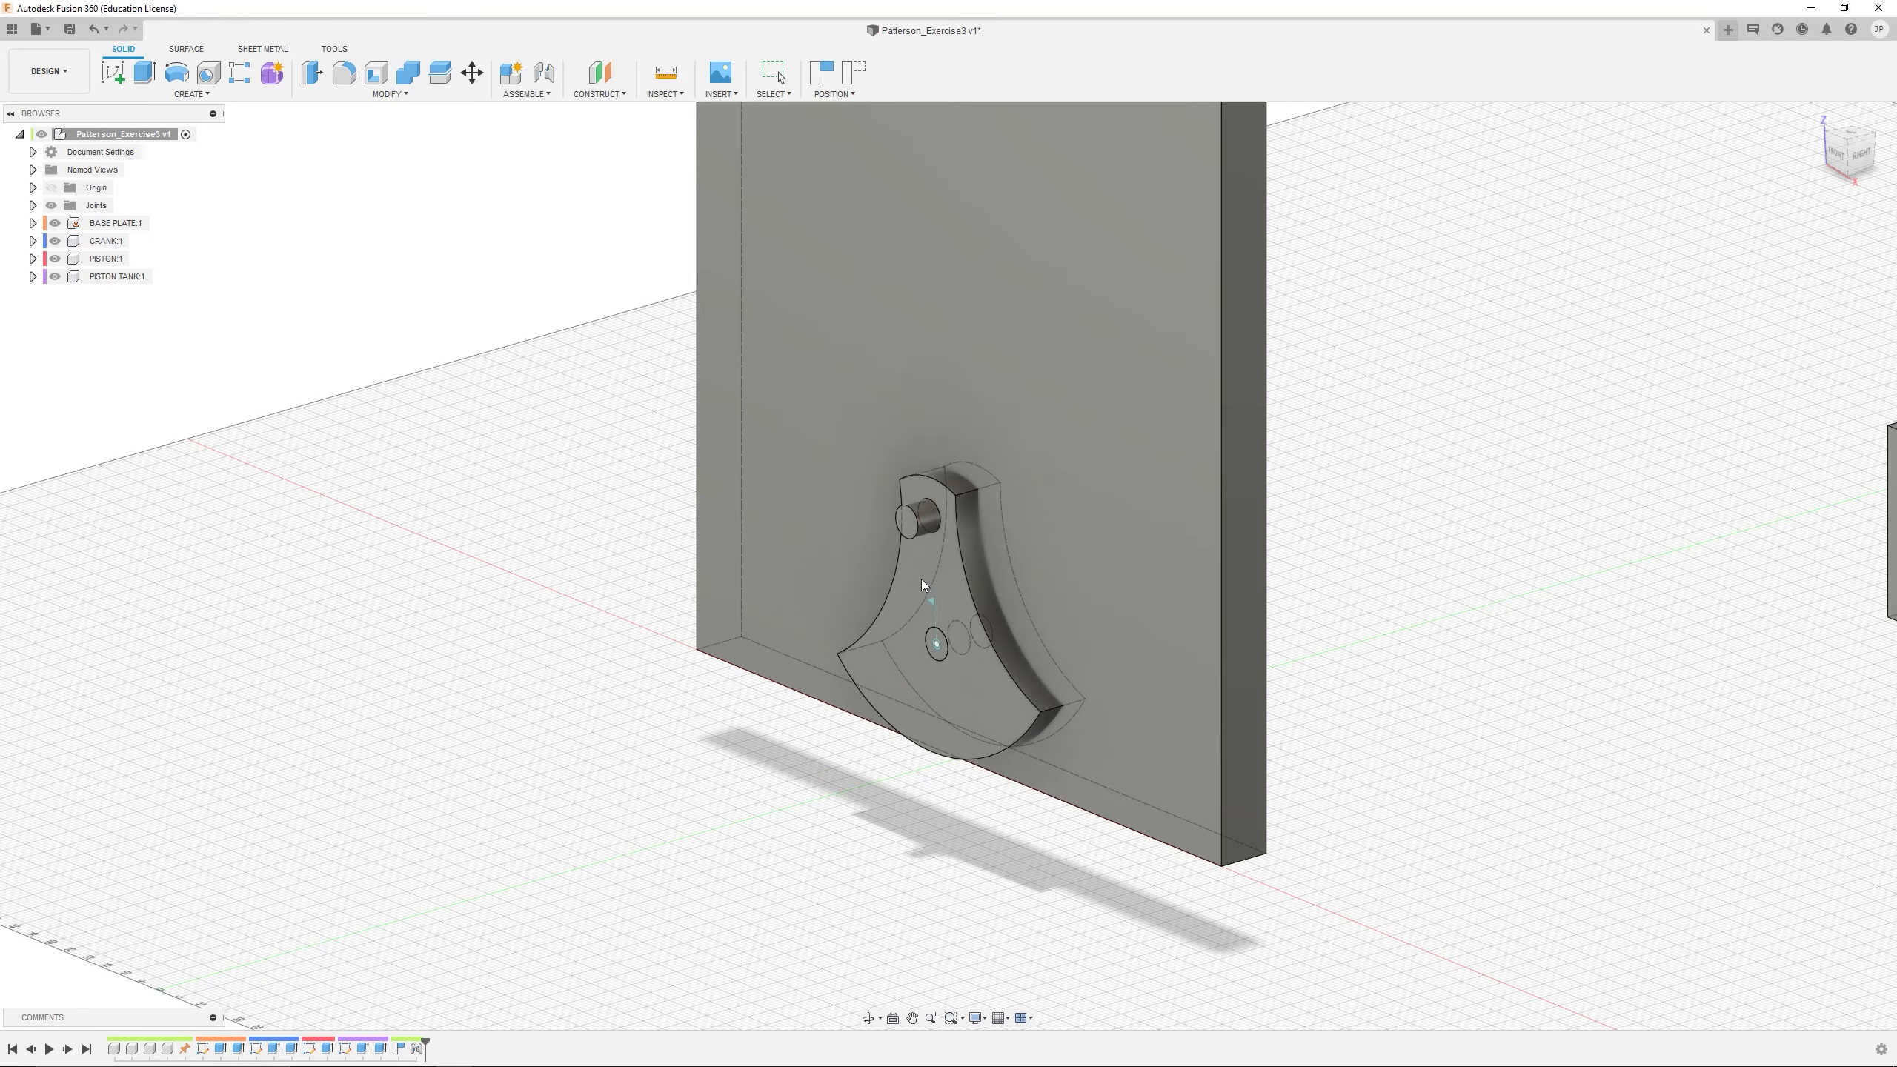
scroll(976, 534, up, 6)
mouse_move(976, 534)
shift+middle_down()
mouse_move(916, 533)
mouse_move(961, 535)
shift+middle_up()
scroll(881, 870, up, 6)
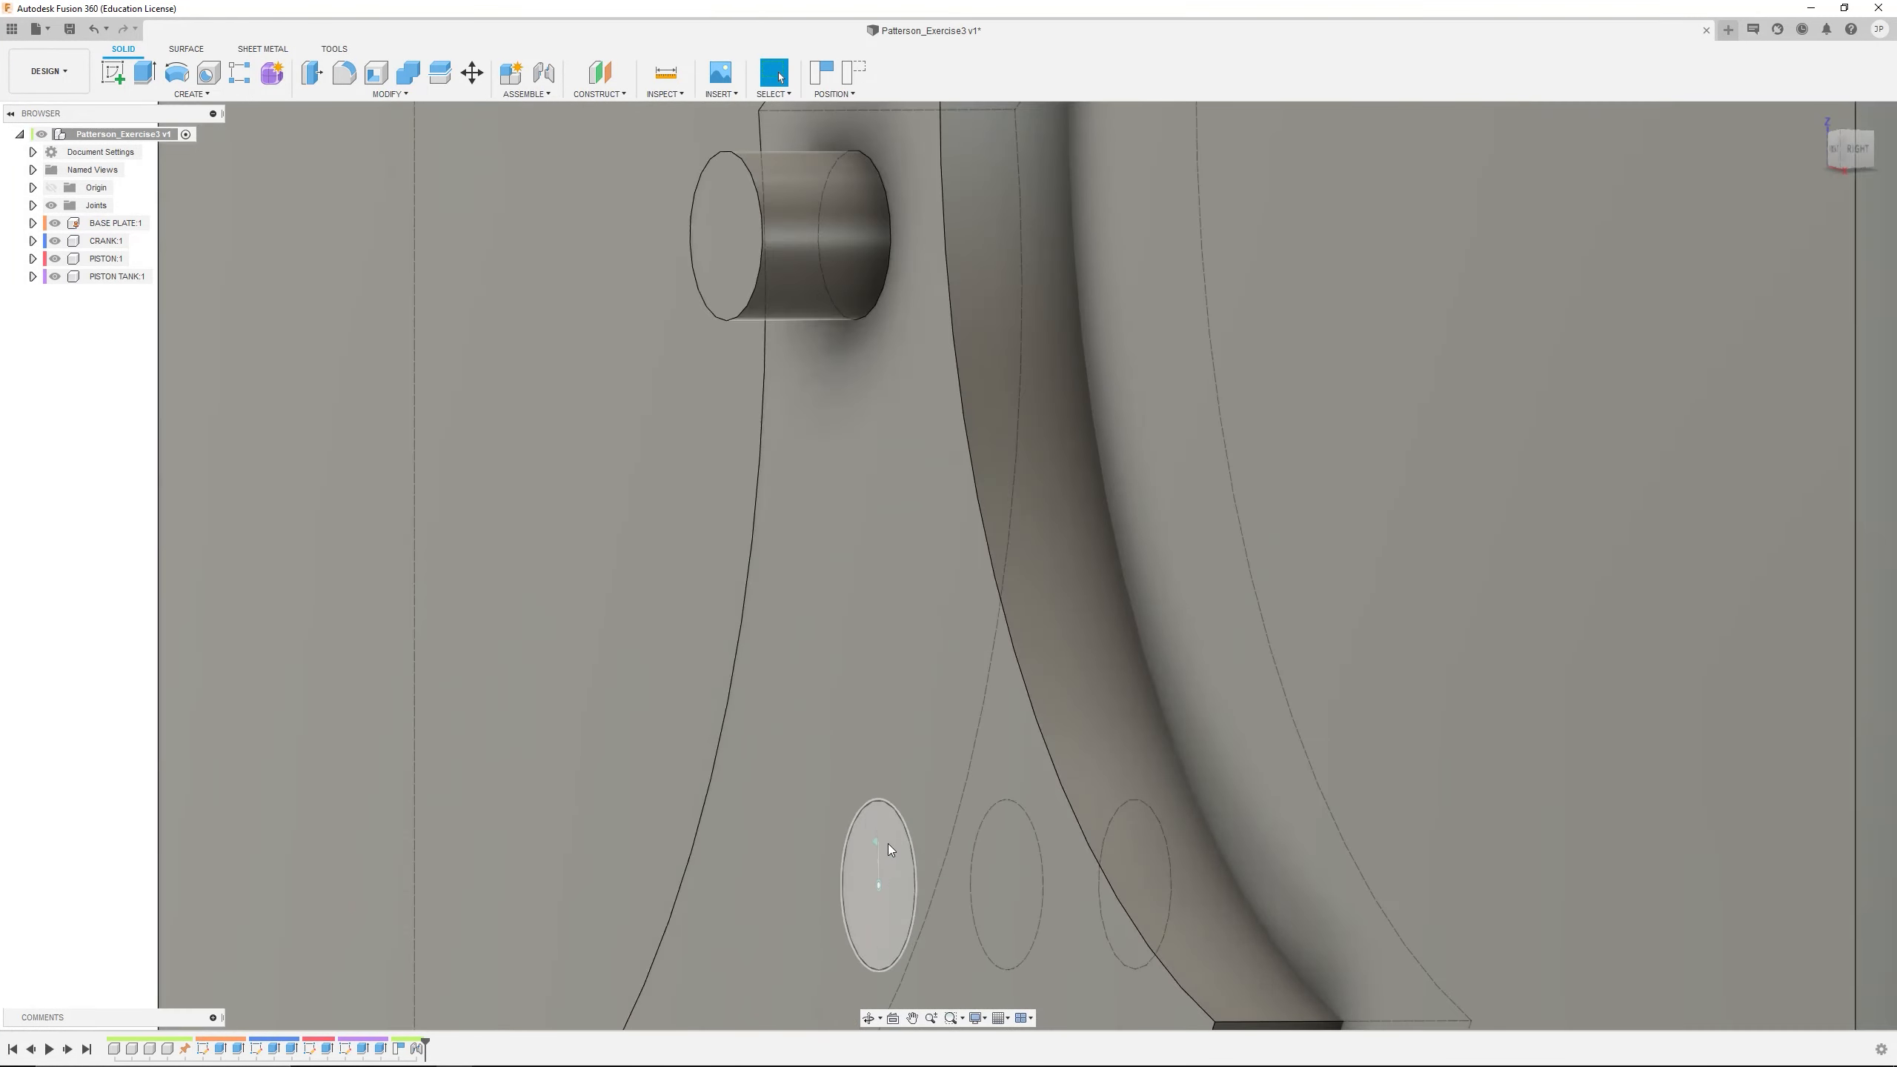
click(890, 833)
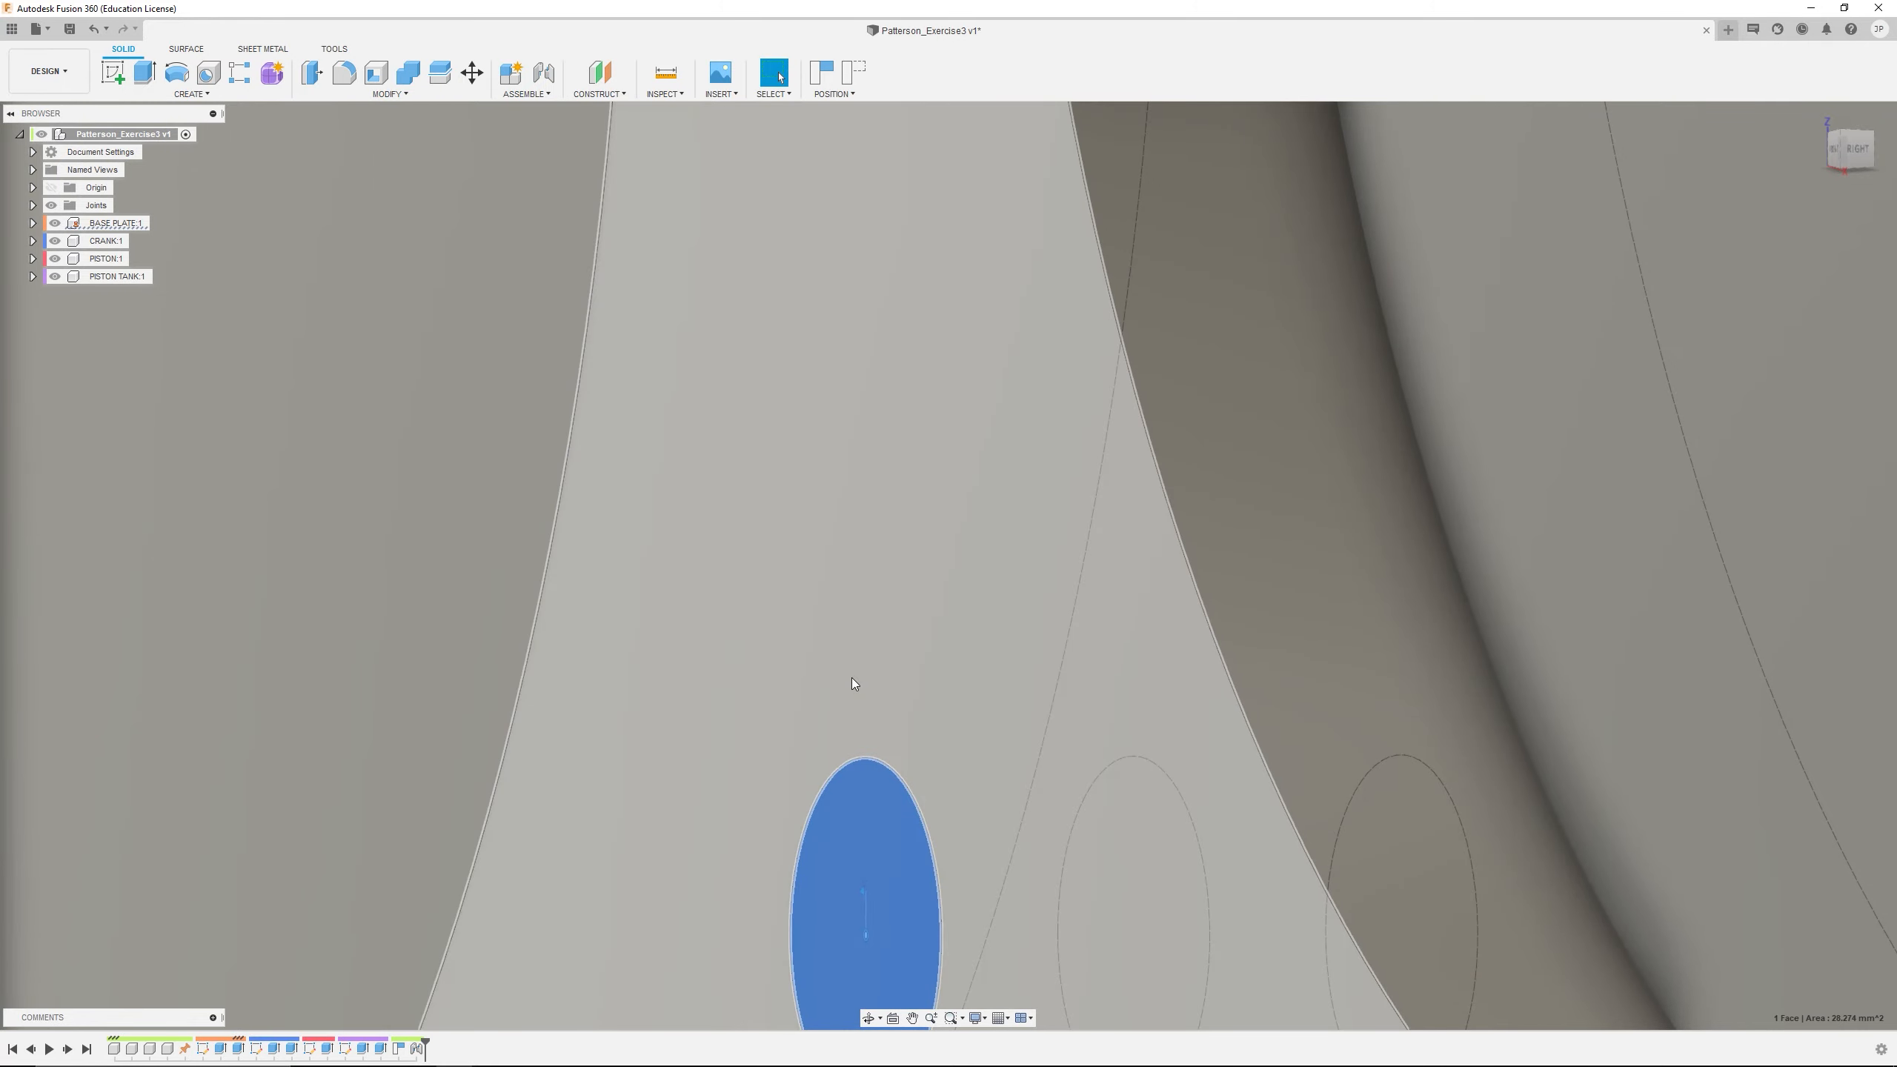
ctrl+click(851, 681)
scroll(890, 873, down, 5)
scroll(922, 823, down, 2)
middle_drag(925, 823, 909, 641)
scroll(963, 747, up, 1)
click(708, 893)
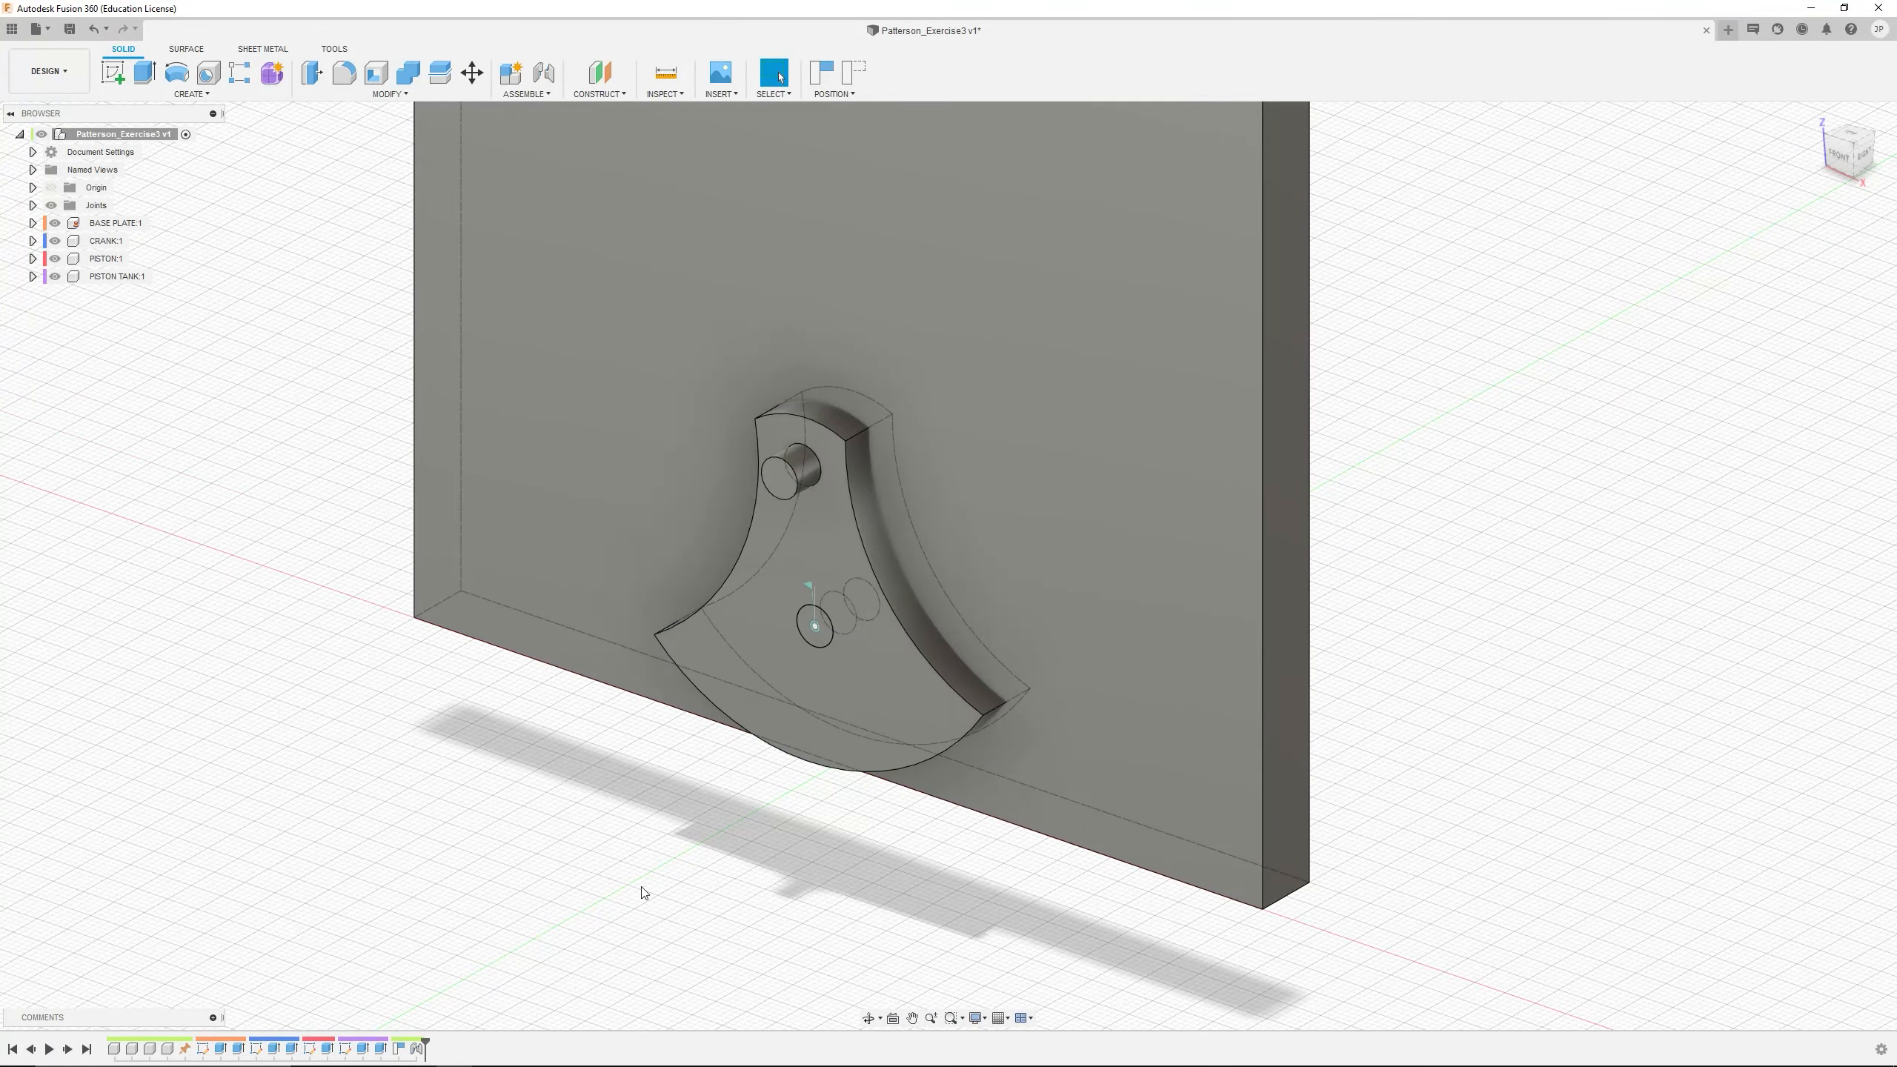
Edit the revolute CRANK joint so the CRANK has a Z offset of 5 mm from the BASE PLATE pin
right_click(416, 1048)
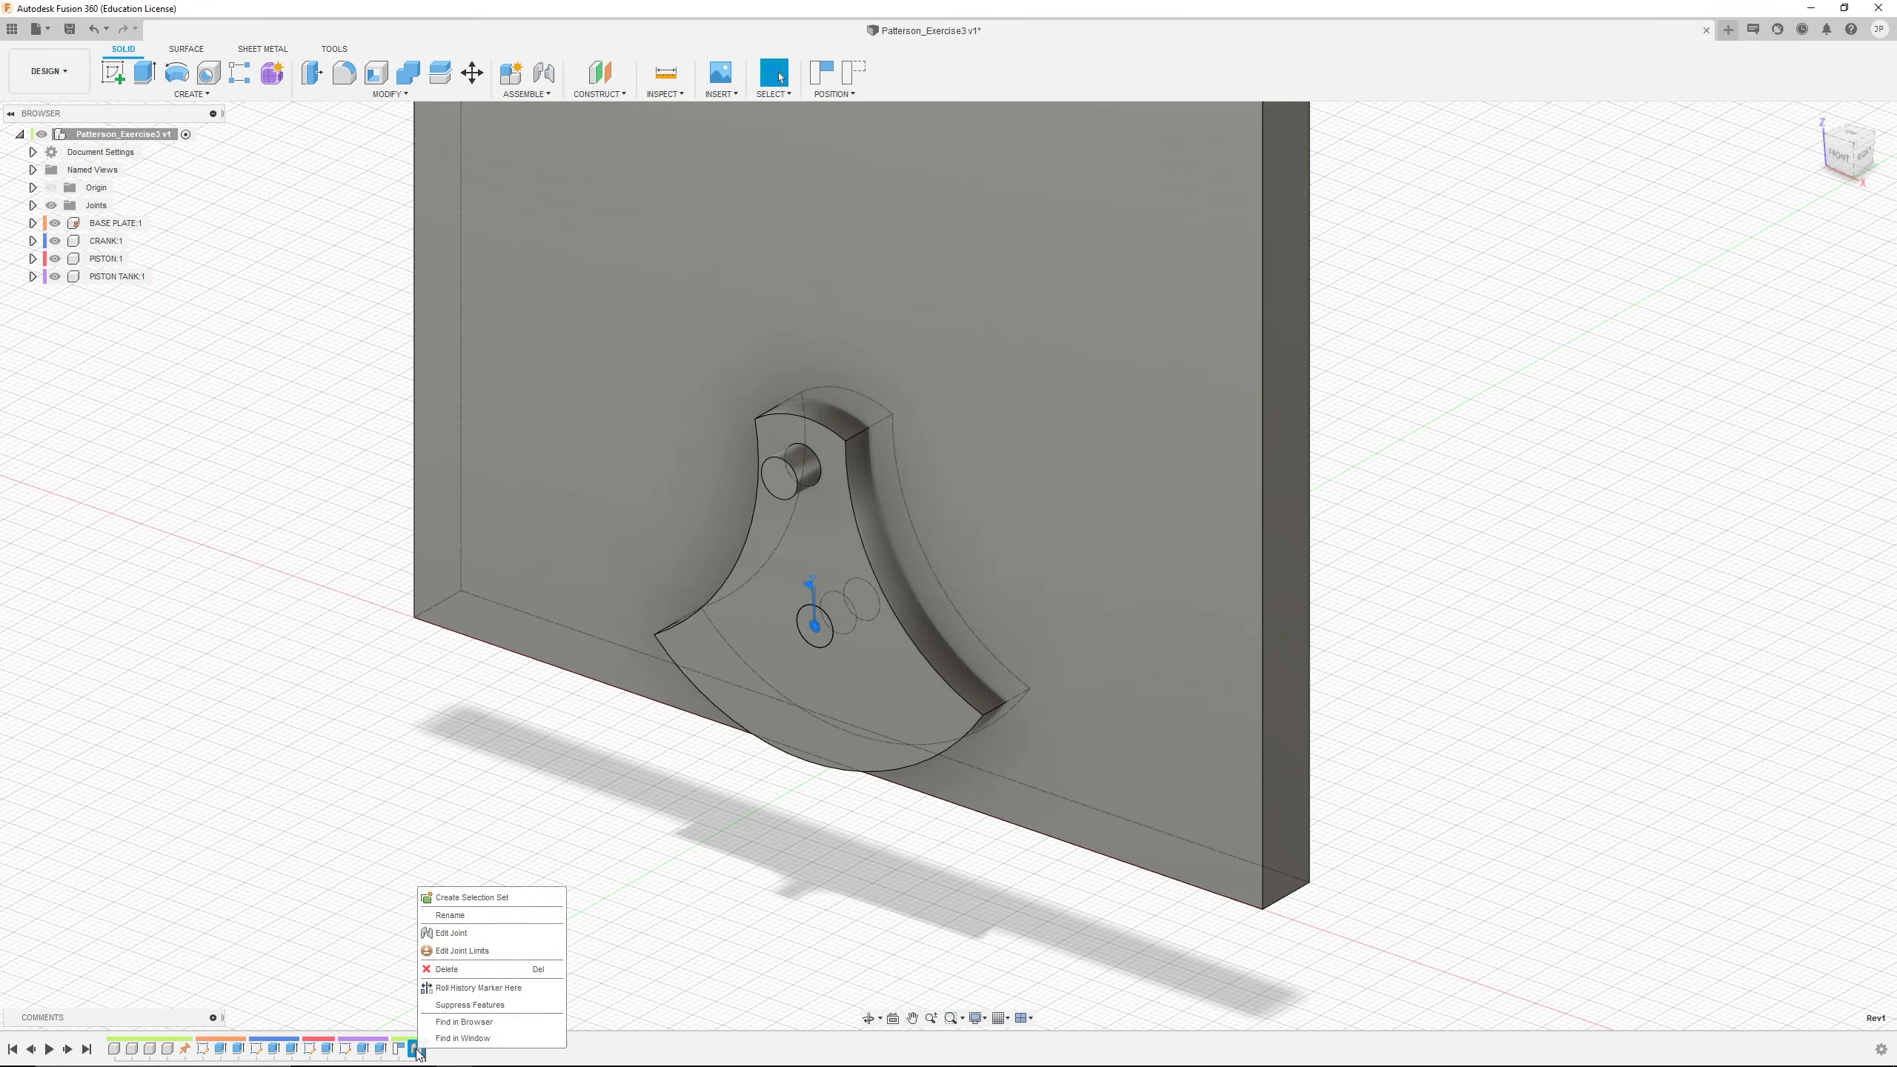
click(449, 933)
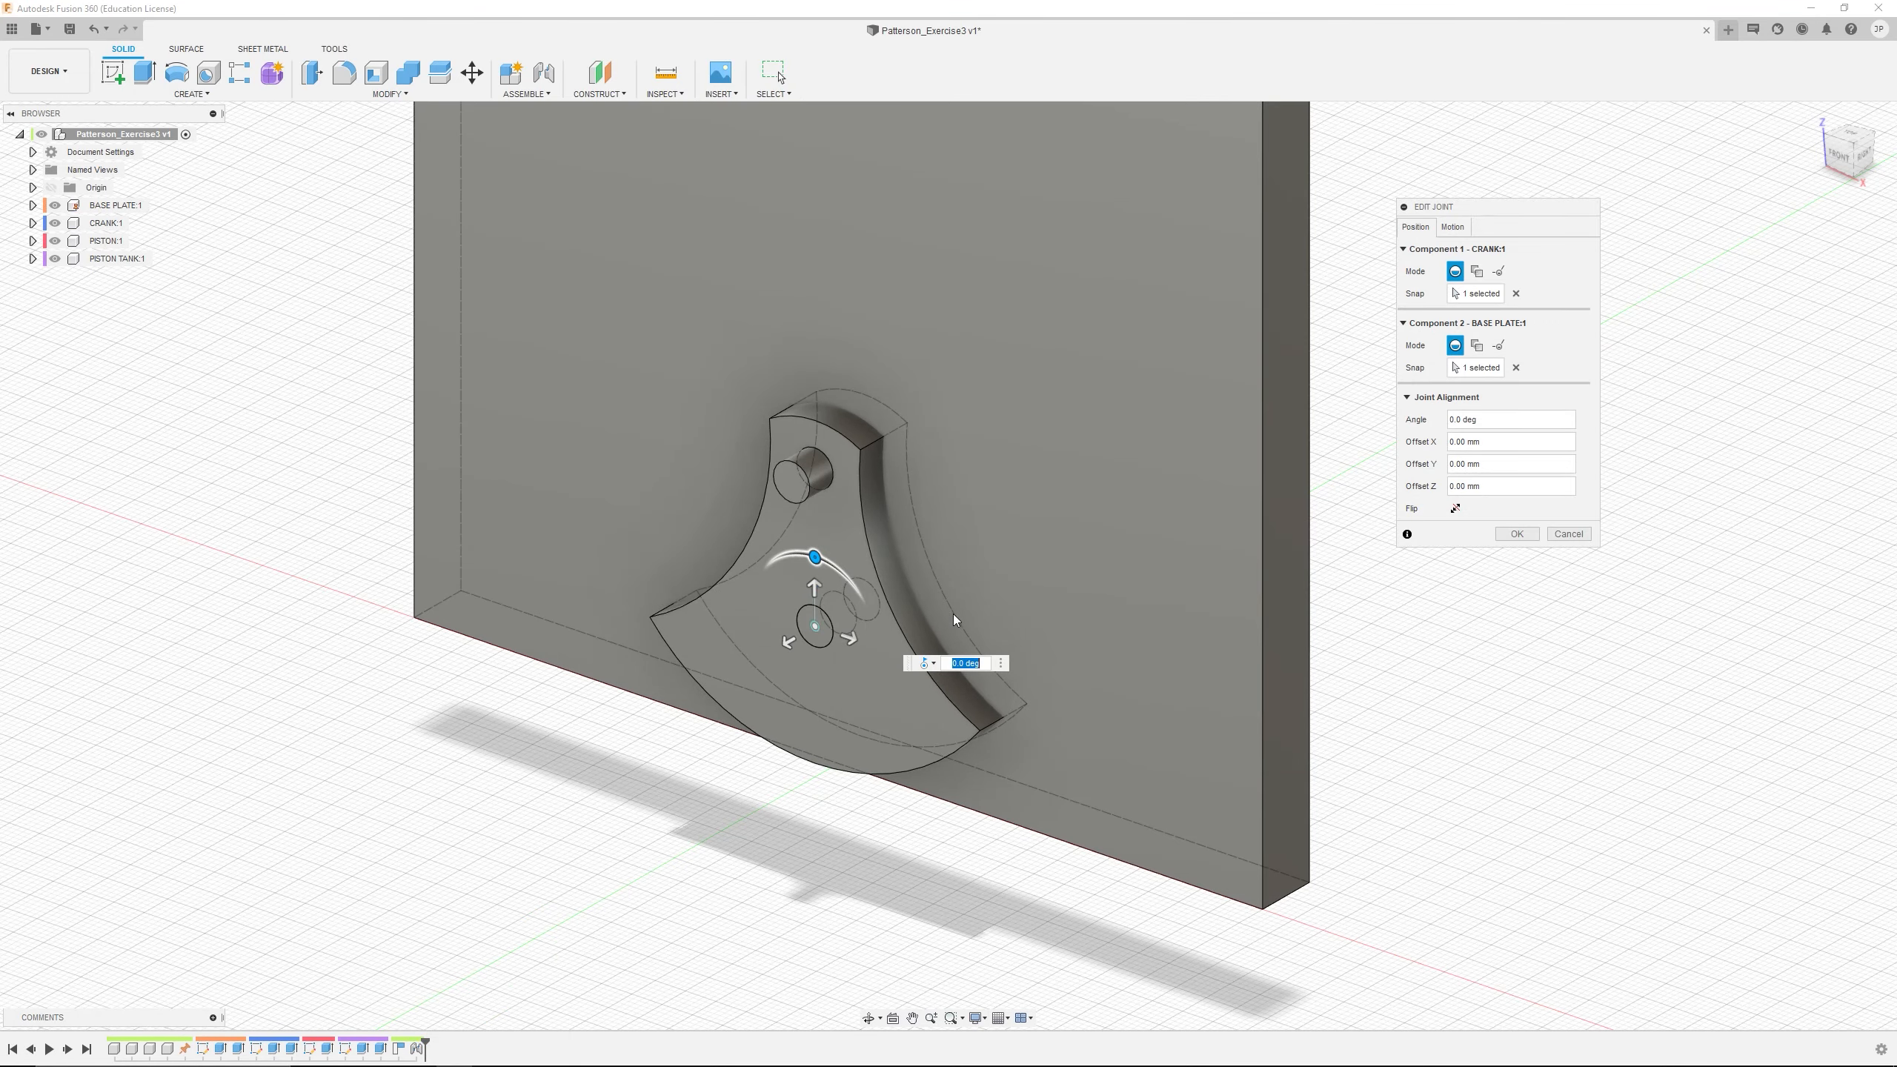
scroll(907, 604, up, 2)
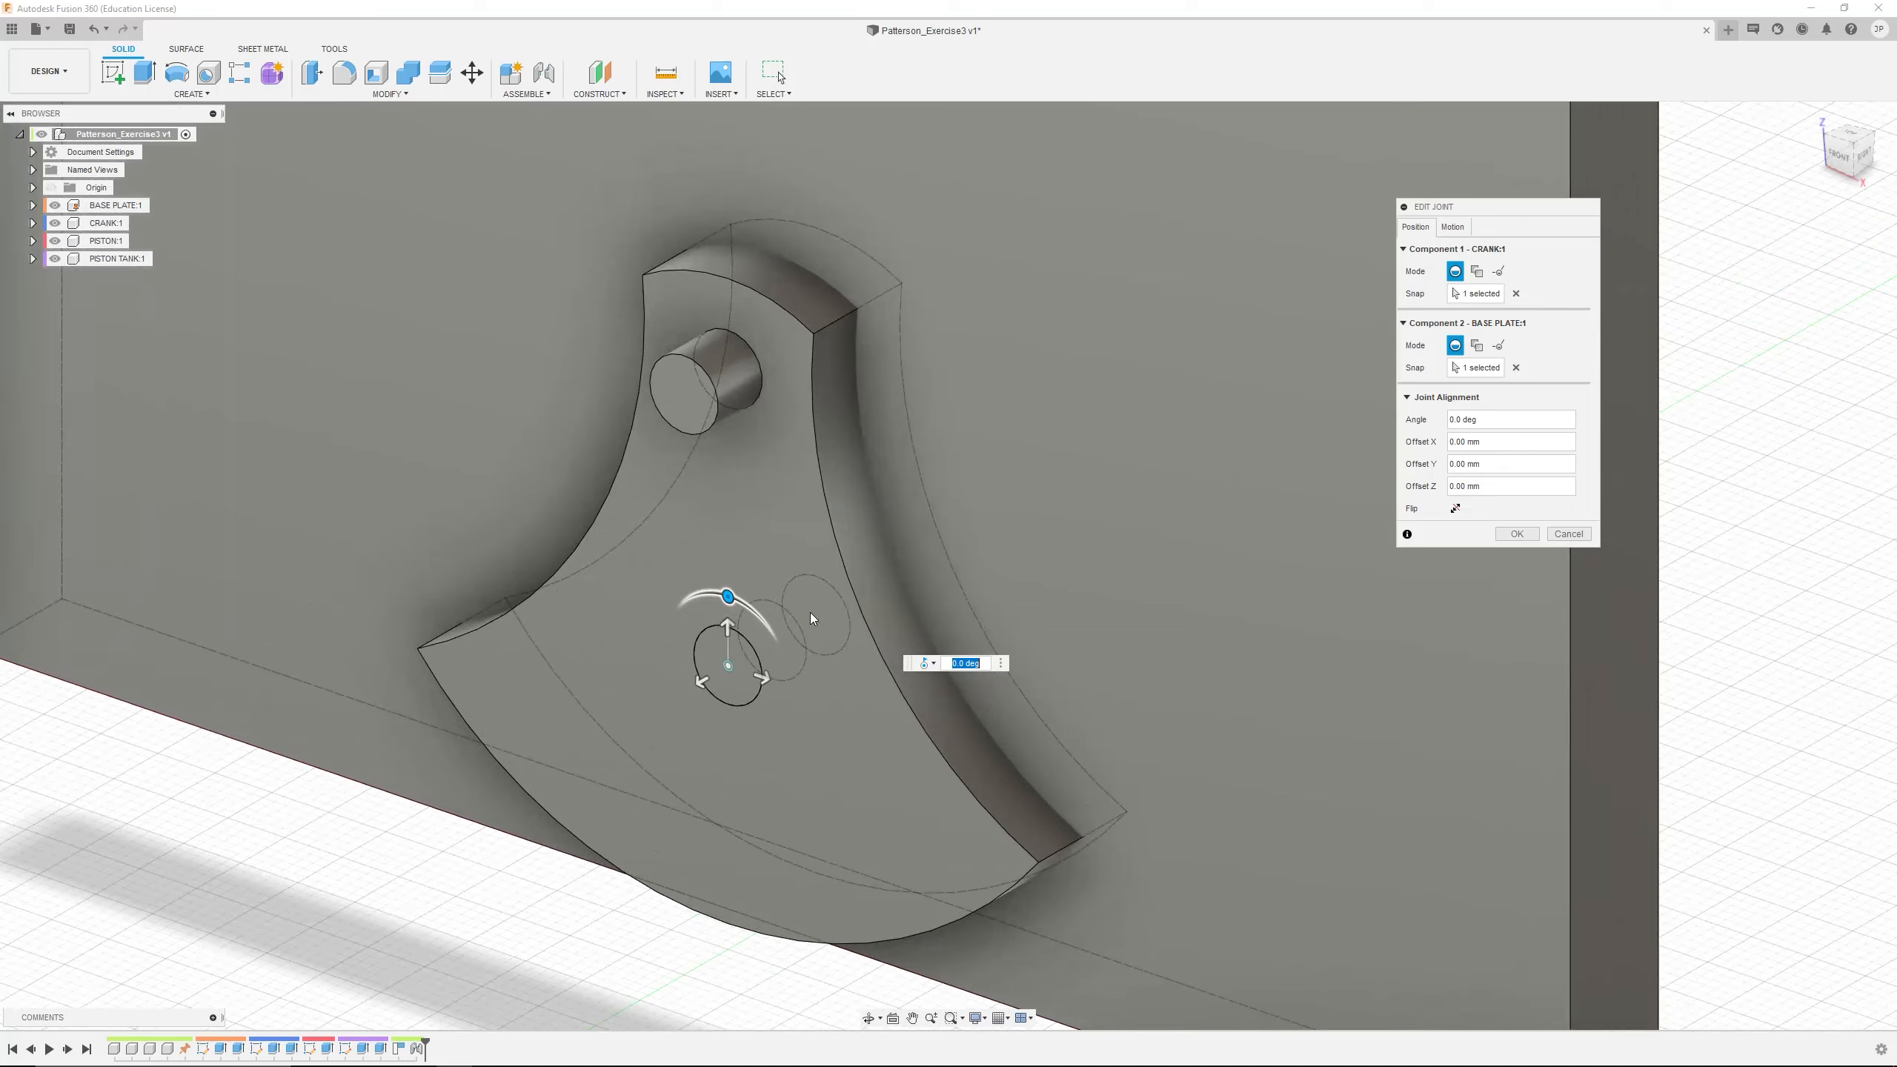
drag(708, 688, 662, 719)
shift+middle_drag(816, 662, 1121, 591)
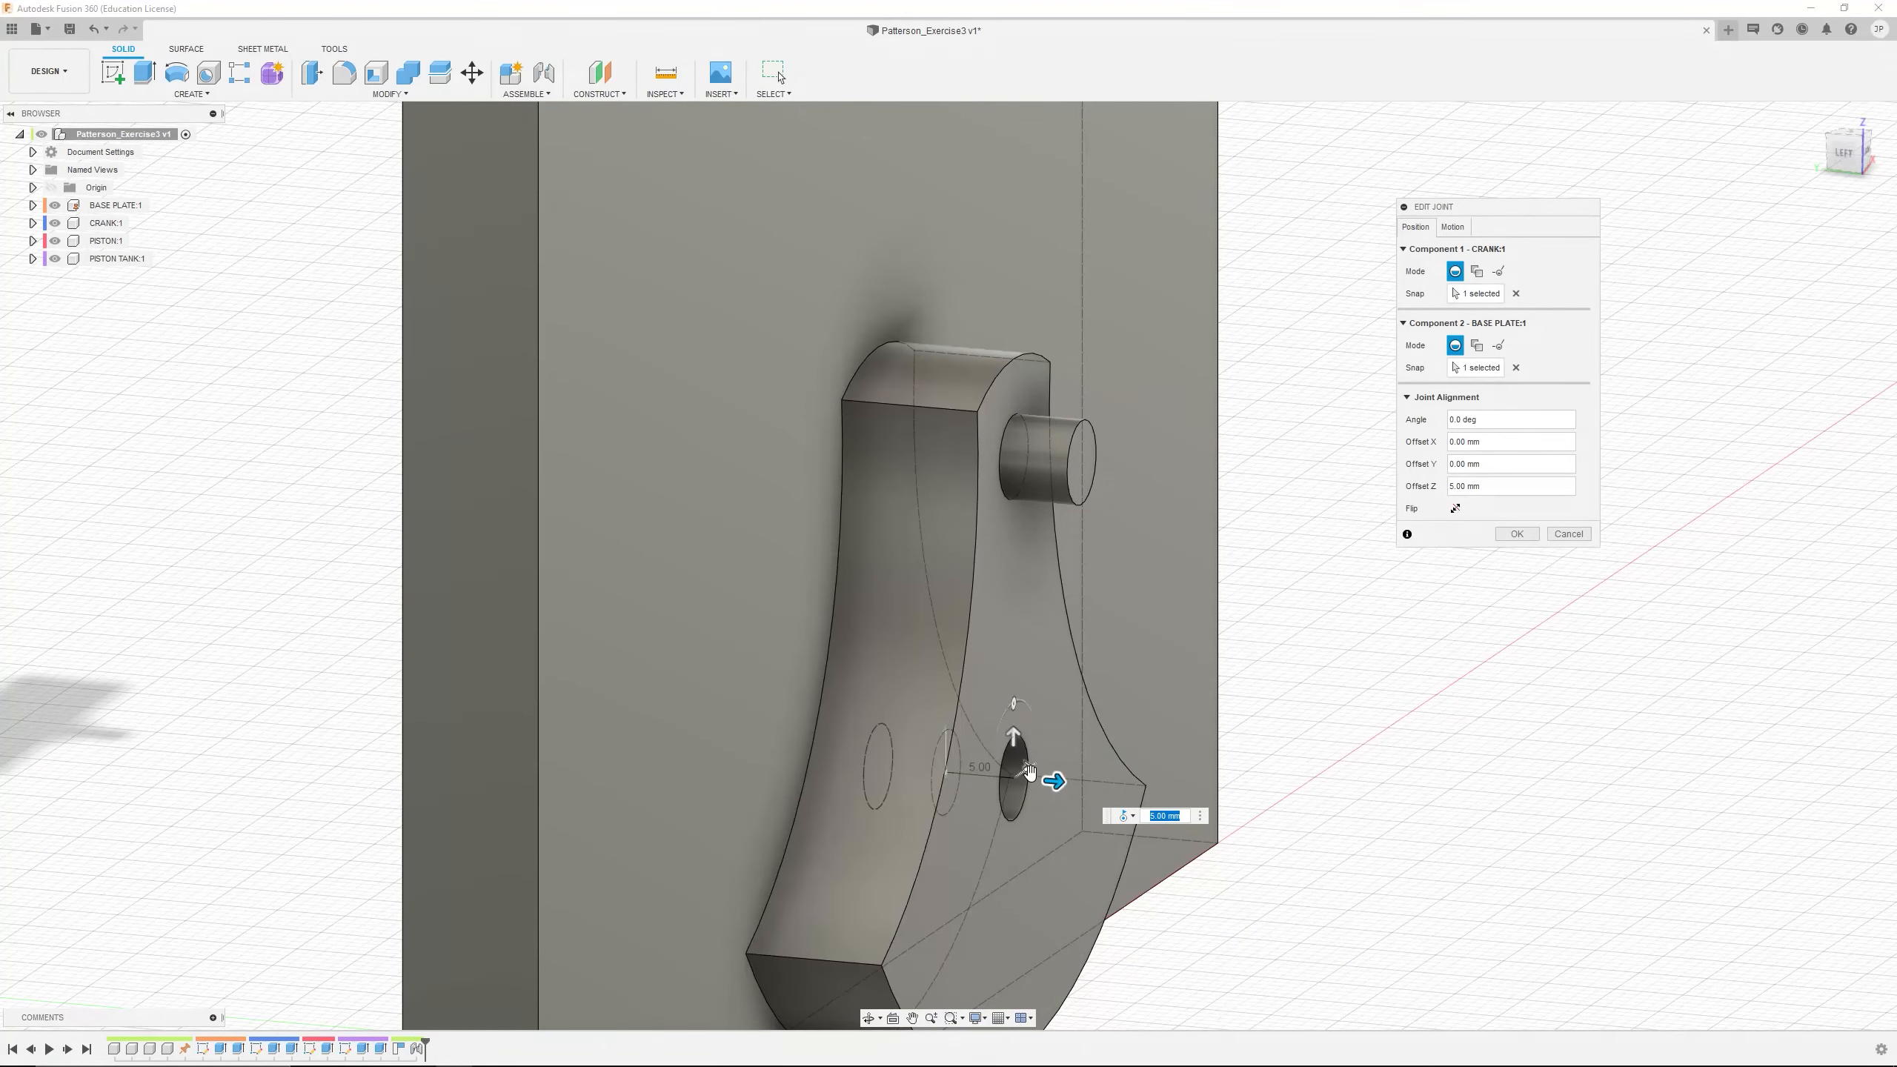
shift+middle_drag(1074, 689, 933, 691)
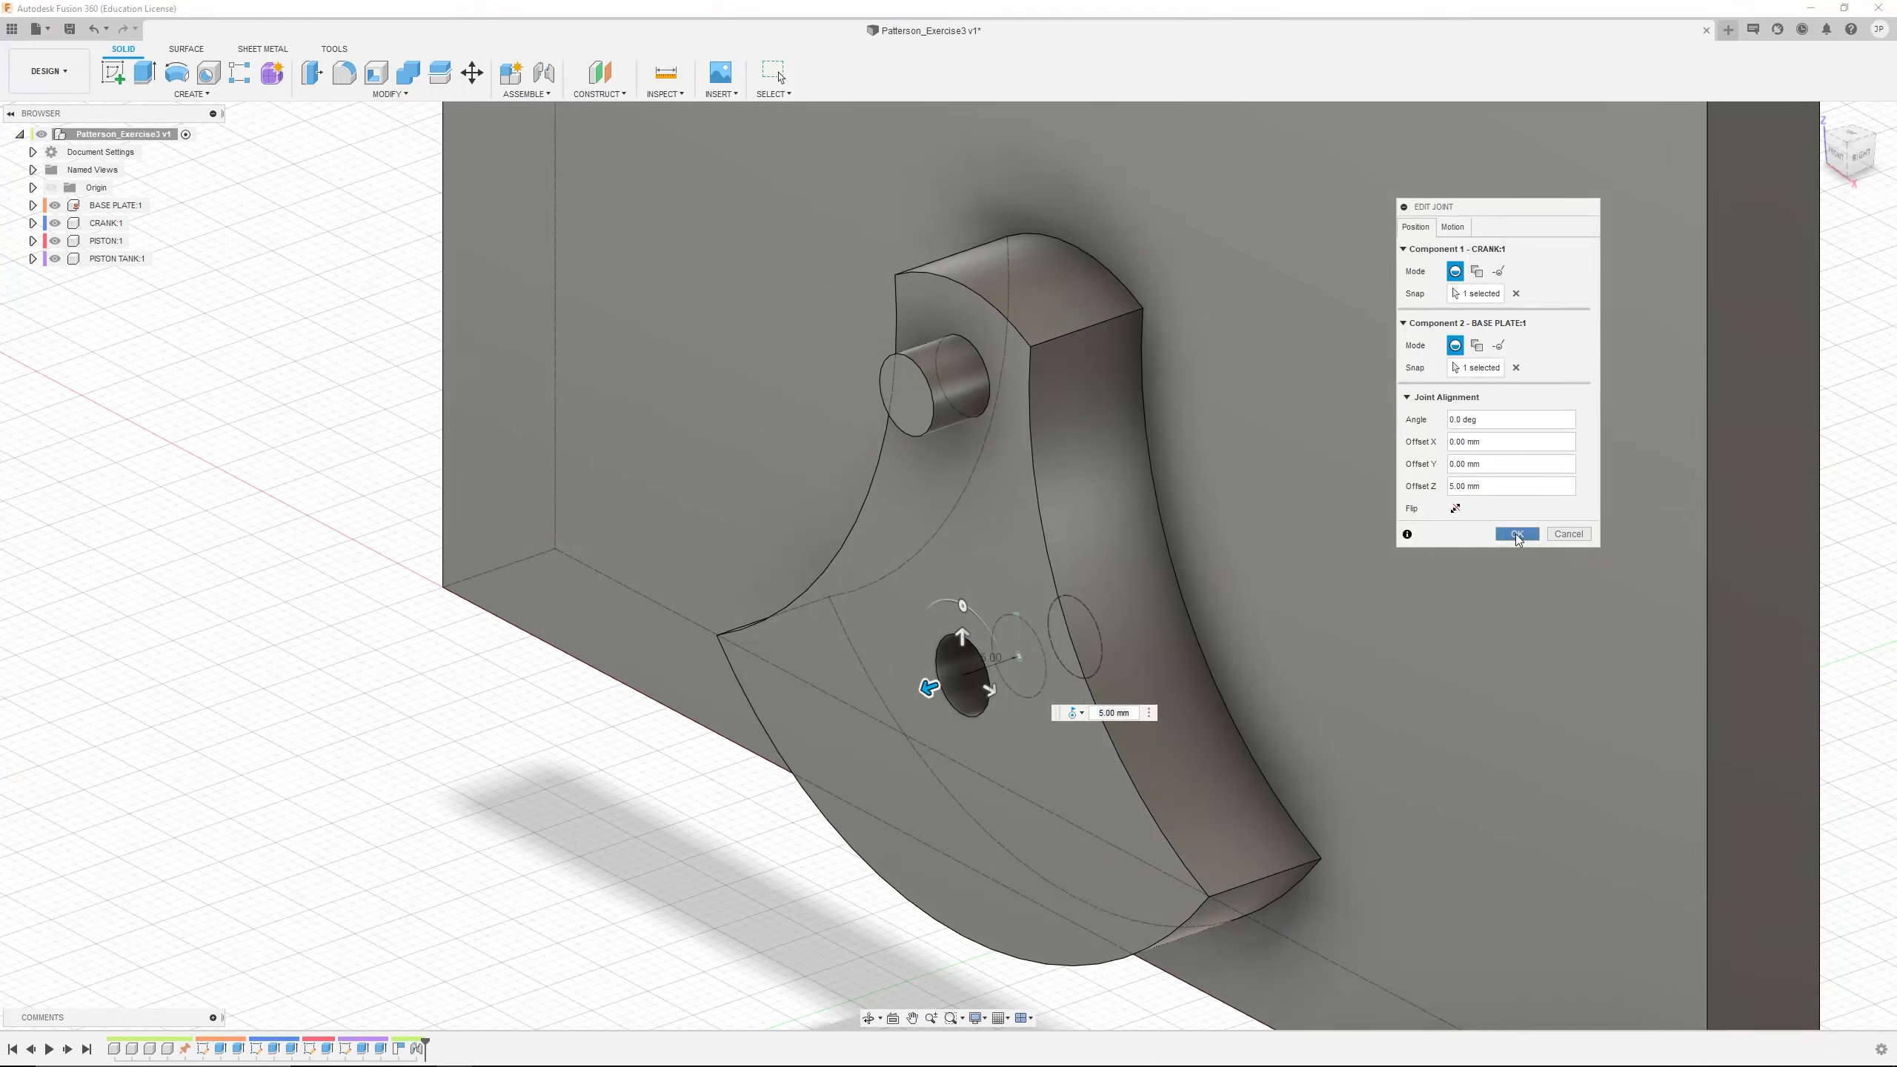
click(1517, 533)
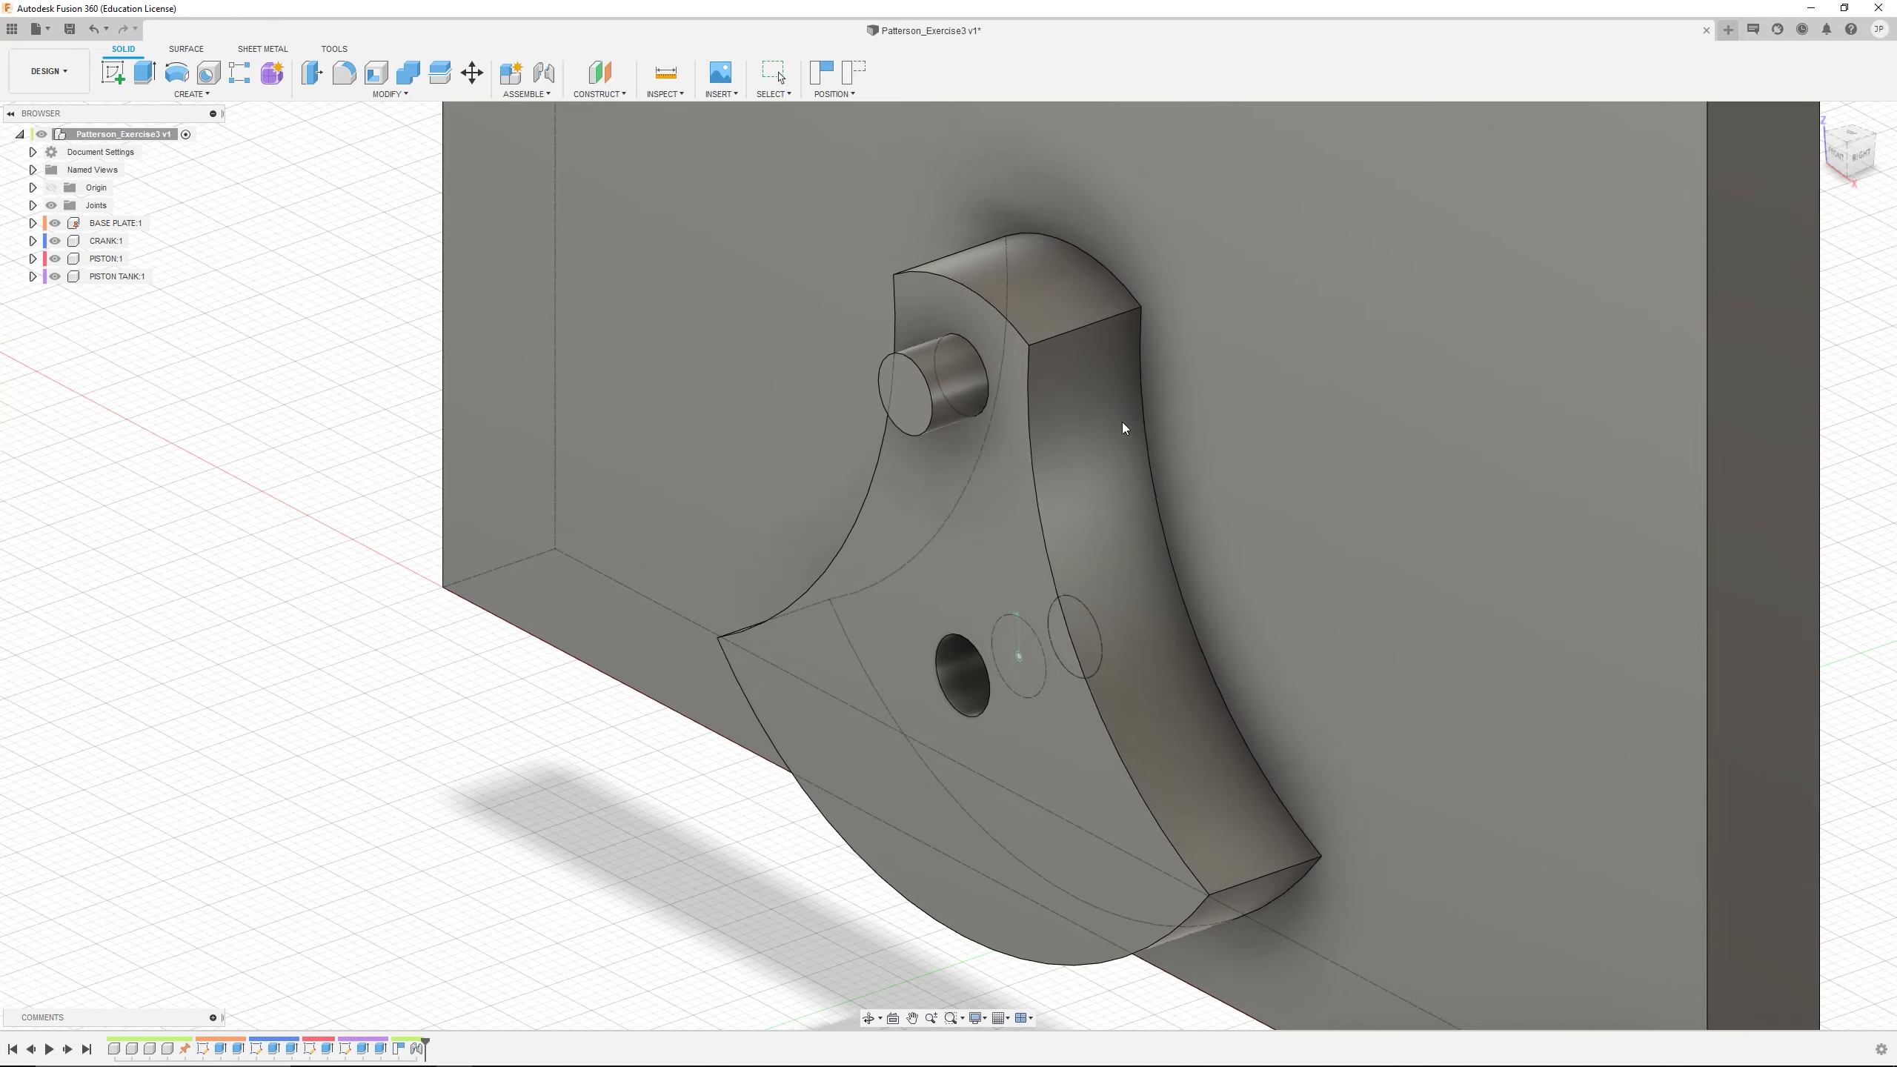
Move the loose PISTON into the space between the BASE PLATE and the PISTON TANK
scroll(1177, 773, down, 3)
scroll(1177, 771, down, 3)
shift+middle_drag(1177, 772, 1236, 738)
middle_drag(1517, 670, 1099, 679)
shift+middle_drag(1244, 670, 1231, 671)
scroll(1419, 618, down, 2)
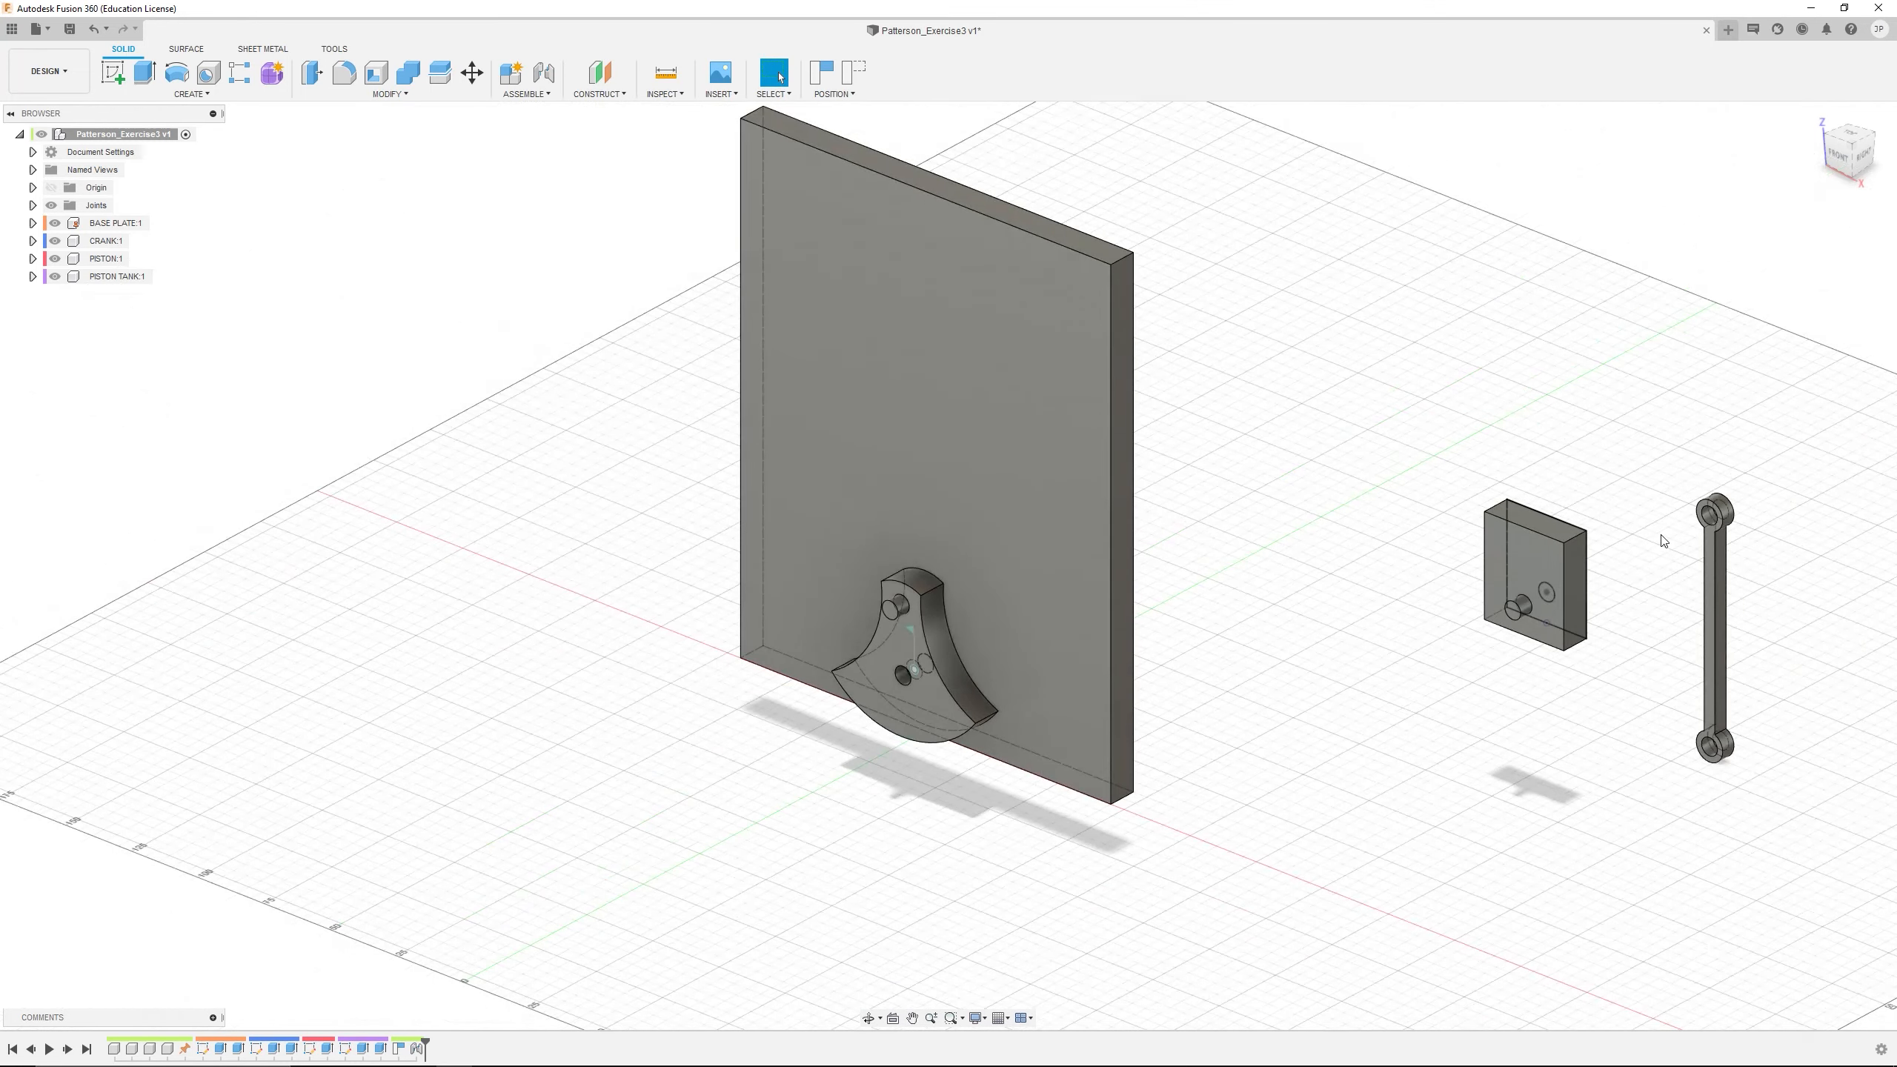
scroll(1659, 542, up, 2)
drag(1727, 618, 1272, 512)
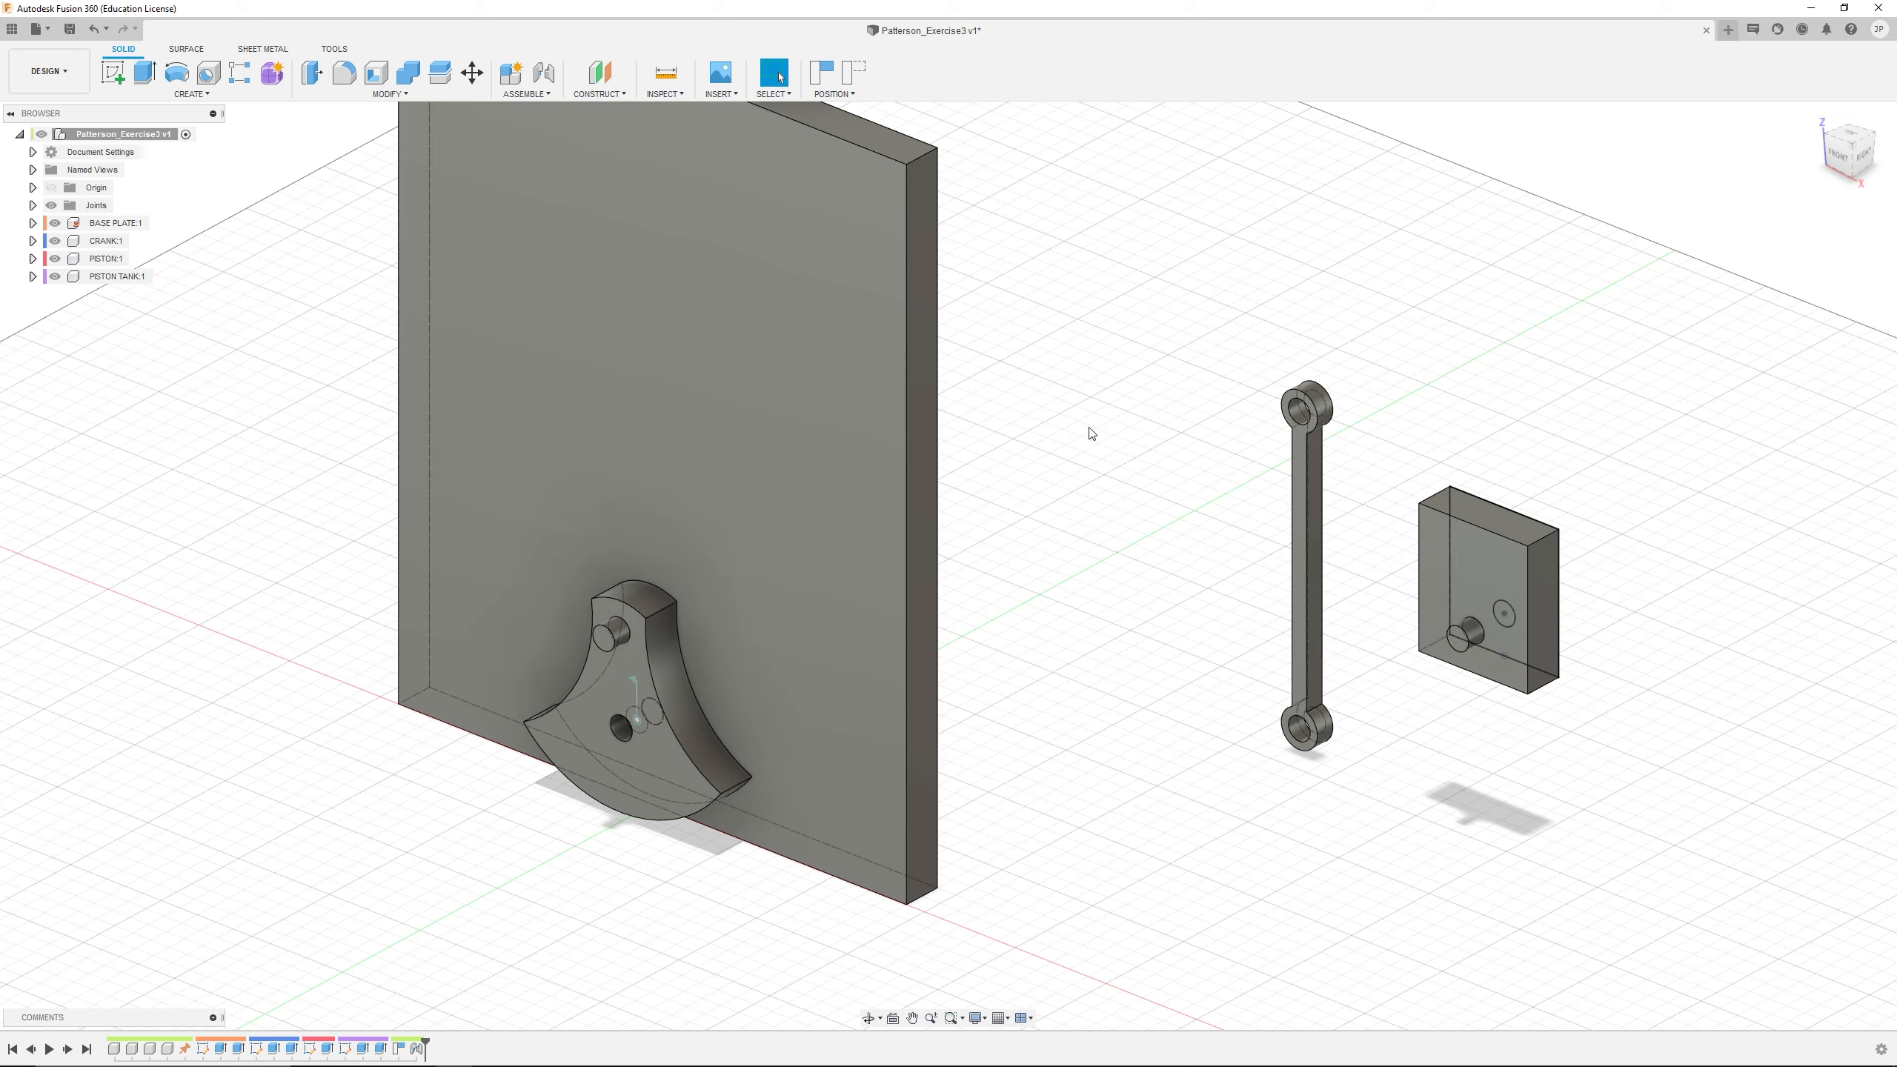
Capture the moved positions and start a Revolute joint from the centre of the PISTON's lower hole on its front face
click(544, 73)
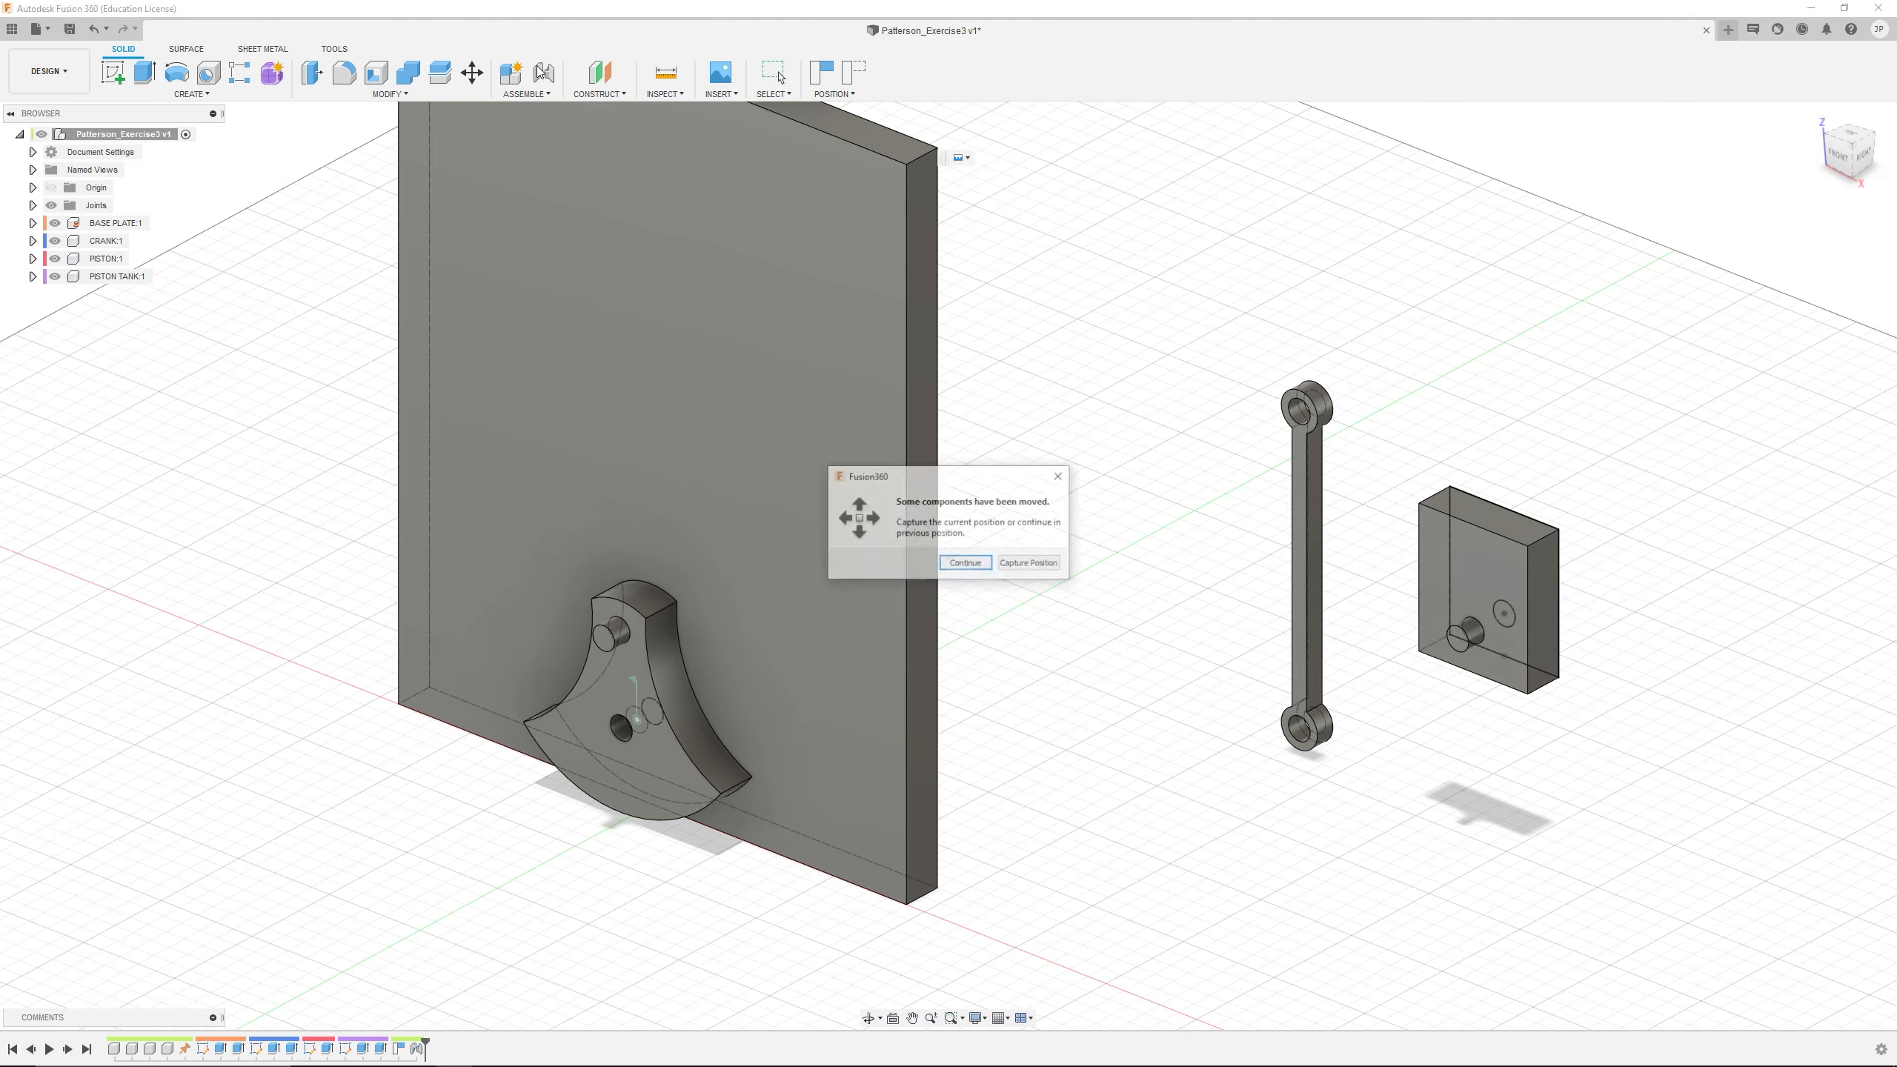
click(1031, 565)
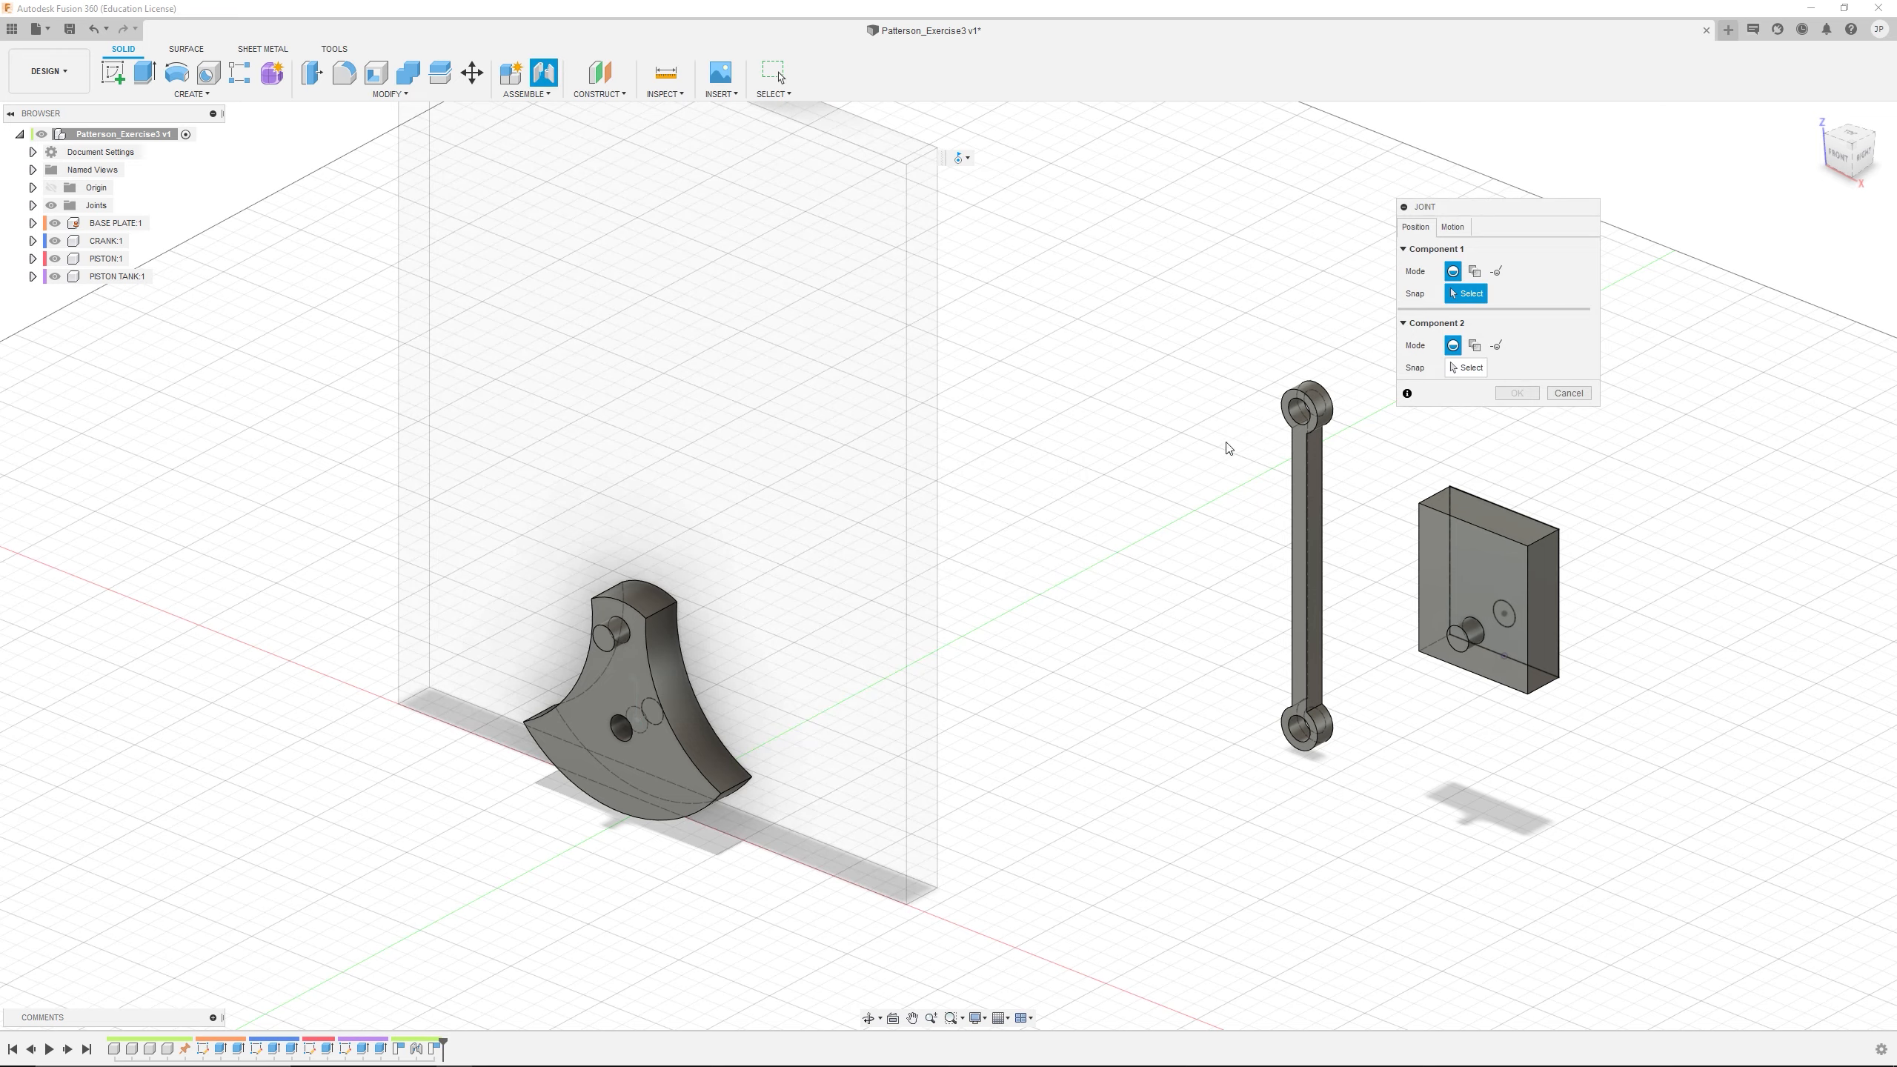
click(1452, 229)
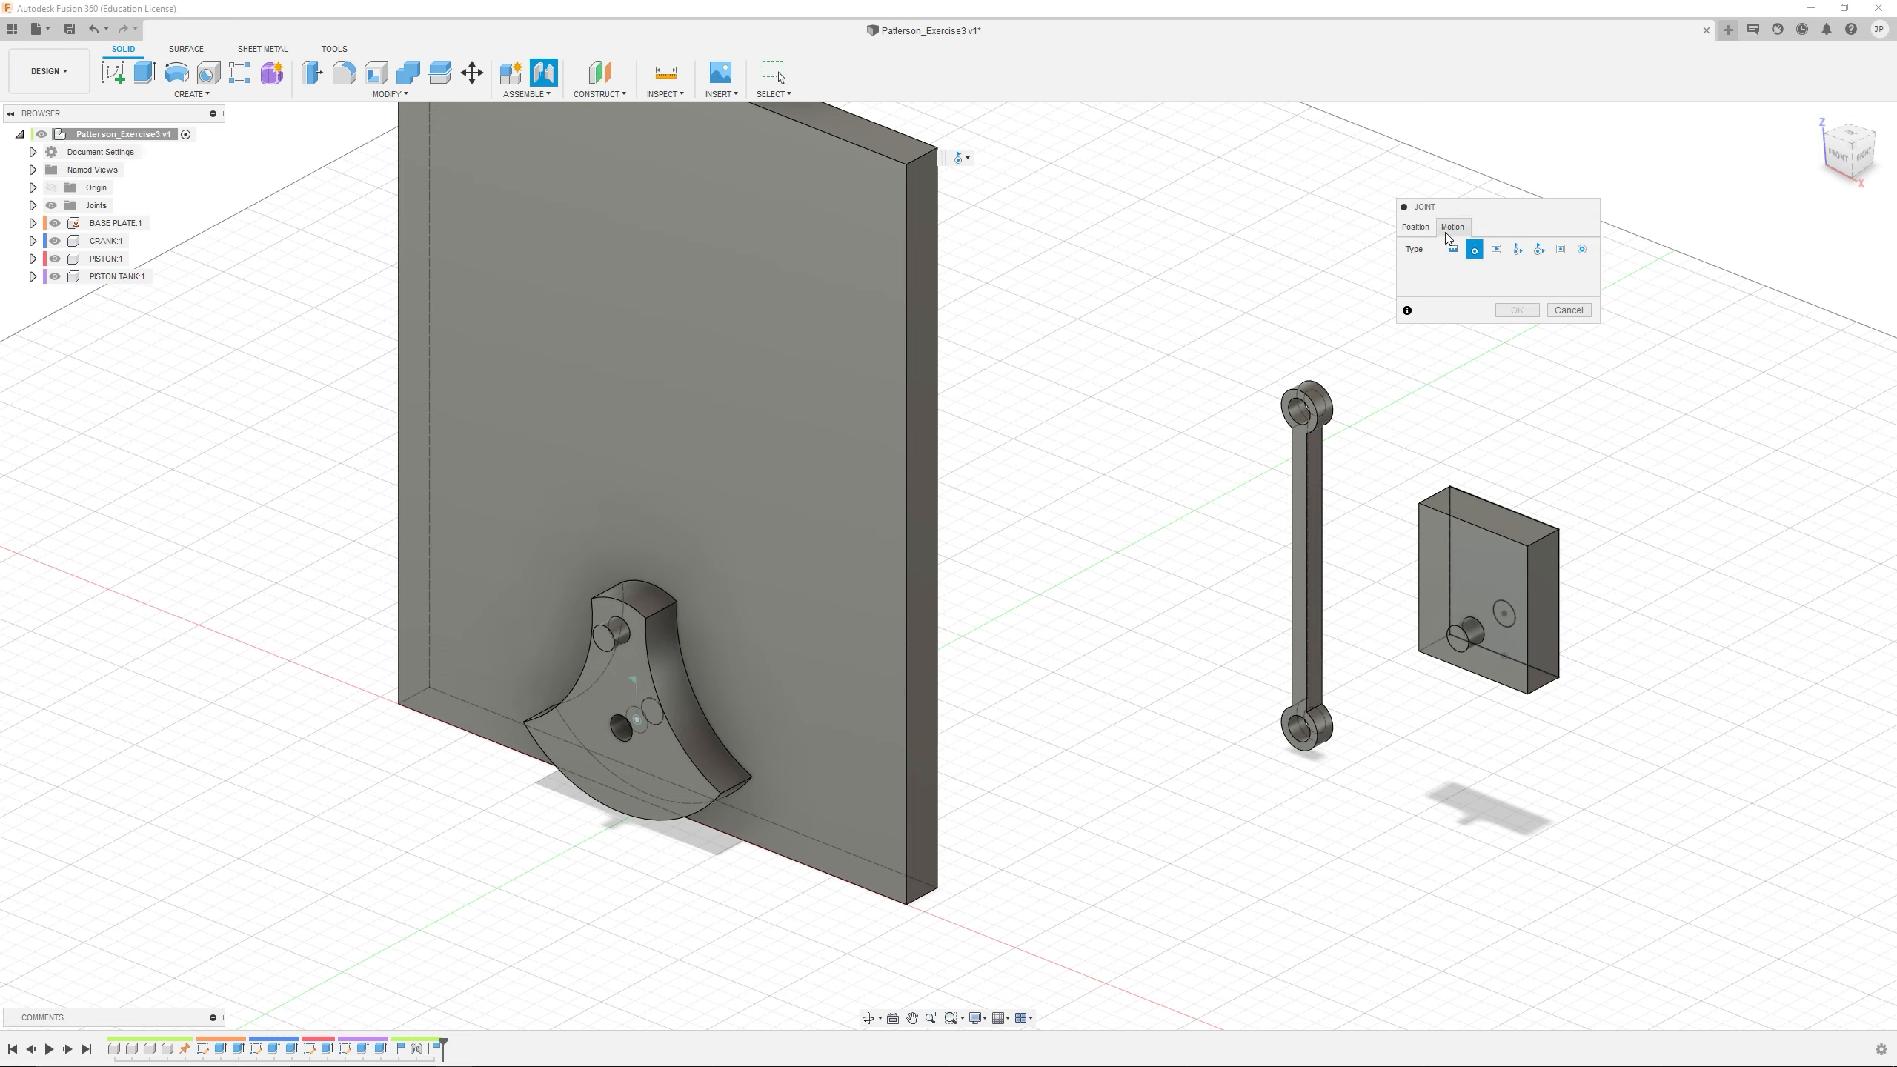
click(1423, 231)
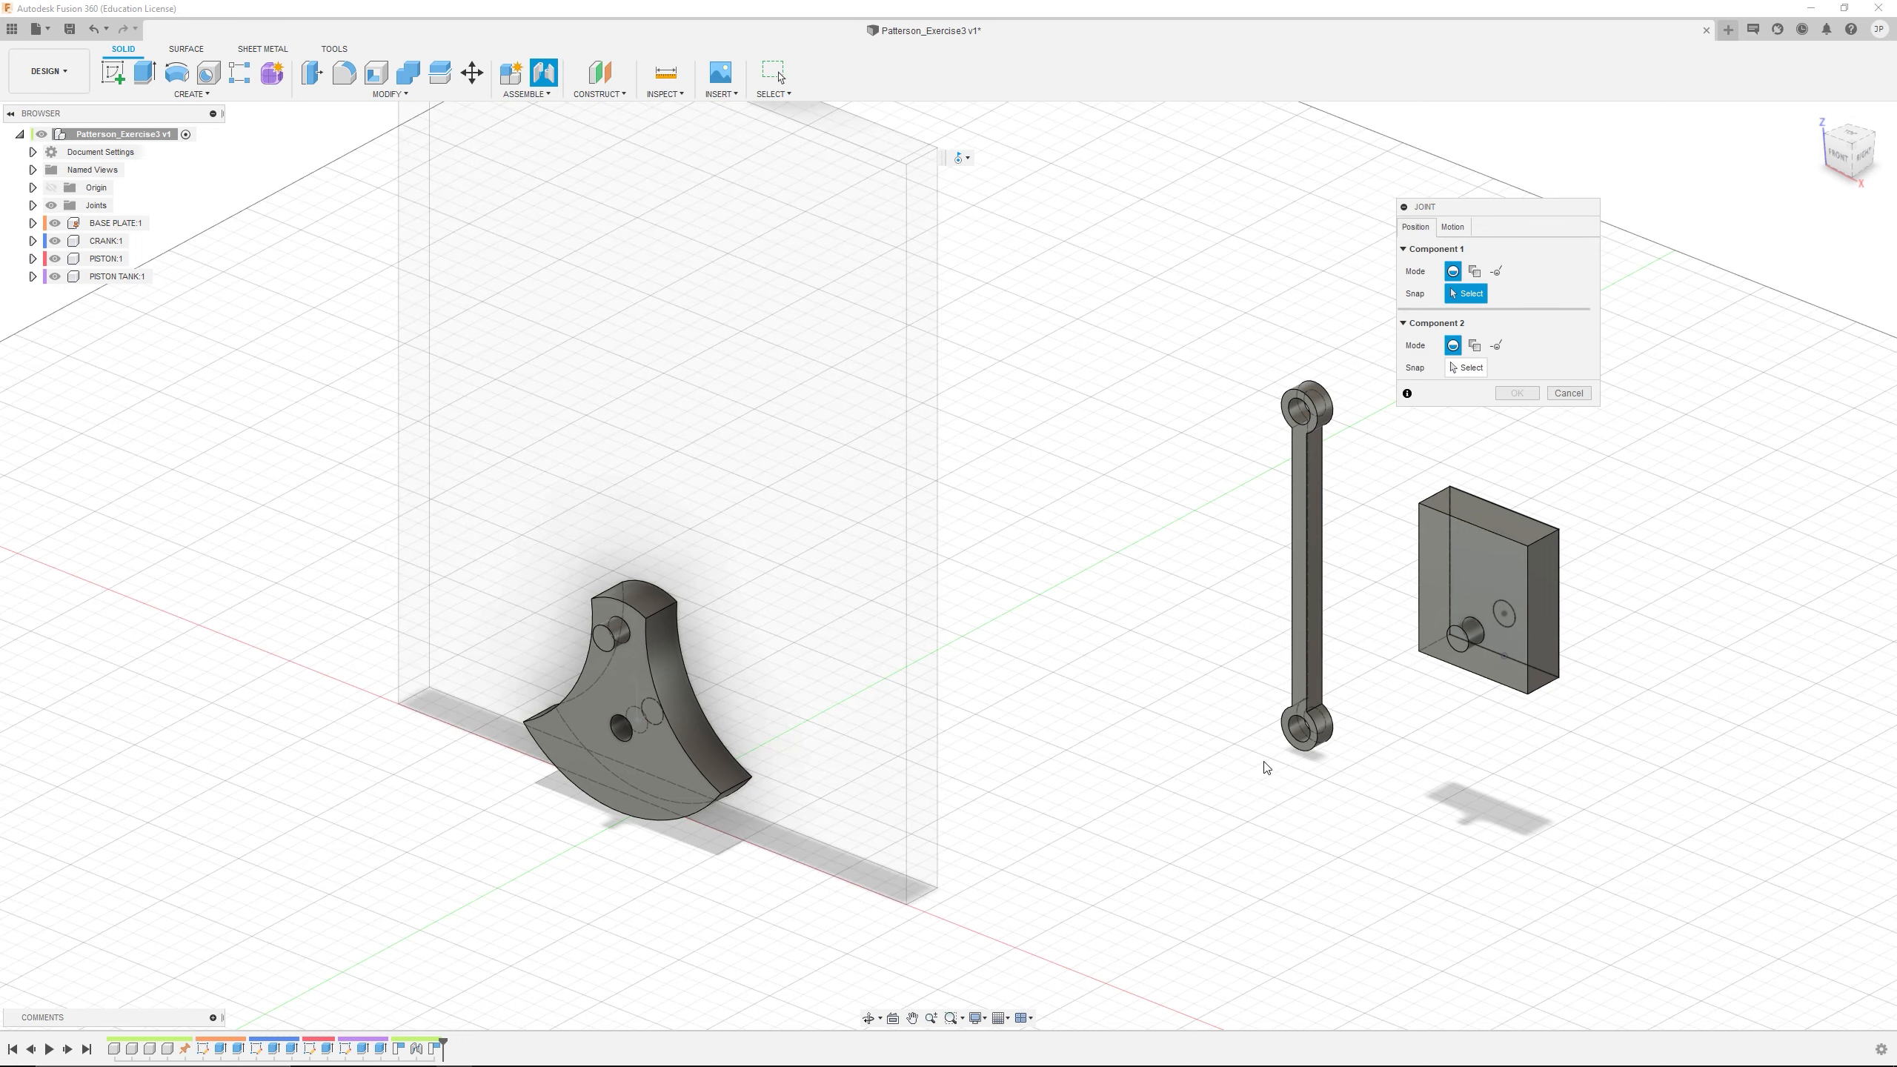
scroll(1283, 745, up, 5)
scroll(1282, 745, up, 3)
click(1328, 718)
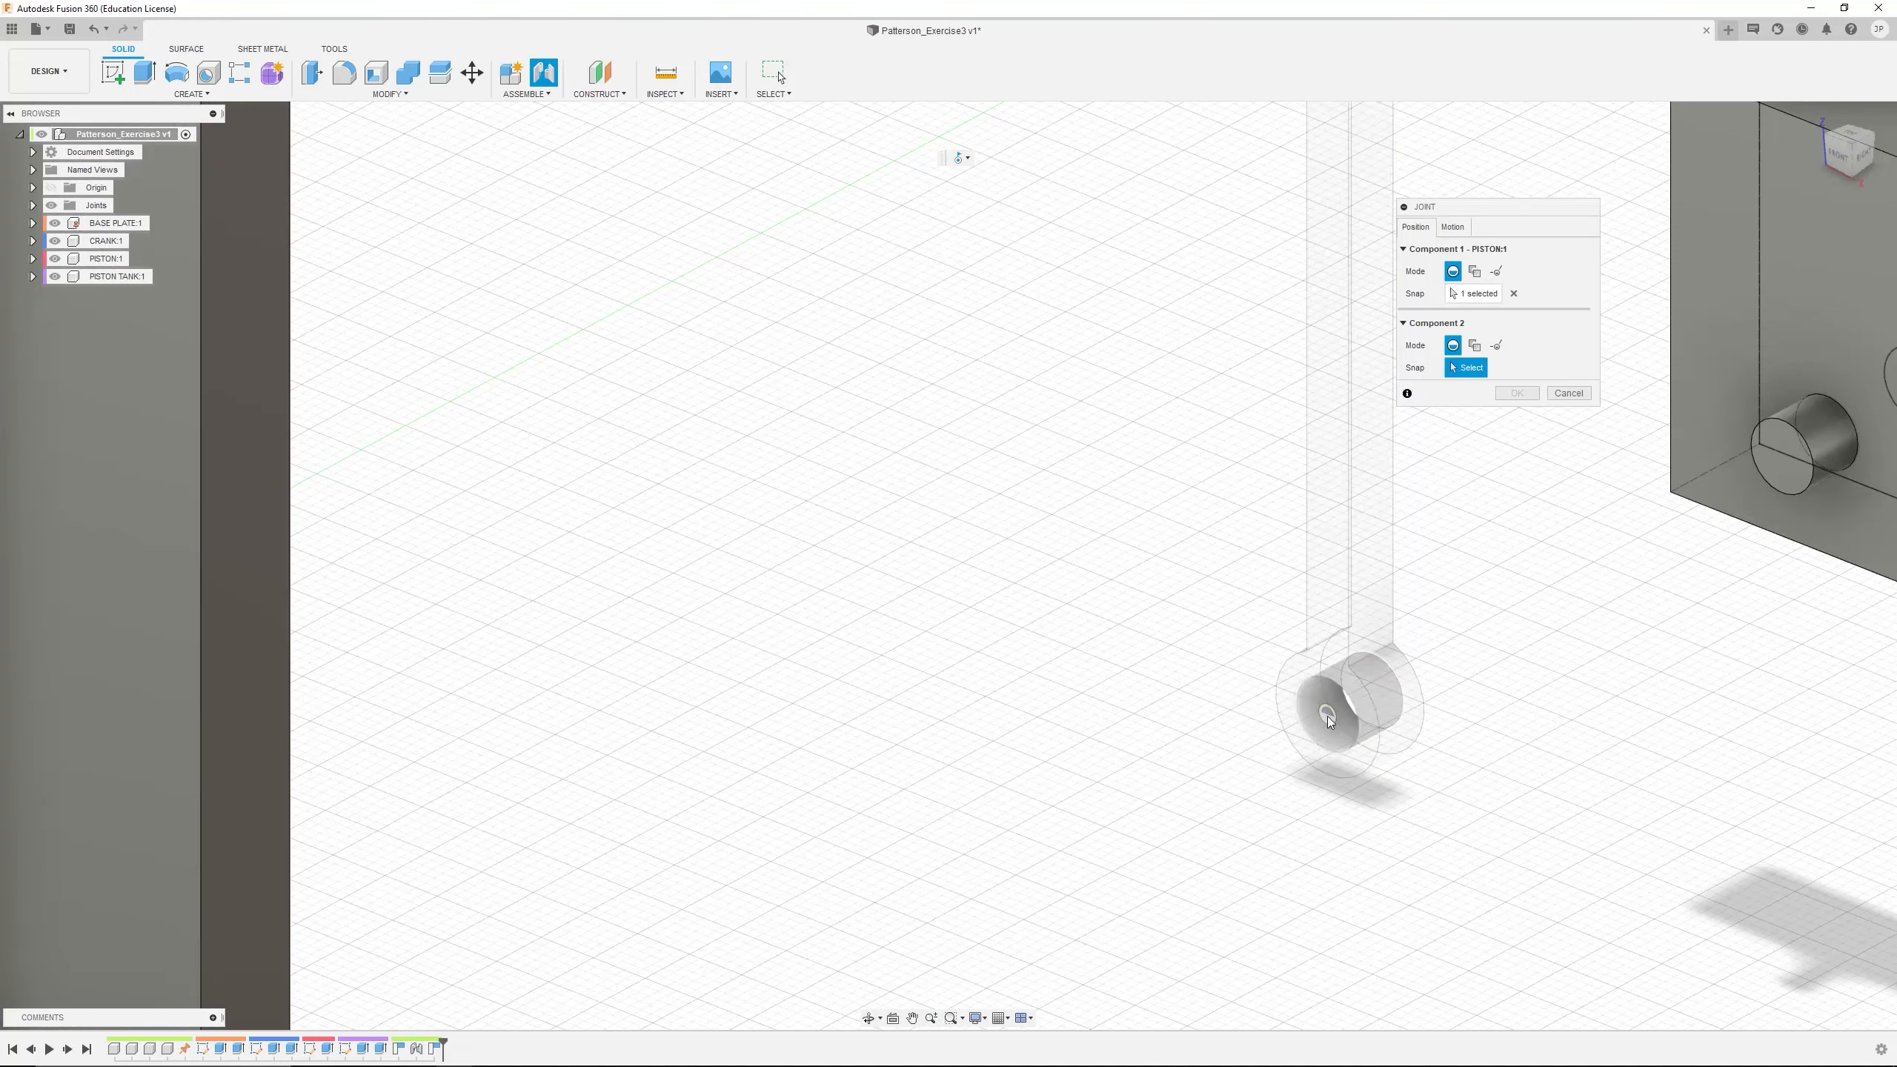
Snap the PISTON joint to the centre of the CRANK pin's end face and create it with zero angle and offsets
scroll(1121, 721, down, 6)
scroll(334, 631, up, 8)
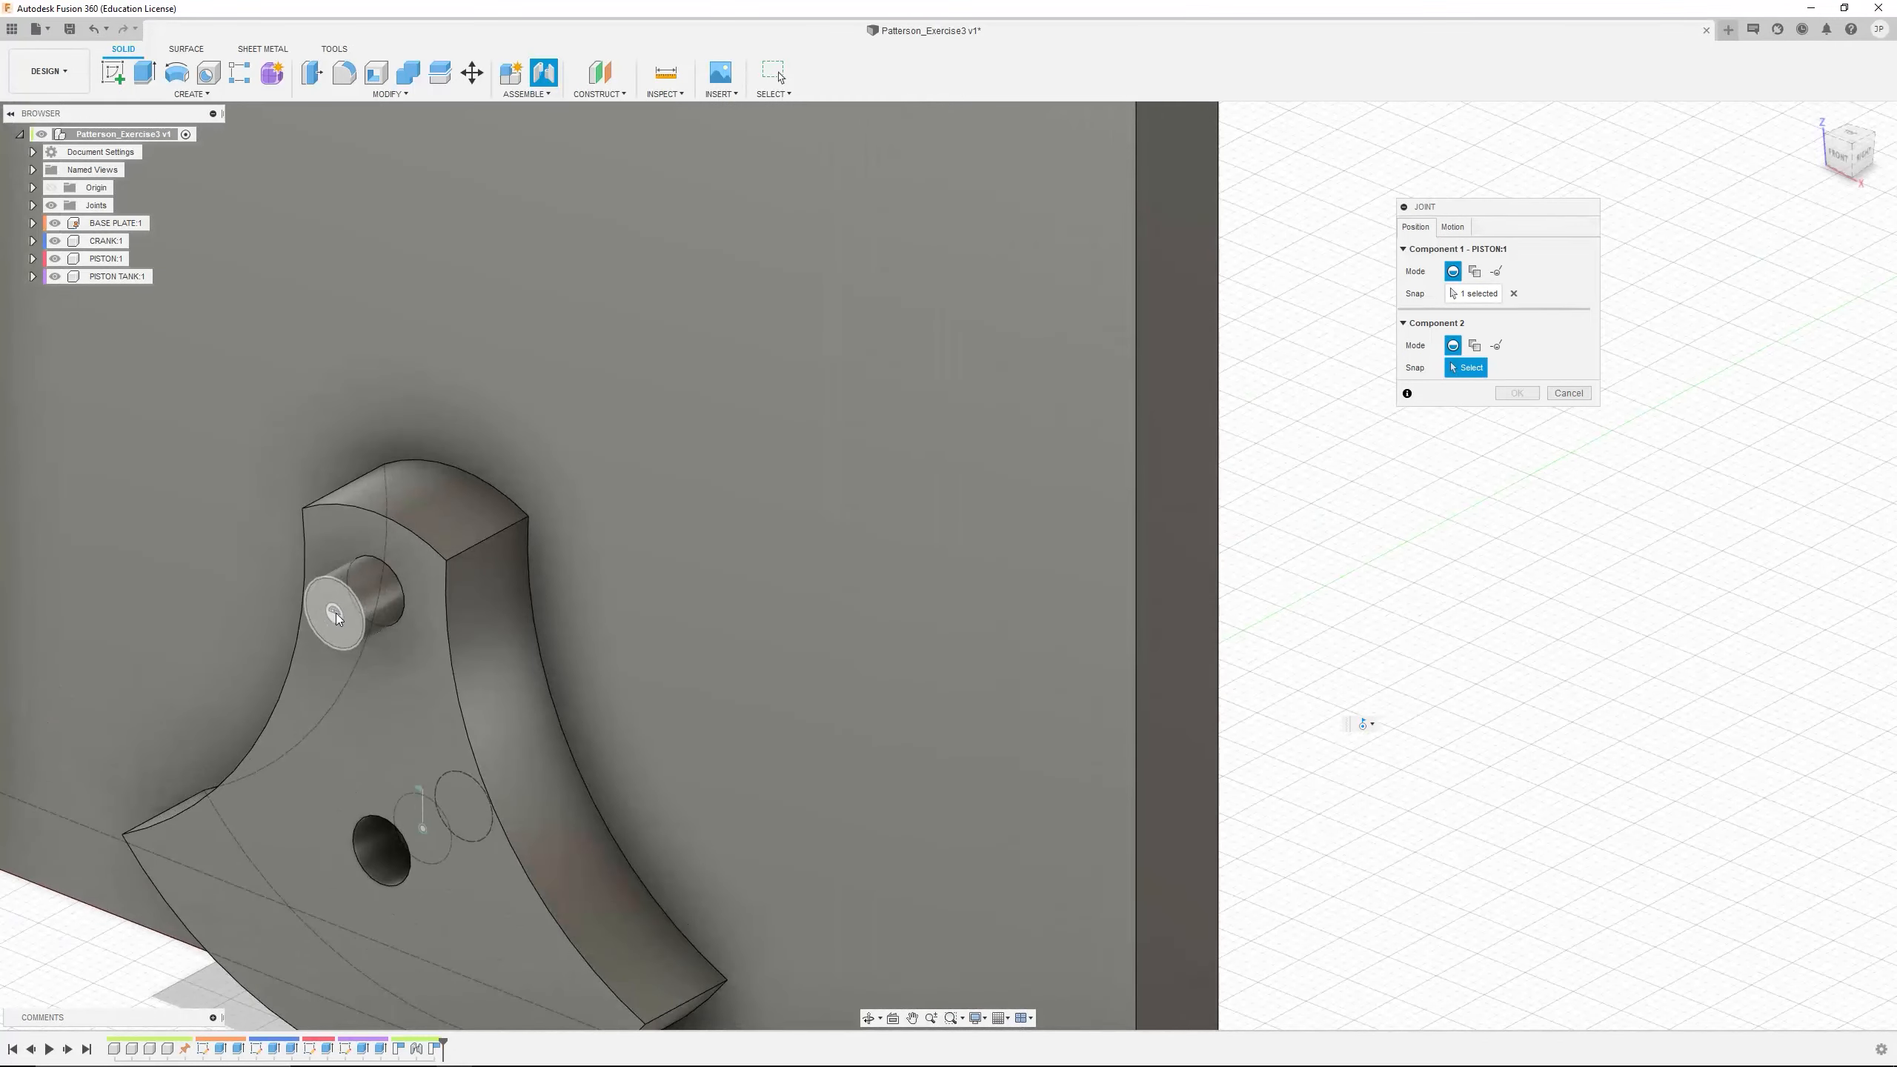
click(334, 614)
scroll(646, 646, down, 5)
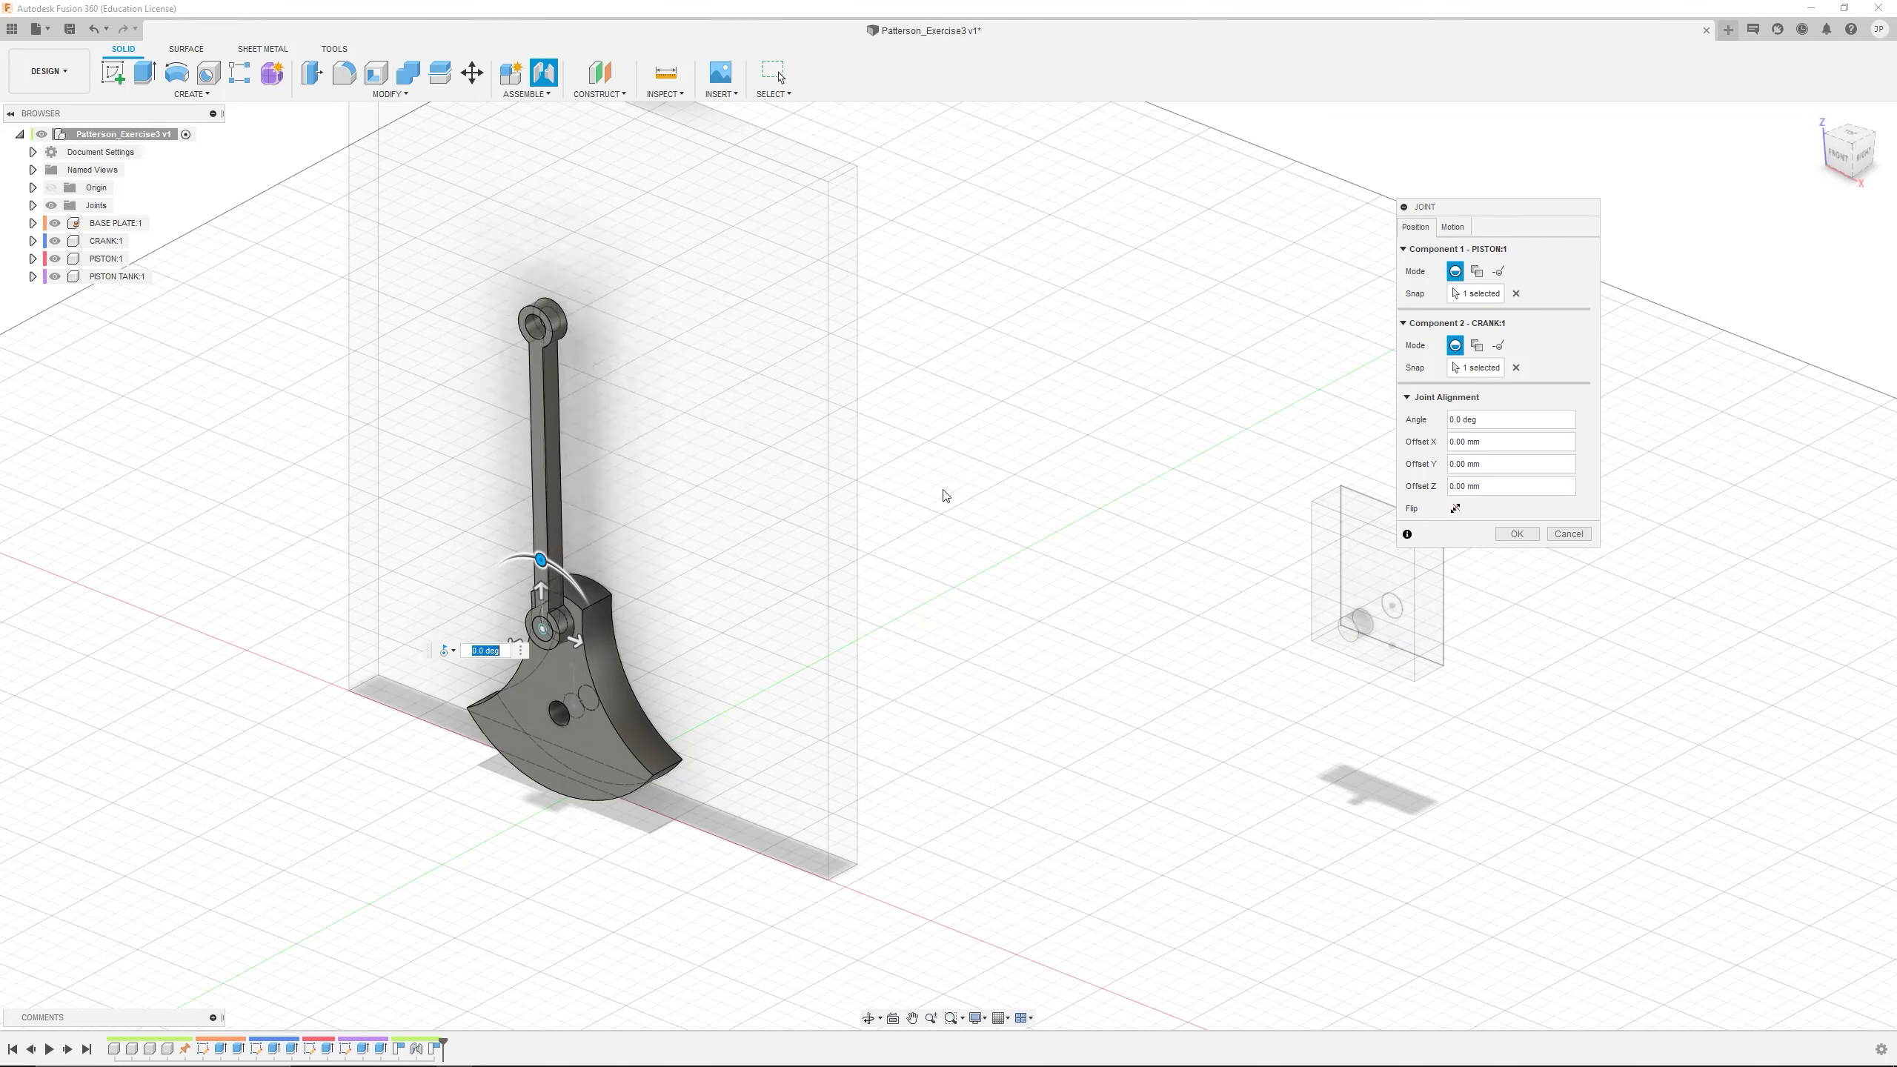
click(1518, 535)
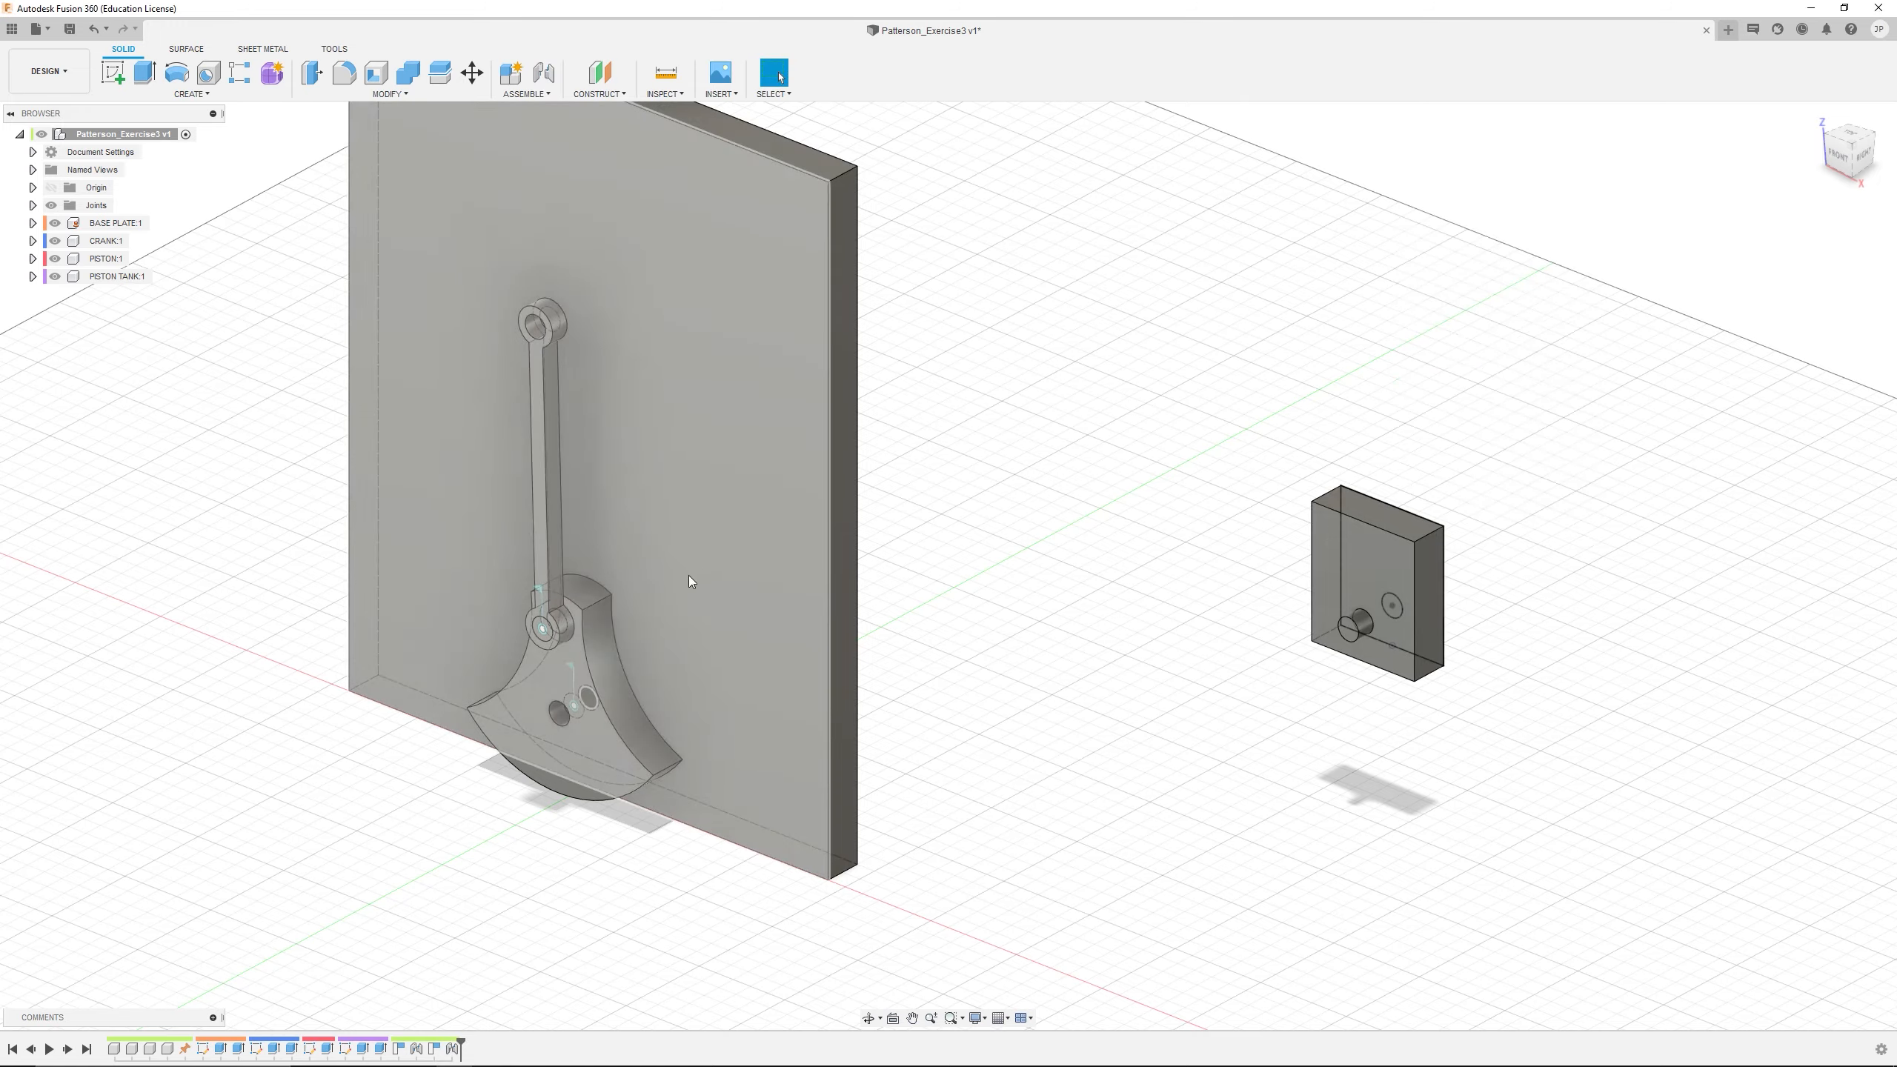
Start another Revolute joint and select the centre of the PISTON TANK pin's end face as its first snap
scroll(703, 572, up, 10)
mouse_move(576, 641)
middle_down()
mouse_move(532, 618)
mouse_move(673, 613)
mouse_move(605, 628)
middle_up()
scroll(868, 596, down, 10)
middle_drag(1013, 567, 912, 585)
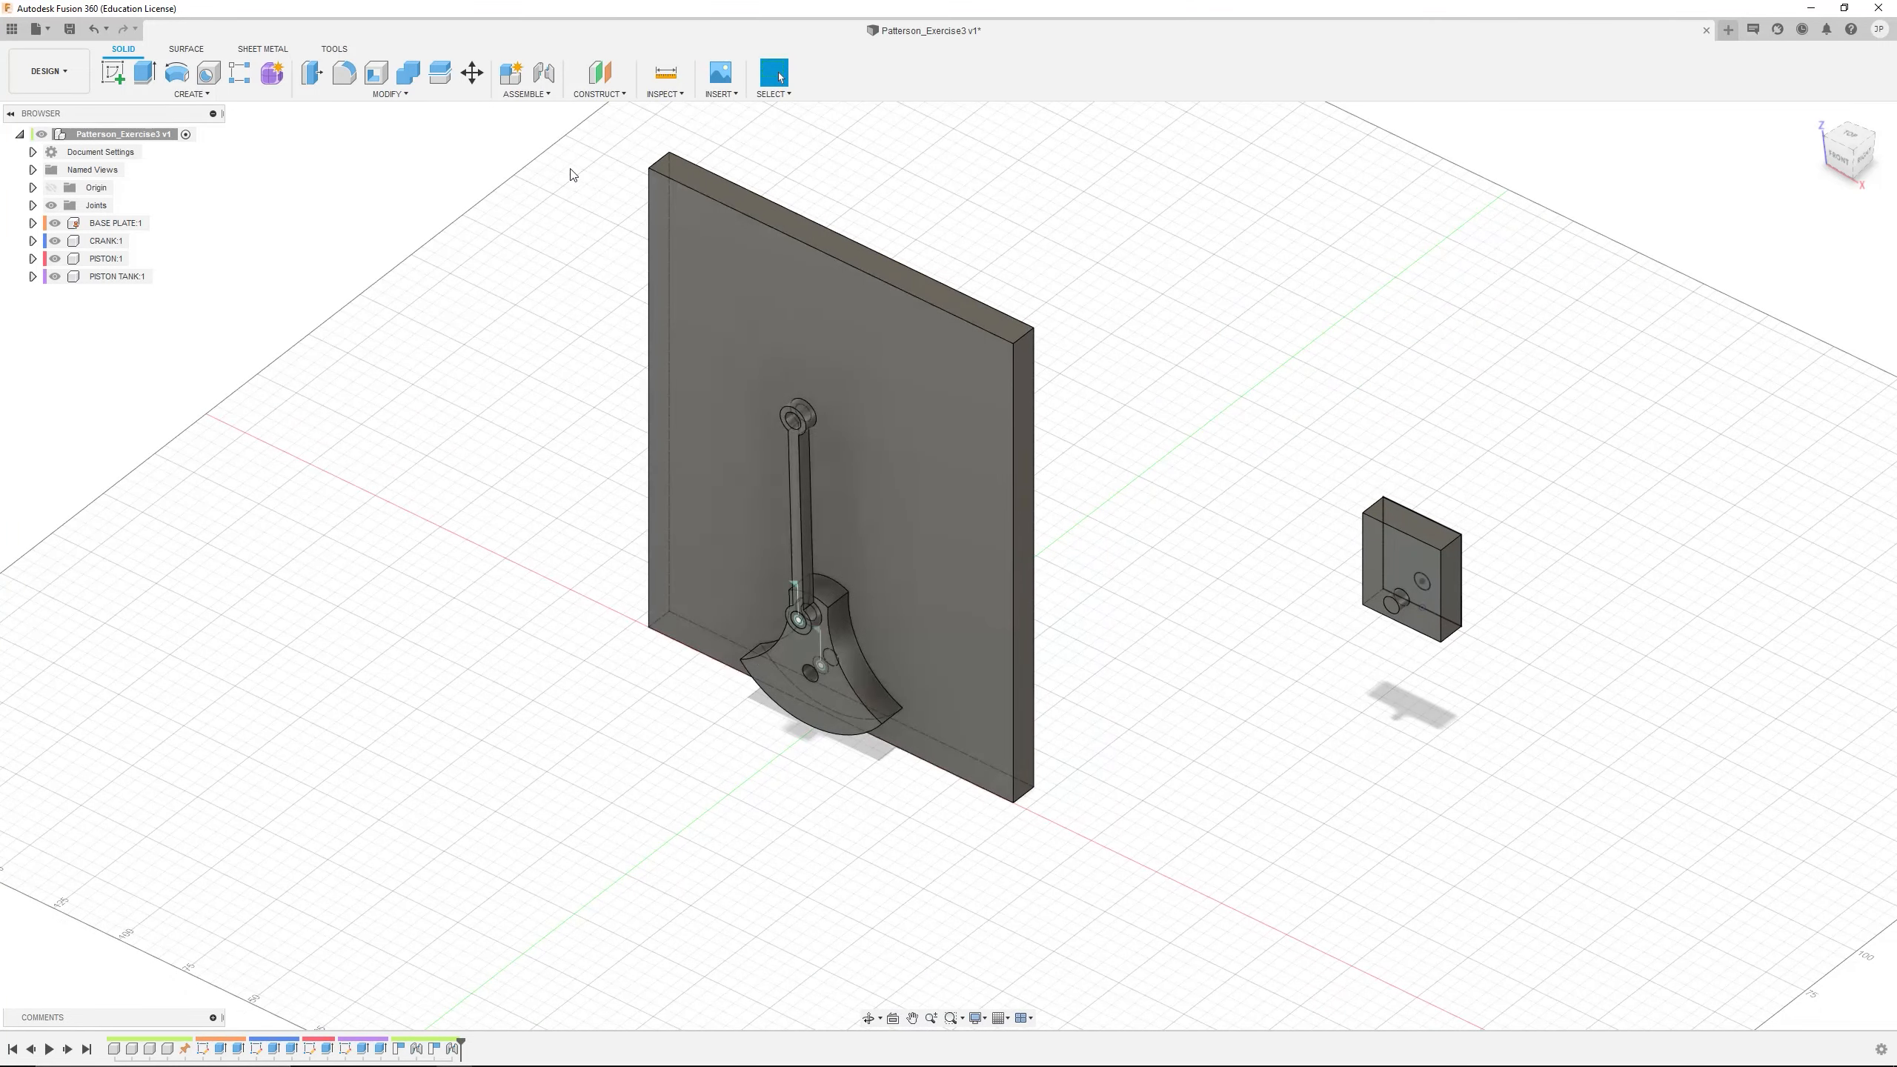
click(546, 74)
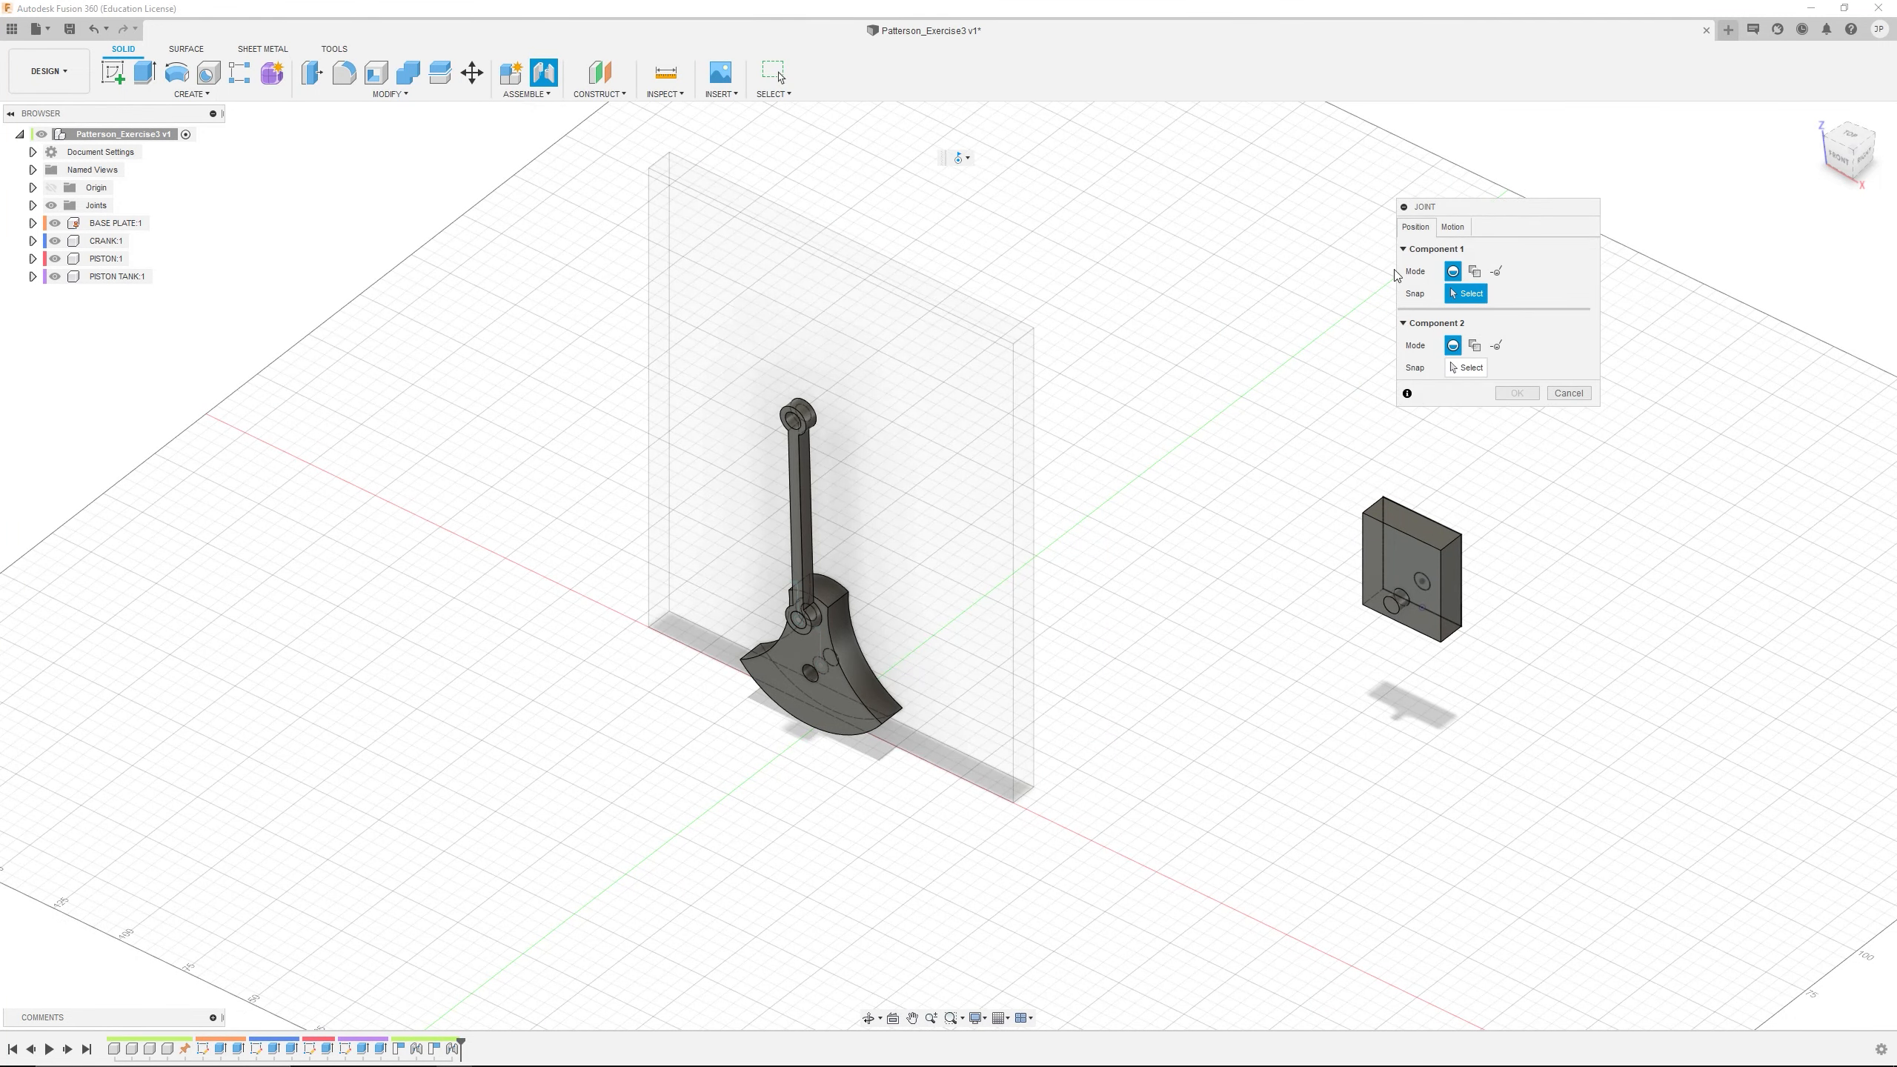
click(1453, 227)
click(1476, 250)
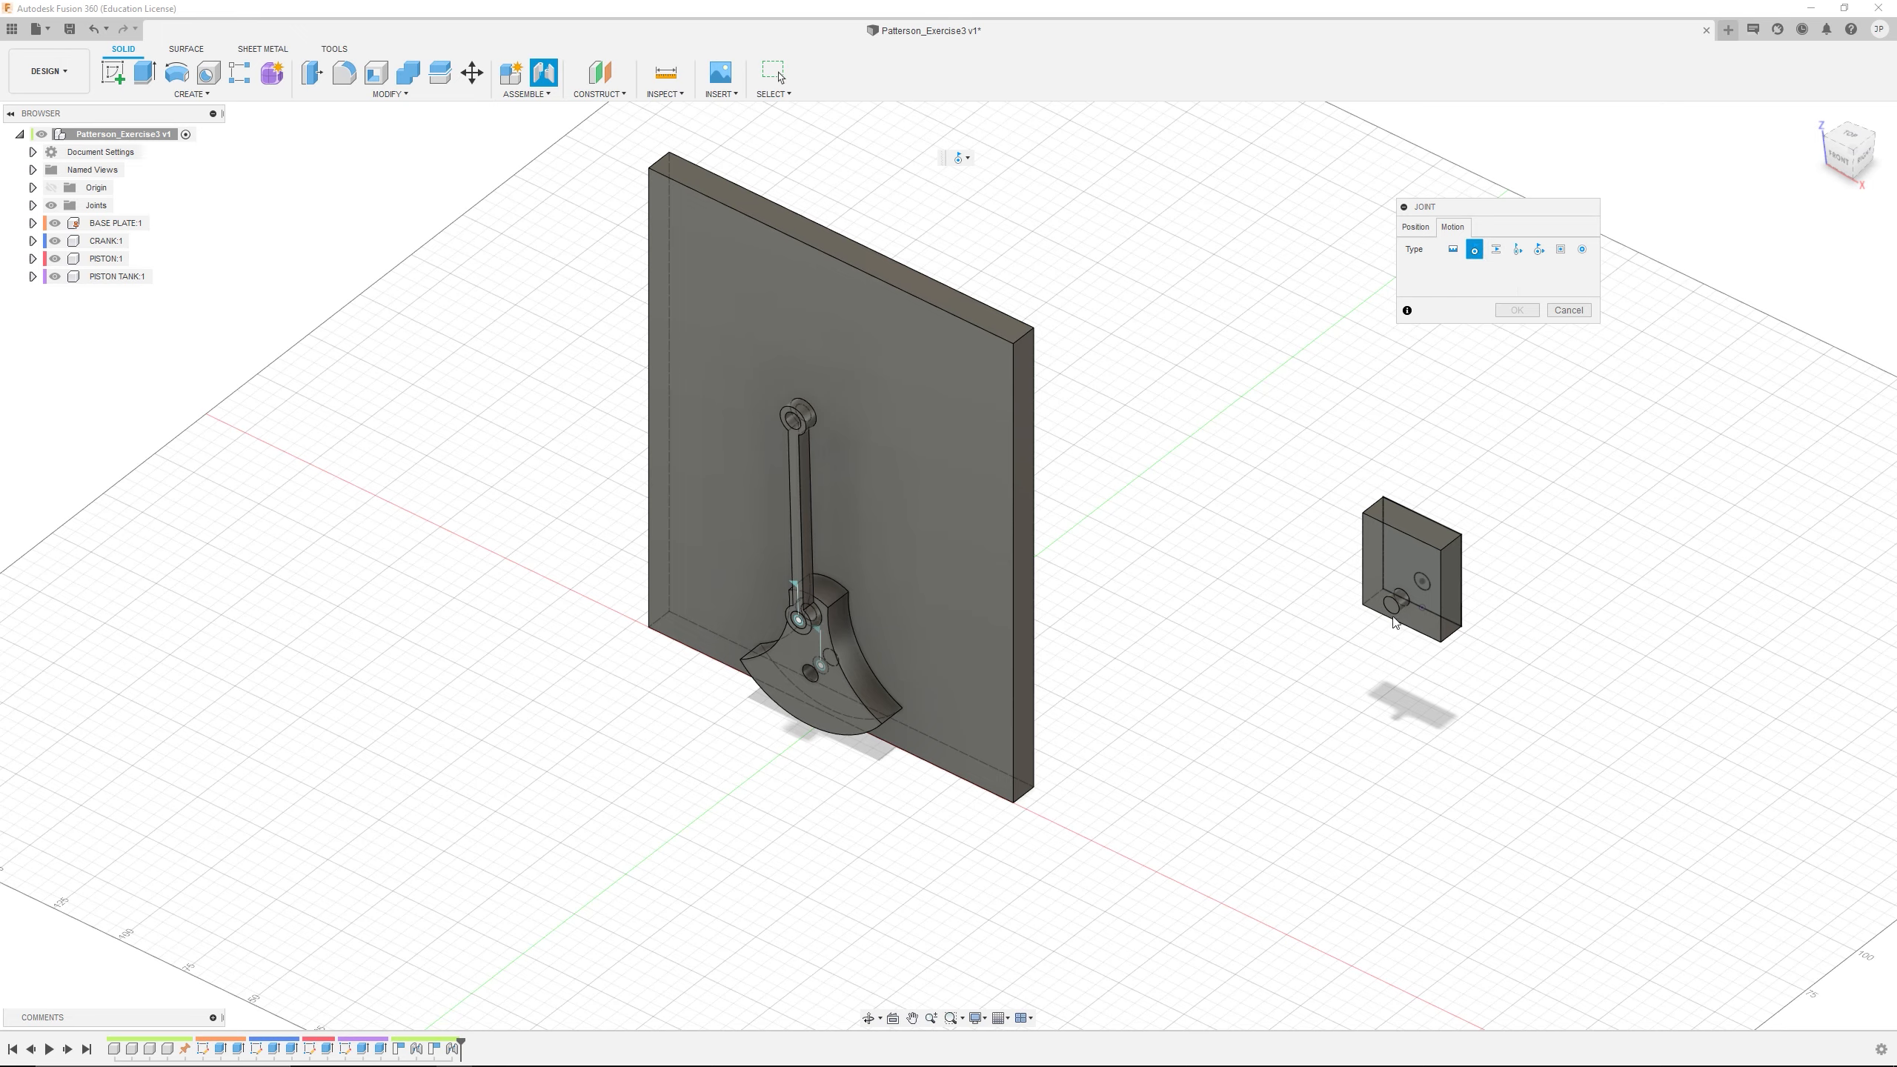
scroll(1394, 622, up, 10)
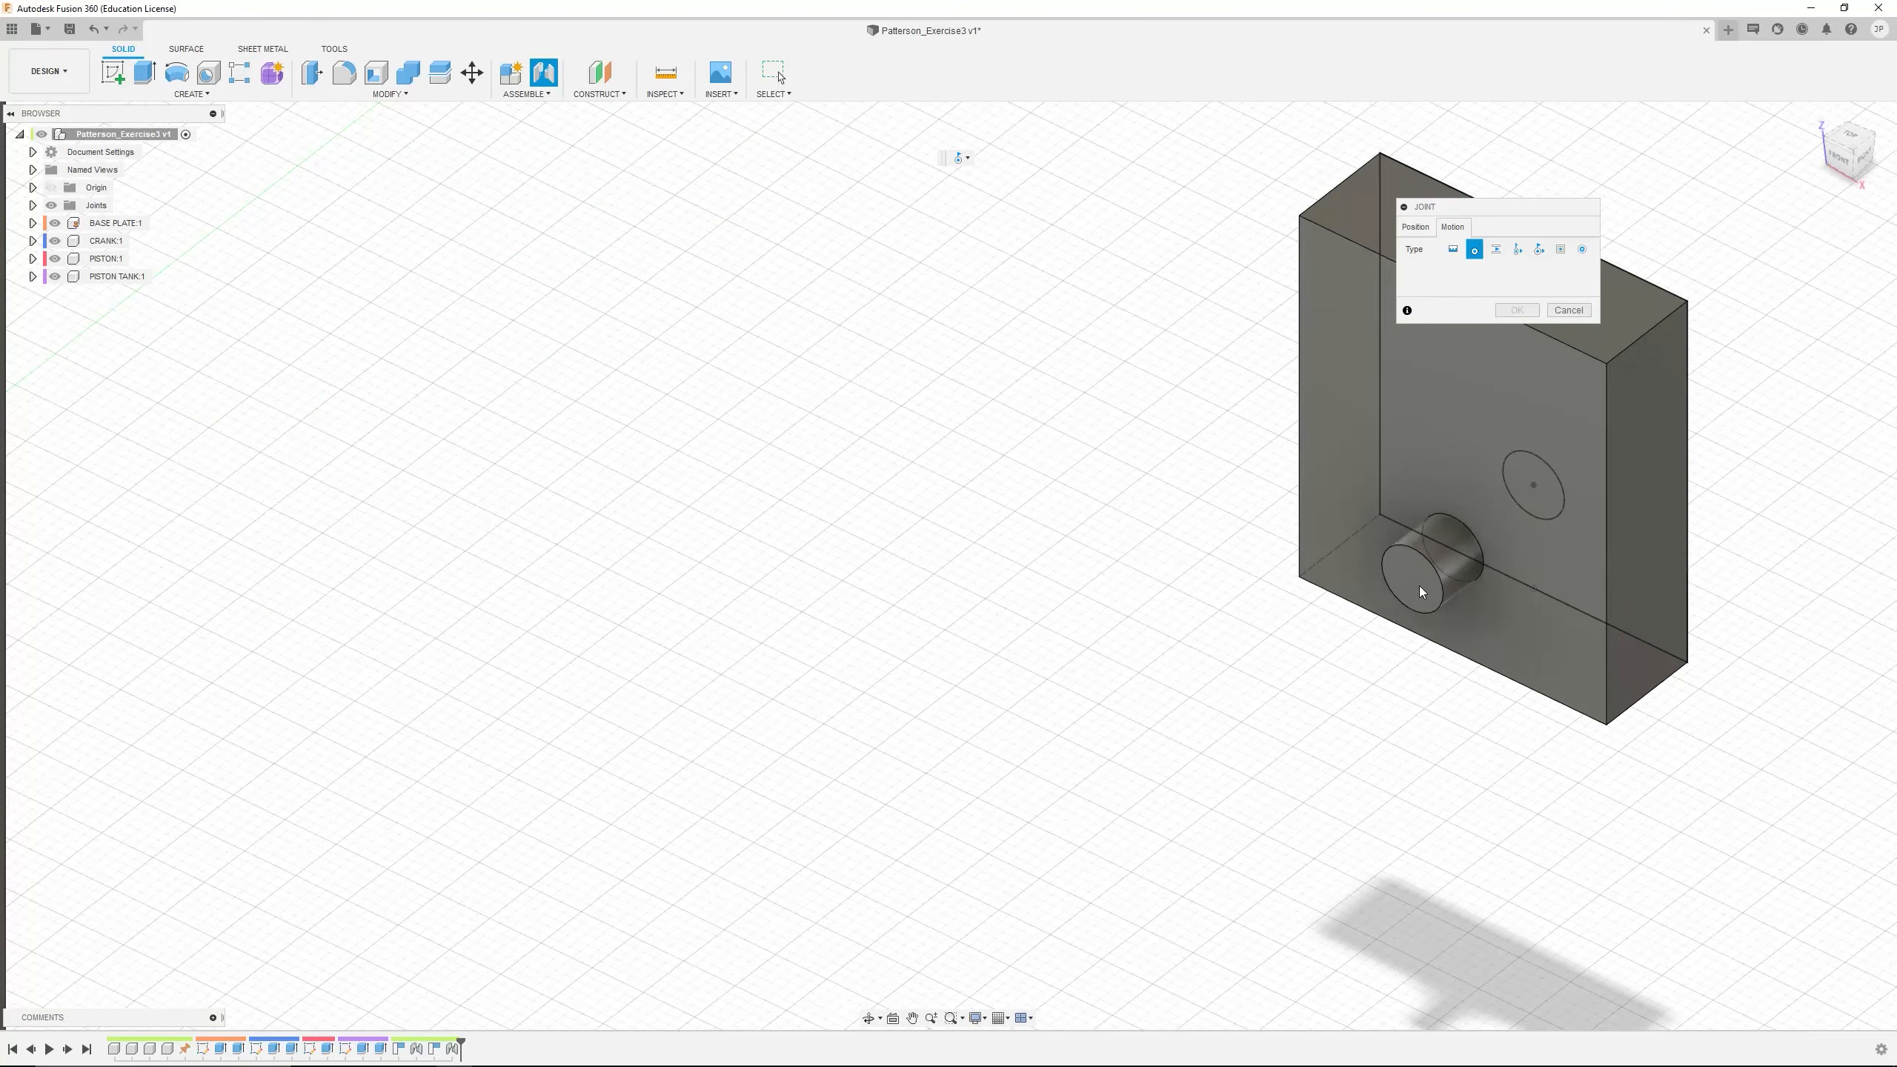
click(1422, 231)
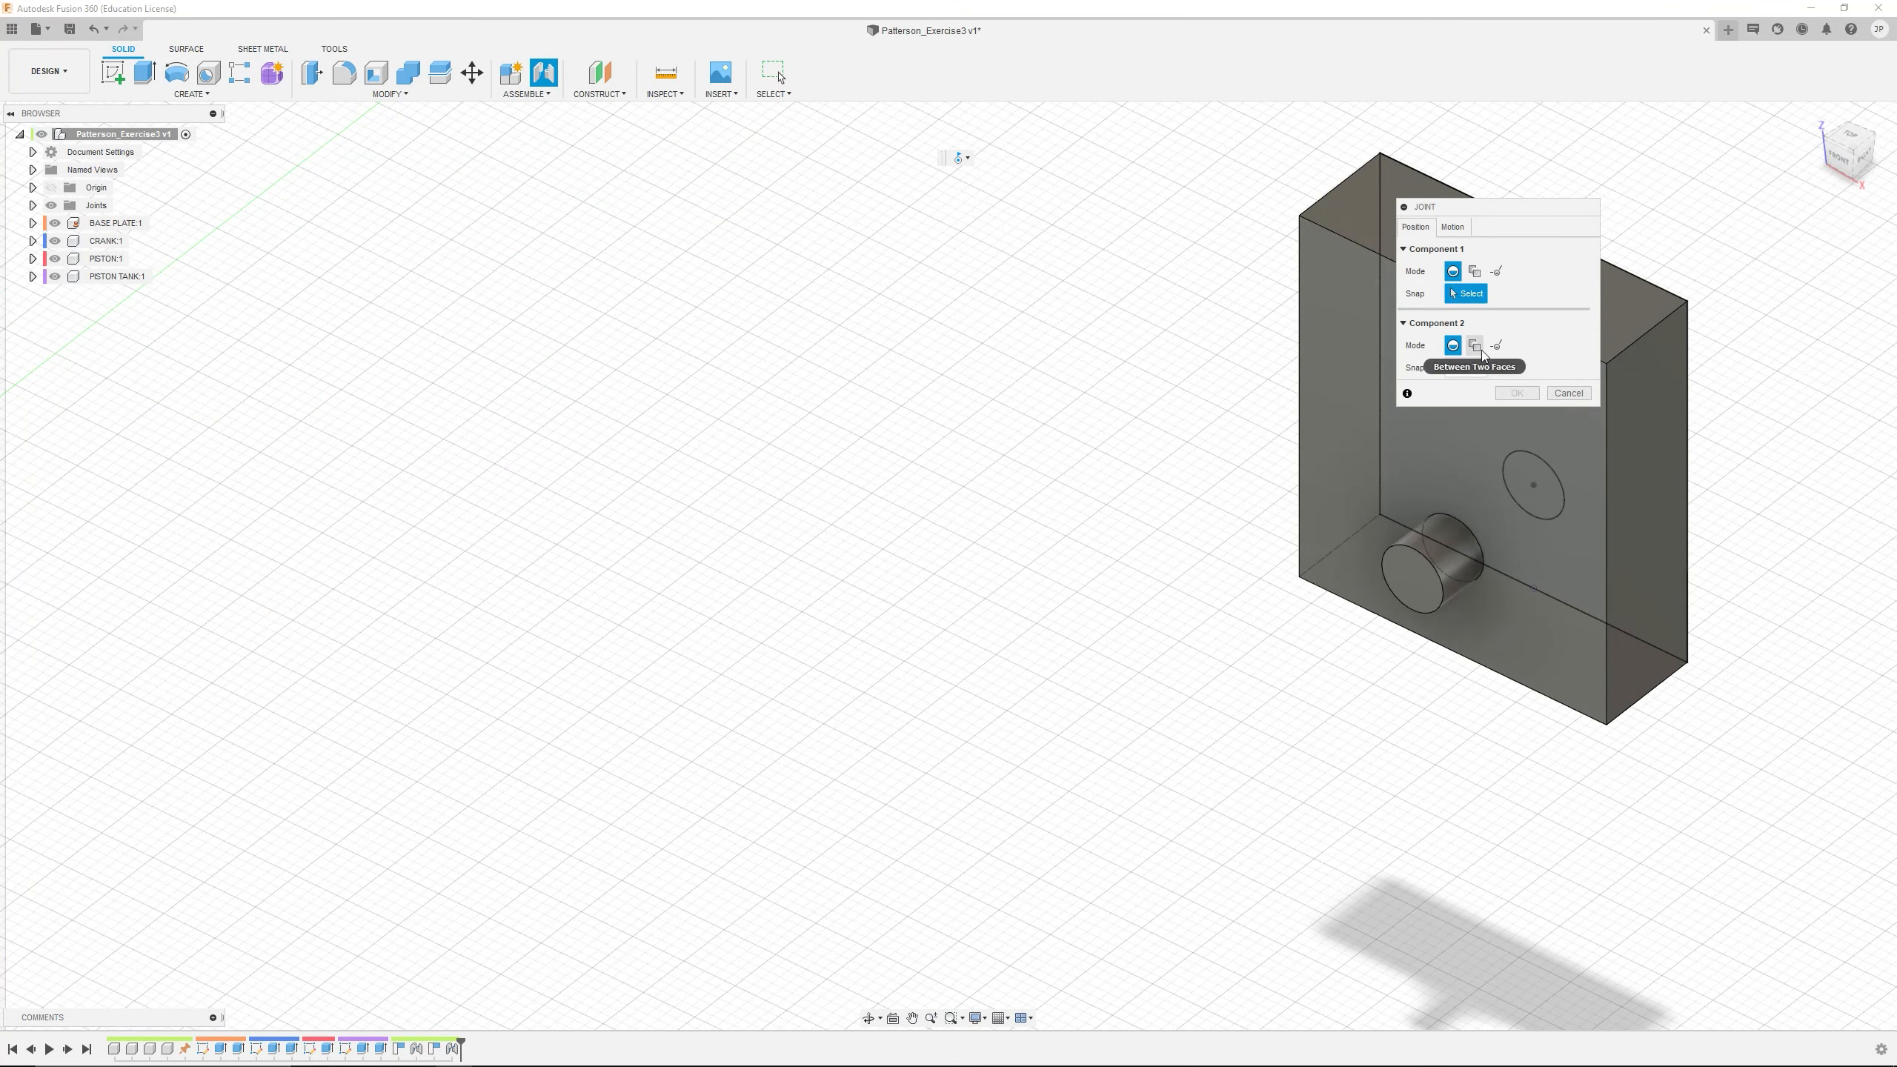
click(1411, 585)
scroll(885, 581, down, 5)
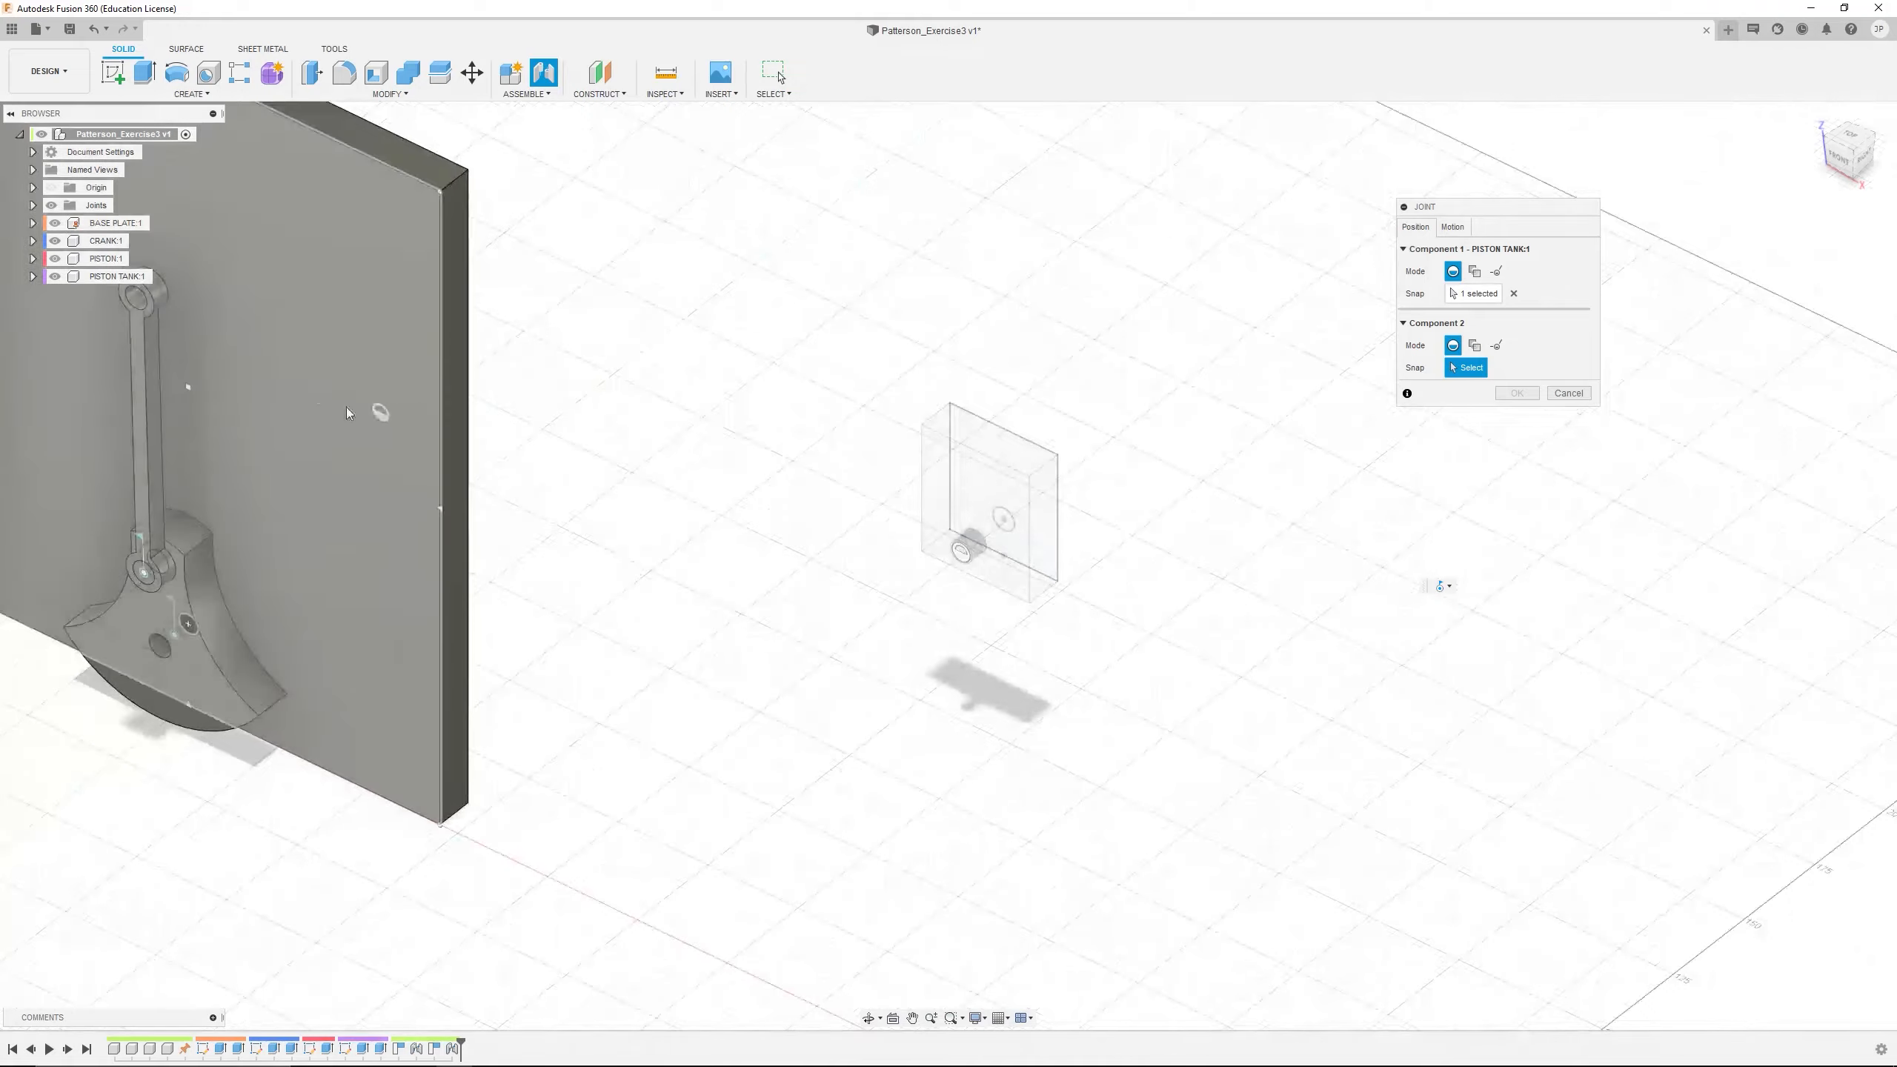
Snap the PISTON TANK joint to the centre of the PISTON's upper hole on its front face
click(147, 305)
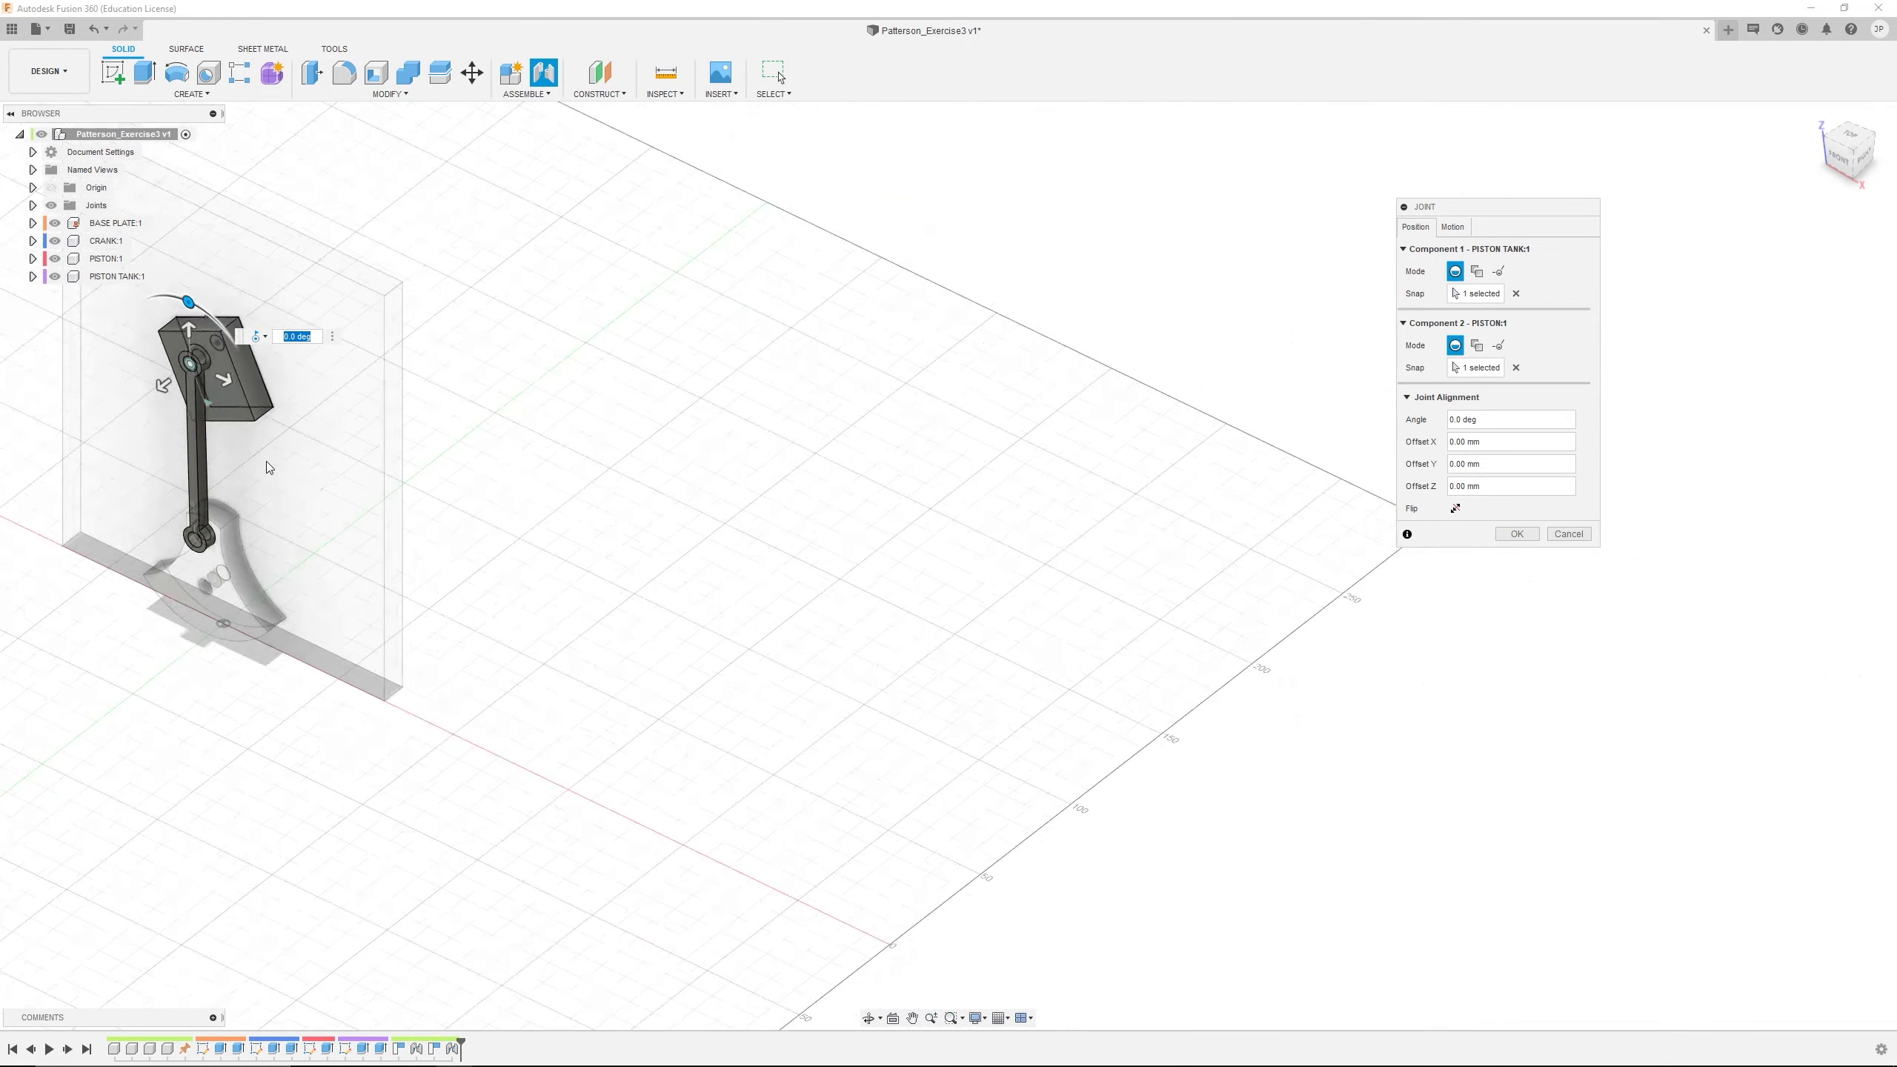
scroll(267, 461, up, 3)
middle_drag(267, 461, 726, 614)
scroll(530, 410, up, 2)
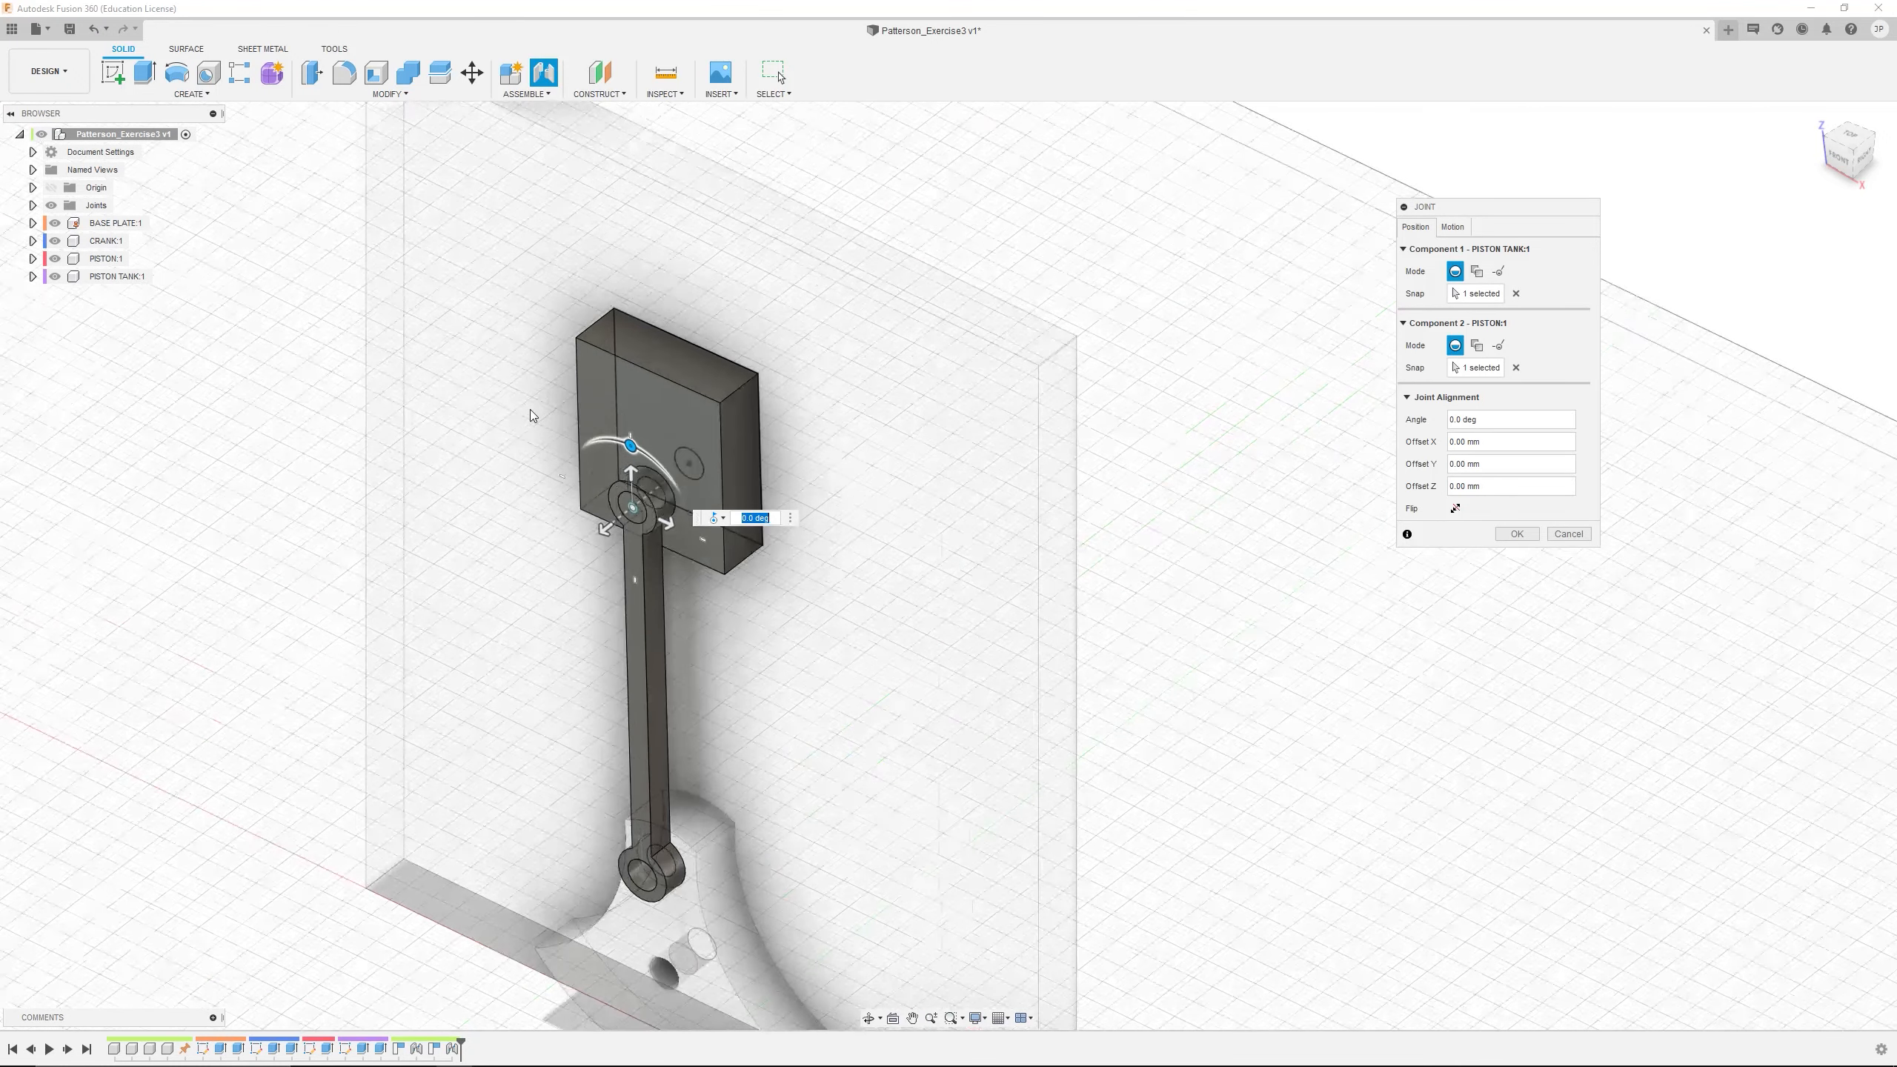
scroll(529, 416, up, 2)
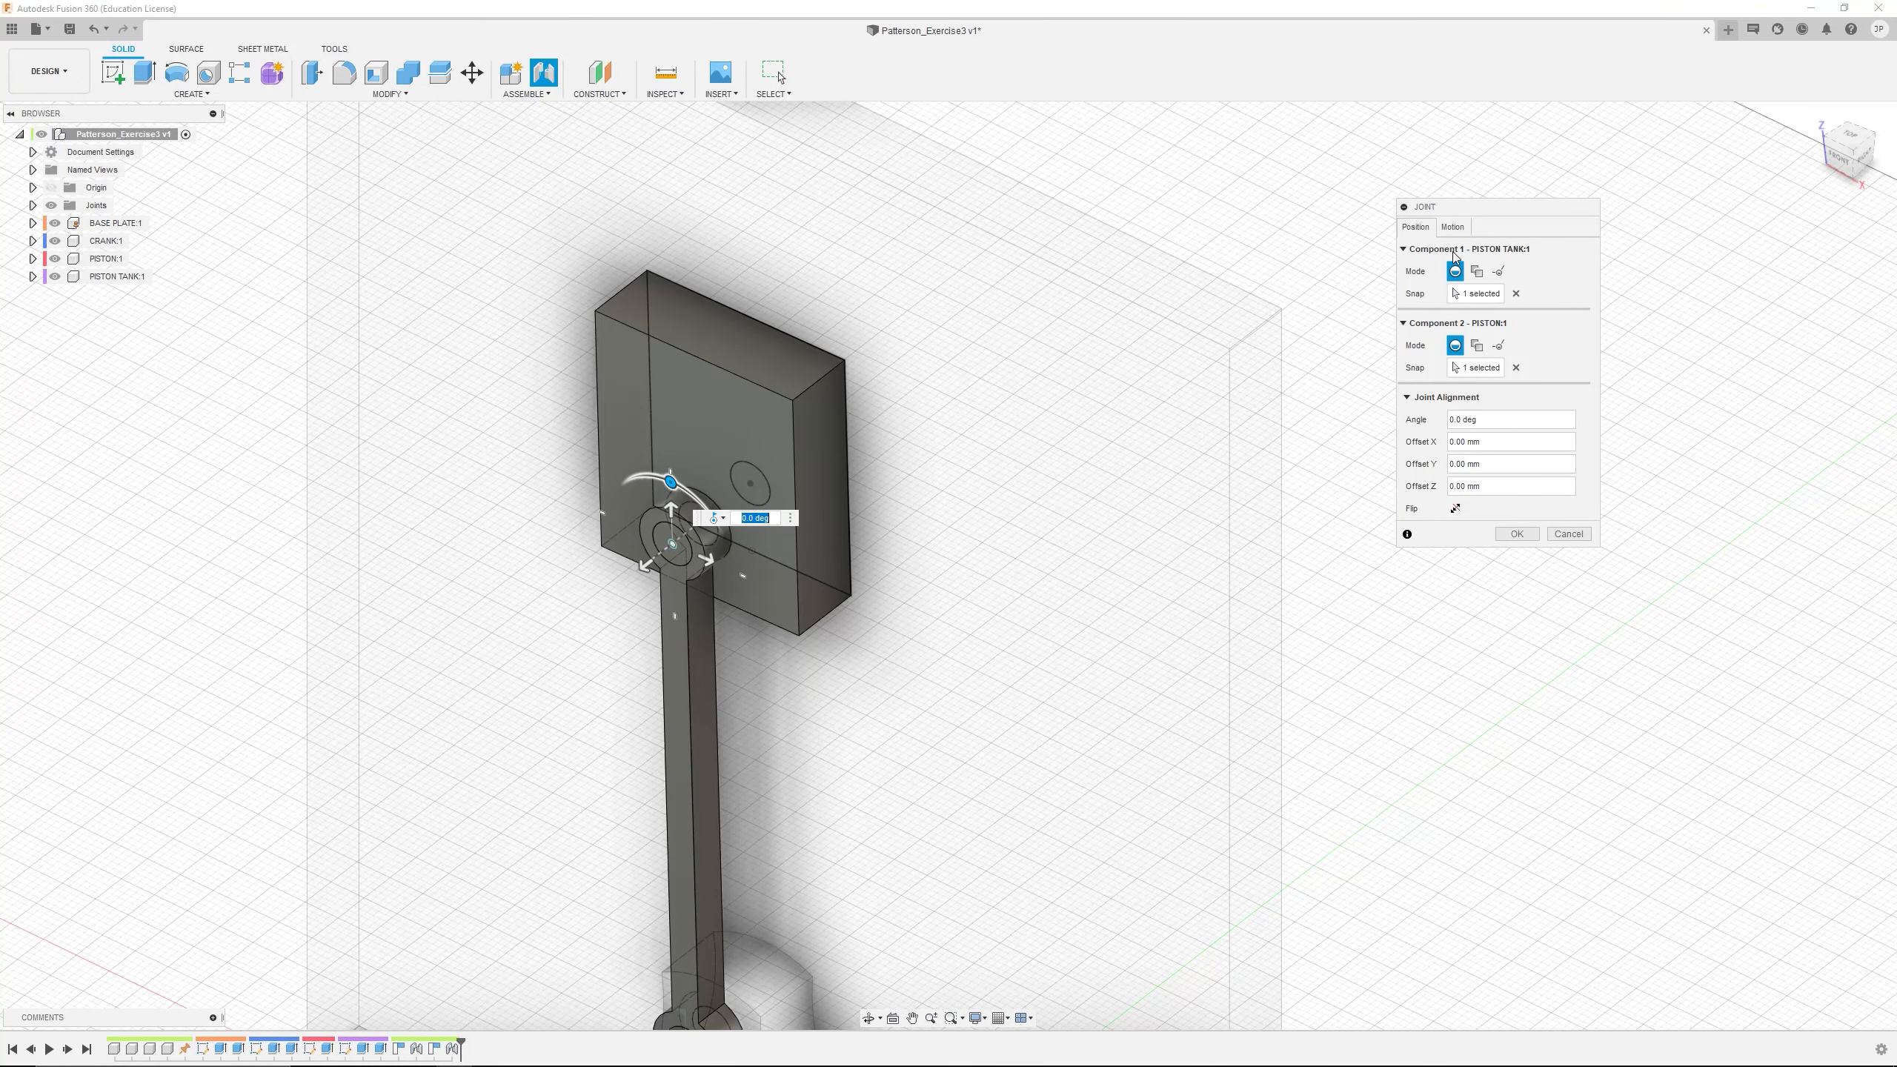
Set the PISTON TANK joint's motion type to Slider along the Y axis and create the joint
click(1453, 227)
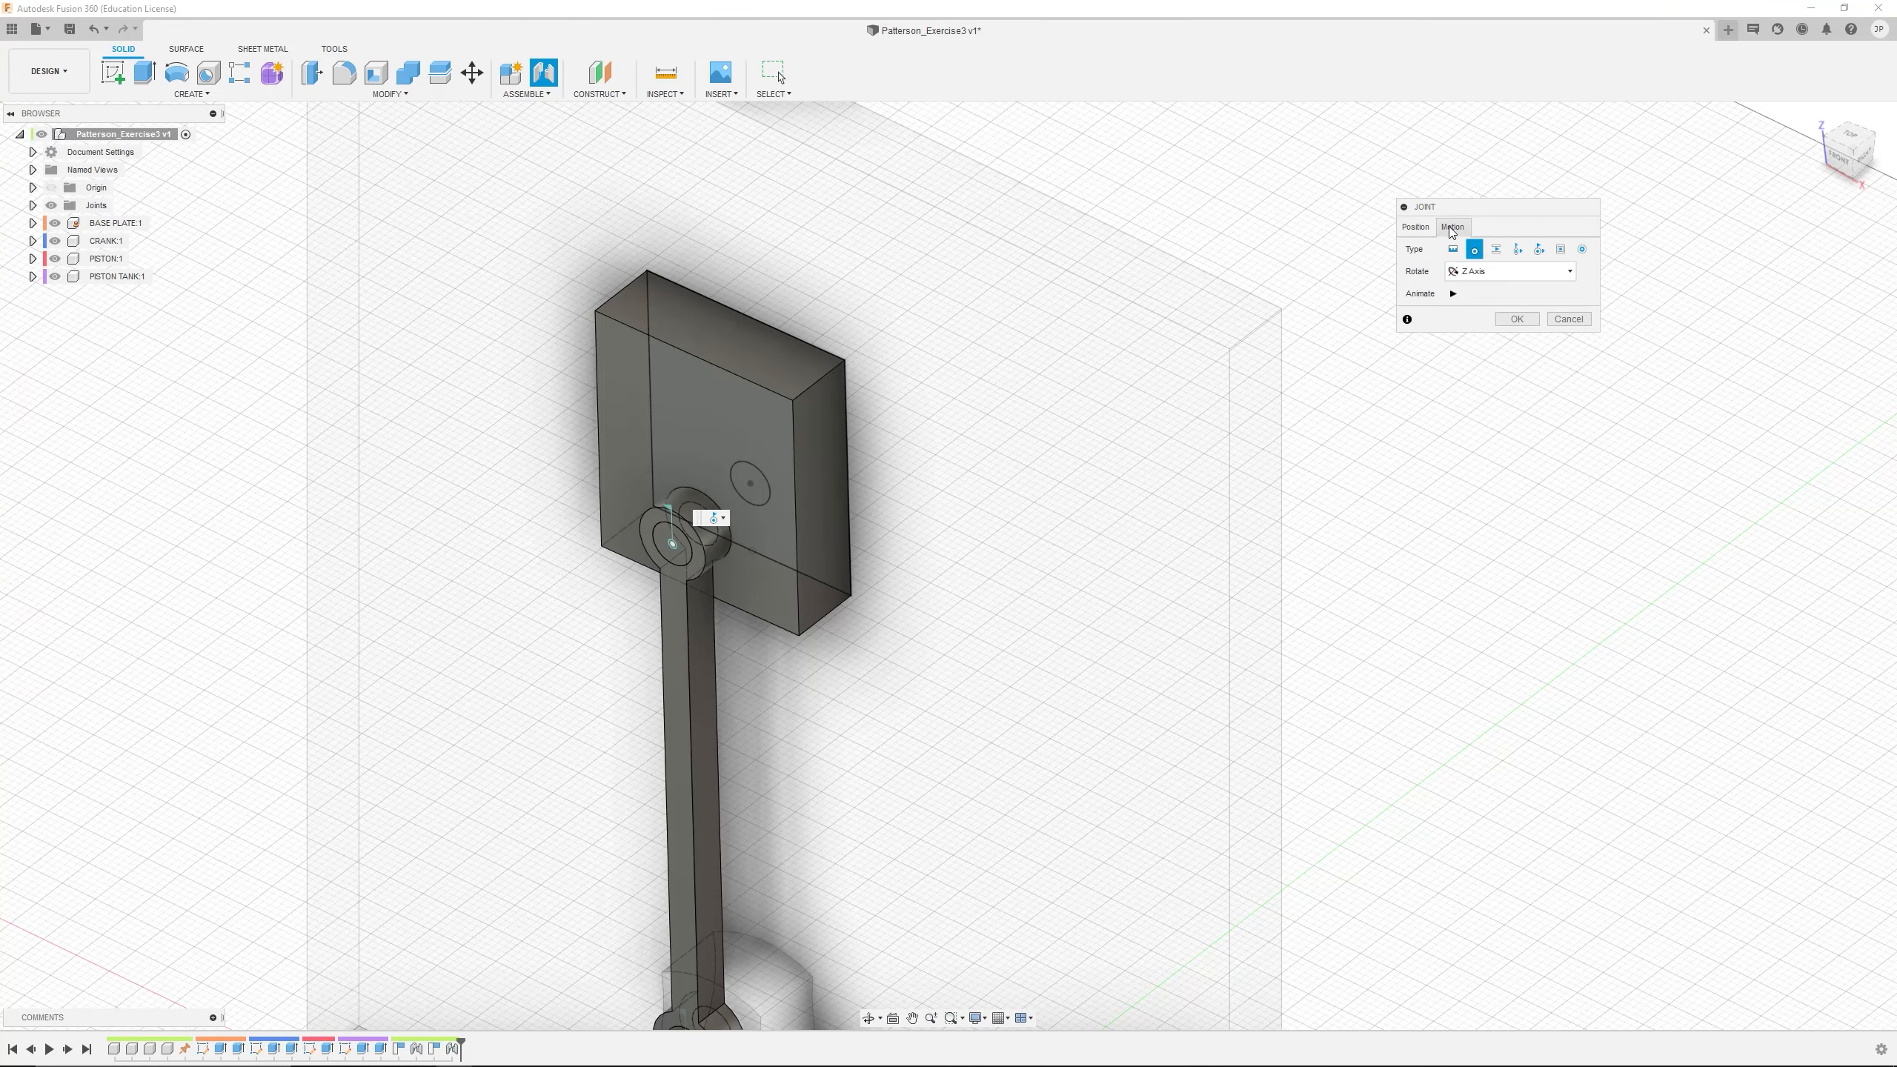
click(1495, 250)
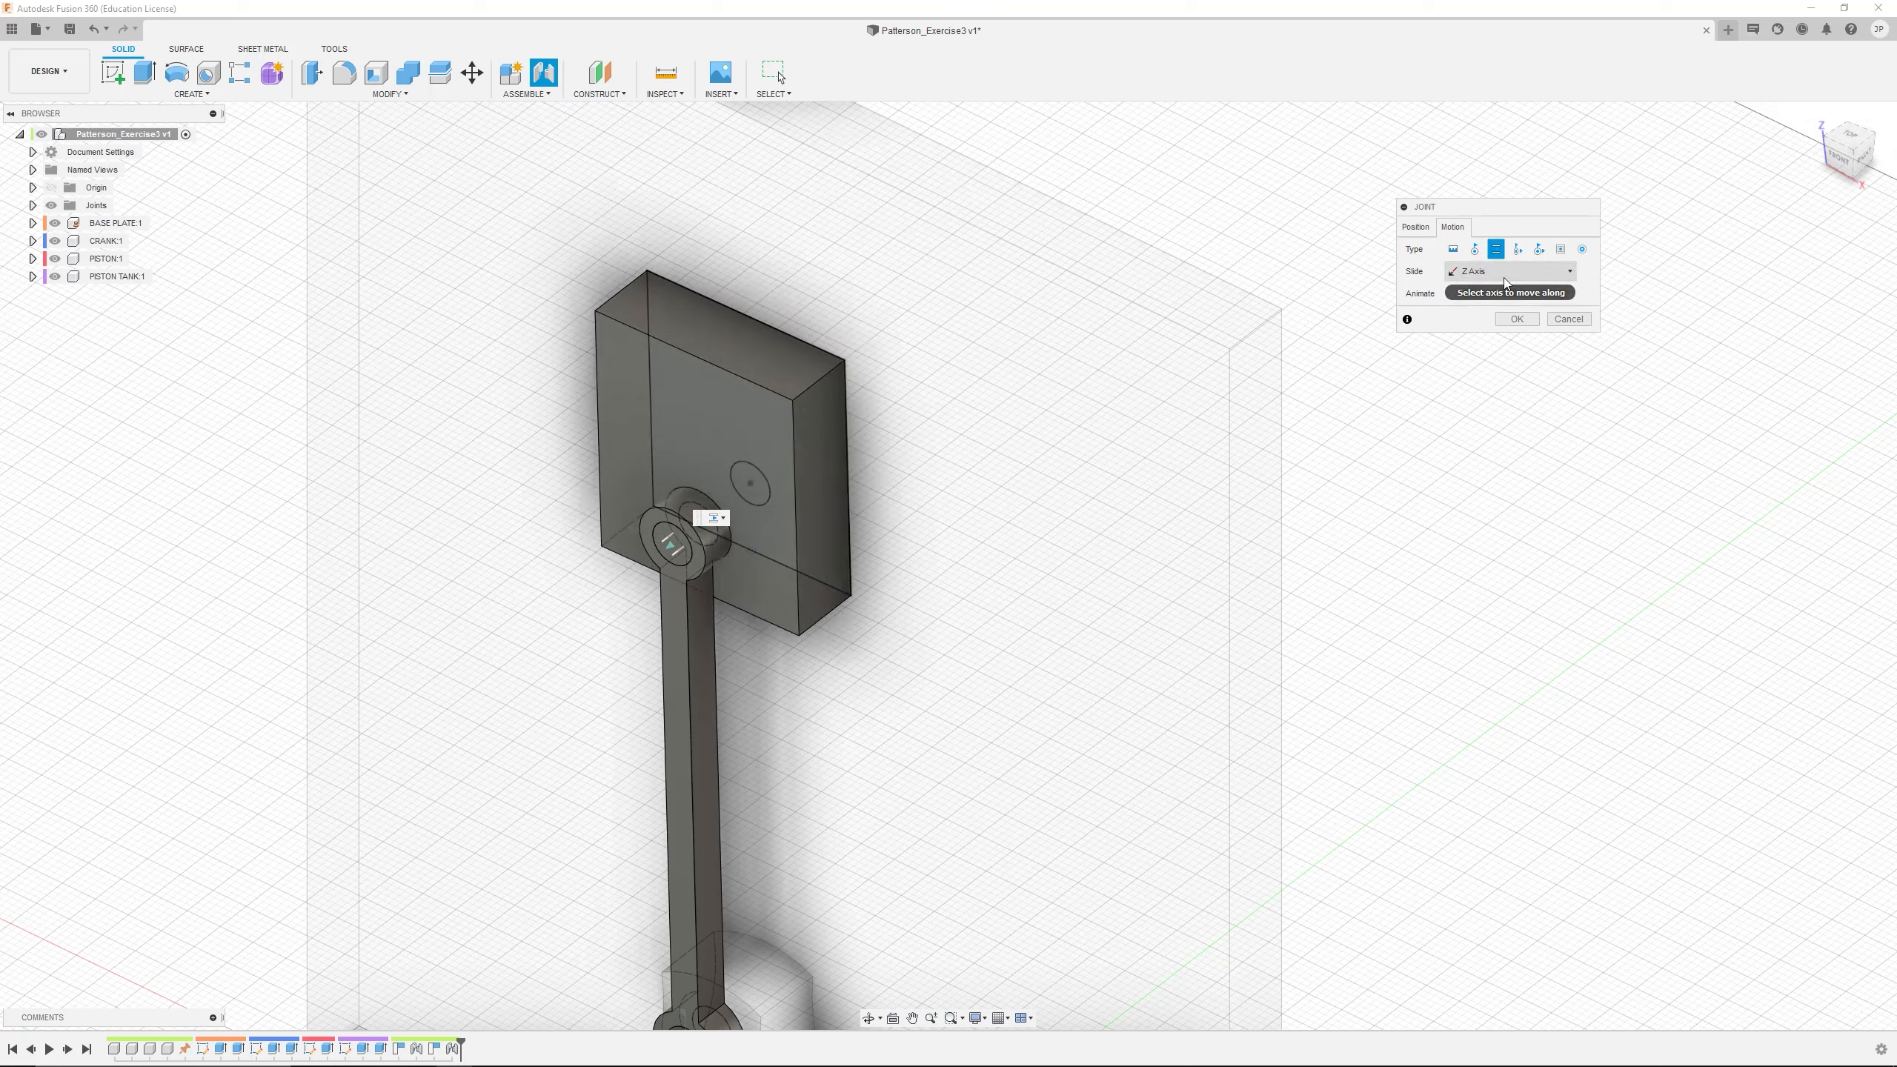
click(1513, 277)
click(1495, 309)
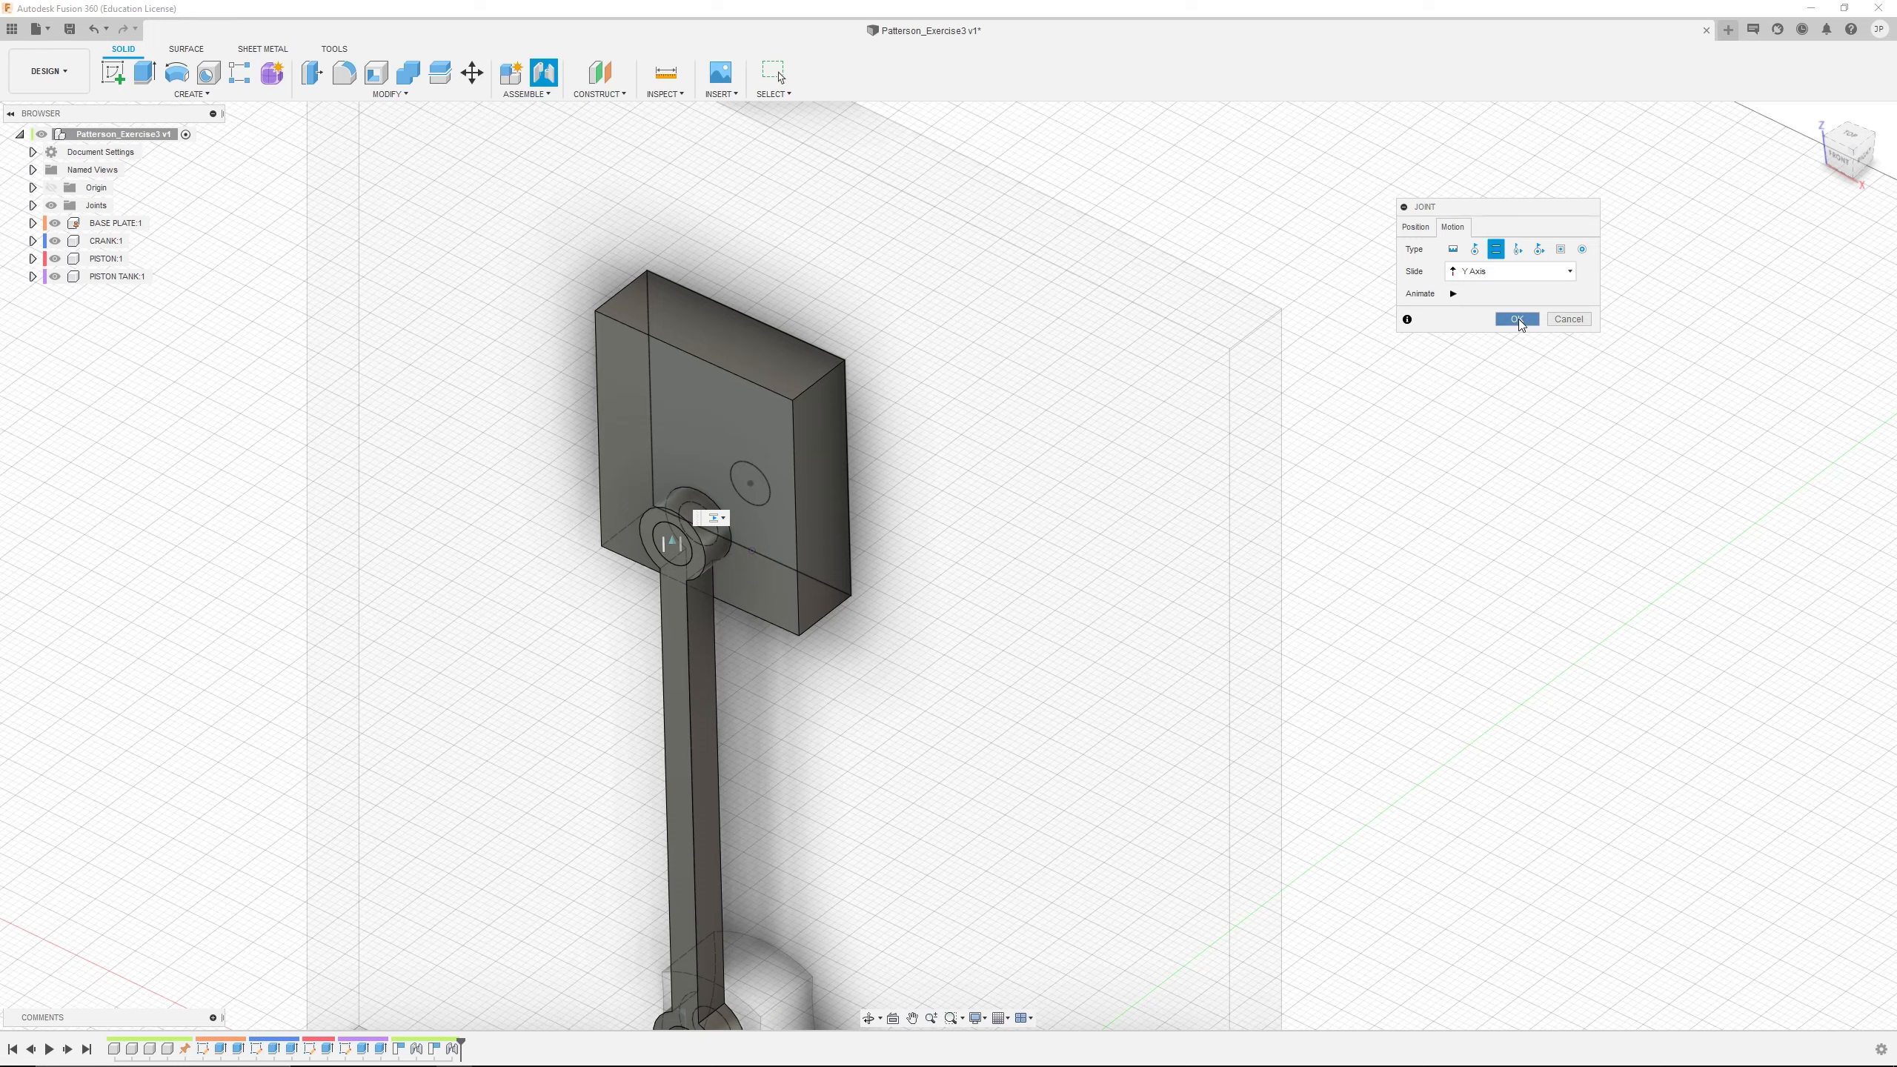
click(1517, 319)
Swing the CRANK and slide the PISTON TANK along the PISTON to test the slider joint
scroll(833, 649, up, 4)
scroll(850, 693, down, 3)
scroll(879, 742, down, 5)
shift+middle_drag(882, 746, 1062, 591)
drag(1023, 776, 863, 677)
drag(786, 689, 826, 684)
drag(1027, 320, 1069, 262)
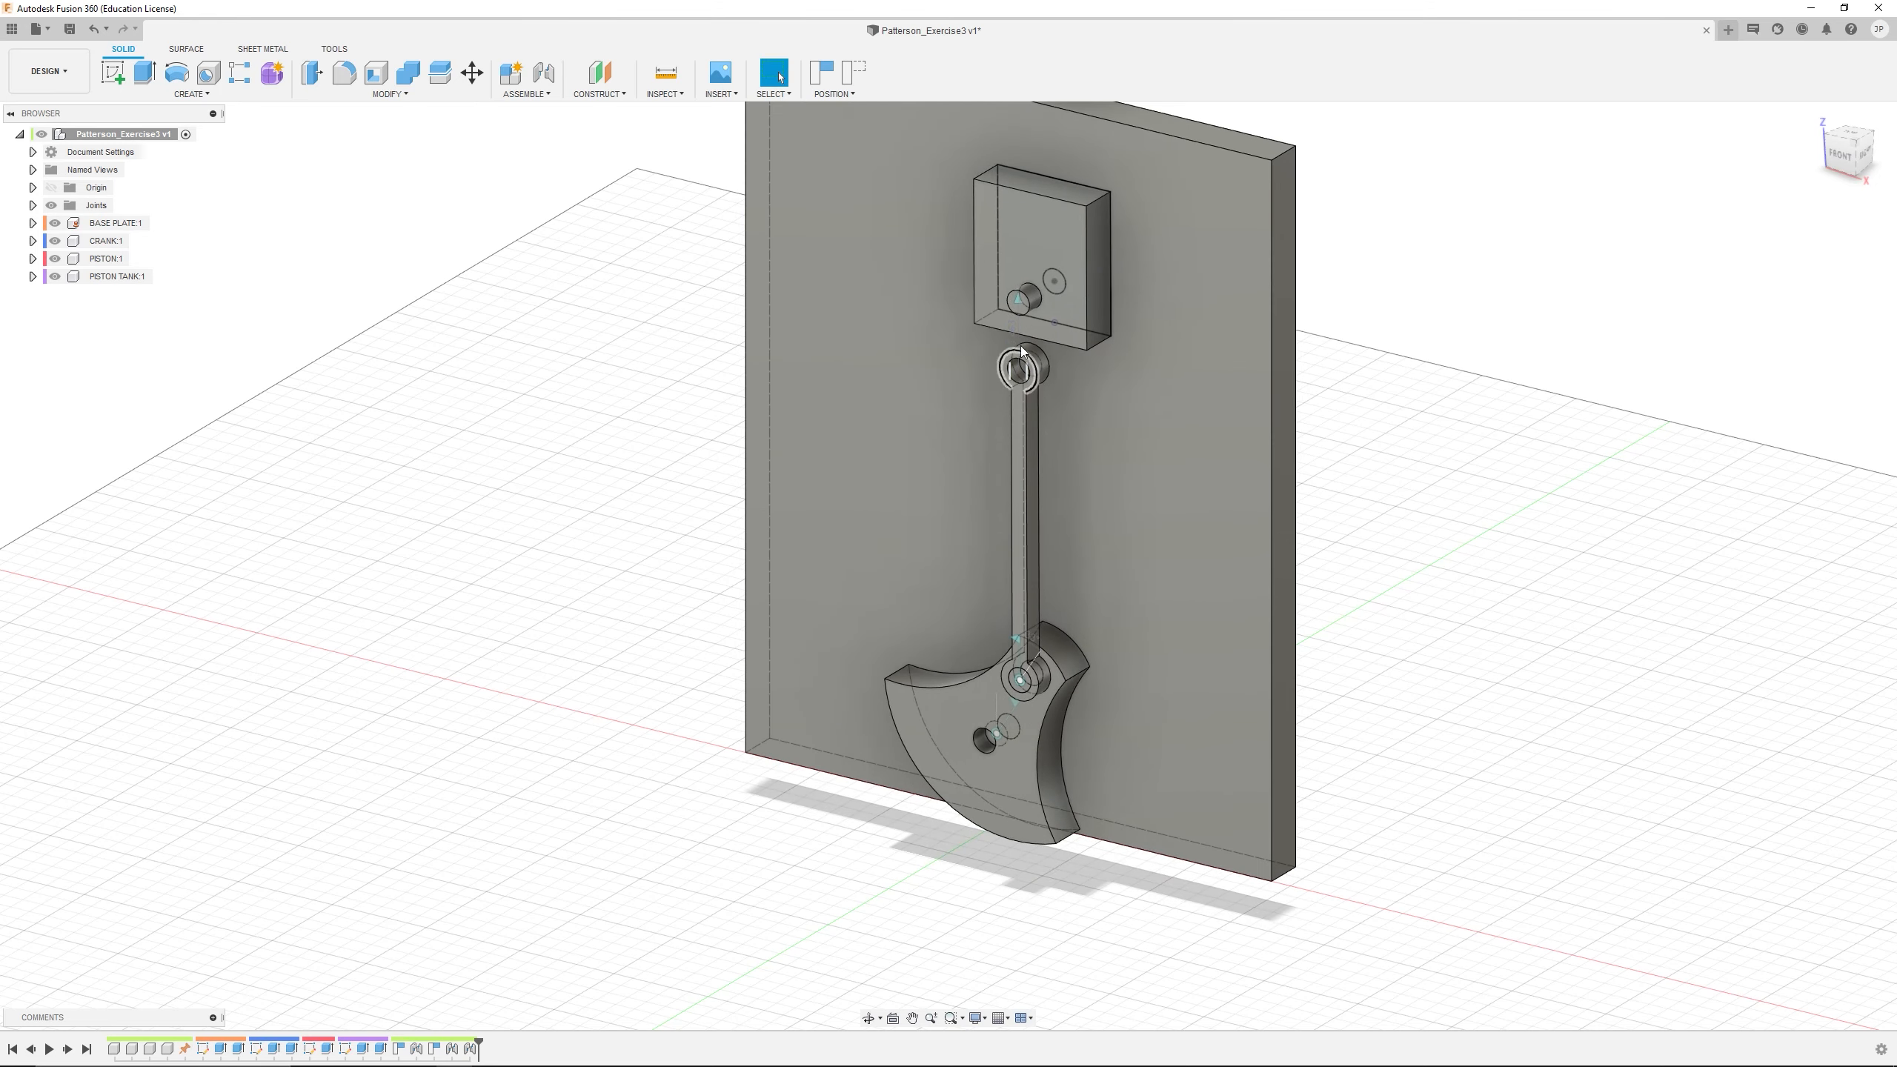
Edit the joint between PISTON TANK and PISTON, changing its motion type to Revolute about the Z axis
scroll(1015, 334, up, 1)
right_click(469, 1049)
click(500, 939)
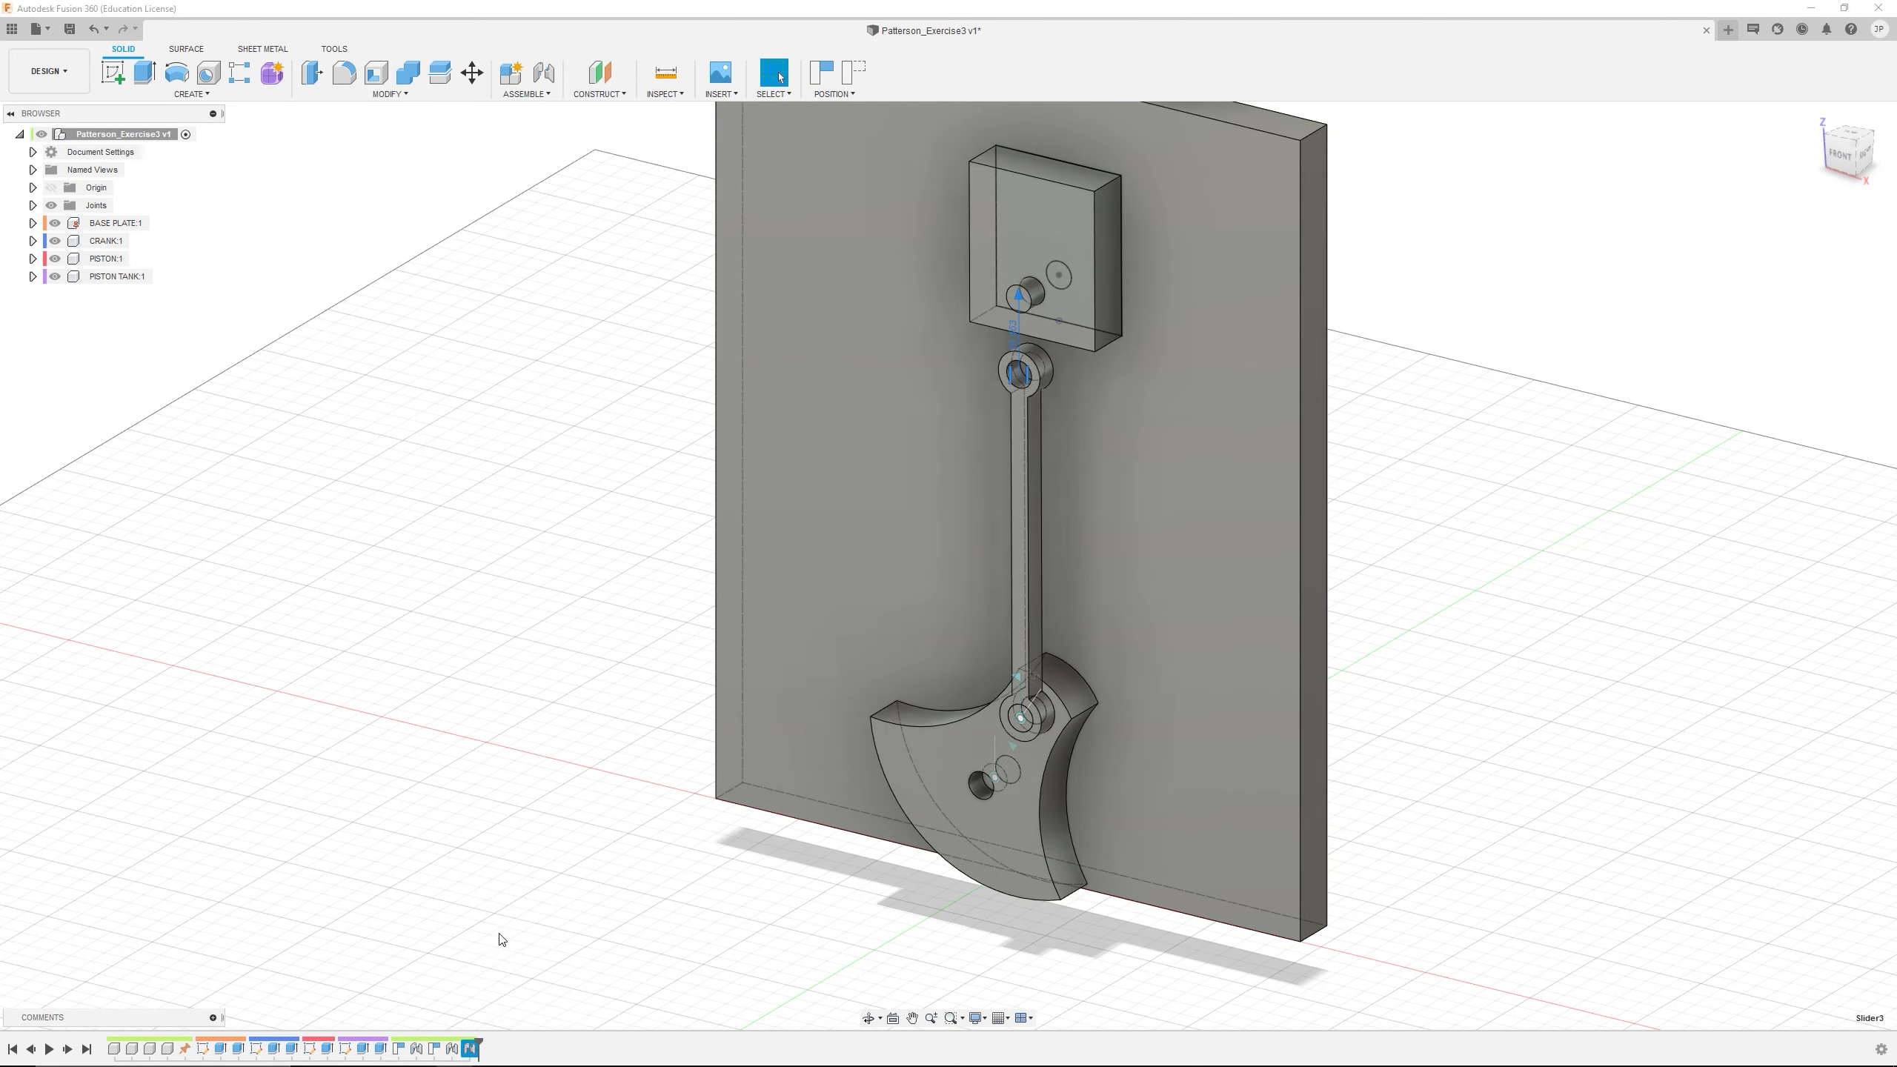
click(1460, 228)
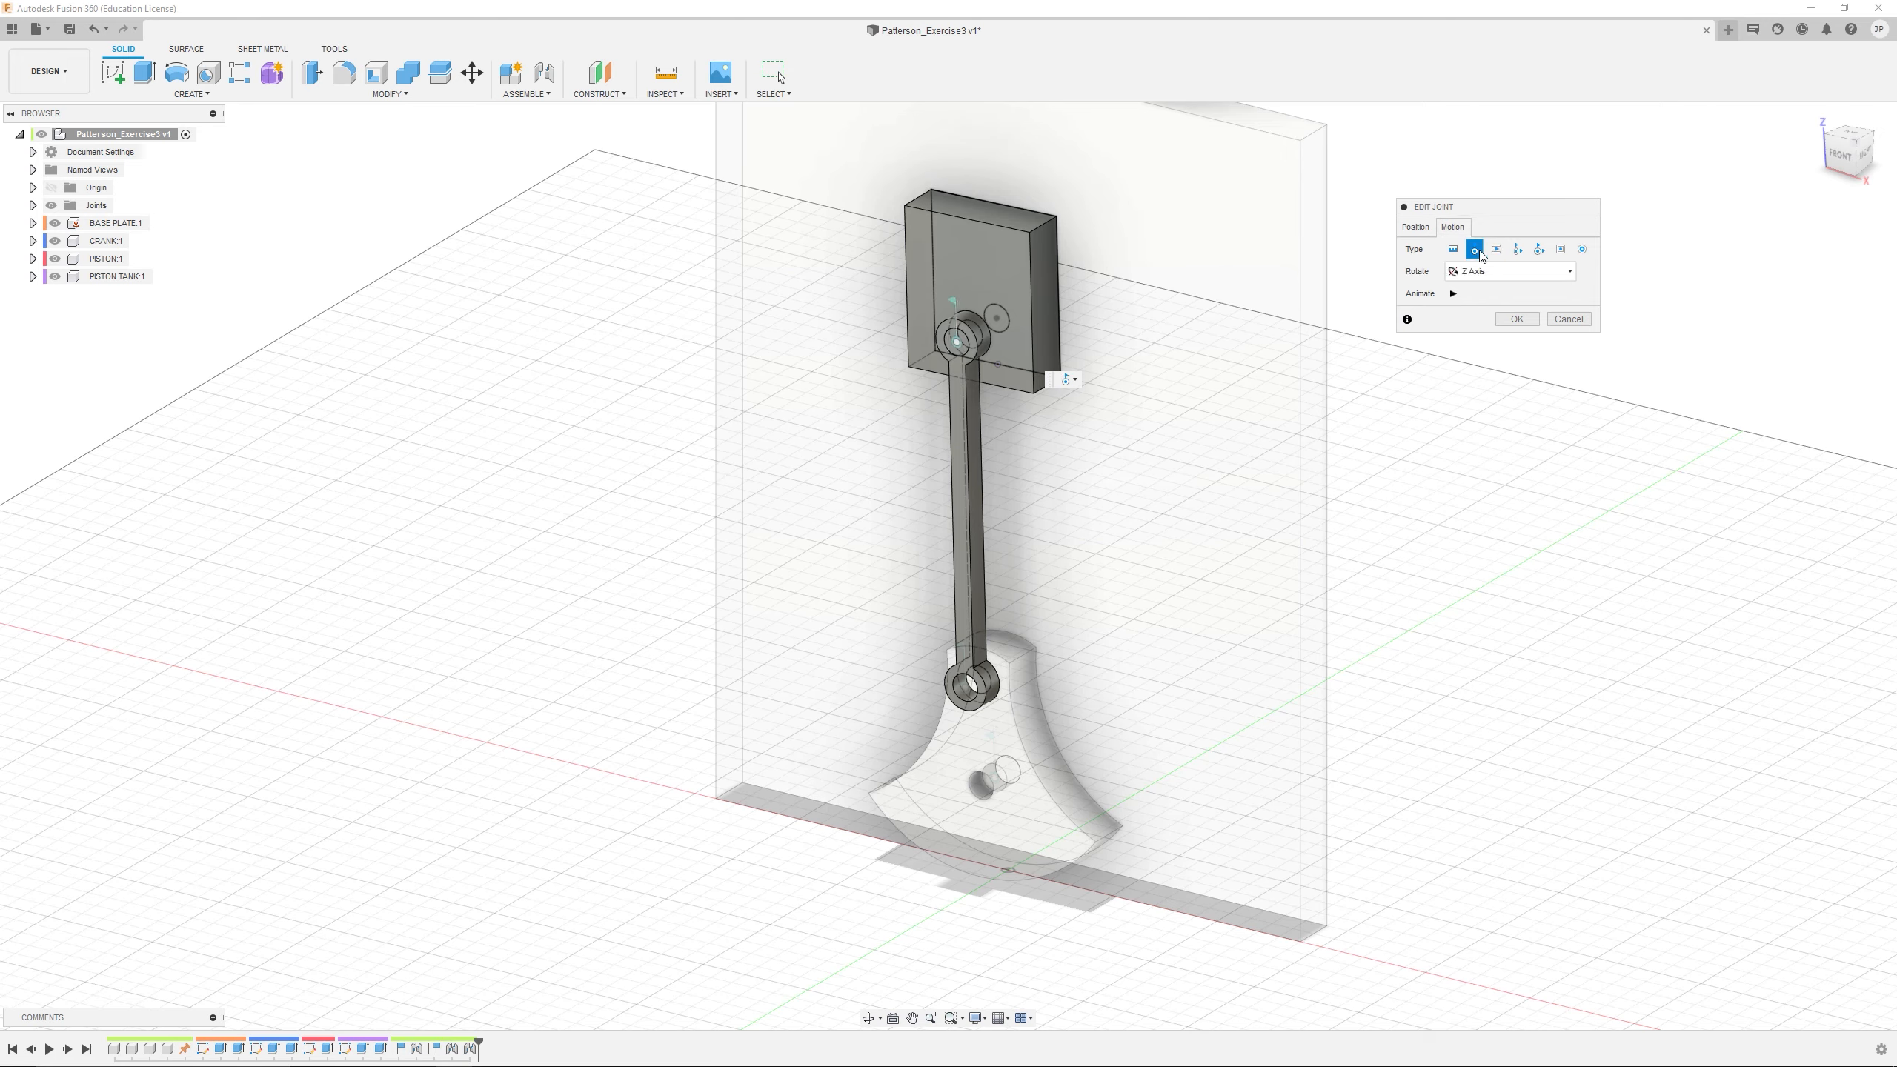
click(1516, 321)
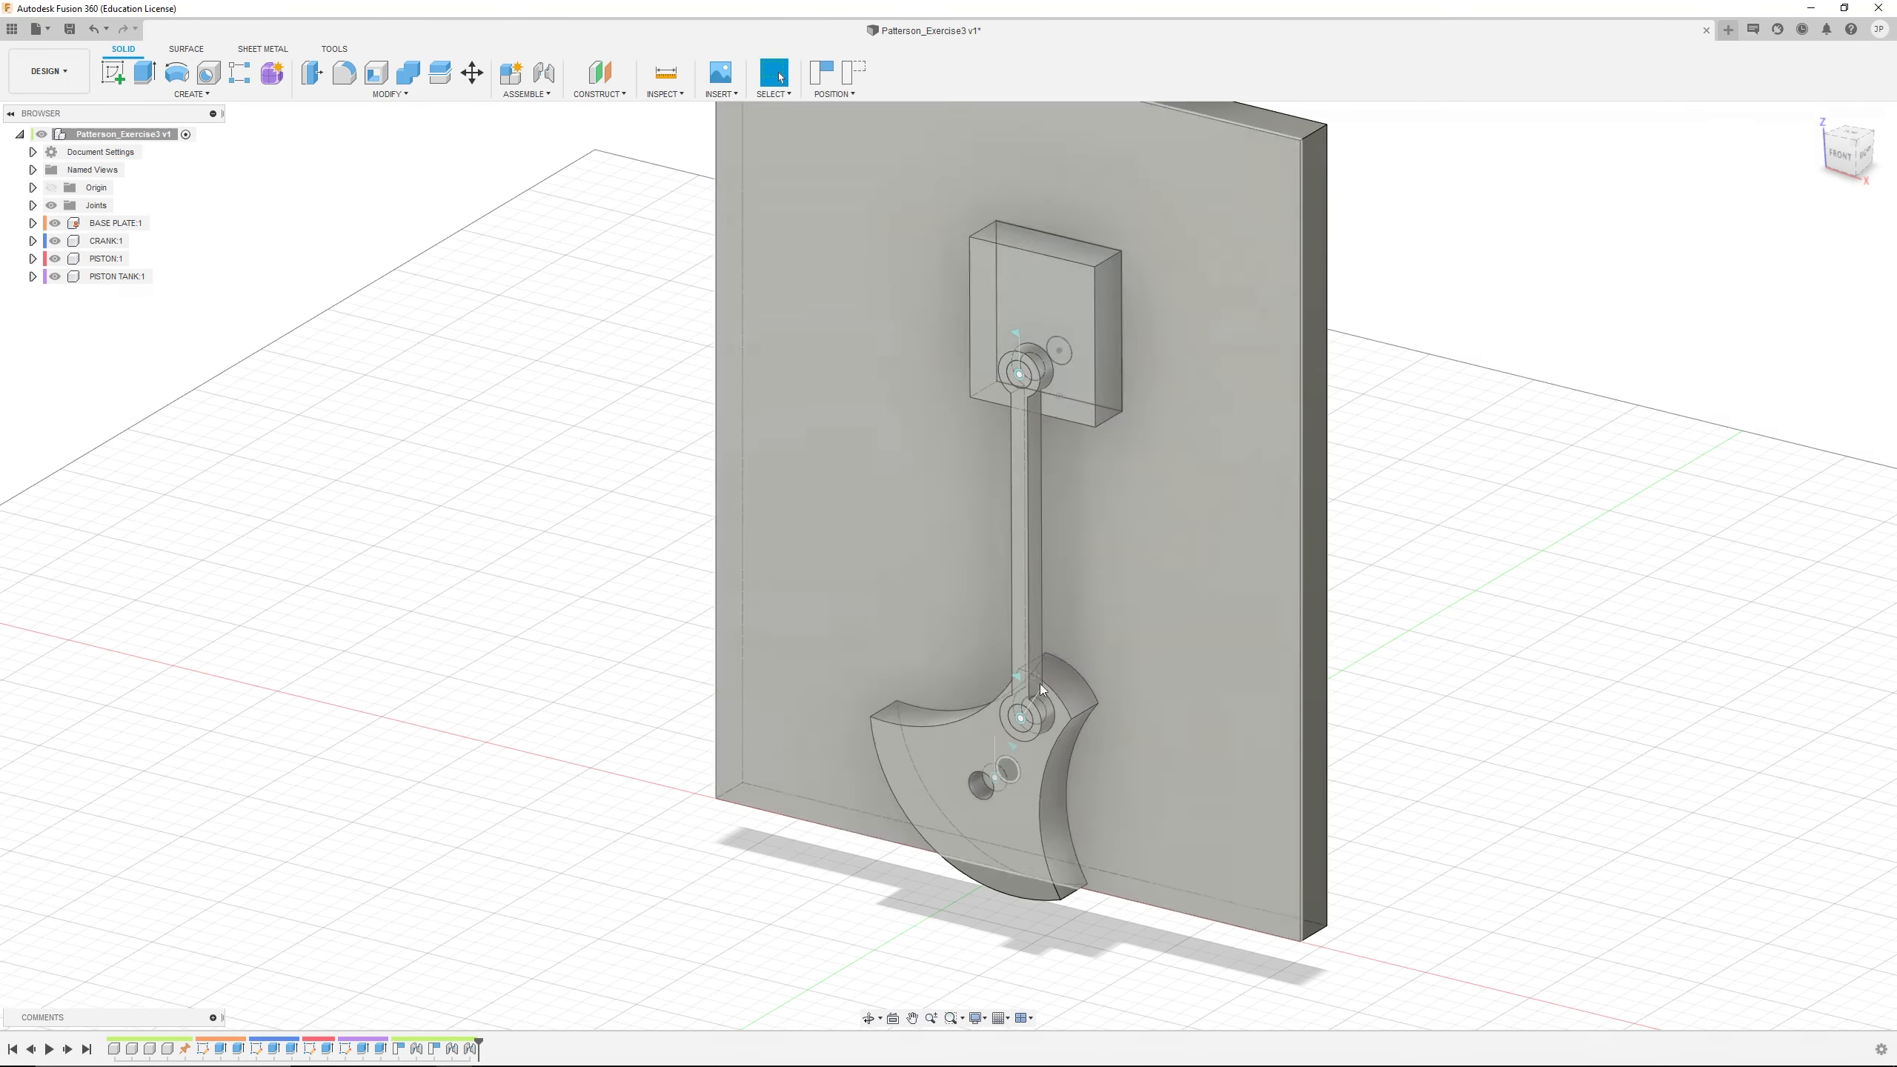
Swing the CRANK and tilt the PISTON TANK about the PISTON's upper hole to test the revolute joints
mouse_move(1002, 842)
mouse_down()
mouse_move(1017, 783)
mouse_move(1038, 790)
mouse_move(1014, 861)
mouse_up()
drag(1035, 298, 1090, 169)
scroll(1025, 321, down, 3)
shift+middle_drag(1026, 321, 1130, 335)
scroll(995, 293, up, 5)
drag(997, 292, 991, 107)
scroll(1118, 264, down, 4)
shift+middle_drag(1151, 261, 1098, 370)
shift+middle_drag(1099, 369, 1148, 335)
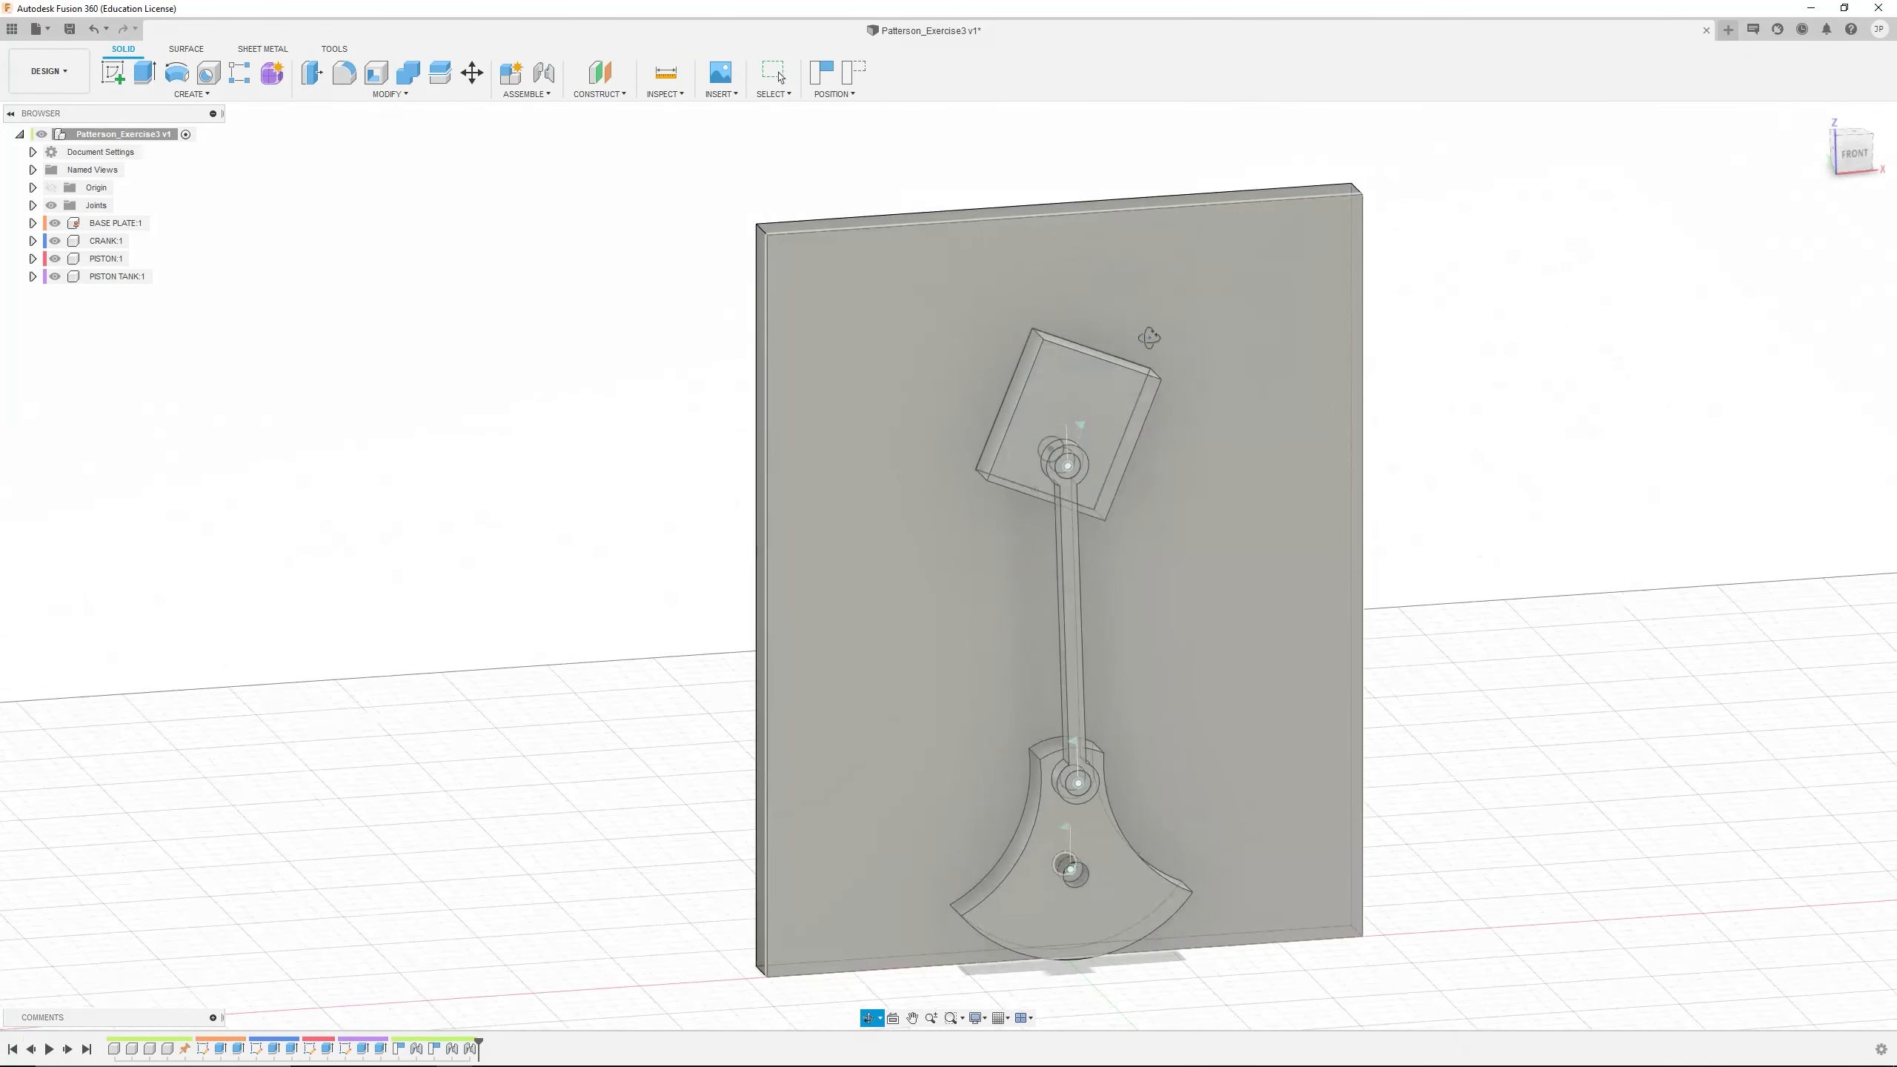
click(544, 75)
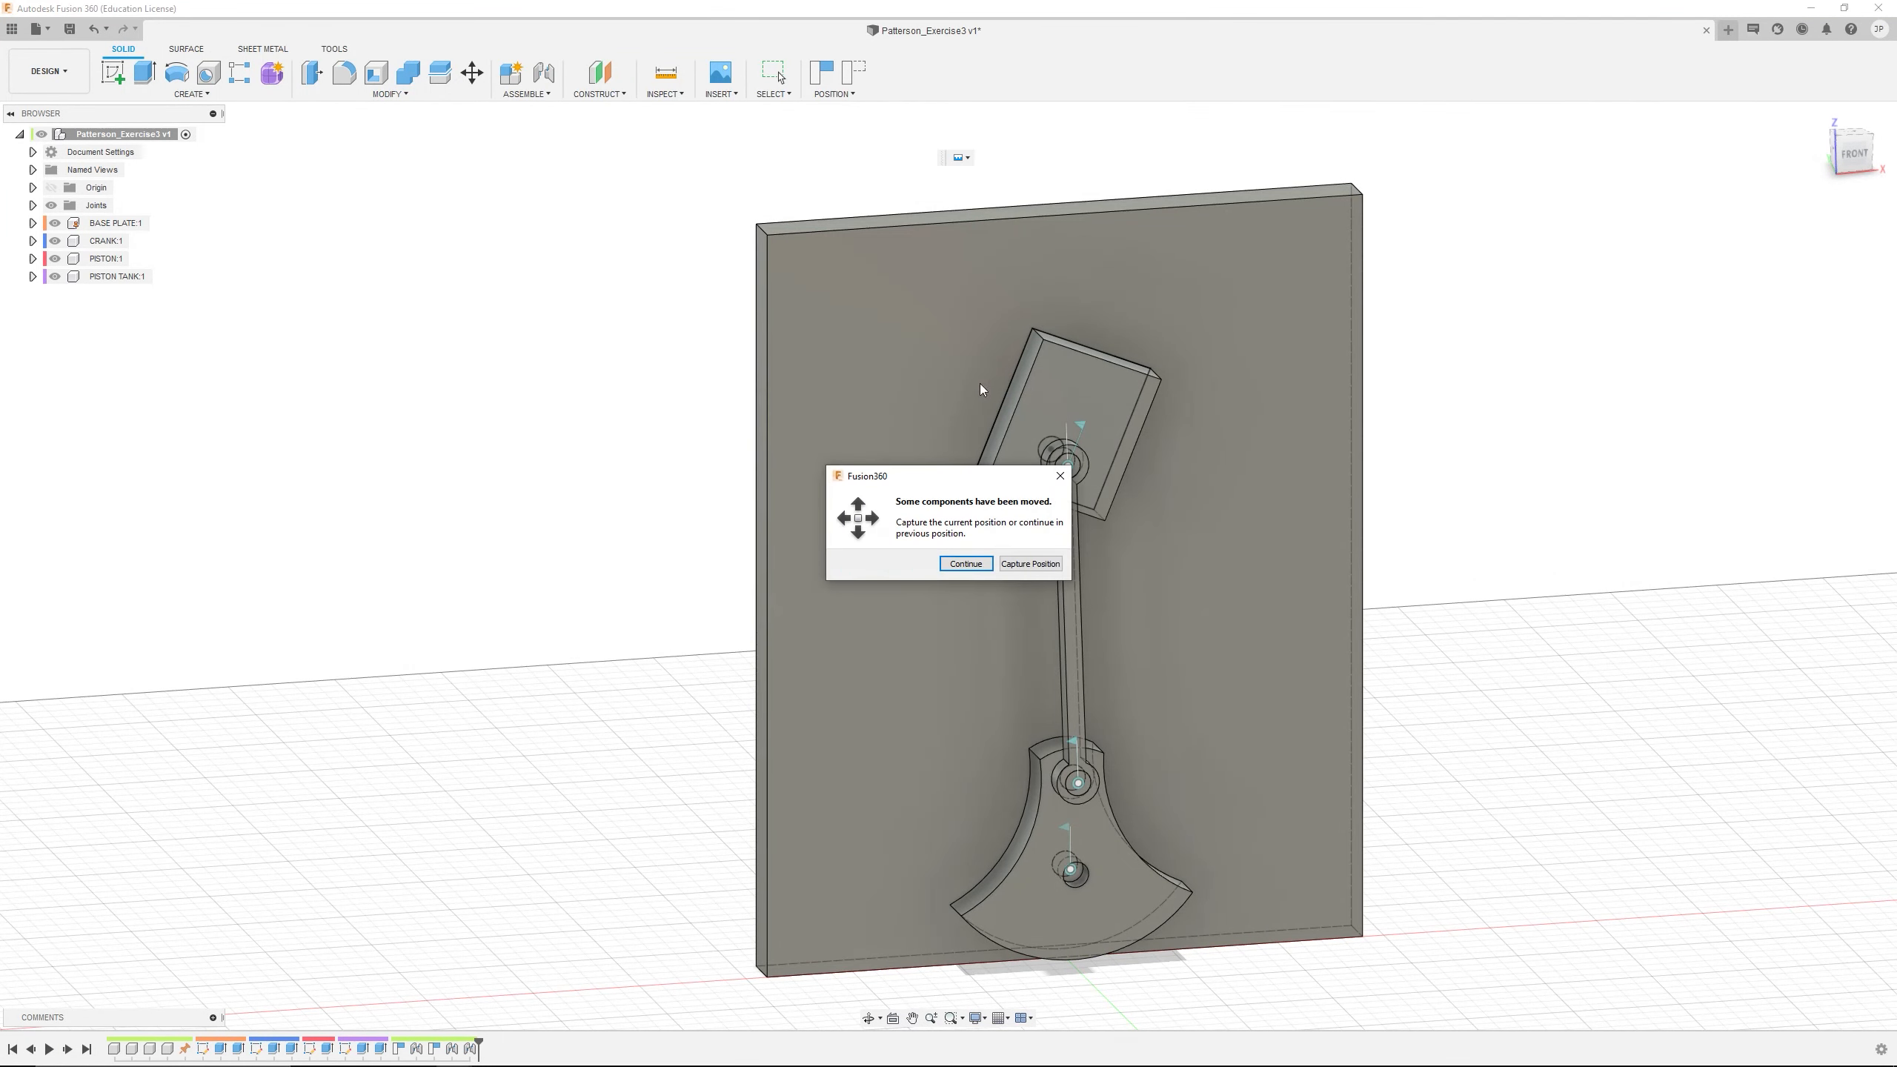
click(1031, 564)
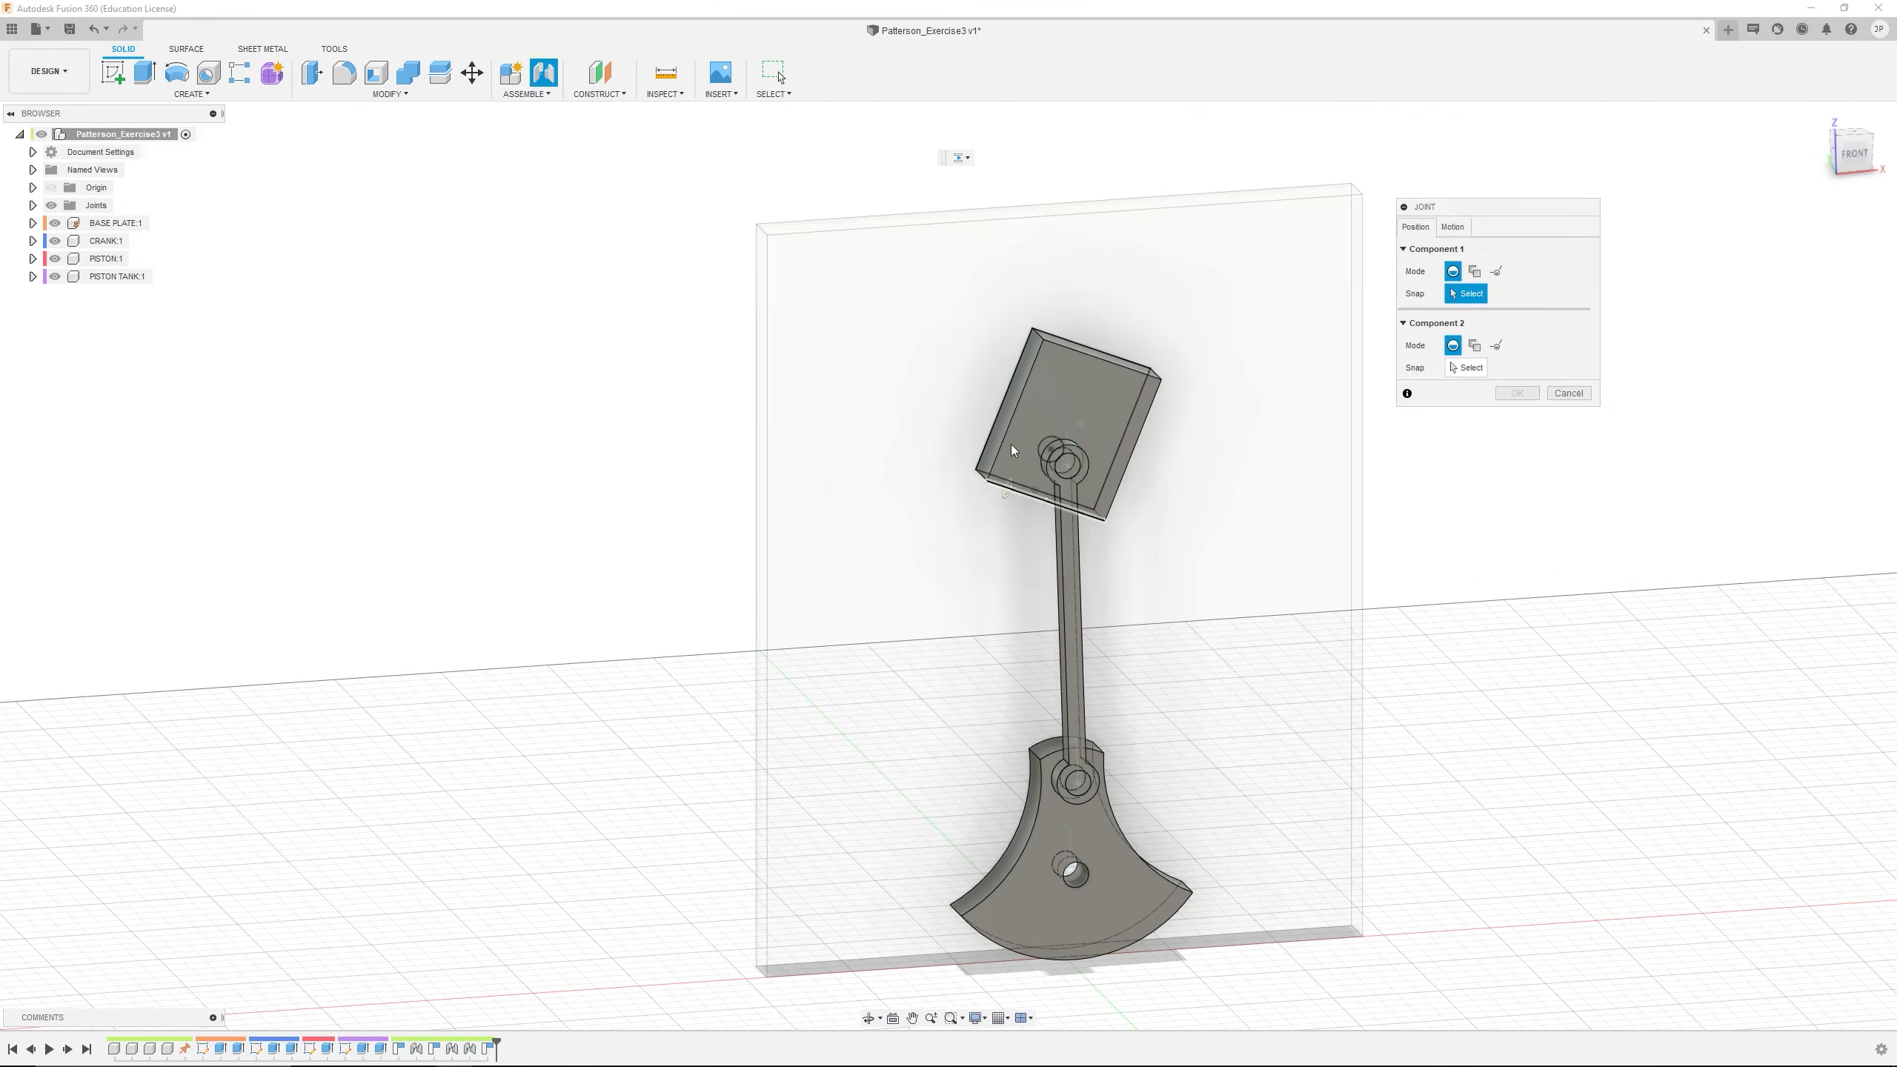
scroll(1035, 412, up, 4)
mouse_move(1032, 386)
shift+middle_down()
mouse_move(1033, 415)
mouse_move(1061, 395)
shift+middle_up()
scroll(1057, 375, up, 2)
scroll(1060, 375, down, 2)
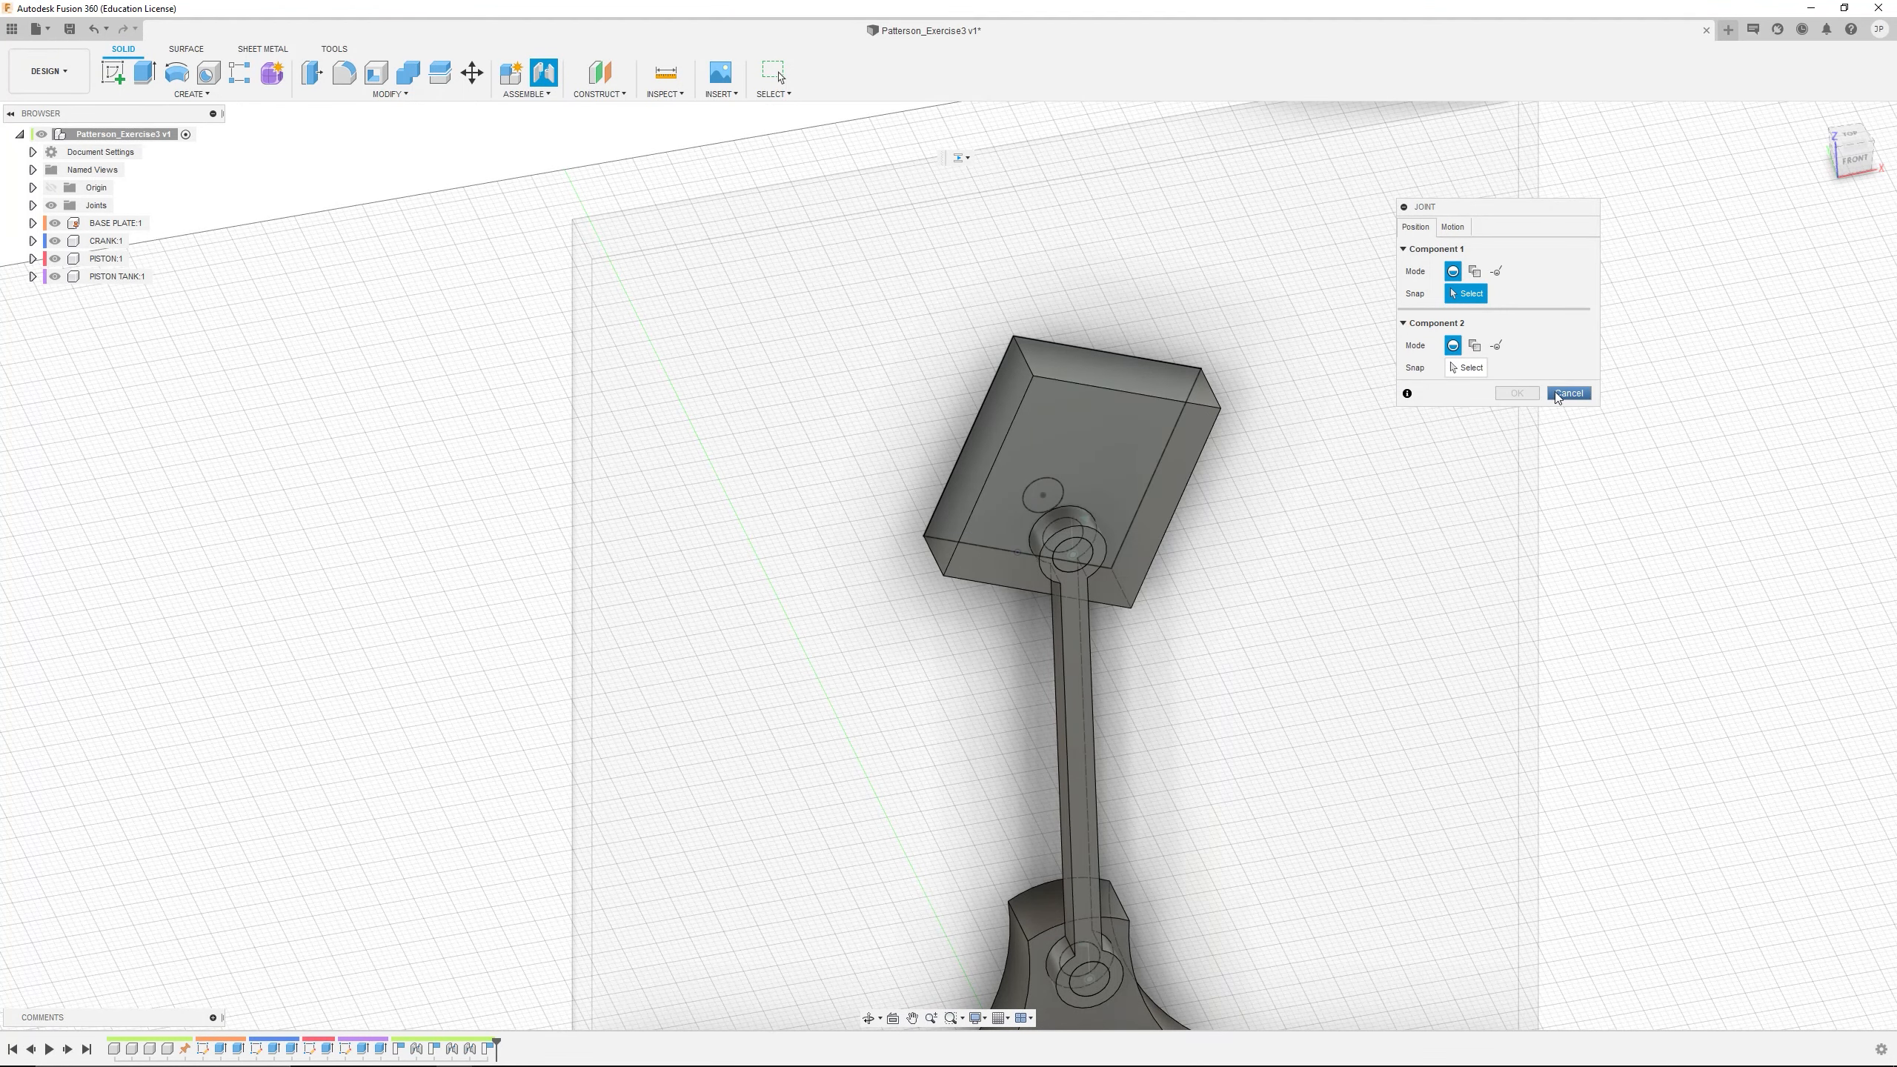
click(1475, 270)
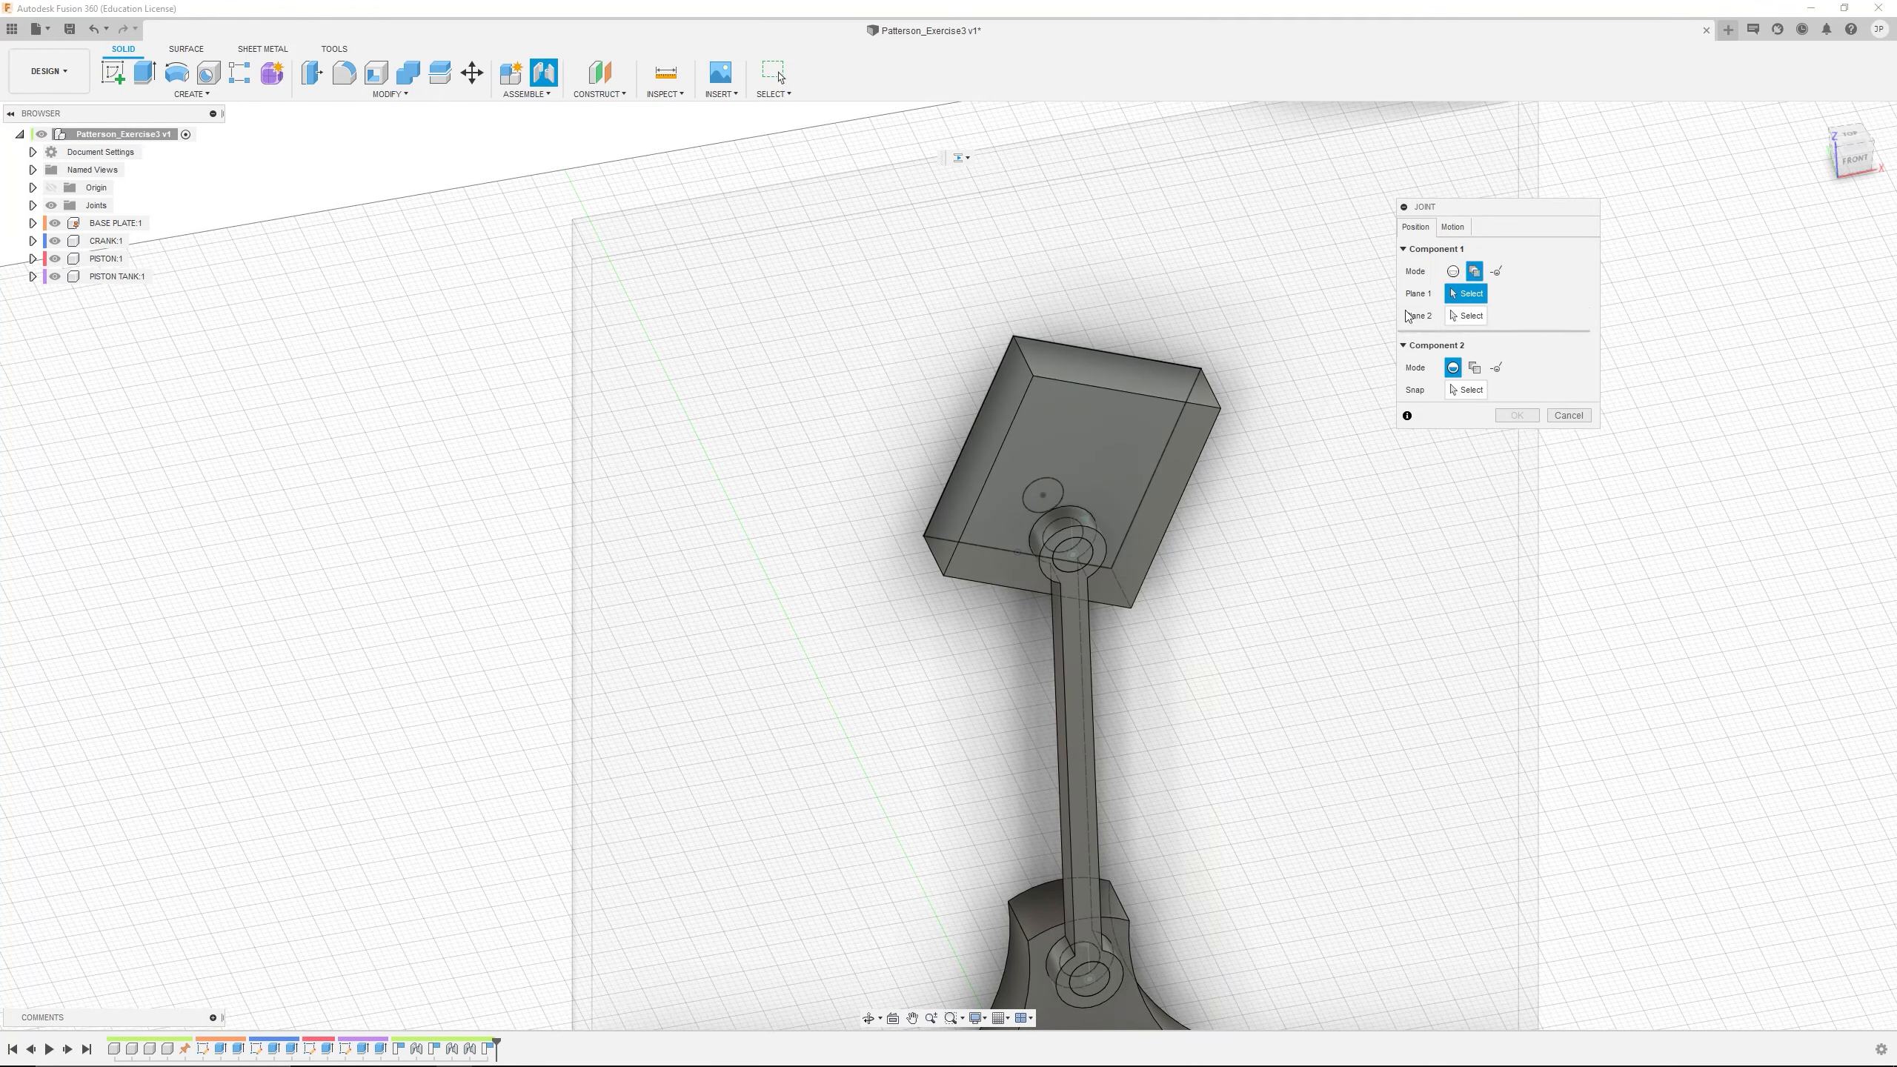
shift+middle_drag(1119, 386, 1006, 377)
click(1053, 405)
click(1008, 381)
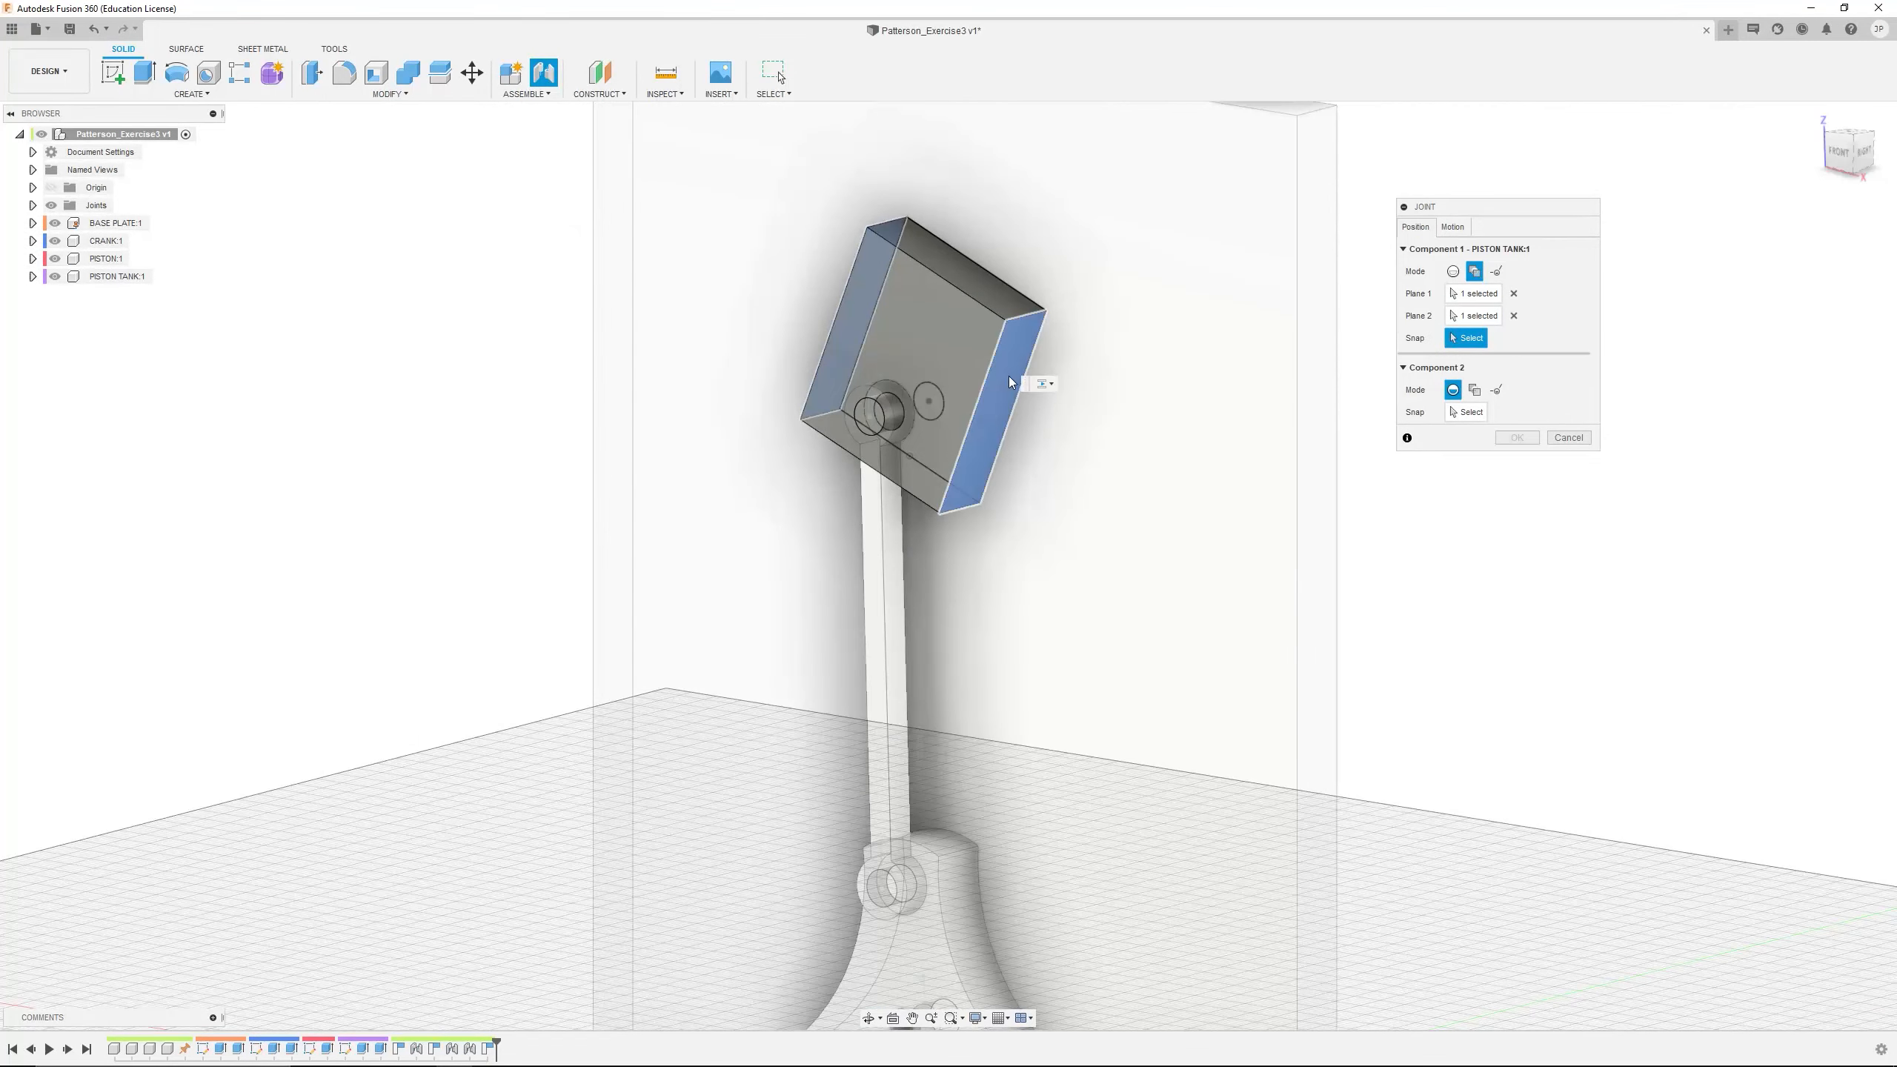
click(1469, 392)
click(1323, 404)
shift+middle_drag(1070, 377, 934, 428)
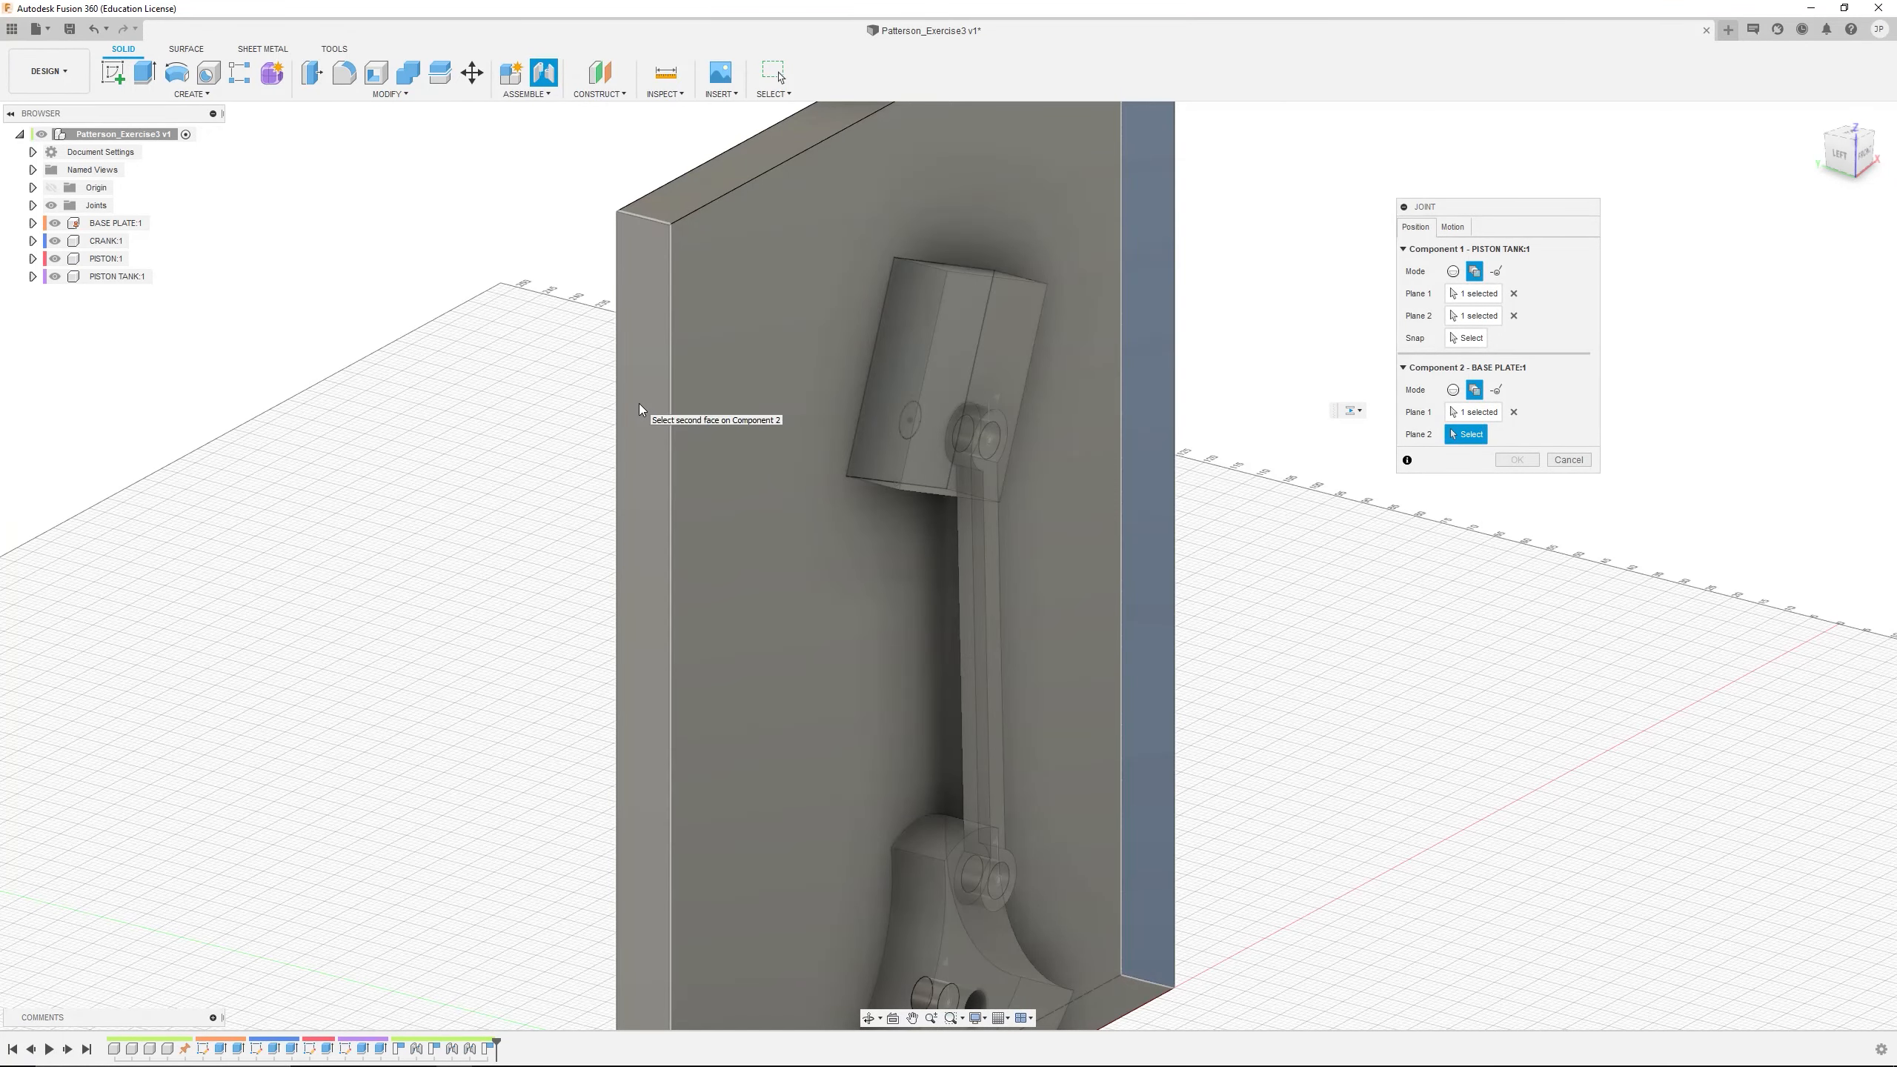
click(640, 405)
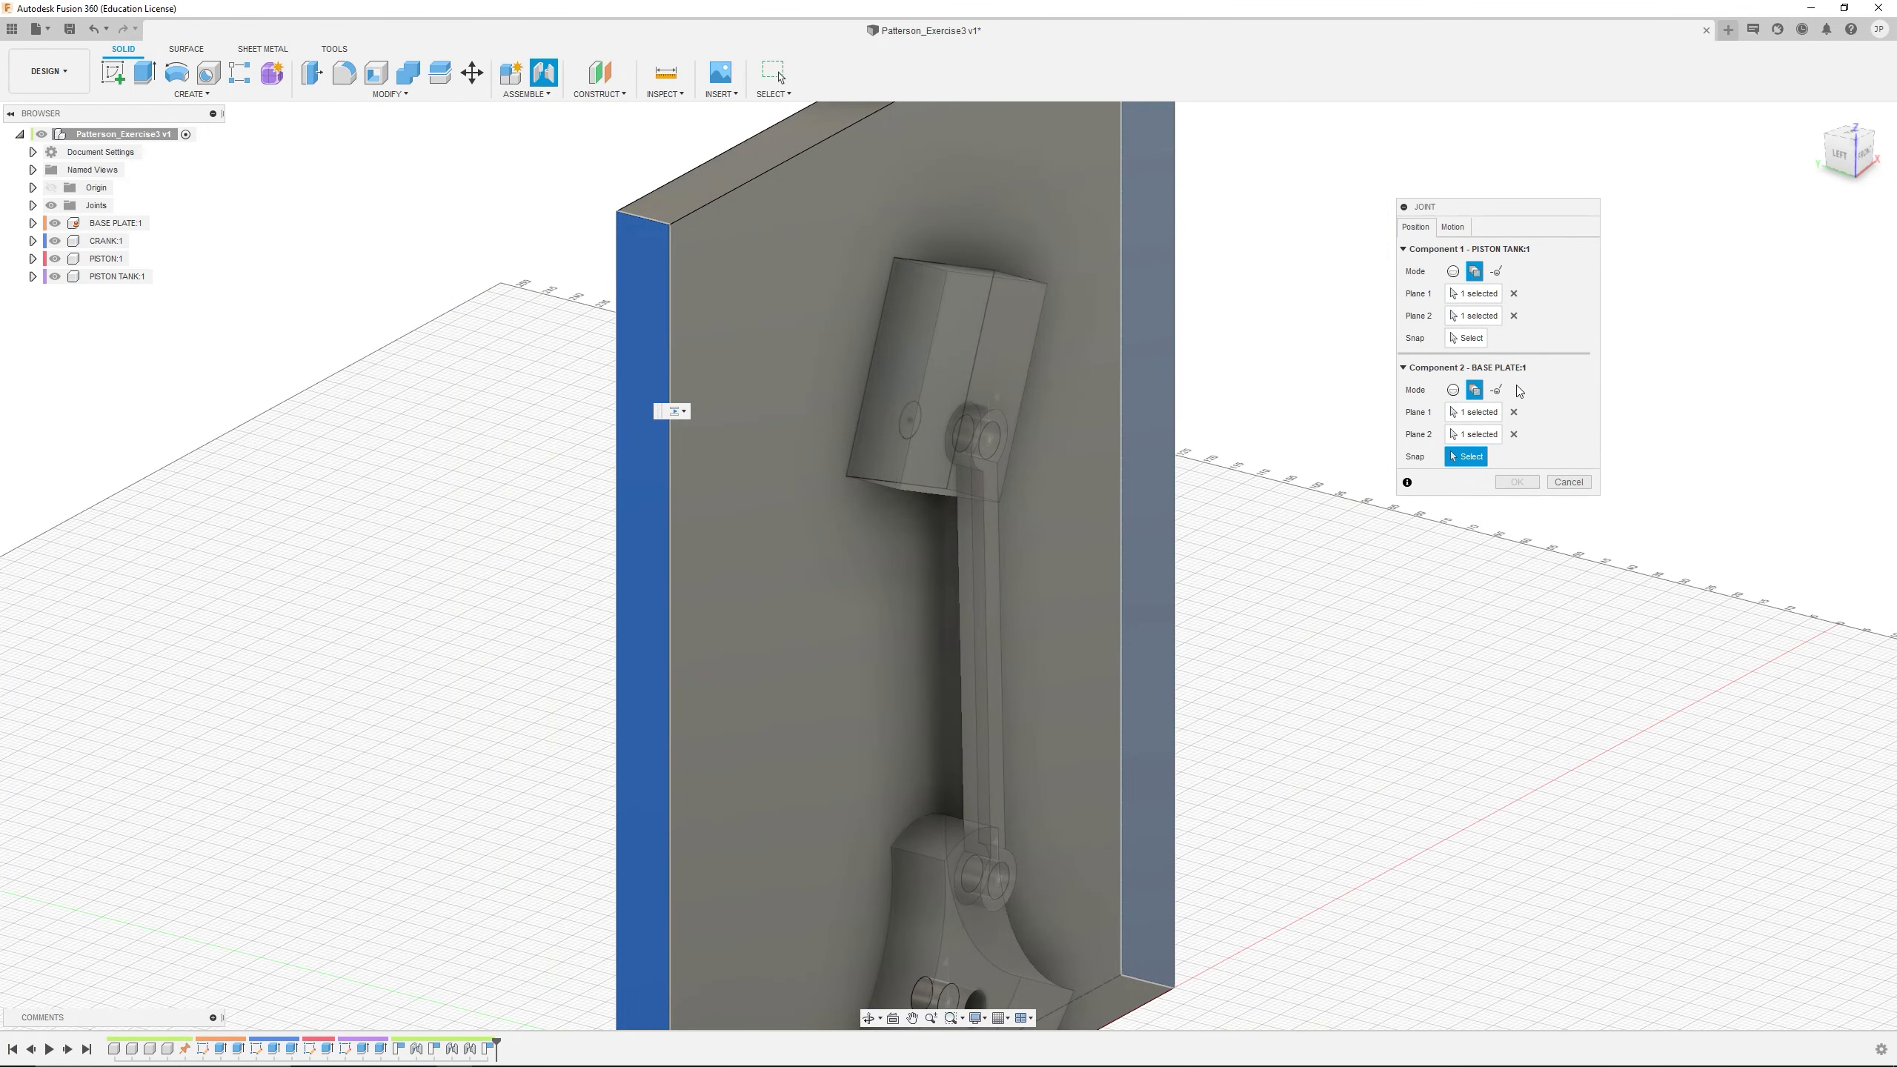
click(1467, 338)
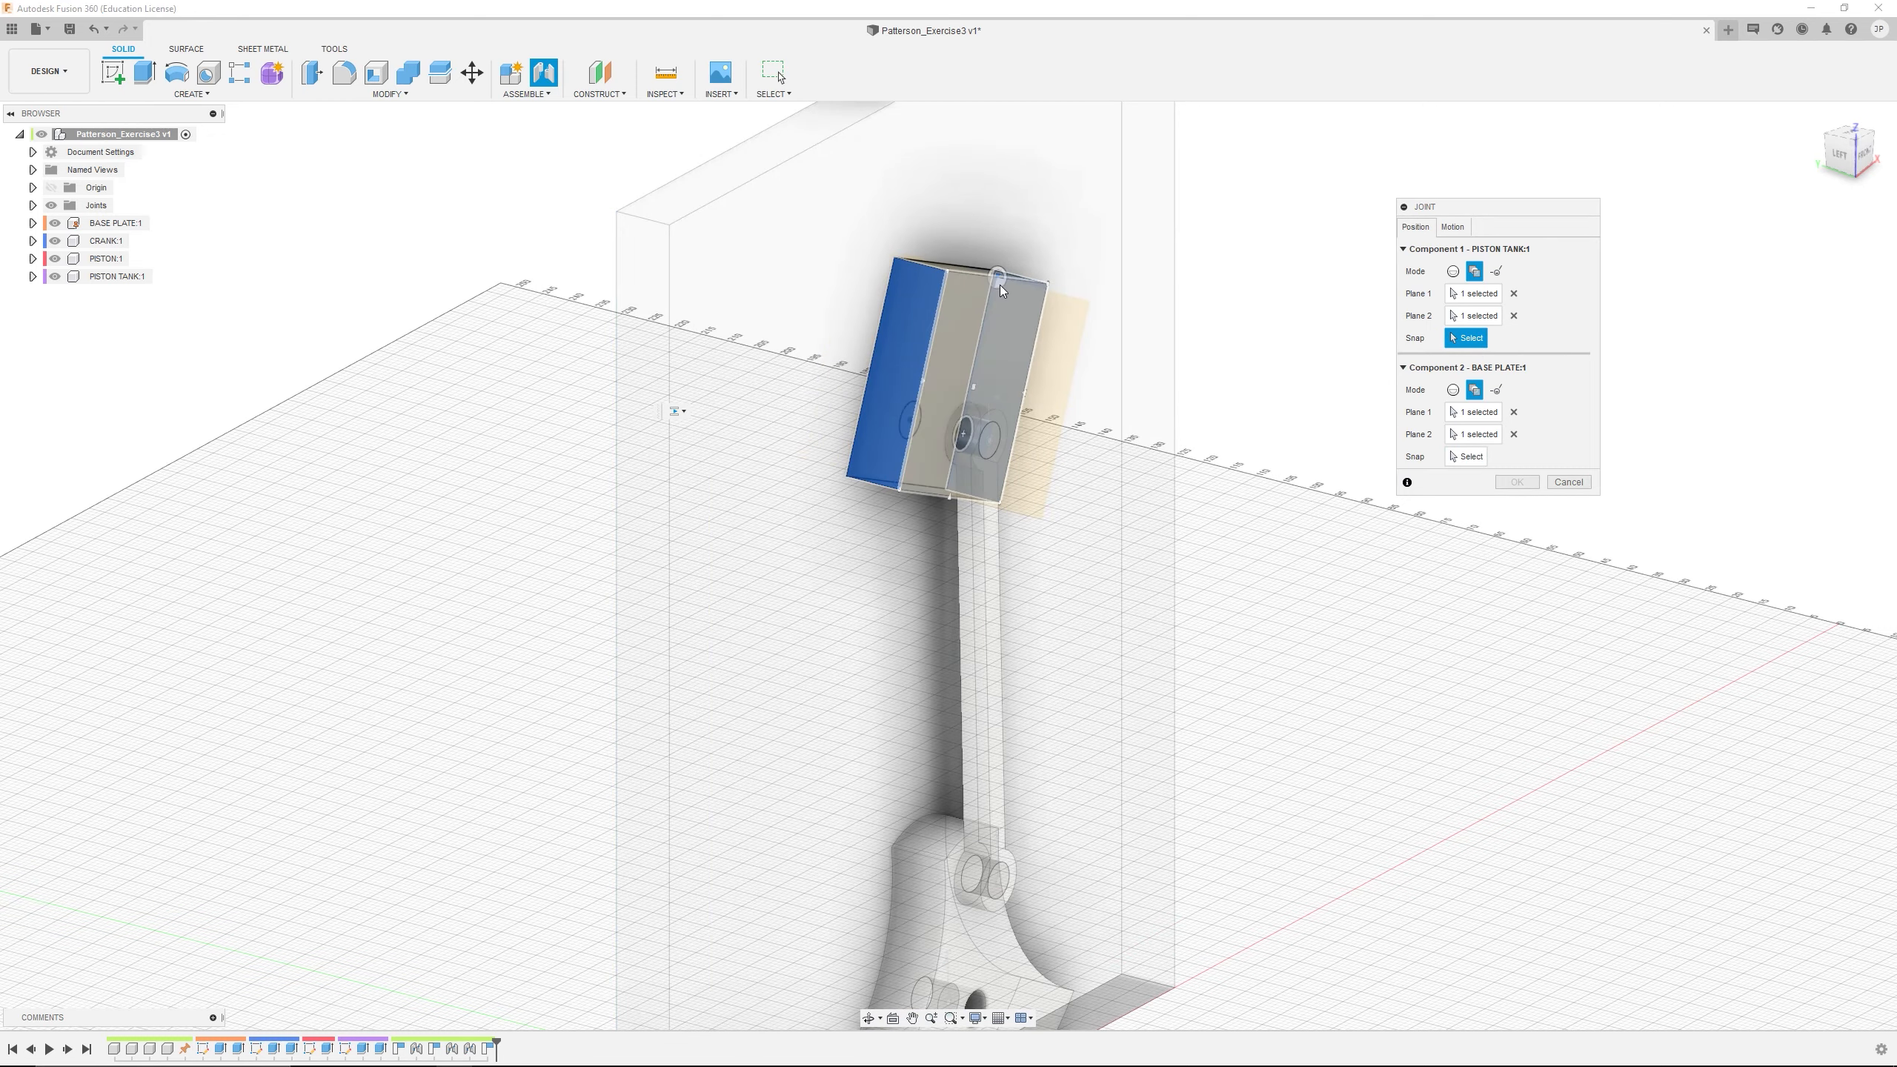
shift+middle_drag(959, 289, 976, 355)
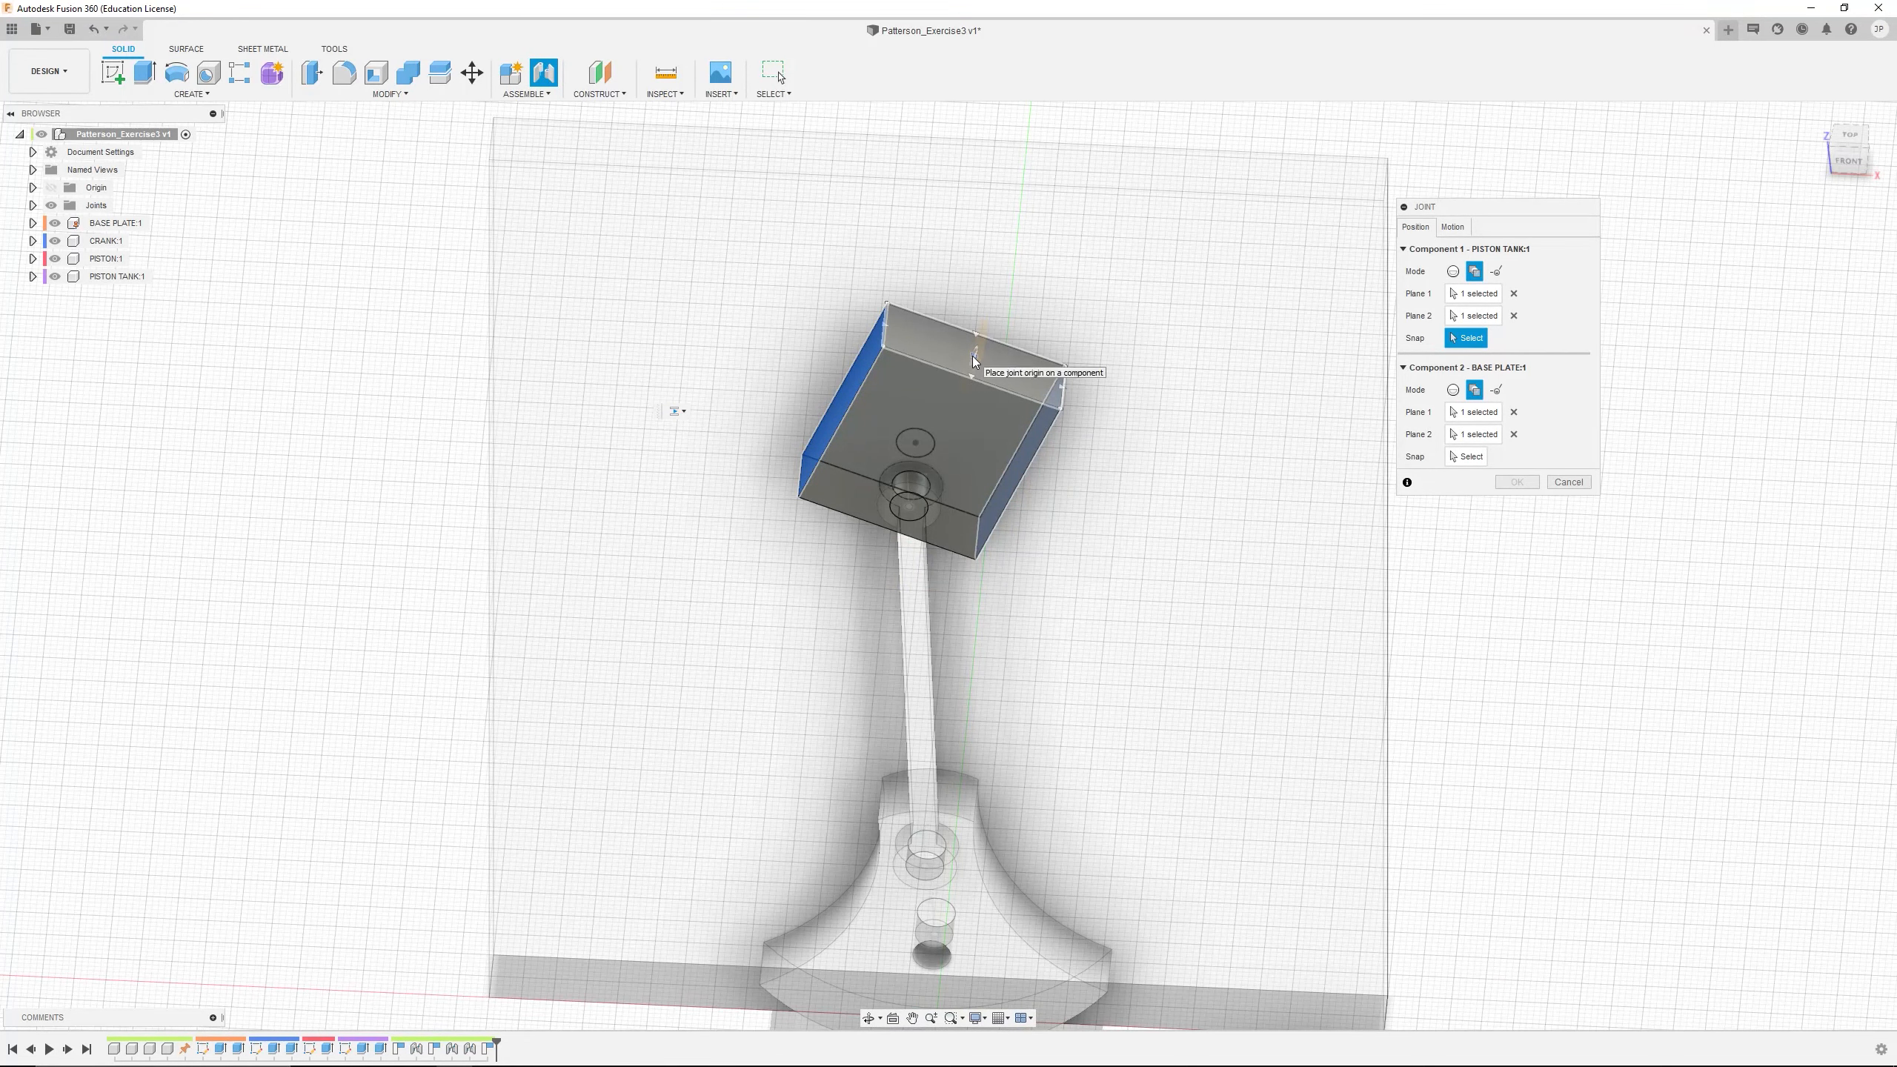
click(973, 356)
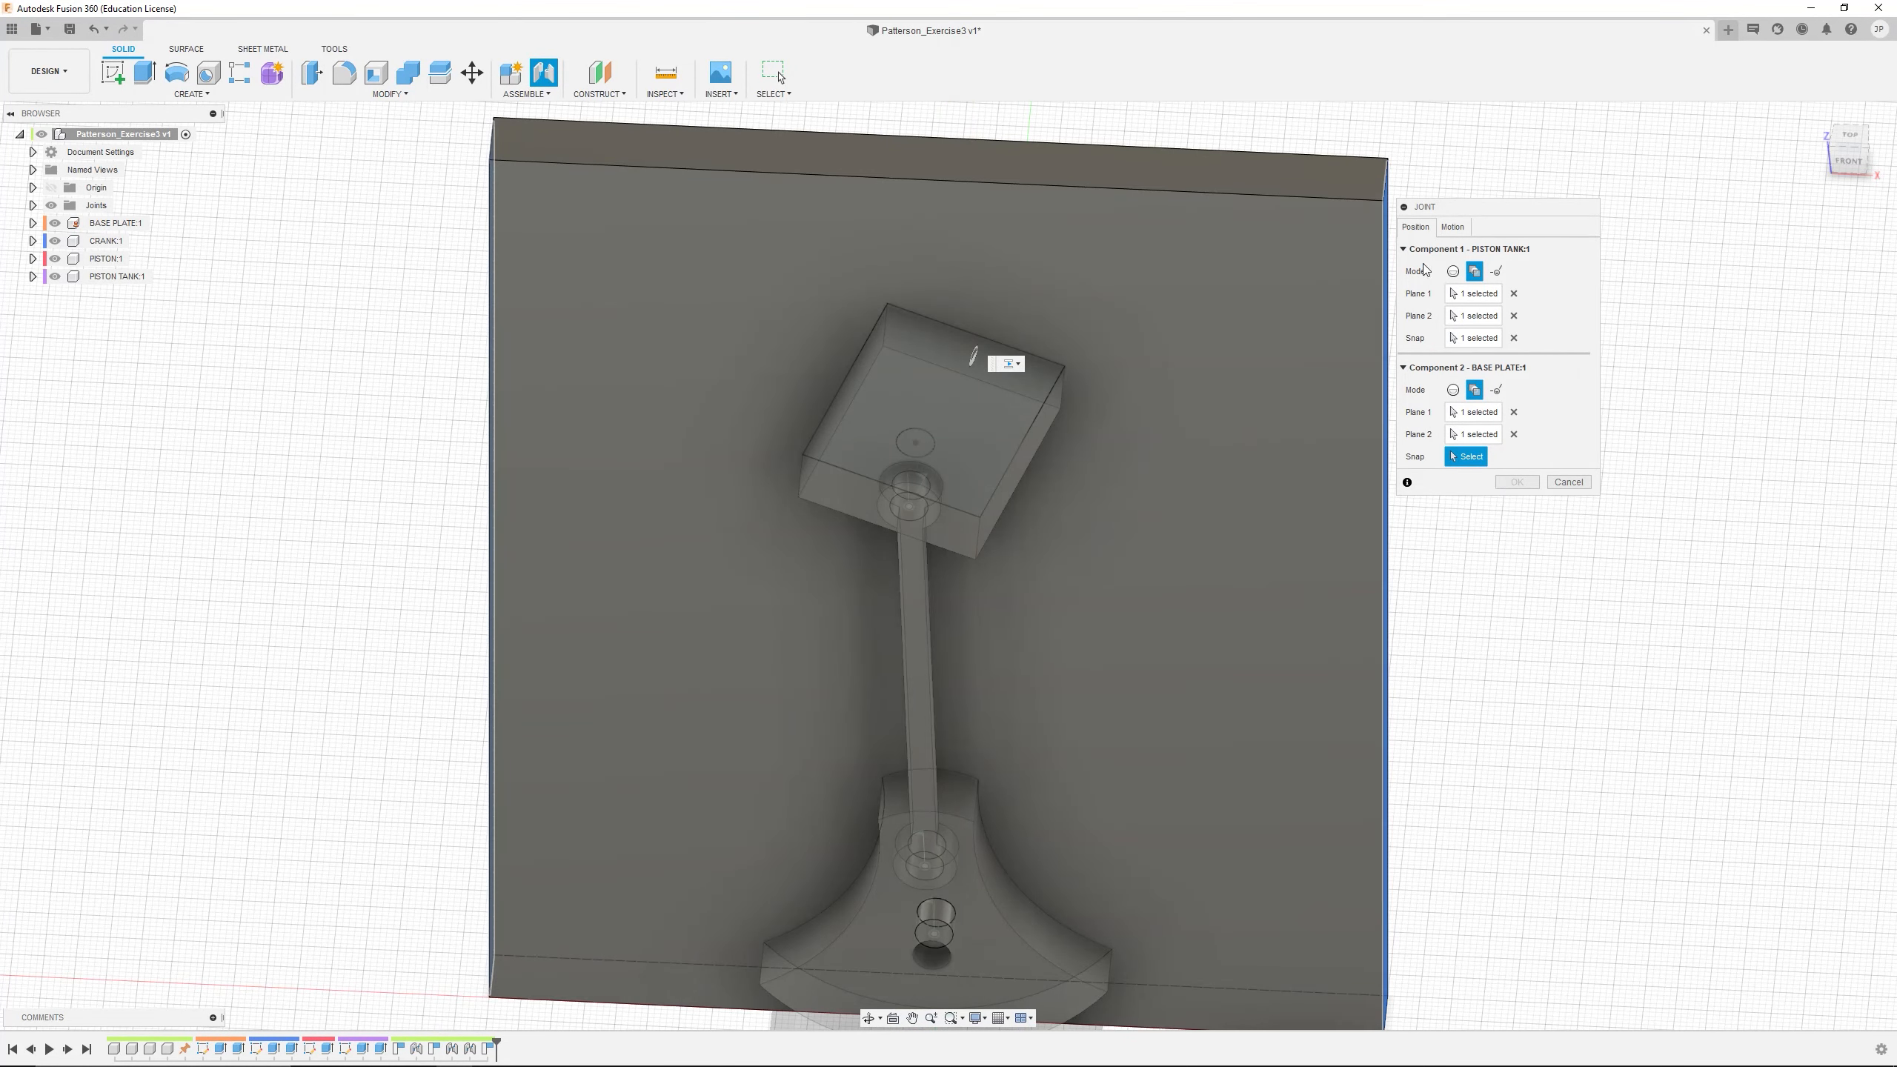
click(1569, 482)
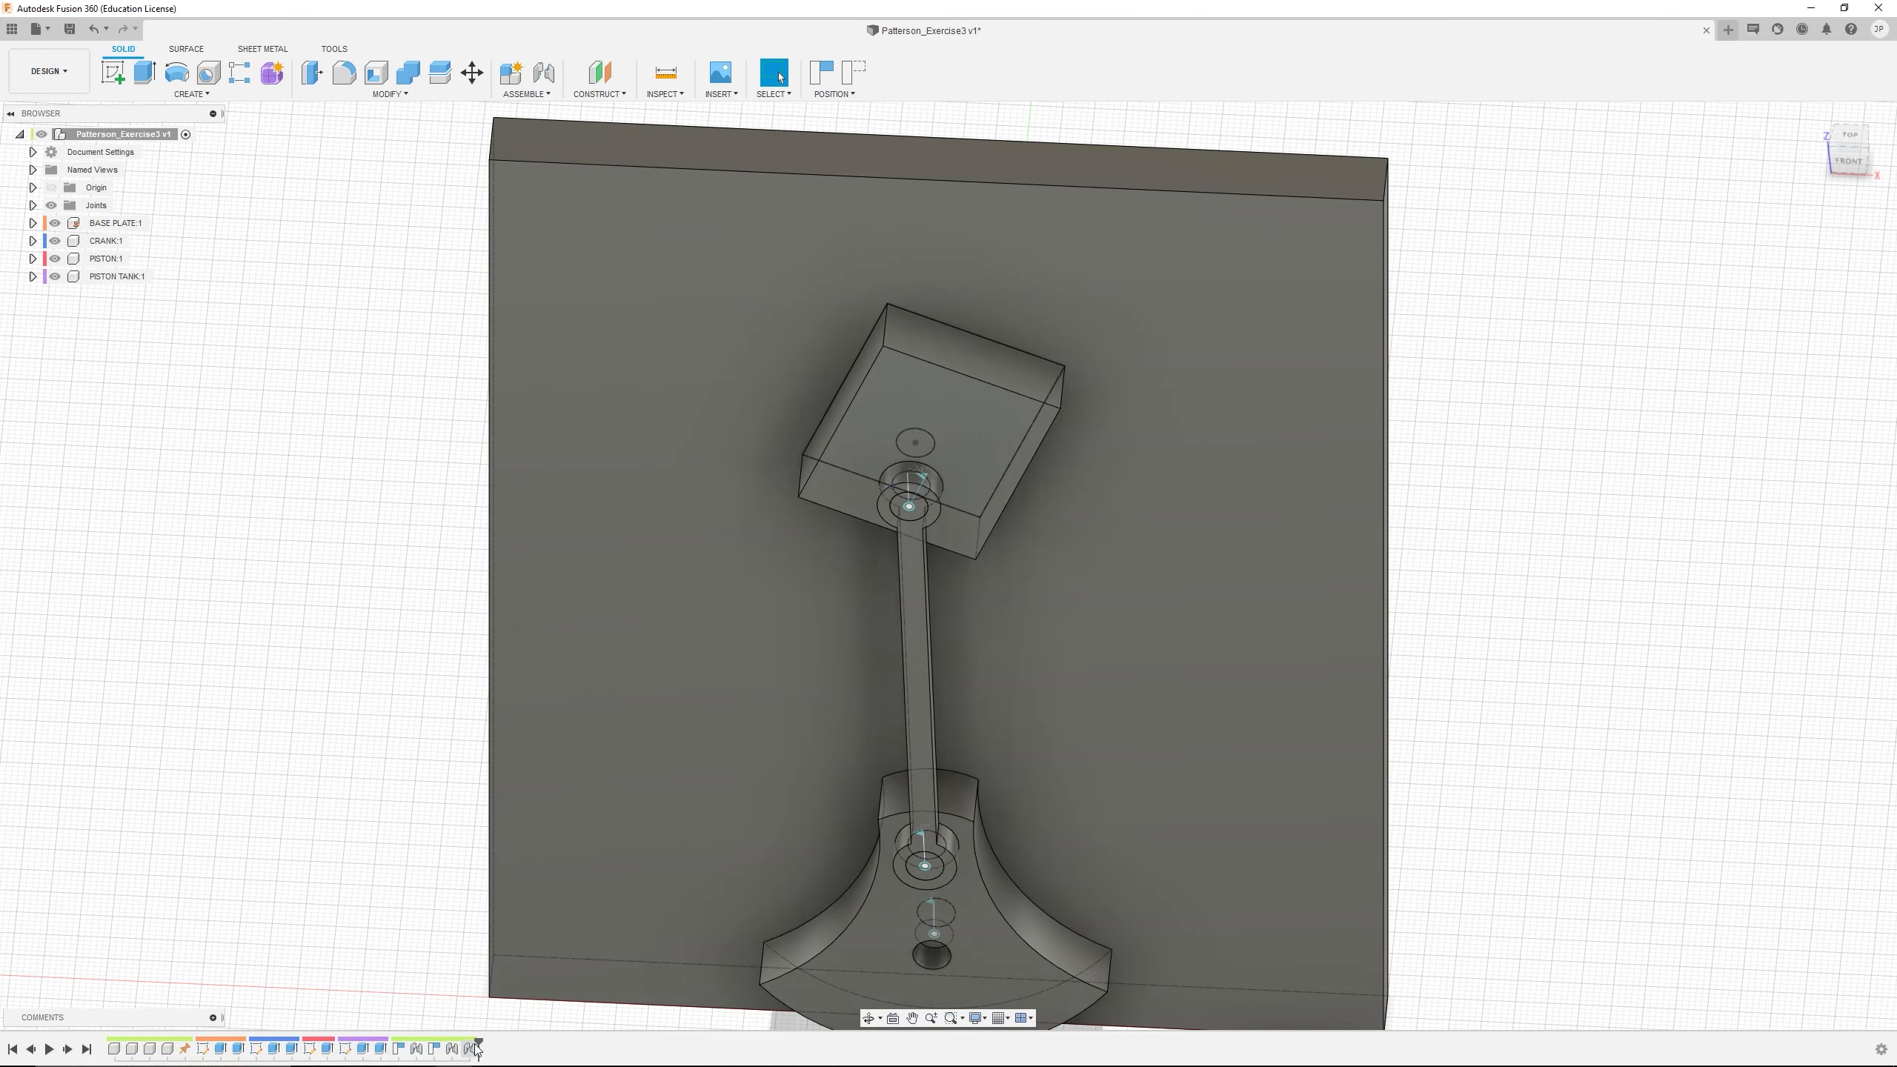
Edit the joint between PISTON TANK and PISTON, changing its motion type to Planar with Z Axis as normal and X Axis as slide
right_click(475, 1049)
click(507, 931)
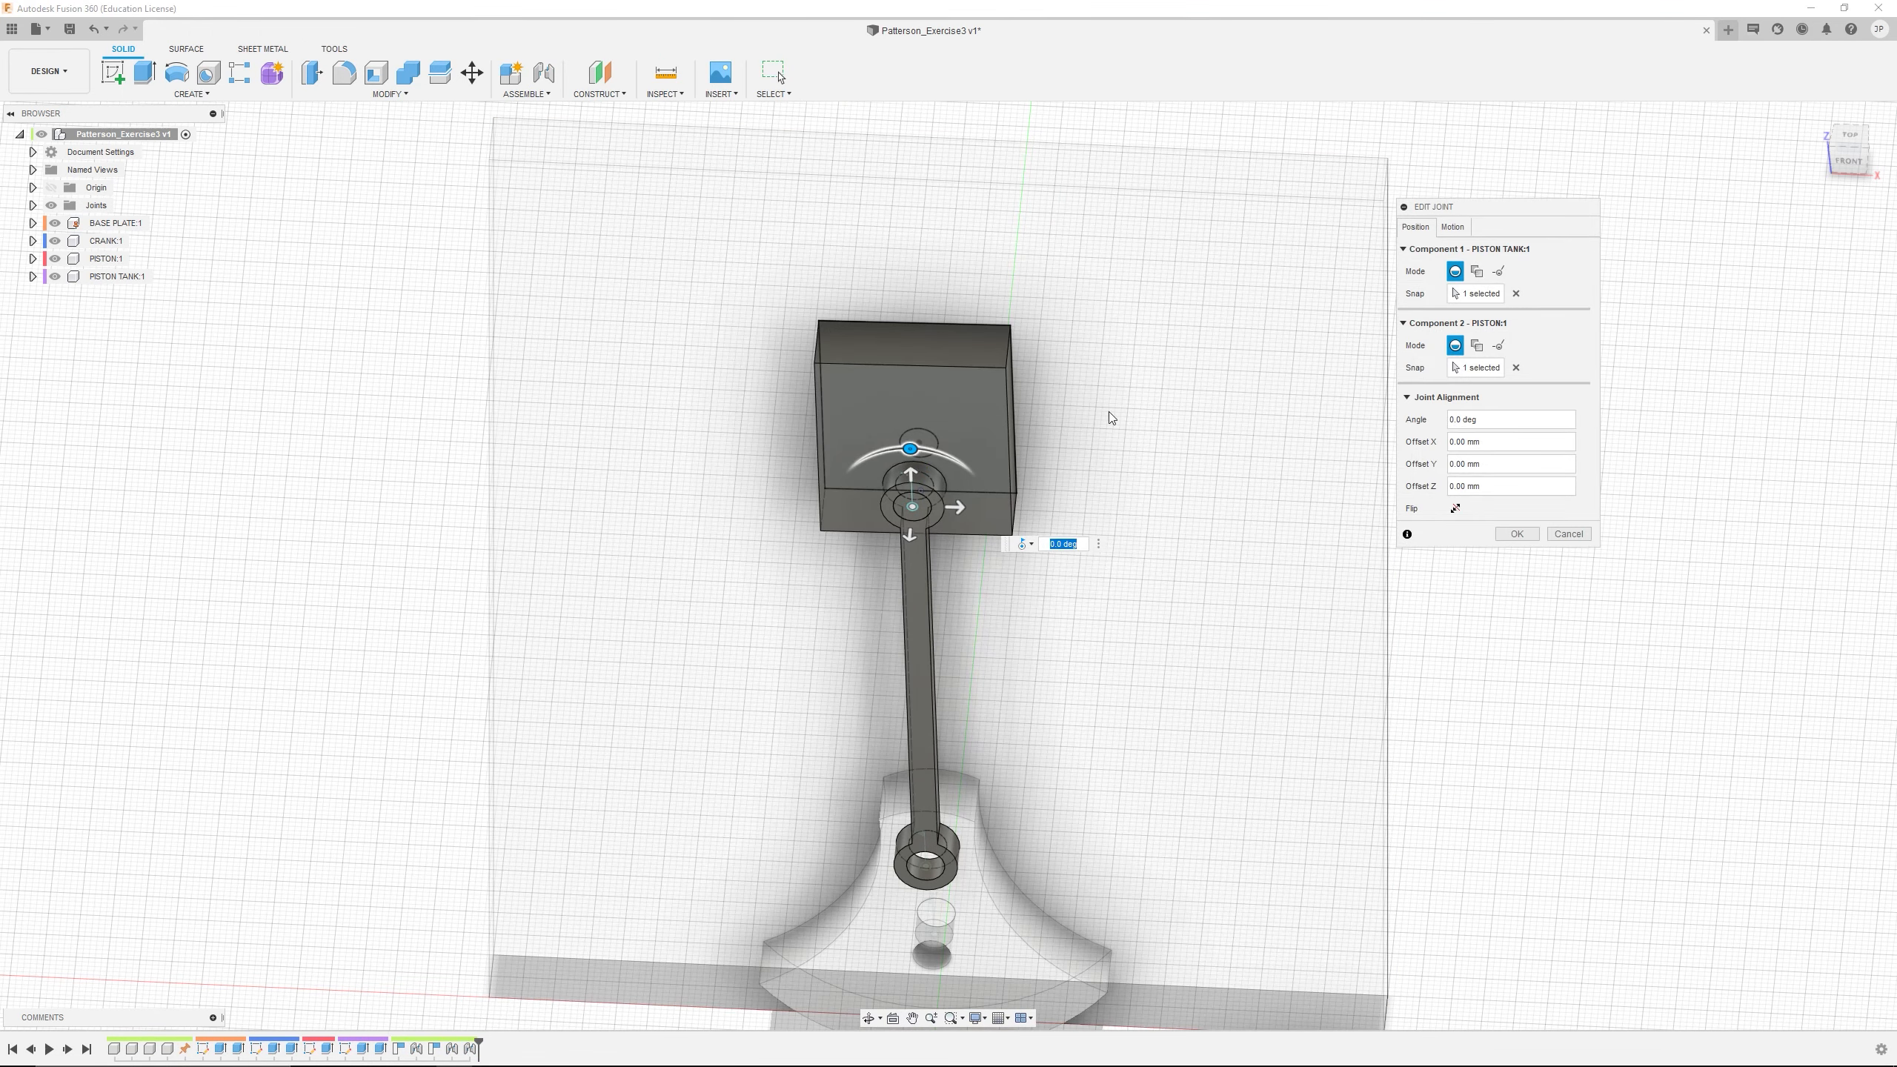
middle_drag(1065, 539, 1073, 501)
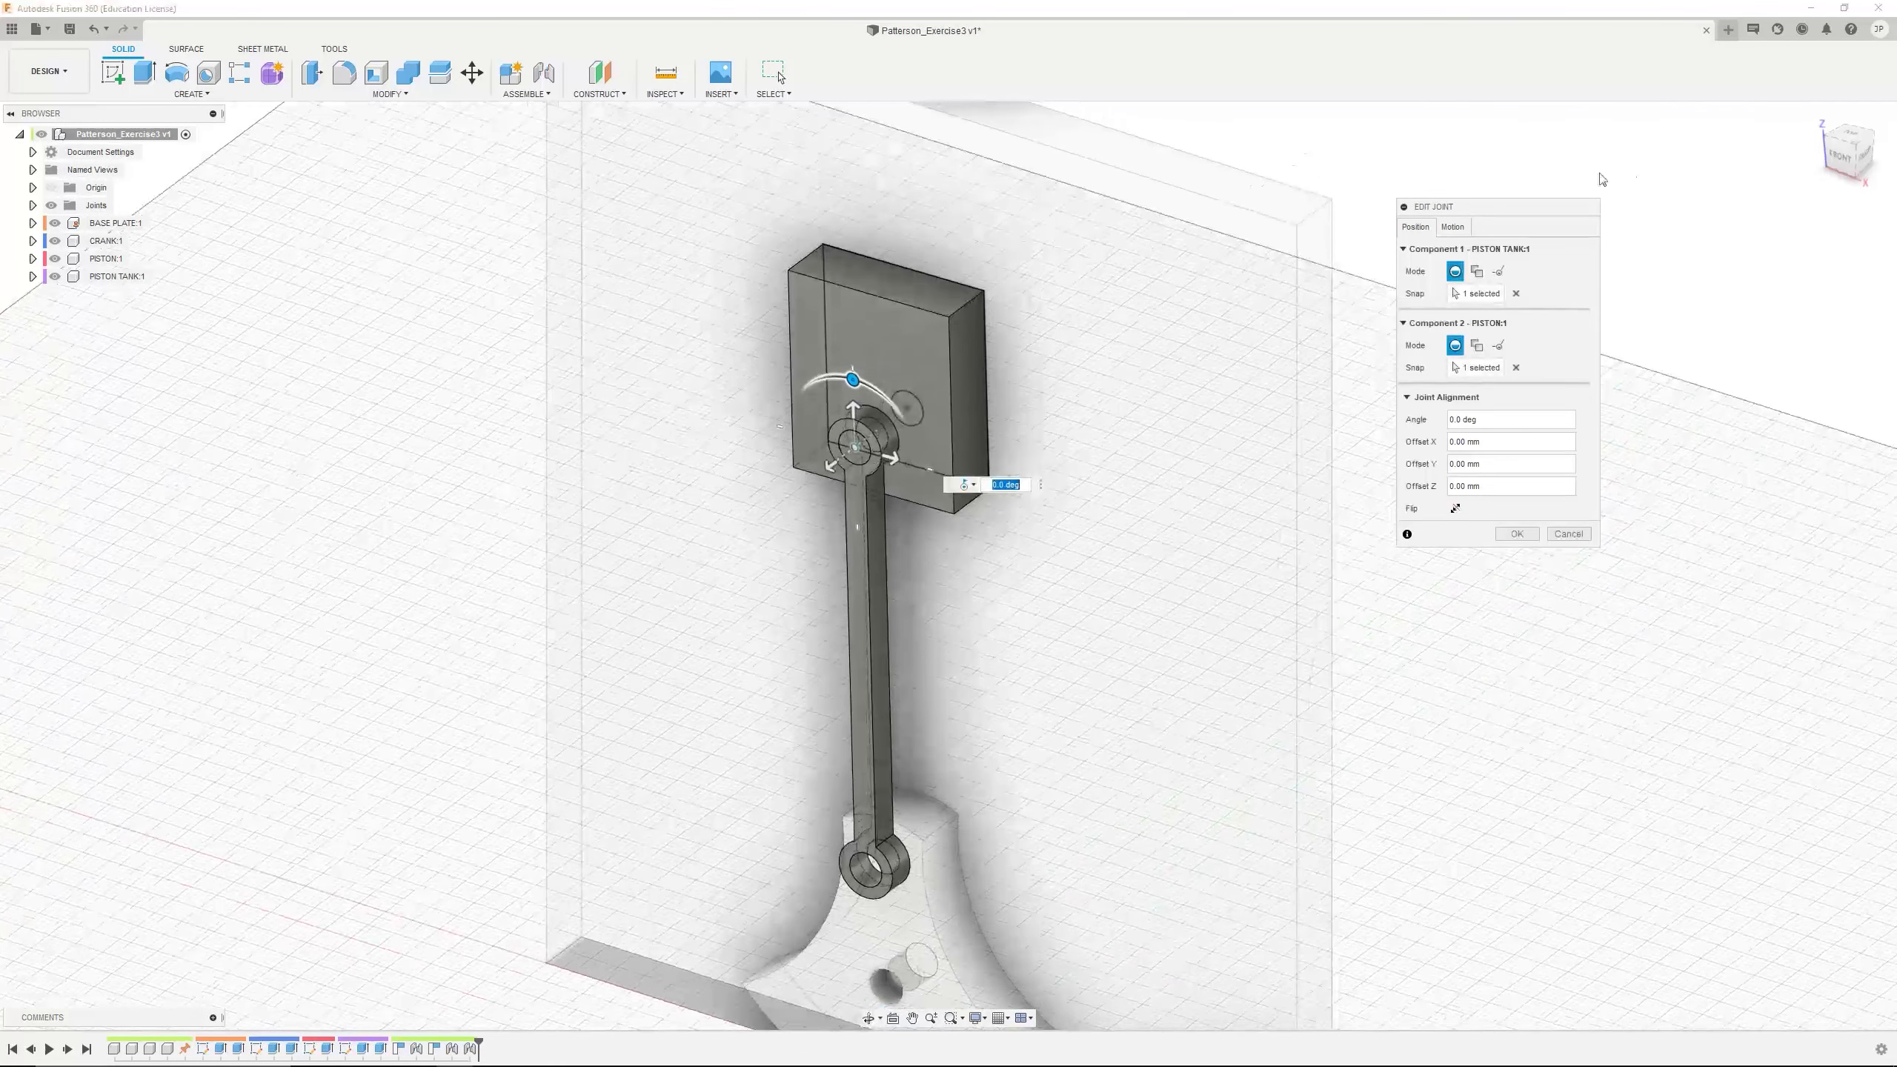
click(1455, 227)
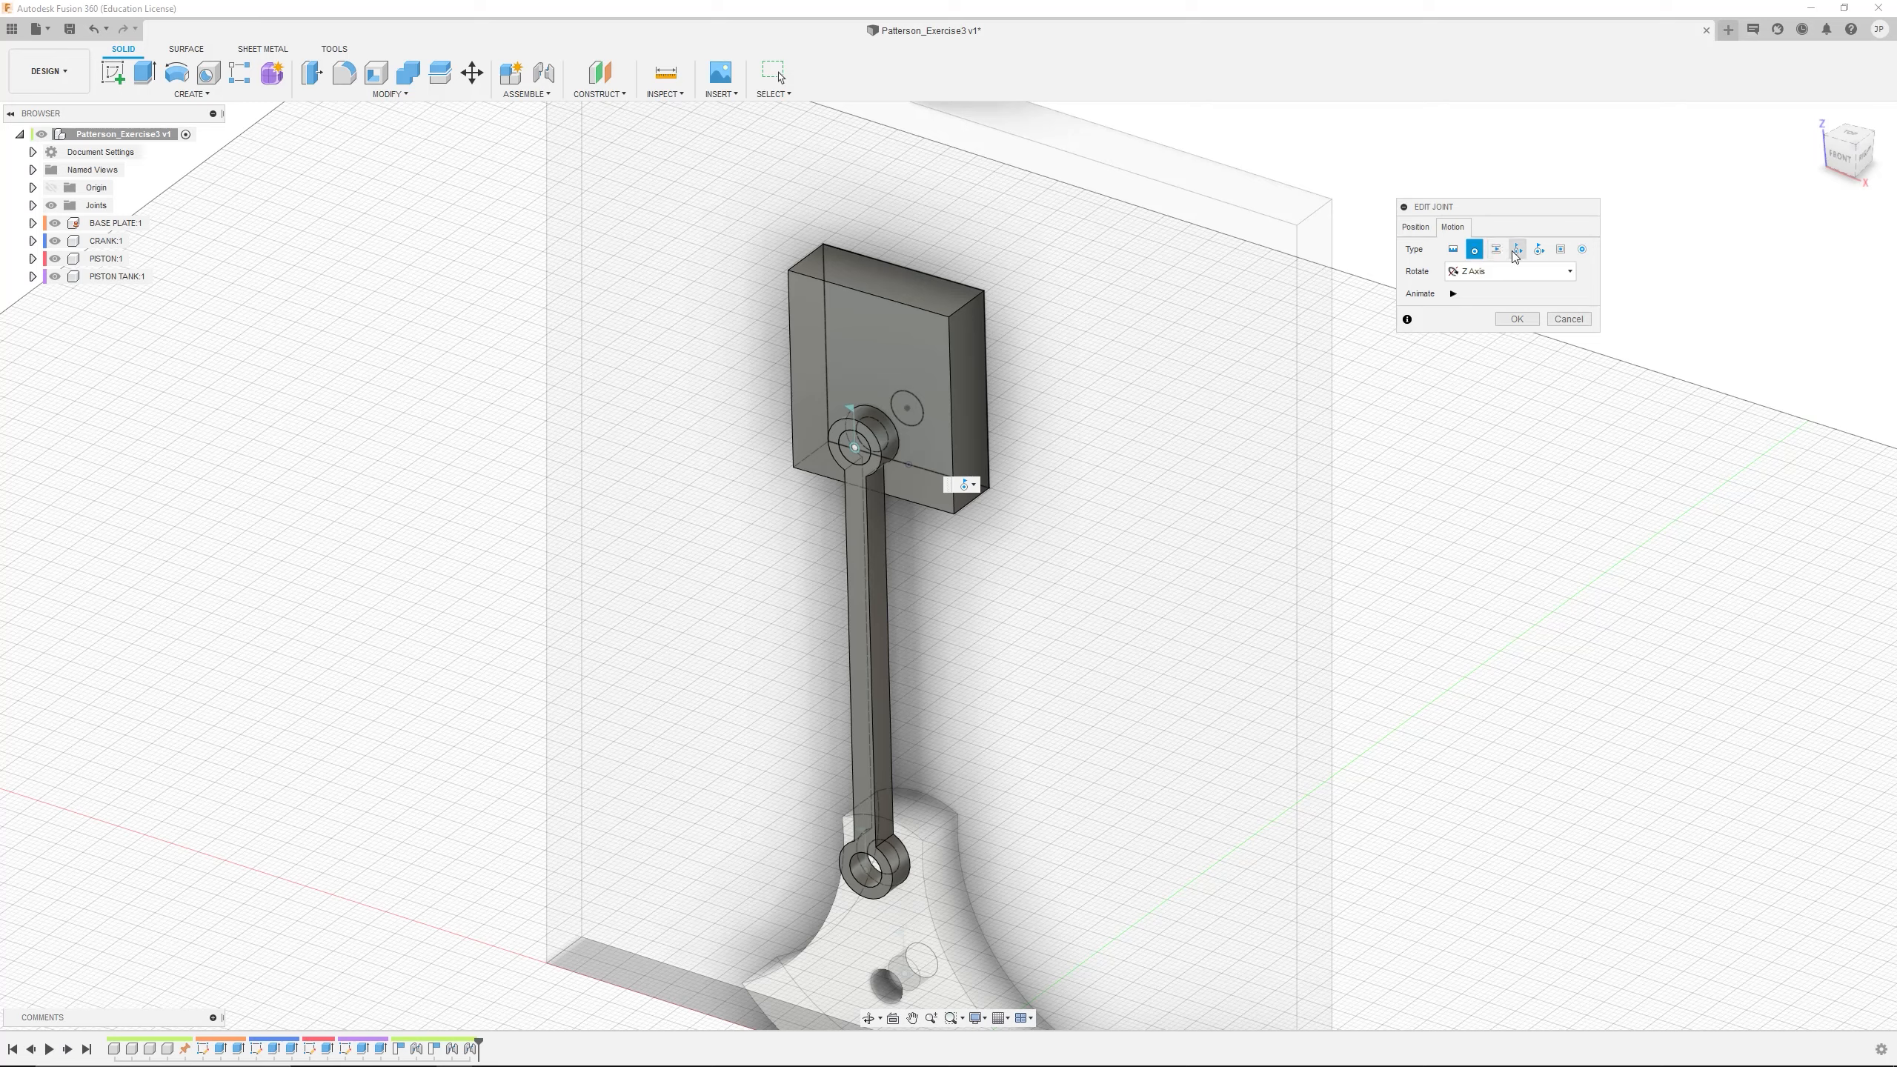
click(1560, 253)
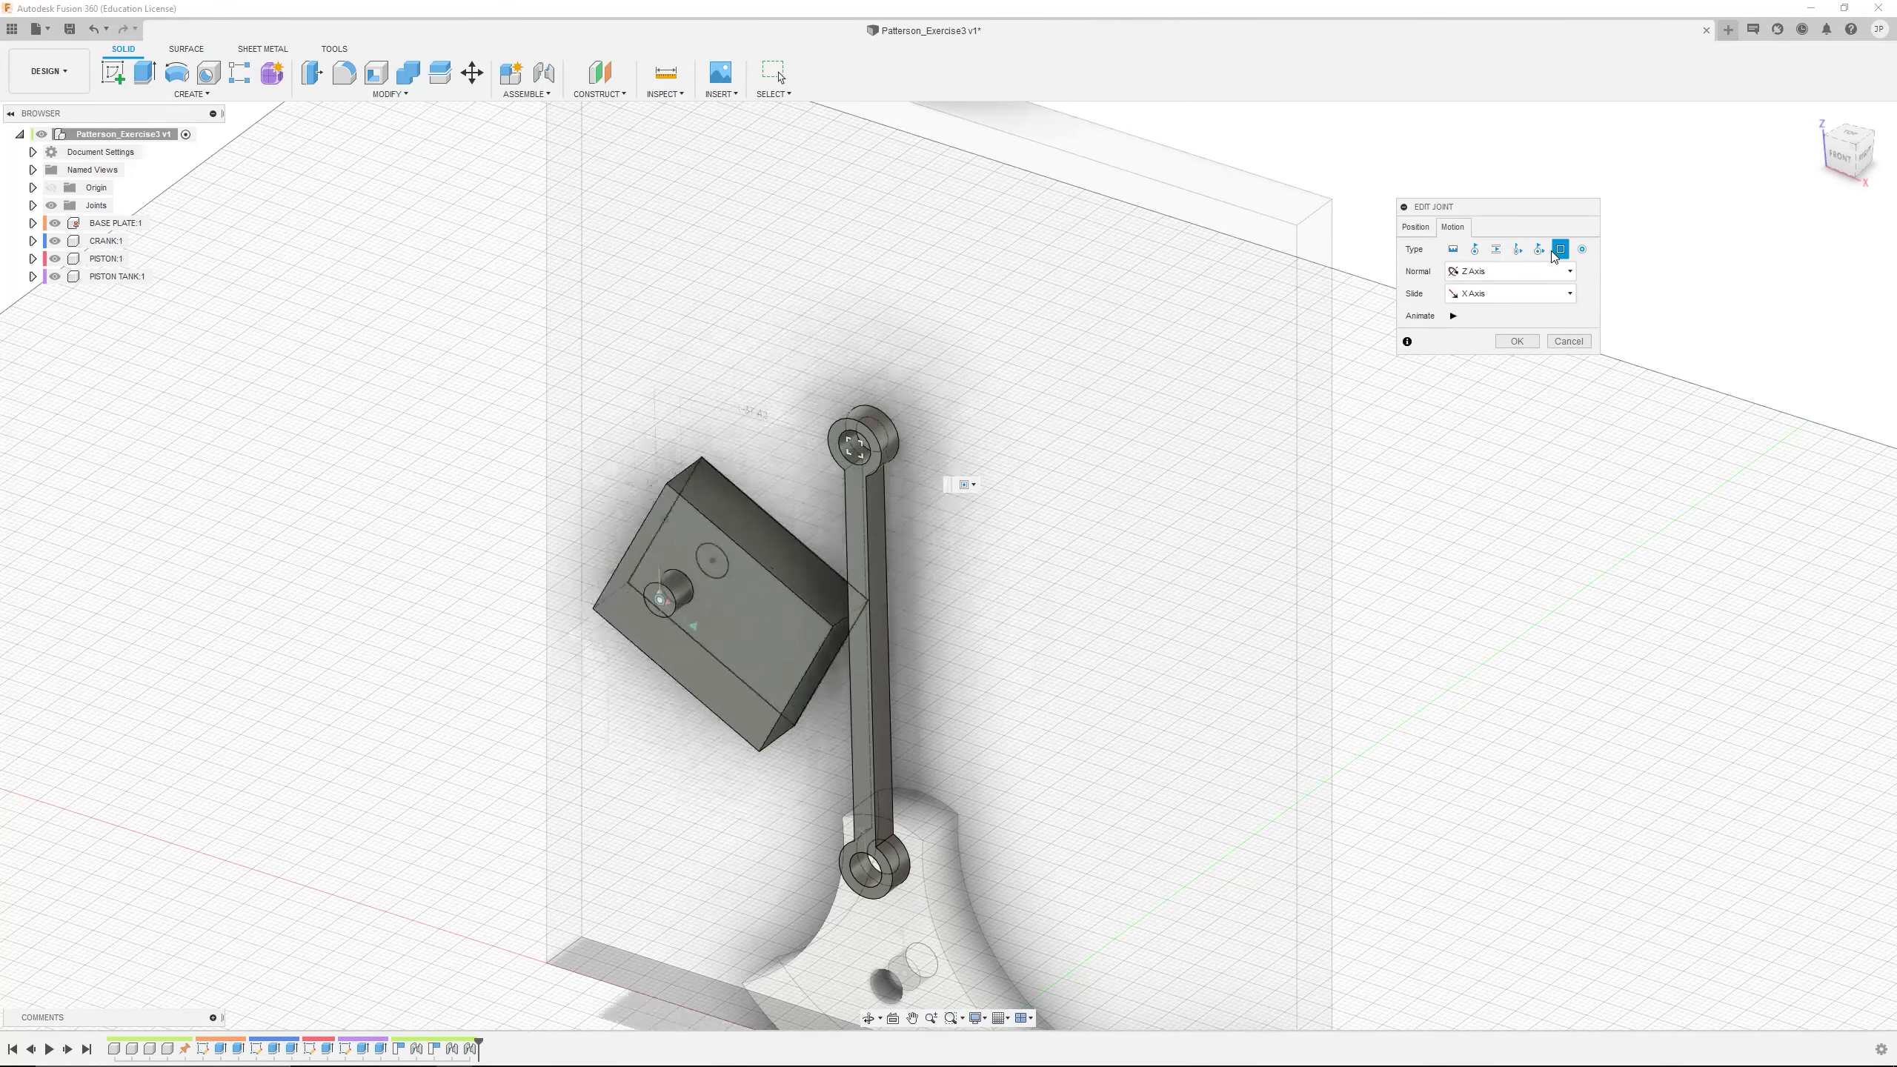
click(1481, 275)
click(1477, 322)
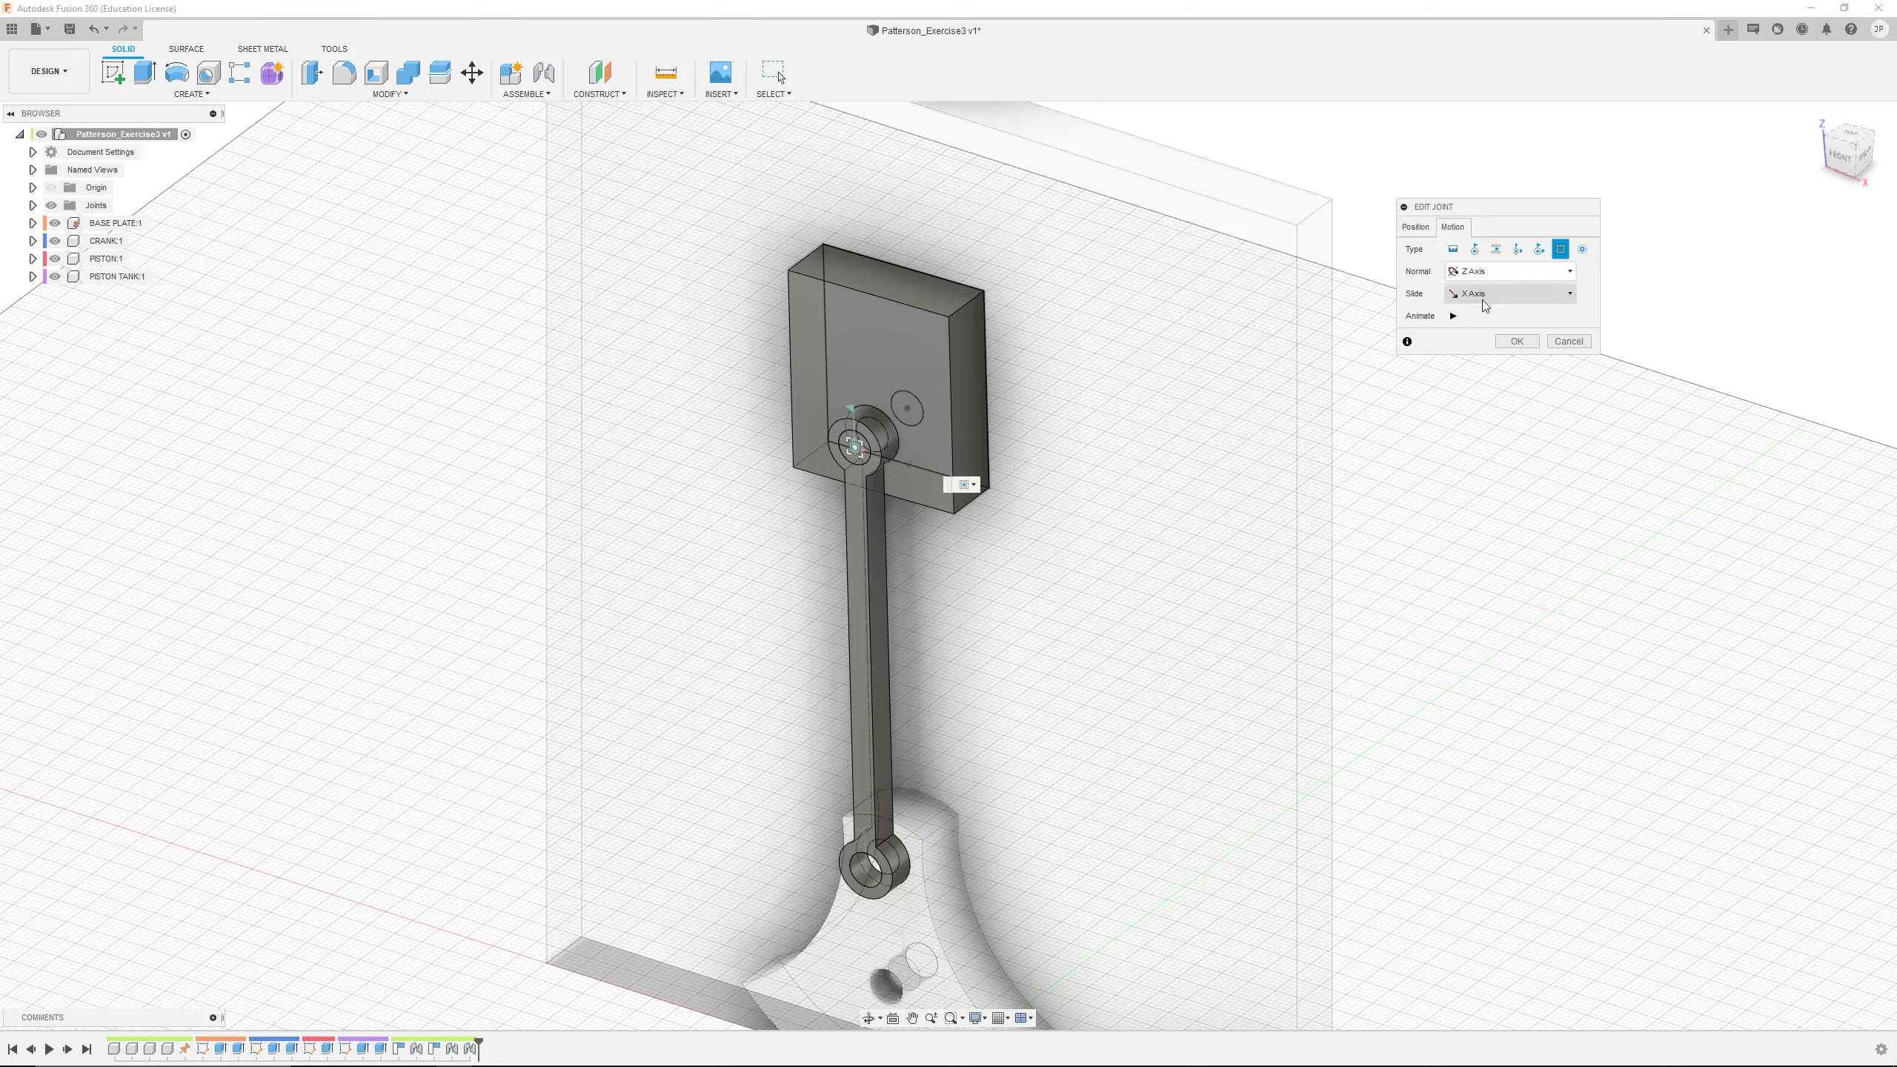
click(1489, 271)
click(1533, 293)
click(1539, 293)
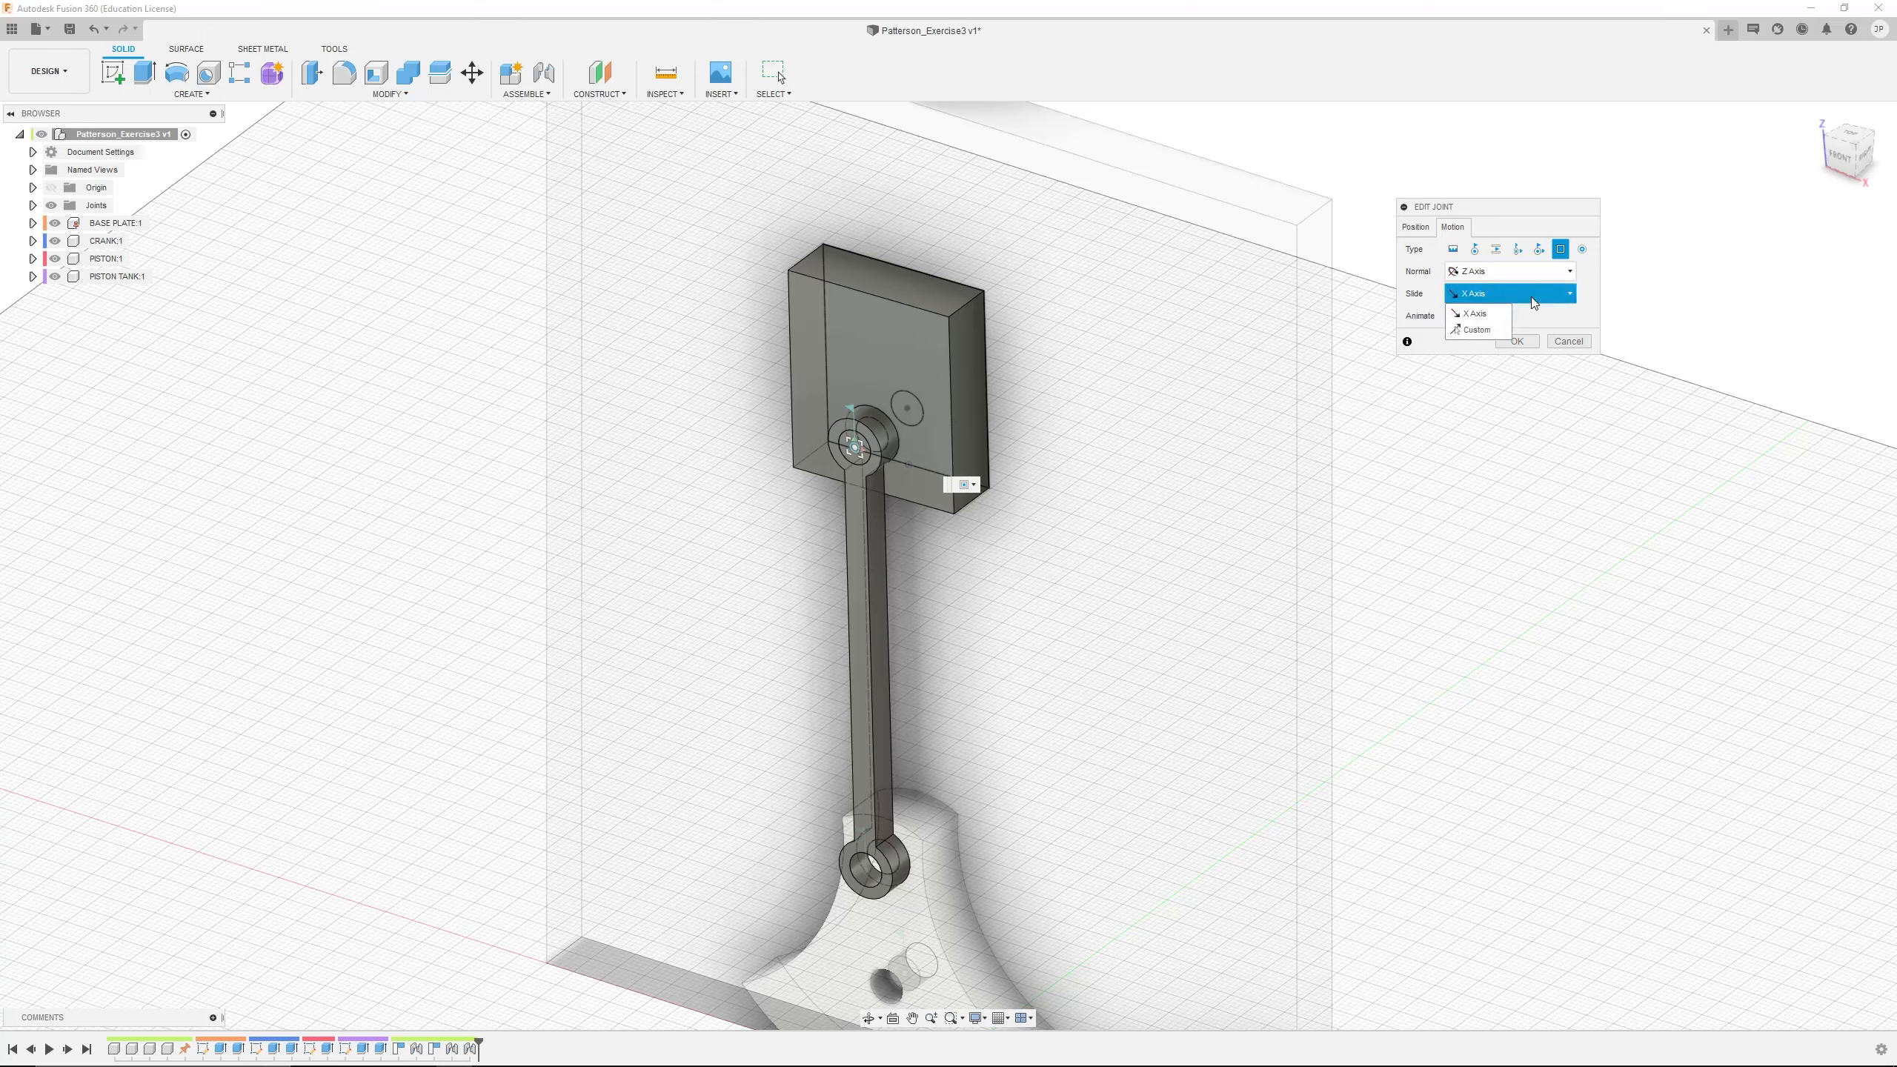
click(1453, 316)
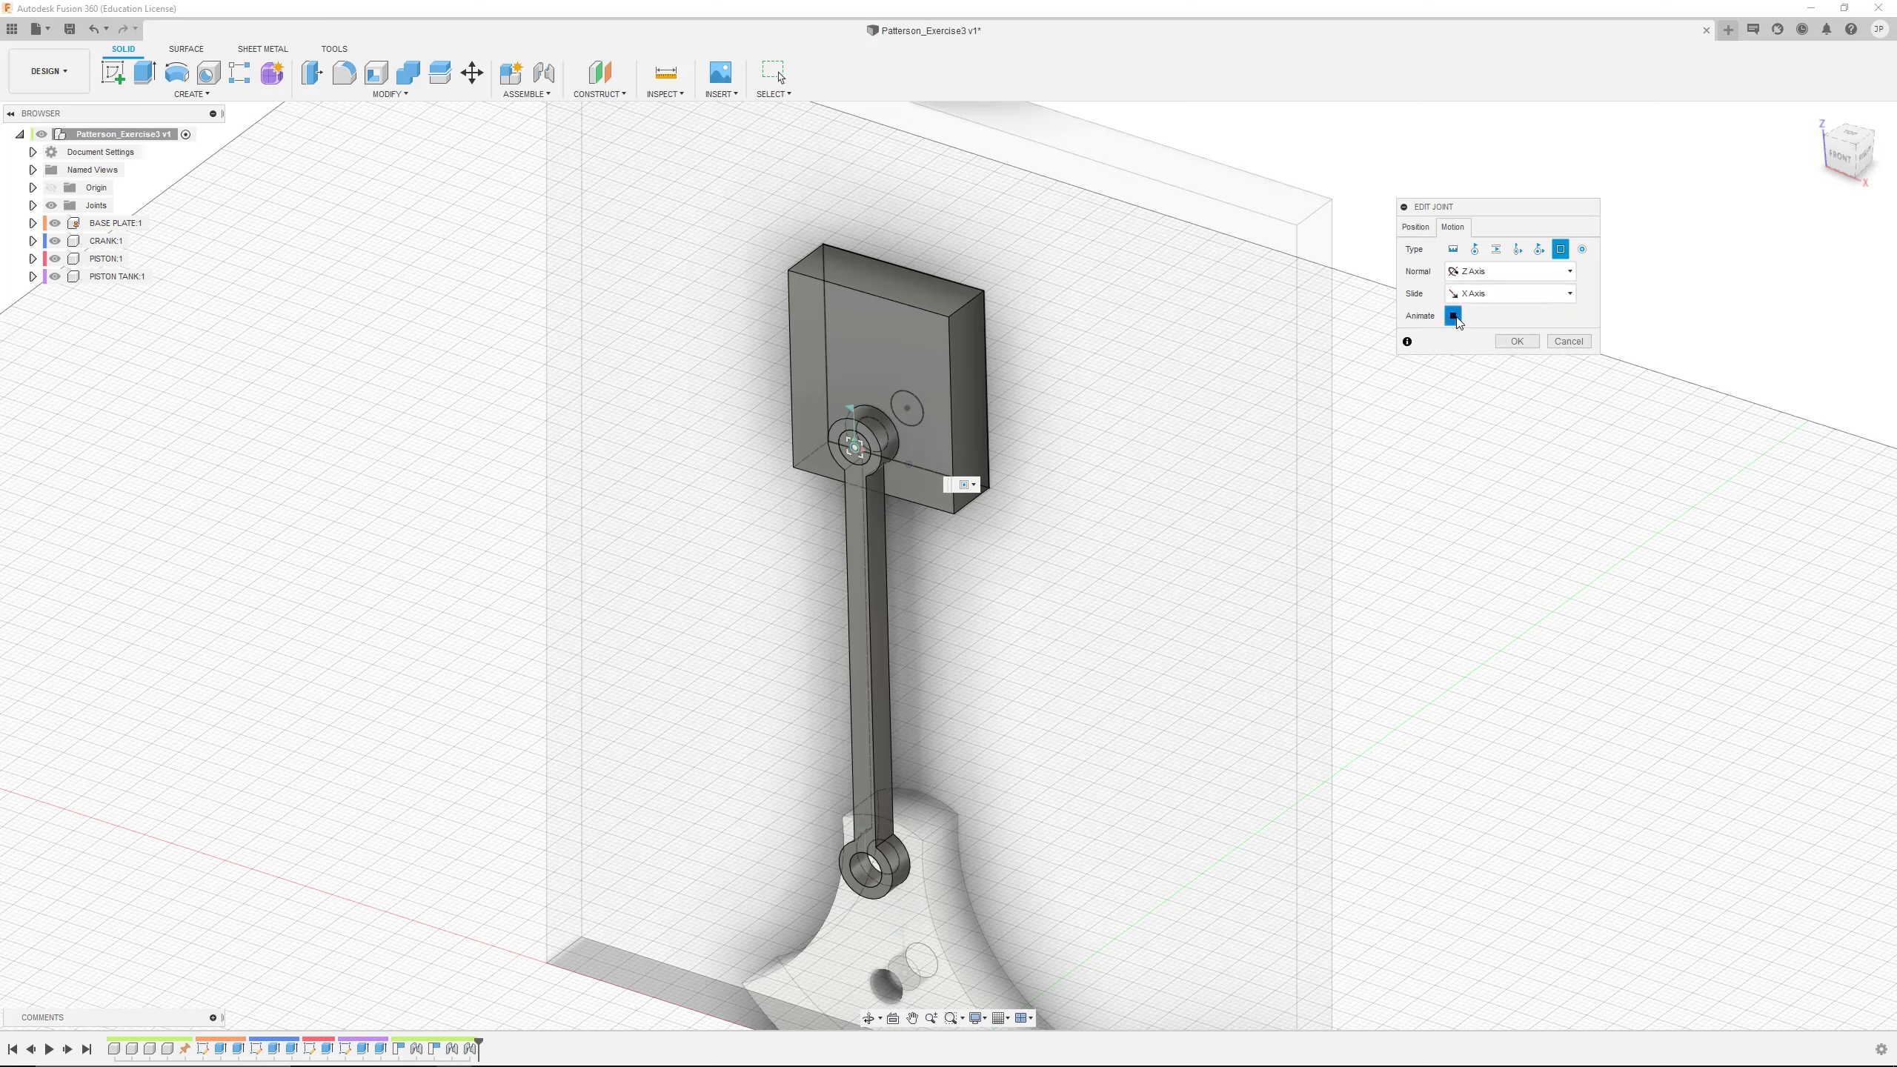
click(1417, 229)
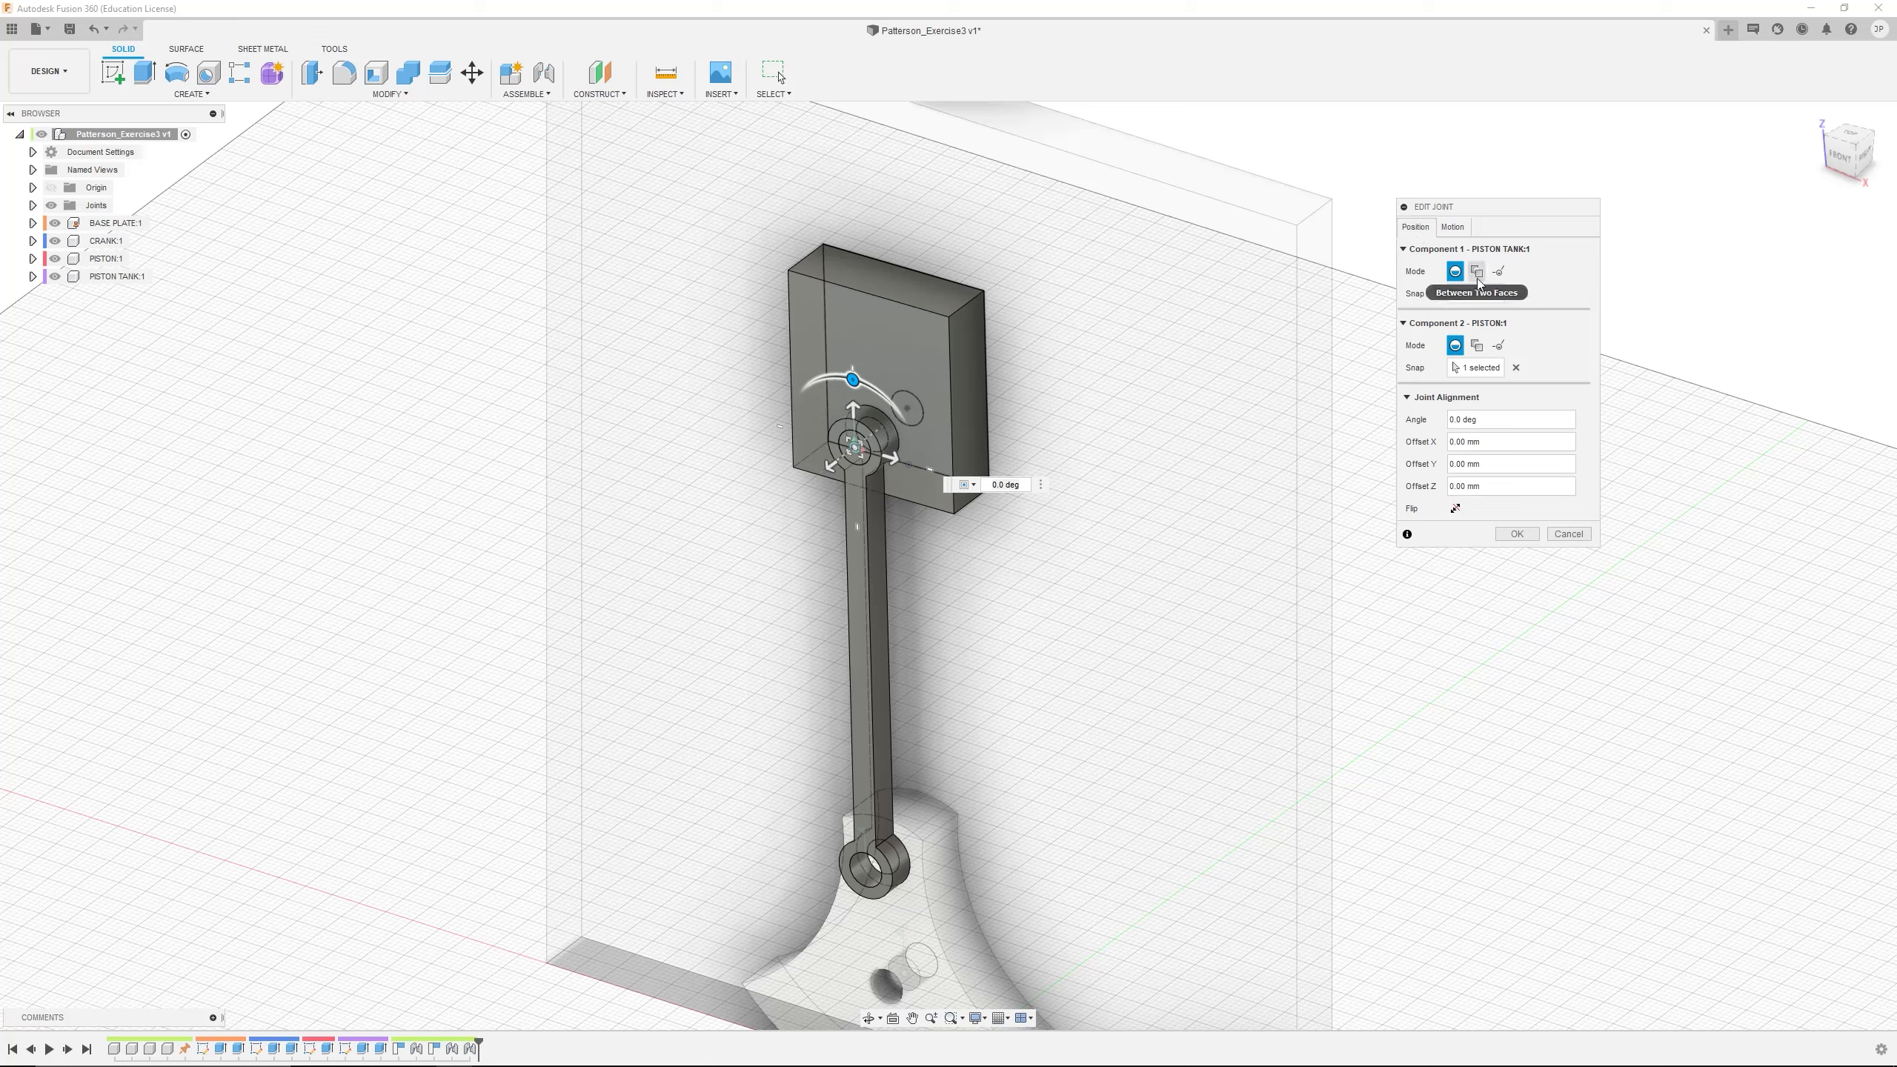
click(1515, 535)
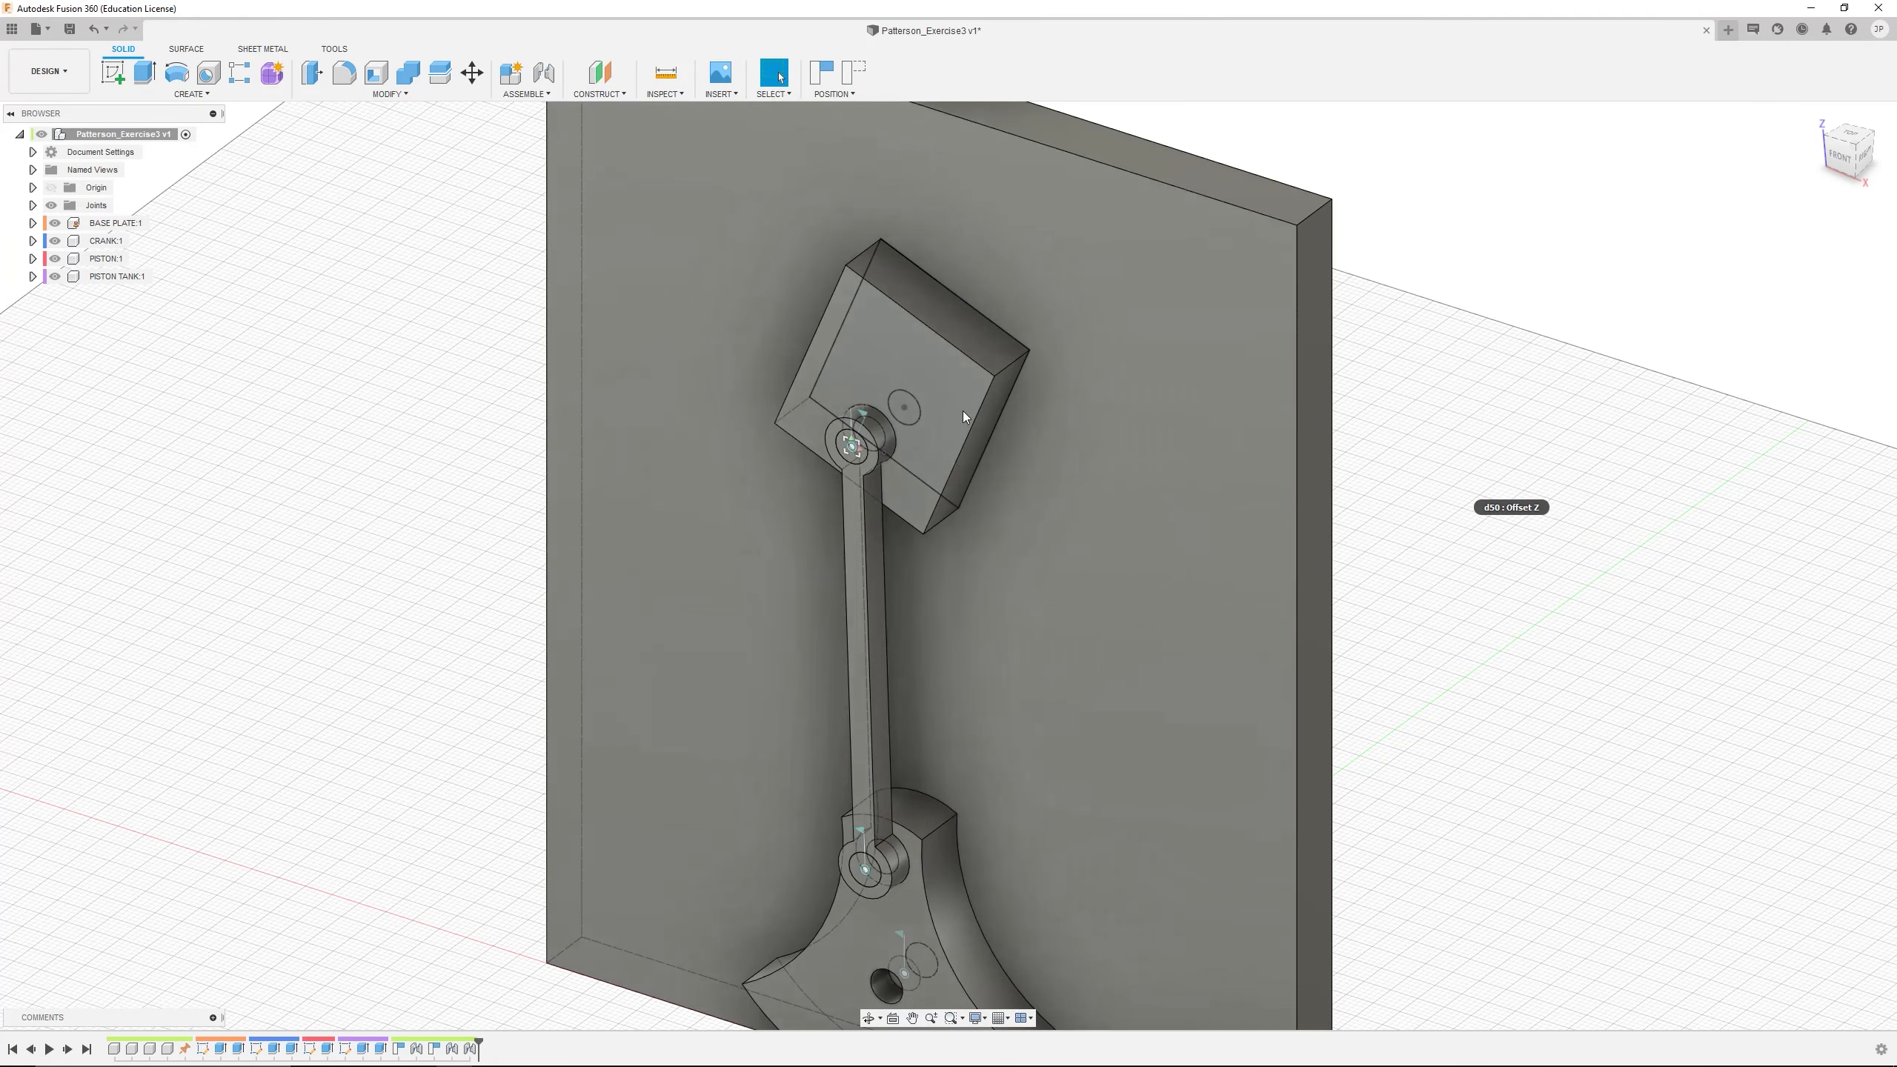
Capture the current position and move the PISTON TANK off the PISTON's upper hole to test the planar joint
click(1029, 564)
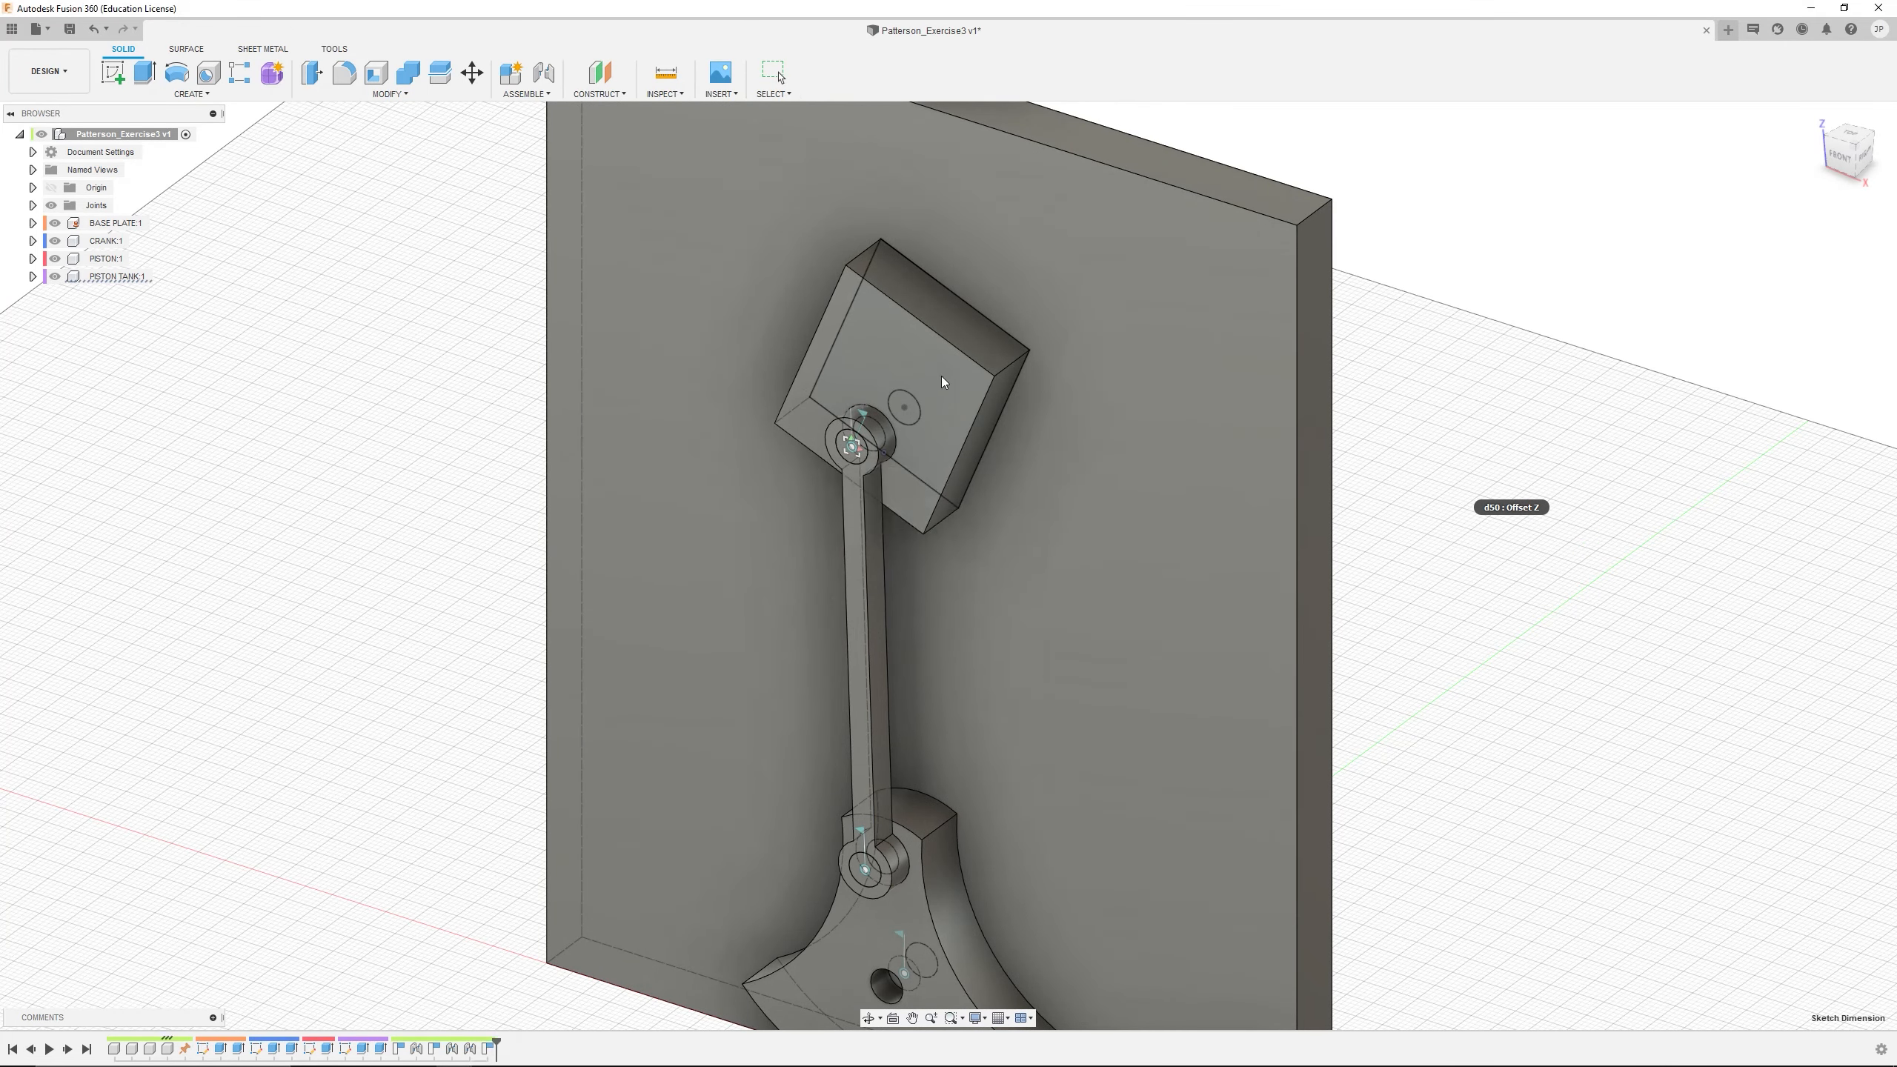
drag(943, 376, 992, 330)
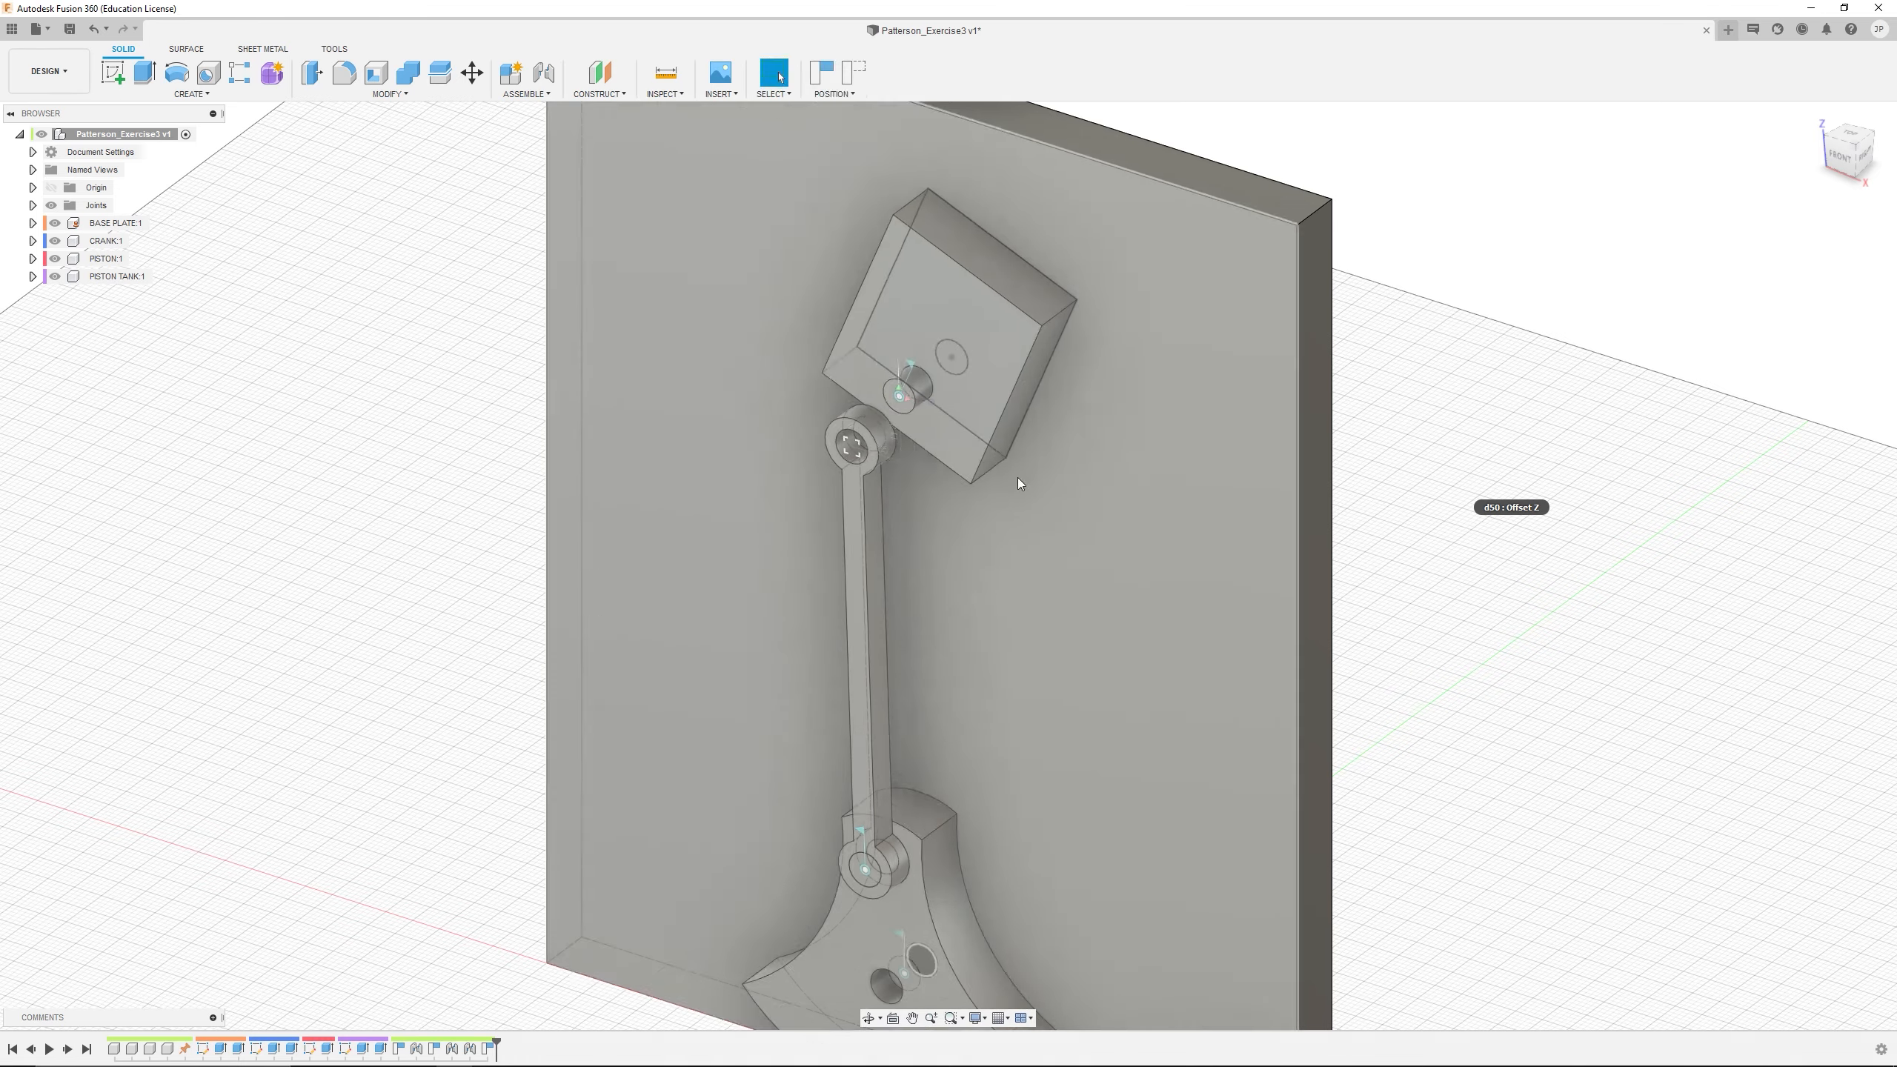
shift+middle_drag(1017, 477, 1107, 506)
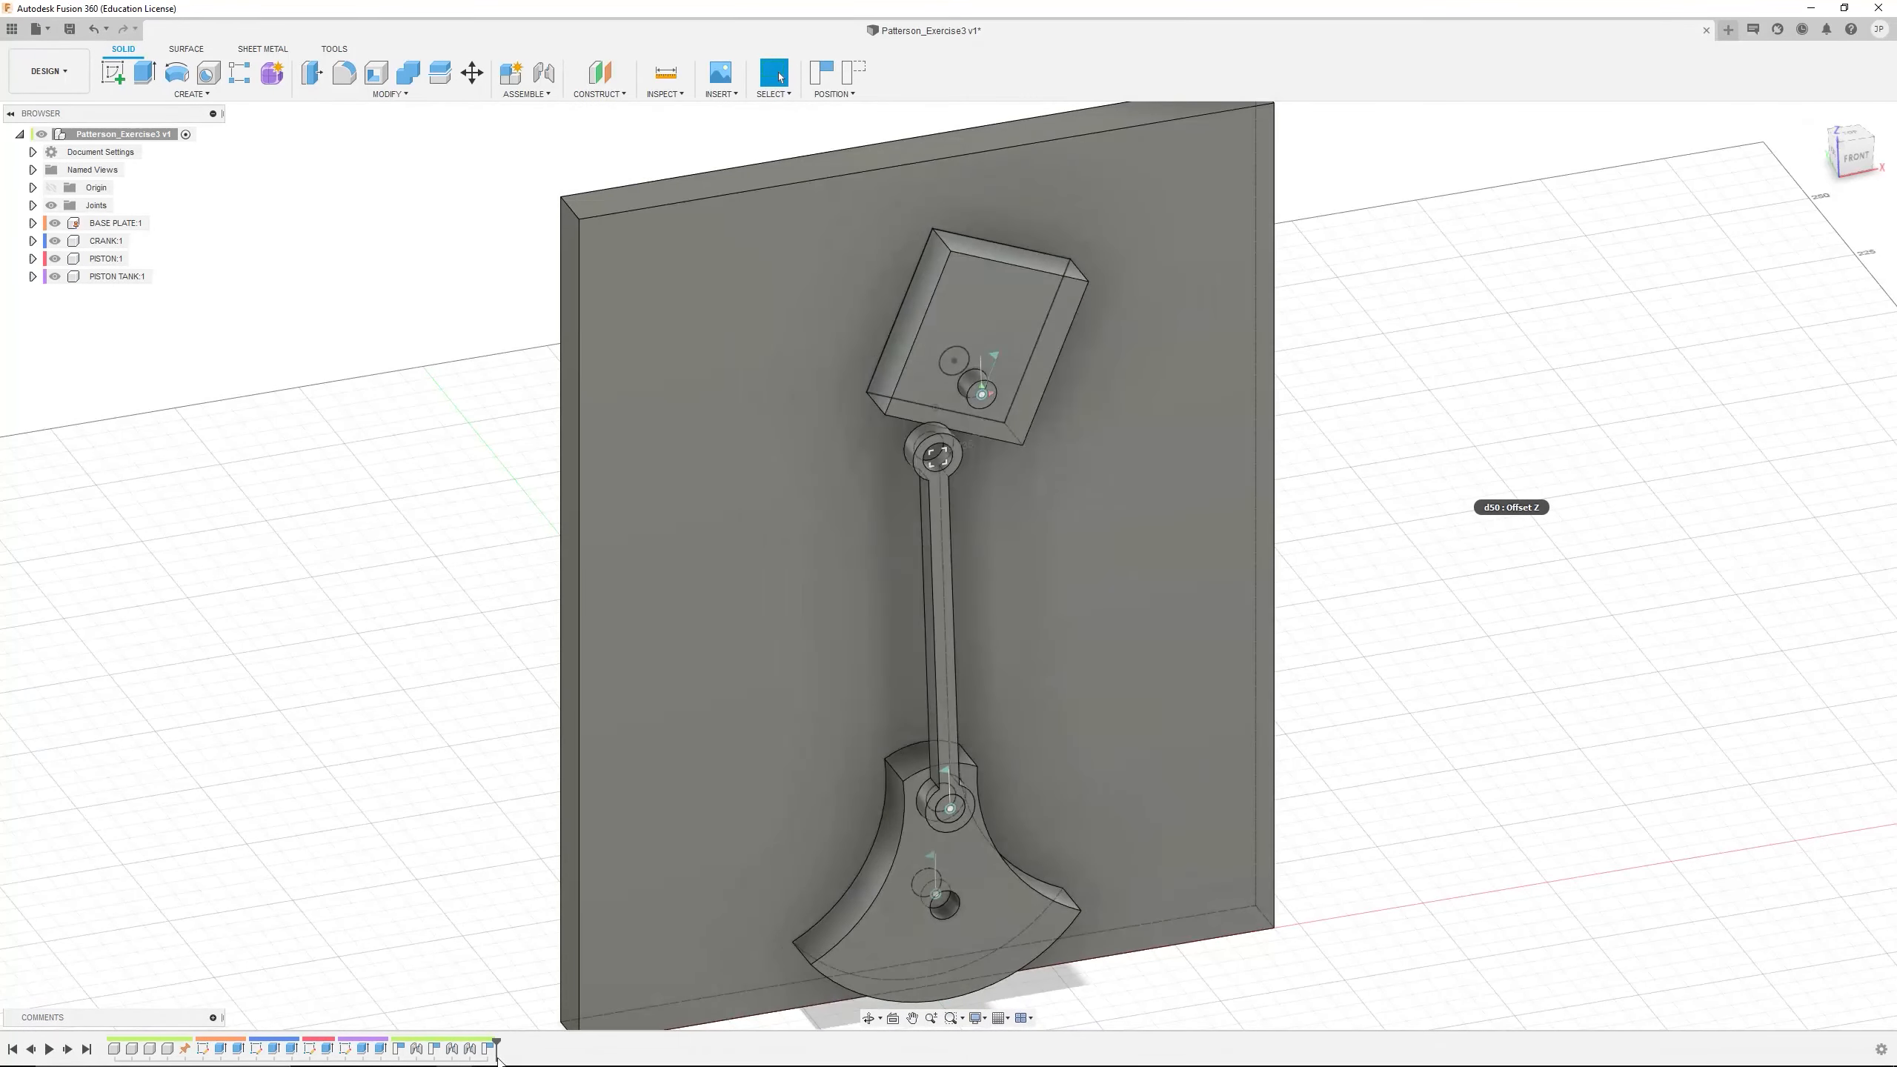
Delete the last captured position and the joint between PISTON TANK and PISTON from the design history
click(490, 1053)
key(Delete)
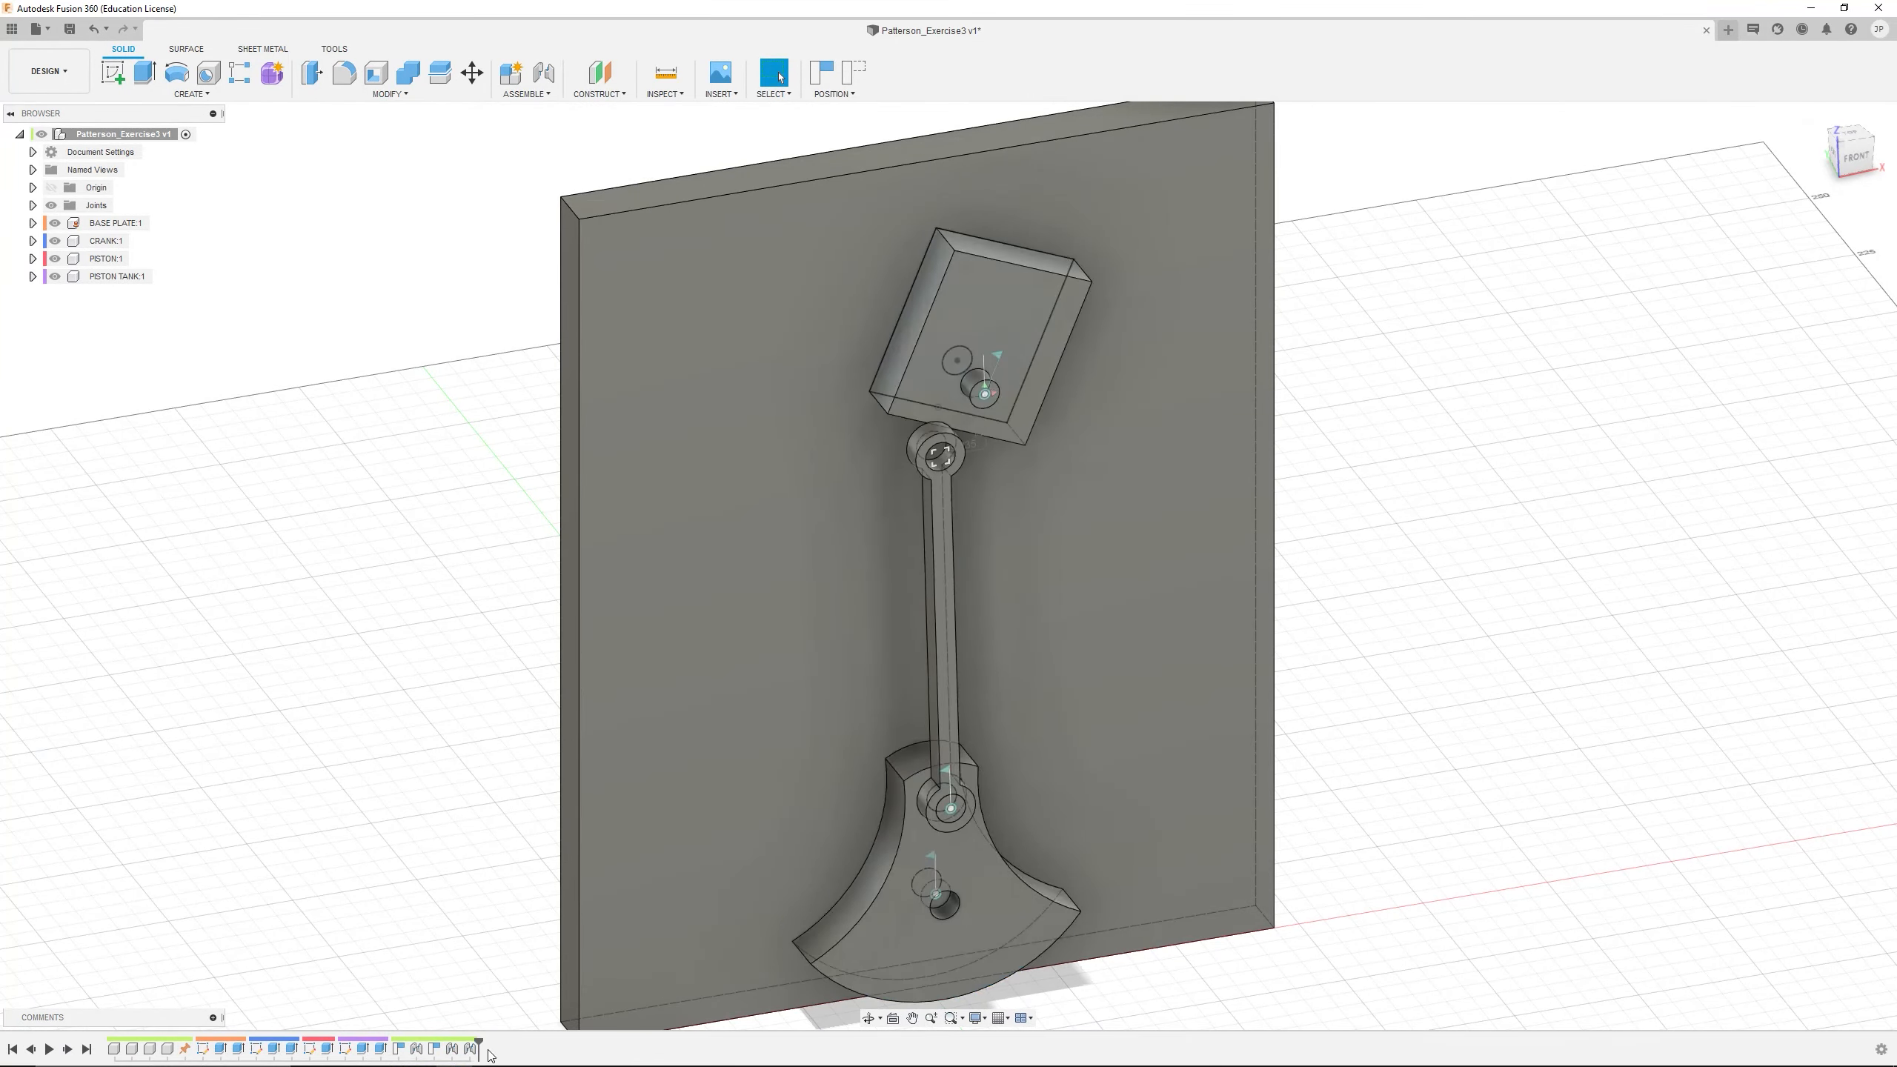
key(Delete)
Move the loose PISTON TANK clear of the PISTON and swing the CRANK to reposition the linkage
drag(948, 368, 1419, 352)
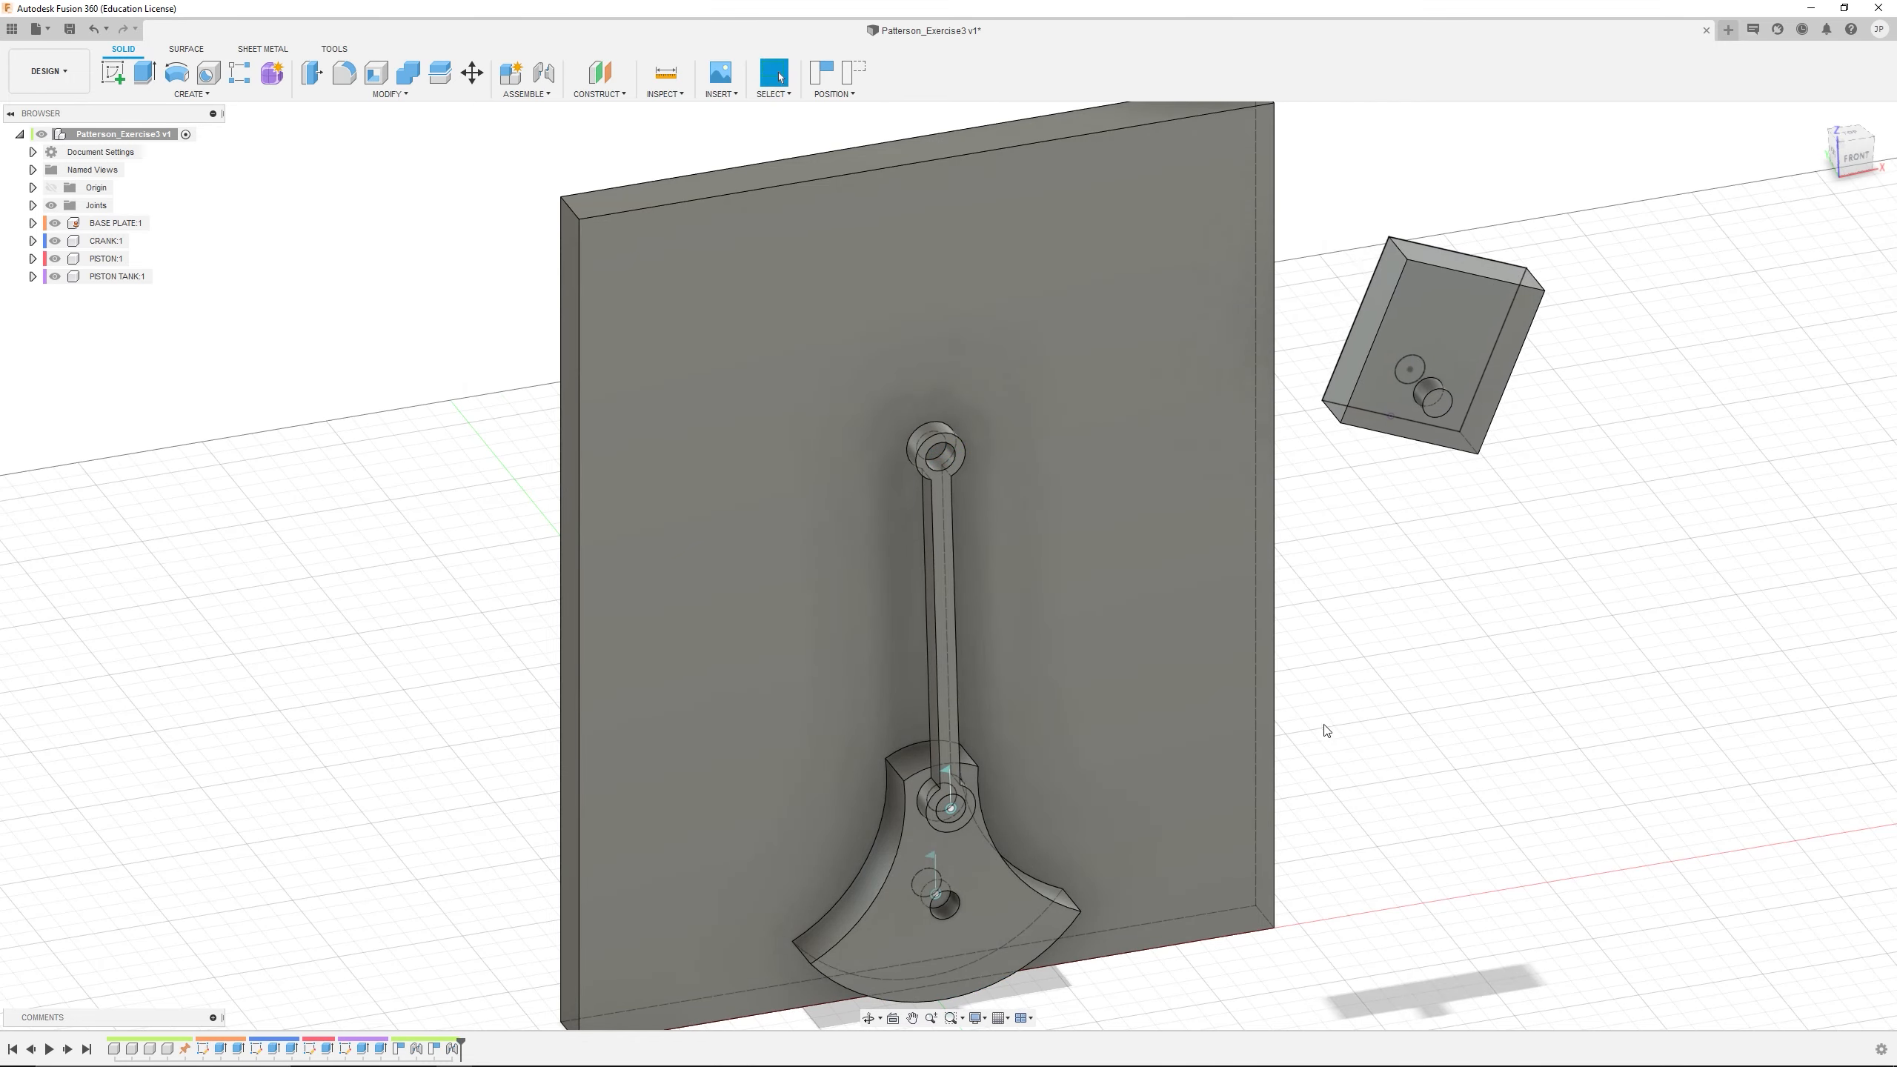
scroll(1075, 856, down, 3)
mouse_move(1070, 852)
shift+middle_down()
mouse_move(1050, 804)
mouse_move(1046, 855)
shift+middle_up()
middle_drag(1046, 854, 1065, 752)
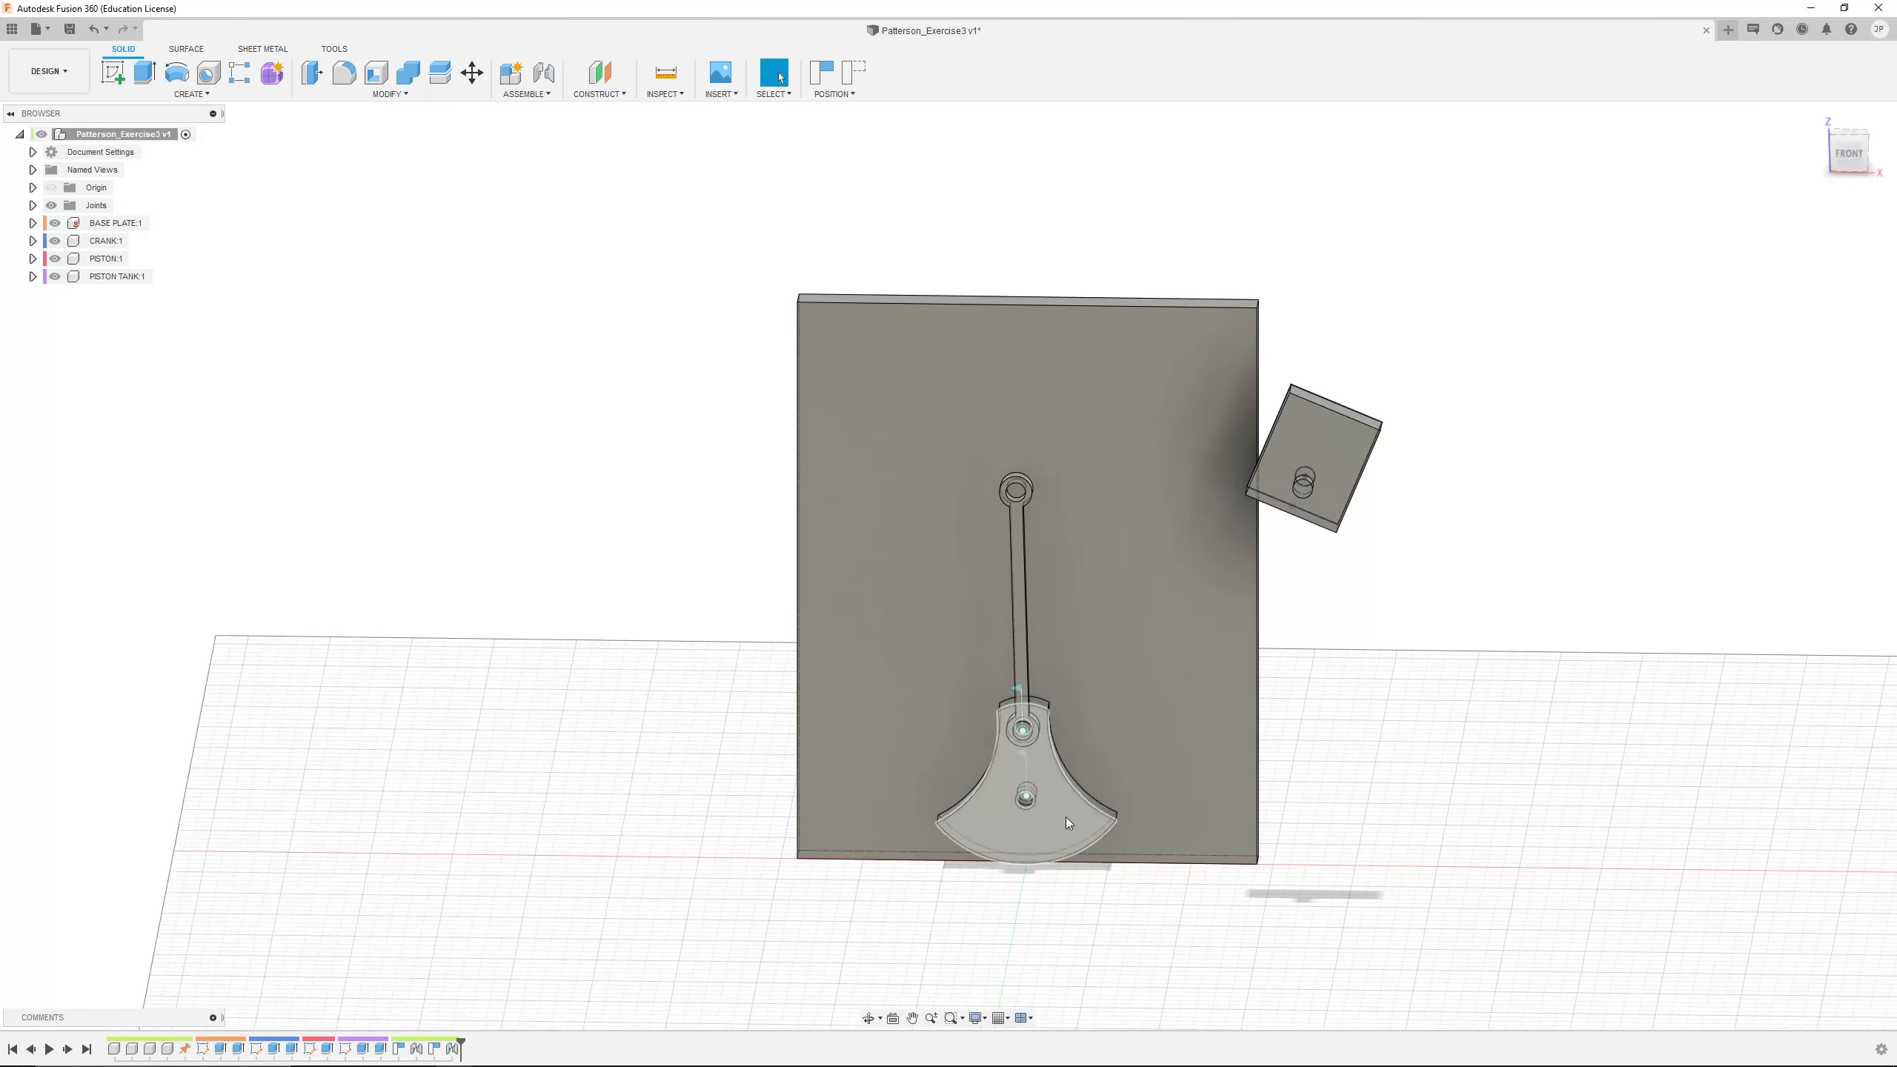
drag(1065, 825, 1086, 418)
drag(1345, 439, 1086, 457)
scroll(1064, 401, up, 5)
scroll(1043, 496, down, 3)
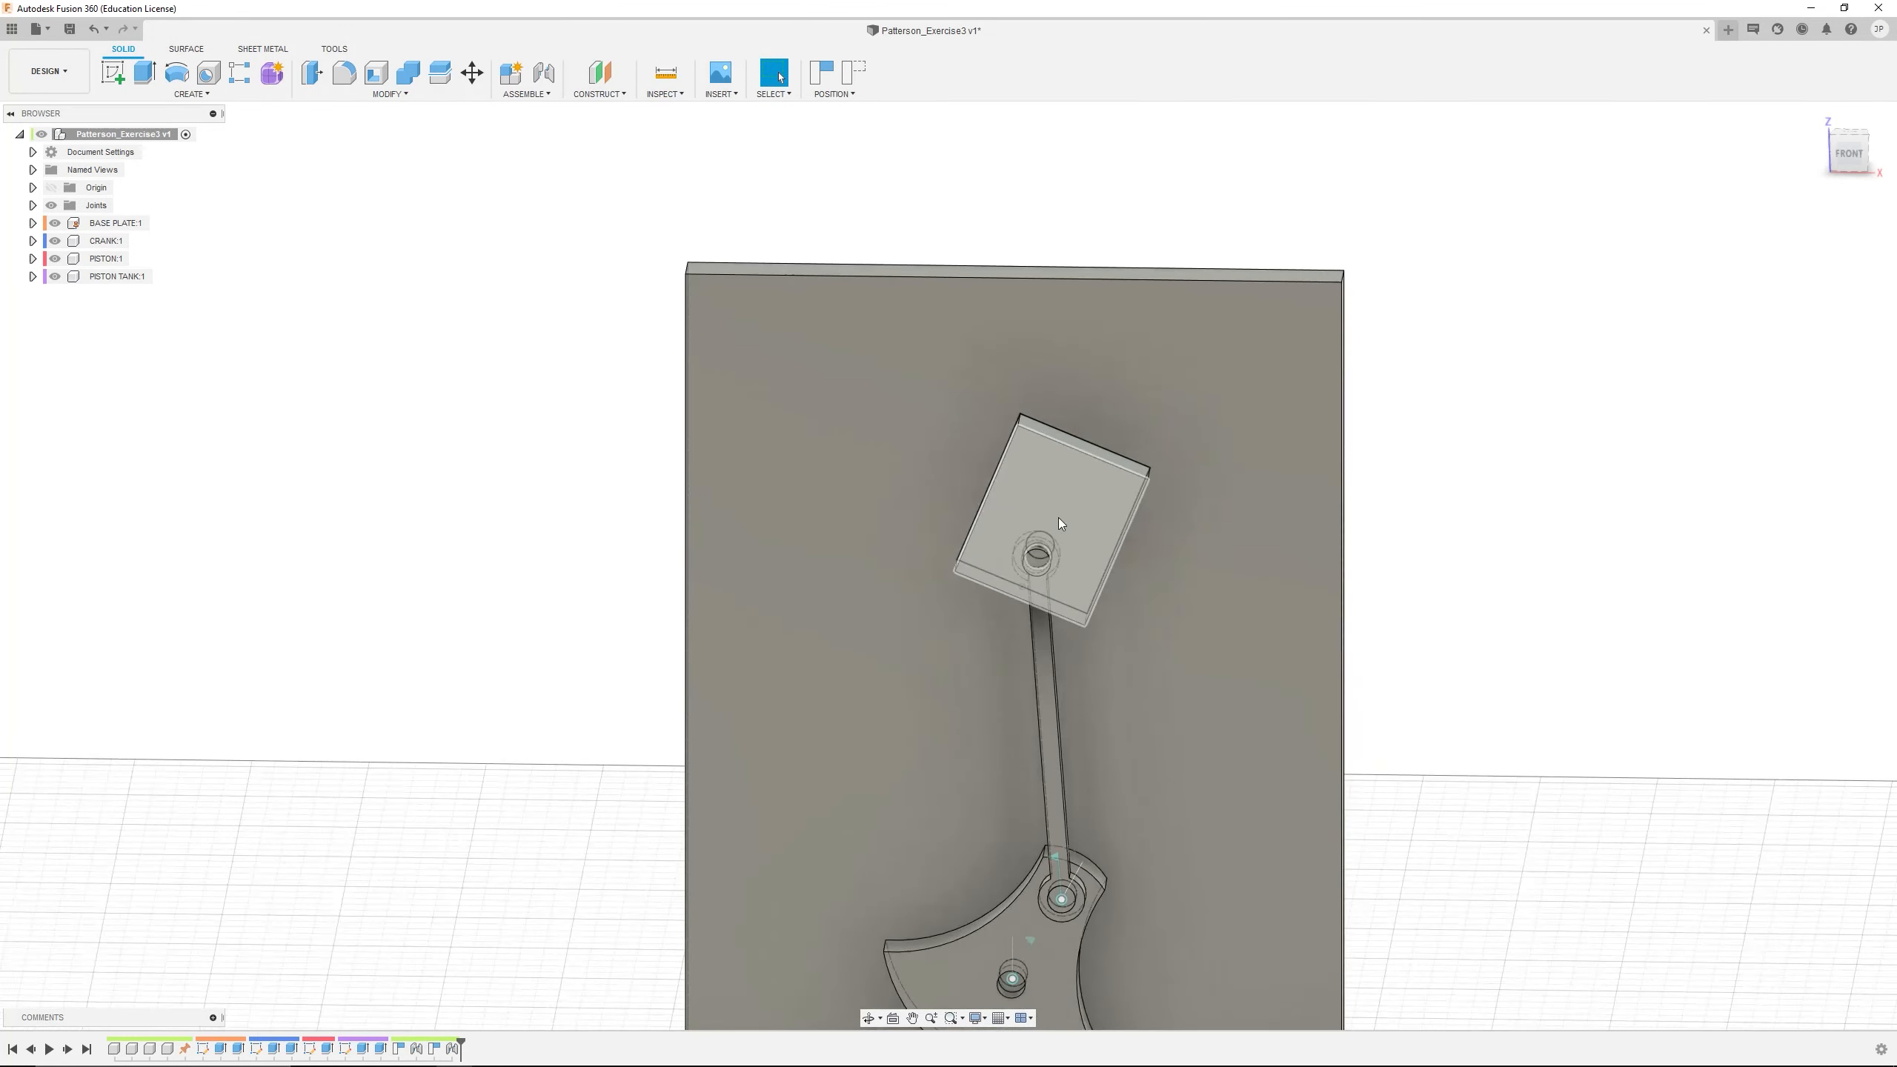
shift+middle_drag(1066, 534, 1181, 537)
click(780, 77)
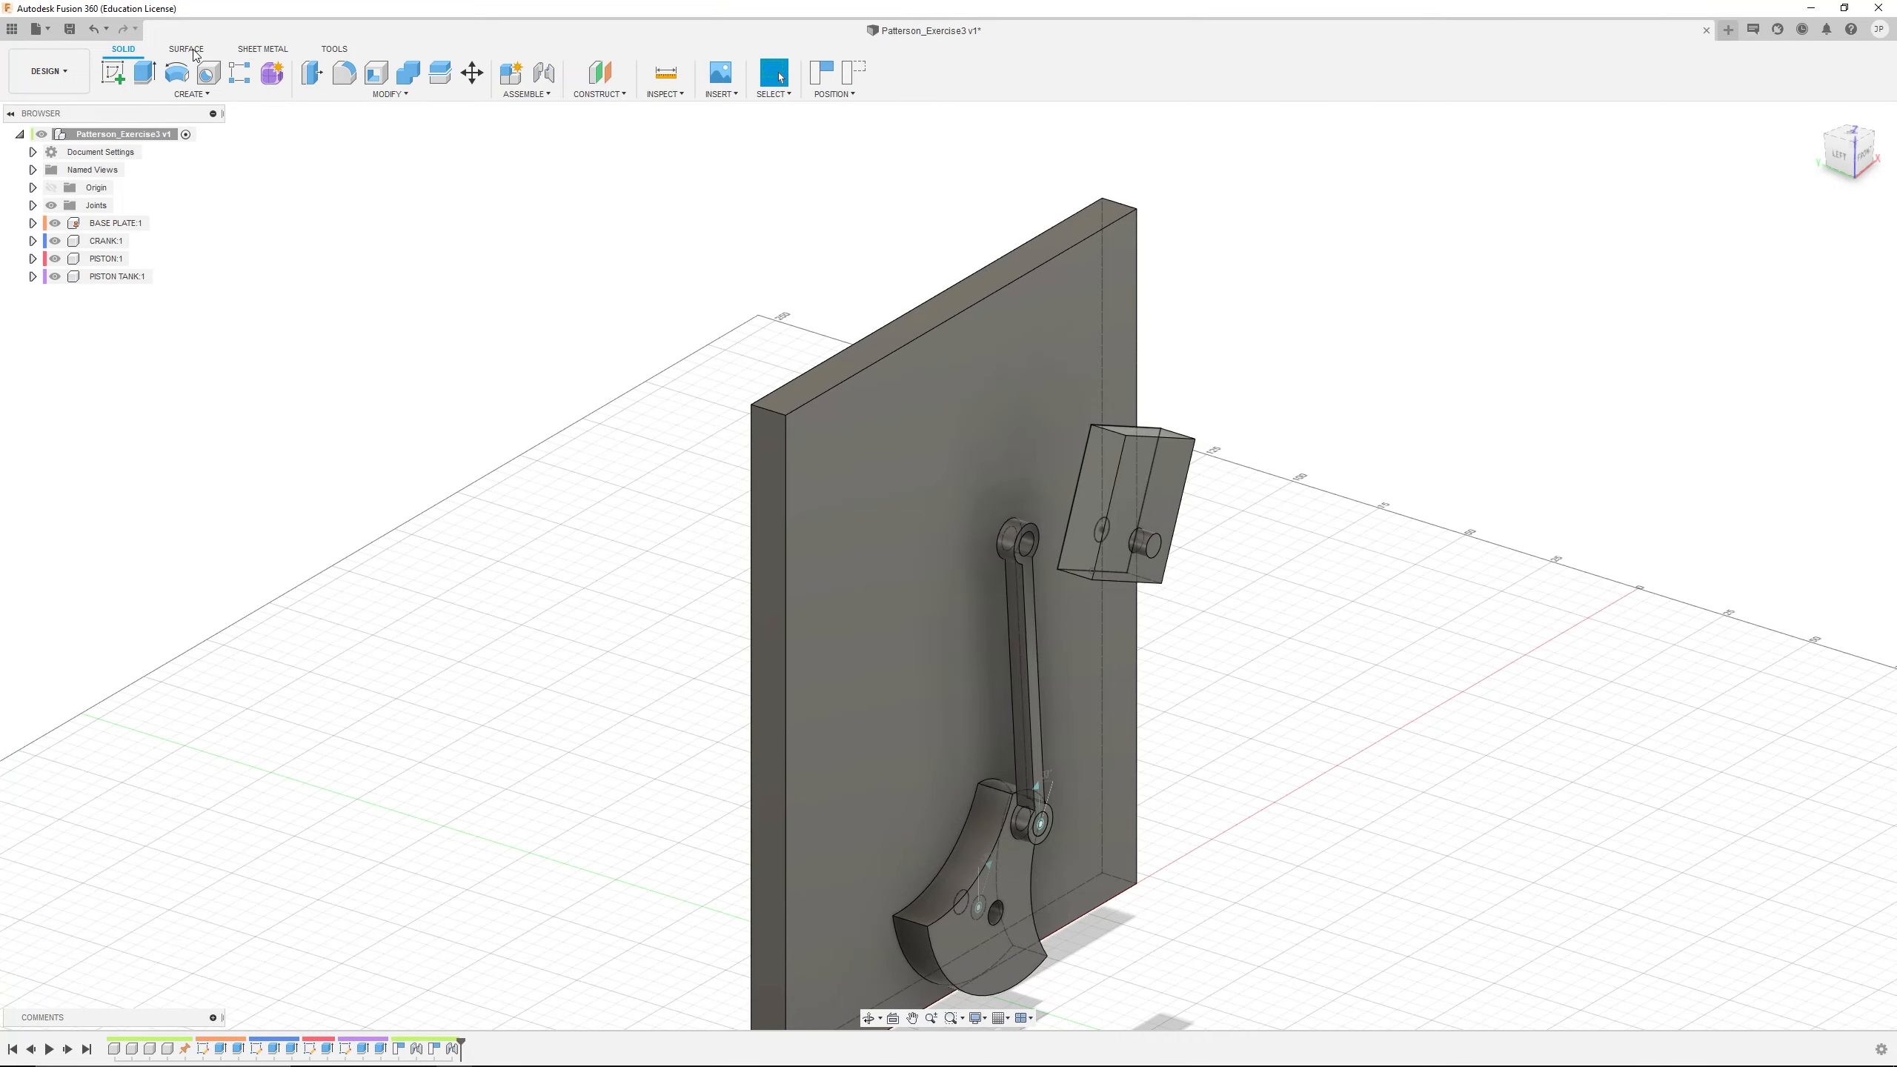
mouse_move(1133, 474)
shift+middle_down()
mouse_move(1072, 478)
mouse_move(1100, 475)
shift+middle_up()
Capture the current position and start a joint connecting the PISTON TANK's pin to the PISTON's upper hole
click(544, 73)
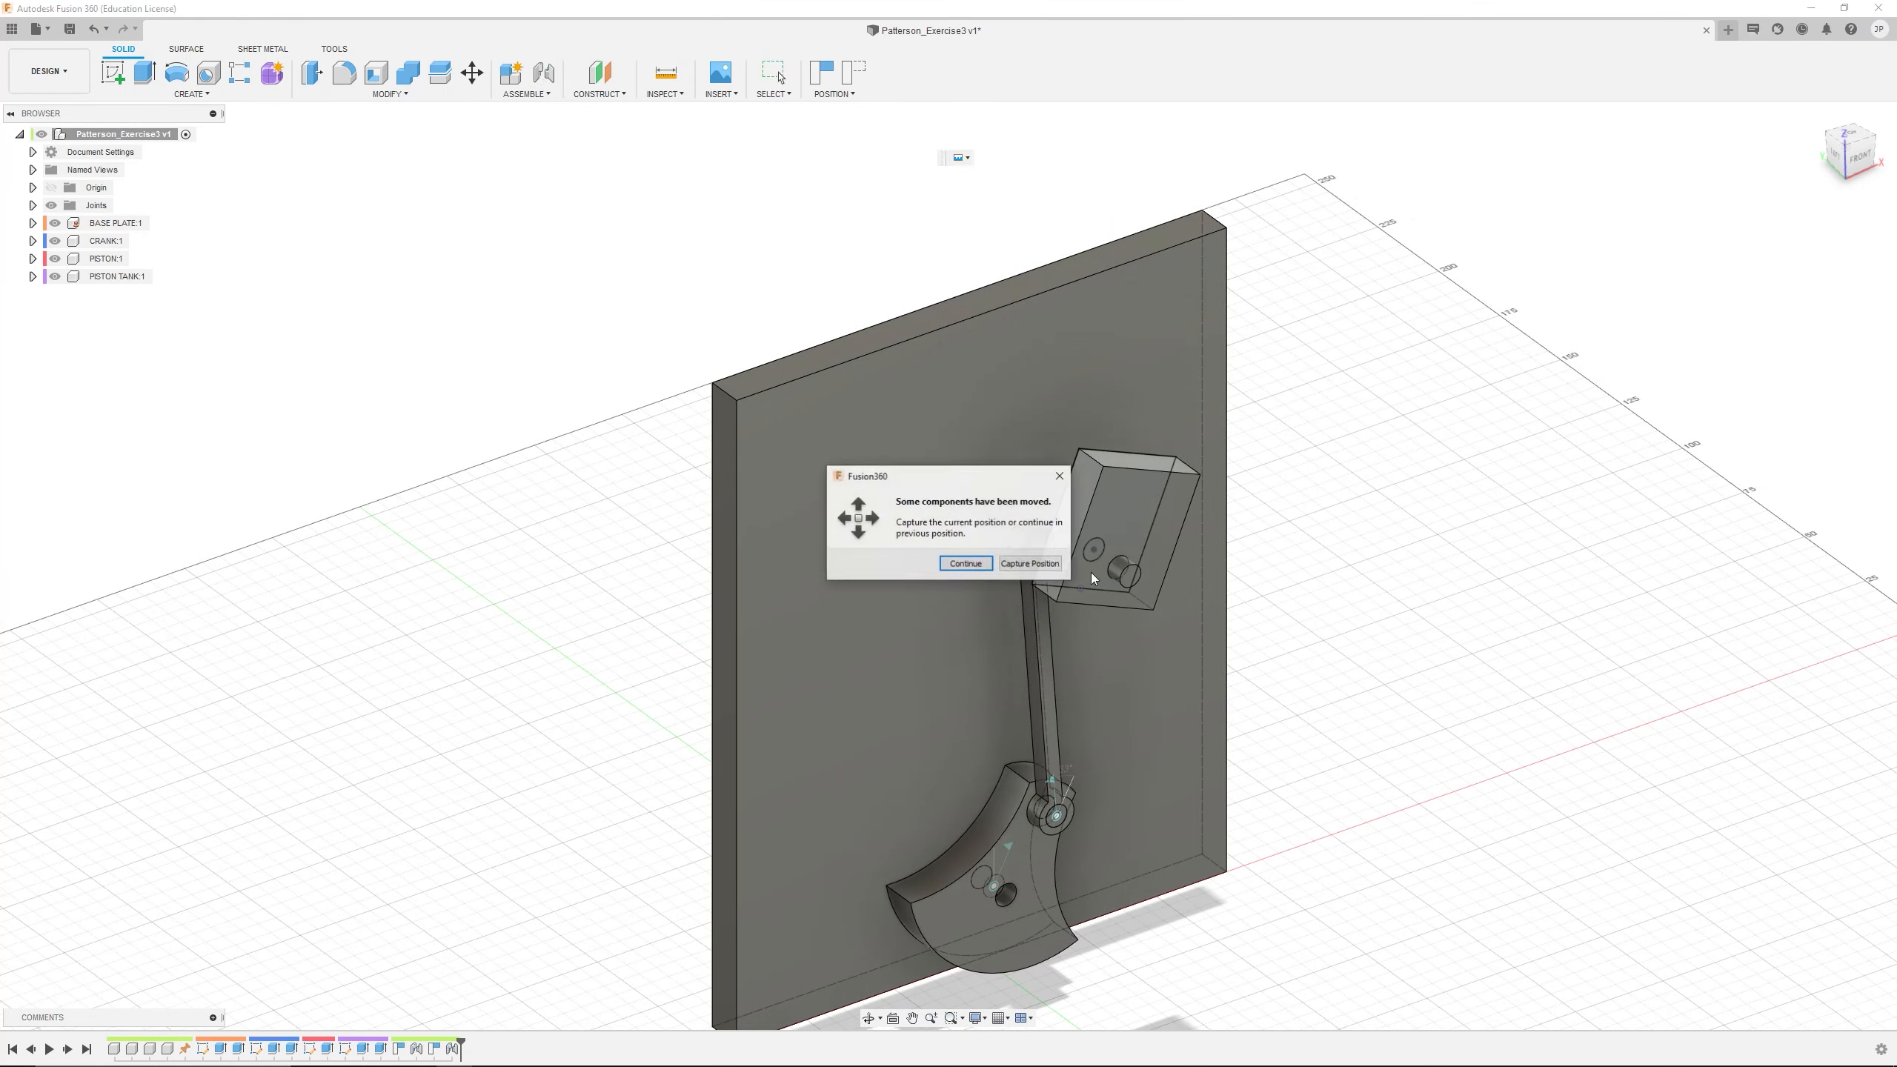
click(1031, 564)
scroll(1136, 576, up, 5)
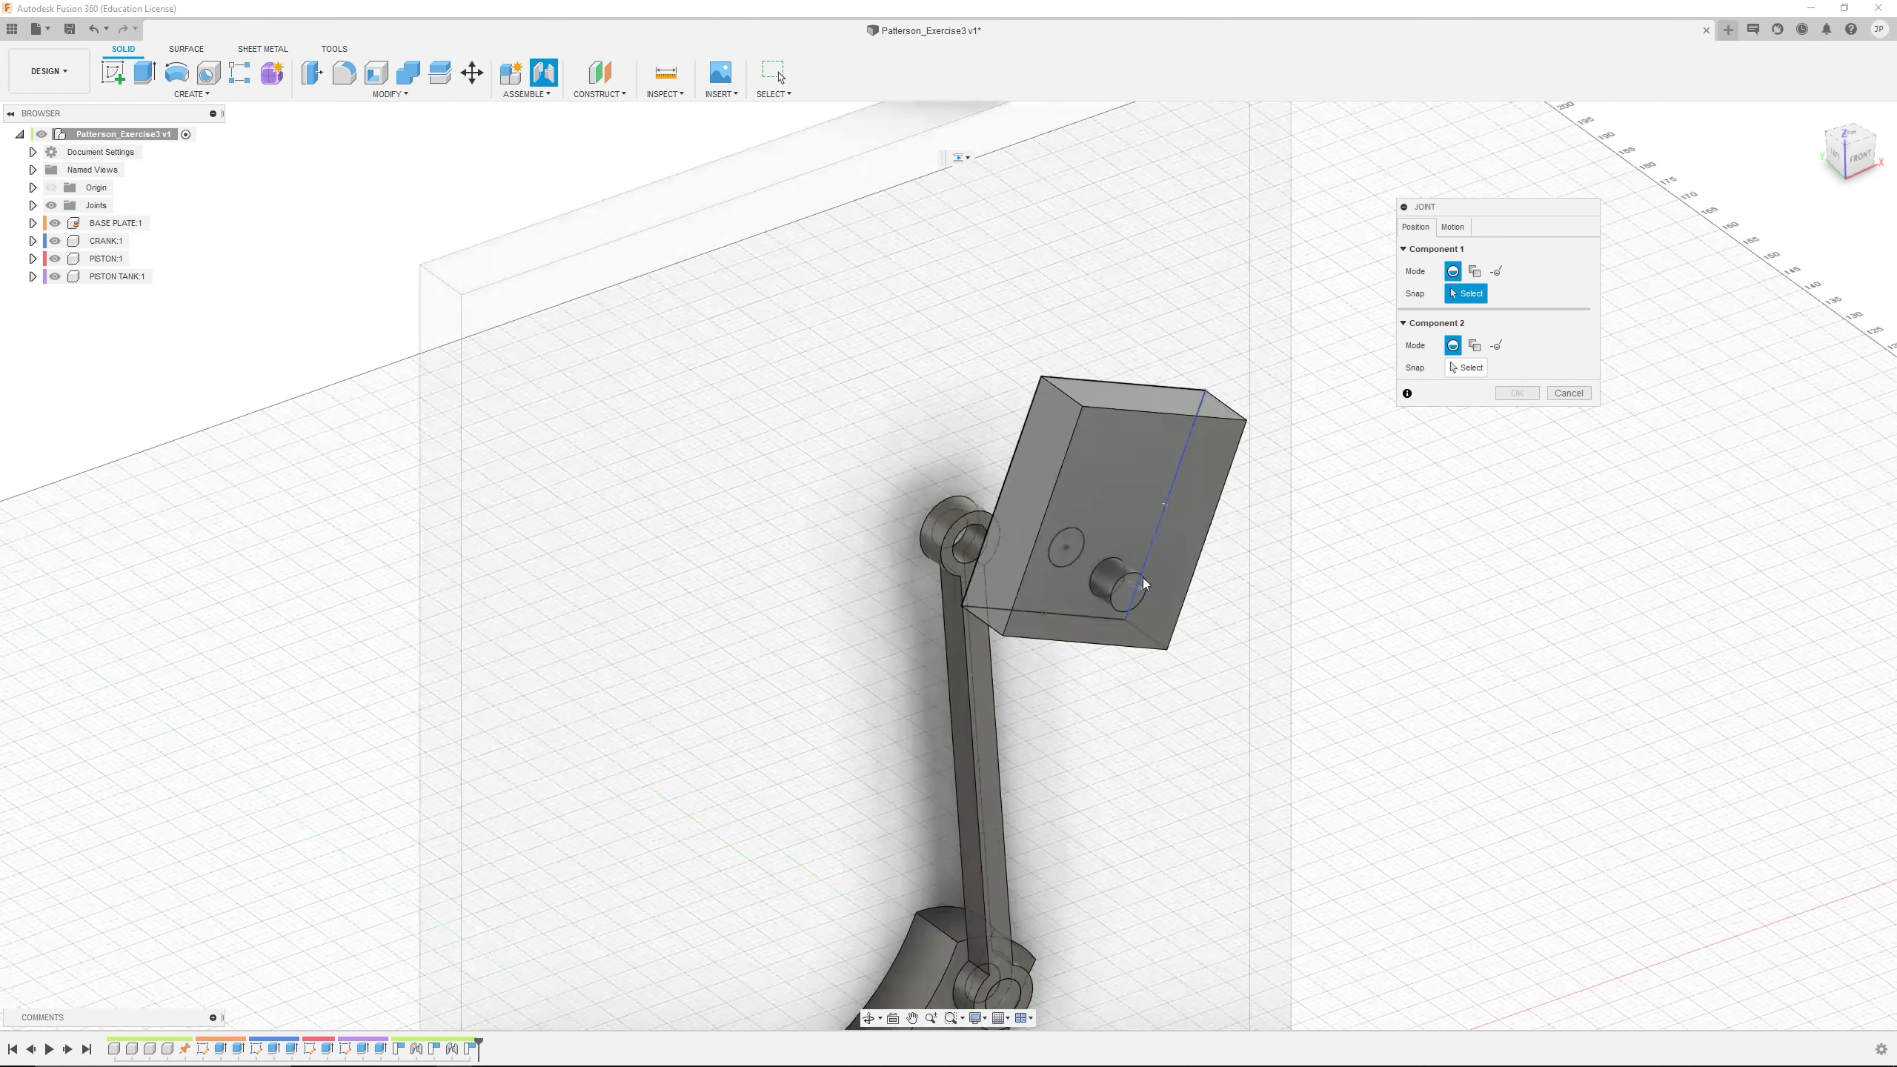
click(1453, 228)
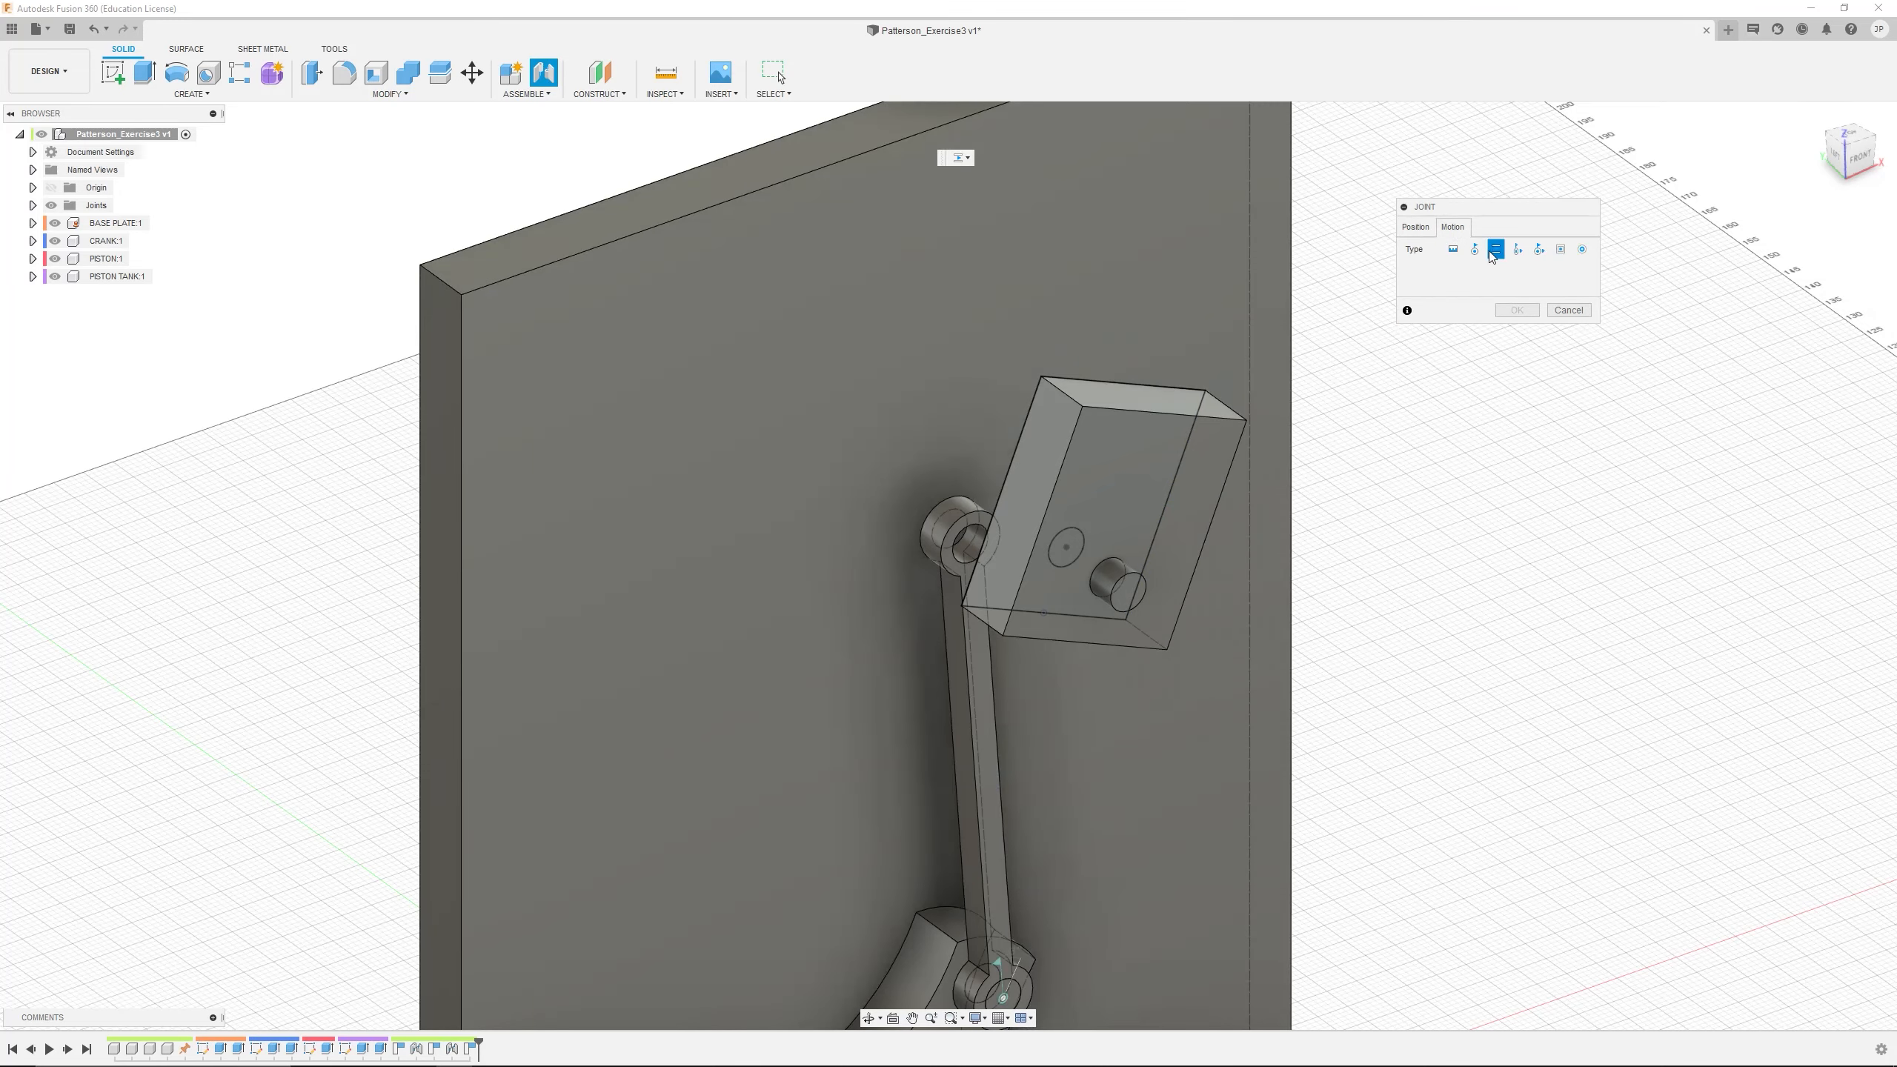
click(1416, 228)
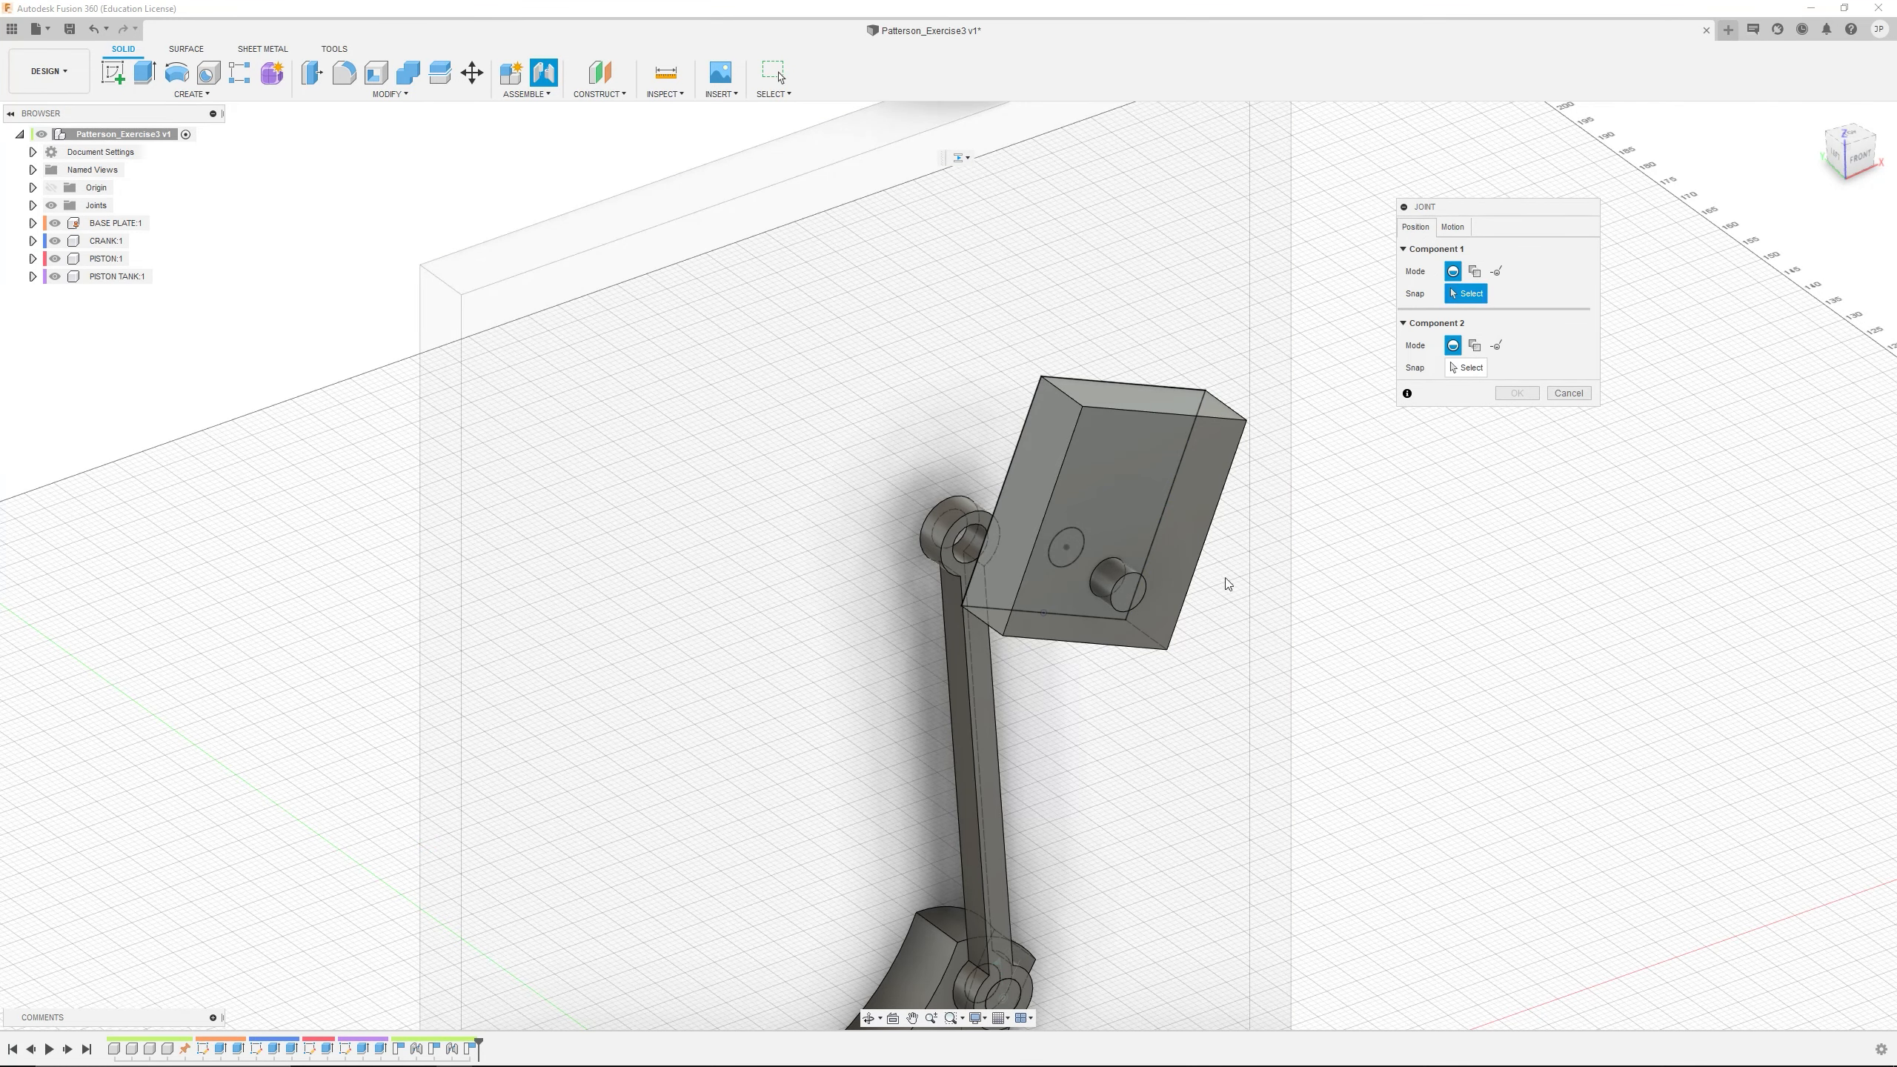
click(1128, 591)
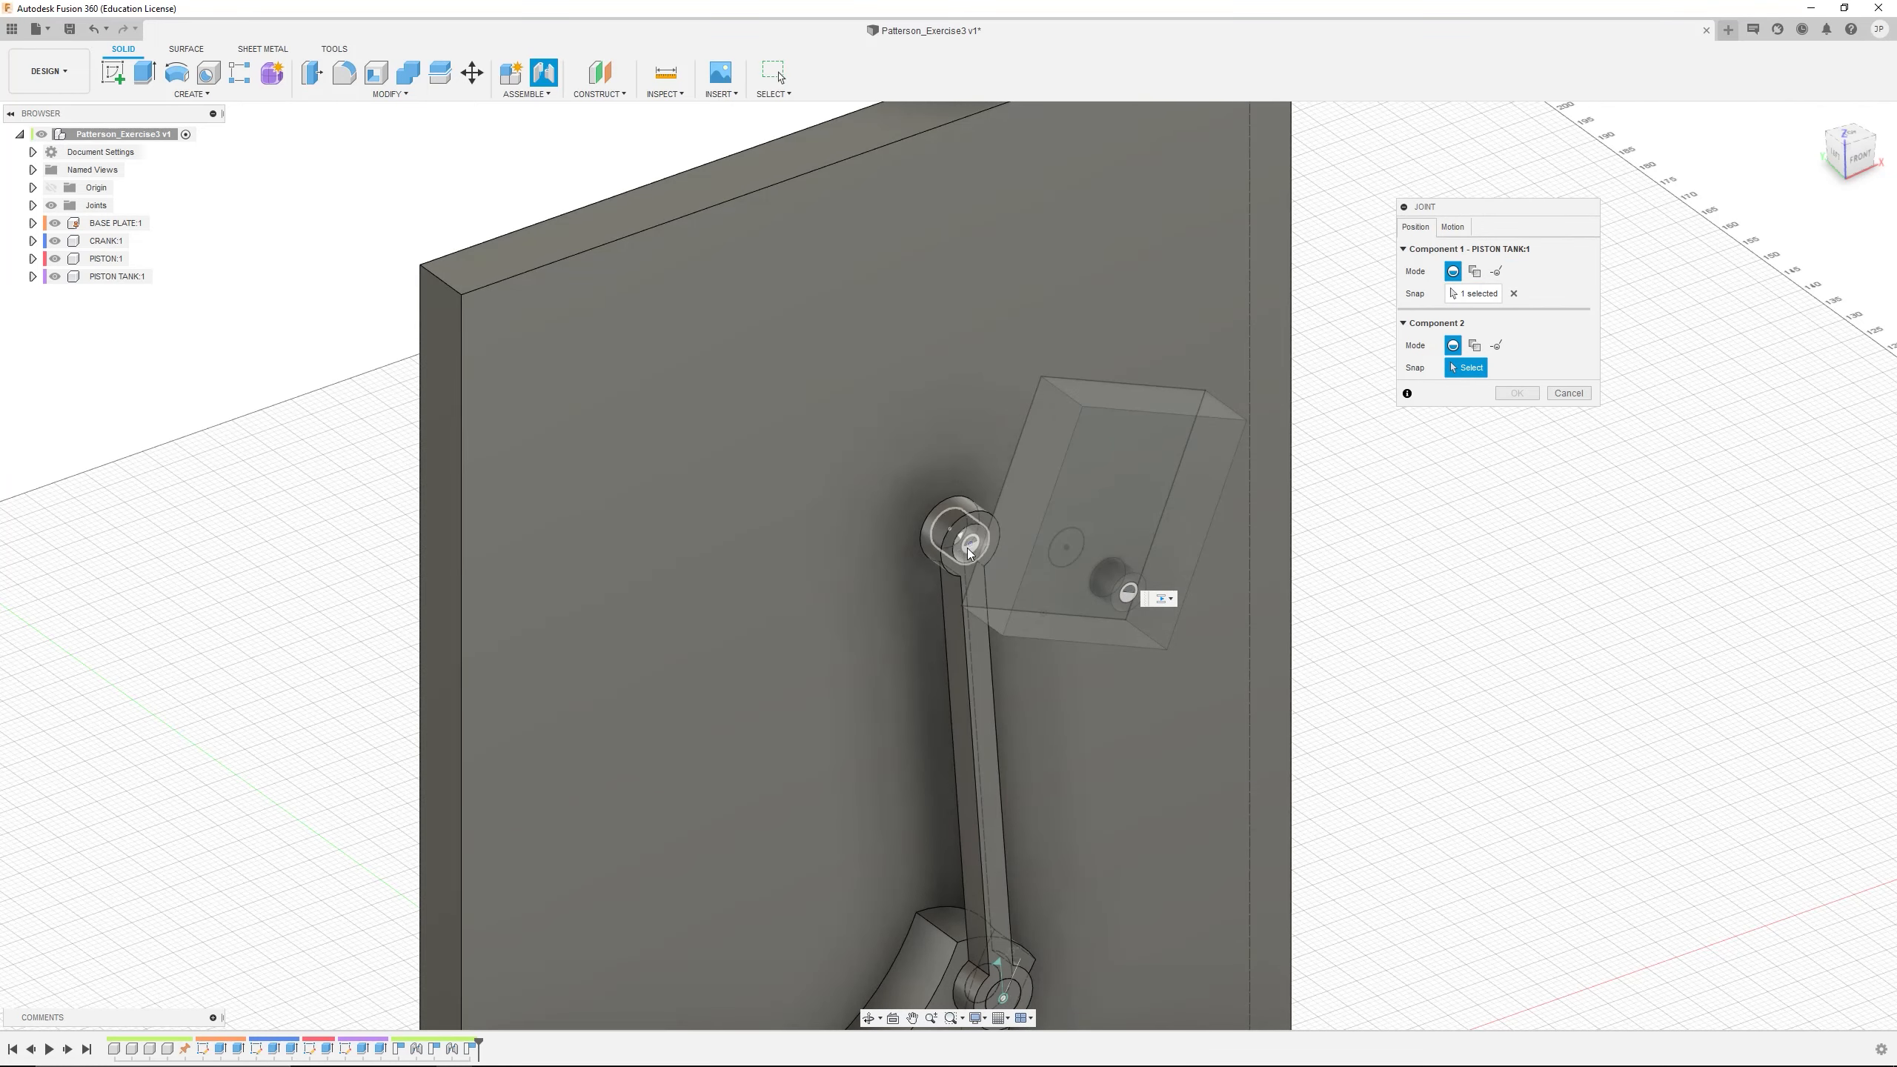
click(972, 552)
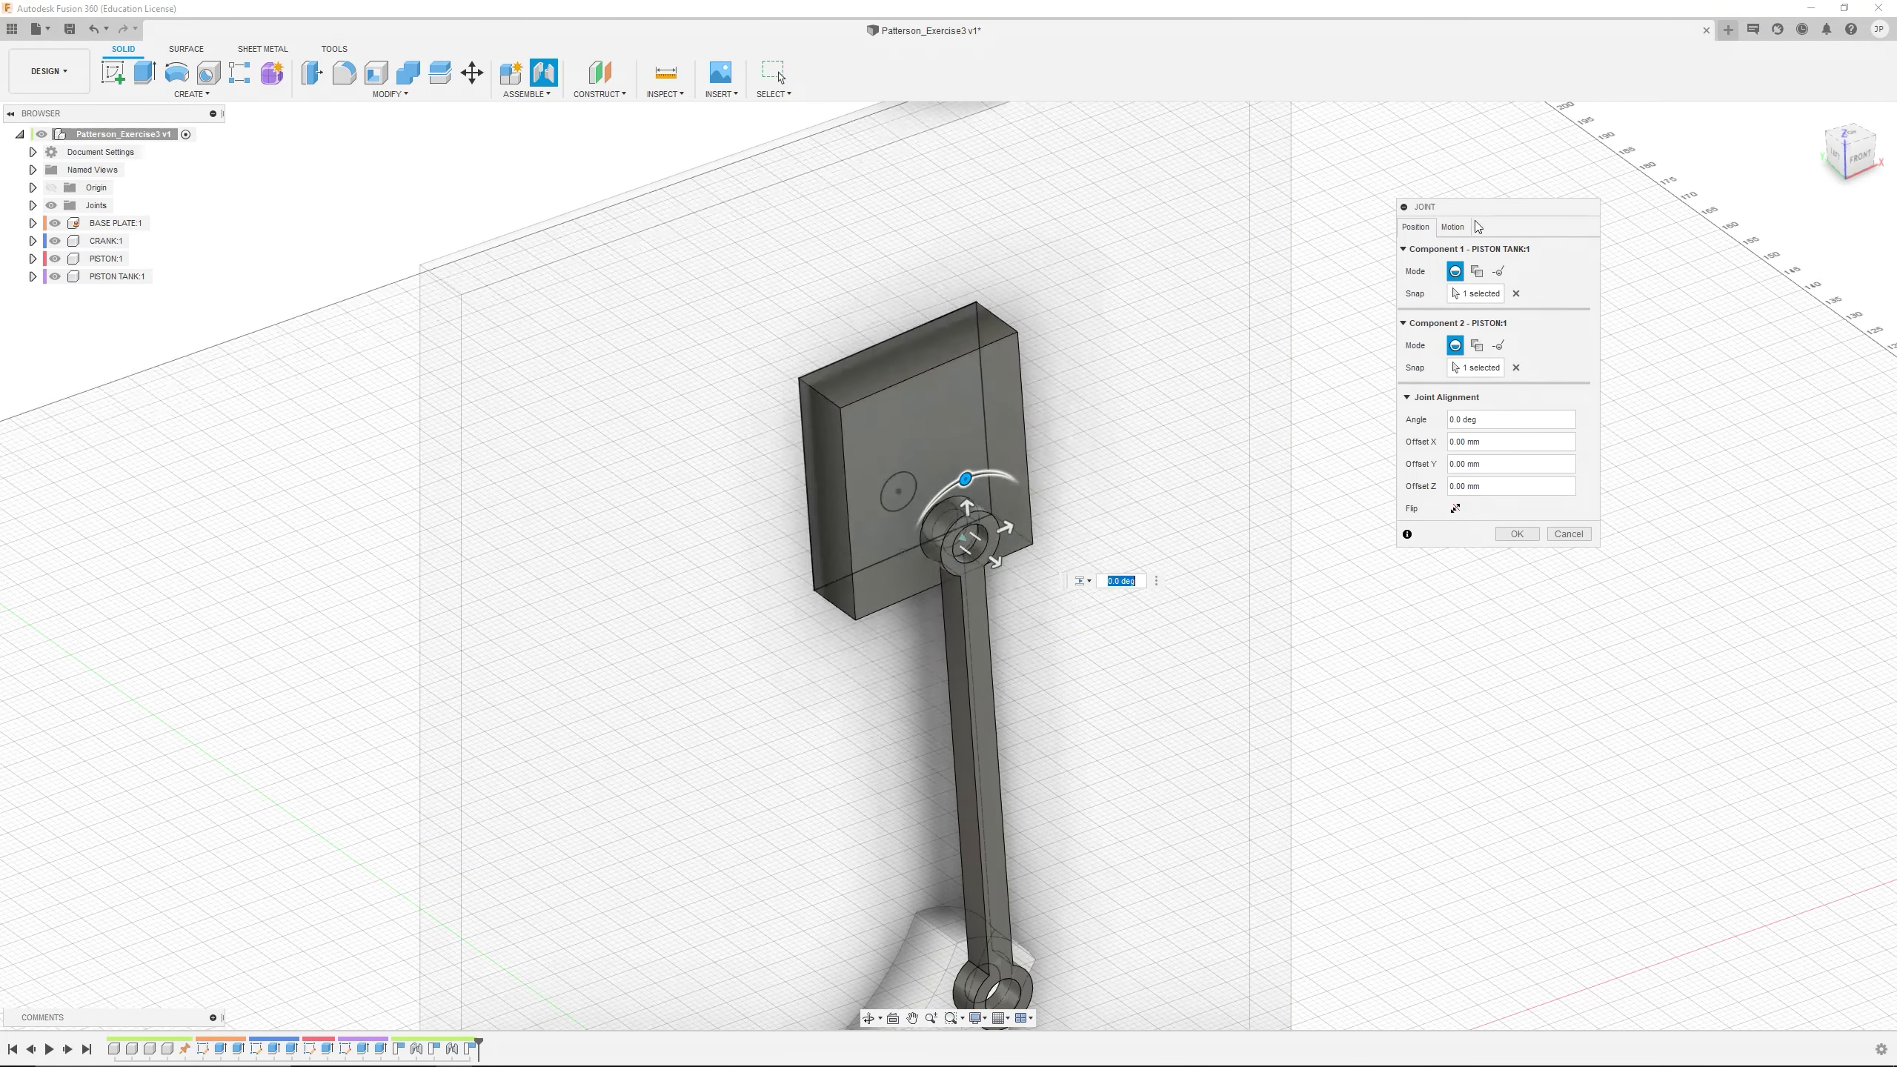
Set the joint's slider motion to Y Axis, keep the default alignment and create the joint
click(1453, 228)
click(1479, 278)
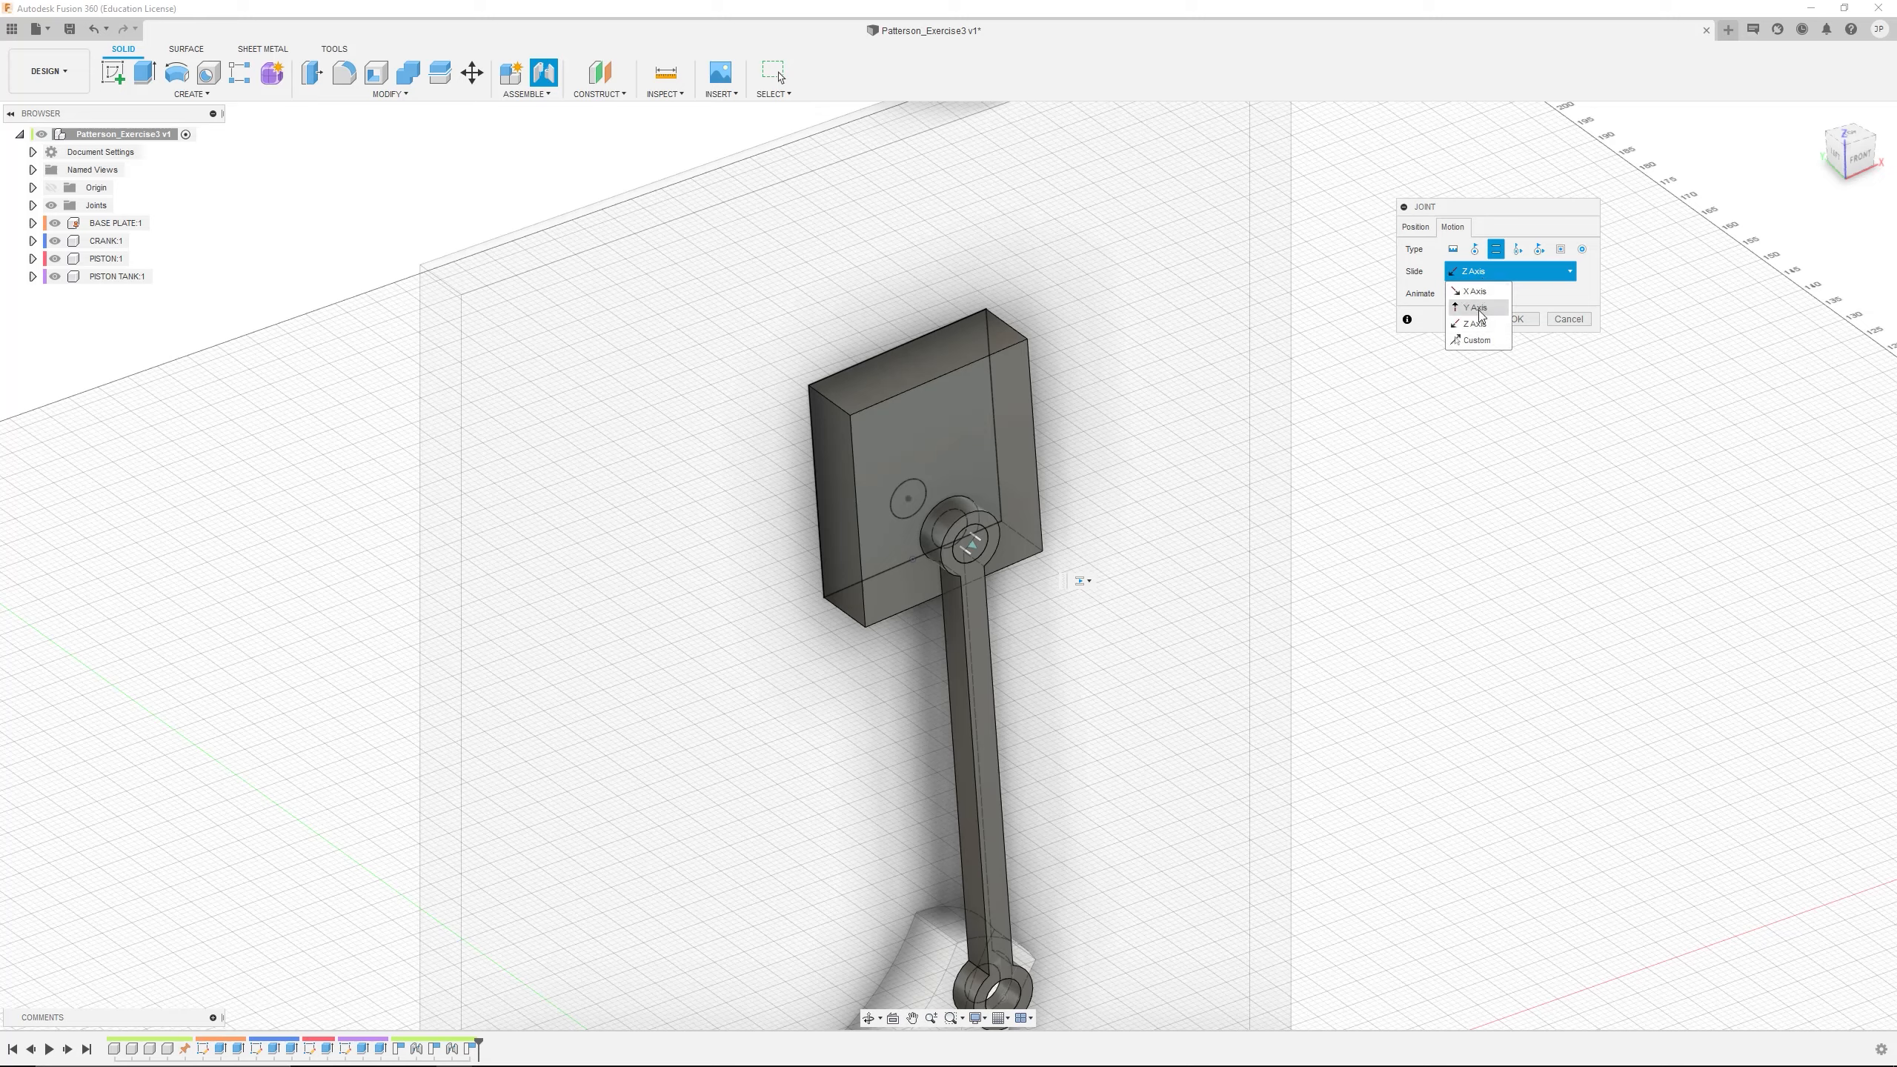
click(1470, 303)
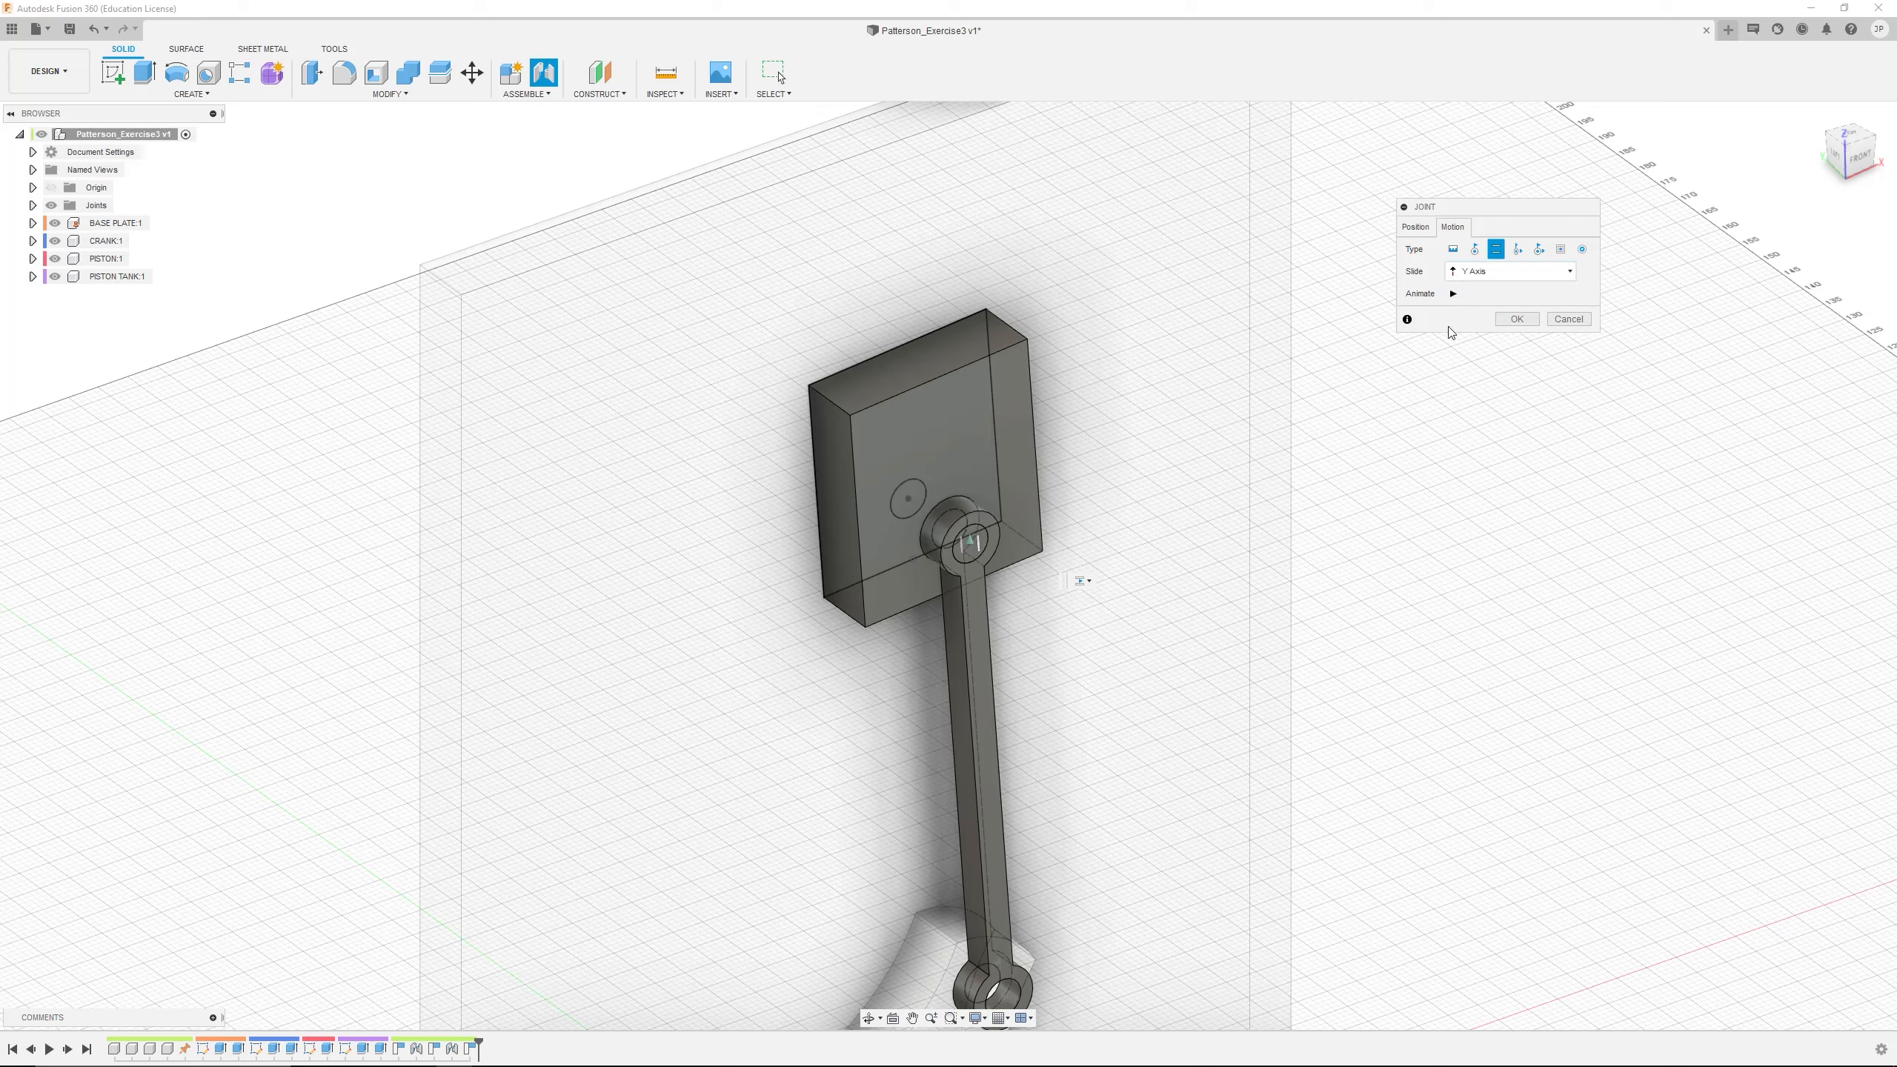
click(1416, 227)
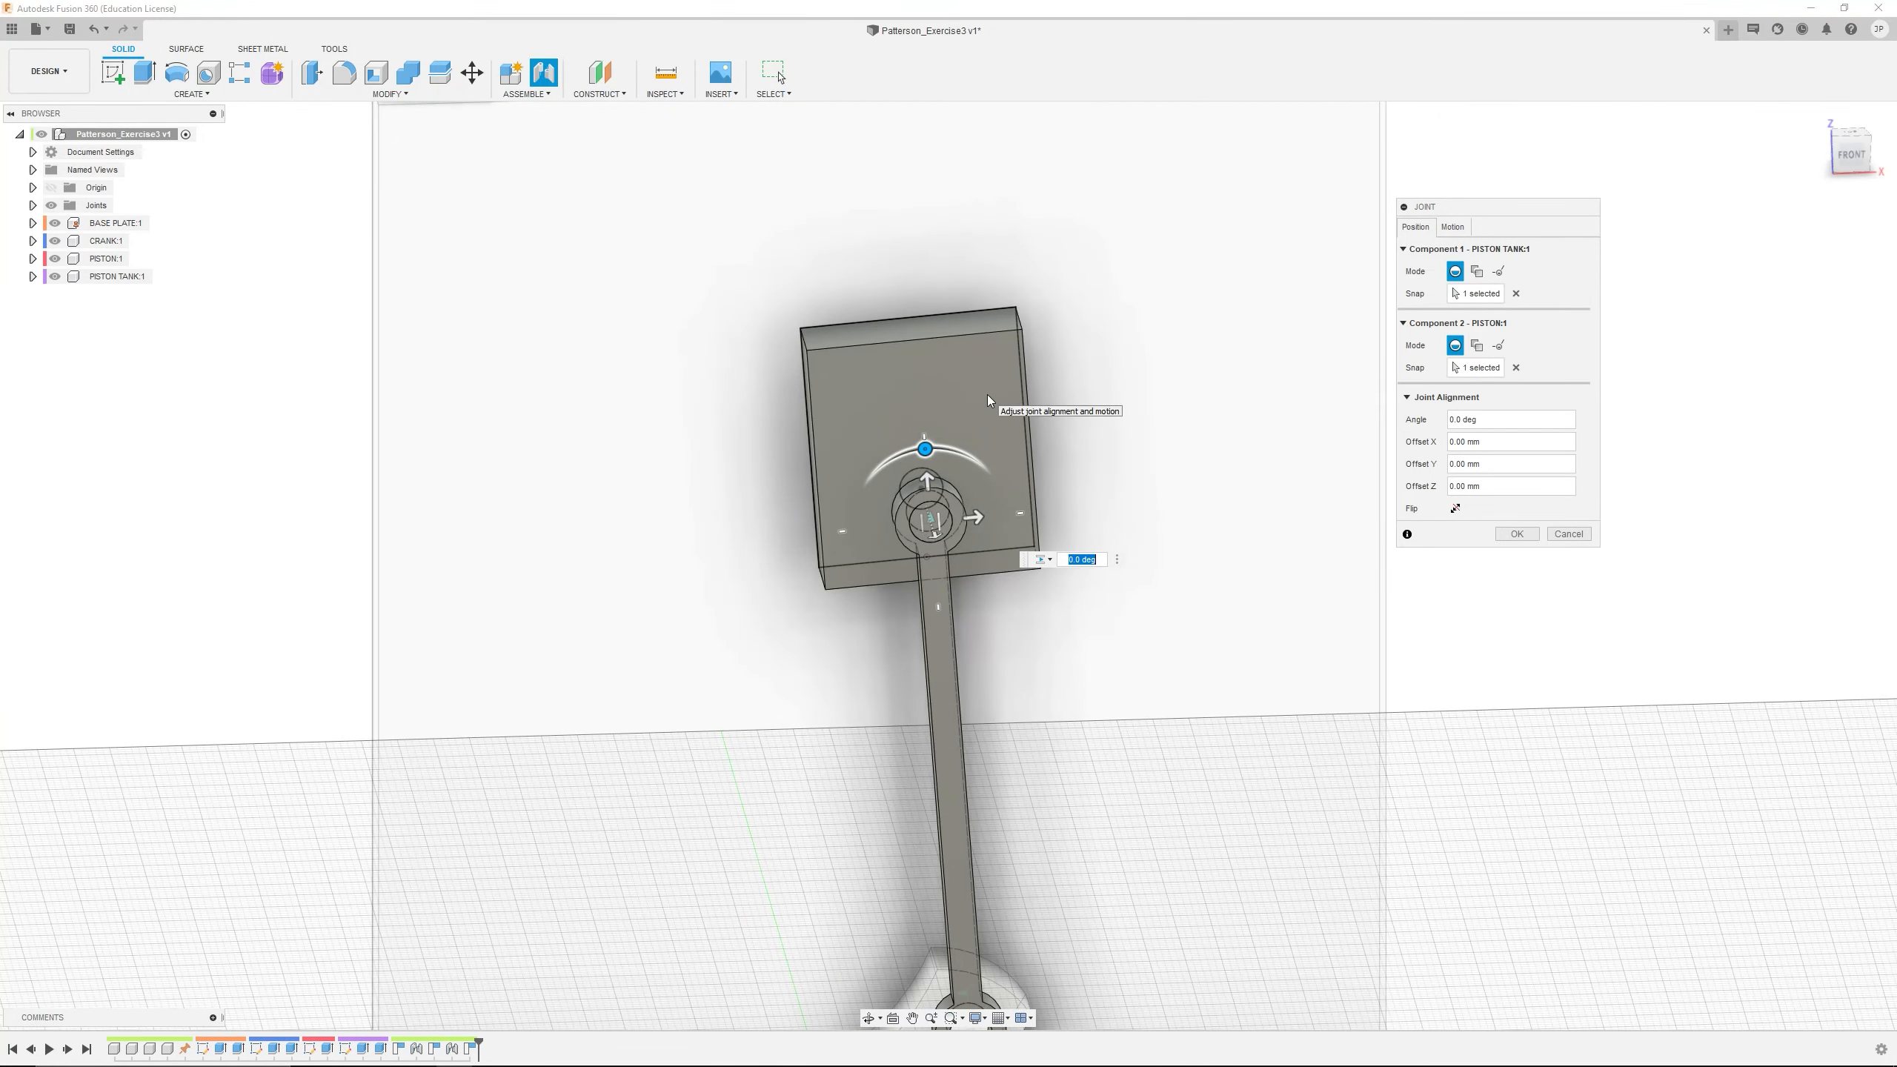
shift+middle_drag(1155, 463, 1144, 434)
scroll(971, 464, down, 4)
scroll(962, 462, up, 1)
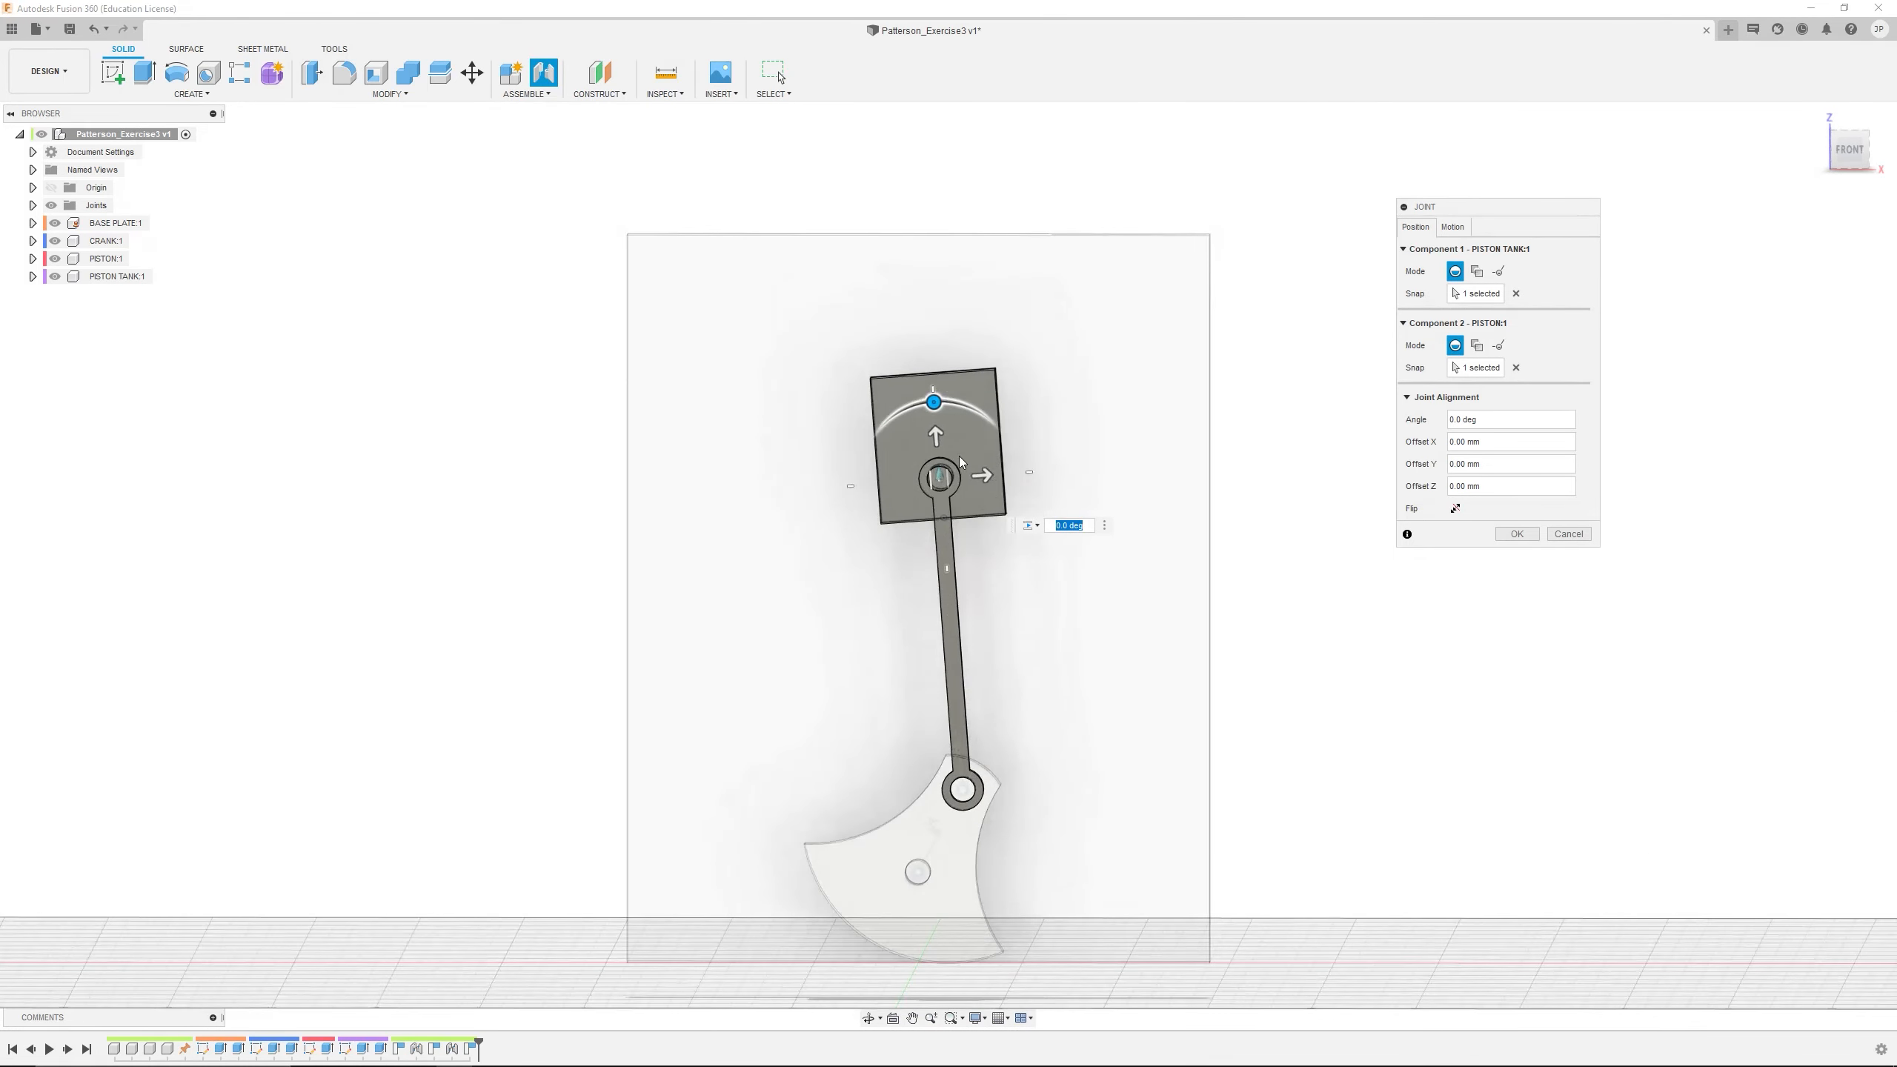
click(1516, 533)
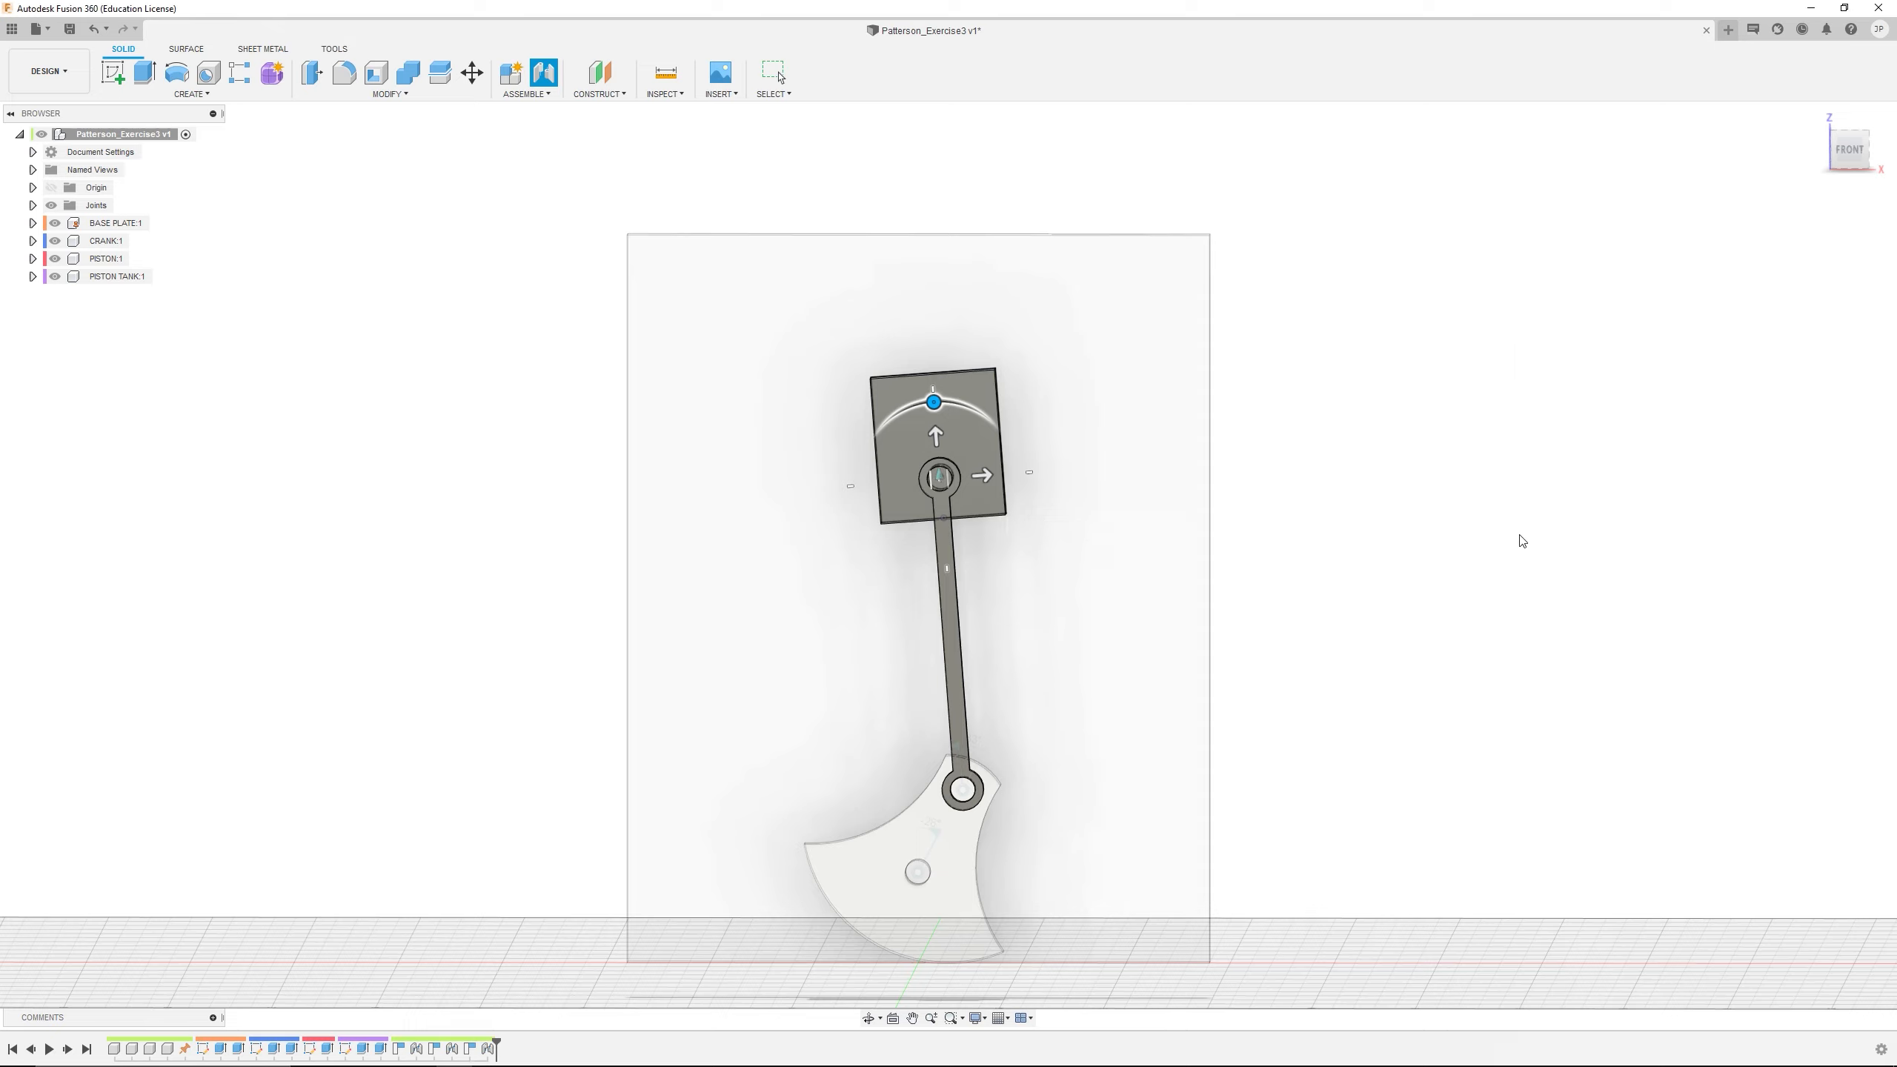
Move the linkage and the PISTON TANK to test the slider joint, examining the gap between pin and hole
mouse_move(923, 922)
mouse_down()
mouse_move(955, 884)
mouse_move(972, 795)
mouse_move(1035, 939)
mouse_move(925, 907)
mouse_up()
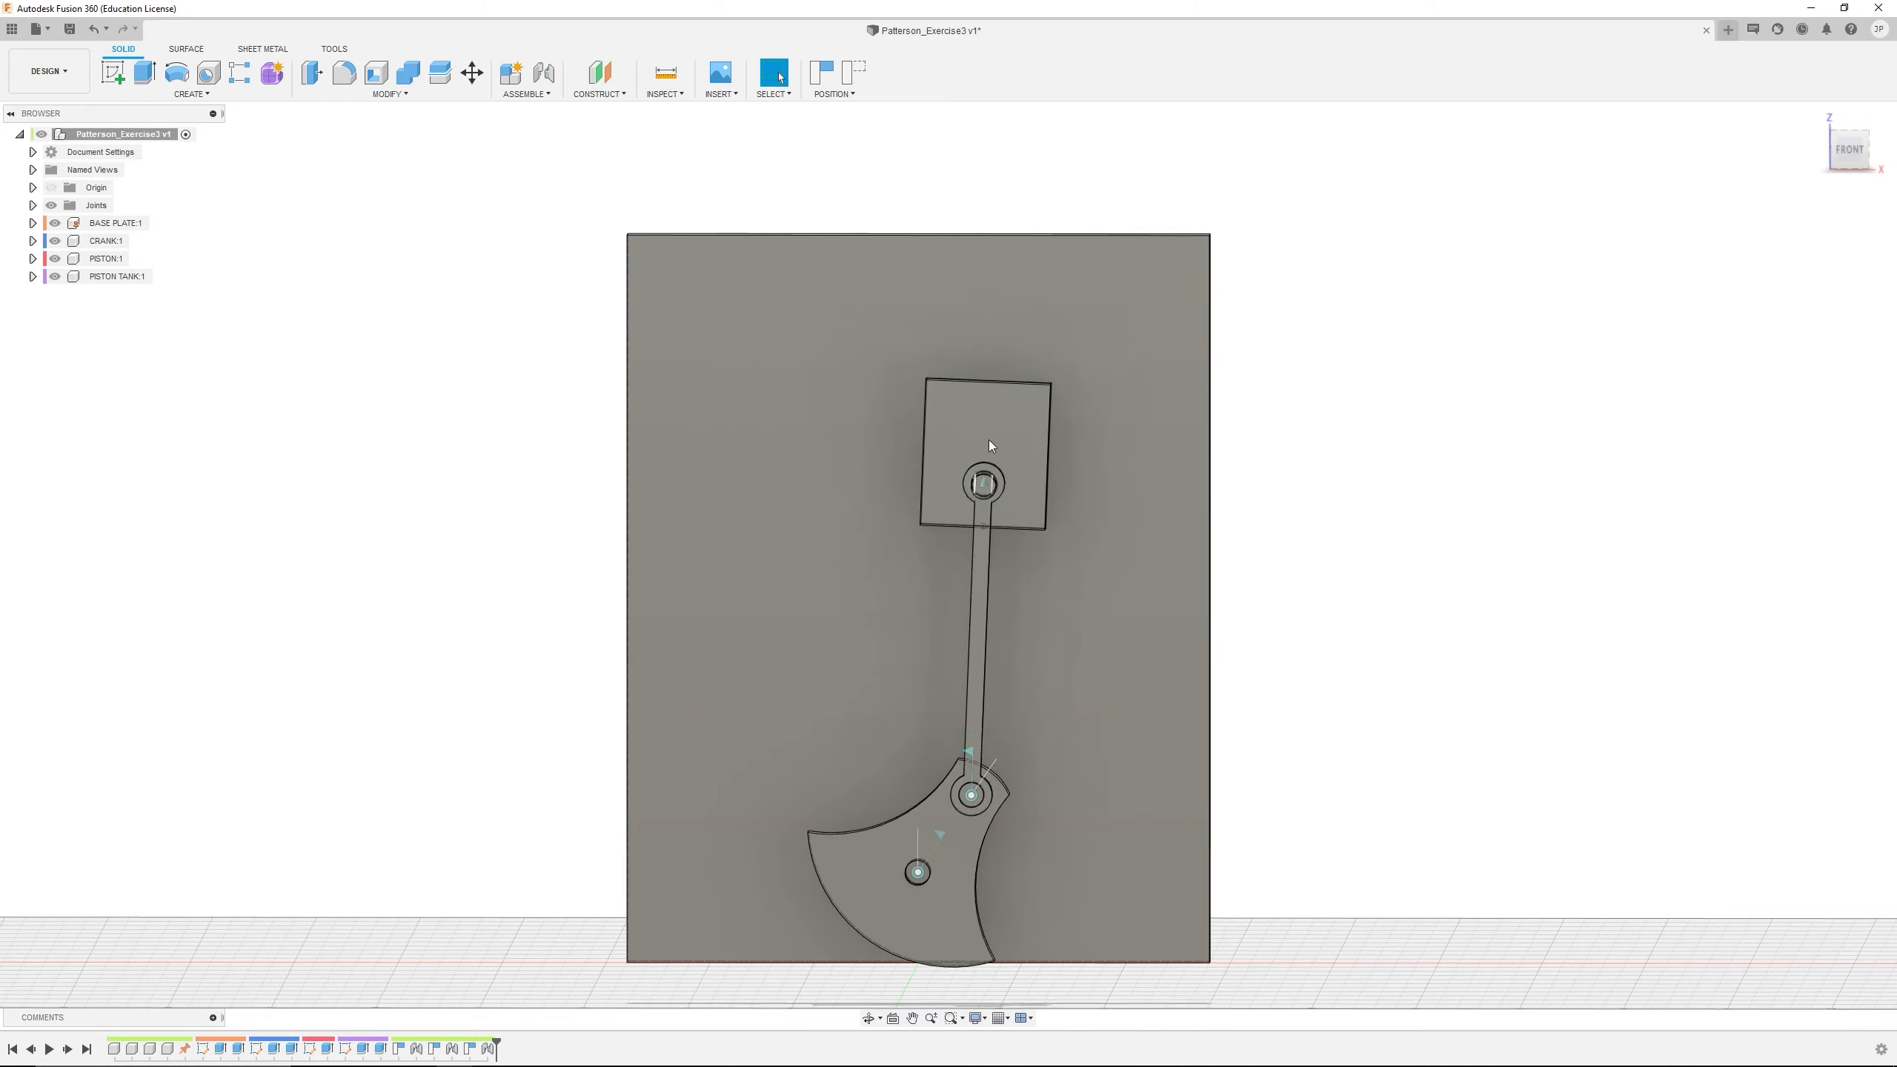
drag(989, 446, 932, 348)
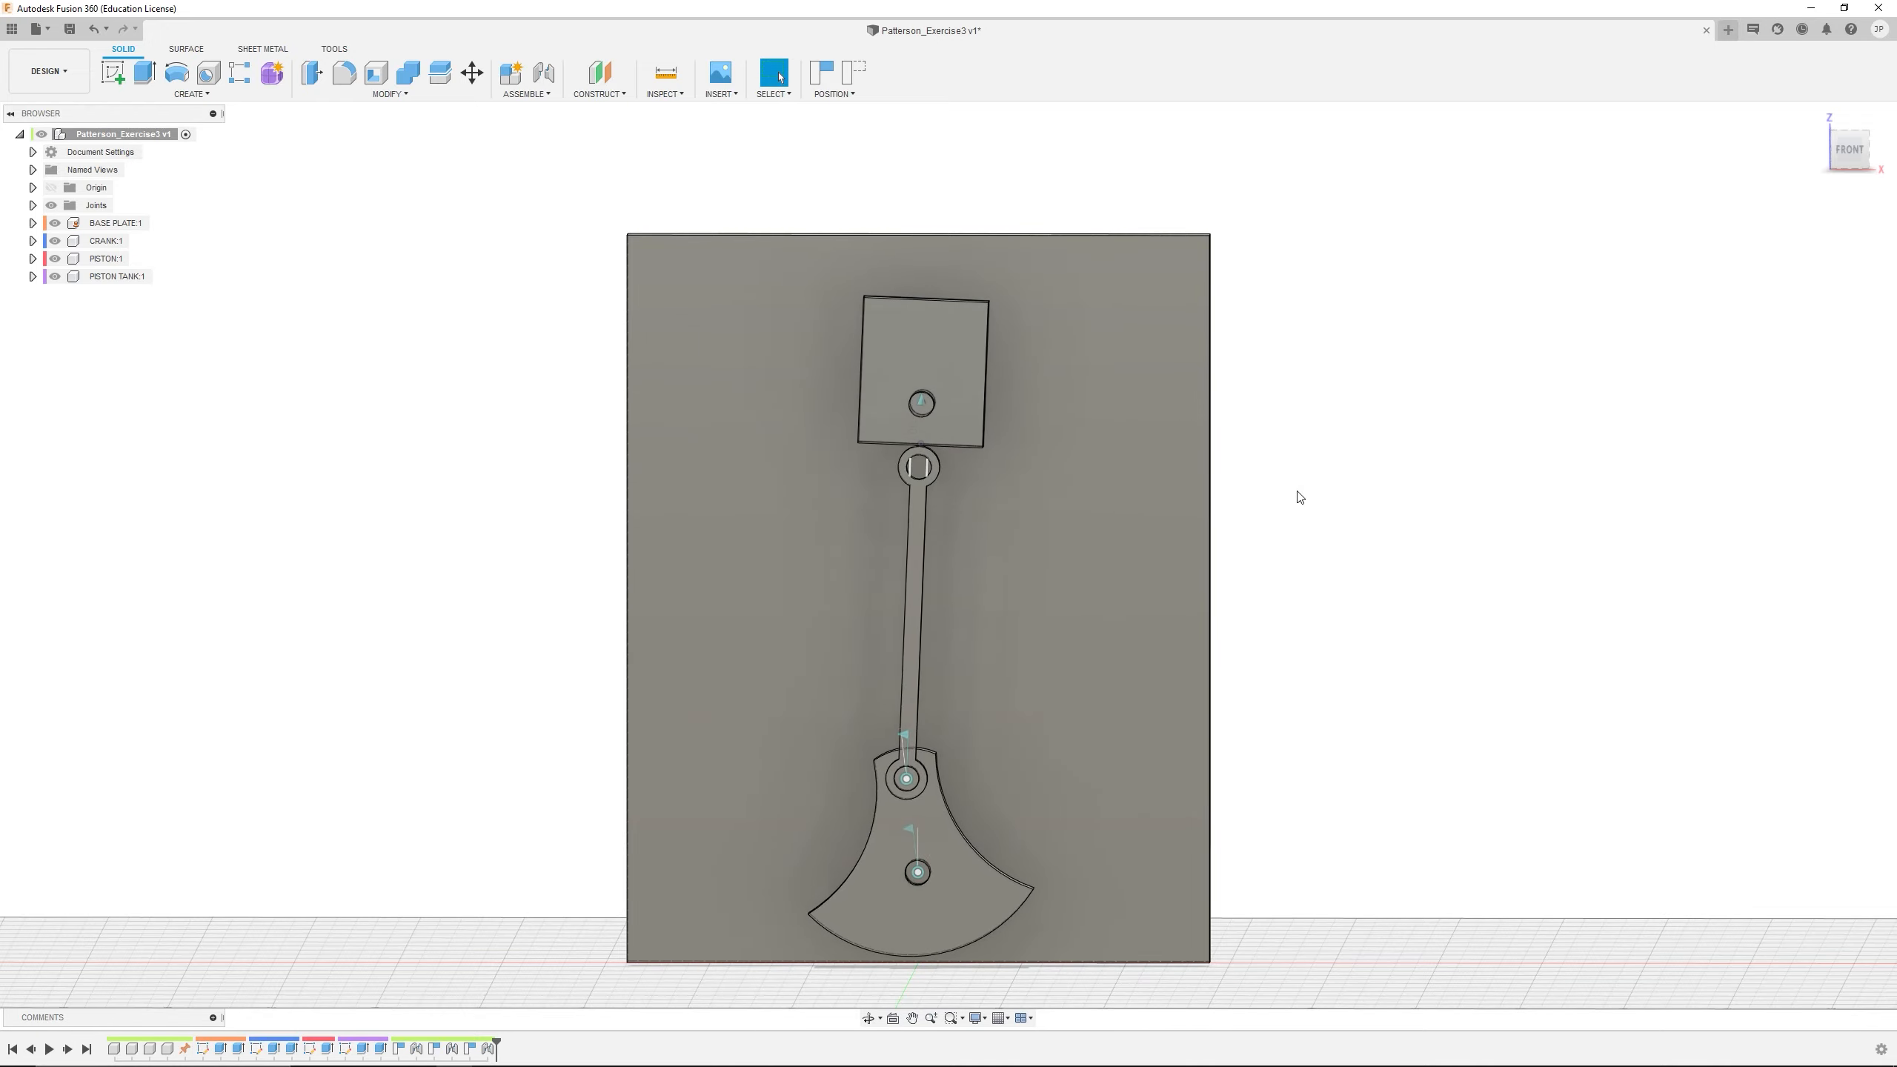
scroll(948, 449, up, 3)
shift+middle_drag(949, 449, 980, 407)
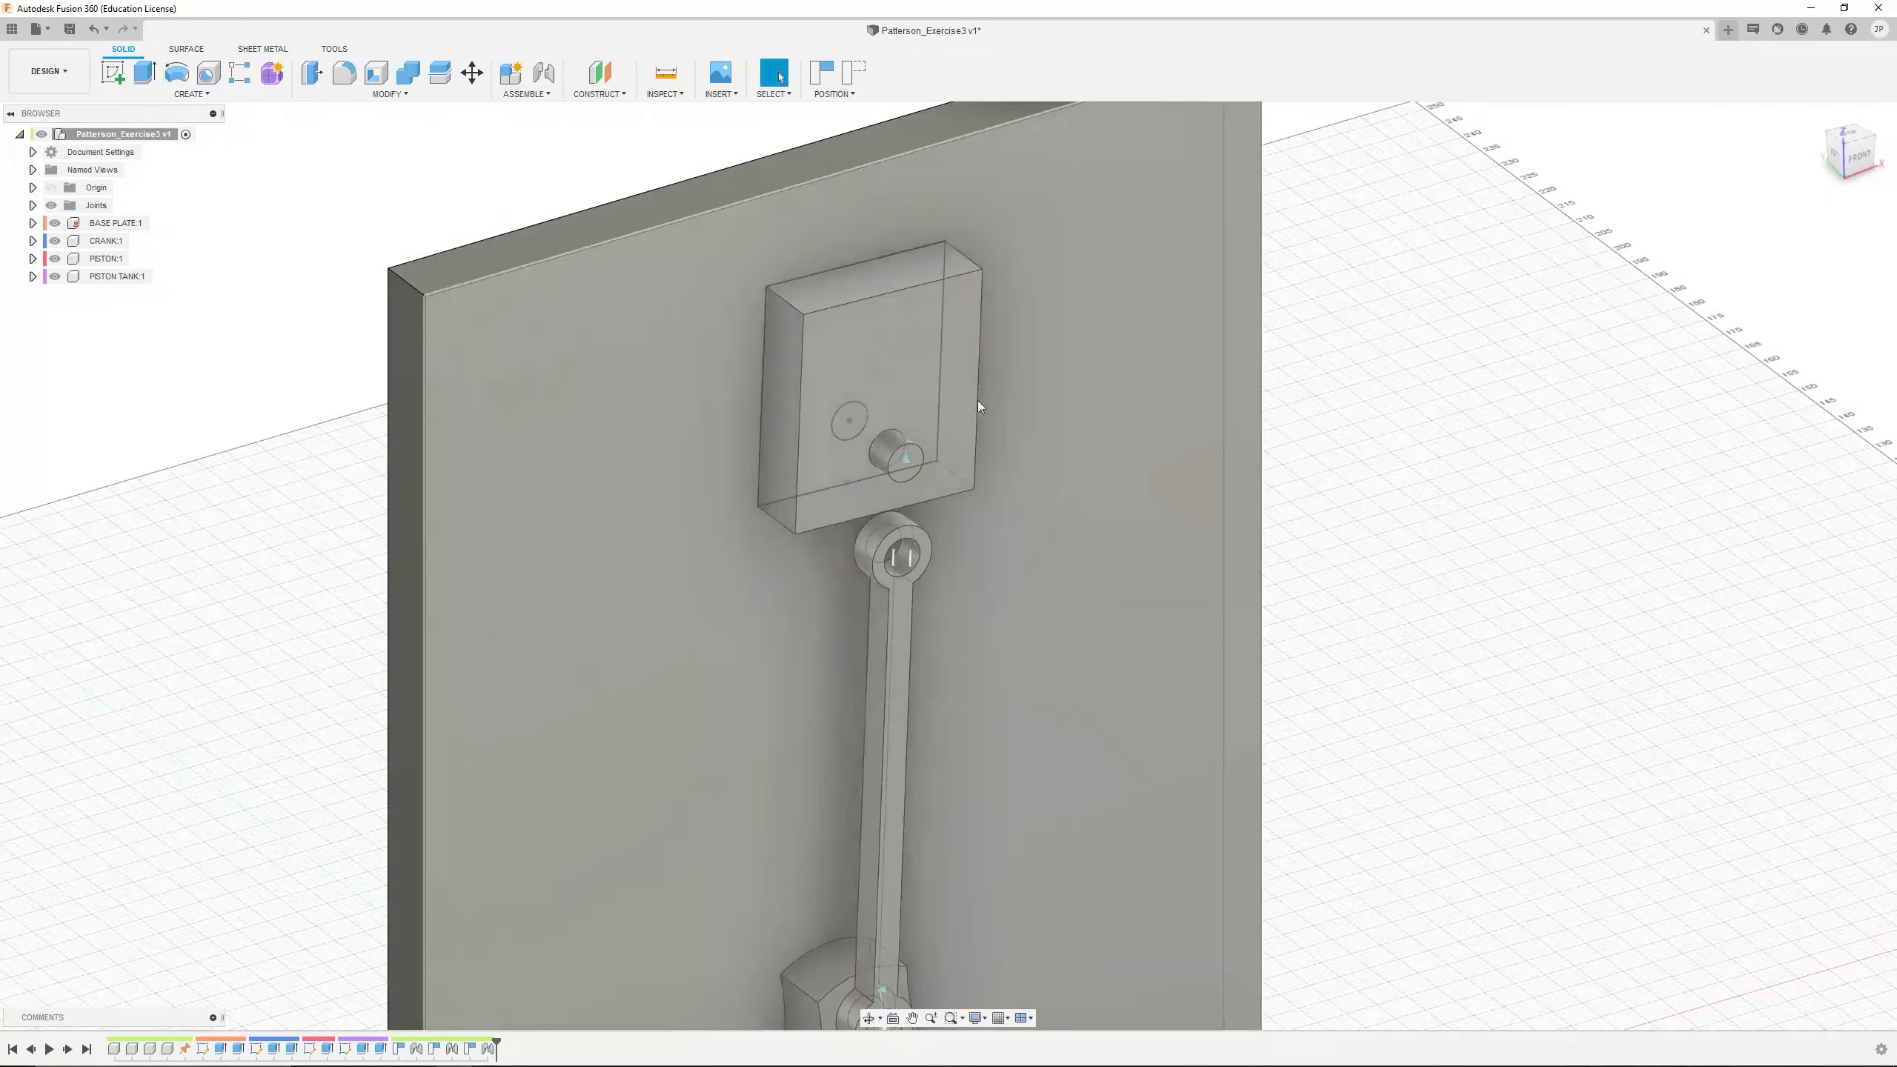
scroll(907, 564, up, 3)
drag(931, 535, 874, 544)
scroll(890, 362, down, 5)
mouse_move(901, 314)
shift+middle_down()
mouse_move(919, 345)
mouse_move(927, 297)
shift+middle_up()
middle_drag(926, 298, 928, 356)
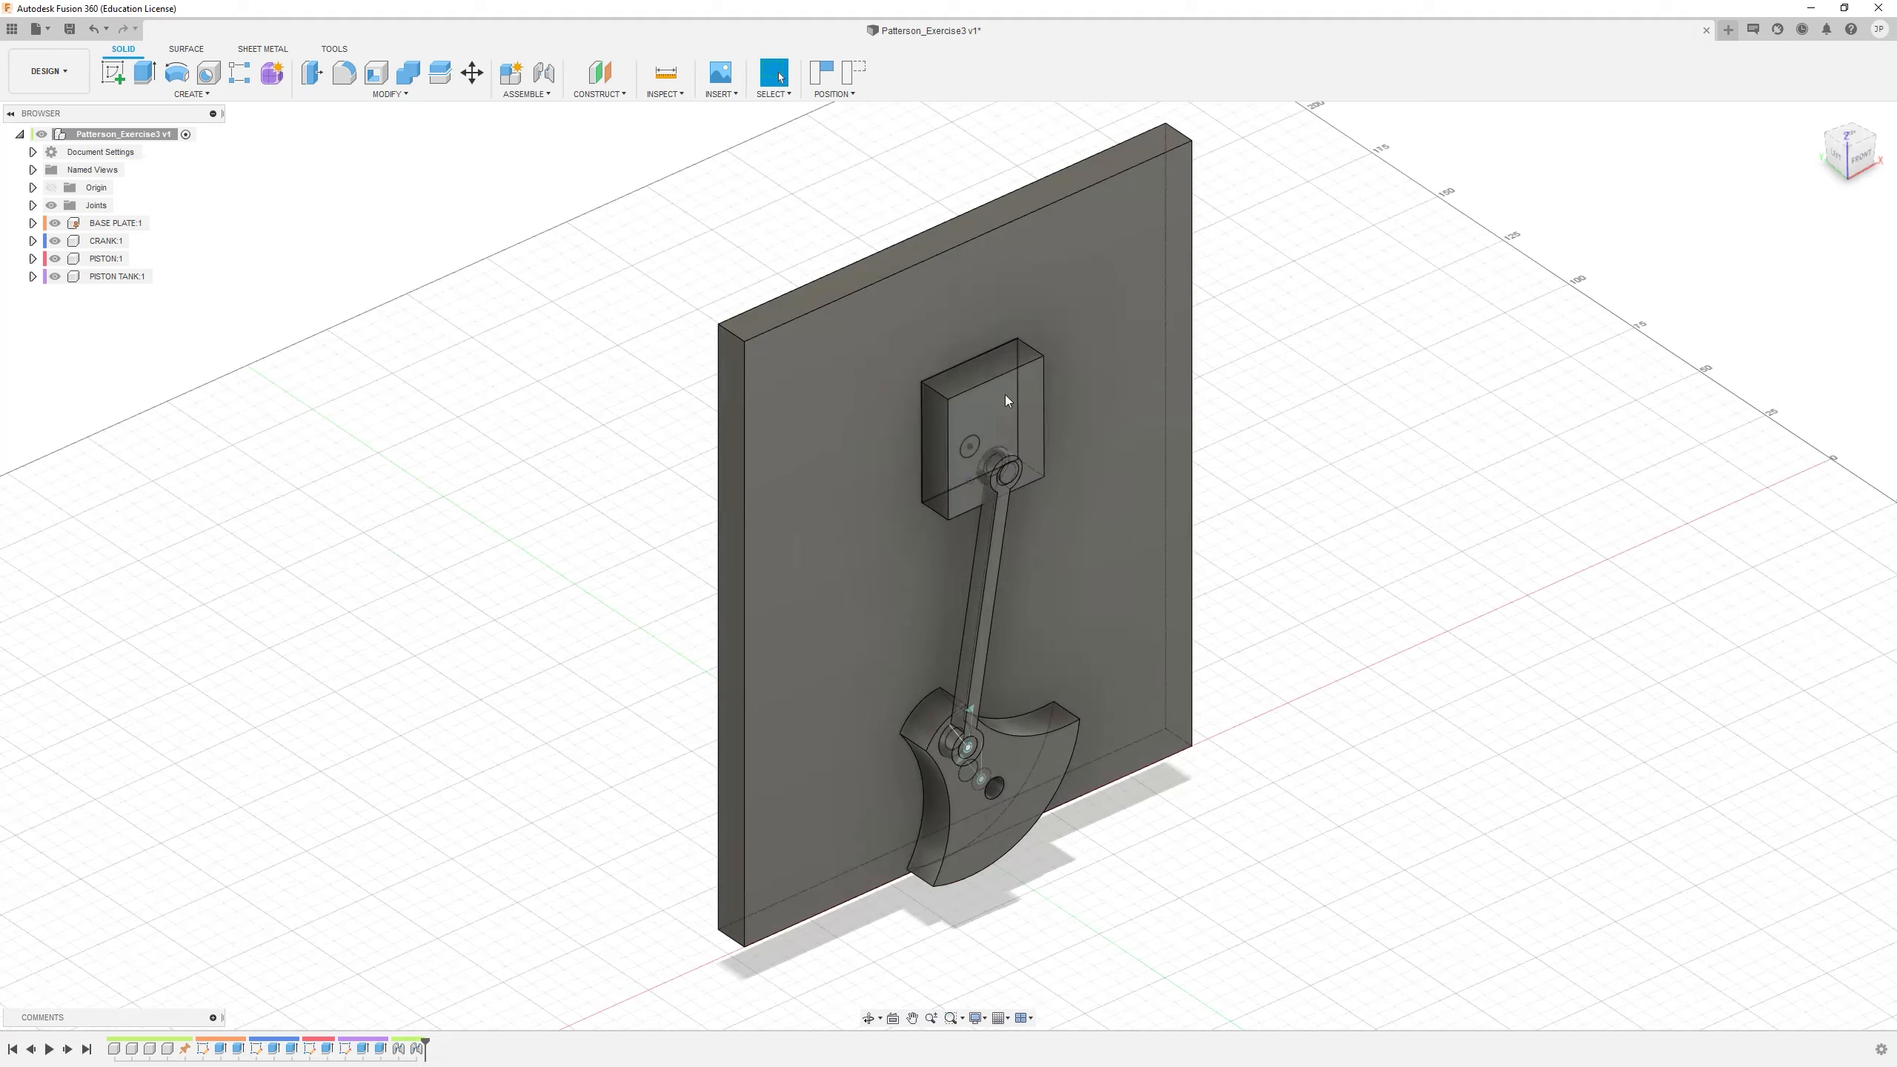
Remove the joint between PISTON TANK and PISTON and the captured positions from the design history
drag(1007, 398, 1035, 370)
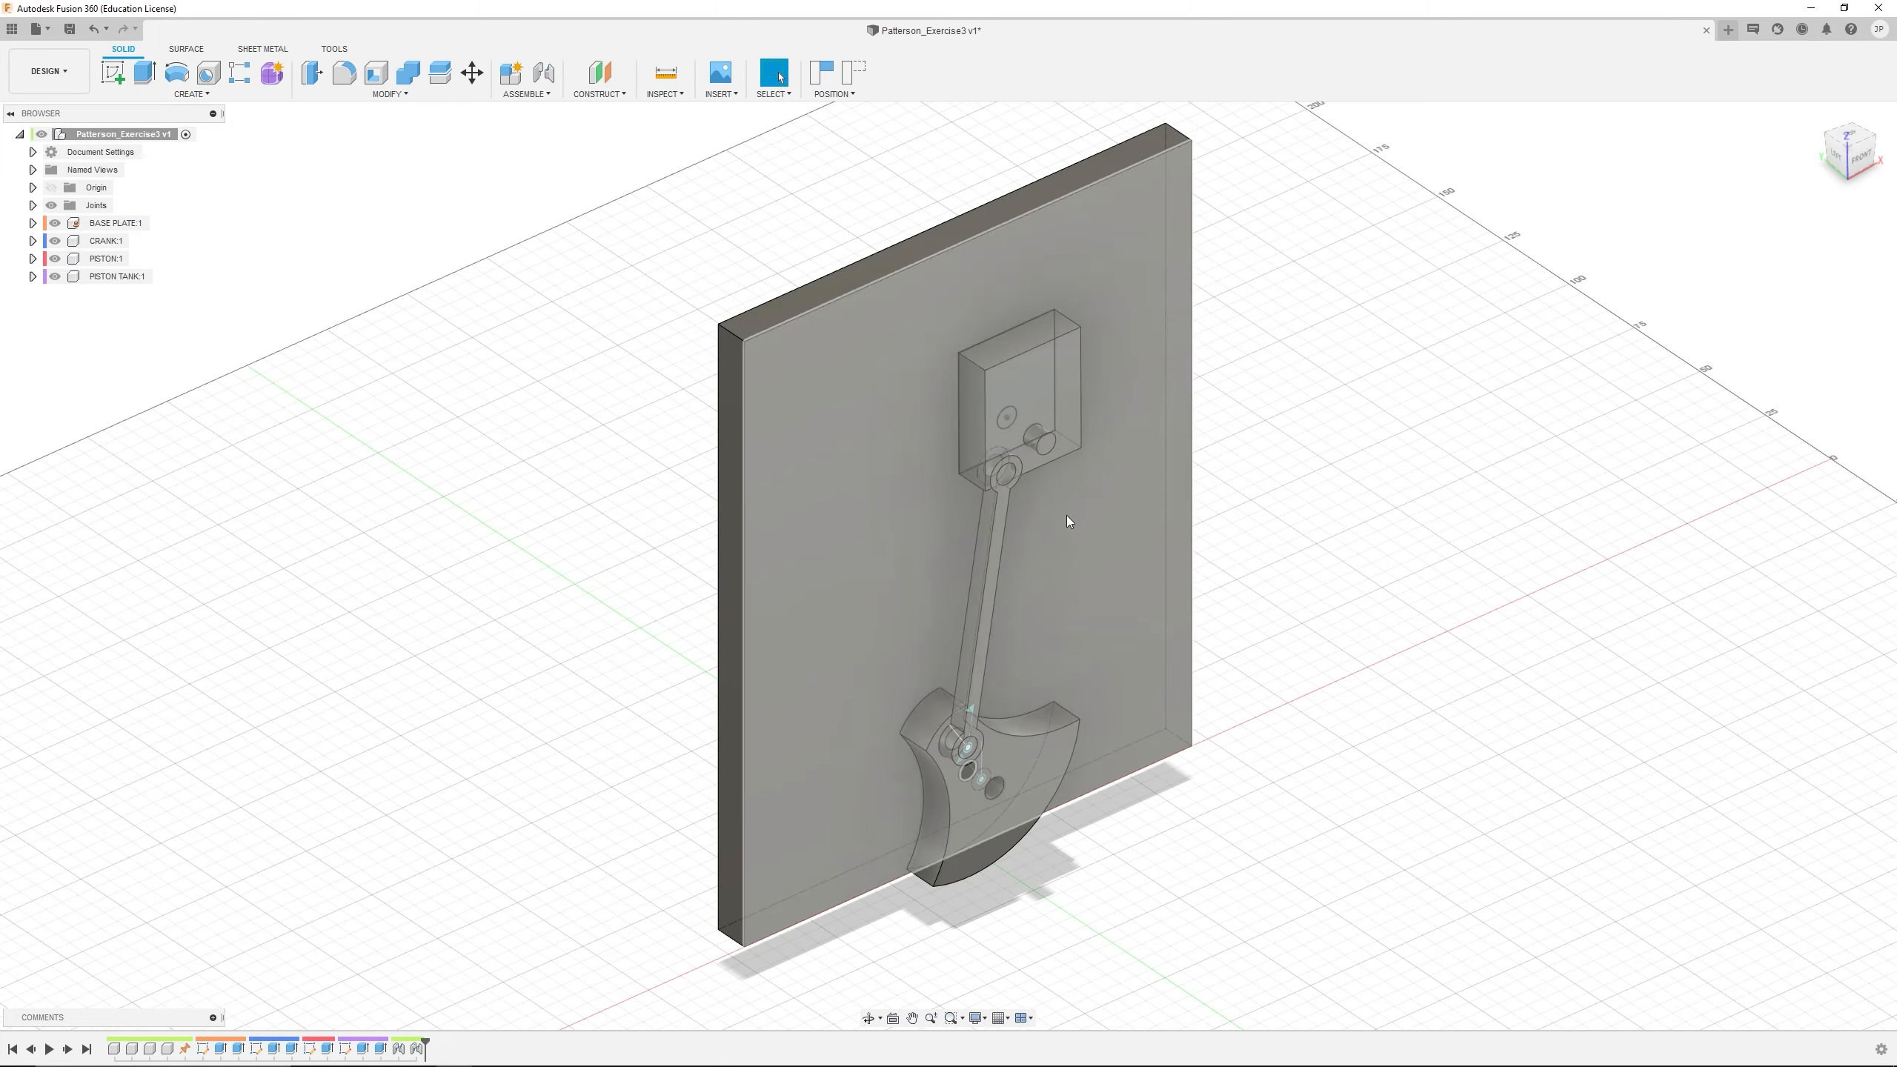
shift+middle_drag(1071, 526, 1374, 618)
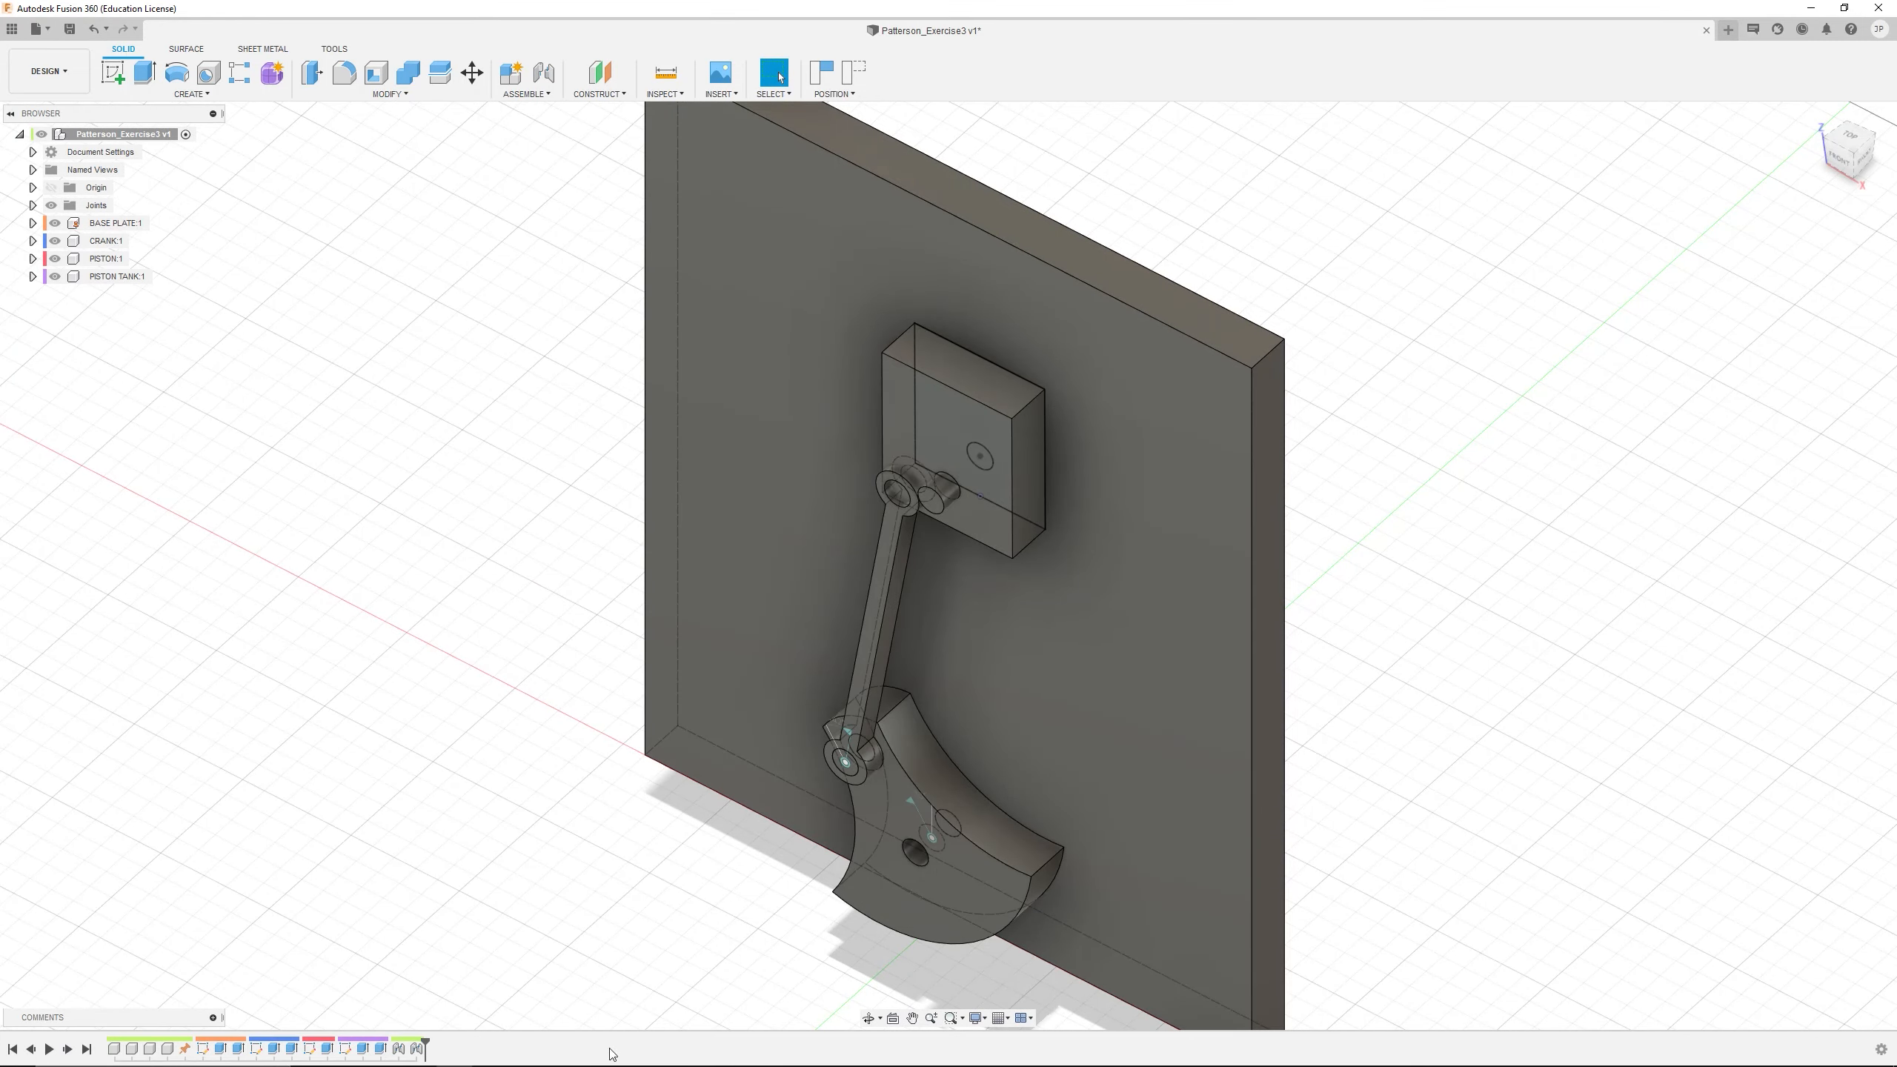
scroll(1338, 756, down, 8)
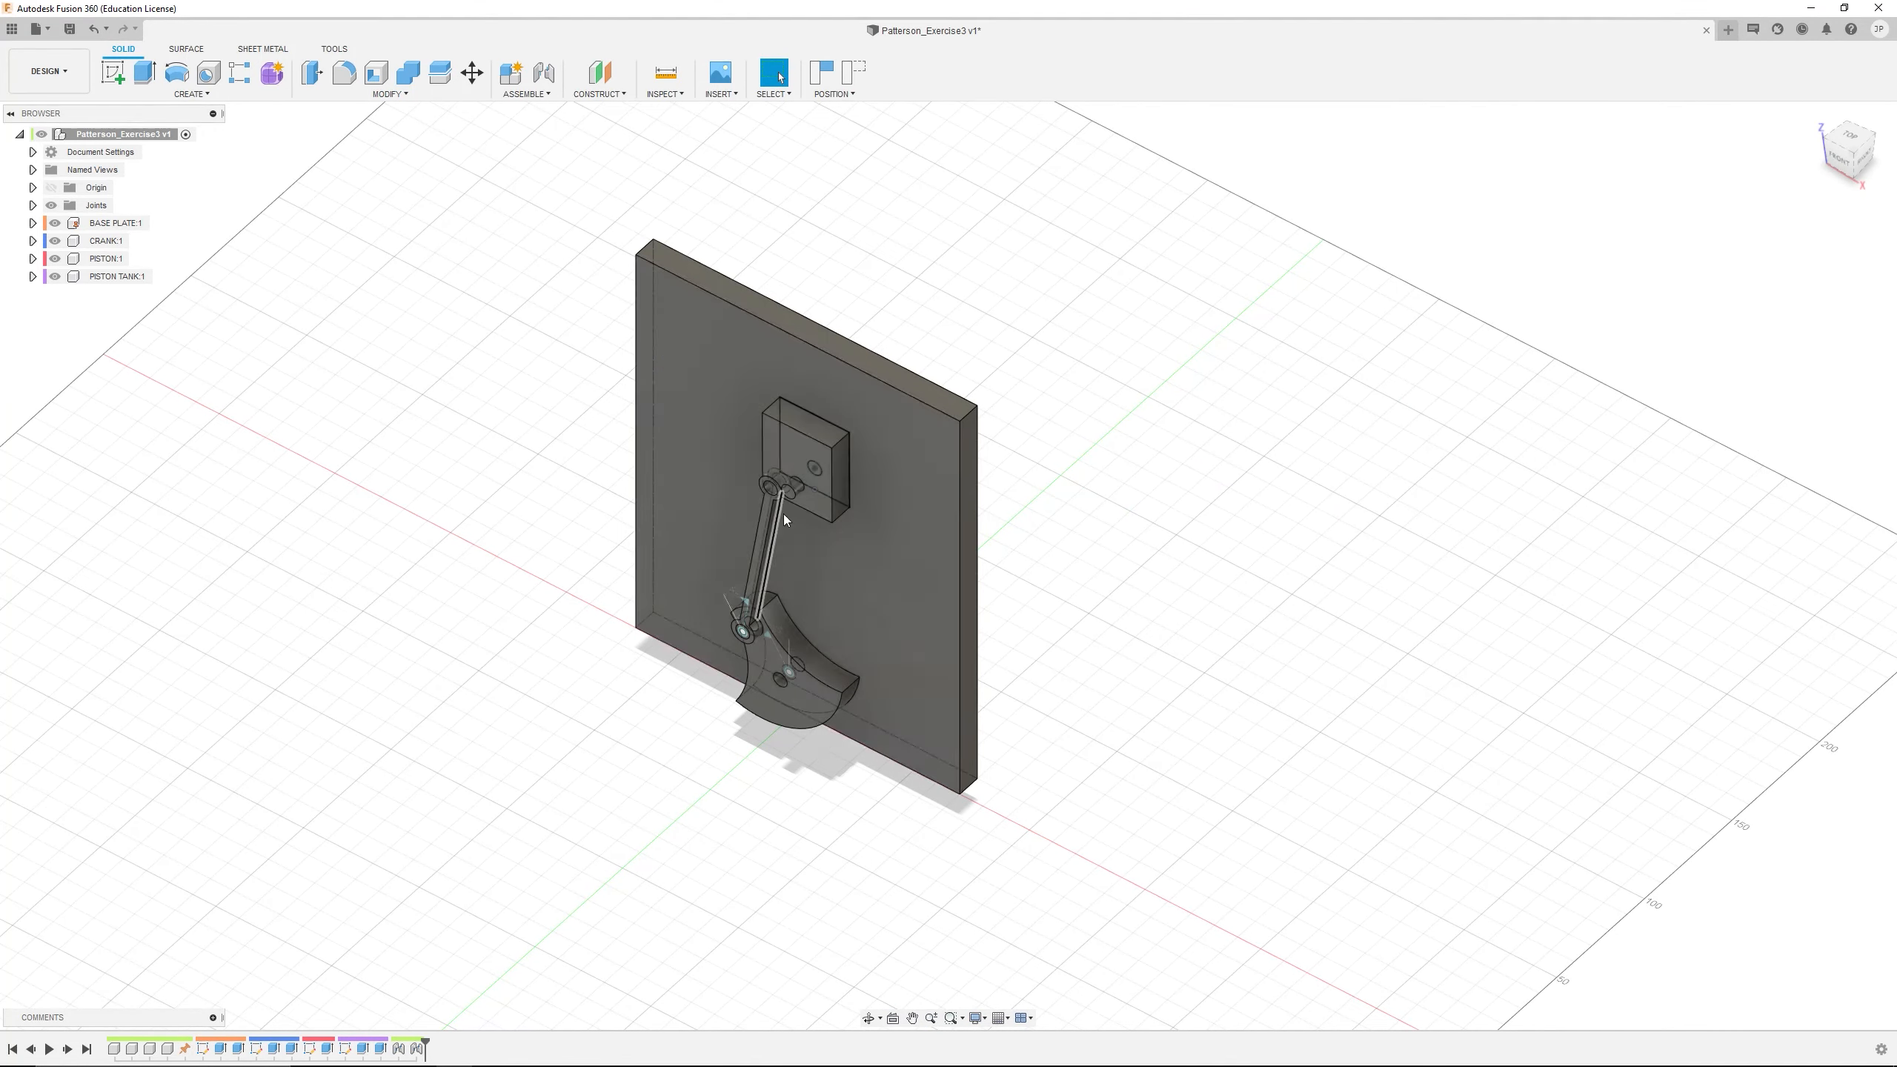
scroll(782, 513, up, 5)
middle_drag(845, 580, 898, 527)
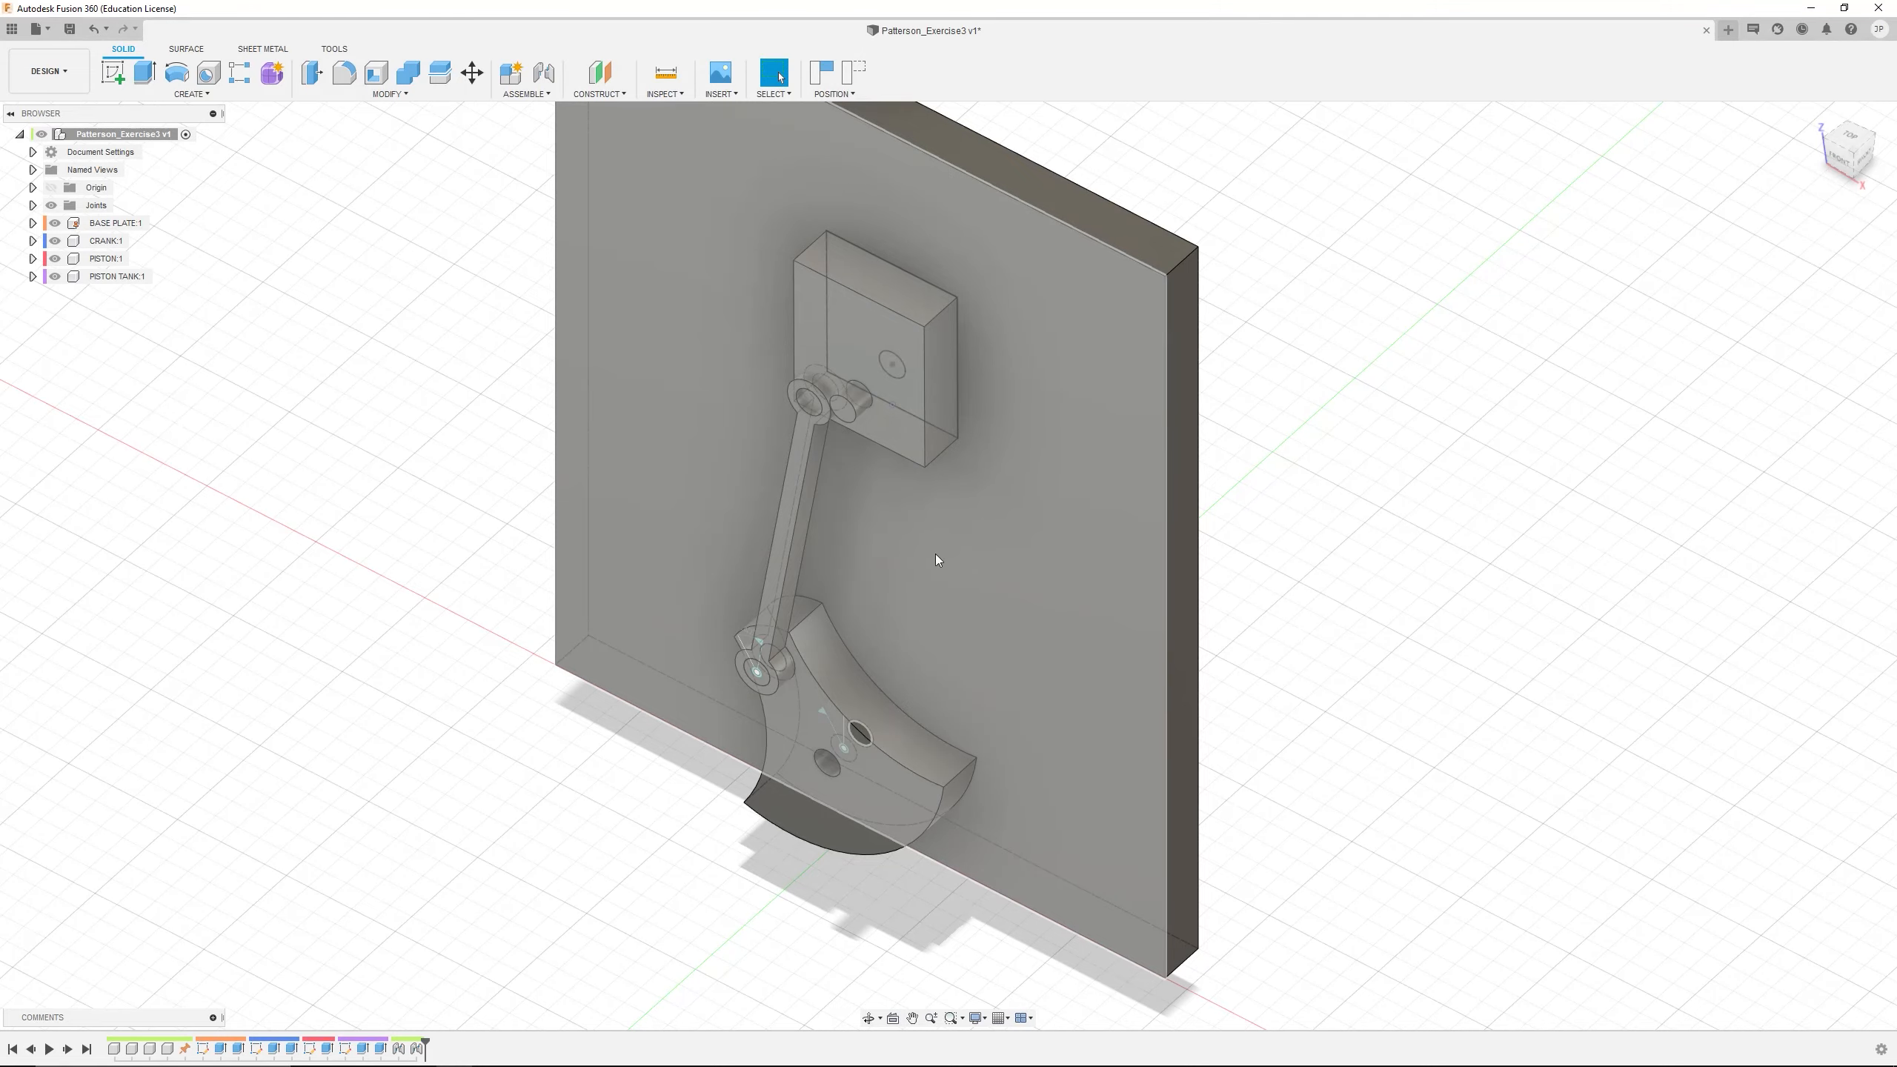
shift+drag(935, 555, 970, 373)
shift+middle_drag(970, 374, 952, 537)
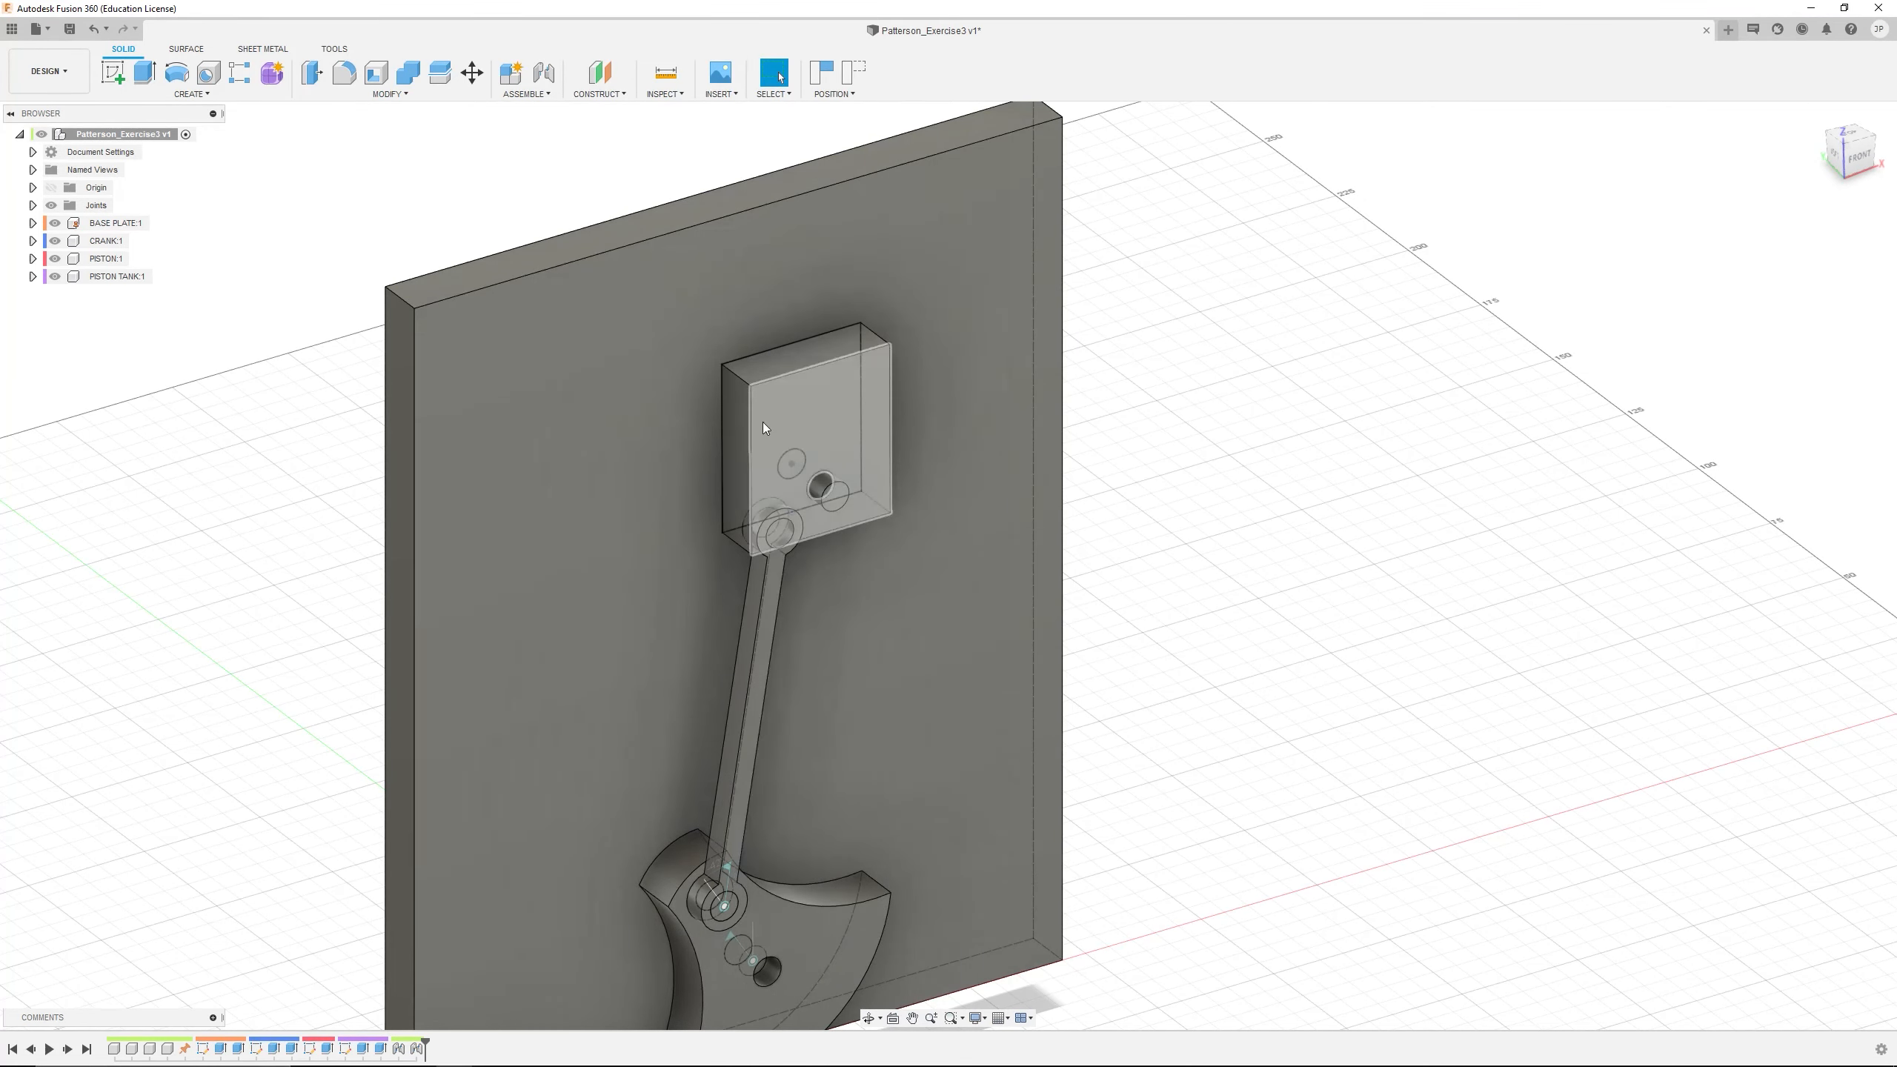
Start a joint from the previous position, using the midpoint of the PISTON TANK's top rear edge as the first joint origin
click(546, 74)
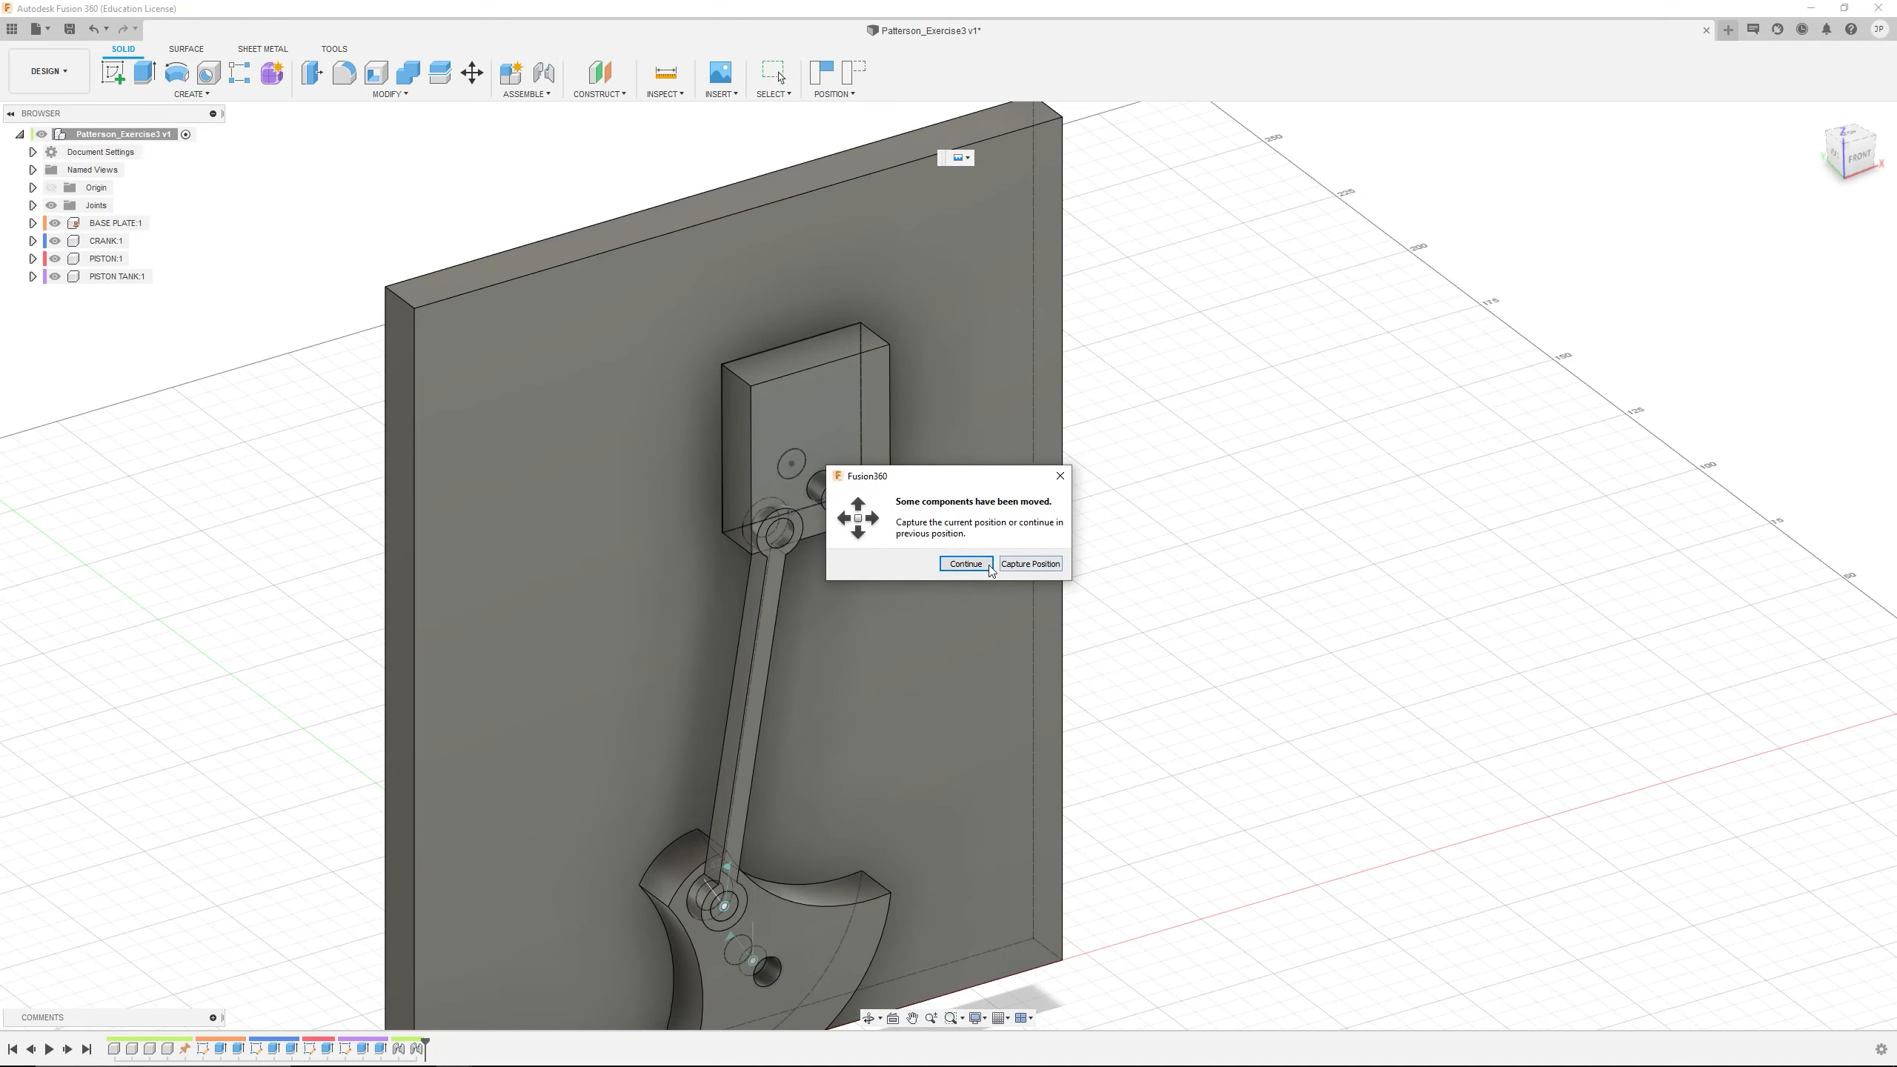
click(965, 564)
scroll(825, 708, up, 3)
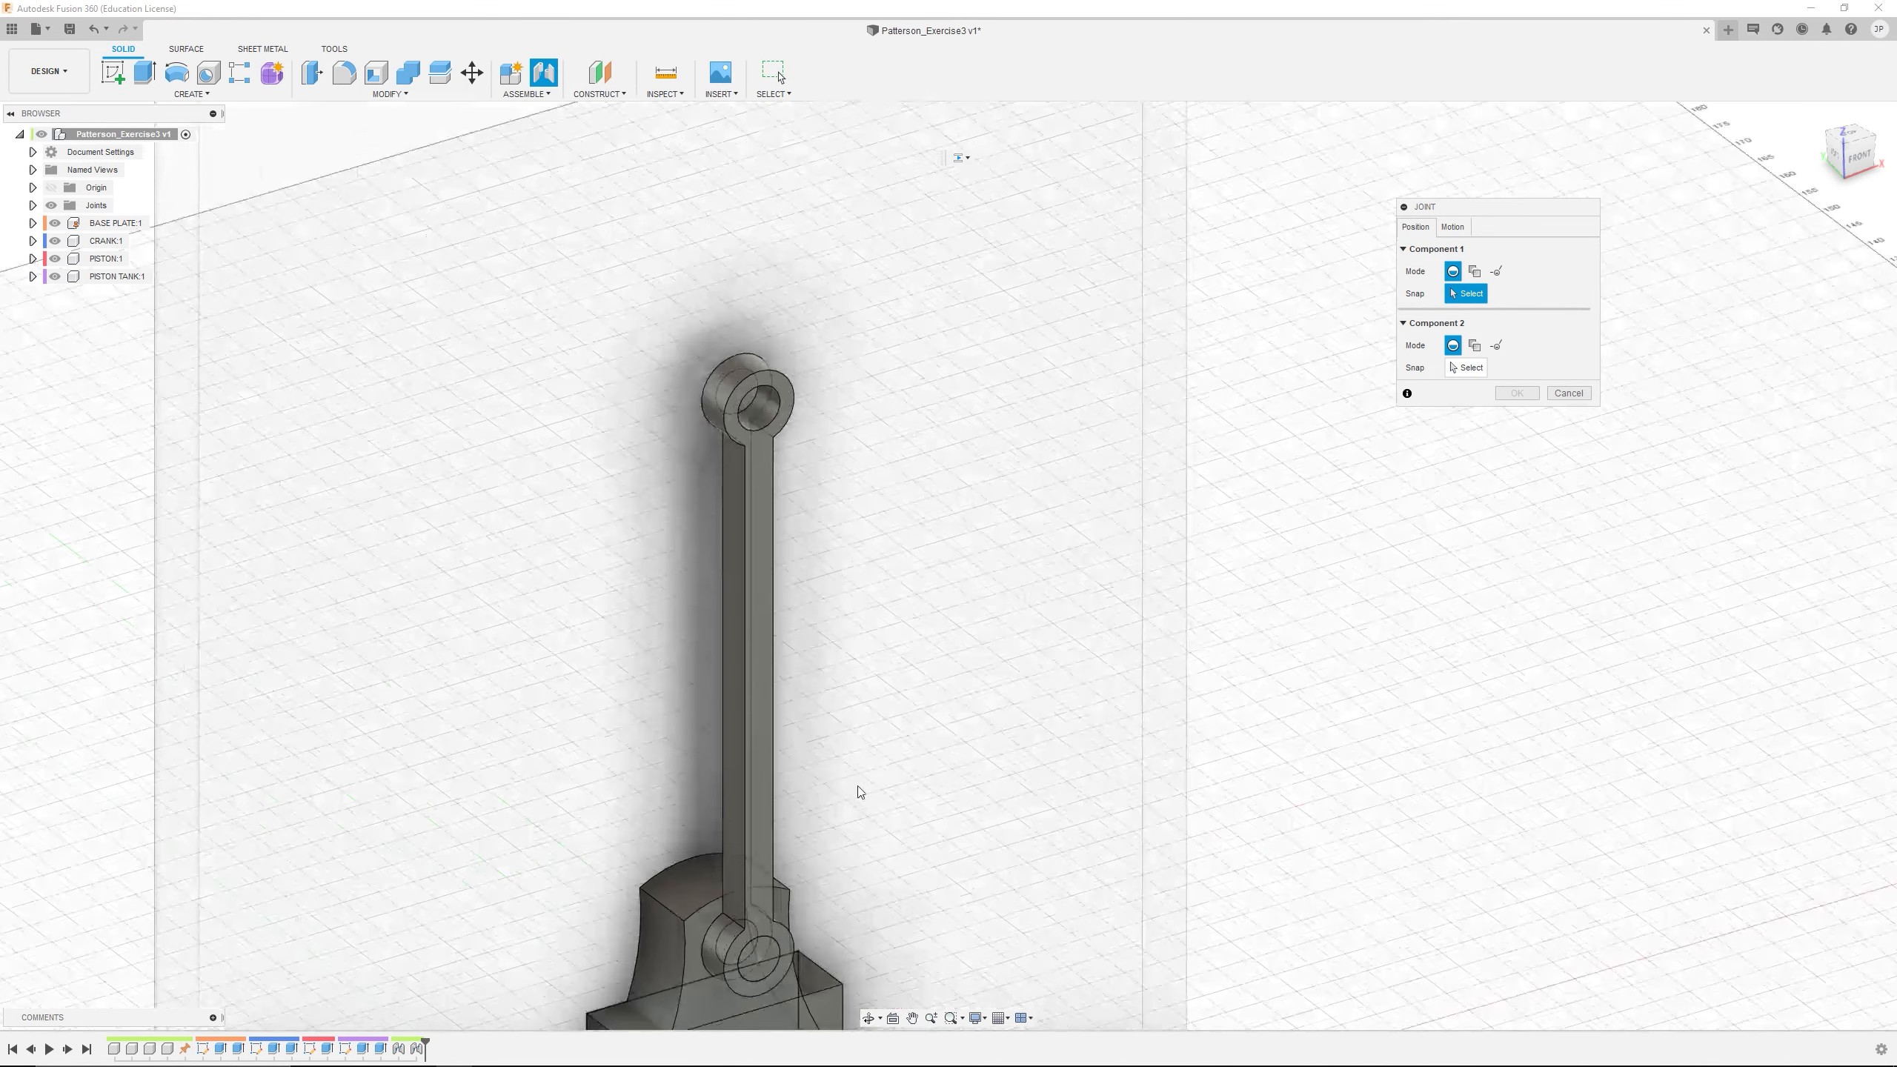
scroll(855, 791, down, 3)
middle_drag(871, 794, 844, 650)
scroll(833, 711, up, 2)
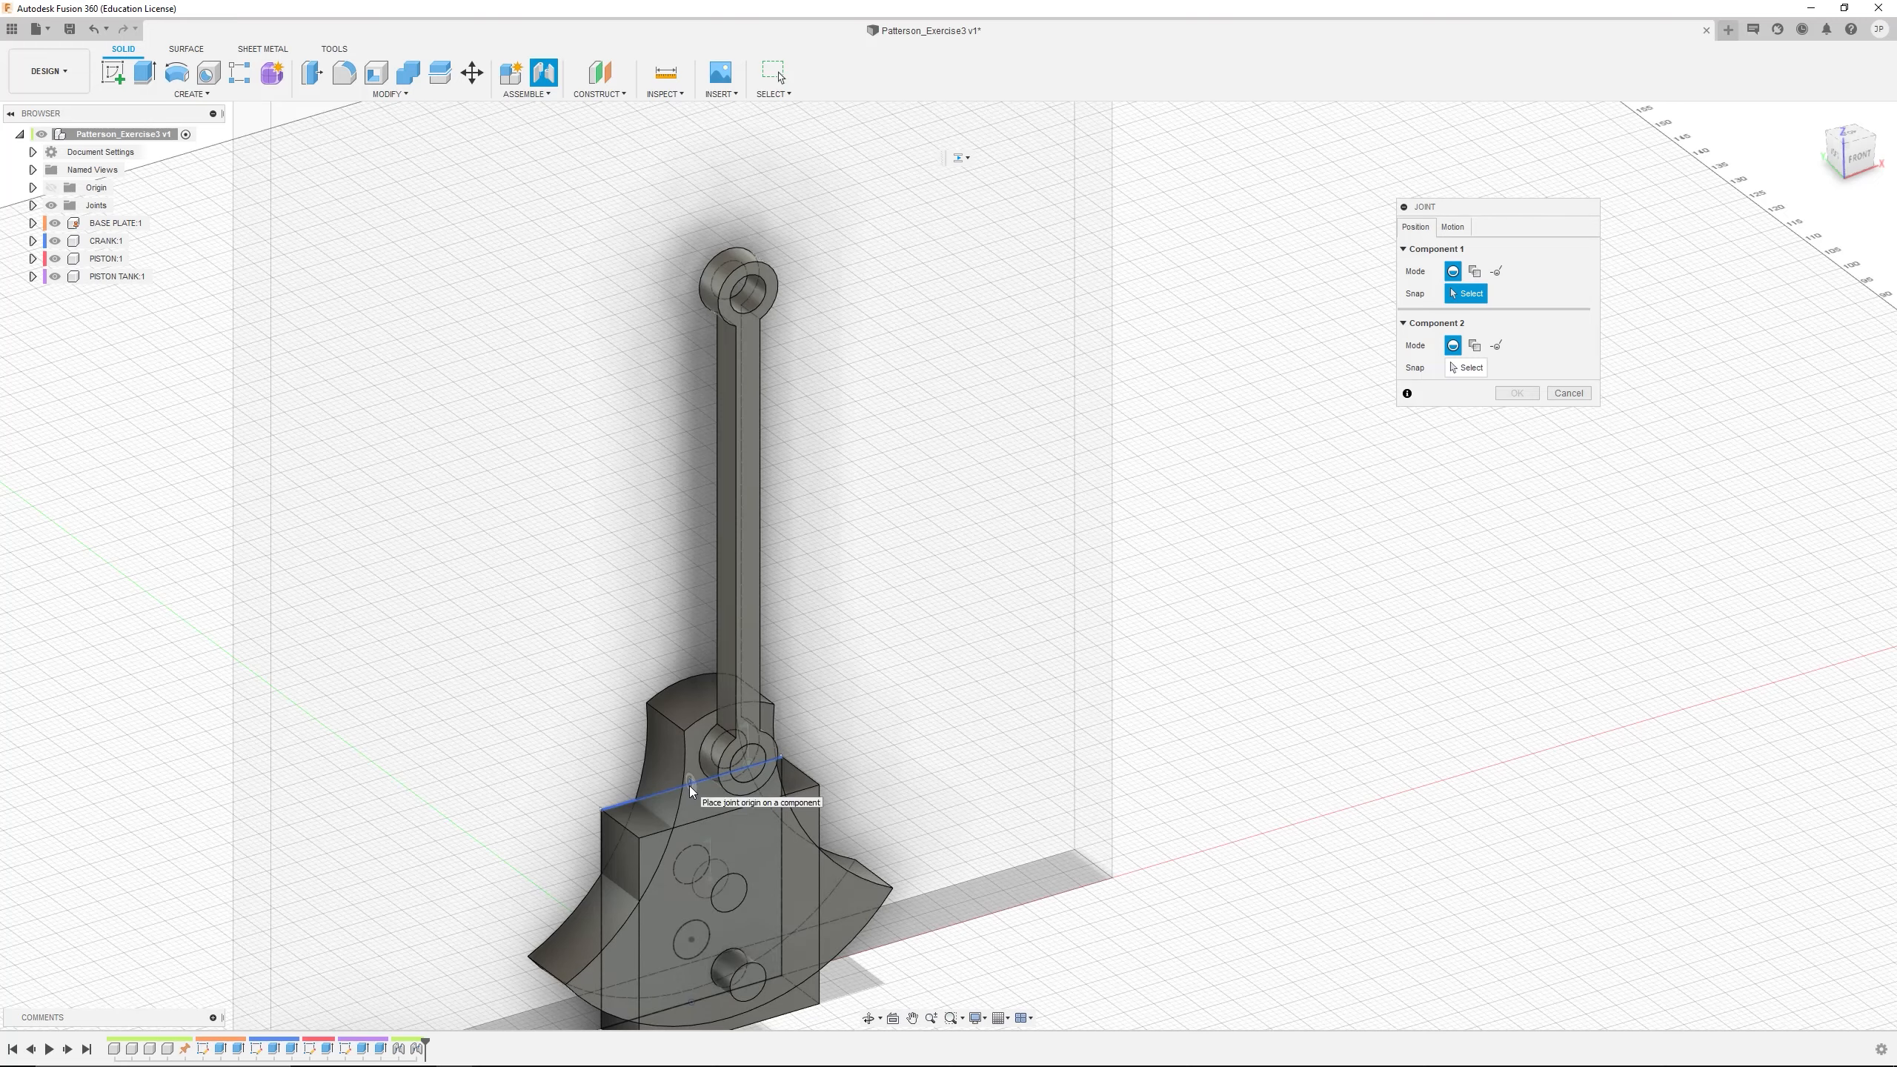
scroll(689, 786, up, 3)
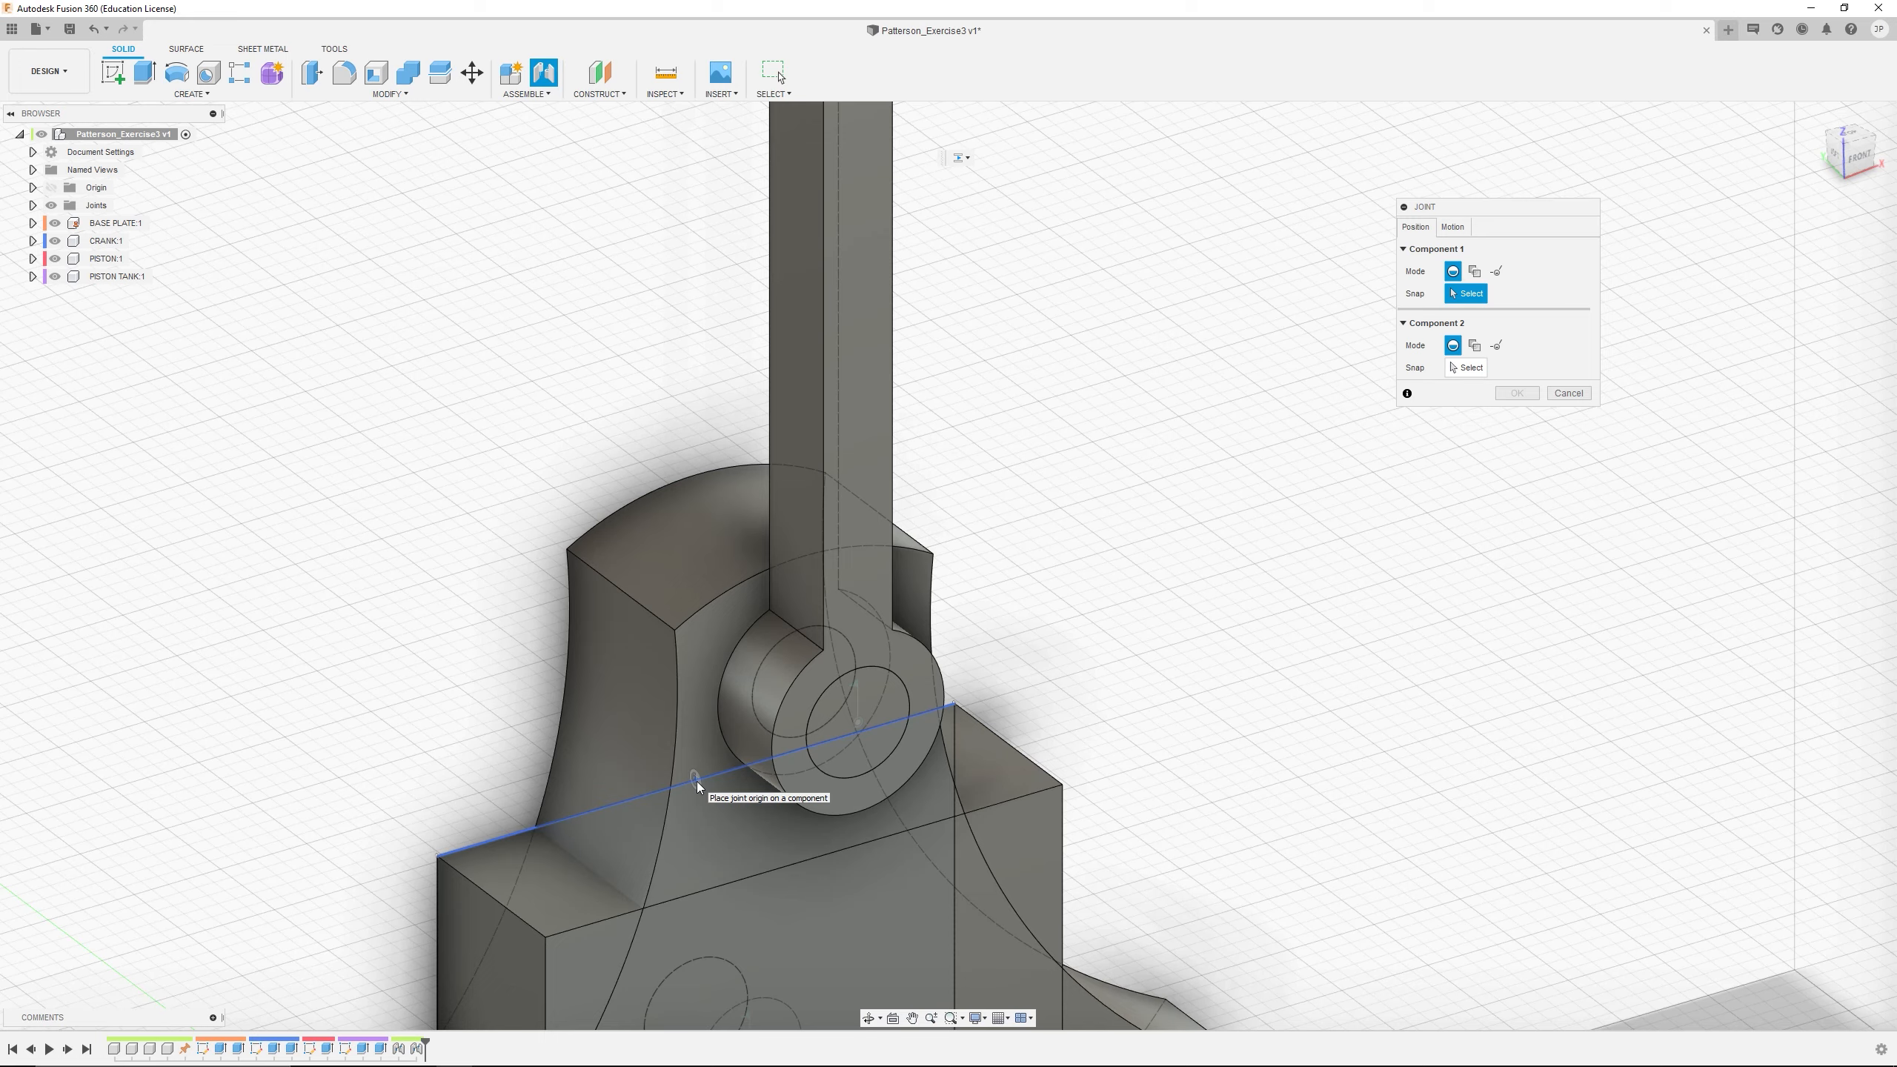
click(696, 781)
Select the midpoint of the BASE PLATE's top front edge as the second joint origin
scroll(740, 388, down, 5)
scroll(739, 389, down, 5)
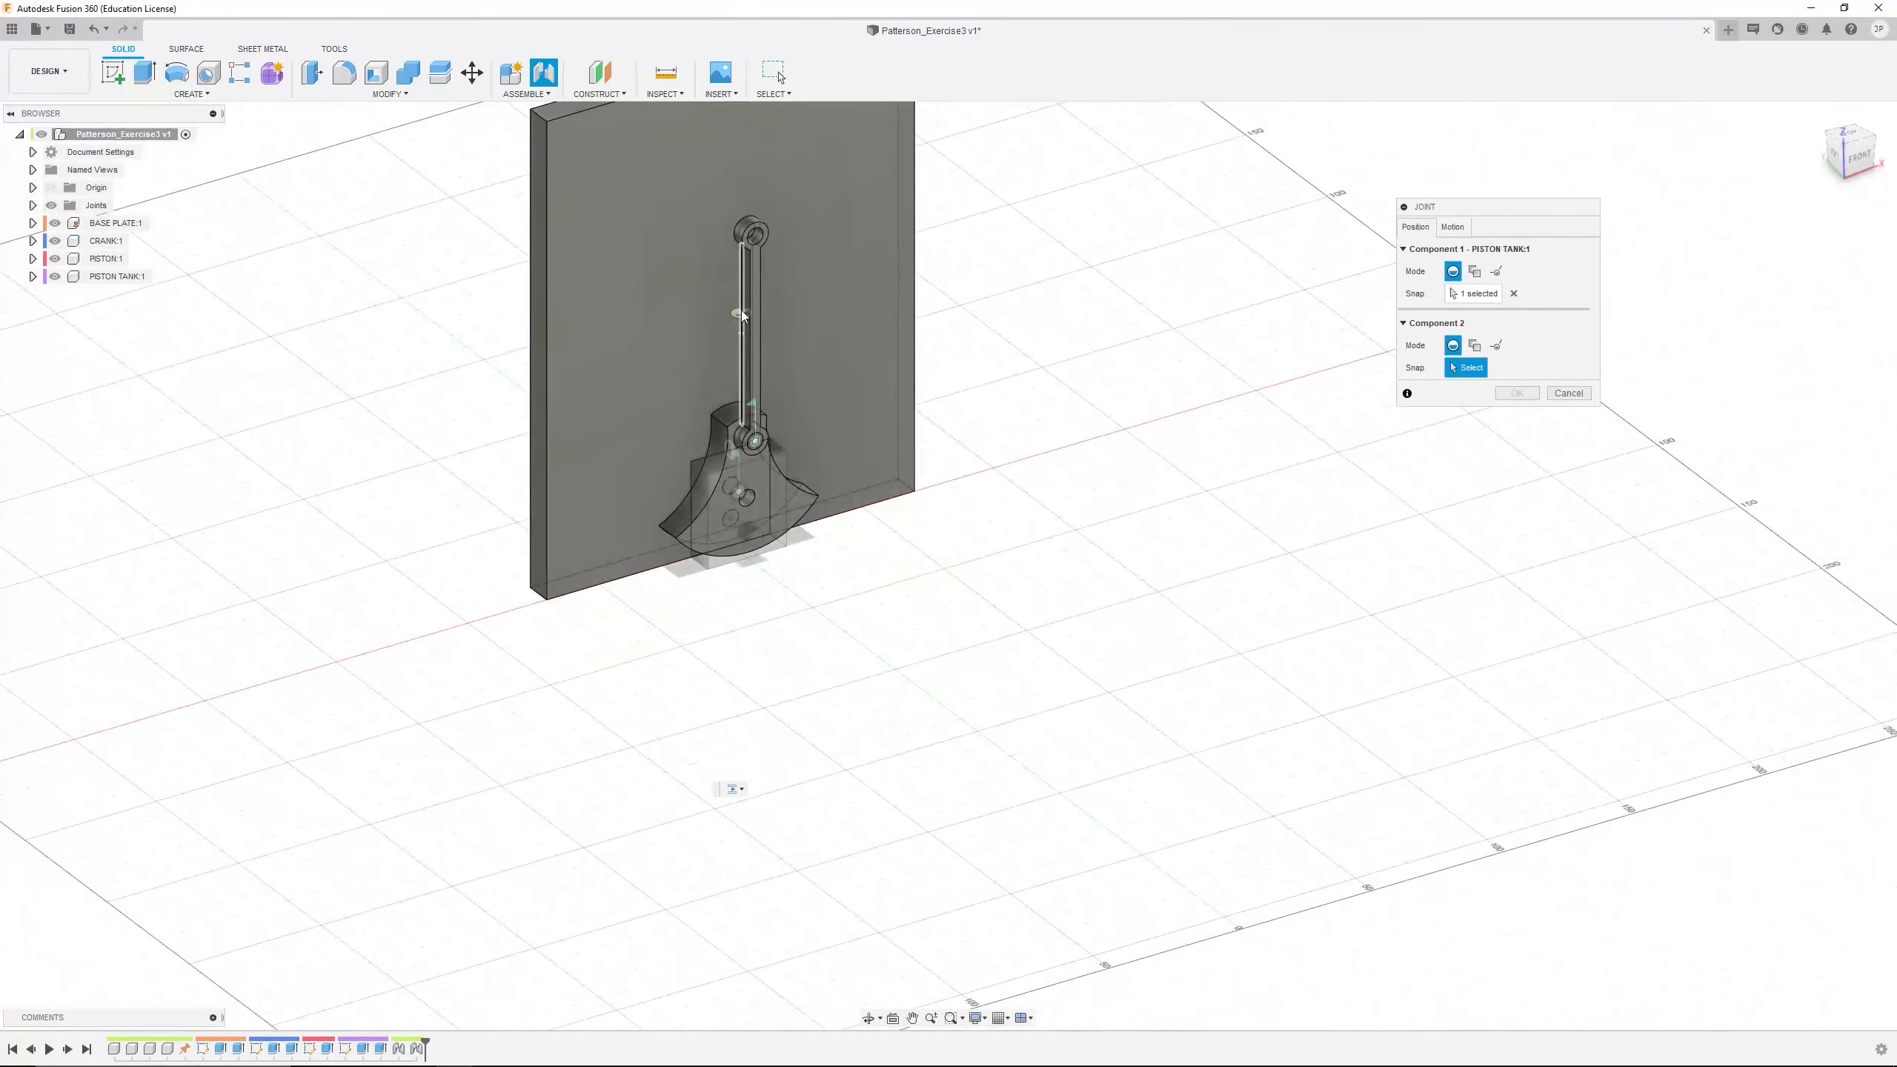
scroll(725, 189, down, 1)
middle_drag(731, 144, 747, 382)
scroll(744, 329, down, 3)
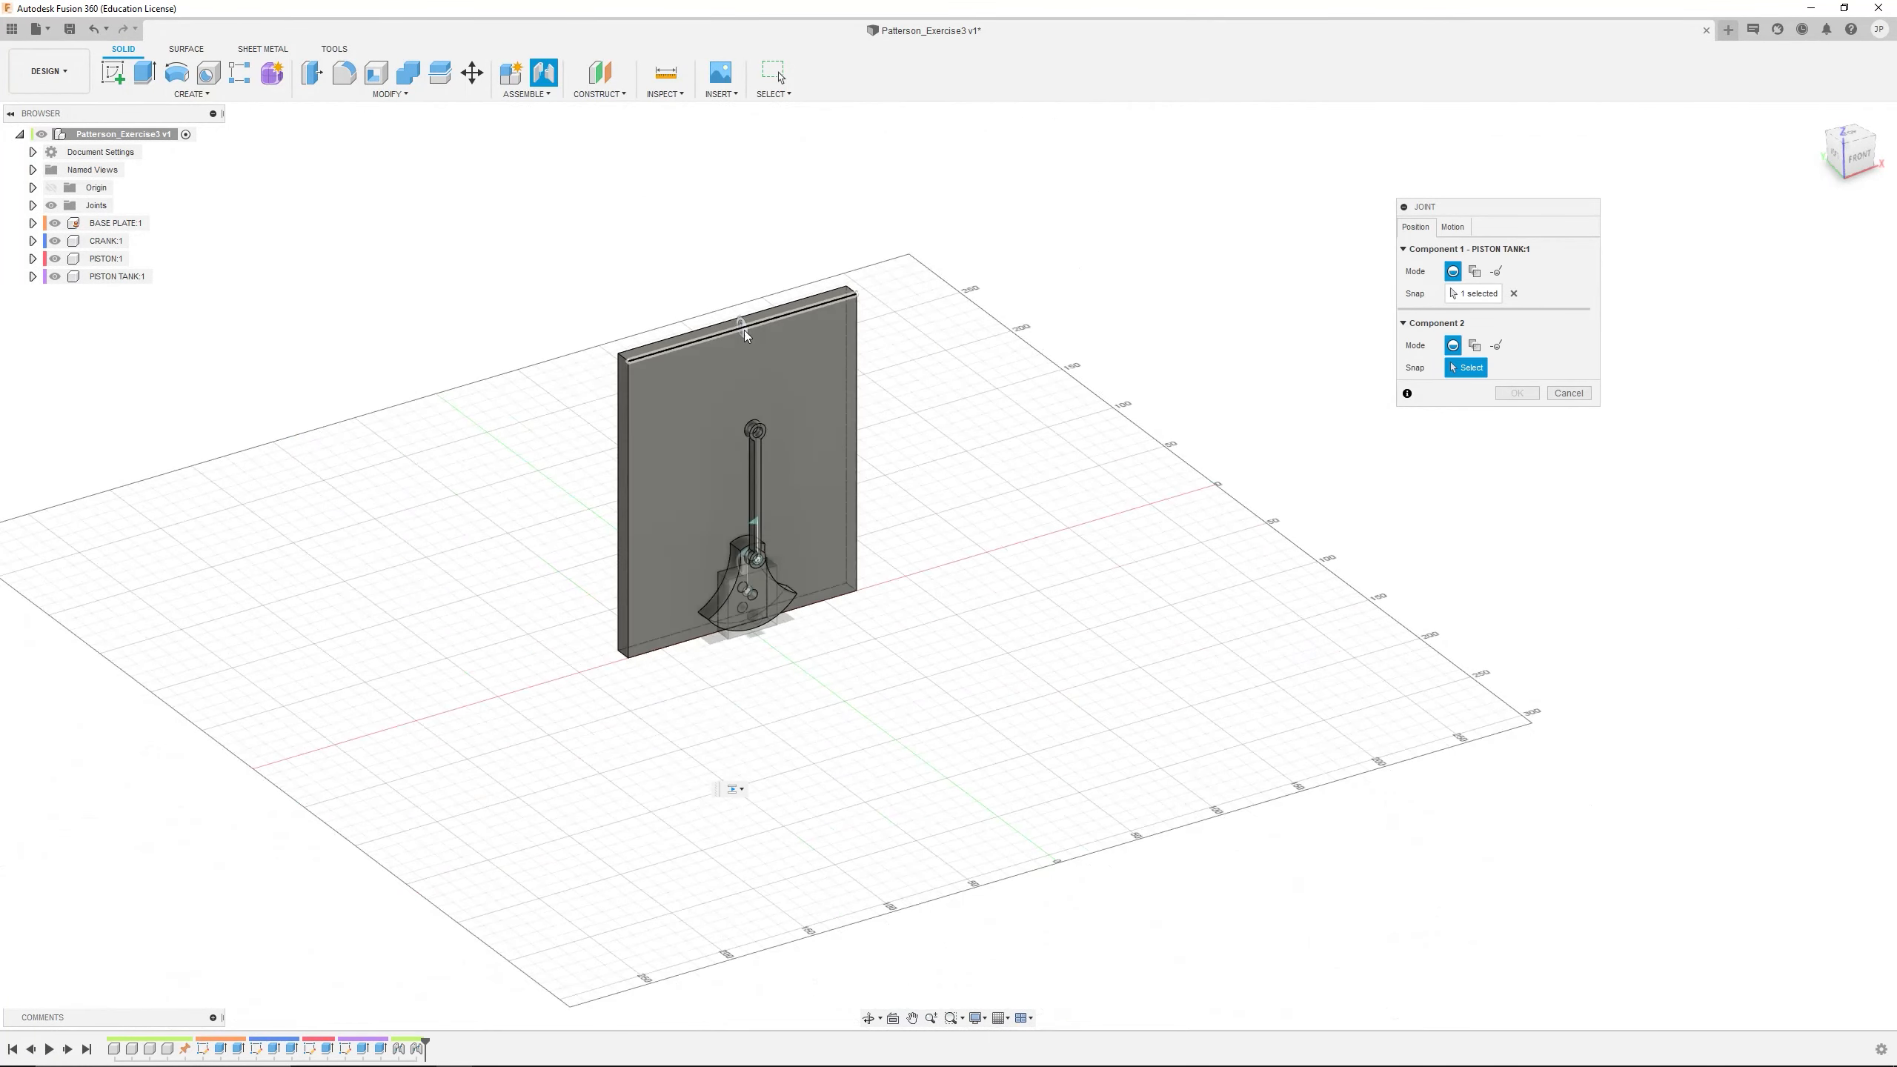
scroll(741, 329, up, 6)
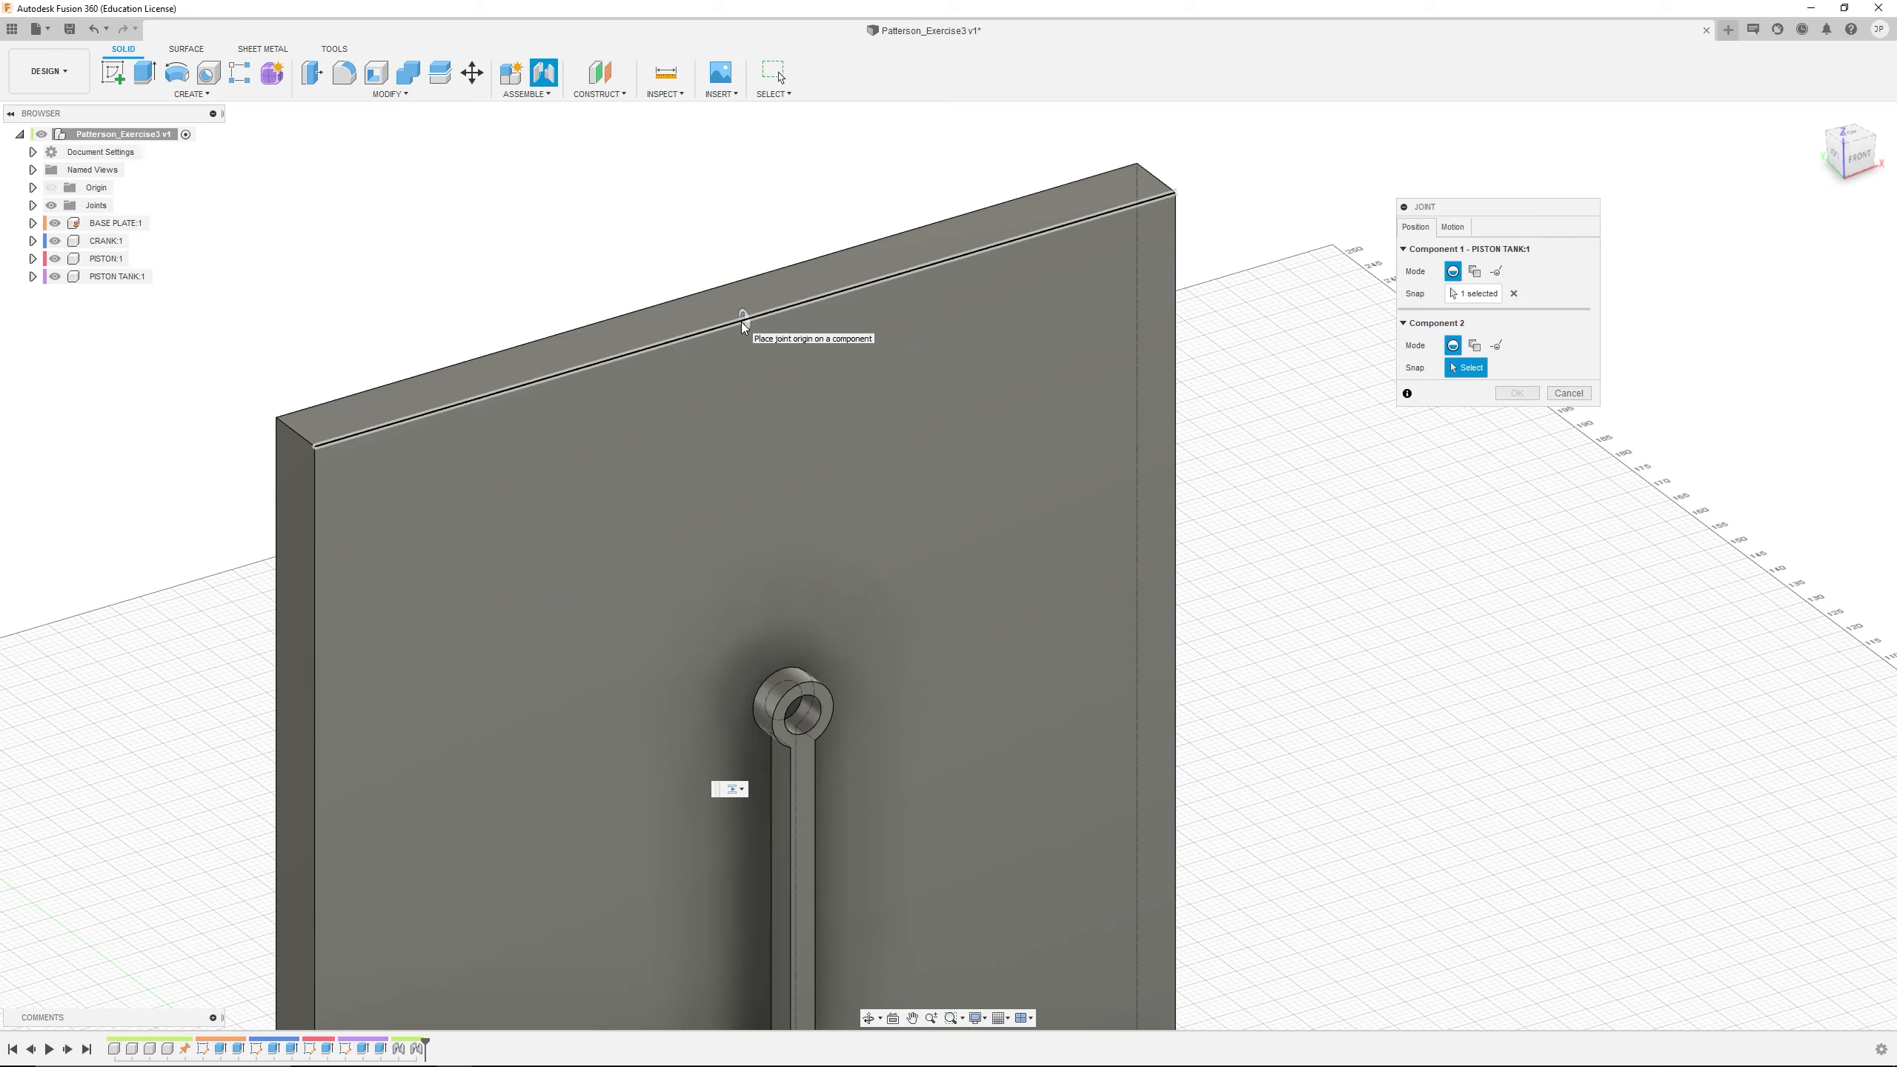
click(743, 327)
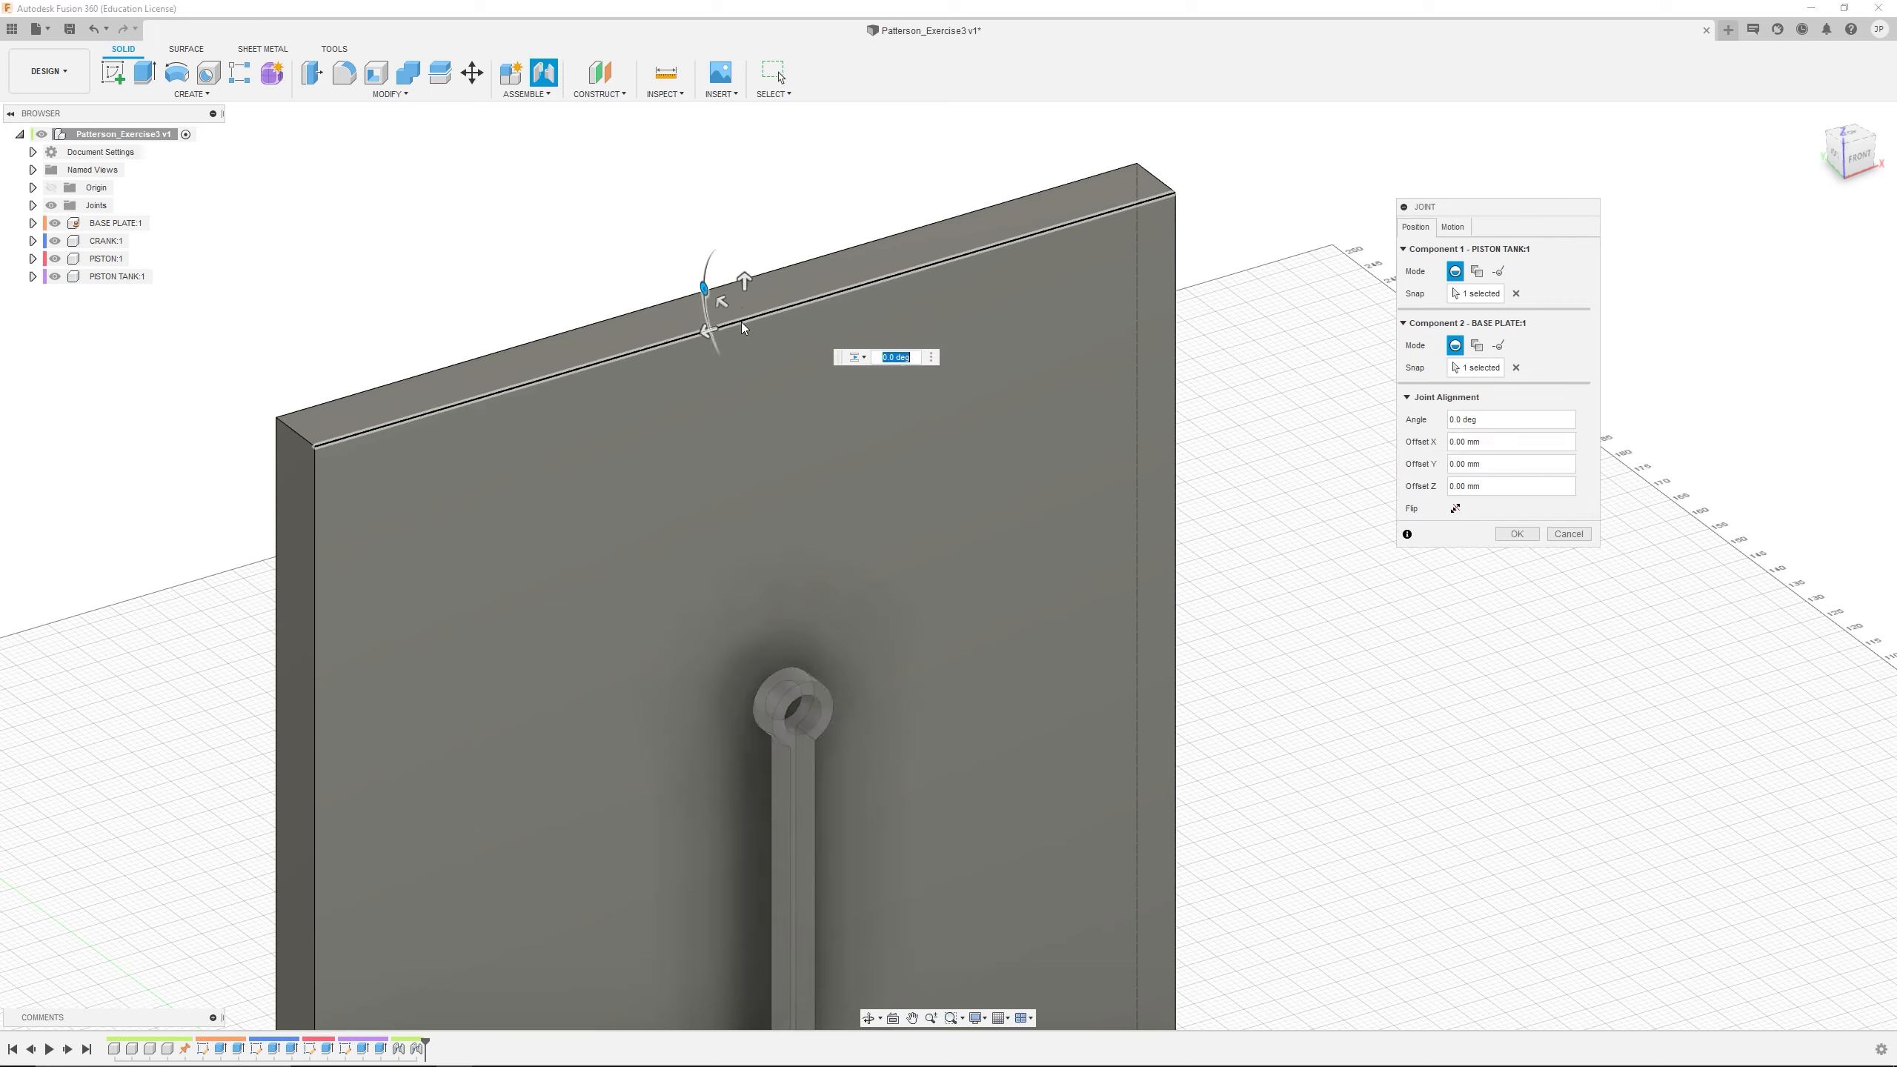
Set the joint between PISTON TANK and BASE PLATE to slide along the X Axis and create it
click(1452, 228)
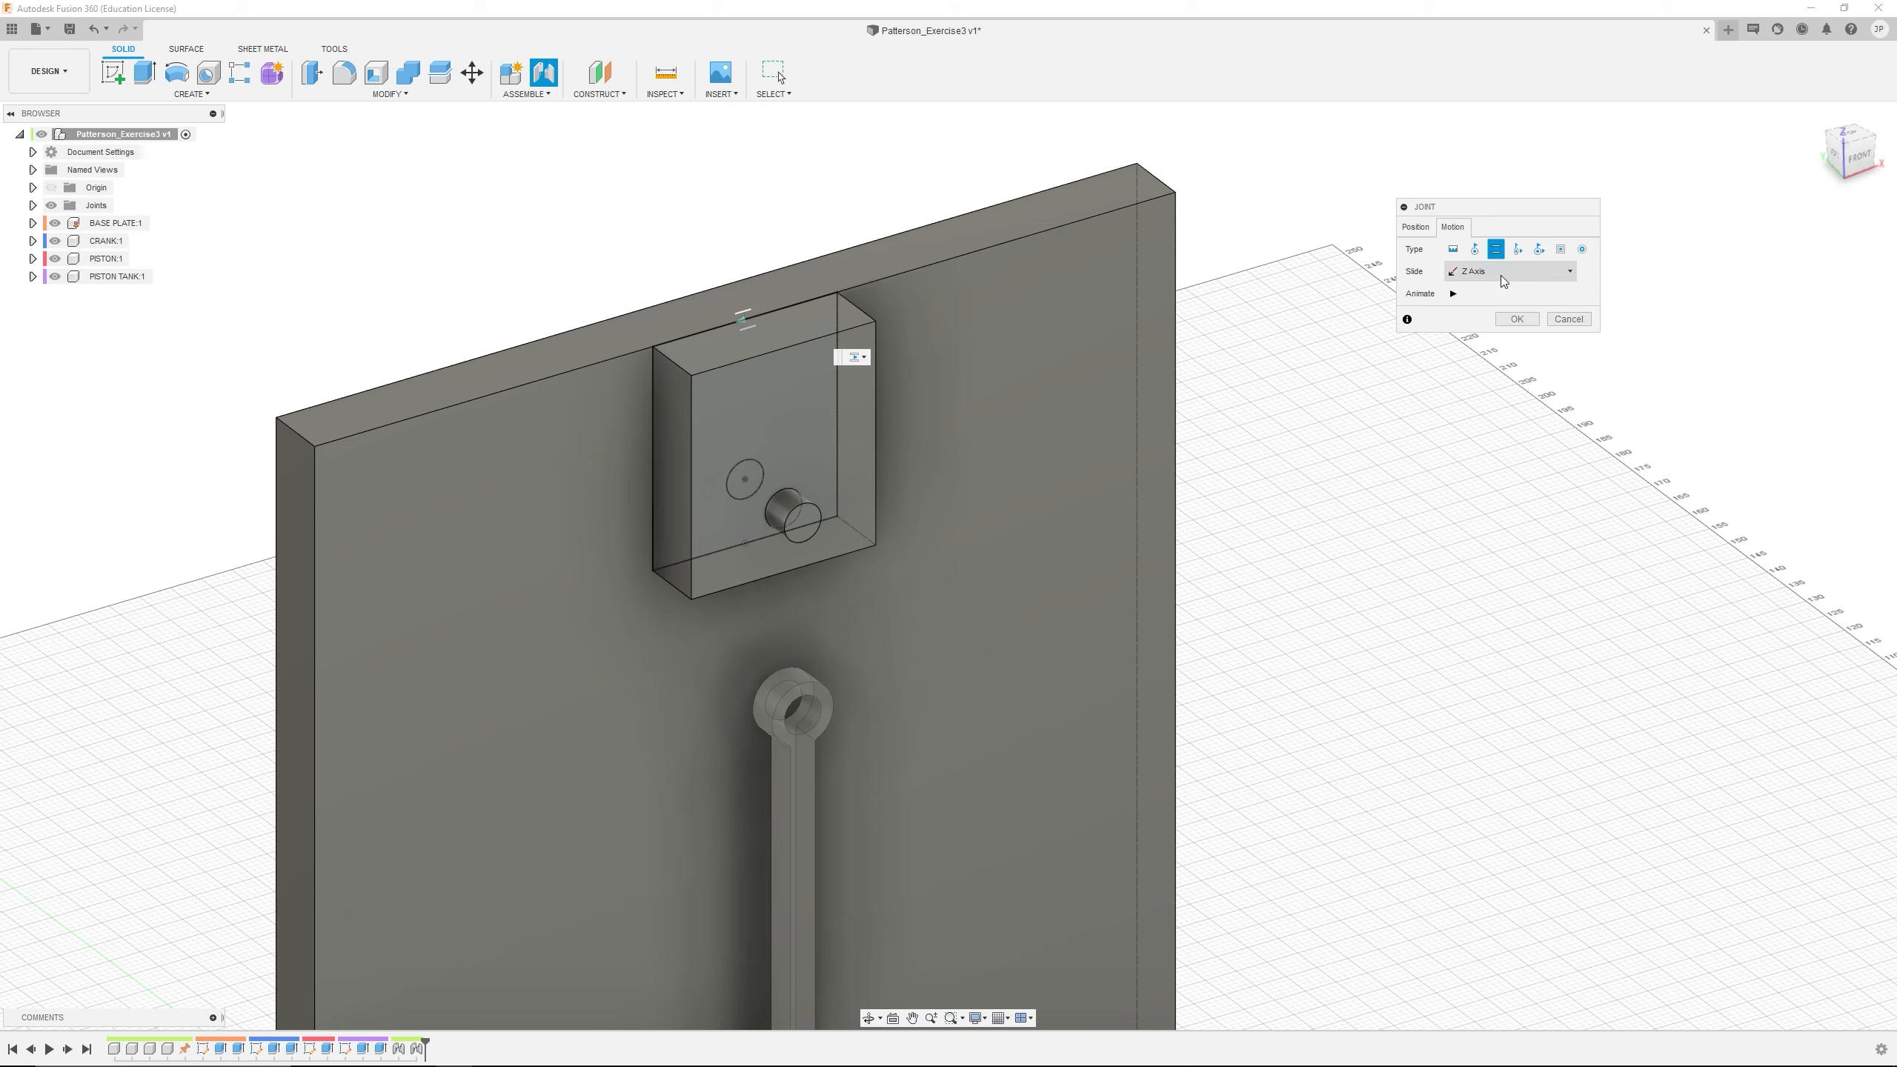
click(1497, 292)
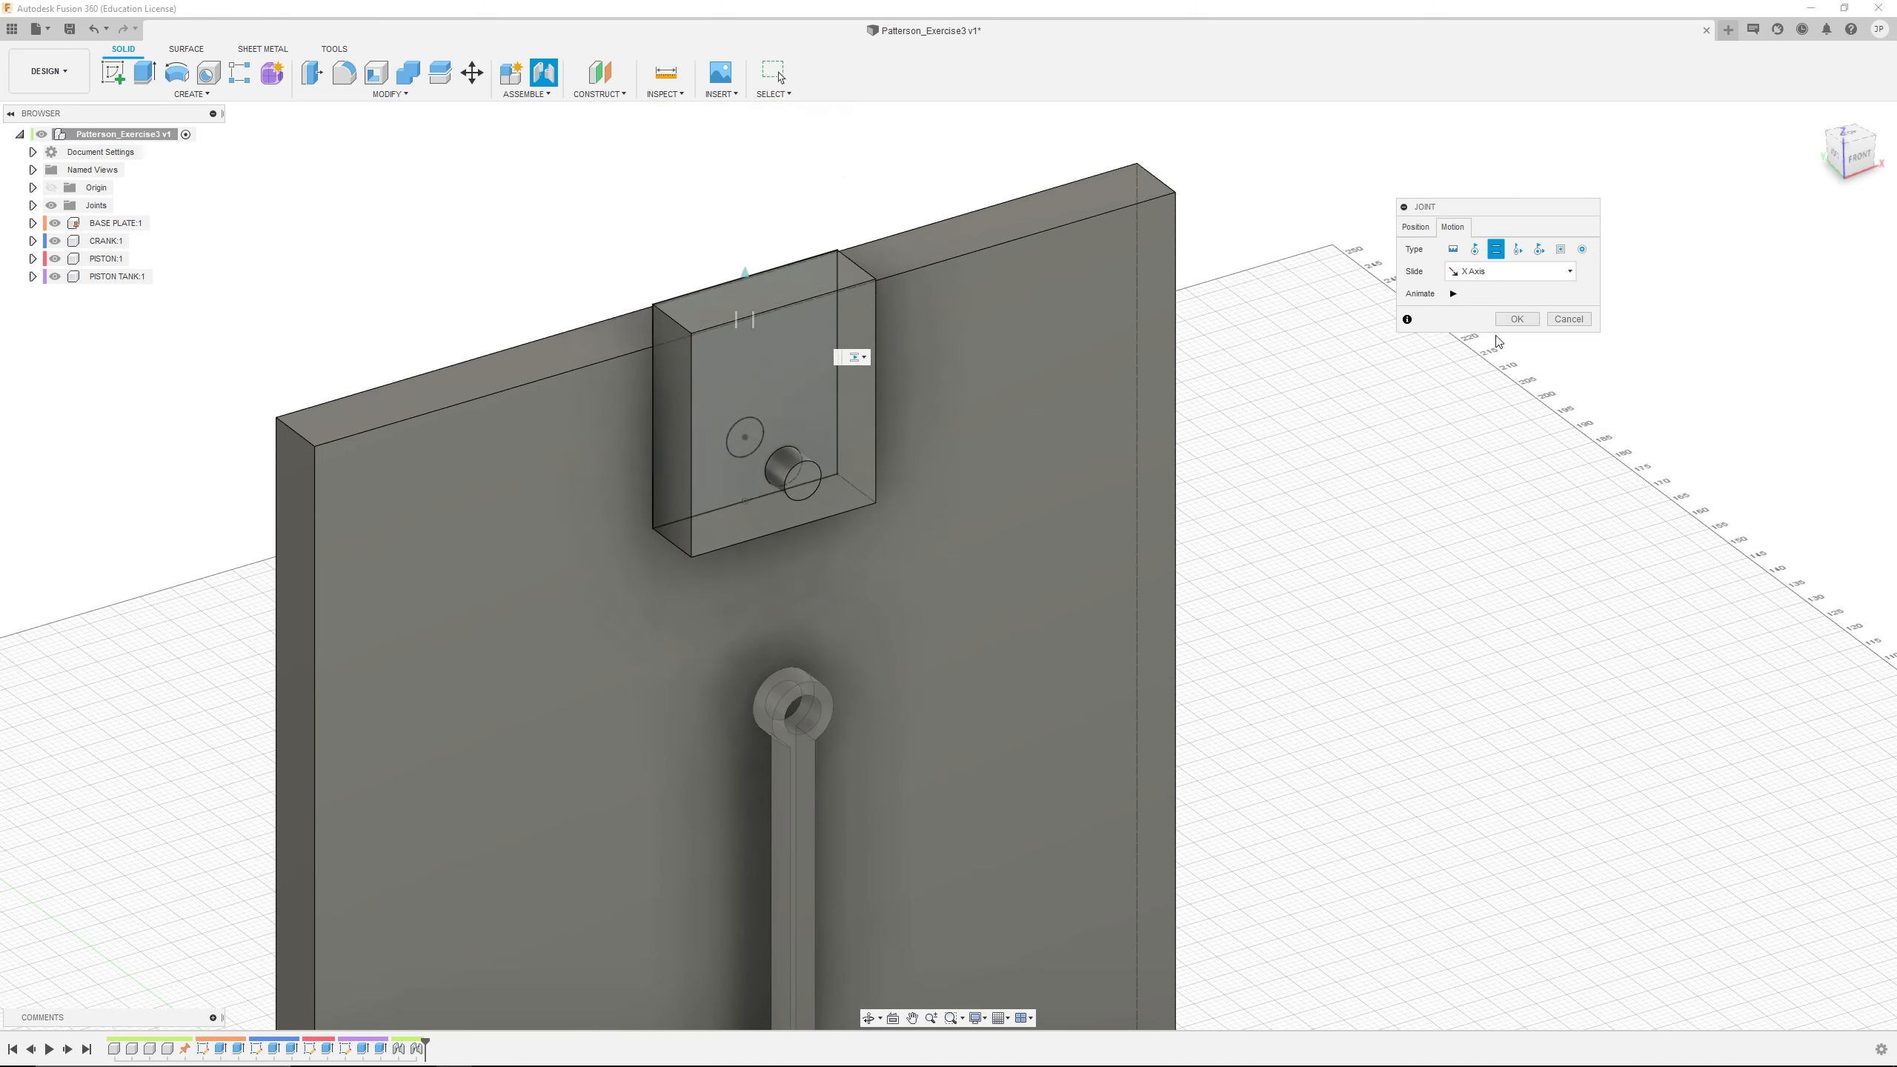
click(1517, 319)
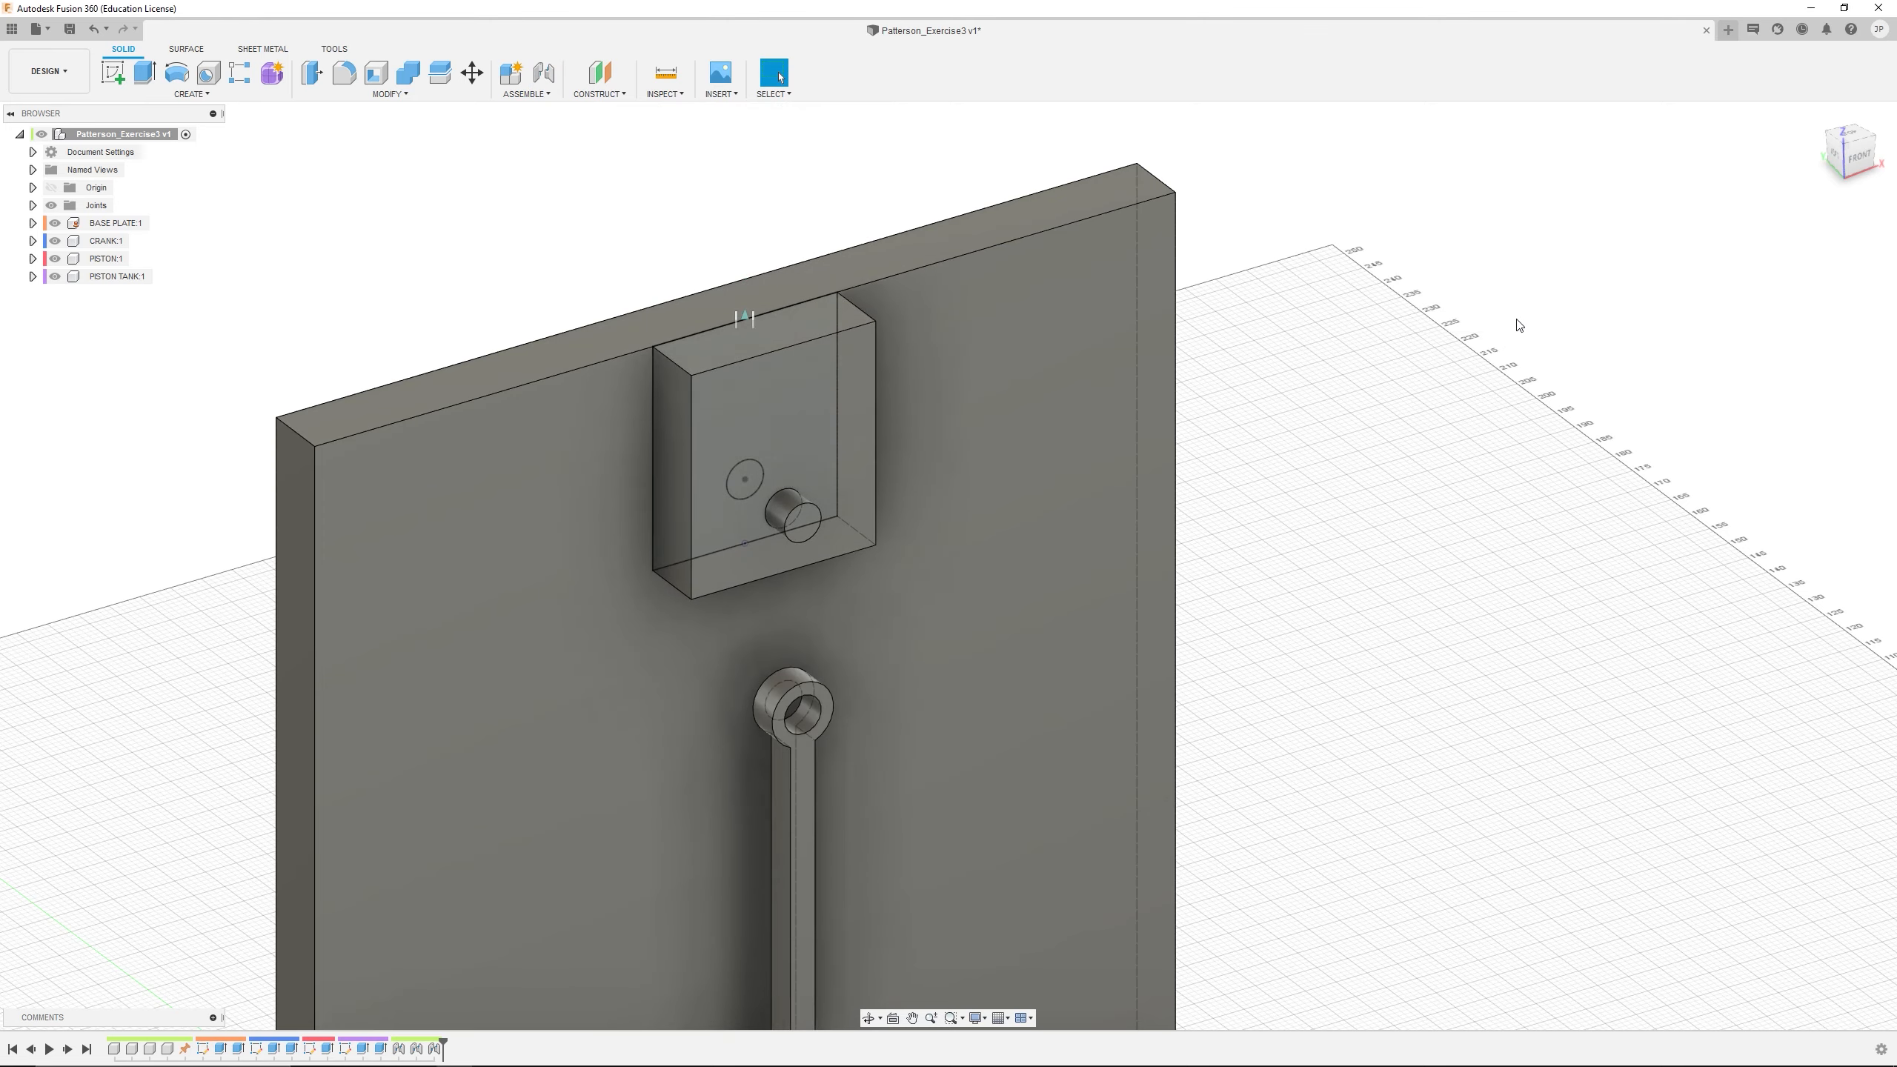
Start a joint and set its motion type to Revolute
scroll(1005, 717, down, 5)
scroll(944, 778, up, 1)
middle_drag(944, 777, 953, 543)
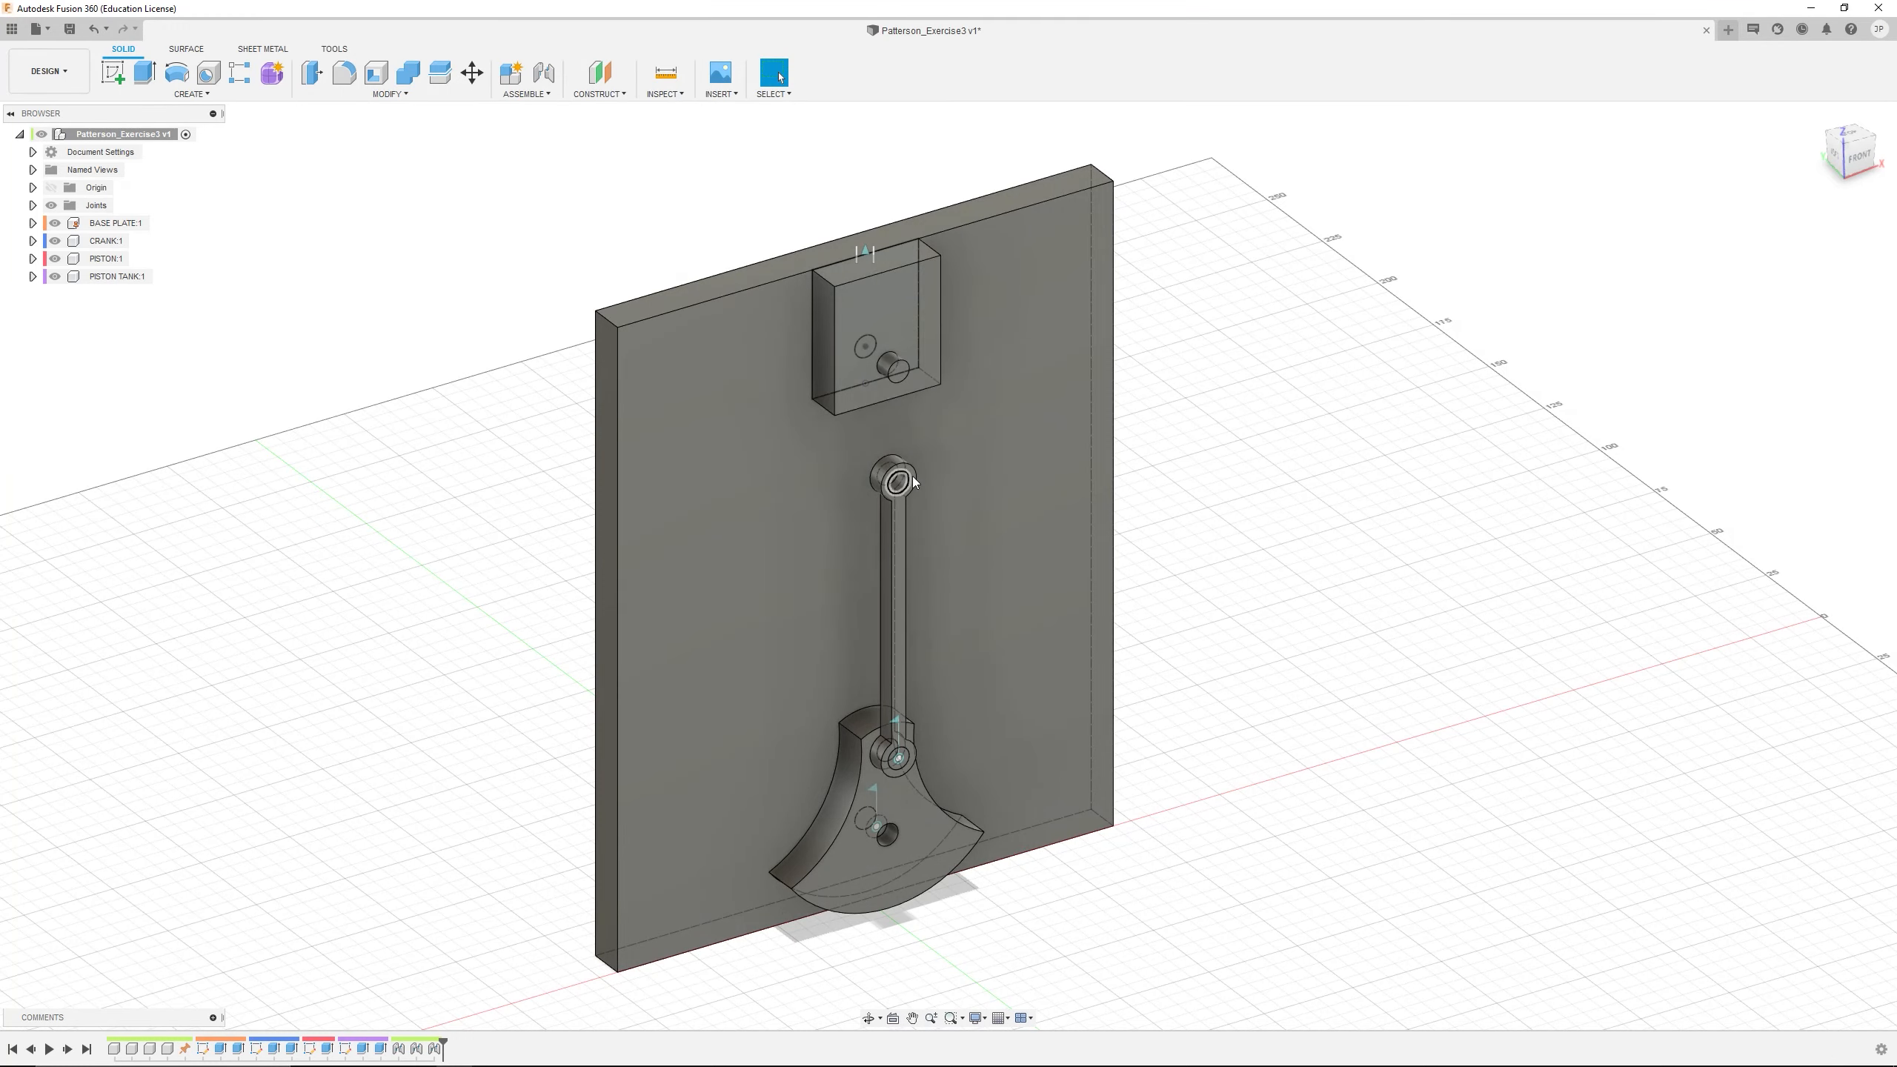
scroll(907, 402, up, 3)
scroll(860, 324, up, 2)
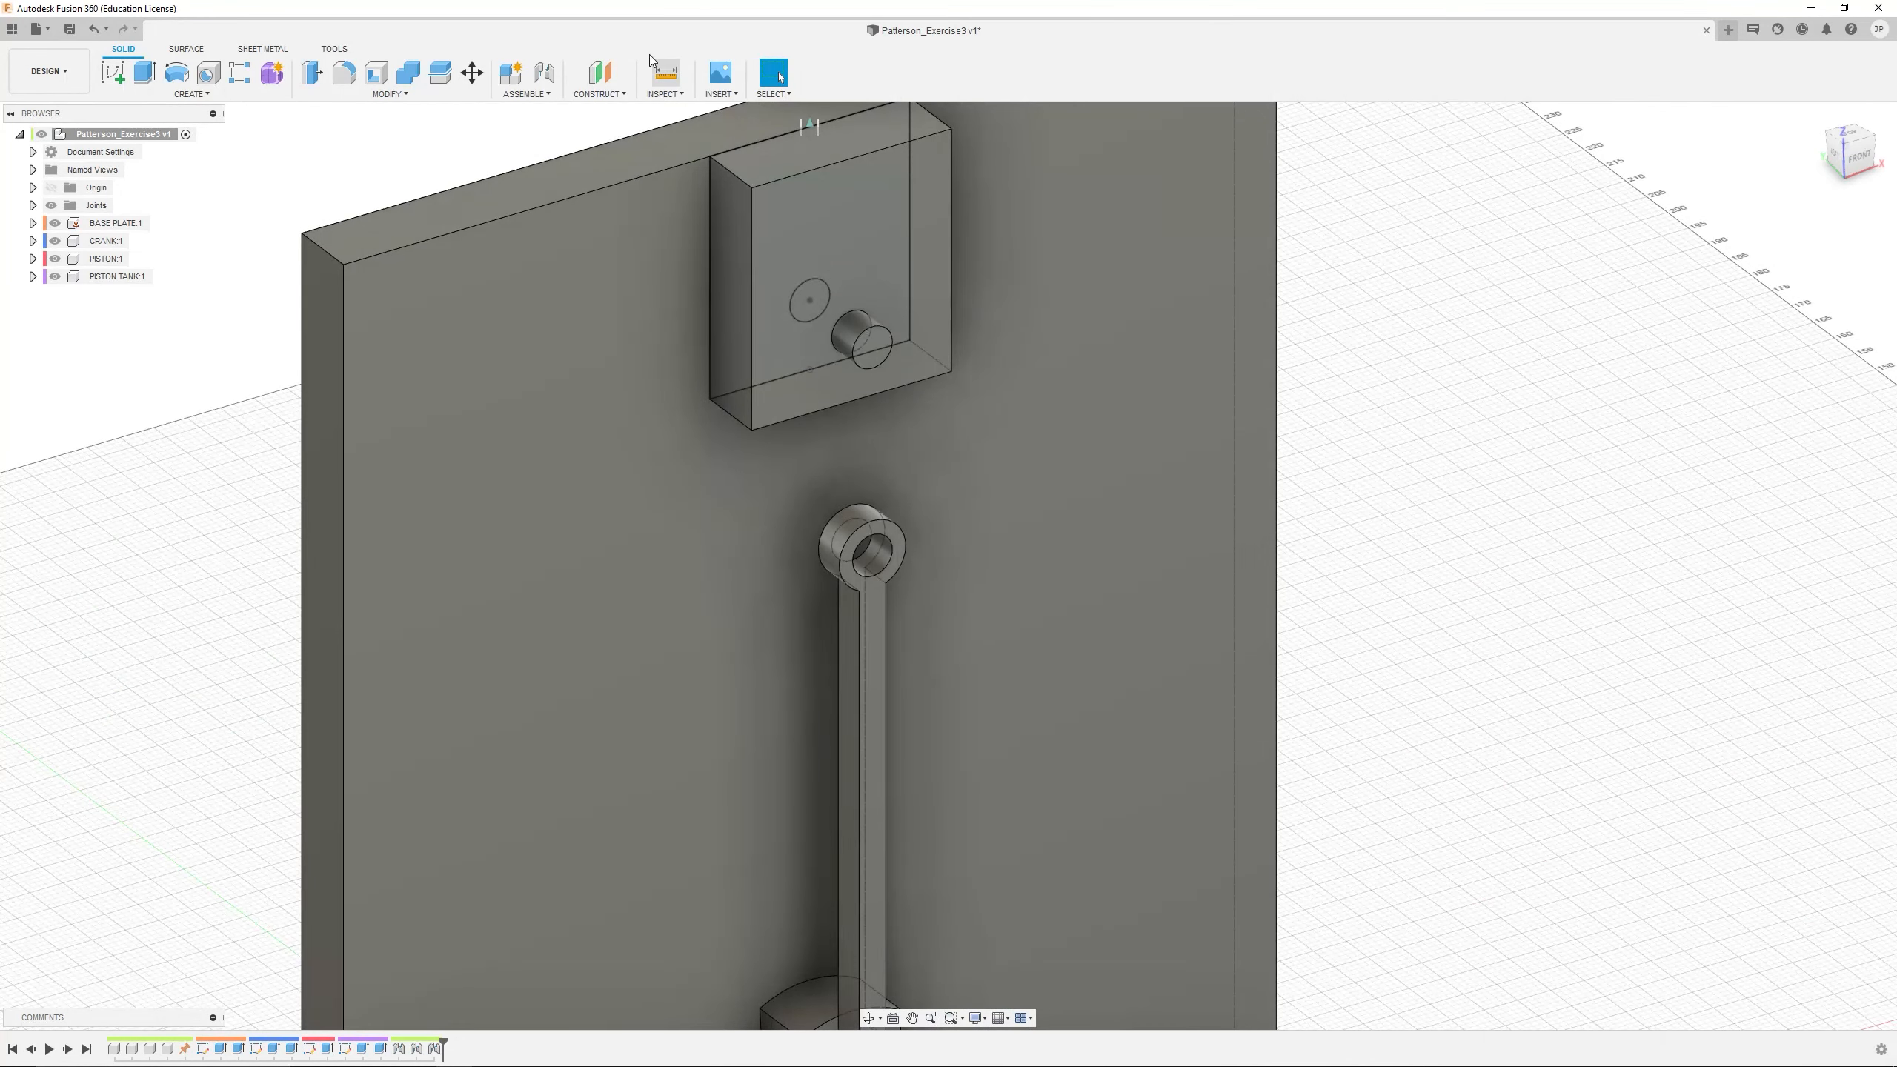
click(544, 75)
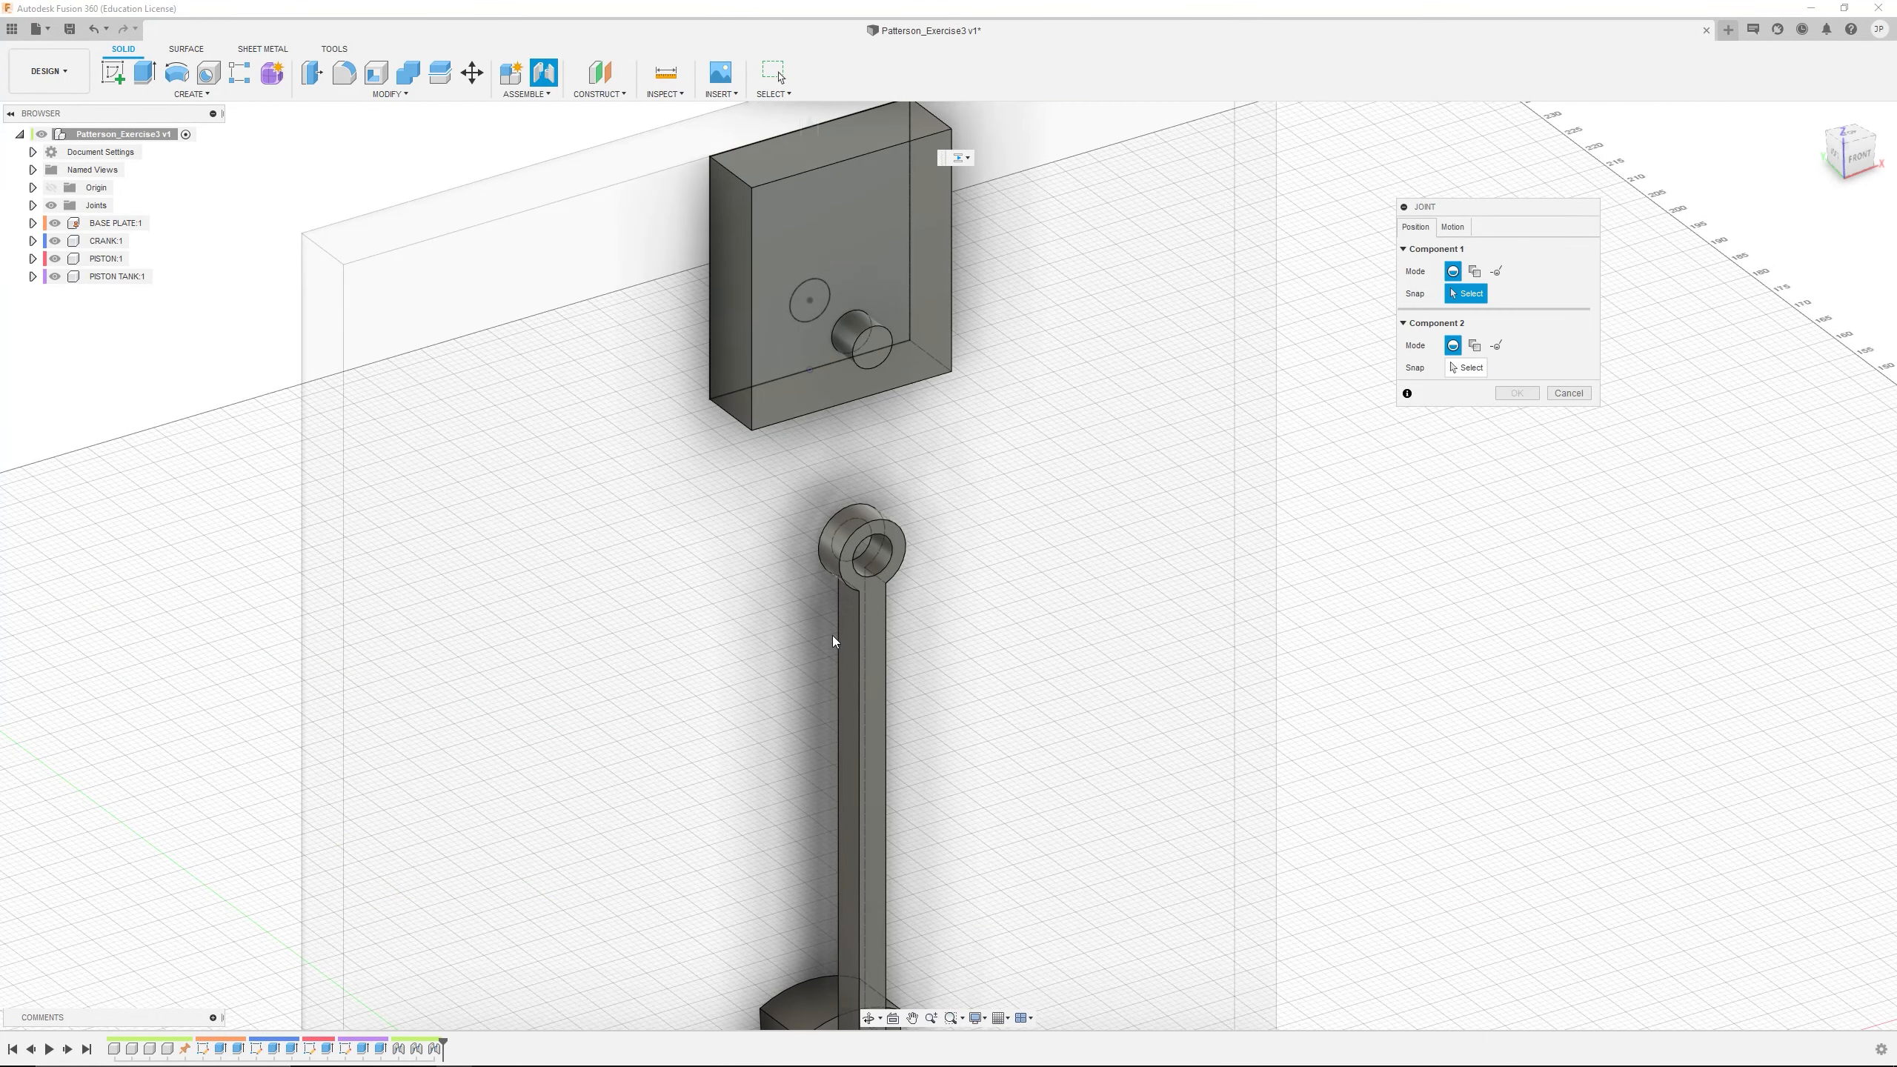
scroll(887, 587, up, 2)
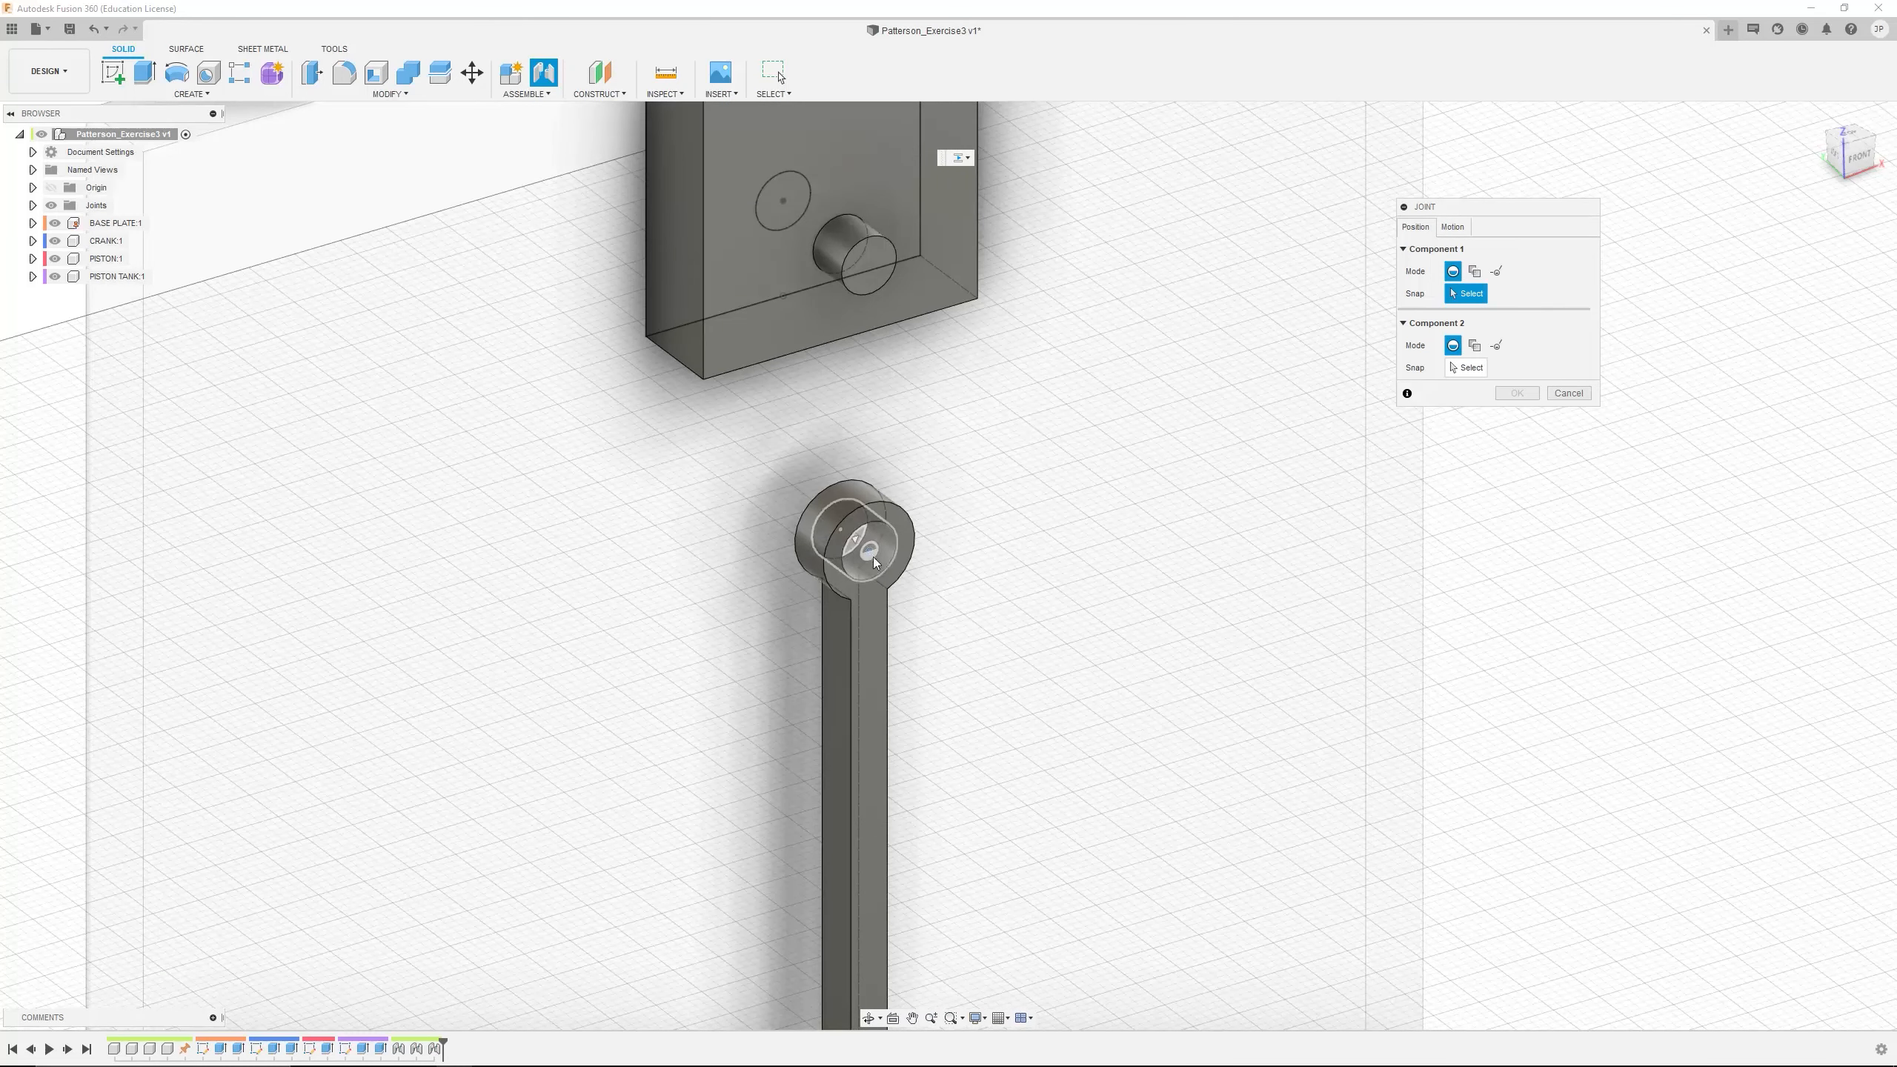
click(1452, 228)
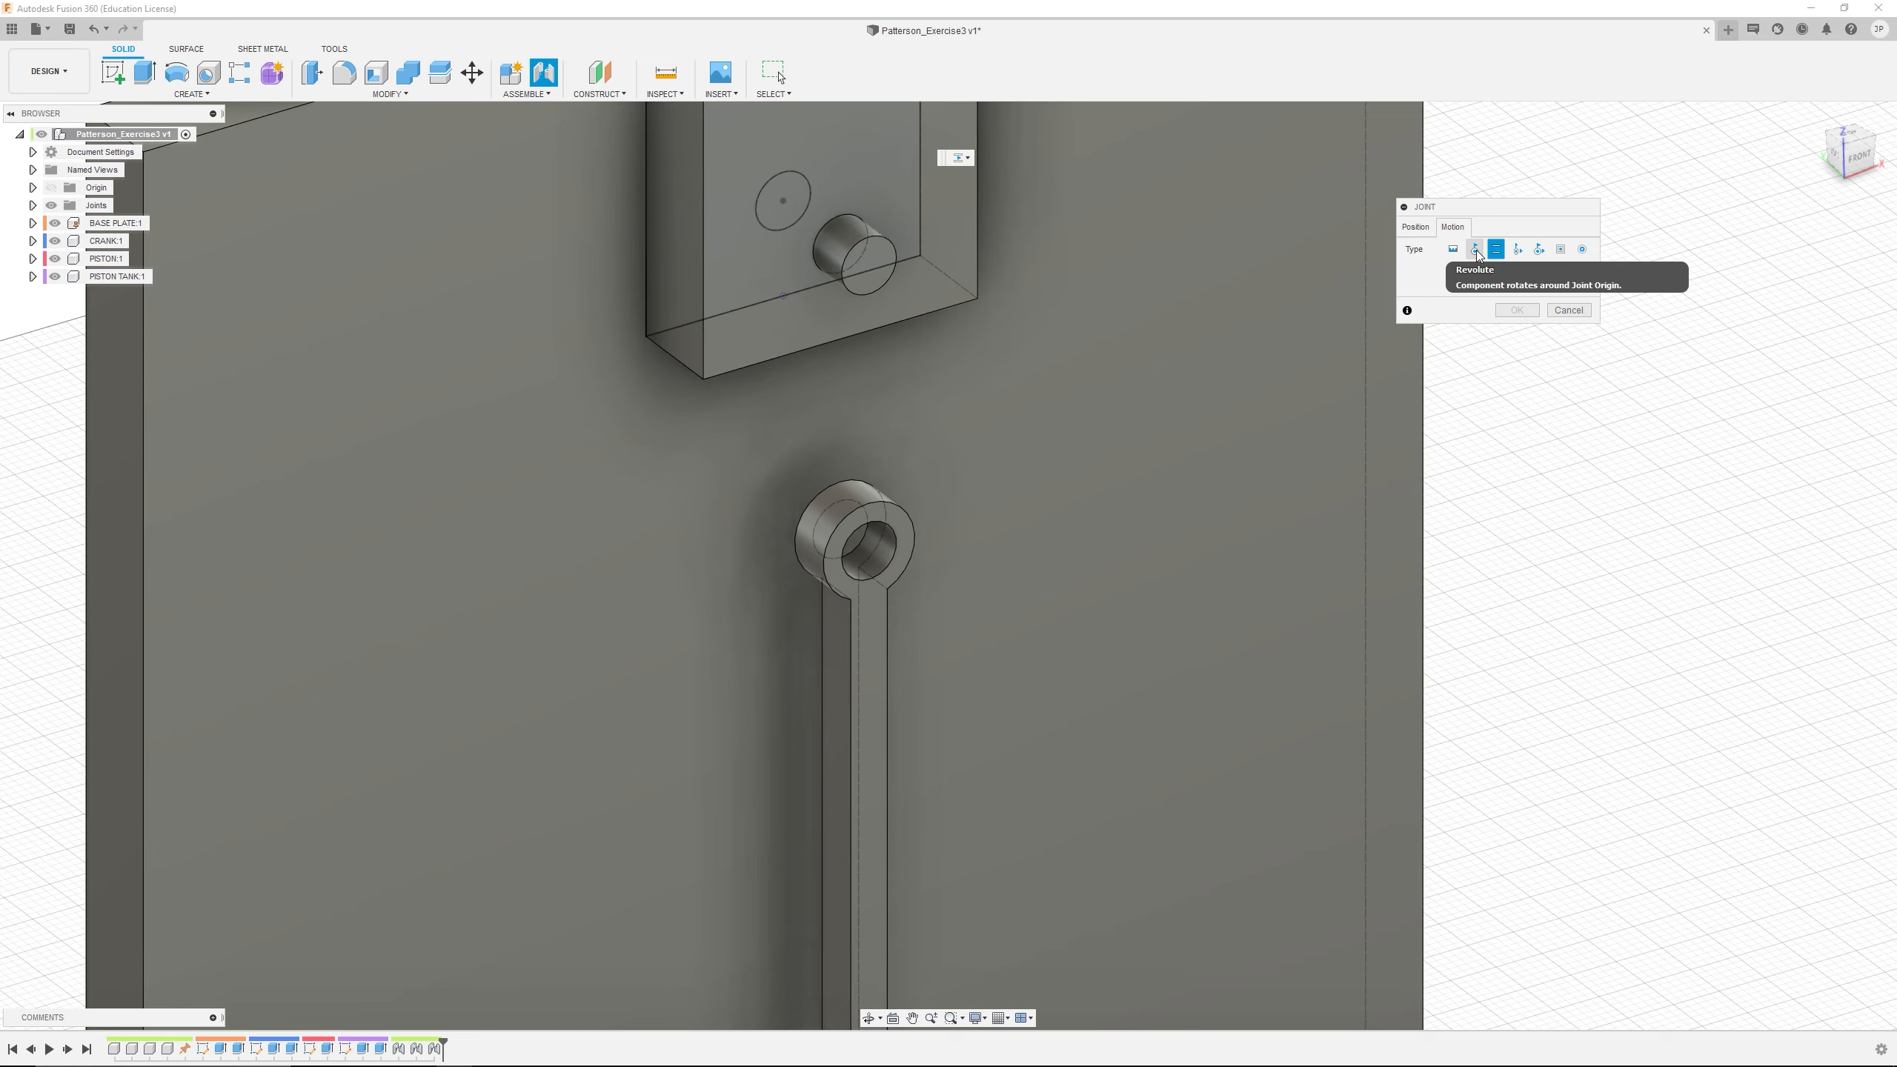
click(1475, 251)
click(1416, 228)
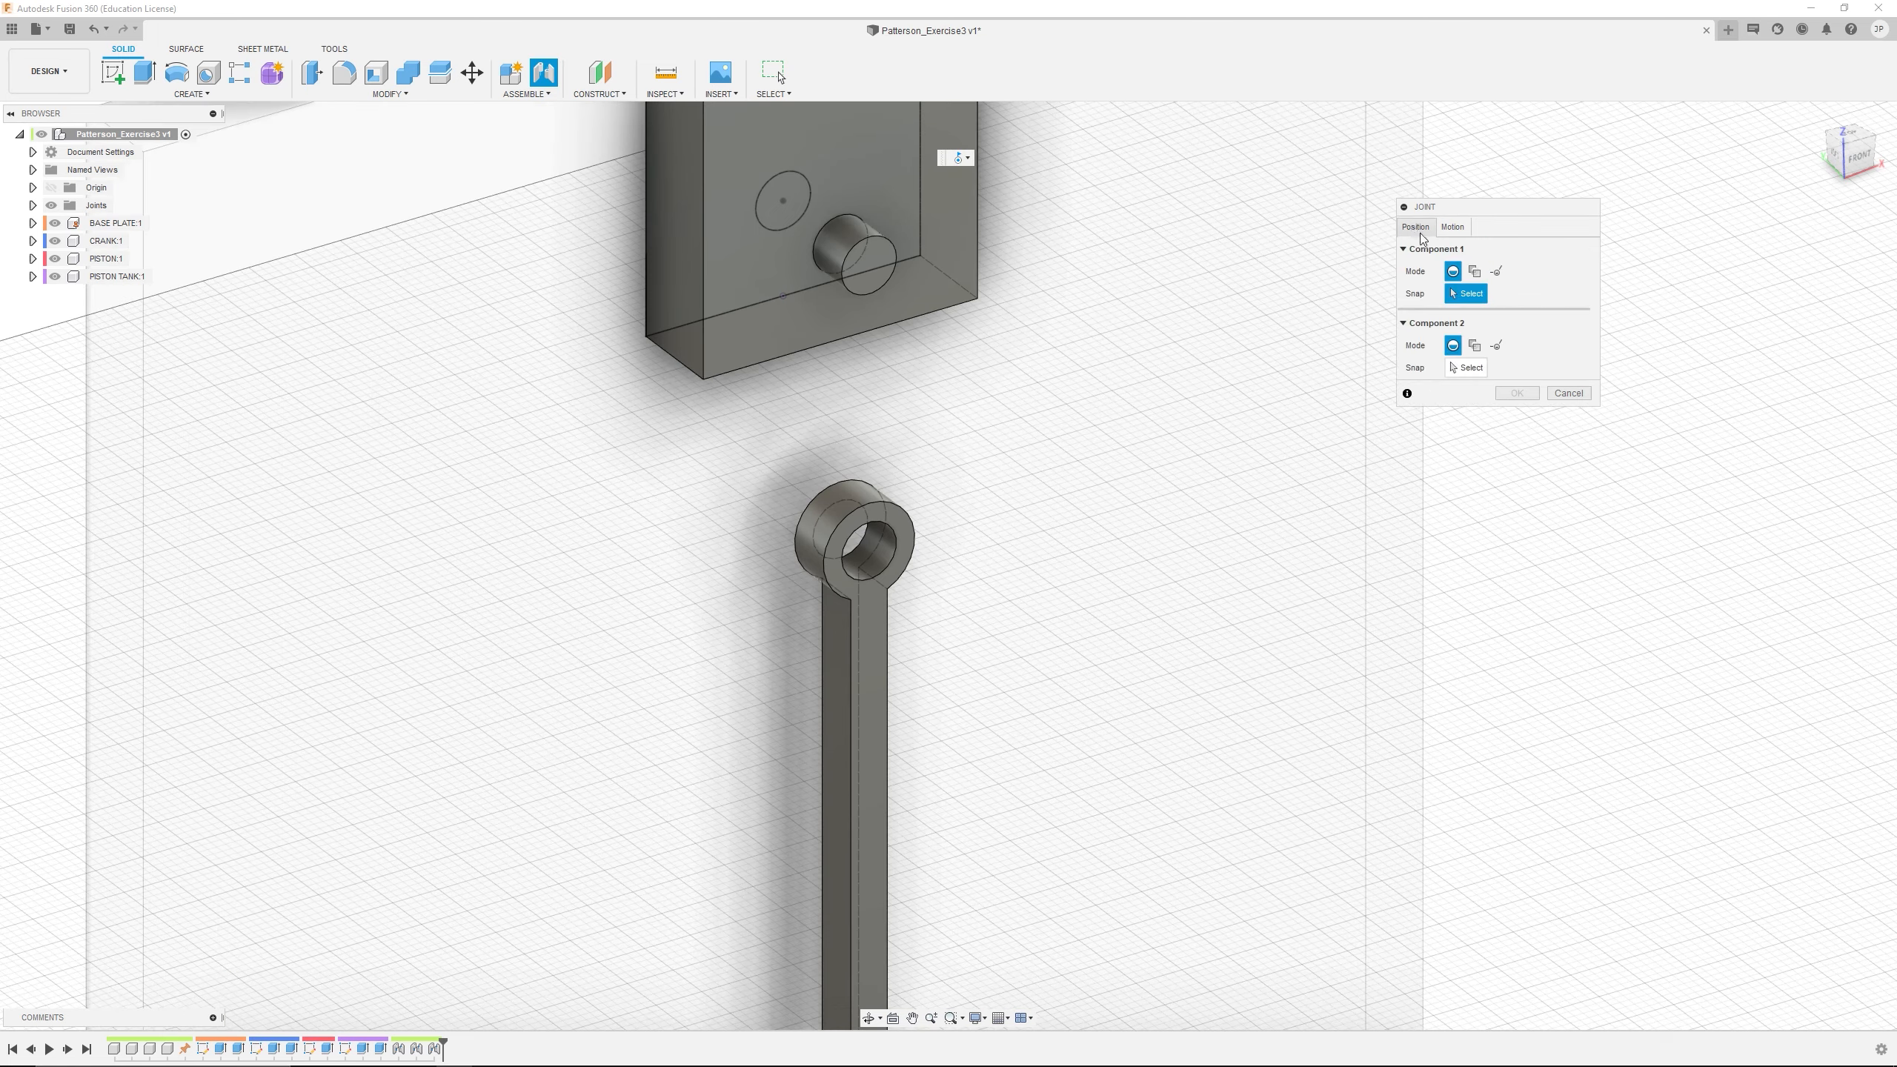
Join the centre of the PISTON TANK's pin to the centre of the PISTON's upper hole and create the revolute joint
click(872, 267)
click(867, 550)
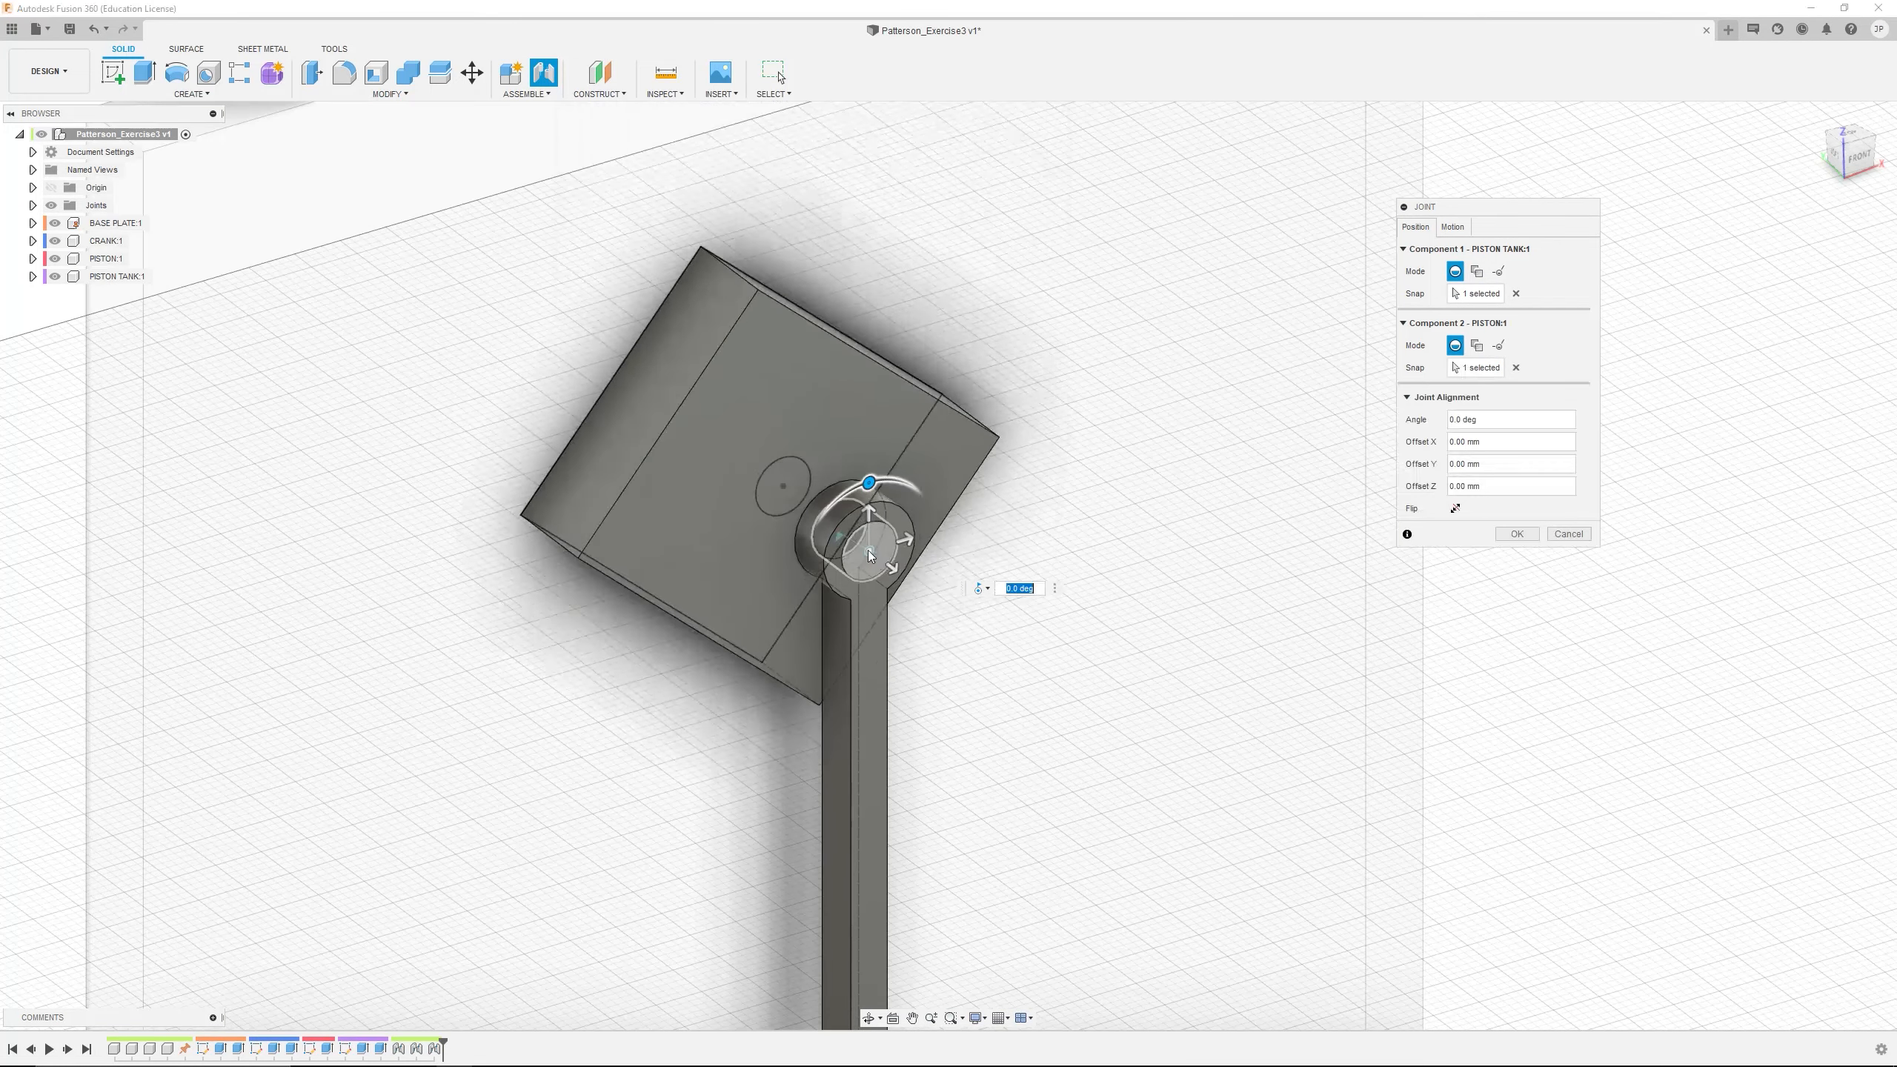
click(1504, 541)
Test the mechanism's motion by moving the joined PISTON TANK, PISTON and CRANK on the BASE PLATE
scroll(869, 665, up, 3)
scroll(865, 666, down, 10)
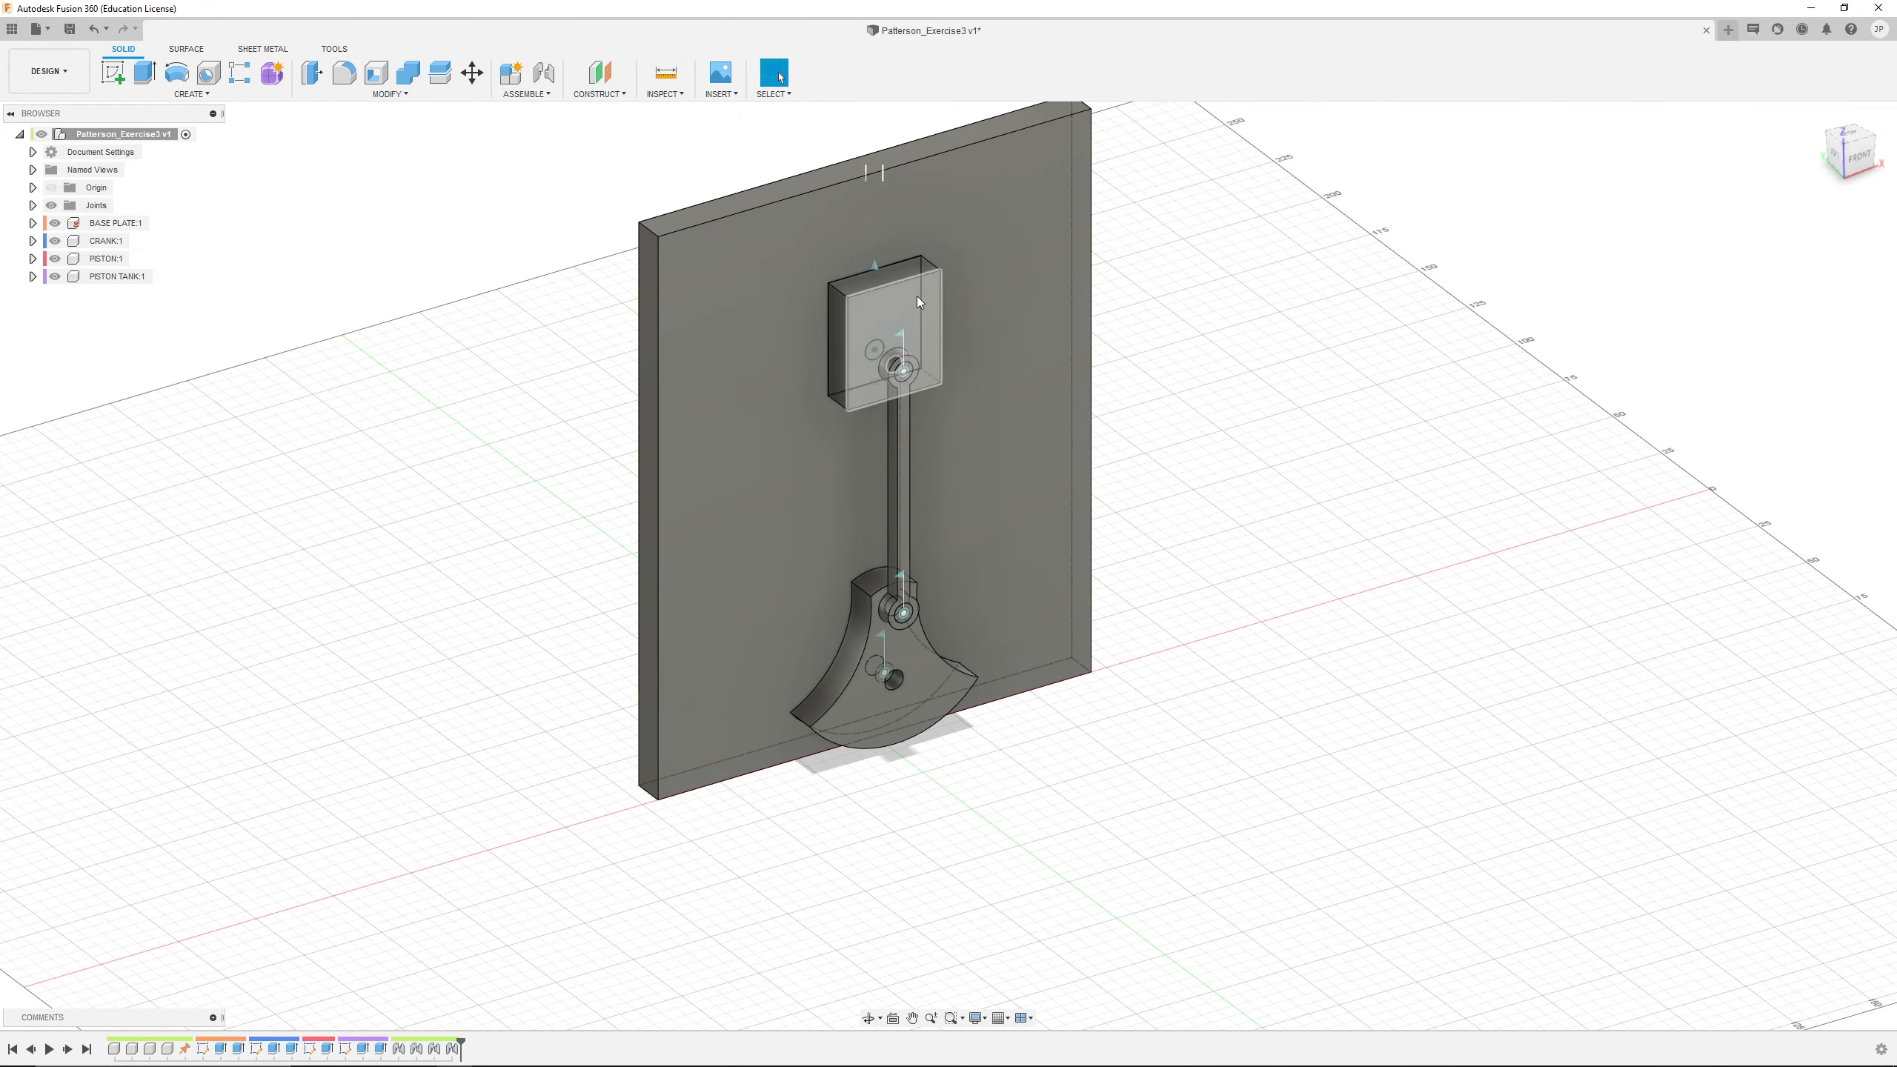
drag(876, 300, 889, 276)
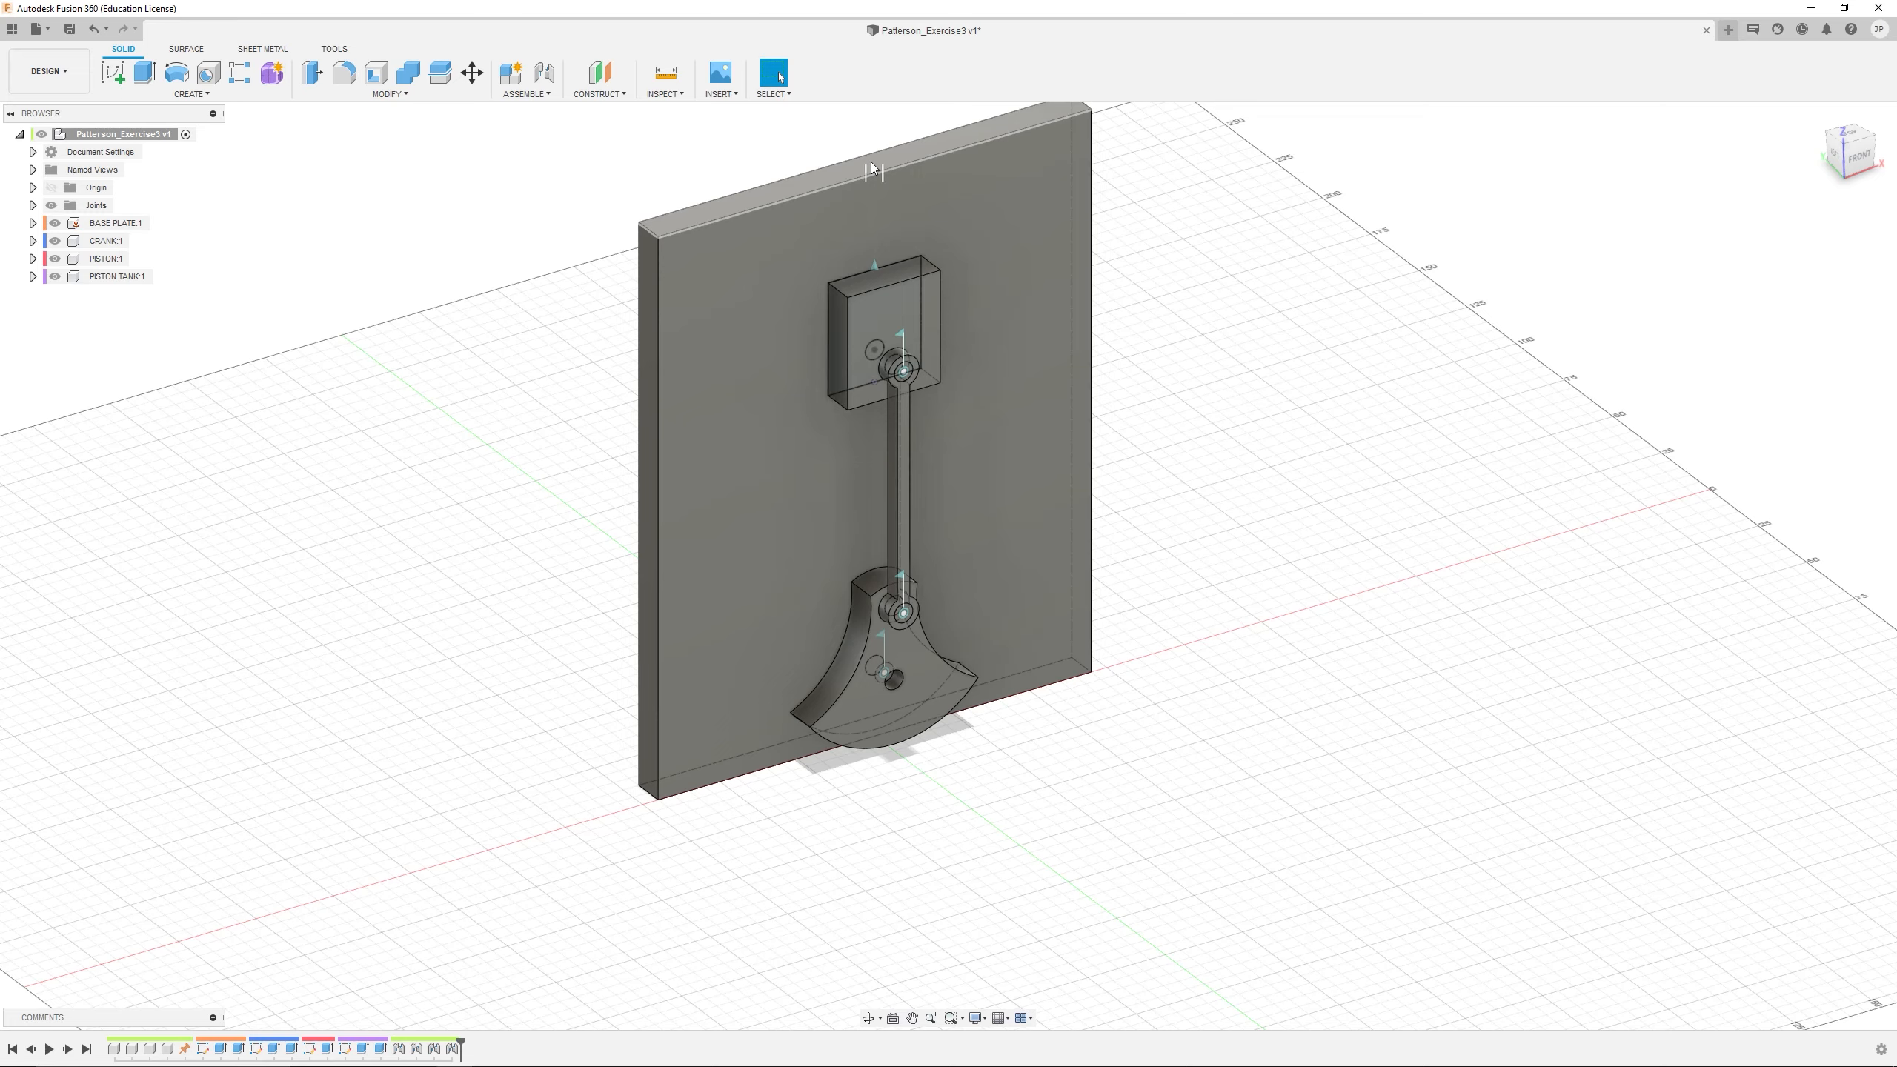
scroll(871, 162, up, 5)
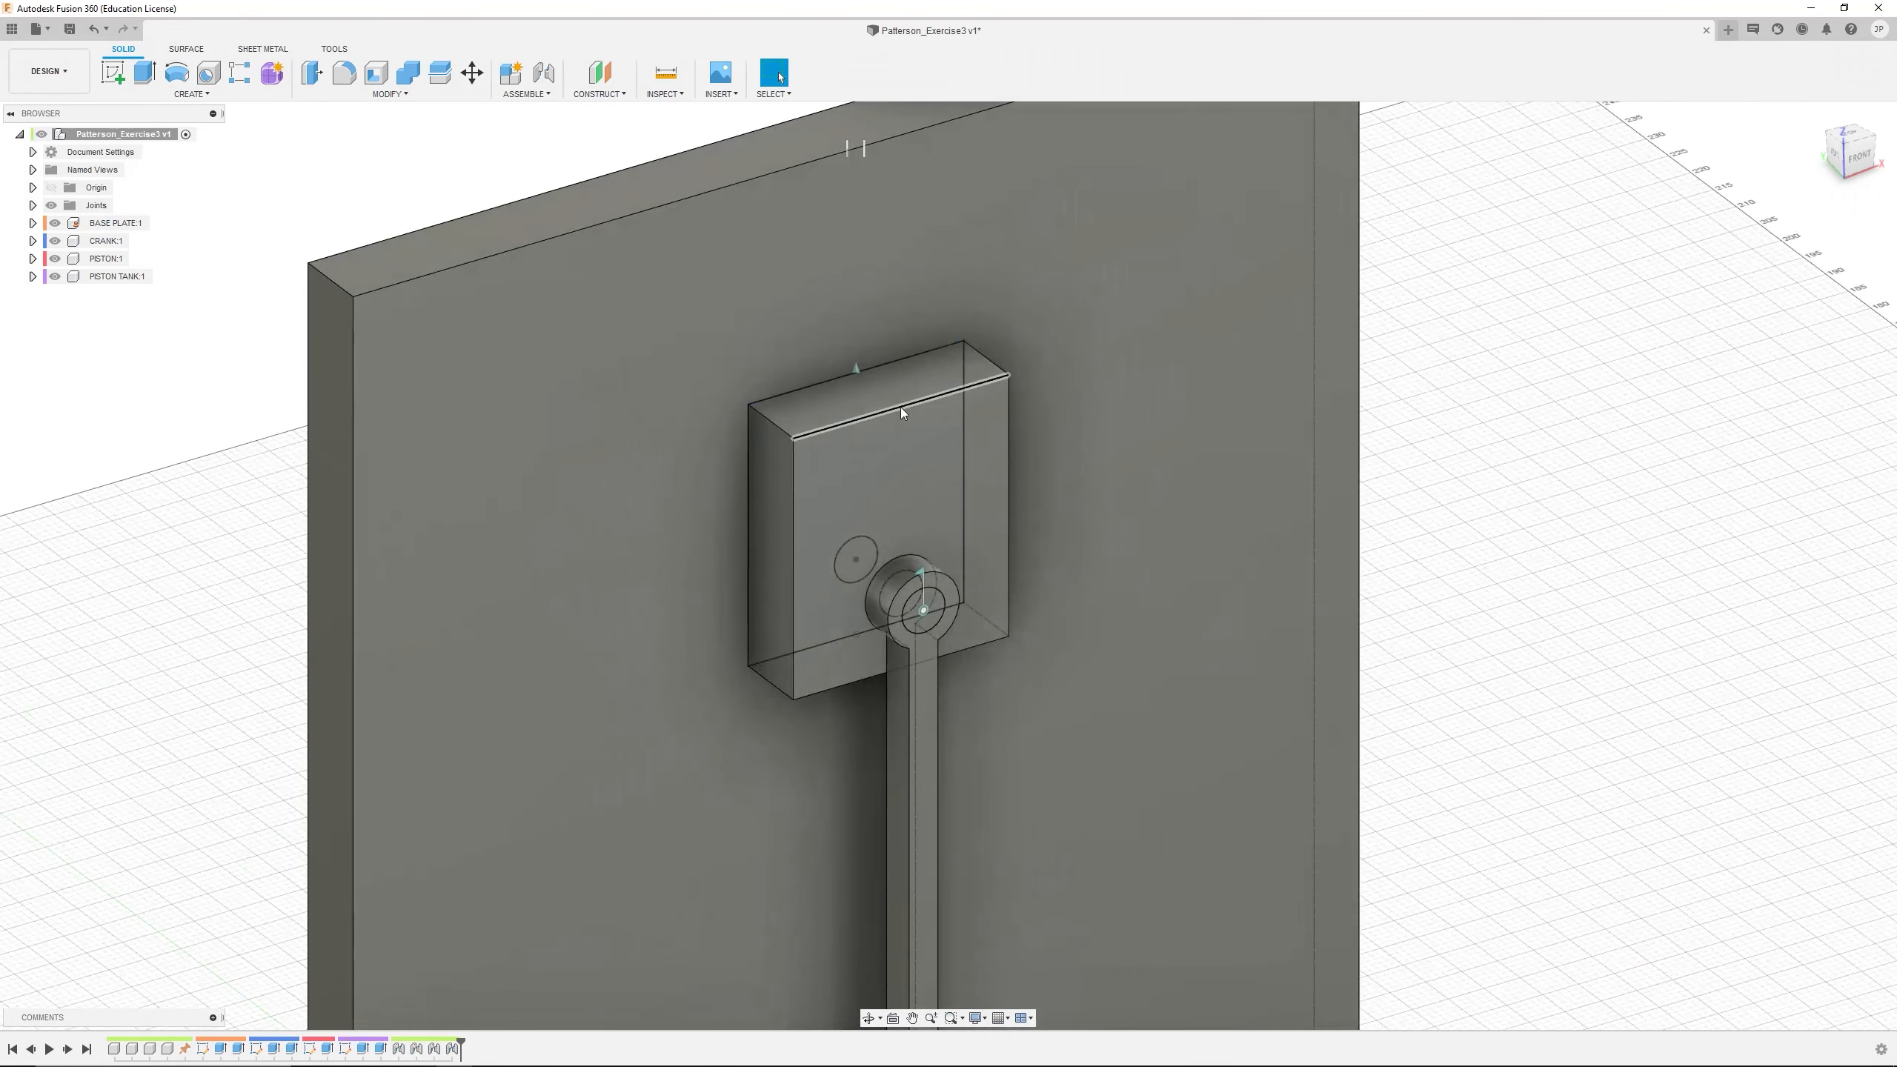
scroll(901, 411, down, 6)
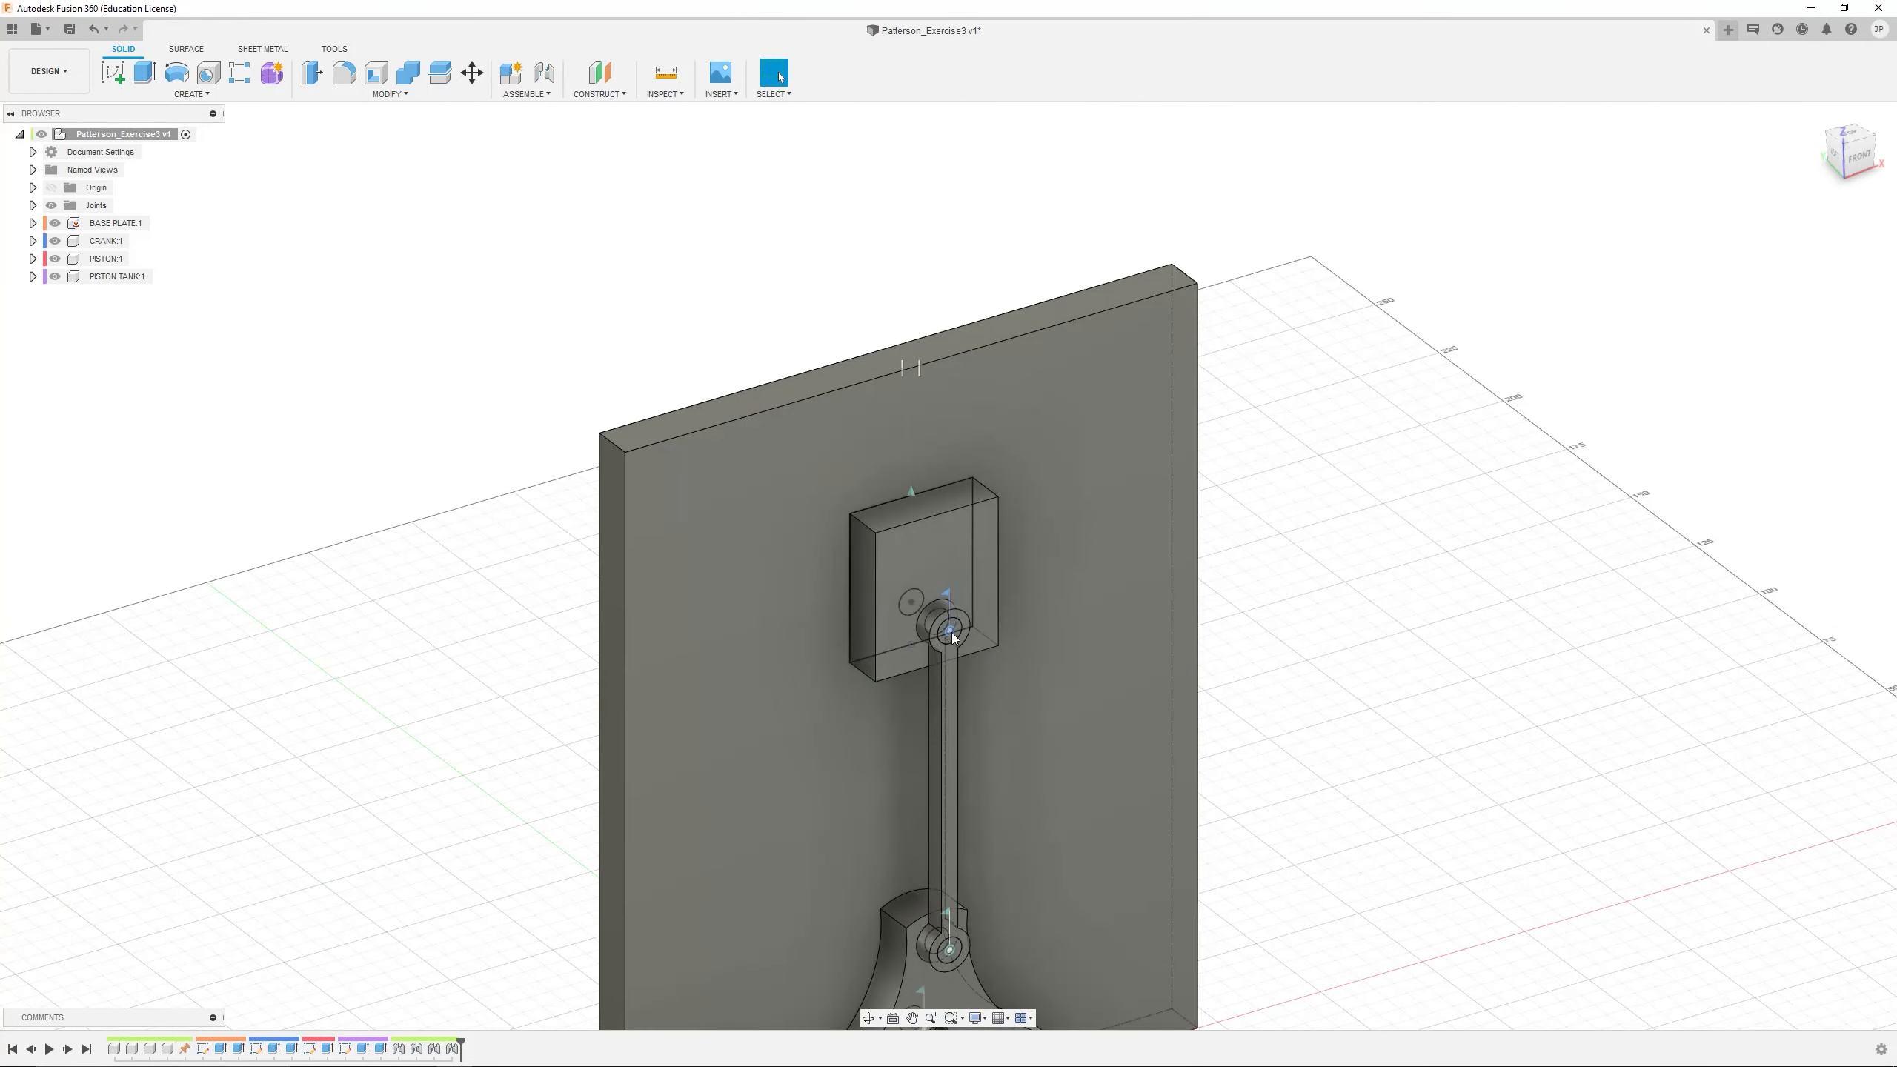
scroll(951, 614, down, 3)
middle_drag(951, 614, 934, 432)
drag(952, 426, 970, 622)
drag(881, 551, 880, 601)
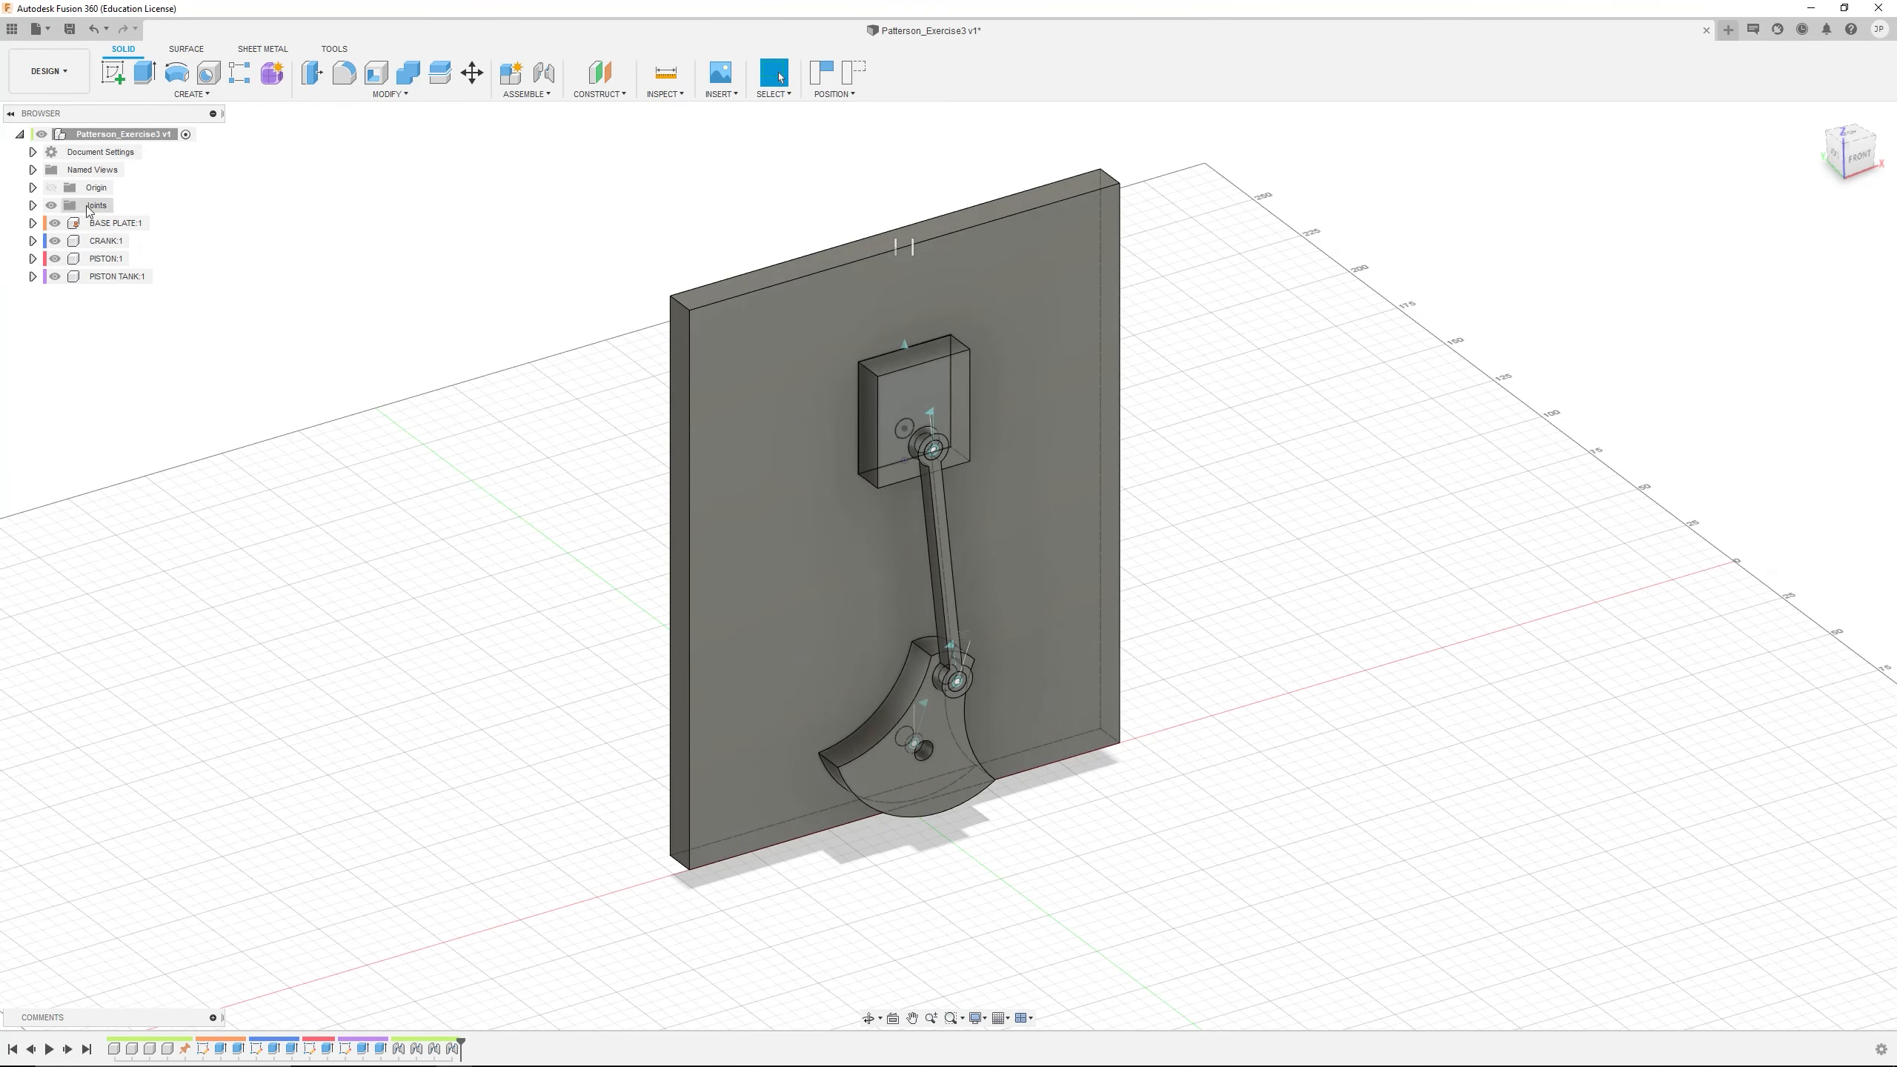
drag(908, 381, 984, 620)
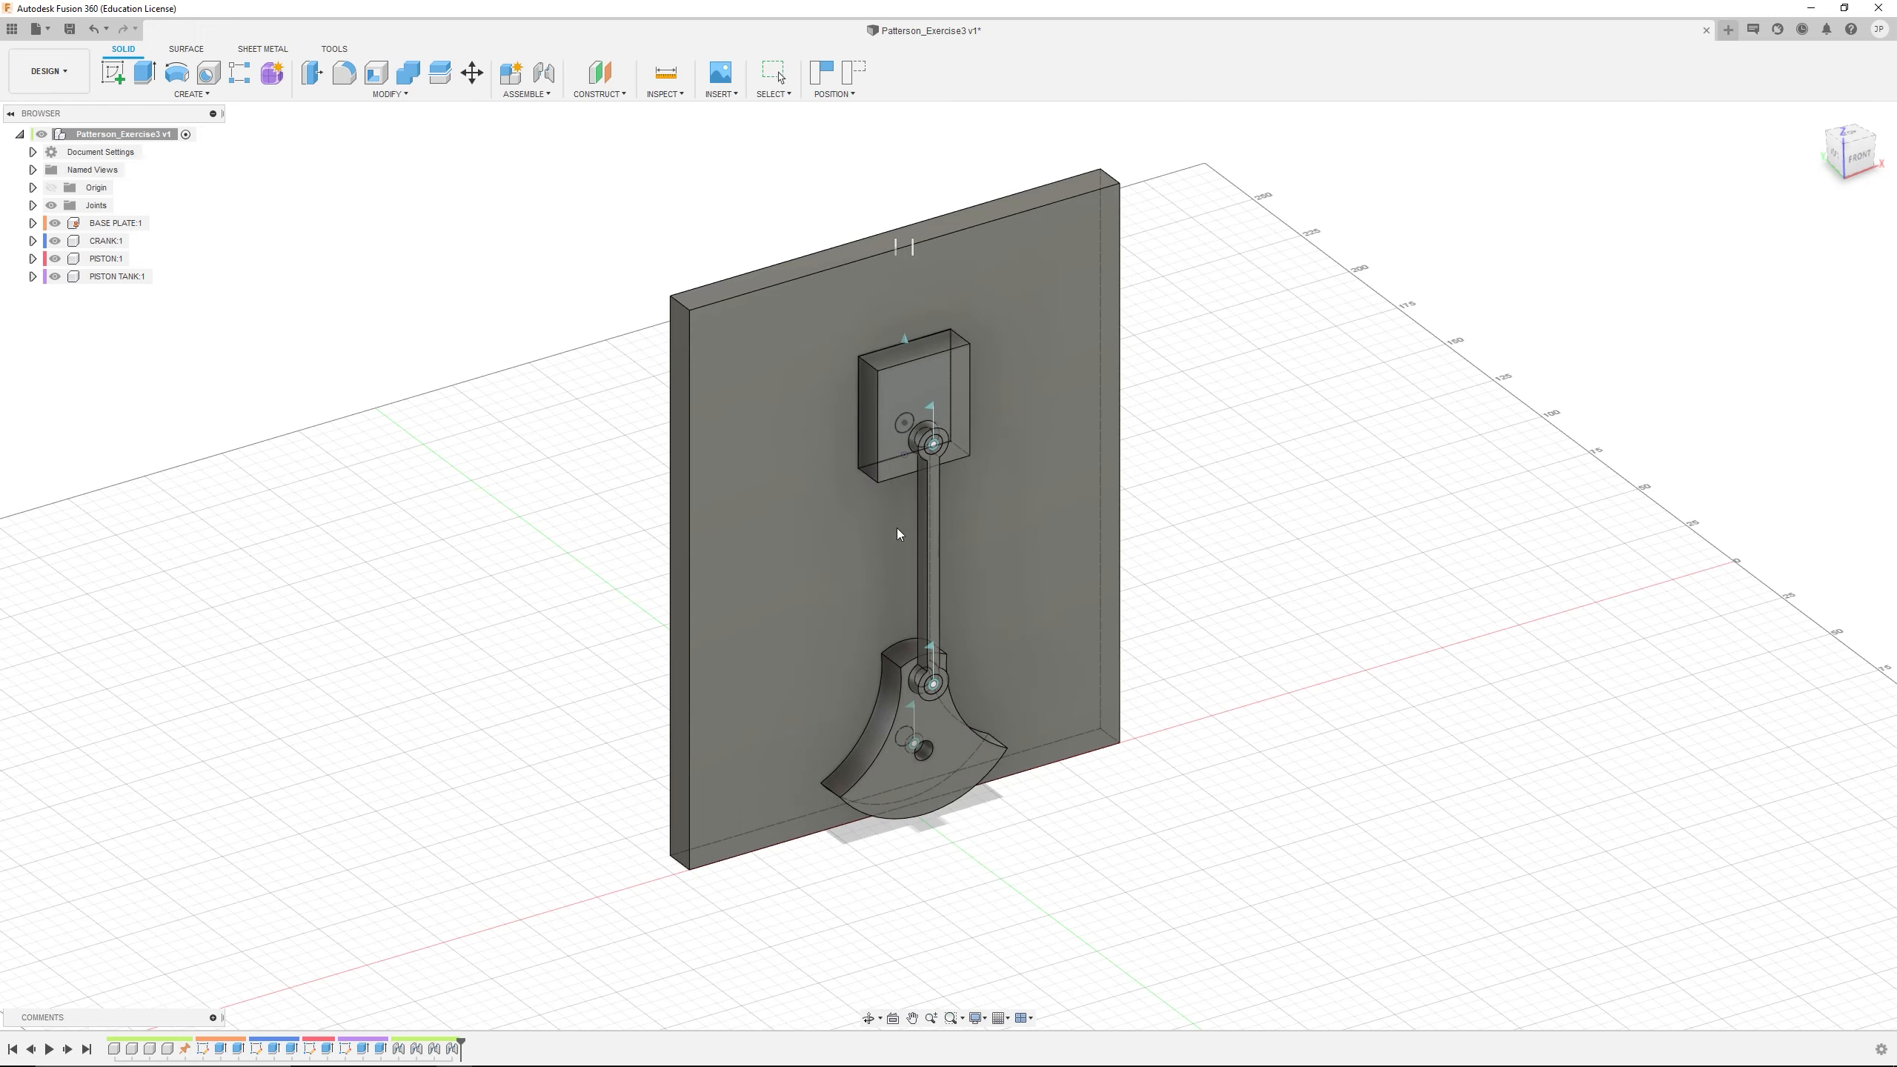